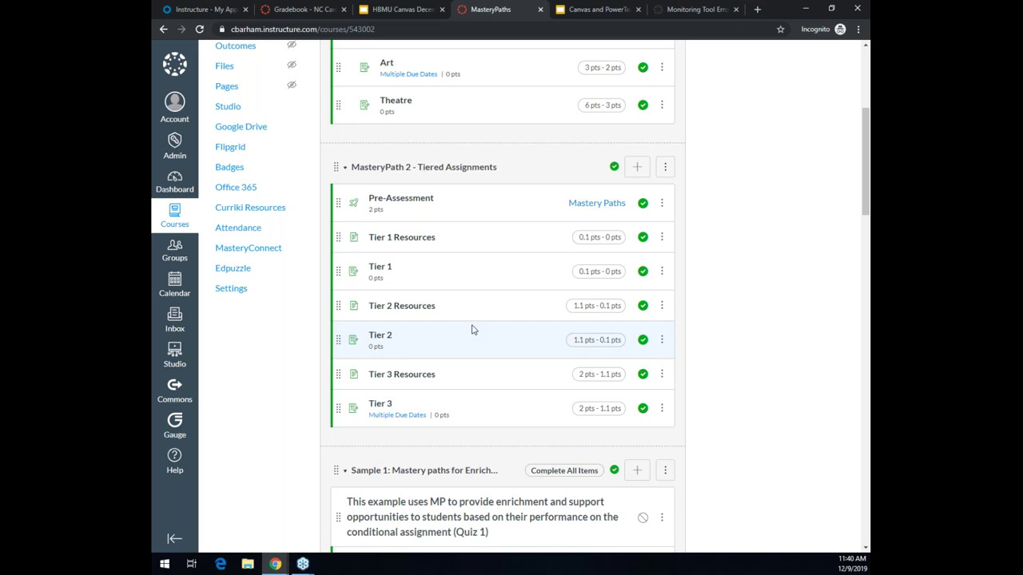
Review the Pre-Assessment quiz's Mastery Paths tiers and add items to the 2 to 1.1 pts range.
left_click(401, 199)
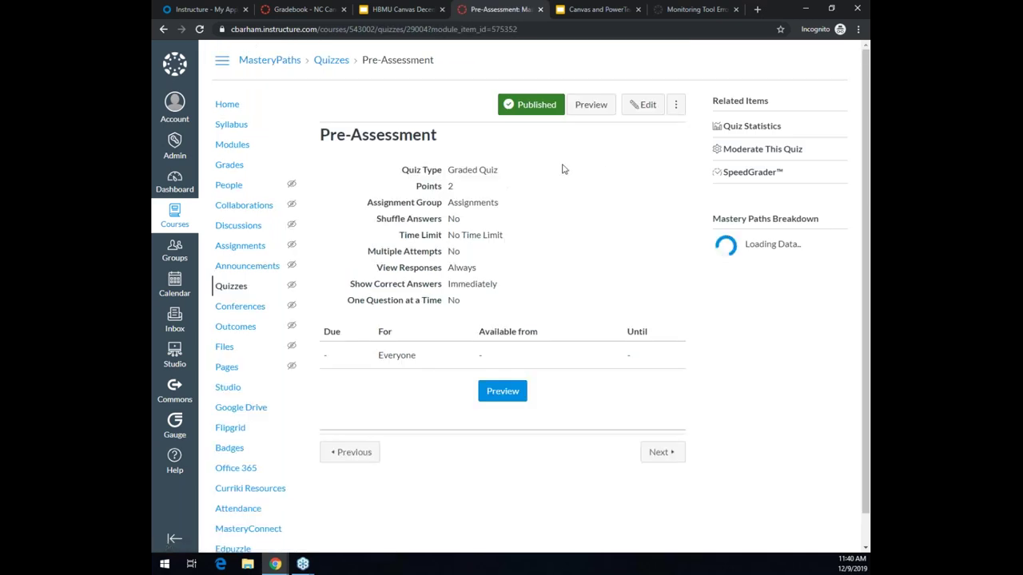
left_click(631, 118)
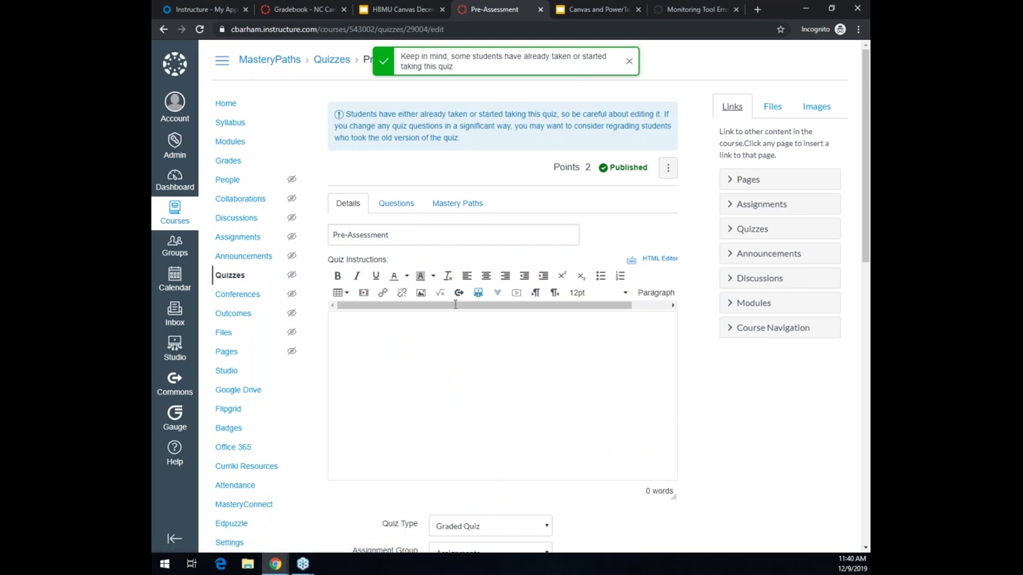
left_click(451, 206)
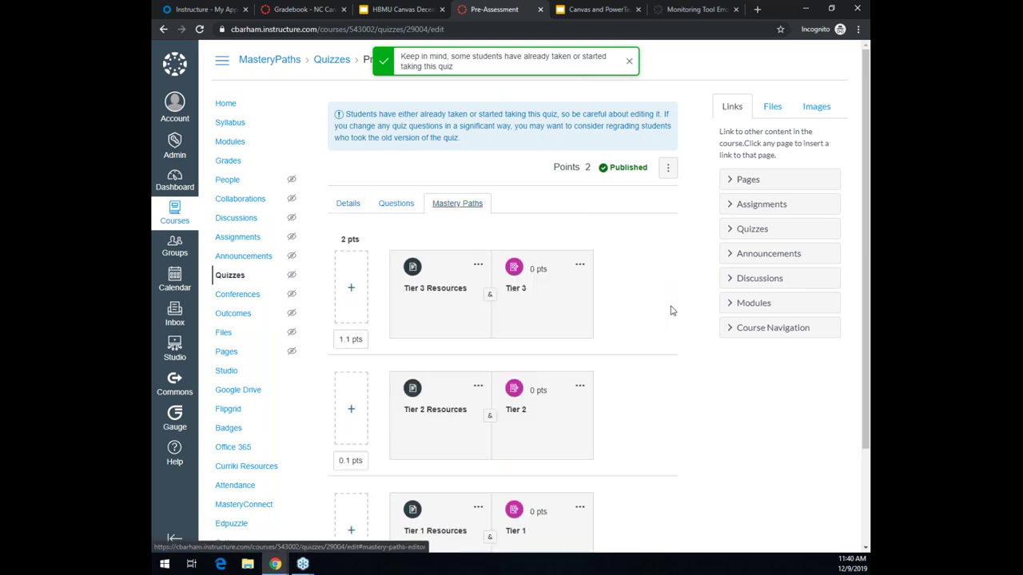
scroll(662, 308, "down", 2)
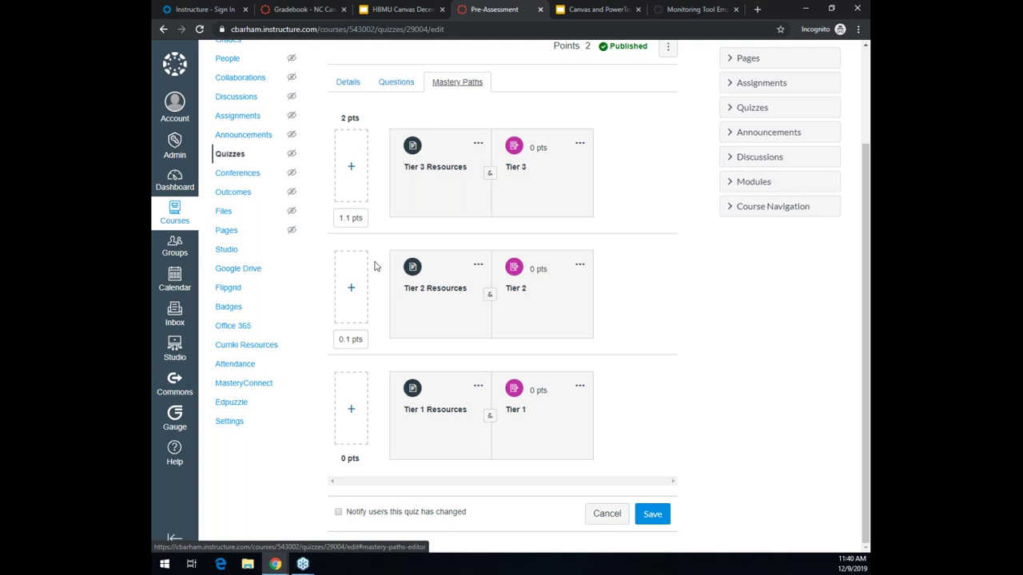
left_click(350, 169)
scroll(466, 293, "down", 10)
scroll(470, 298, "up", 10)
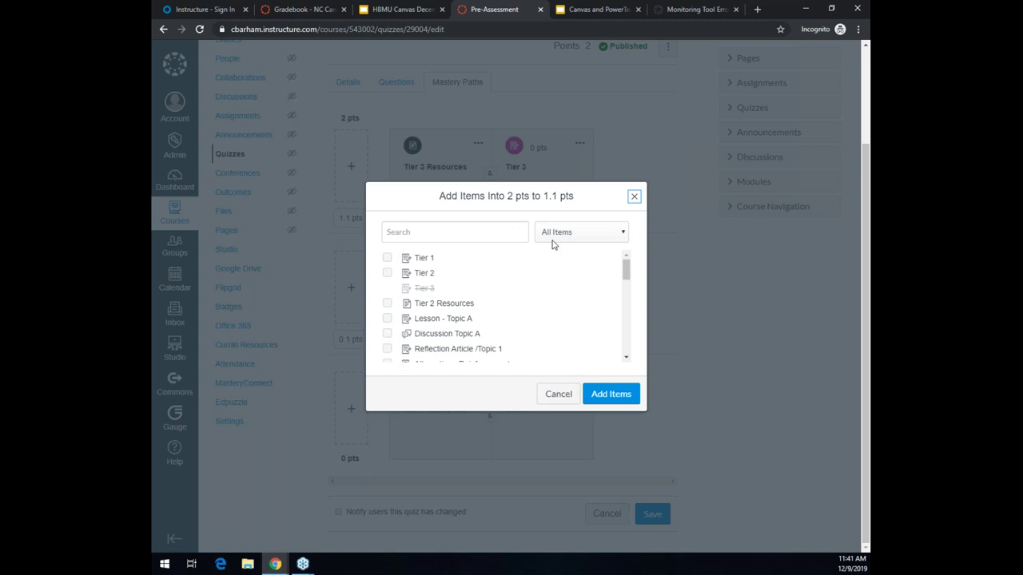
left_click(563, 396)
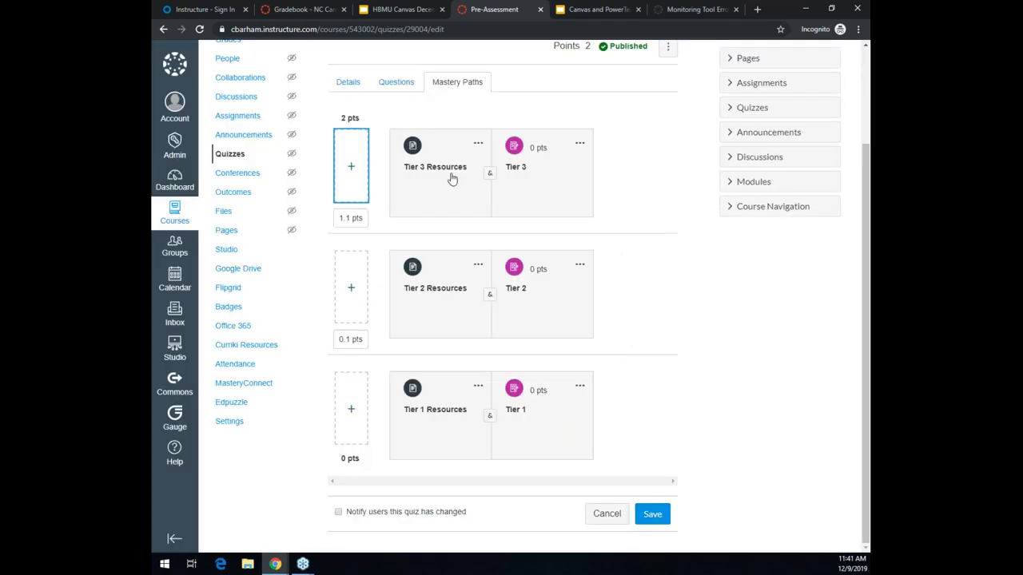
left_click(490, 173)
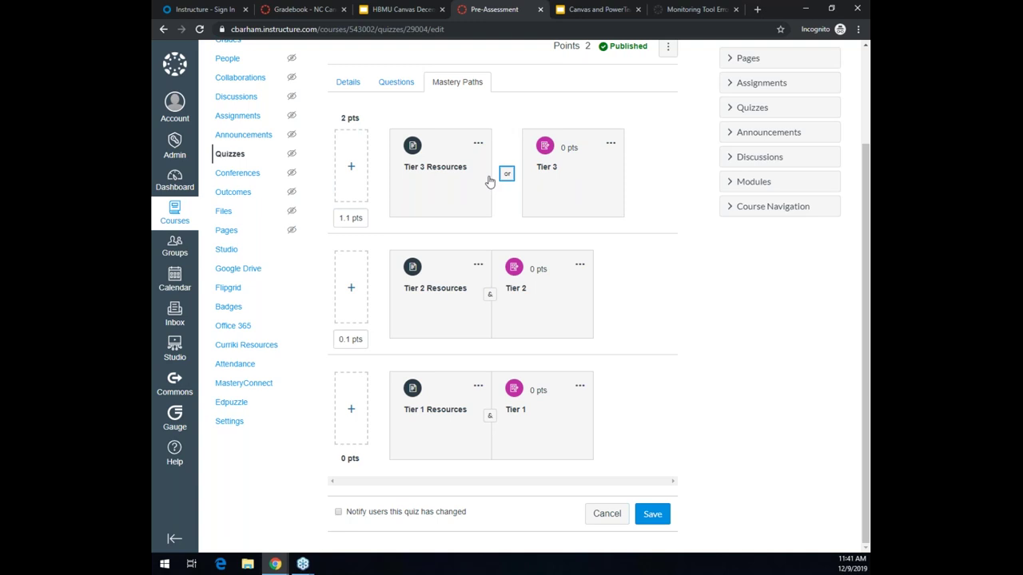
left_click(506, 174)
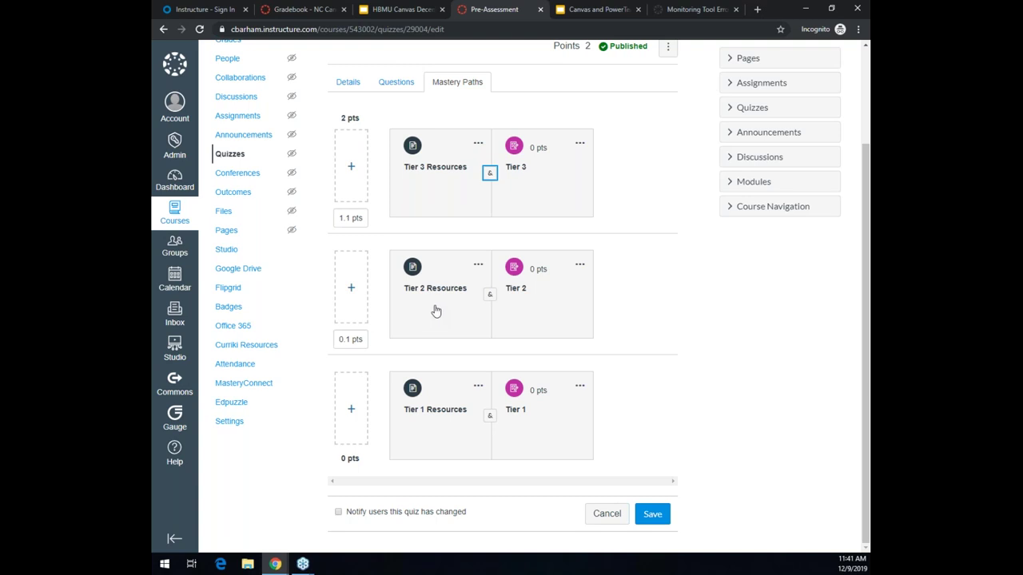
left_click(607, 514)
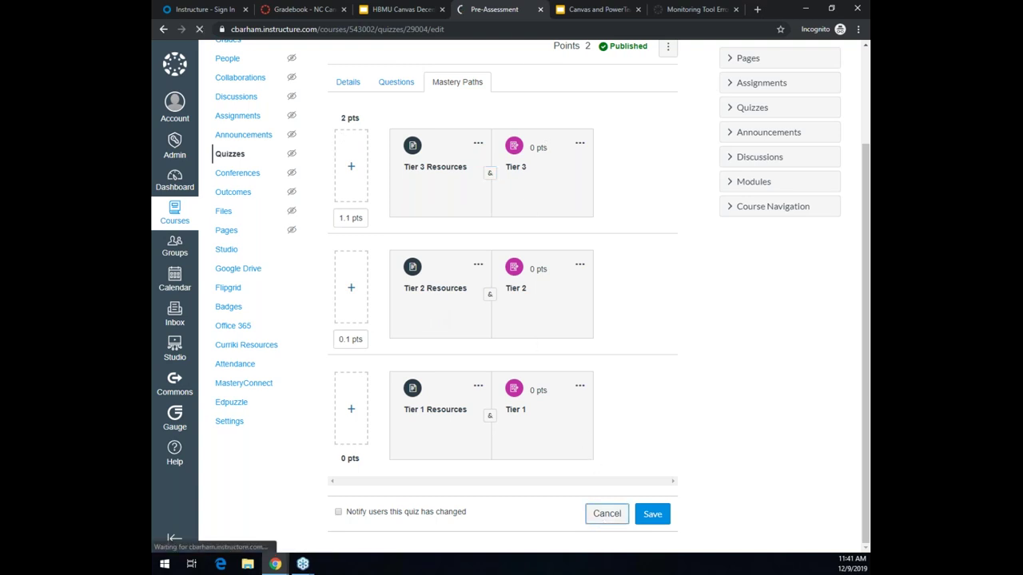
Return to the course home and scroll through the Project Selection, Tiered Assignments and Samples 1–3 modules.
left_click(227, 104)
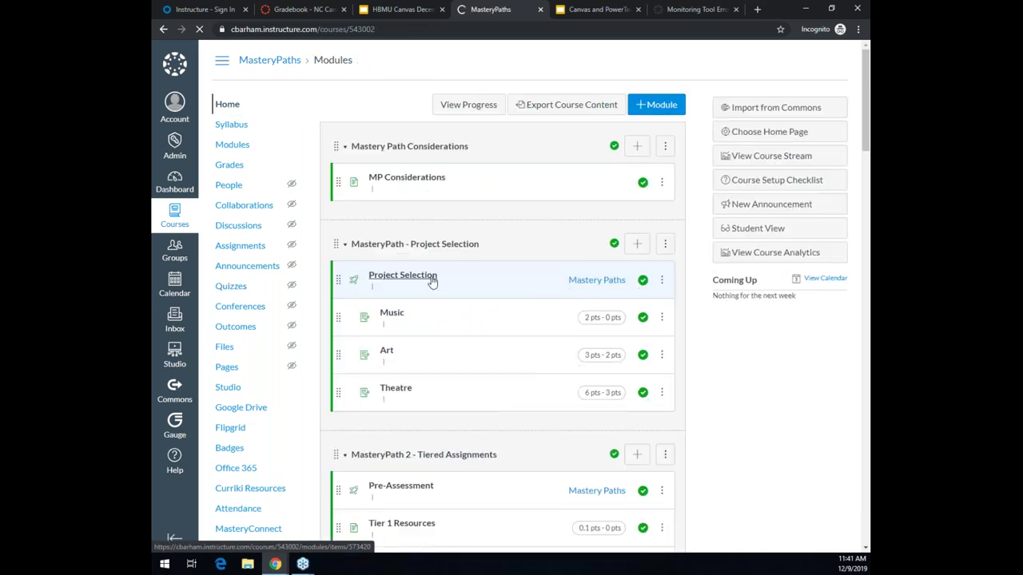
scroll(429, 283, "down", 5)
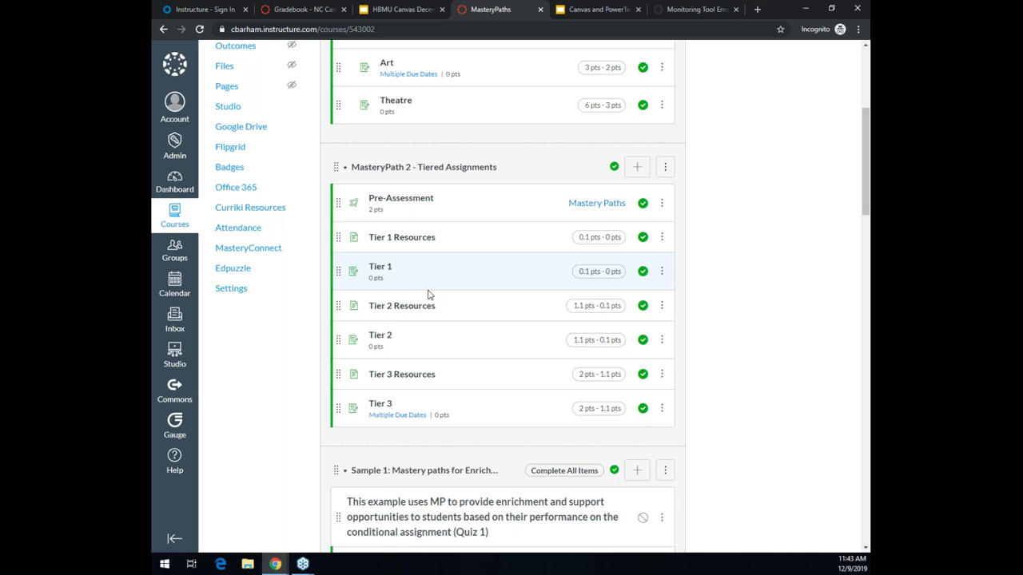
scroll(428, 294, "down", 4)
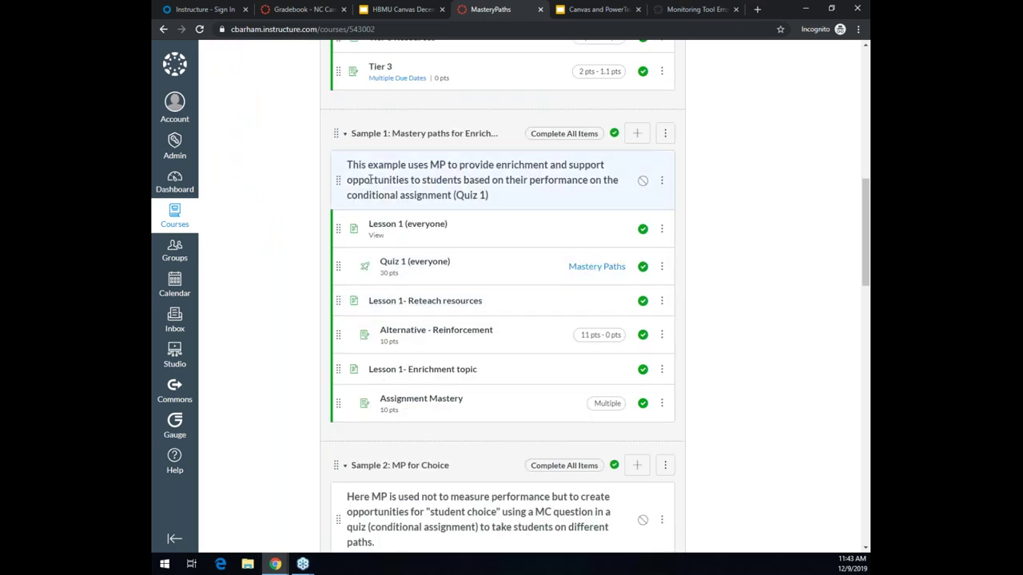
scroll(389, 257, "down", 2)
scroll(388, 268, "down", 3)
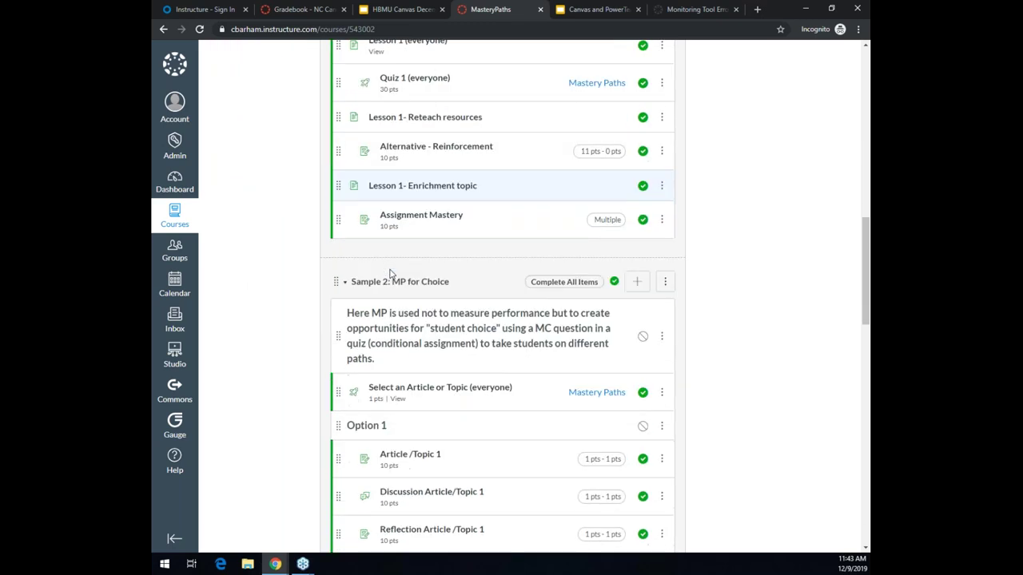
scroll(388, 268, "down", 3)
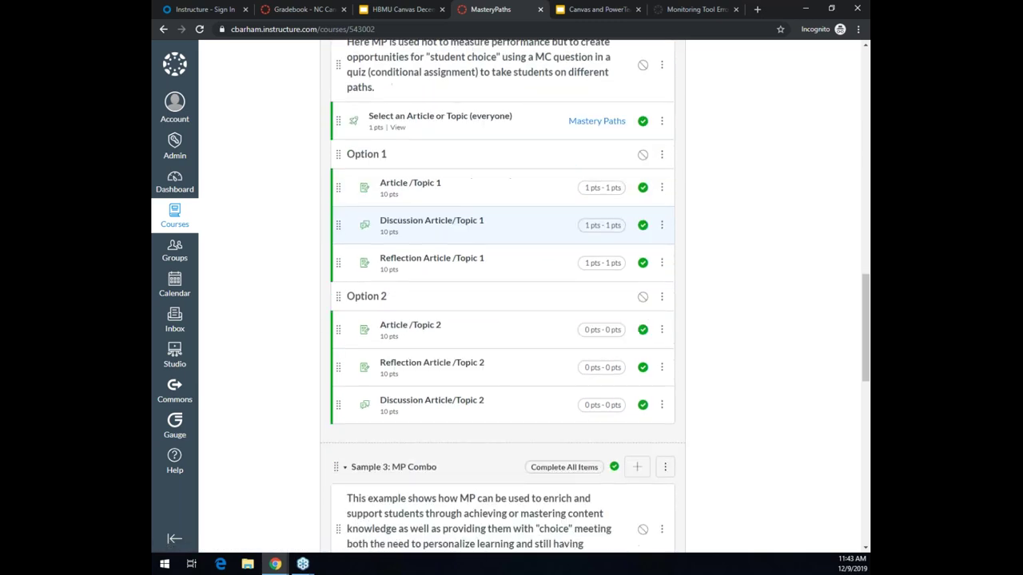
scroll(388, 268, "up", 10)
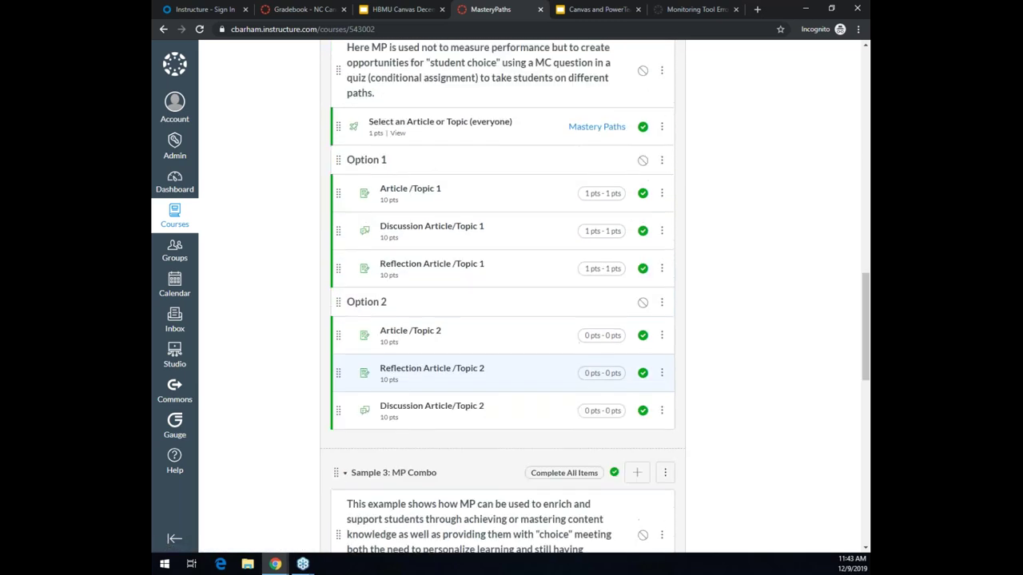
scroll(392, 255, "up", 10)
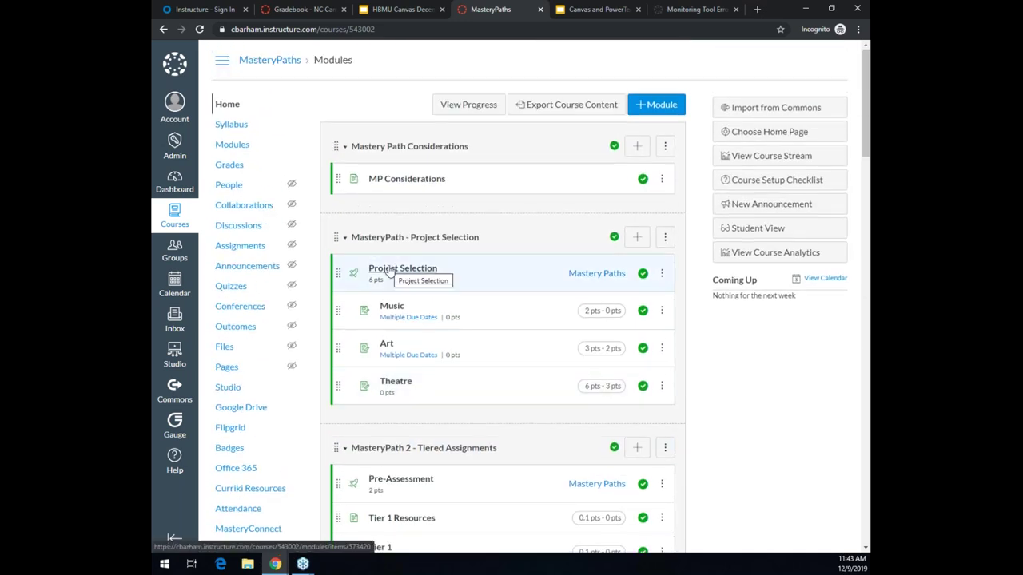
Preview the 6-point Project Selection quiz's questions, then return to its overview.
left_click(389, 271)
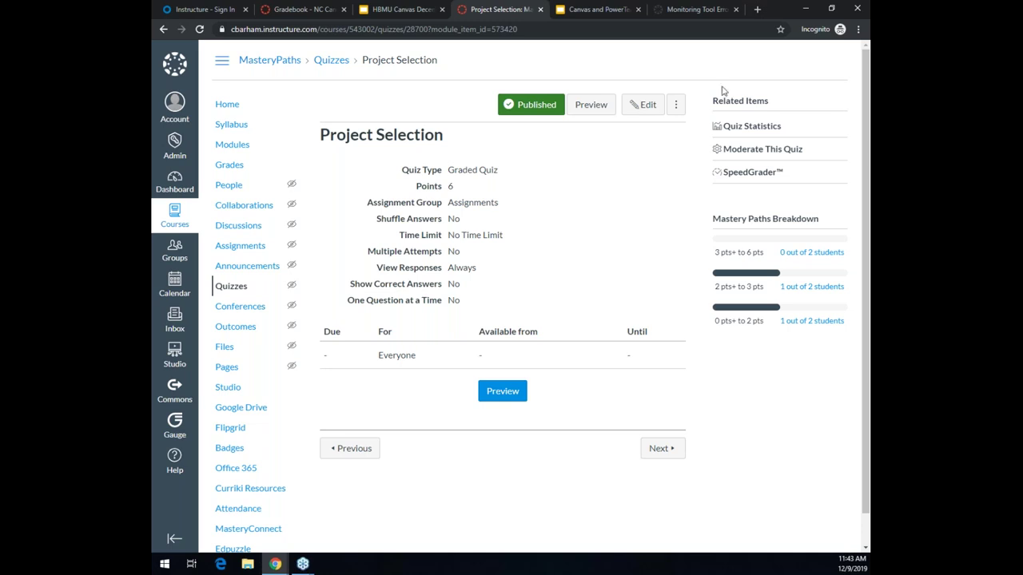
left_click(593, 108)
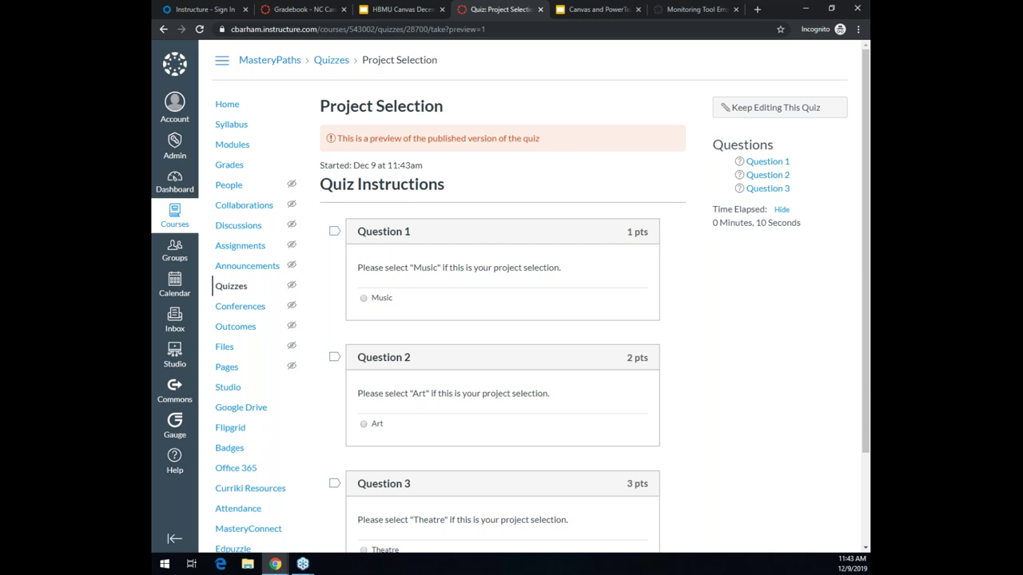
left_click(161, 29)
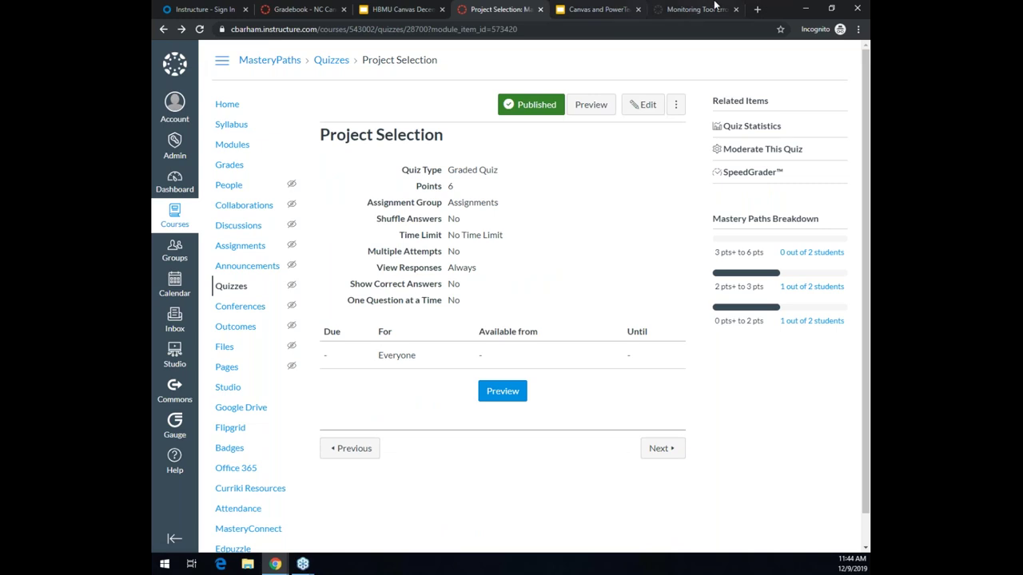
Search the sandbox account's courses for 'spanish' and open Spanish 1.
left_click(308, 9)
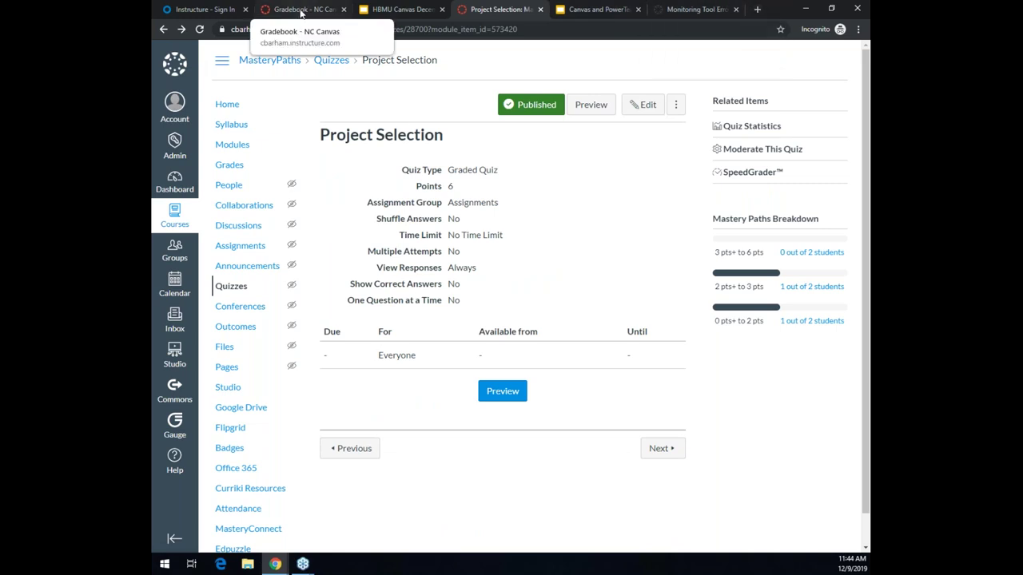
left_click(189, 157)
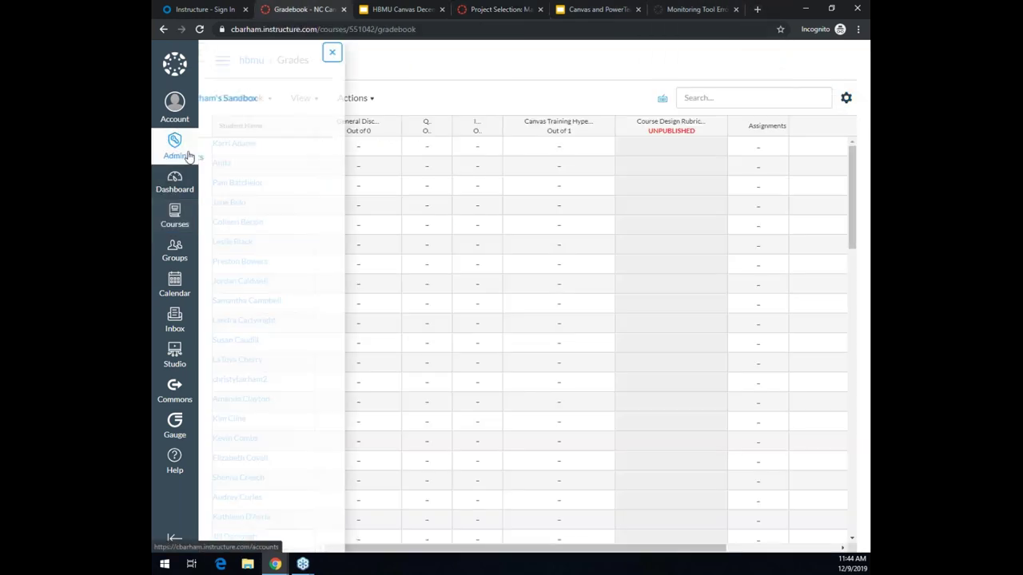
left_click(270, 104)
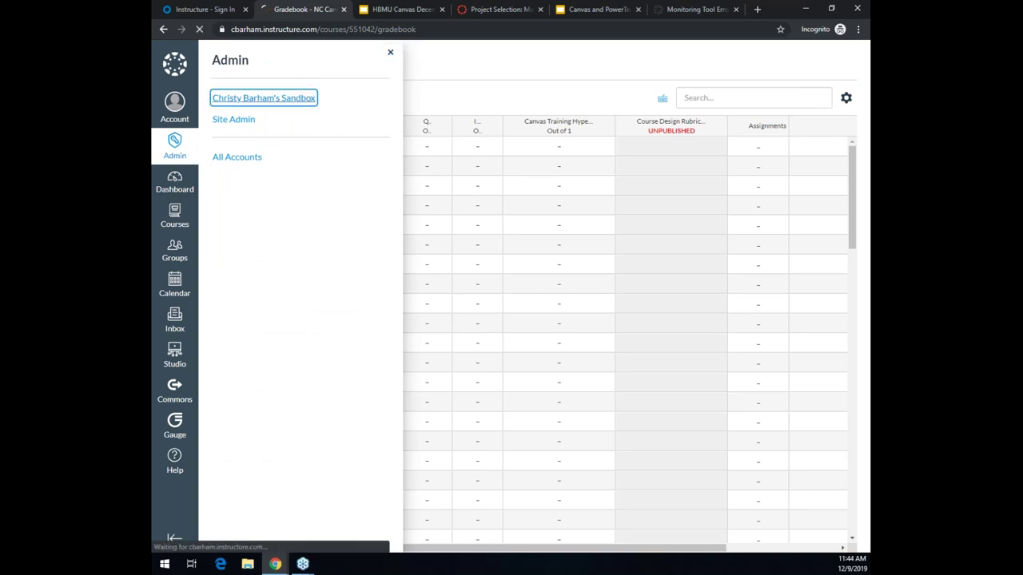
left_click(656, 99)
type("spanish")
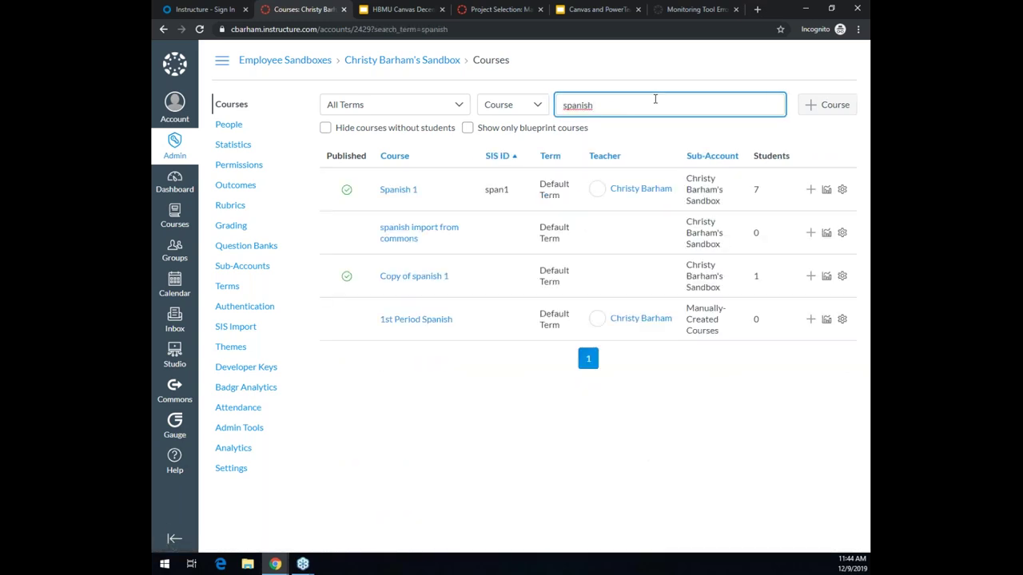
left_click(391, 191)
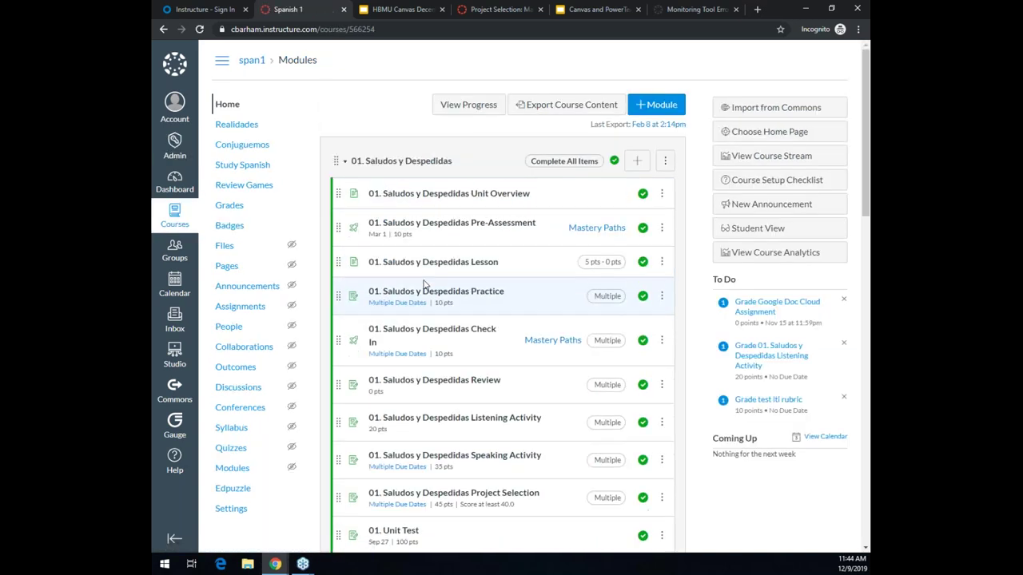
scroll(432, 290, "down", 1)
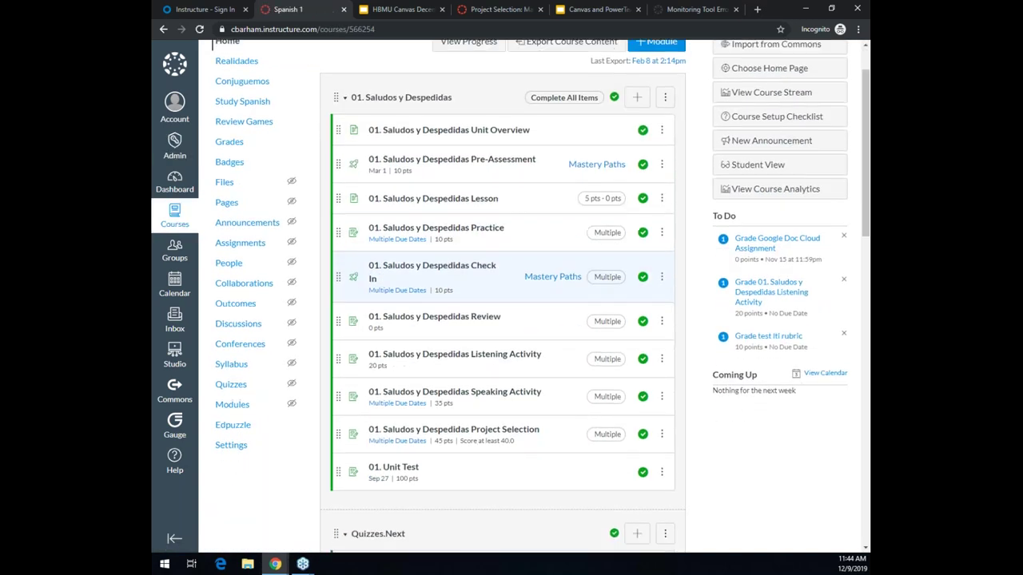
scroll(432, 304, "down", 1)
scroll(432, 308, "down", 8)
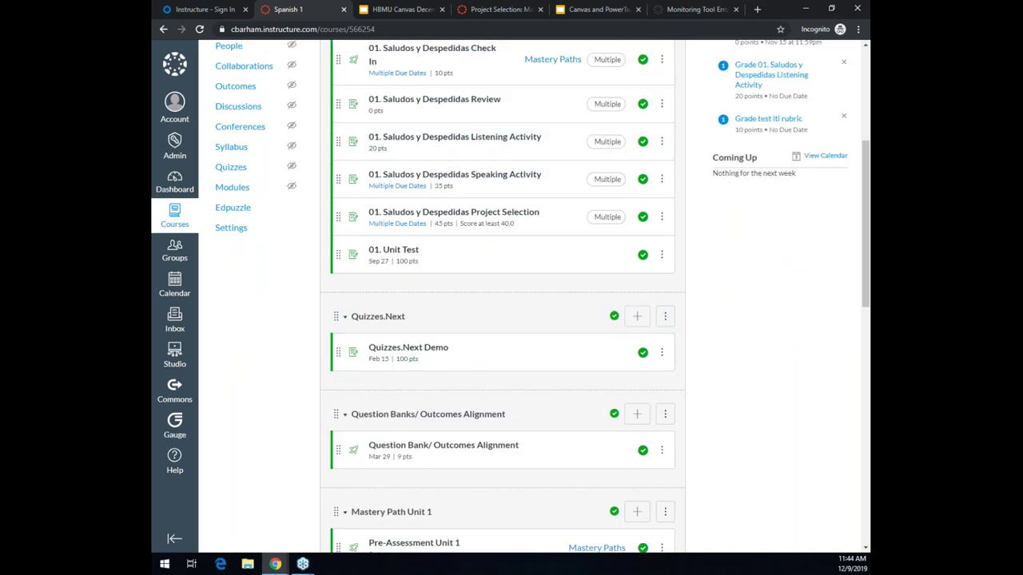
scroll(448, 298, "down", 2)
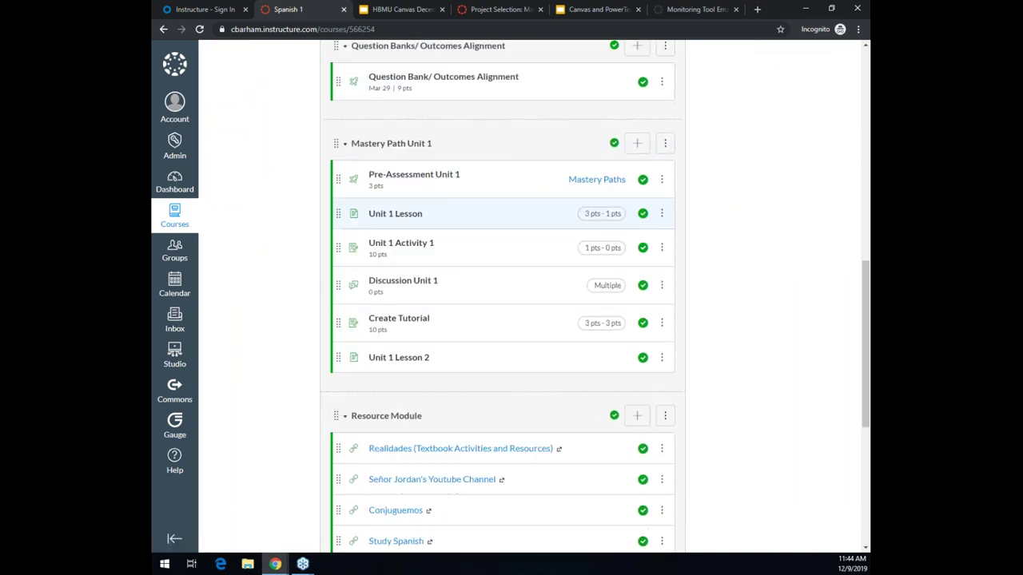
scroll(449, 297, "down", 6)
scroll(450, 288, "up", 3)
middle_click(450, 280)
scroll(450, 280, "up", 15)
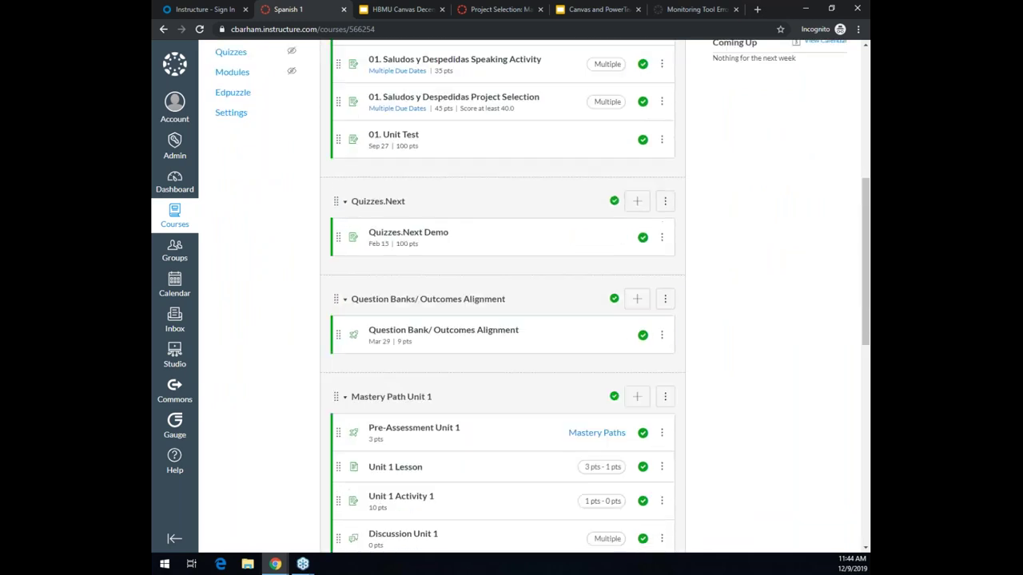
scroll(450, 280, "up", 3)
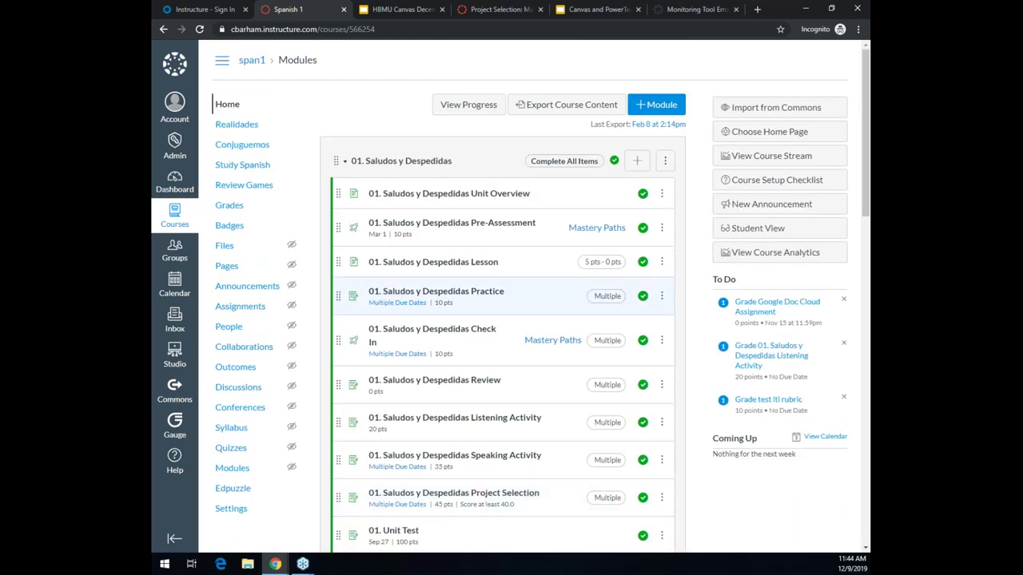
scroll(452, 291, "down", 3)
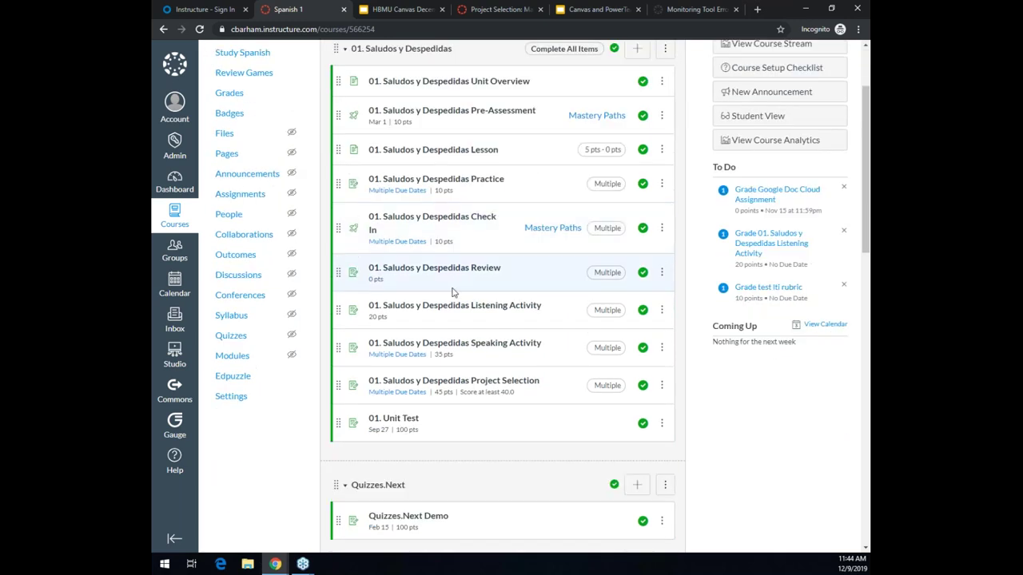
scroll(452, 292, "down", 5)
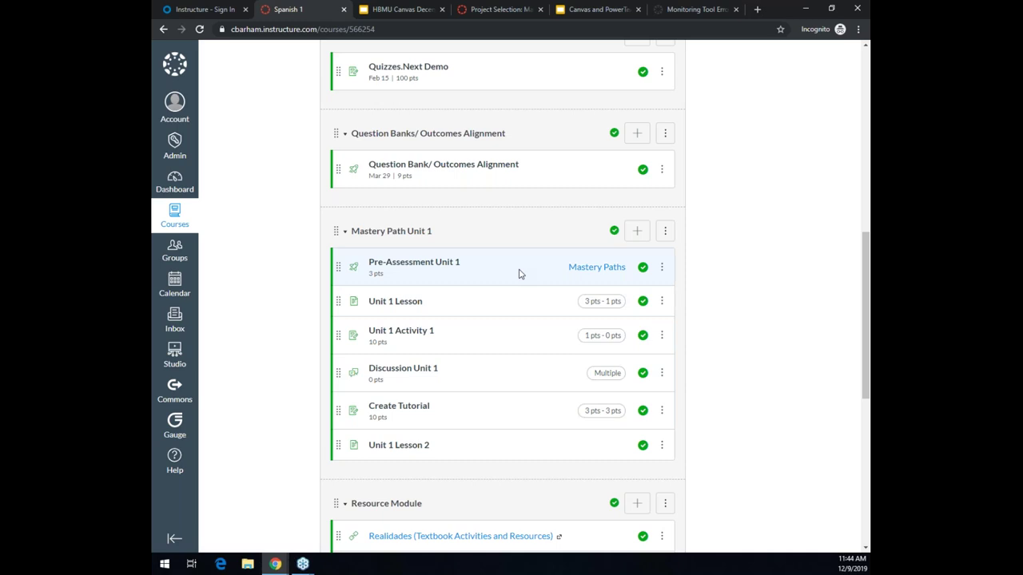
scroll(469, 250, "down", 1)
scroll(469, 250, "up", 1)
Open the Project Selection quiz for editing in its own tab.
left_click(495, 10)
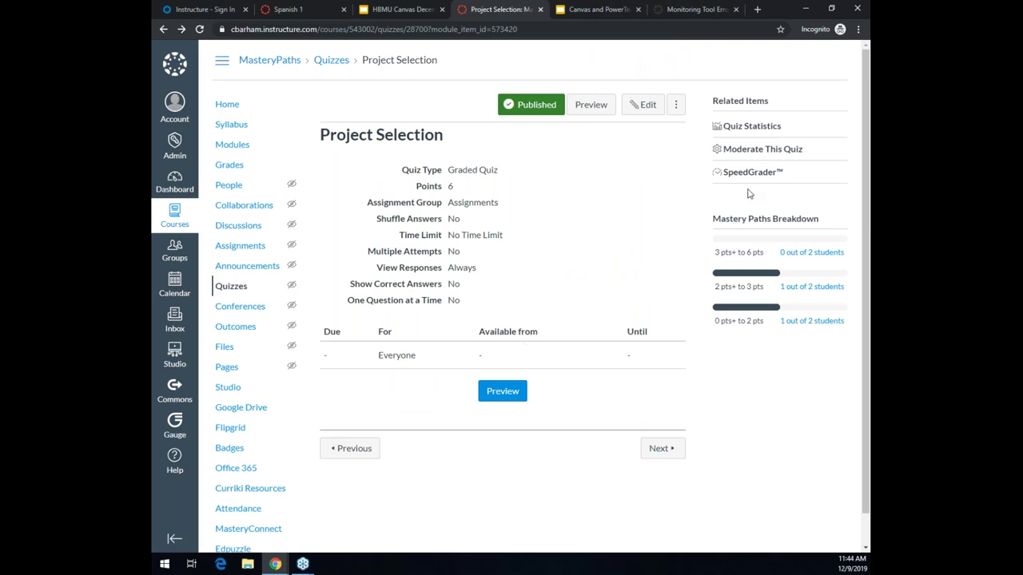
left_click(644, 104)
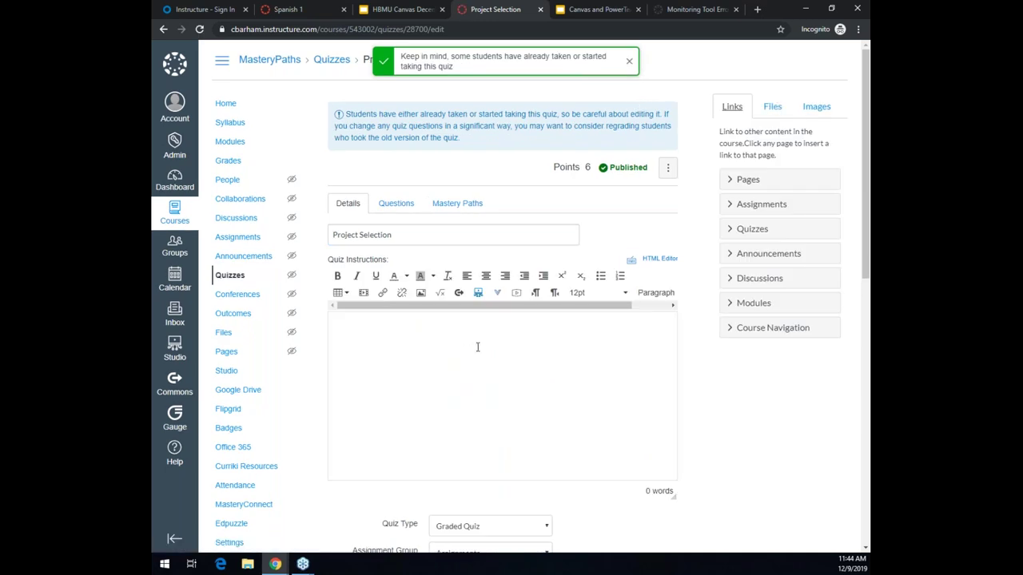
scroll(749, 423, "down", 2)
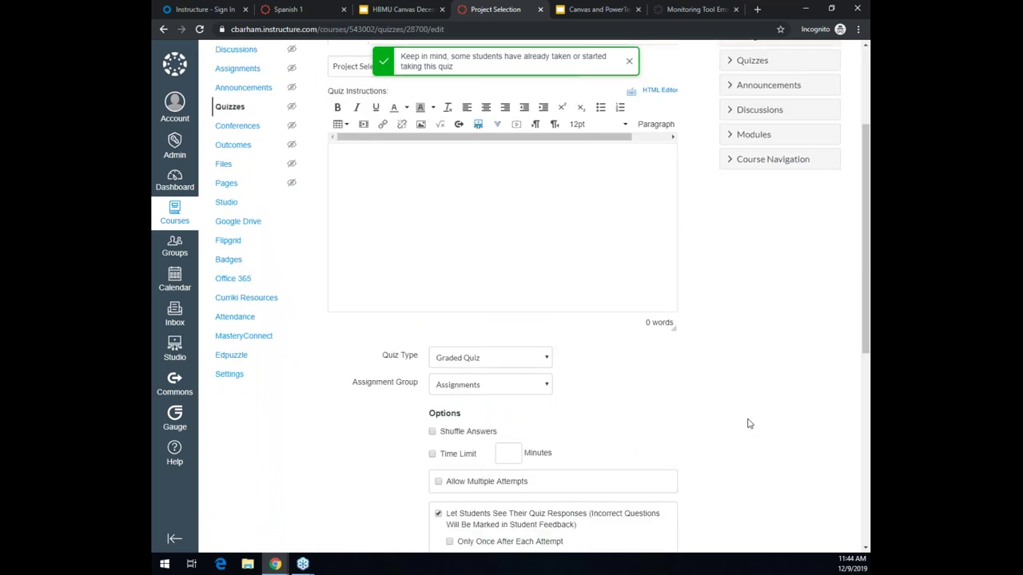
Return to the Spanish 1 course and open its Assignments list.
left_click(279, 11)
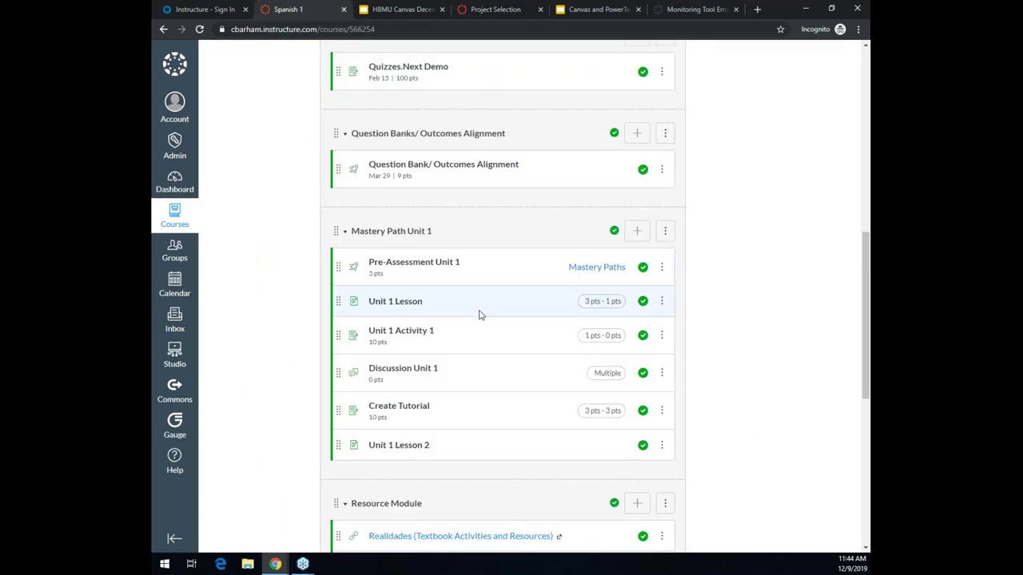
scroll(479, 312, "down", 2)
scroll(479, 312, "up", 5)
scroll(480, 312, "up", 5)
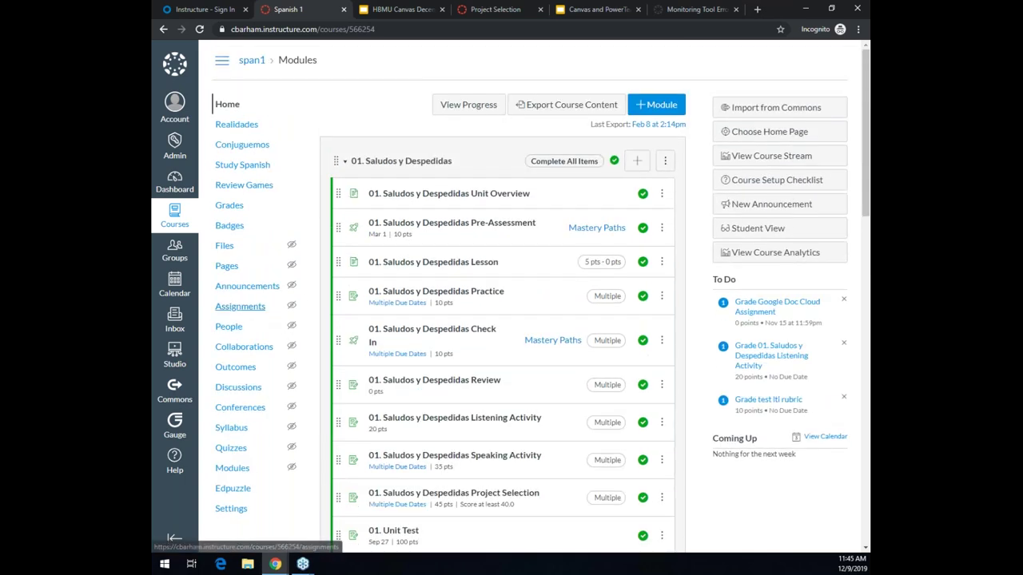
left_click(247, 307)
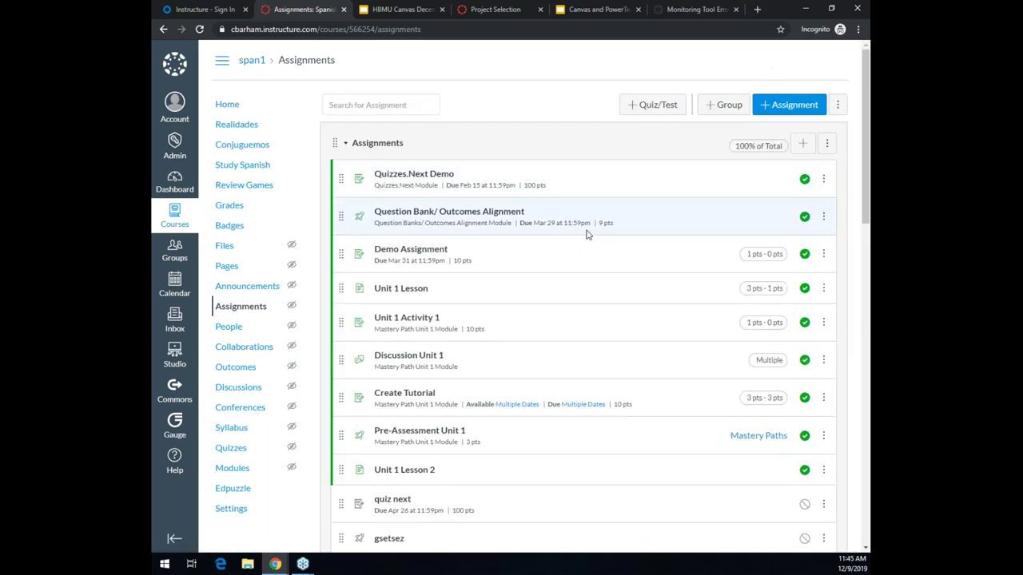
Look over the Spanish 1 assignments, then return to the Project Selection quiz editor.
scroll(584, 232, "down", 5)
scroll(589, 233, "down", 6)
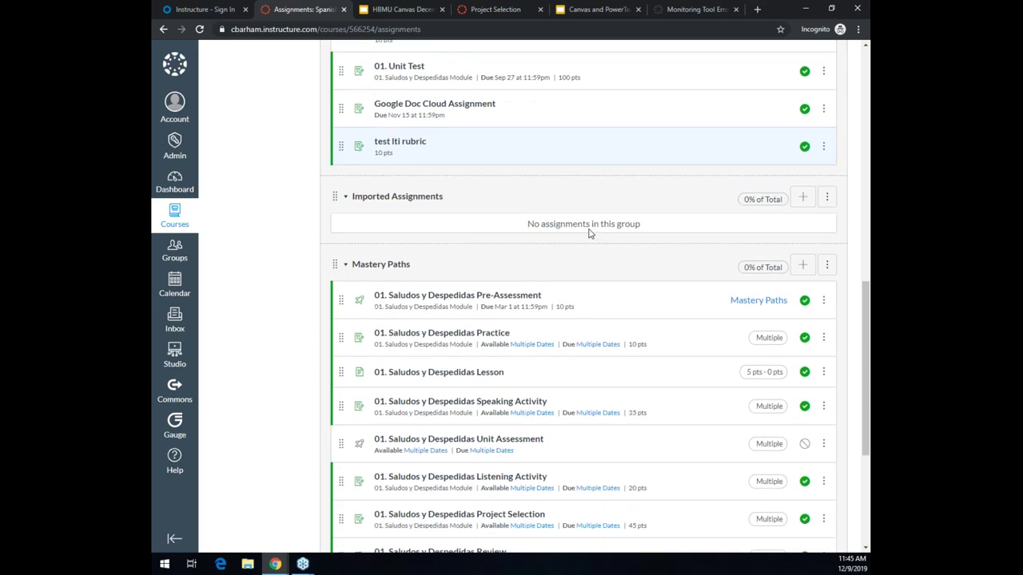
scroll(589, 228, "up", 10)
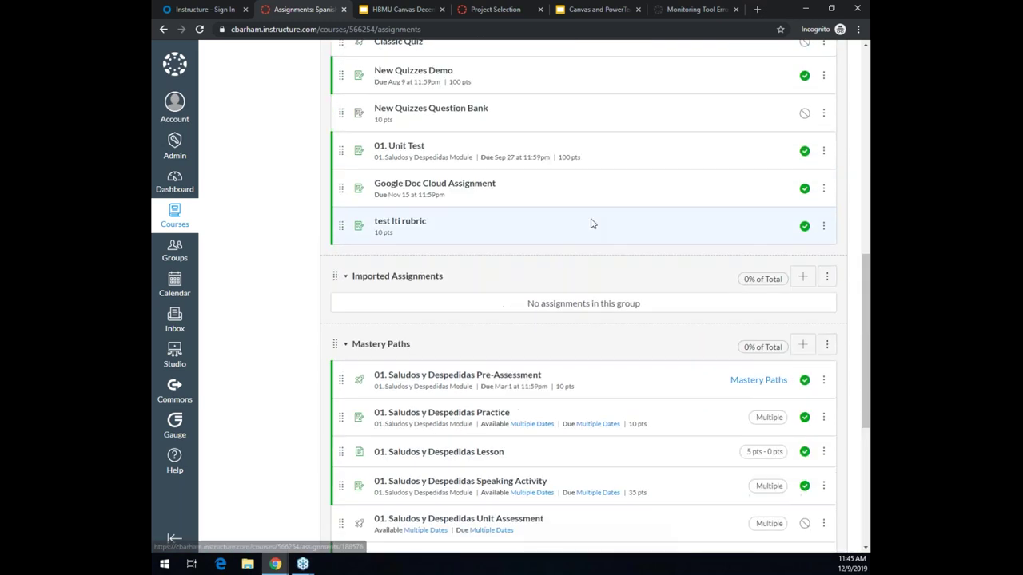
left_click(487, 9)
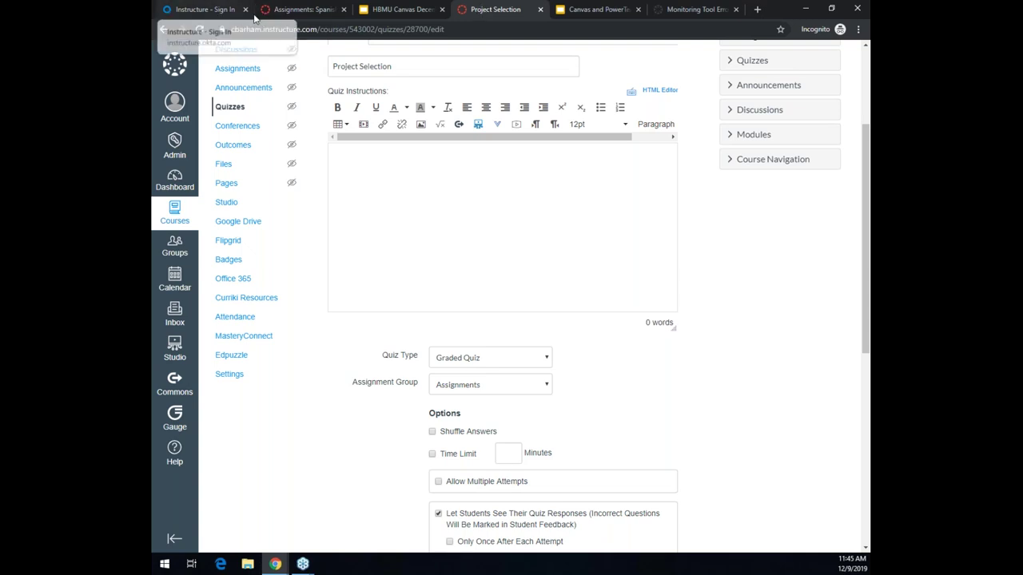
Review the Music (1 pt), Art (2 pts) and Theatre (3 pts) questions.
scroll(417, 249, "down", 1)
scroll(417, 248, "up", 3)
left_click(410, 206)
scroll(422, 423, "down", 2)
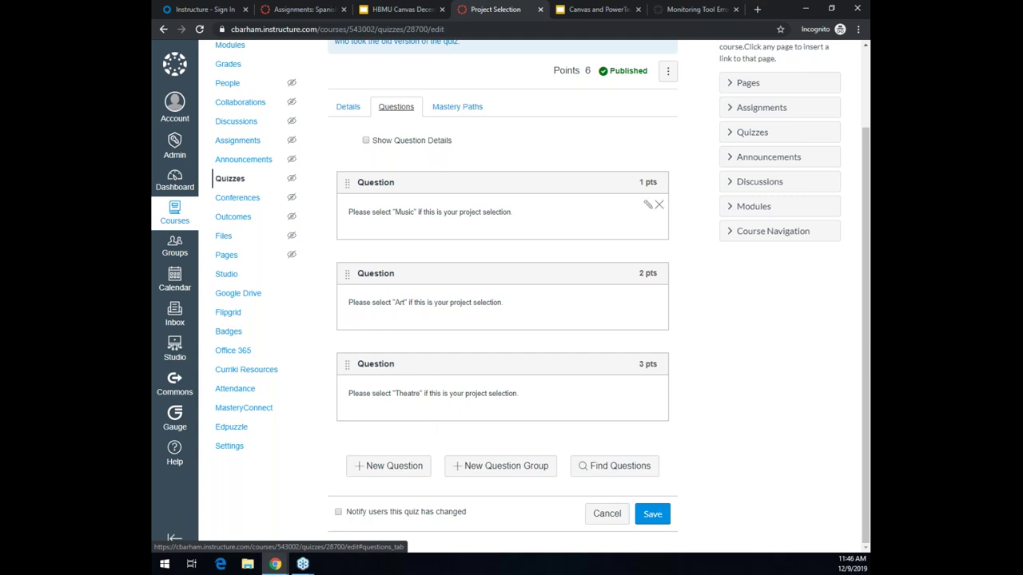
Show the Mastery Paths ranges routing 6–3 pts to Theatre, 3–2 to Art, 2–0 to Music.
mouse_move(623, 189)
mouse_move(635, 281)
mouse_move(630, 365)
left_click(470, 101)
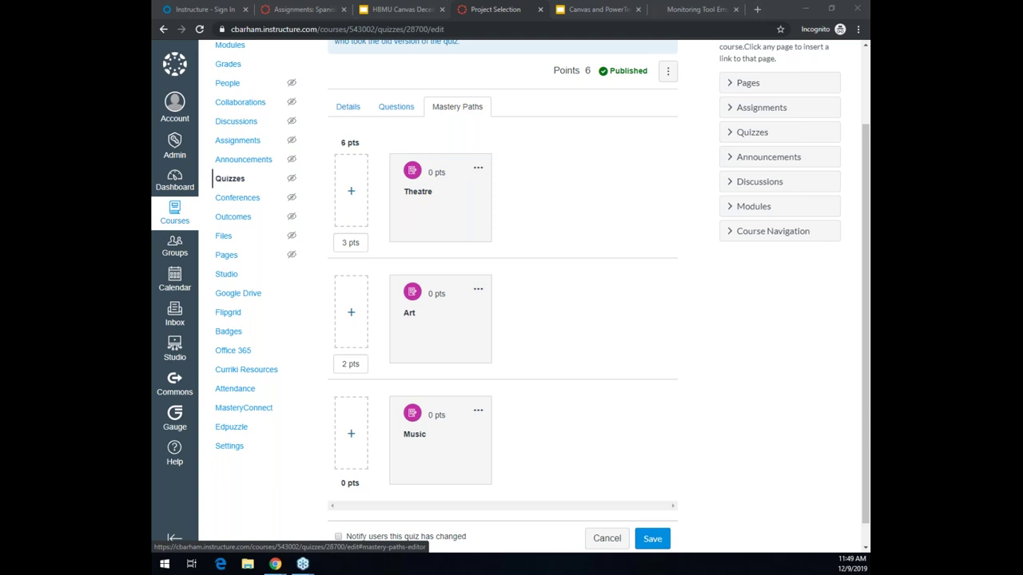
Exit the MasteryPaths training slideshow and go to the Agenda slide.
left_click(395, 10)
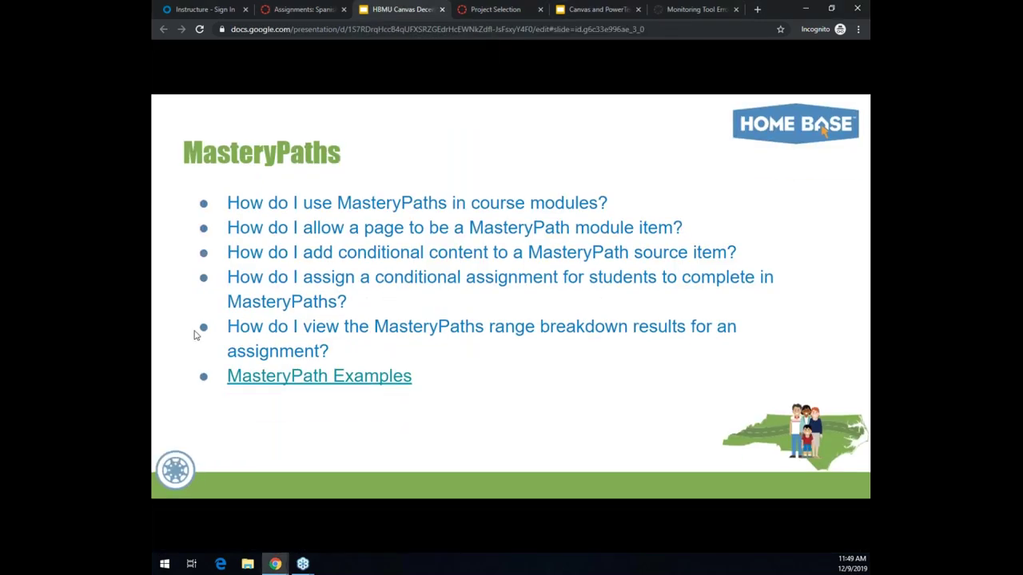
key("Escape")
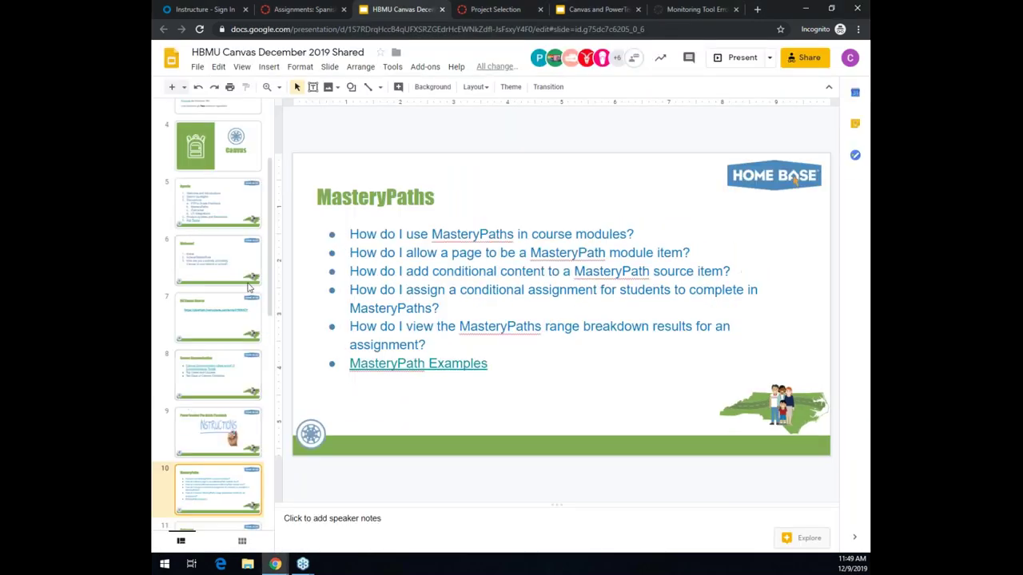
left_click(189, 219)
Open the Hot Topics link to the December 2019 notes document and preview its drawing link.
left_click(405, 417)
left_click(404, 434)
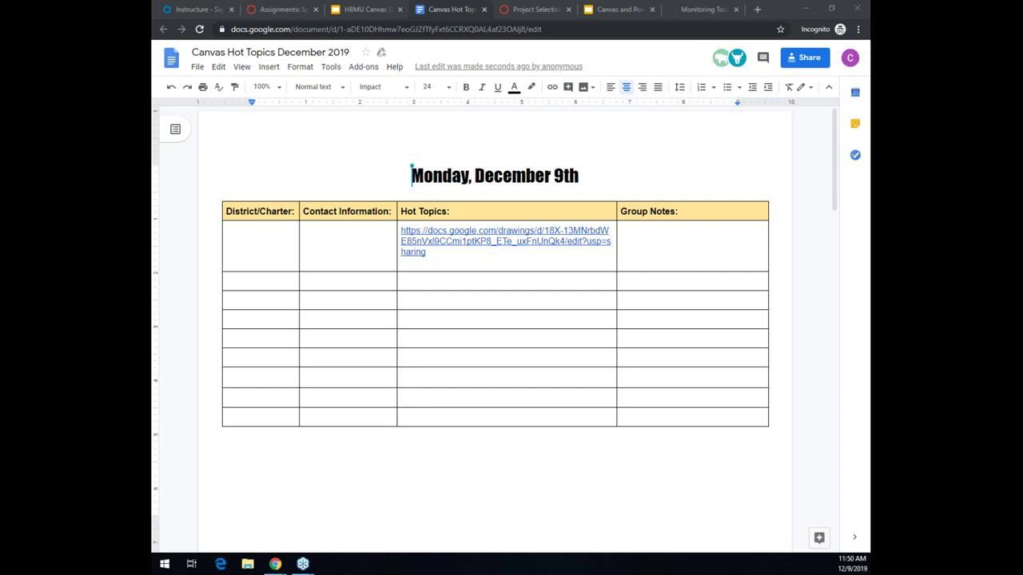
left_click(428, 241)
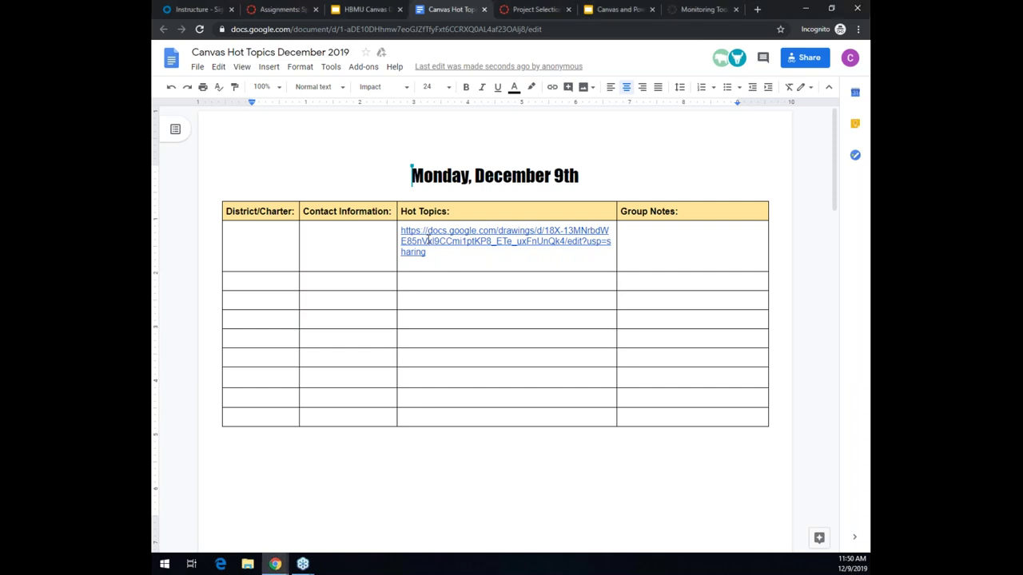
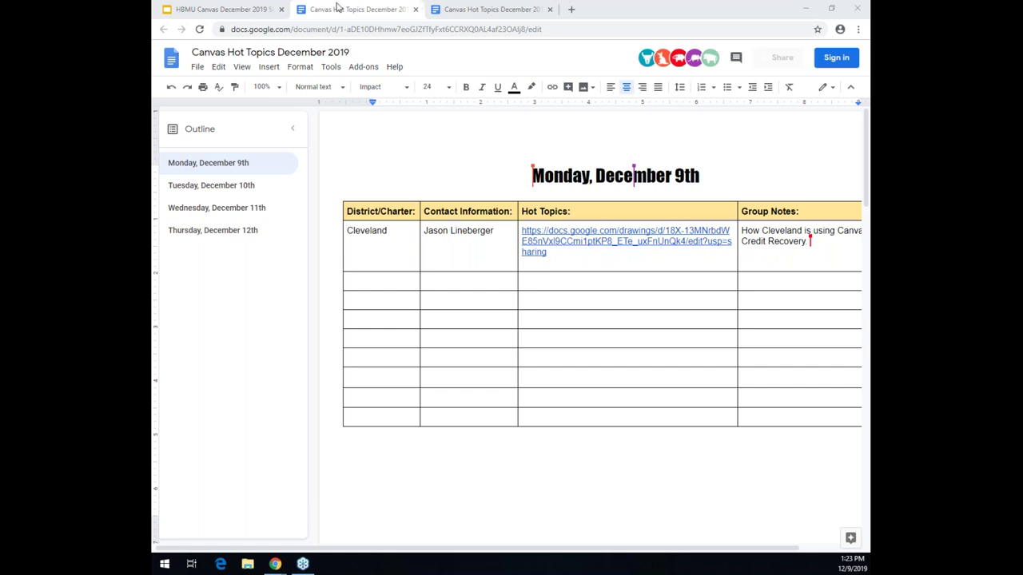
Present the Slides deck to the Outcomes slide and follow its Admin Guides link.
left_click(244, 9)
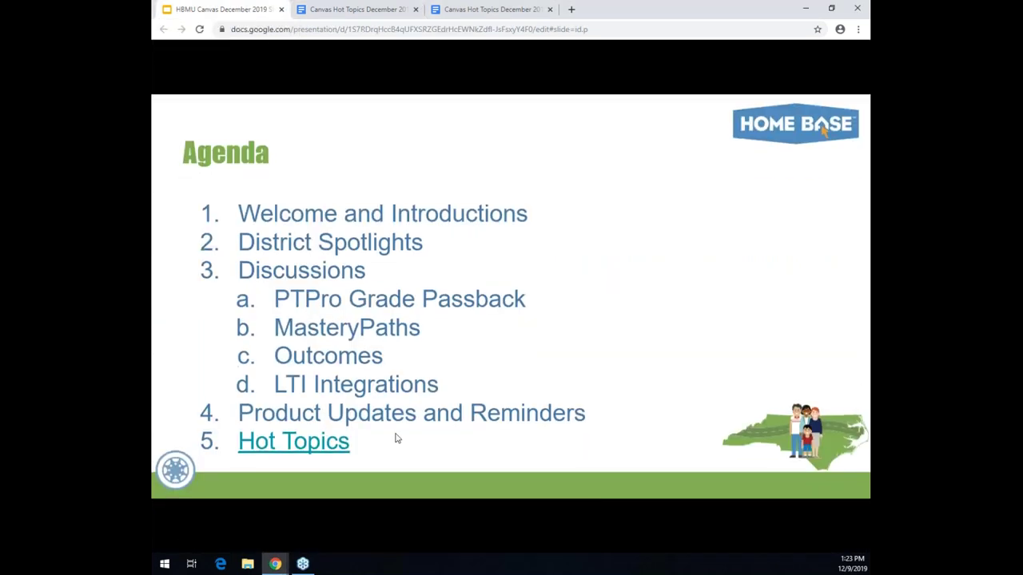
left_click(251, 520)
key("Right")
key("Right")
key("Right")
key("Right")
key("Right")
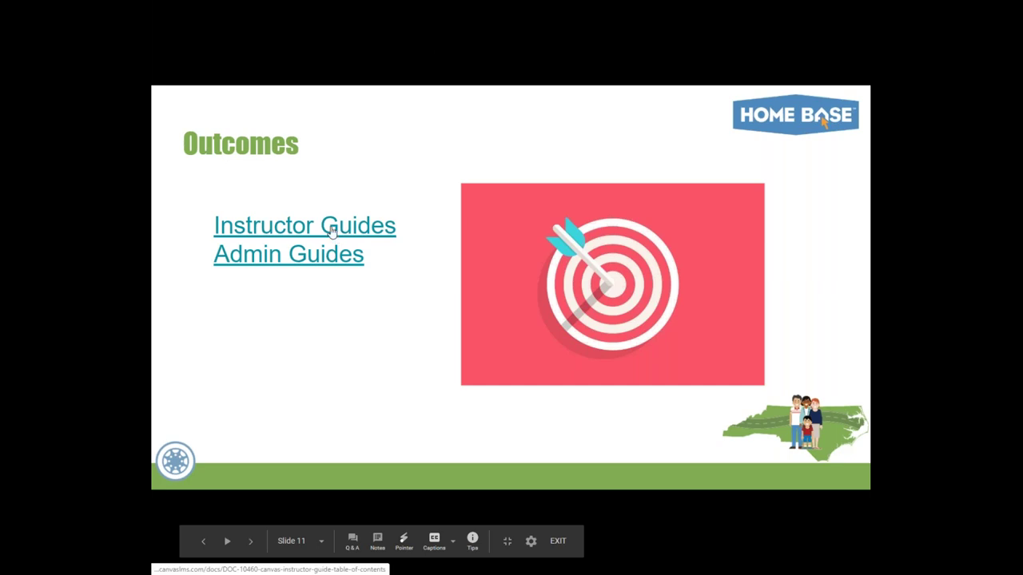
left_click(323, 260)
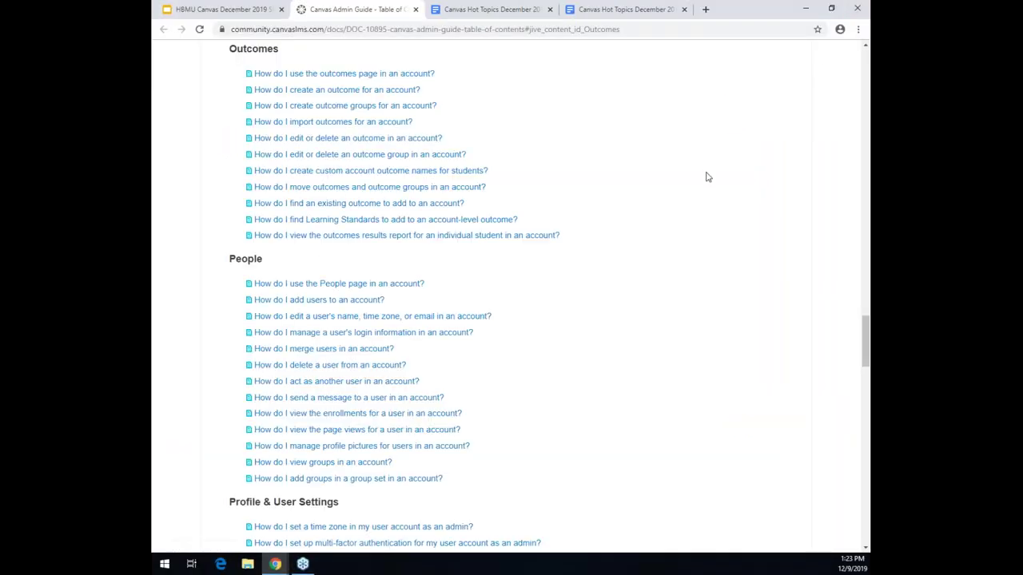
Go back to the presentation, add a blank browser tab, and reveal the incognito Canvas window.
key("ctrl+shift+Tab")
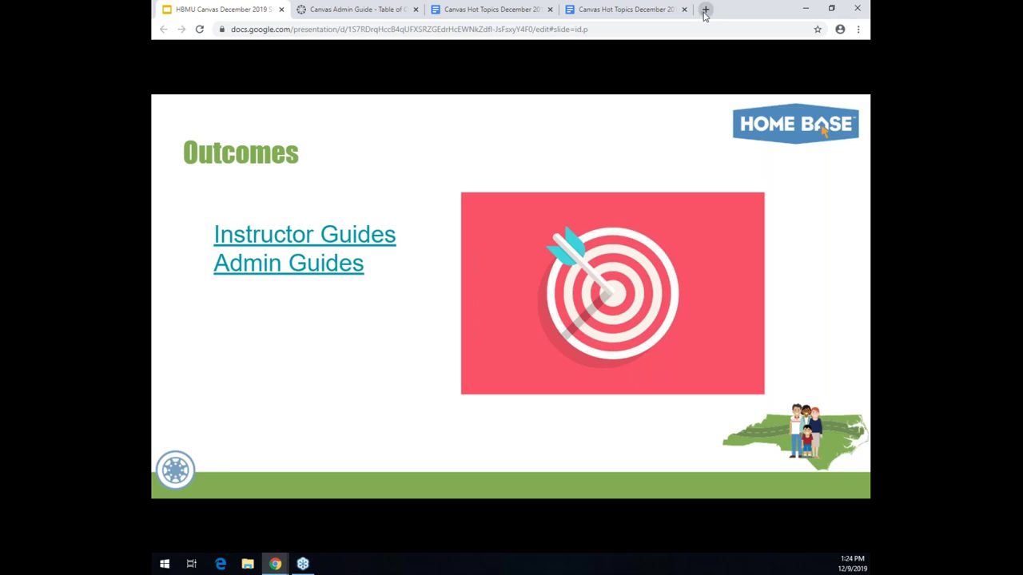
left_click(706, 10)
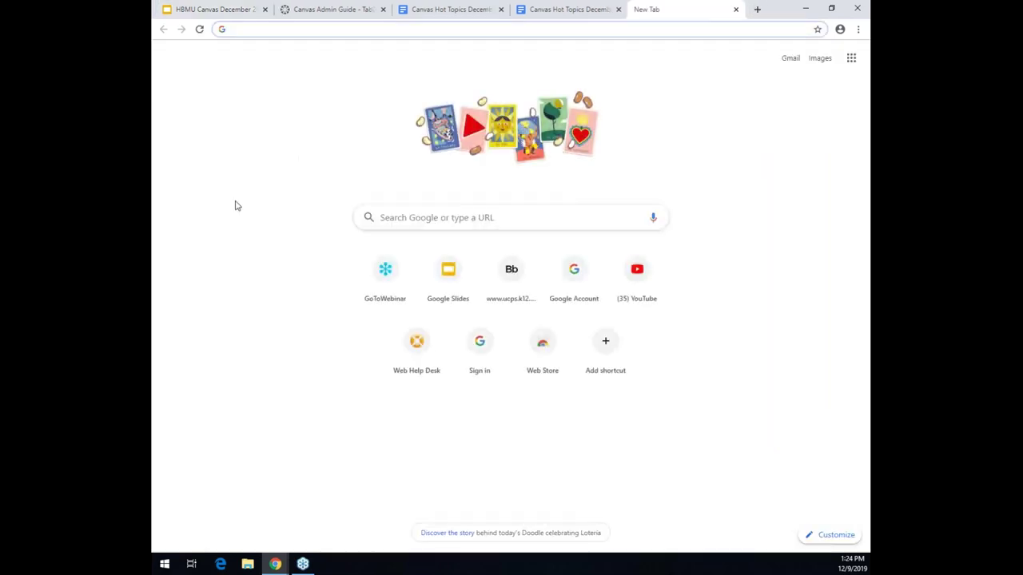
left_click(807, 12)
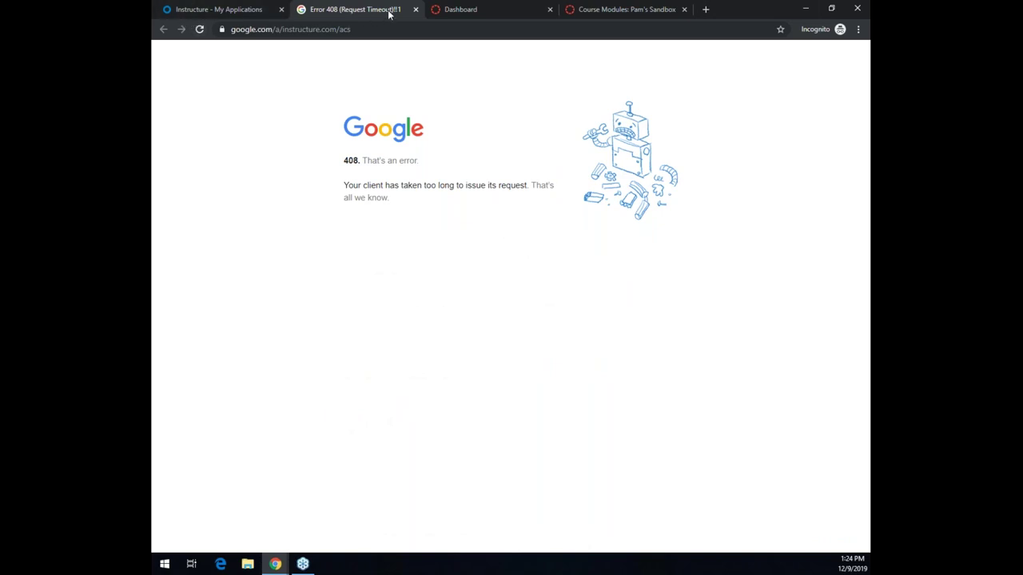
Close the timed-out error tab and reach the sandbox account's Outcomes page through Admin.
left_click(416, 9)
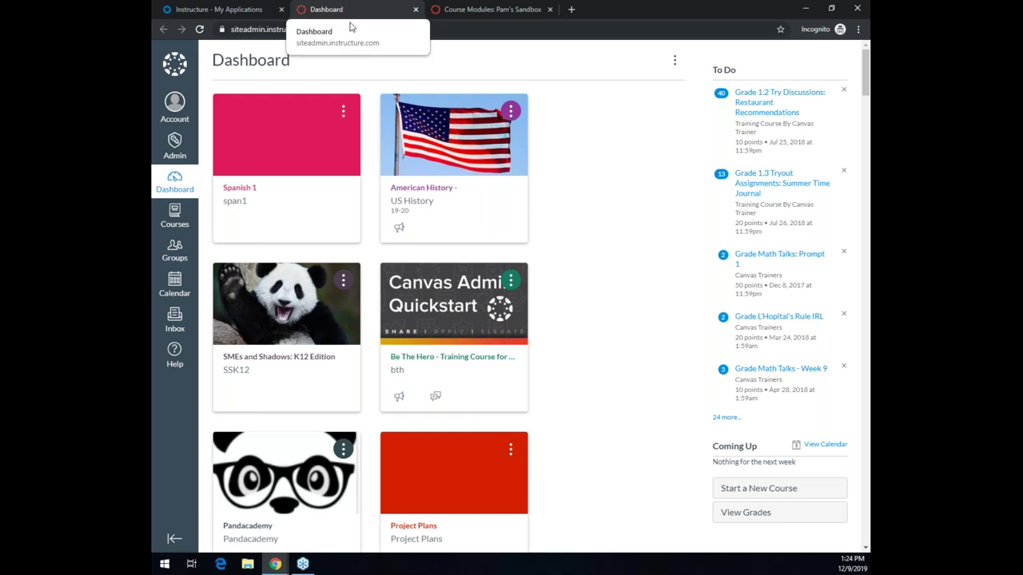
left_click(175, 144)
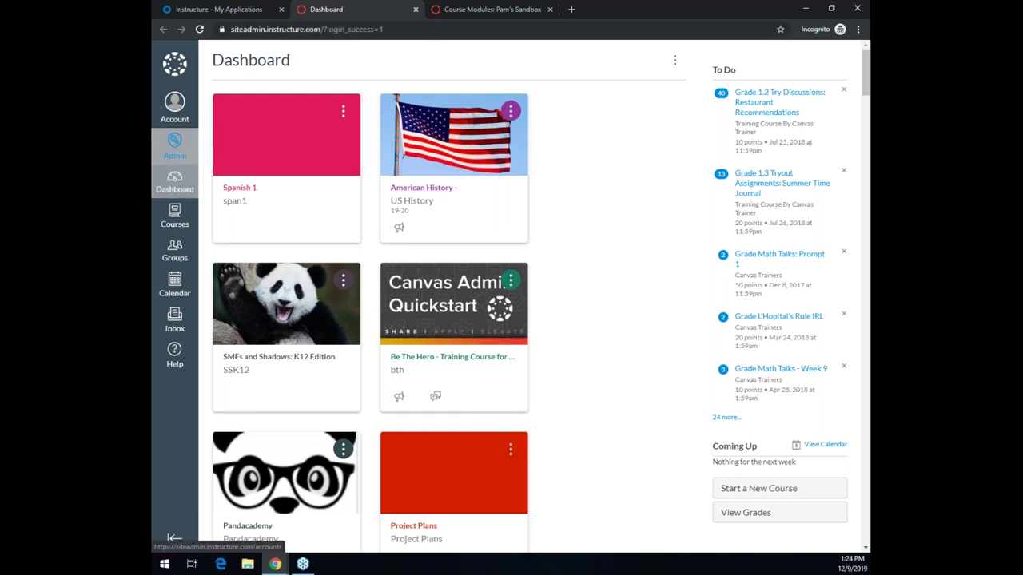
left_click(230, 102)
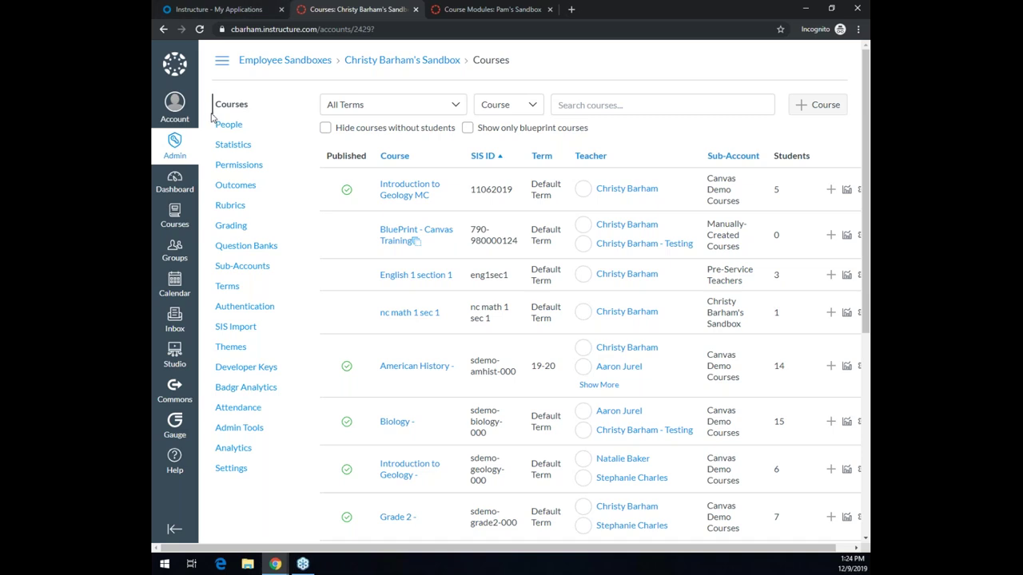
left_click(238, 186)
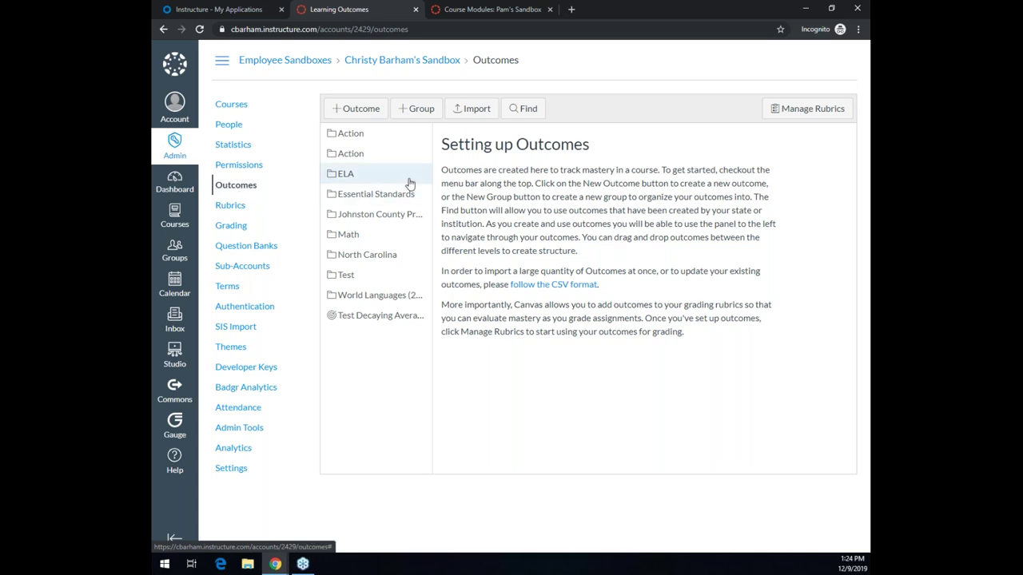
In the Find Outcomes dialog, browse Account and State Standards into North Carolina.
left_click(534, 111)
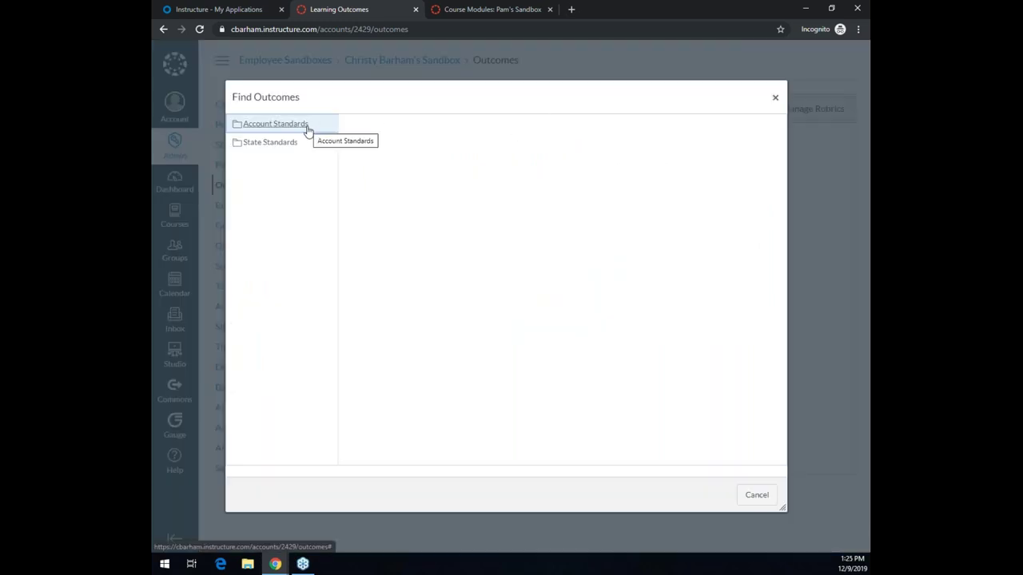
left_click(775, 98)
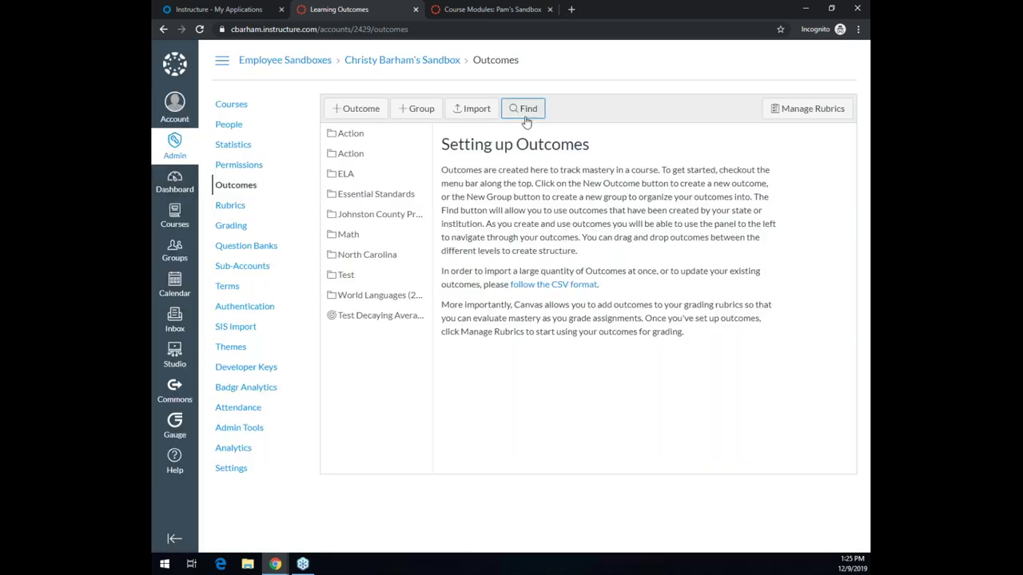
left_click(526, 119)
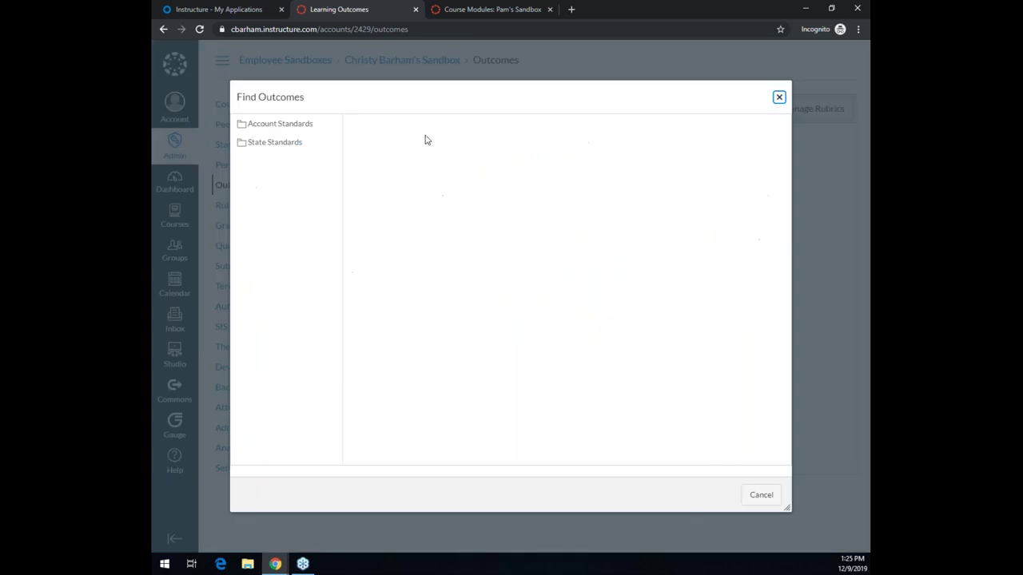
left_click(301, 128)
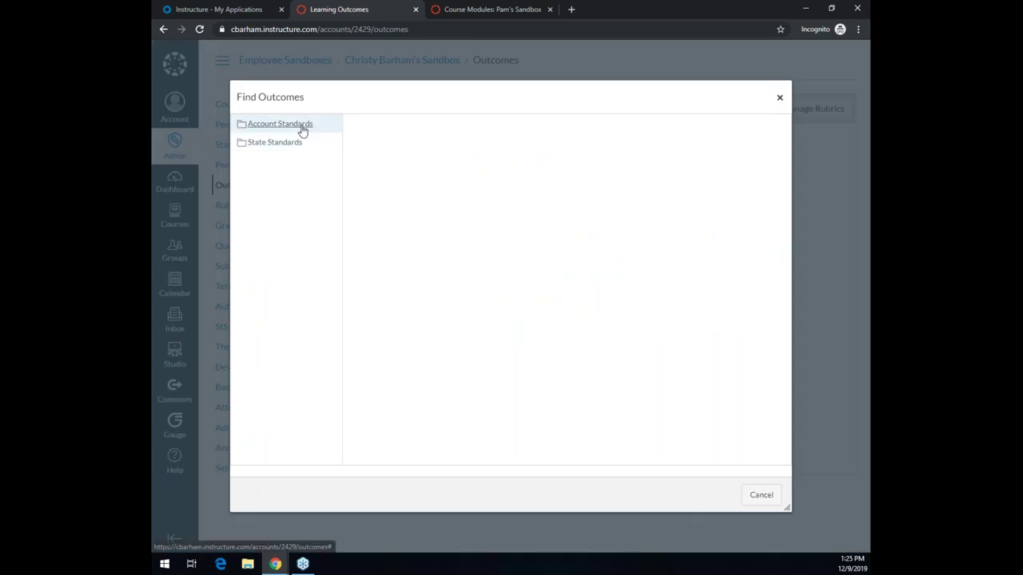
left_click(297, 143)
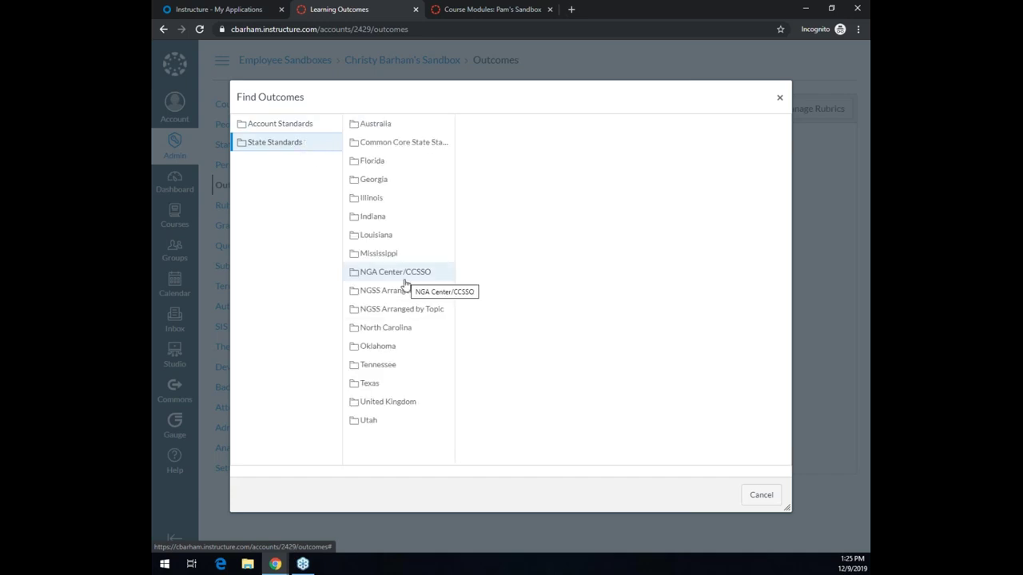
left_click(395, 327)
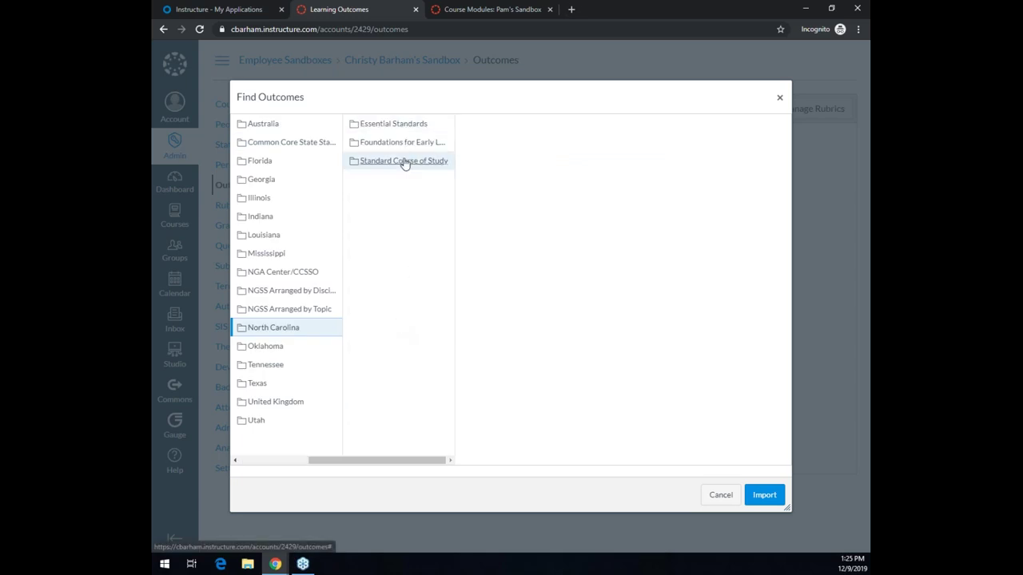
Explore Standard Course of Study and English Language Arts (2017), then return to Essential Standards.
left_click(392, 128)
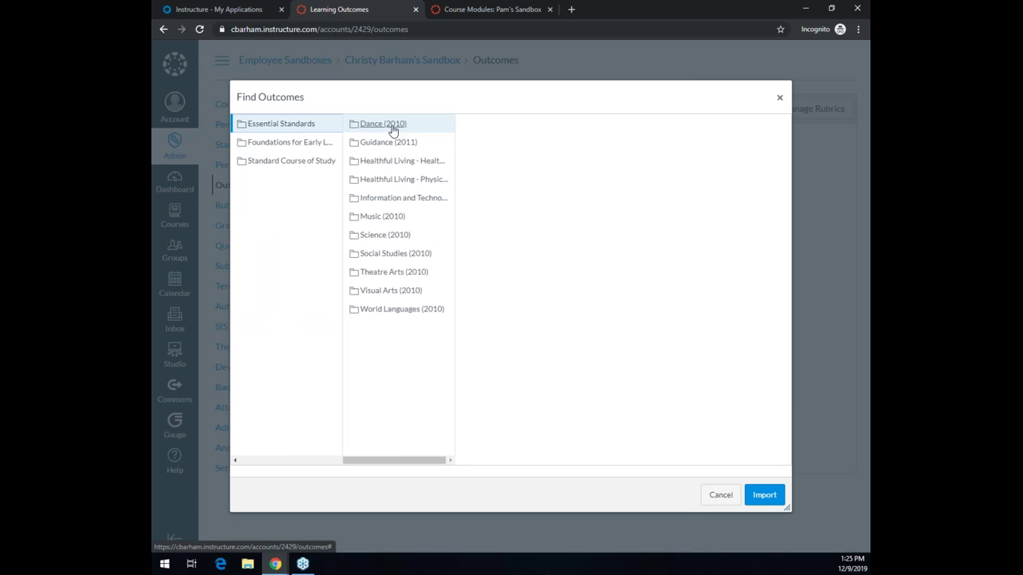
left_click(280, 167)
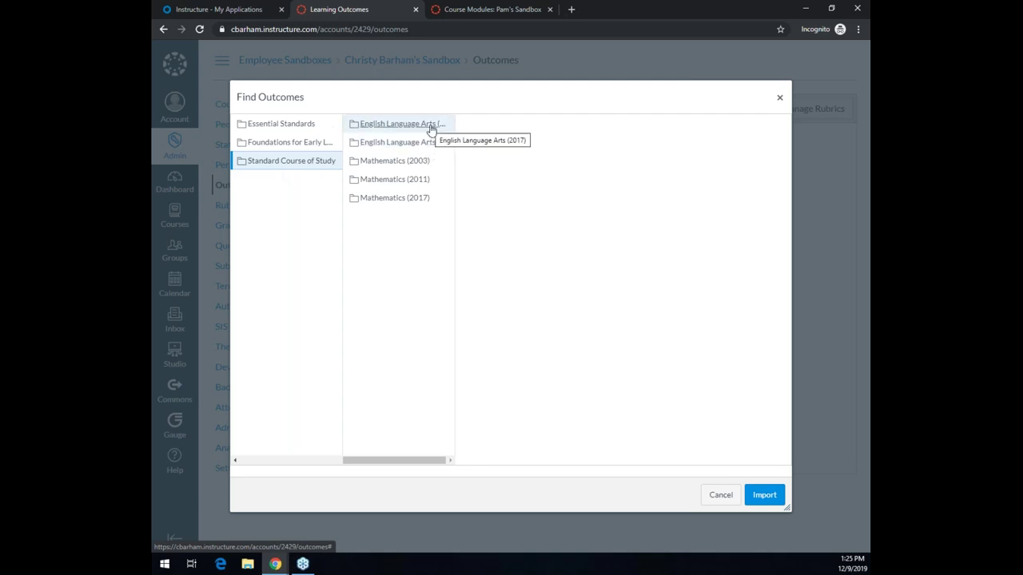
left_click(417, 127)
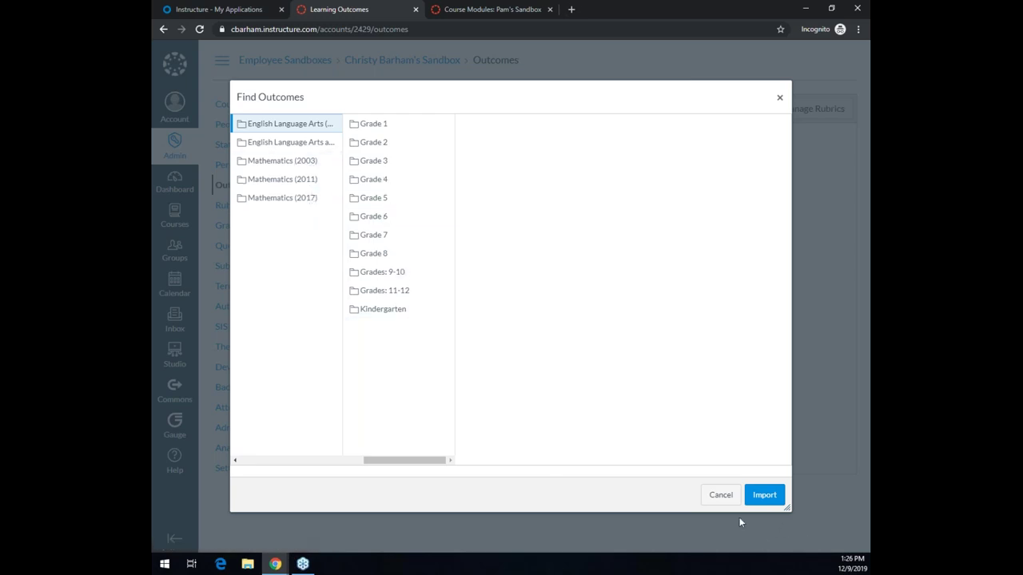
left_click(235, 461)
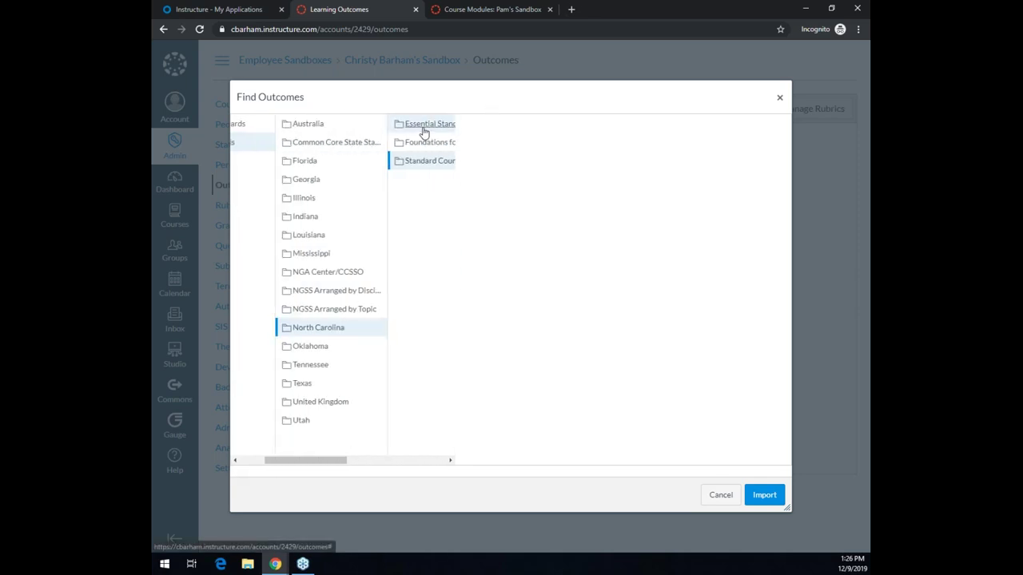
left_click(422, 127)
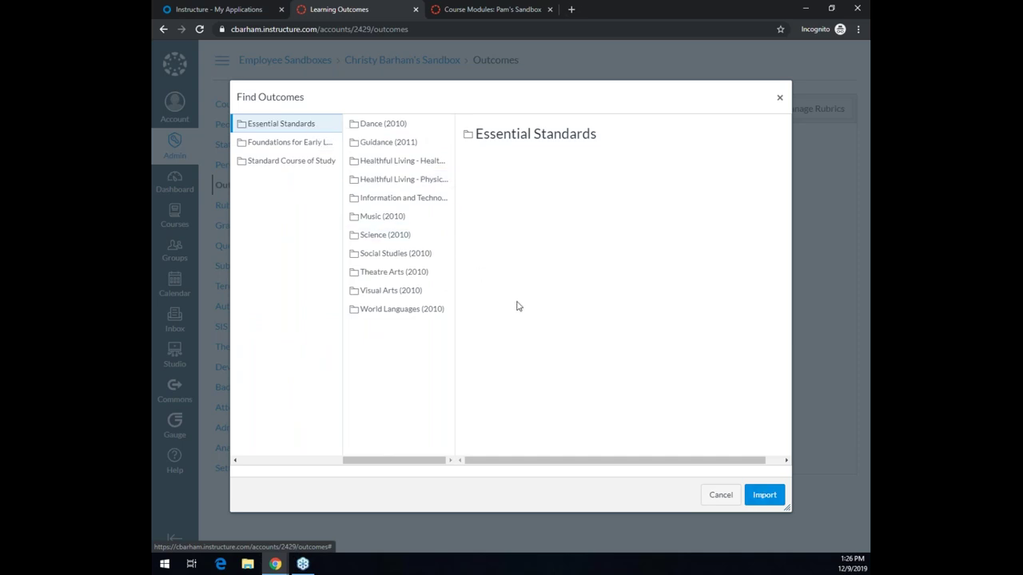
left_click(318, 167)
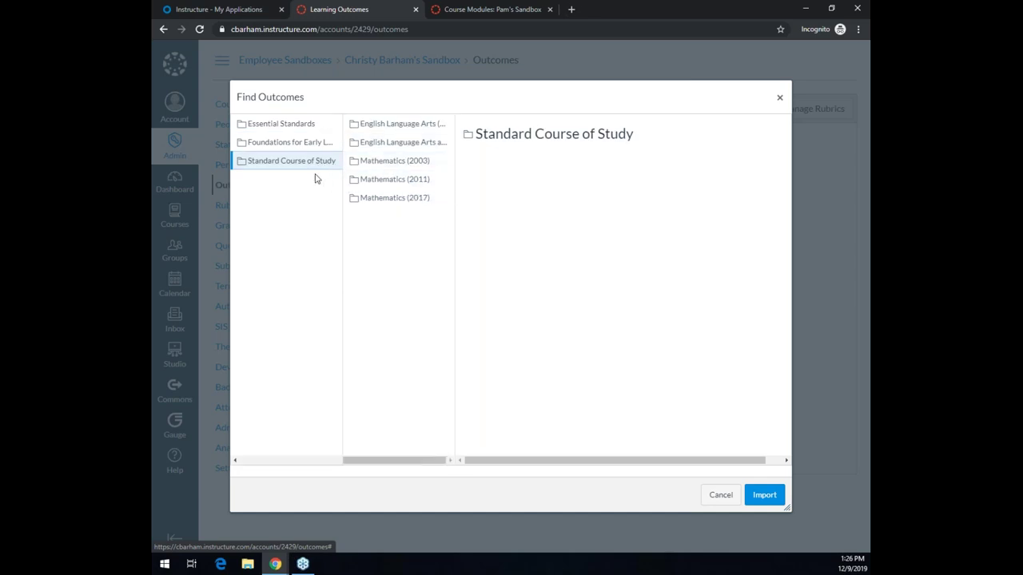
left_click(286, 127)
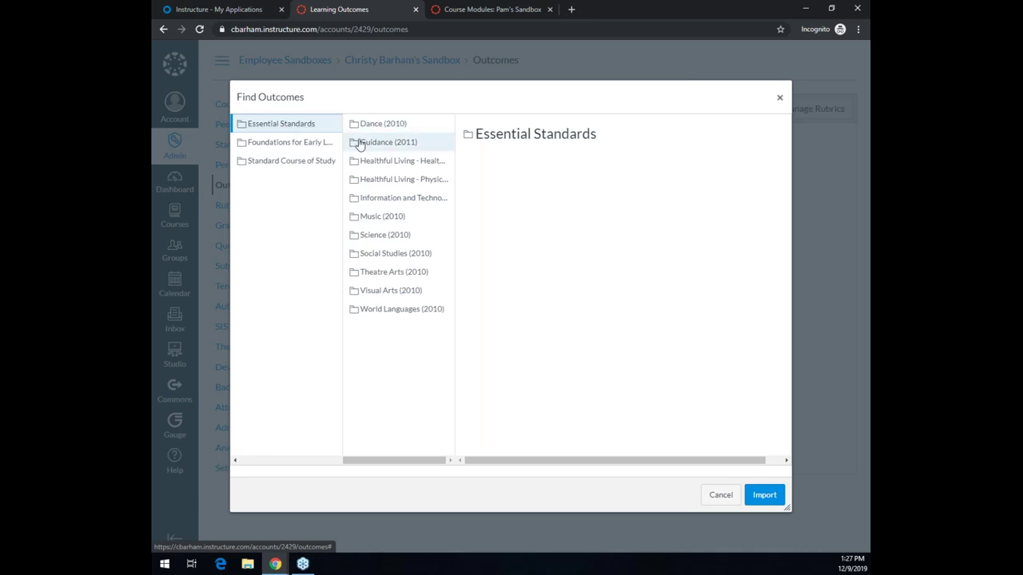
Drill World Languages (2010) > Novice Low > NCES.WL.NL.CLL > CLL.1 to CLL.1.1, then close the finder.
left_click(372, 310)
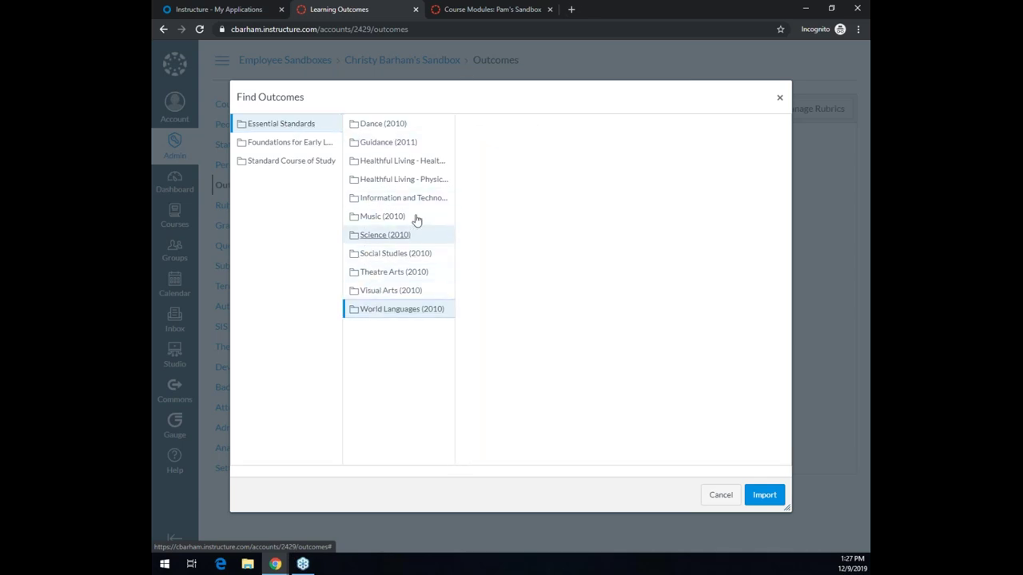
left_click(384, 236)
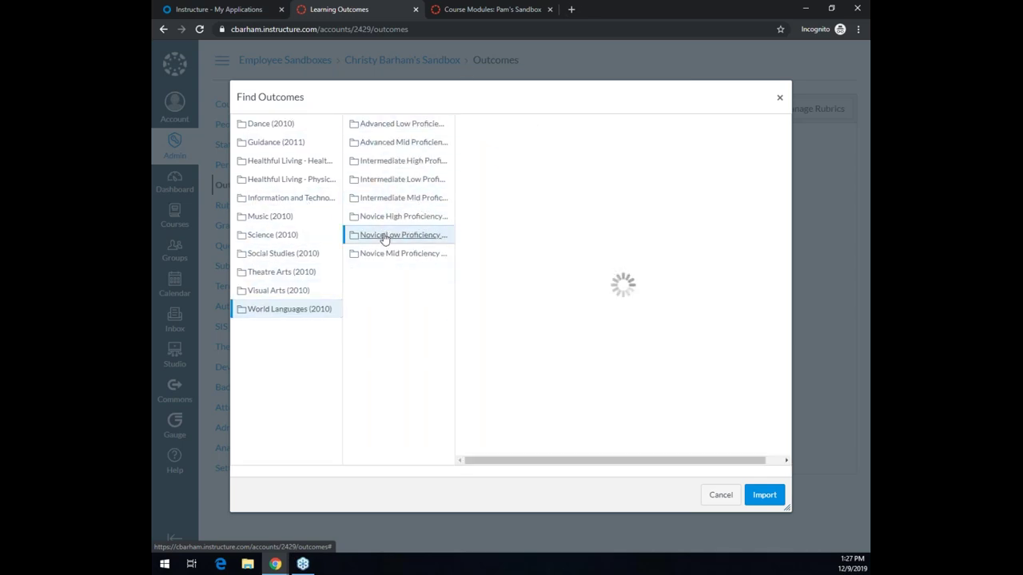
left_click(404, 131)
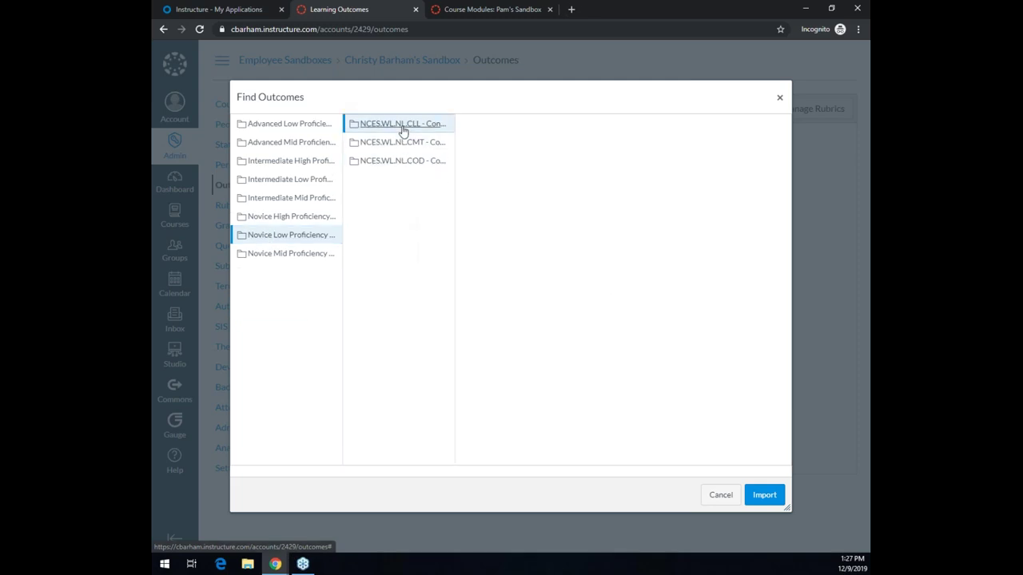
left_click(403, 131)
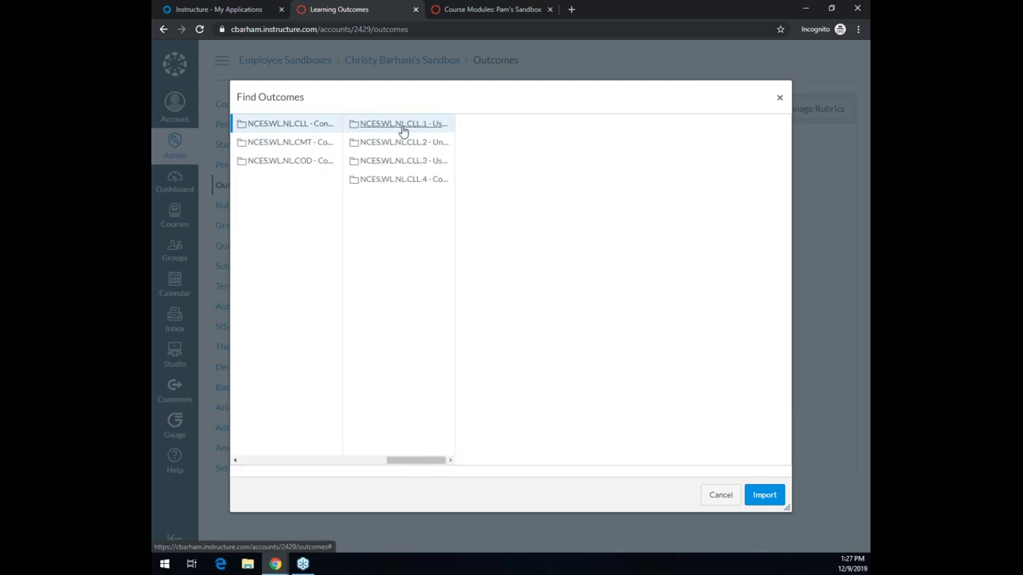
left_click(404, 131)
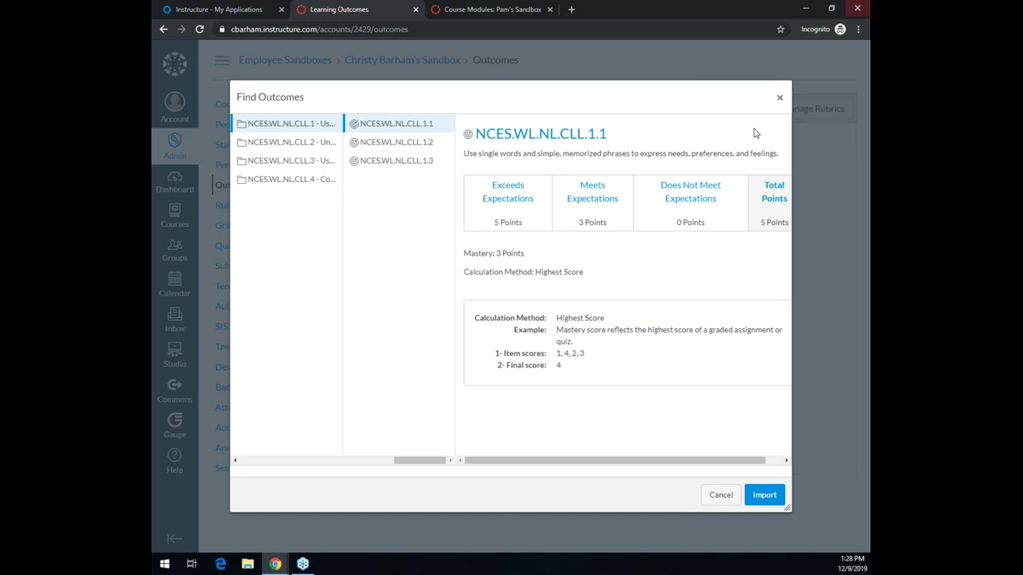
left_click(779, 96)
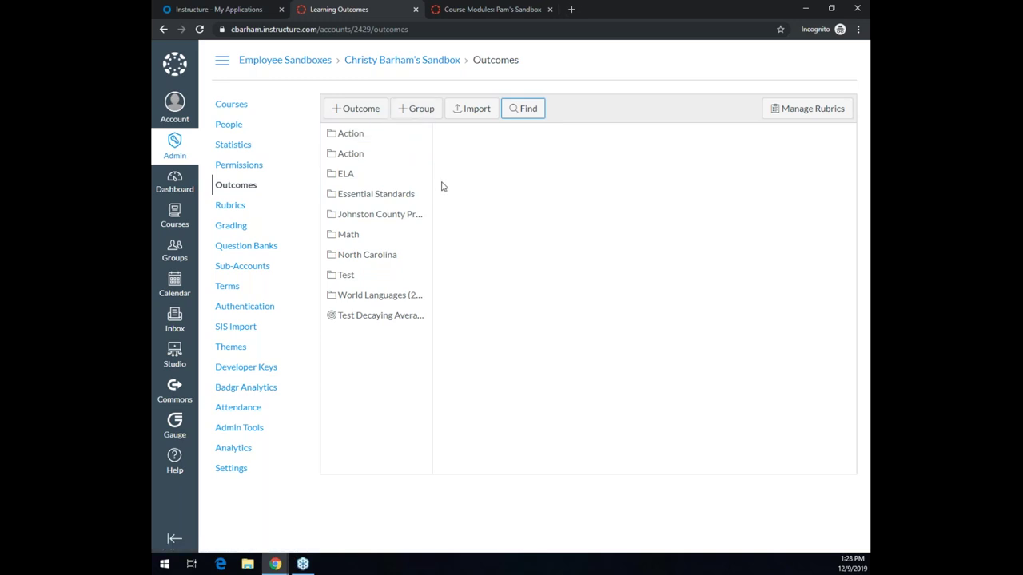
Reload account outcomes and drill Johnston County > ELA > 8th Grade > RL.8.2 to Characters, Setting, Plot.
middle_click(404, 264)
left_click(240, 185)
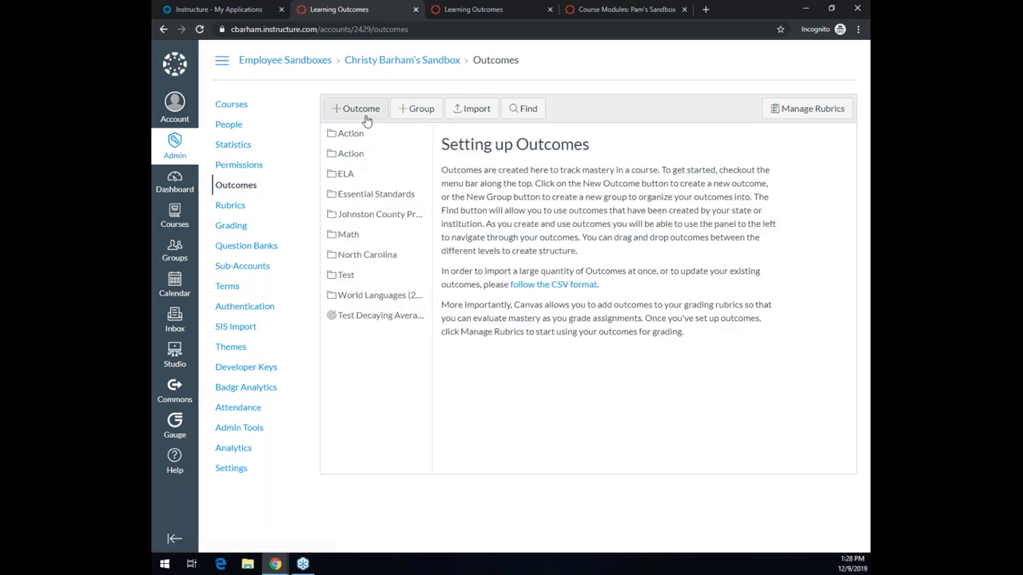
left_click(372, 215)
left_click(460, 139)
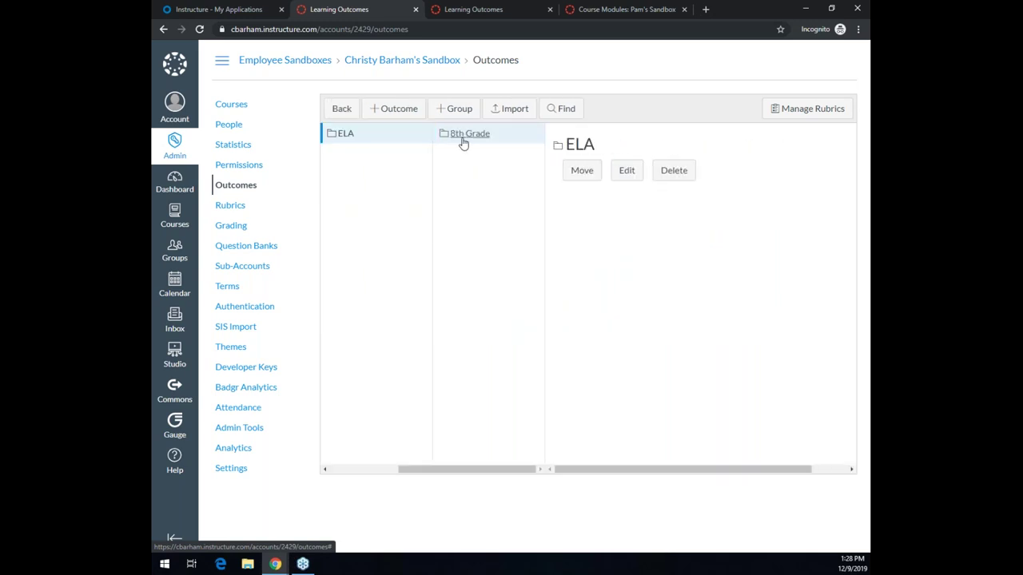
left_click(463, 140)
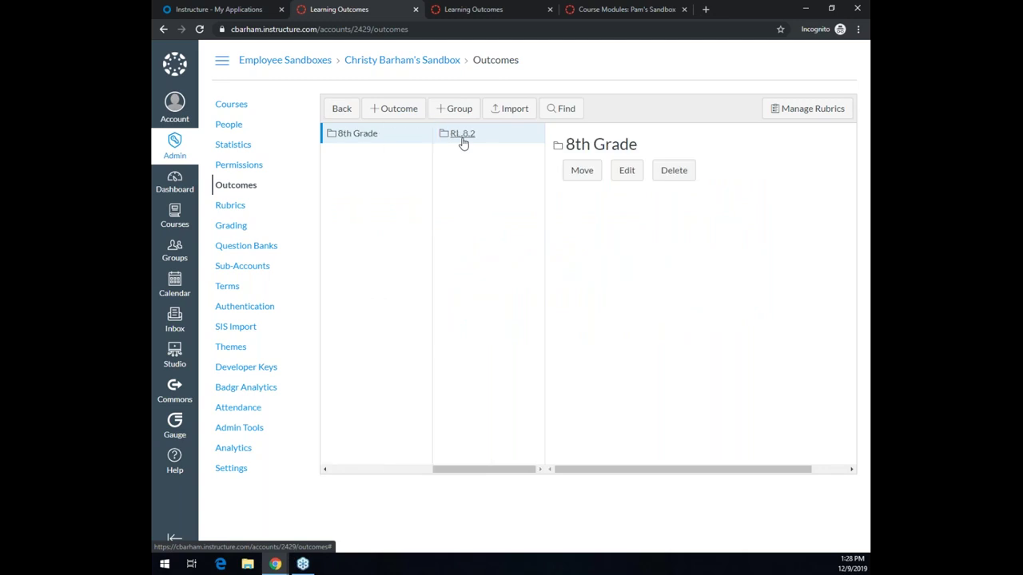
left_click(463, 139)
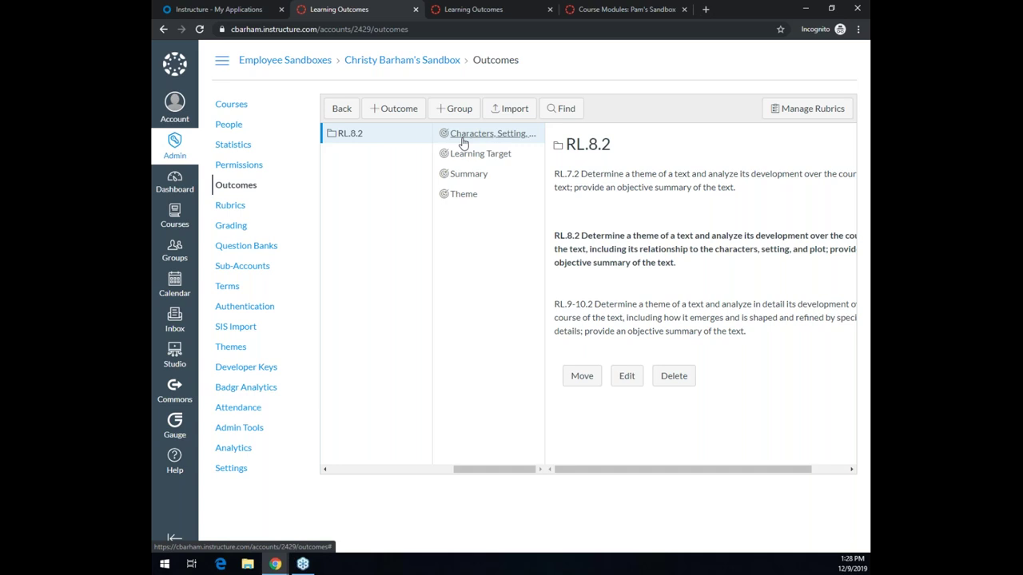
left_click(463, 143)
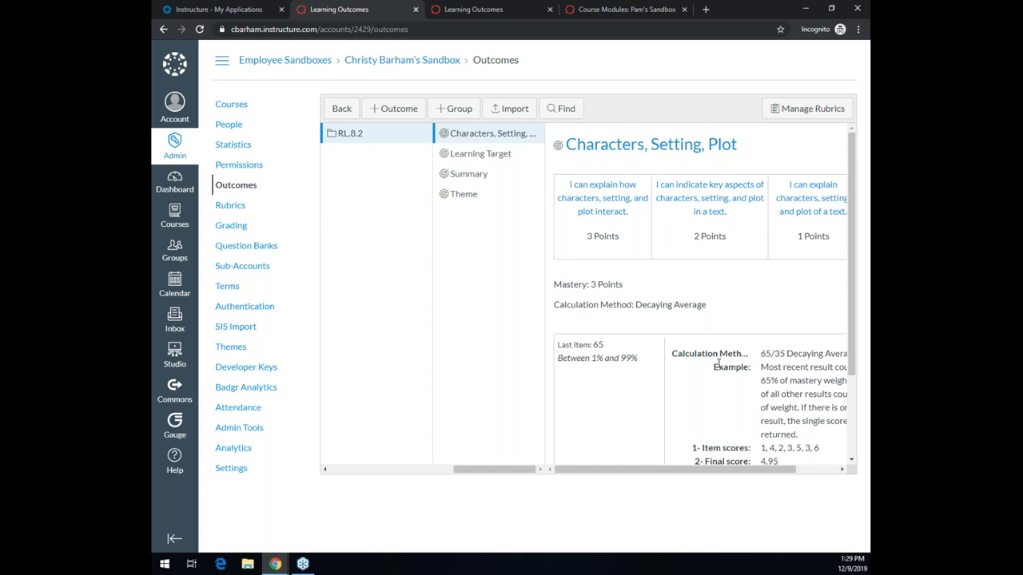
Return to the root, open North Carolina > CTE Course Blueprint, and peek into Animal Science and Horticulture II folders.
left_click(338, 110)
left_click(338, 110)
left_click(339, 110)
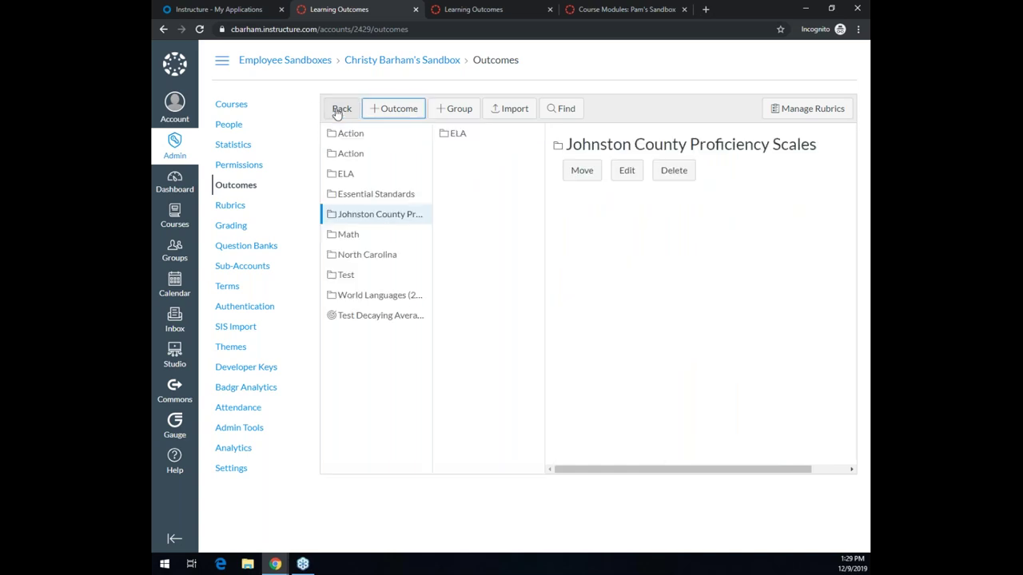
left_click(343, 255)
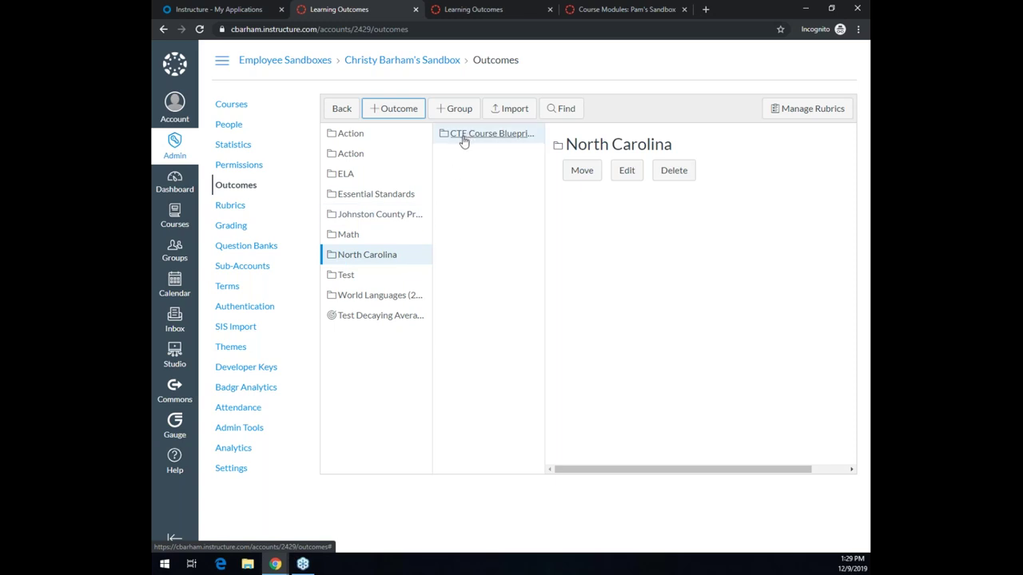
left_click(467, 142)
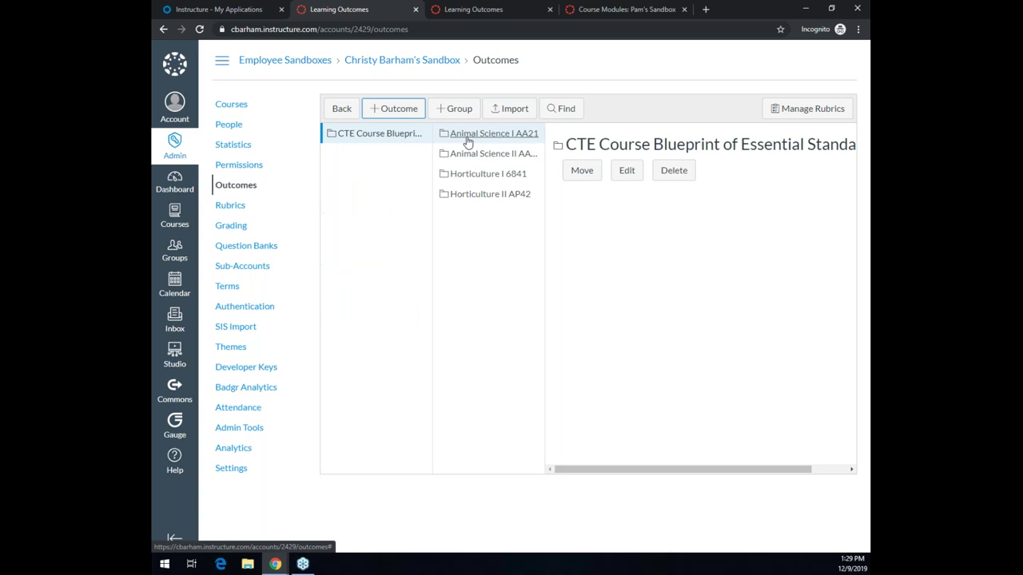
left_click(469, 142)
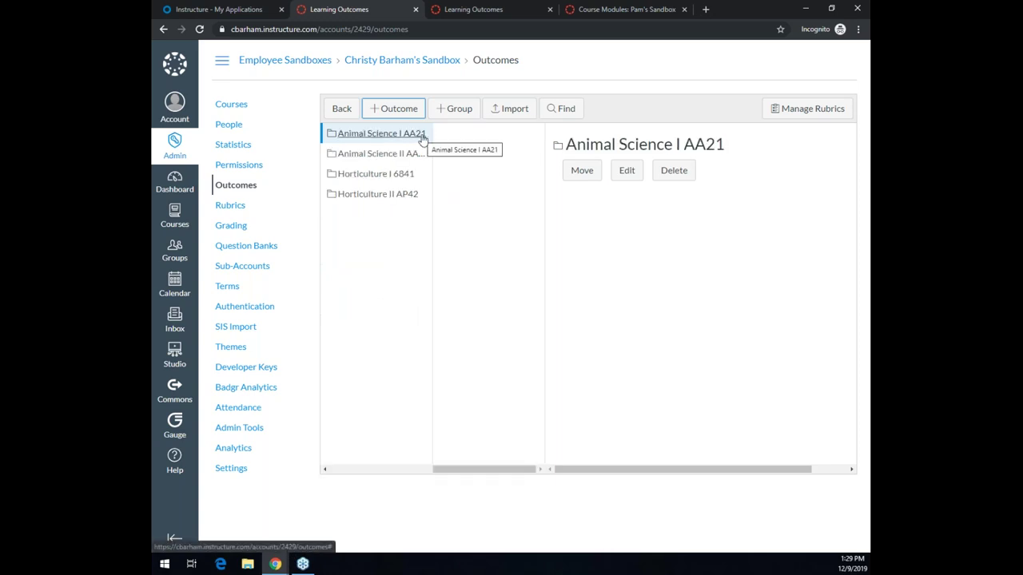
left_click(401, 154)
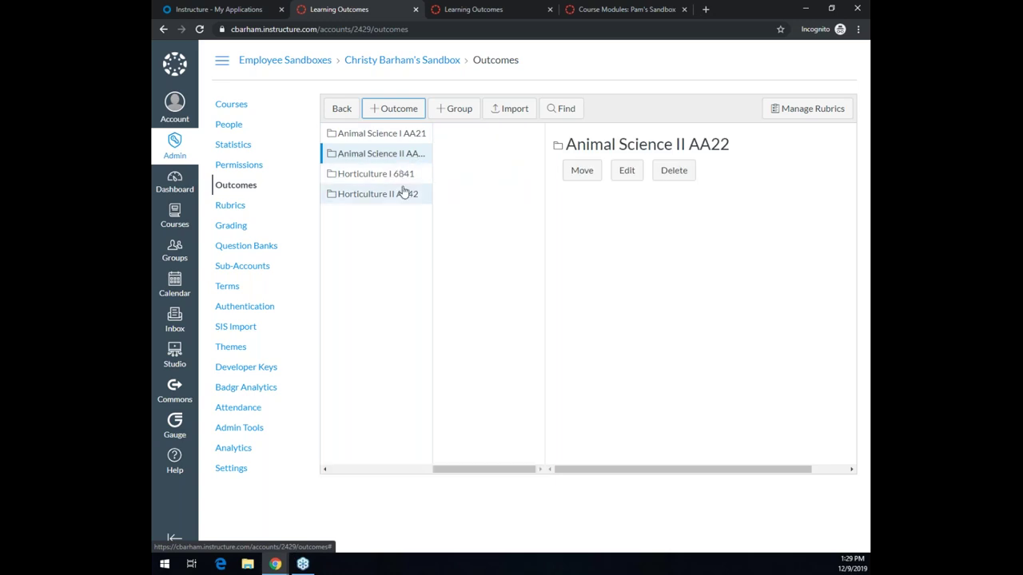
left_click(402, 195)
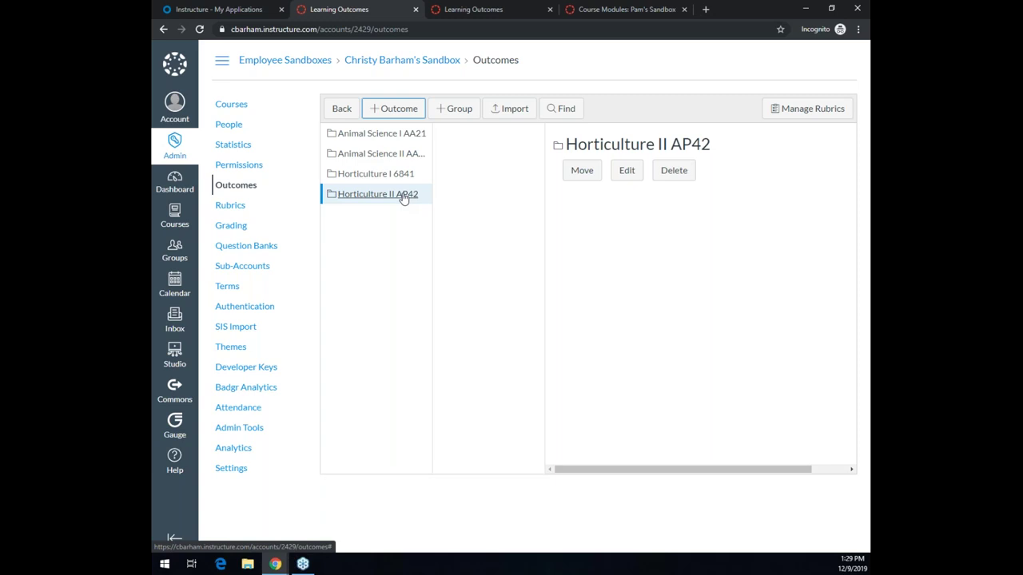
Open Horticulture I 6841 > A: Leadership, Careers and SAE and view the parliamentary procedures outcome.
left_click_drag(528, 477, 488, 474)
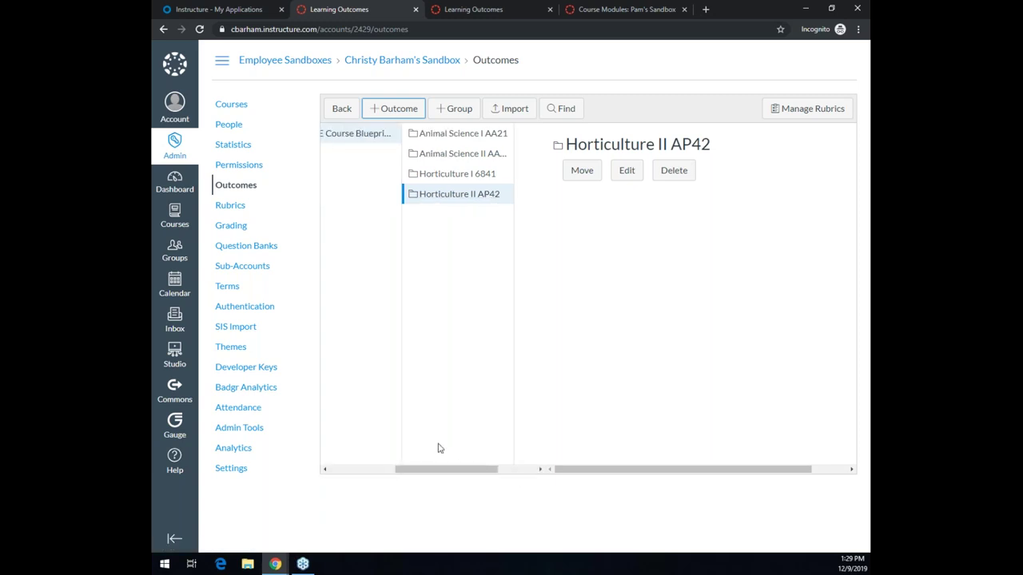
left_click(429, 154)
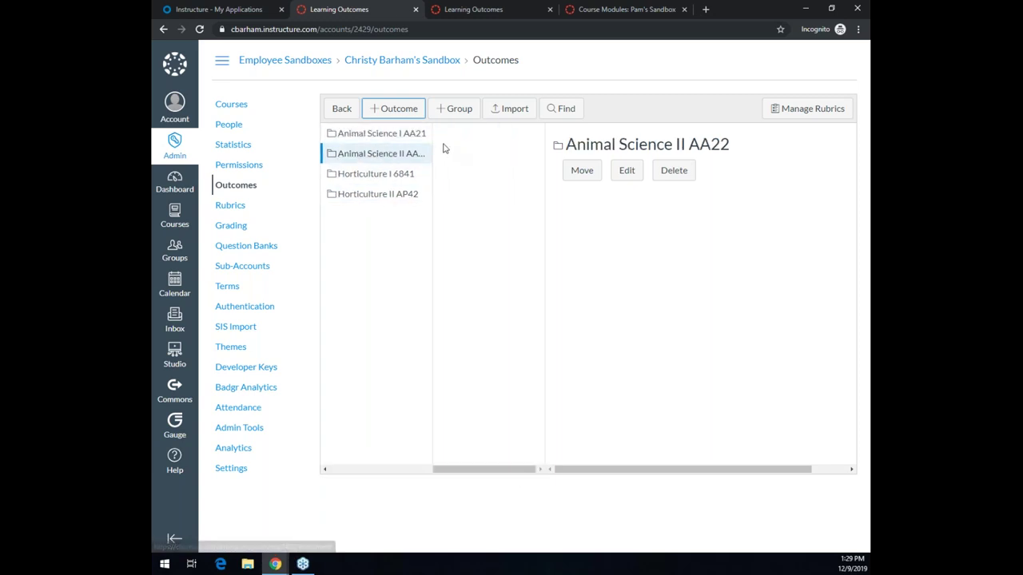
left_click(423, 137)
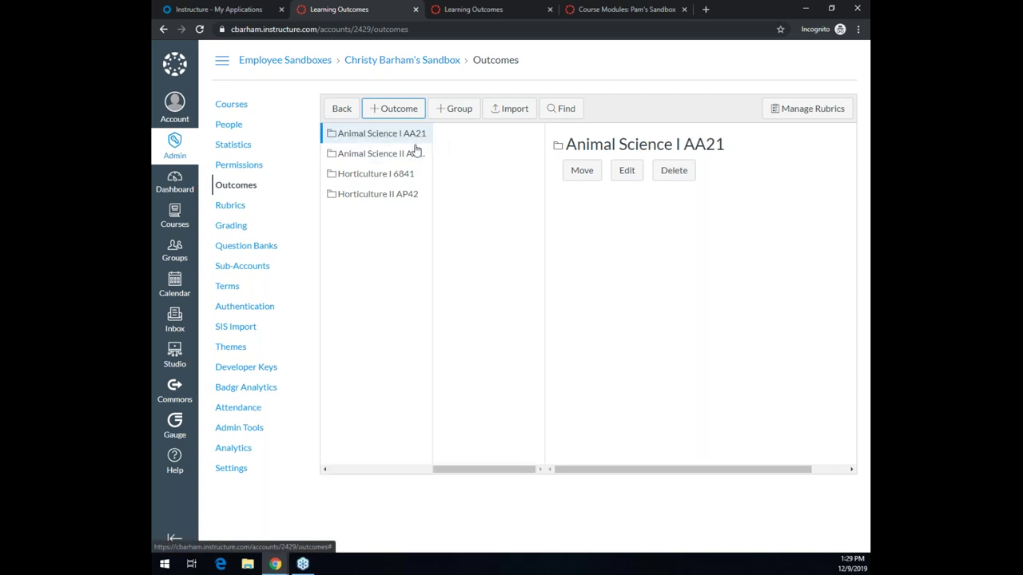
left_click(411, 175)
left_click(409, 195)
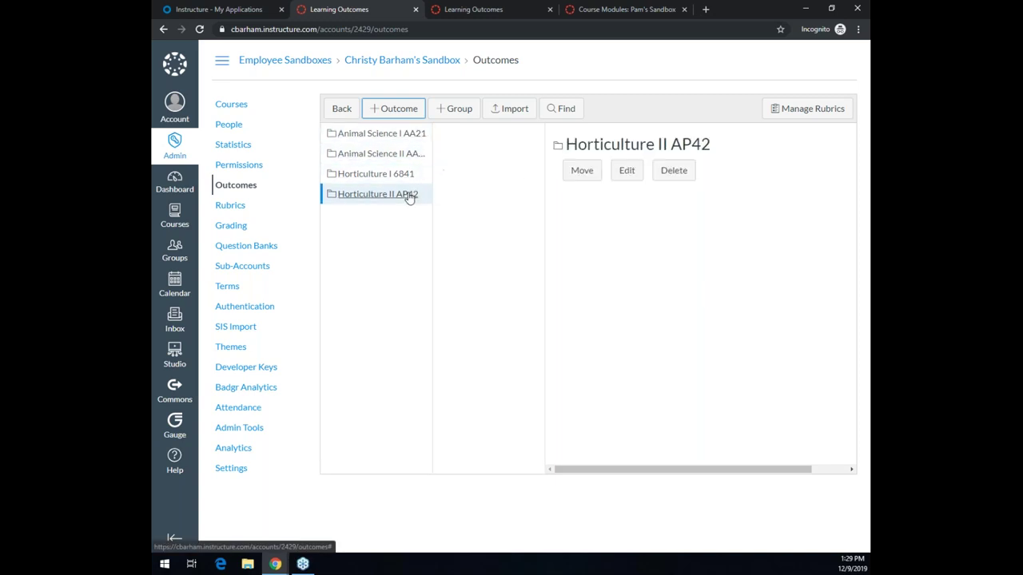
left_click(405, 175)
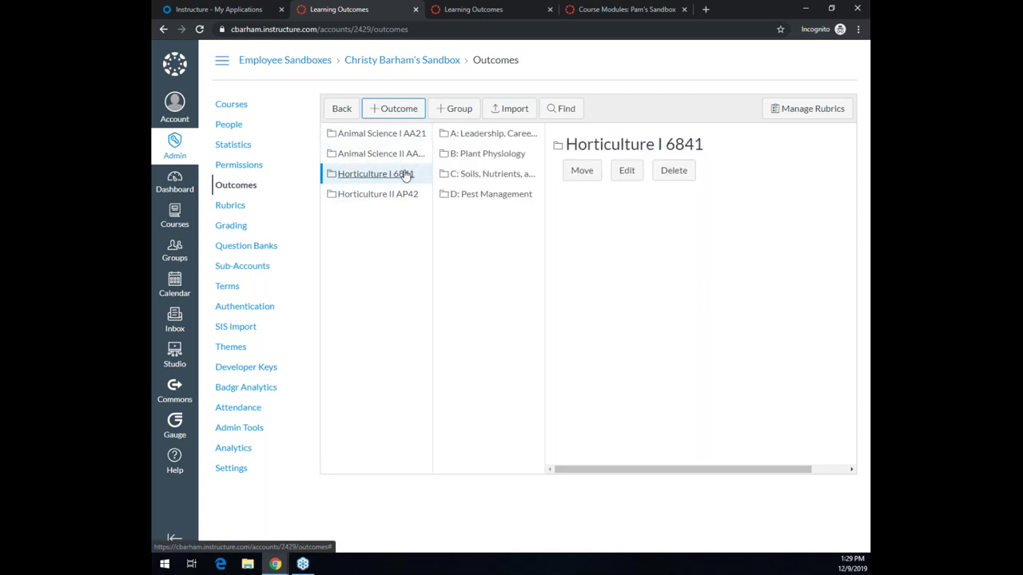
left_click(464, 134)
left_click(464, 139)
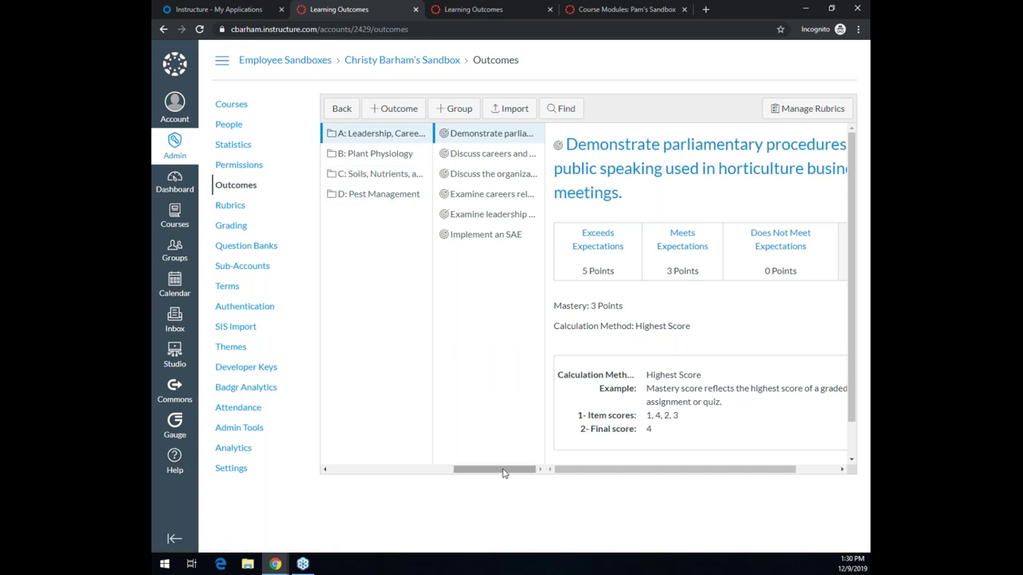
left_click_drag(500, 469, 376, 469)
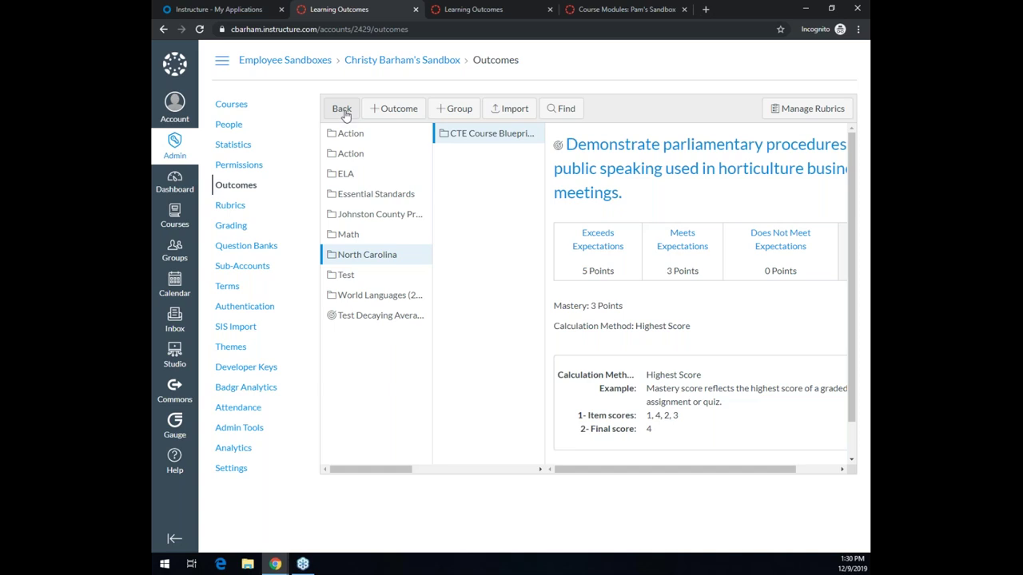
From the account's Courses list, open 'nc math 1 sec 1' and go to its Outcomes.
left_click(259, 109)
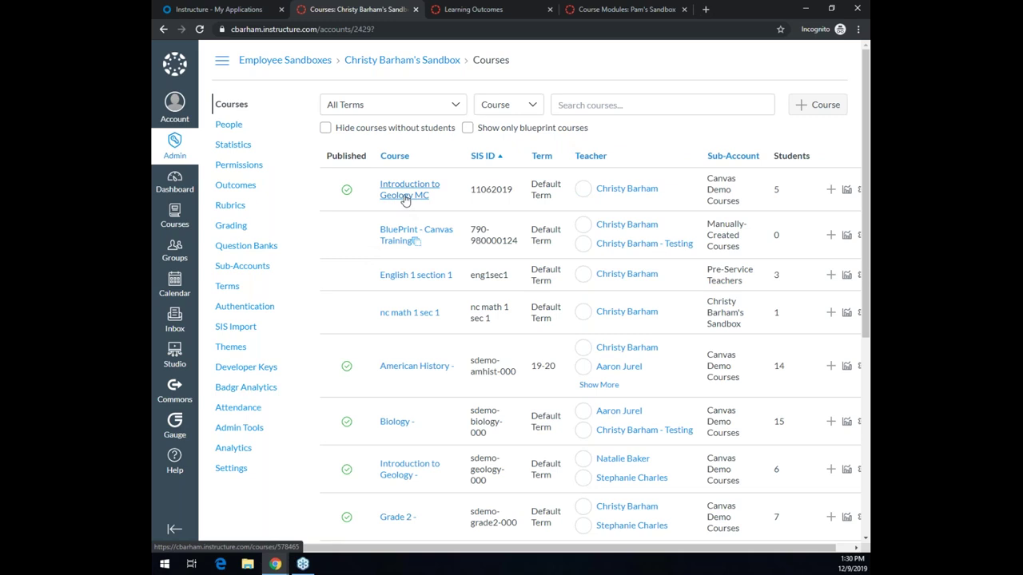
left_click(412, 315)
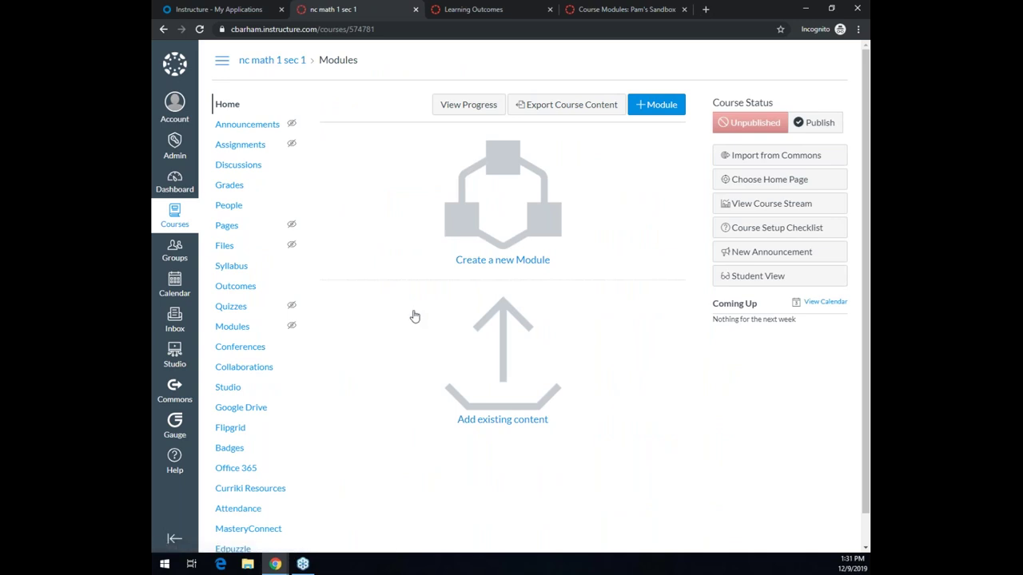
left_click(243, 287)
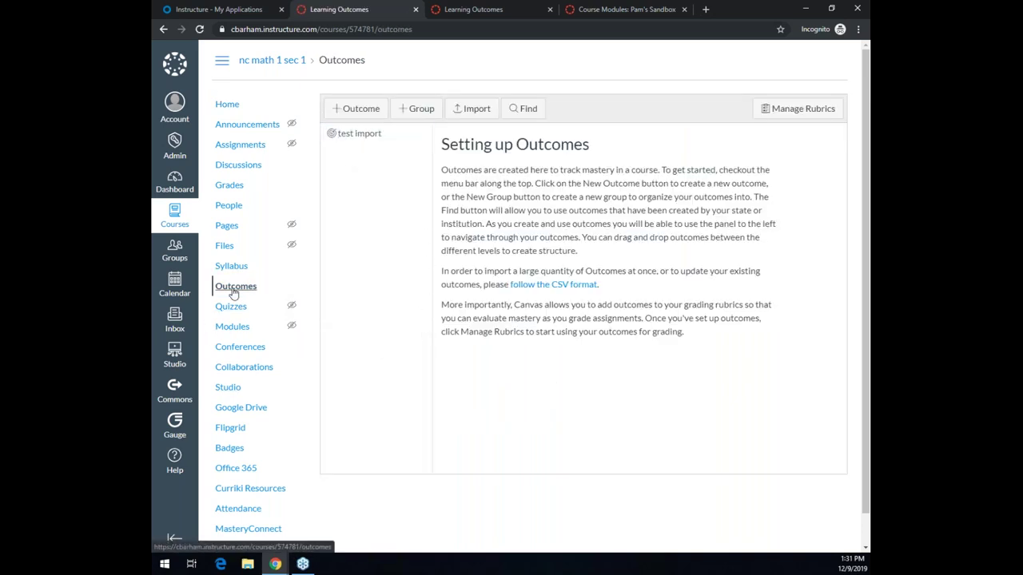
Find the Math 1 group under Account Standards > Math > Mathematics (2017) and import it into the course.
left_click(526, 108)
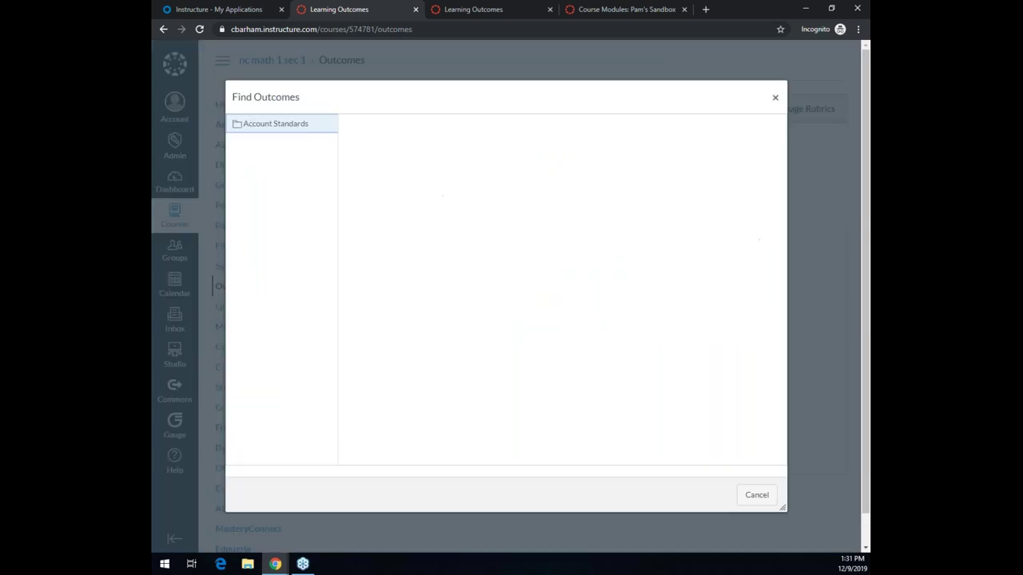
left_click(295, 124)
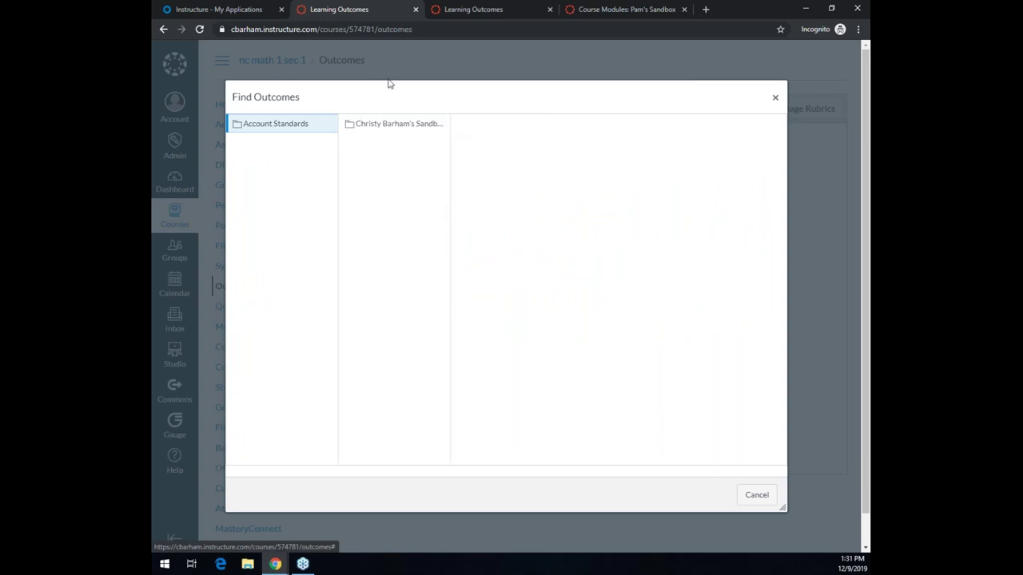
left_click(397, 124)
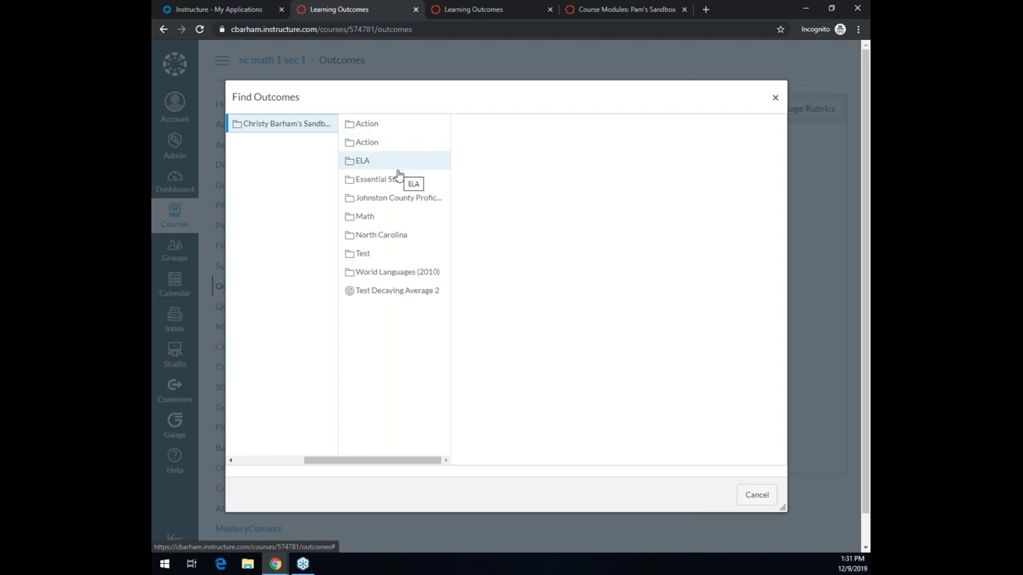
left_click(395, 219)
left_click(411, 128)
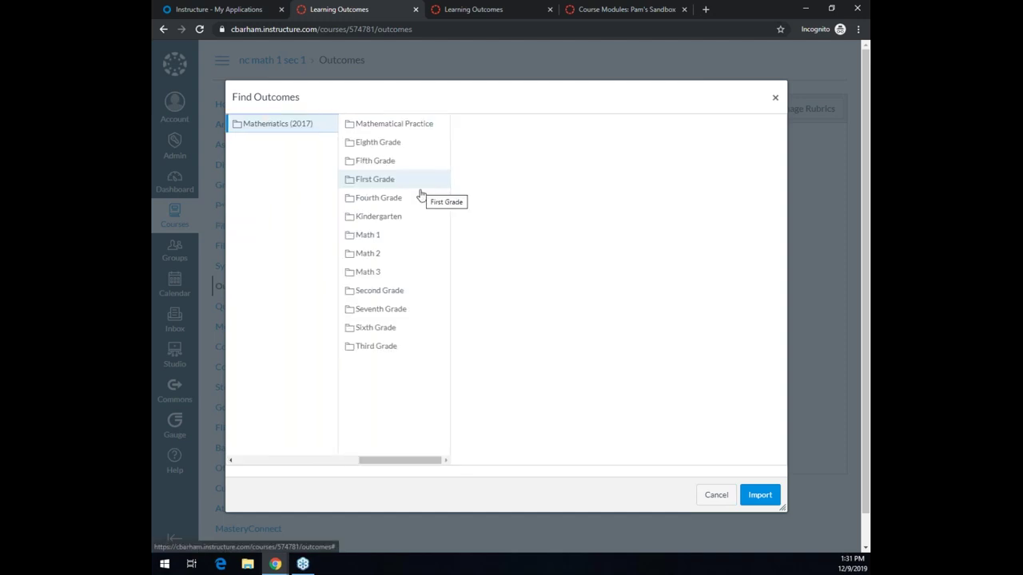
left_click(411, 232)
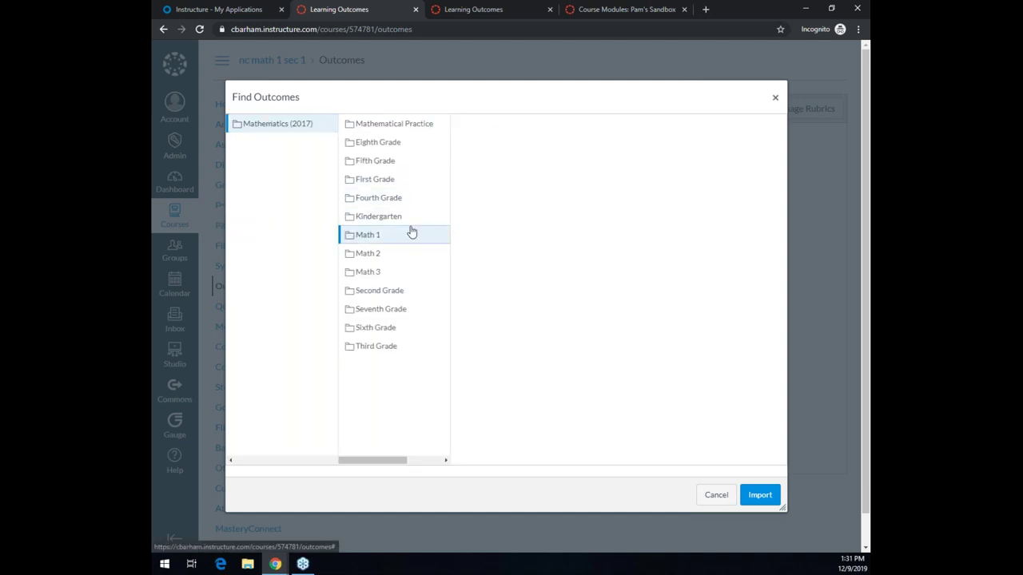
left_click(761, 498)
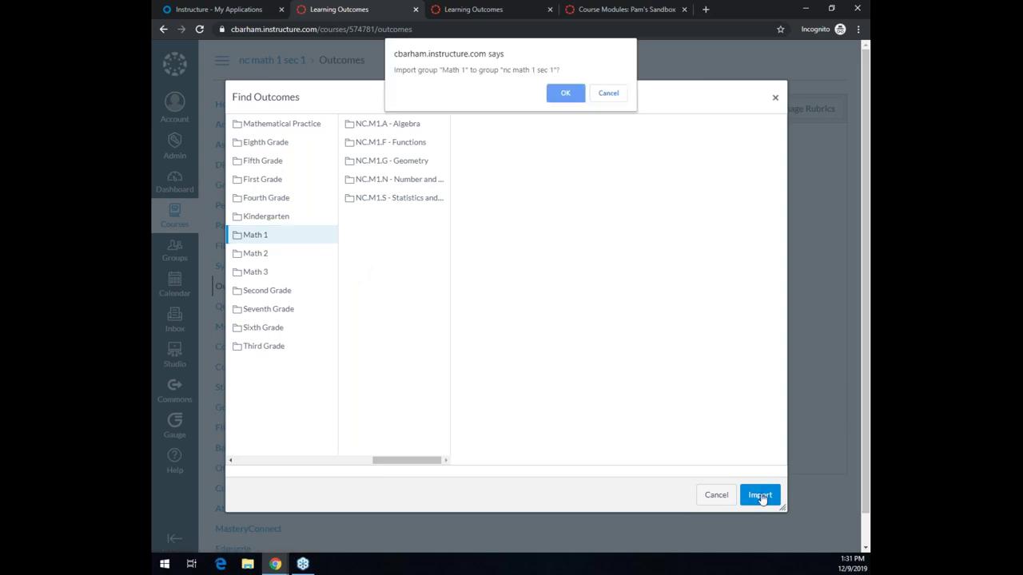
left_click(562, 93)
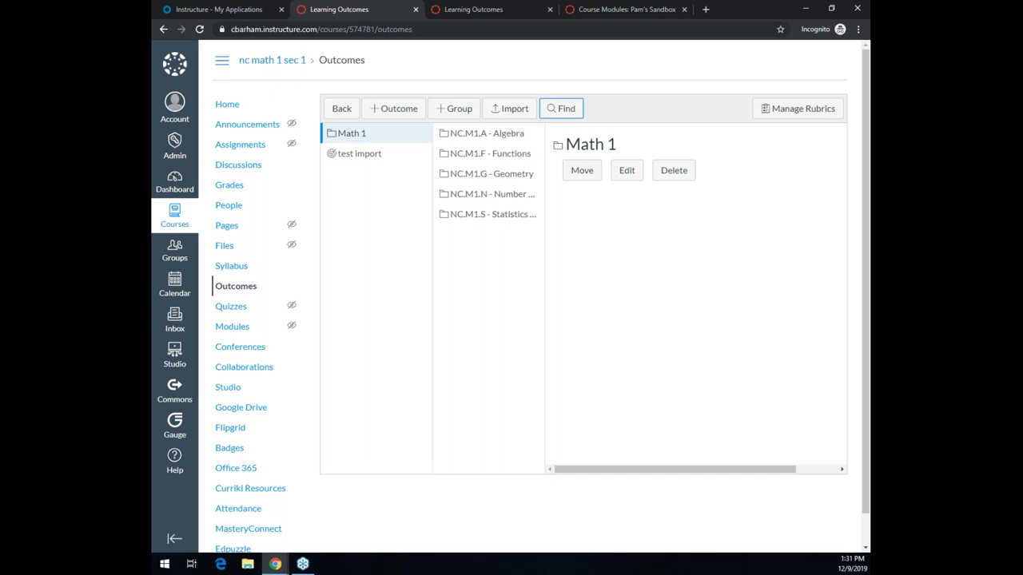
Delete the 'test import' outcome group with confirmation, then go to the course Grades page.
left_click(374, 155)
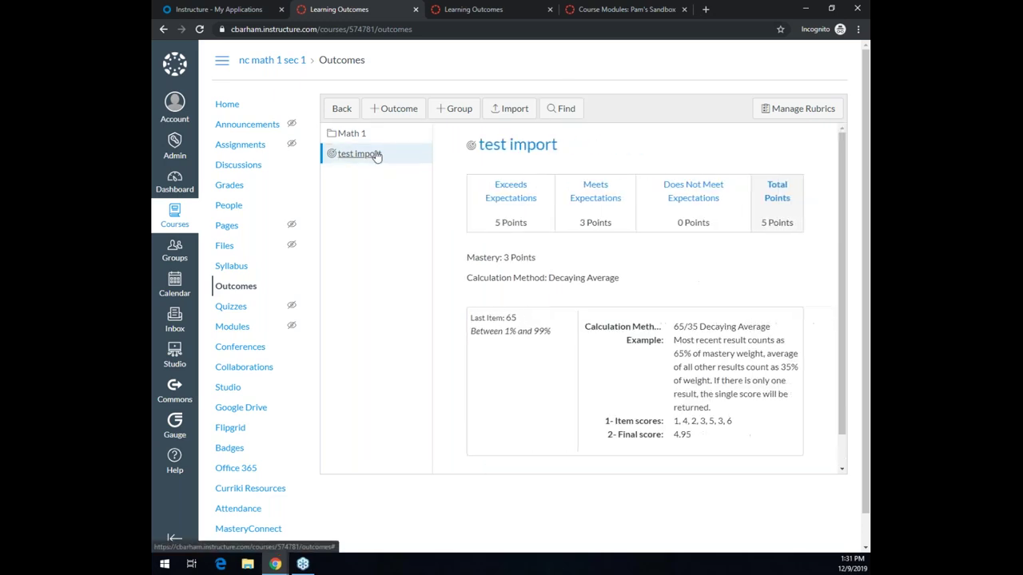
left_click_drag(843, 399, 846, 507)
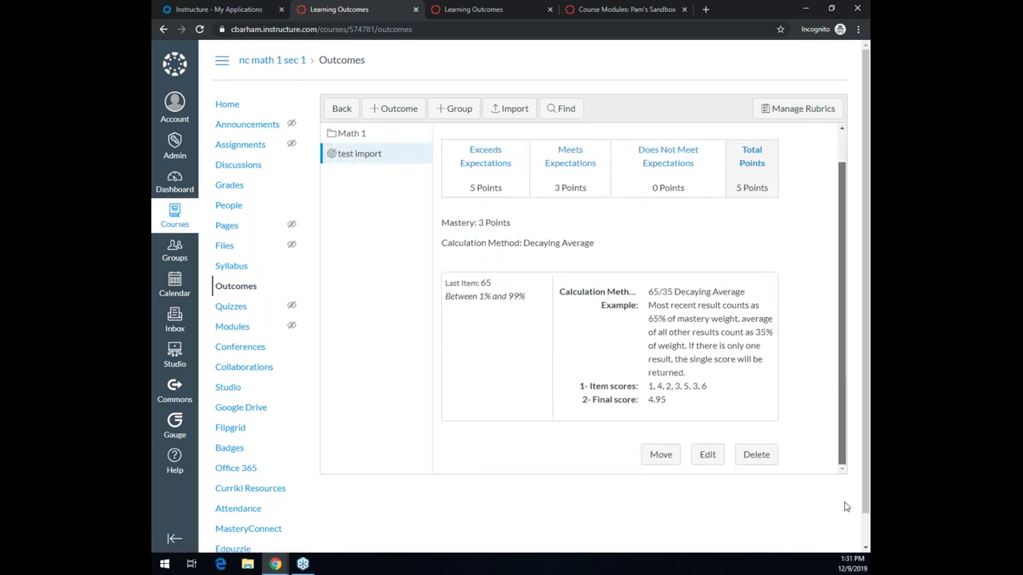
left_click(761, 455)
left_click(567, 93)
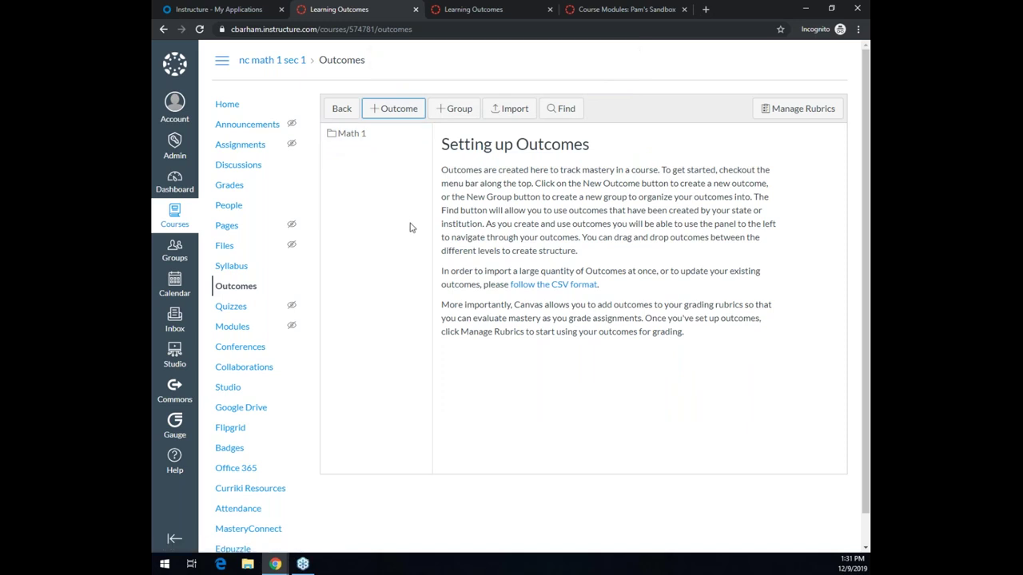
left_click(230, 185)
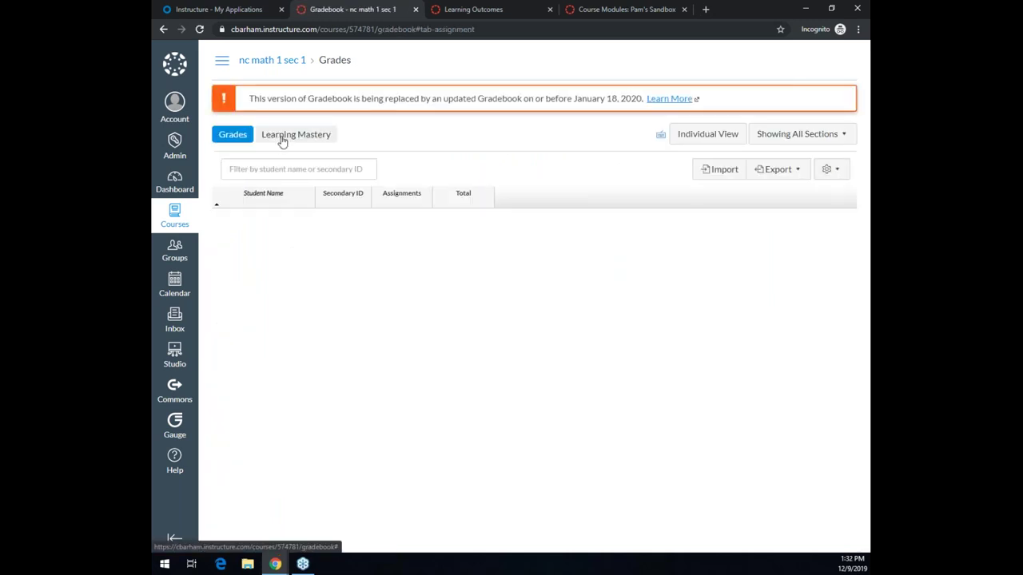
Toggle the Learning Mastery gradebook's legend, then return to the nc math 1 sec 1 Outcomes page.
left_click(282, 140)
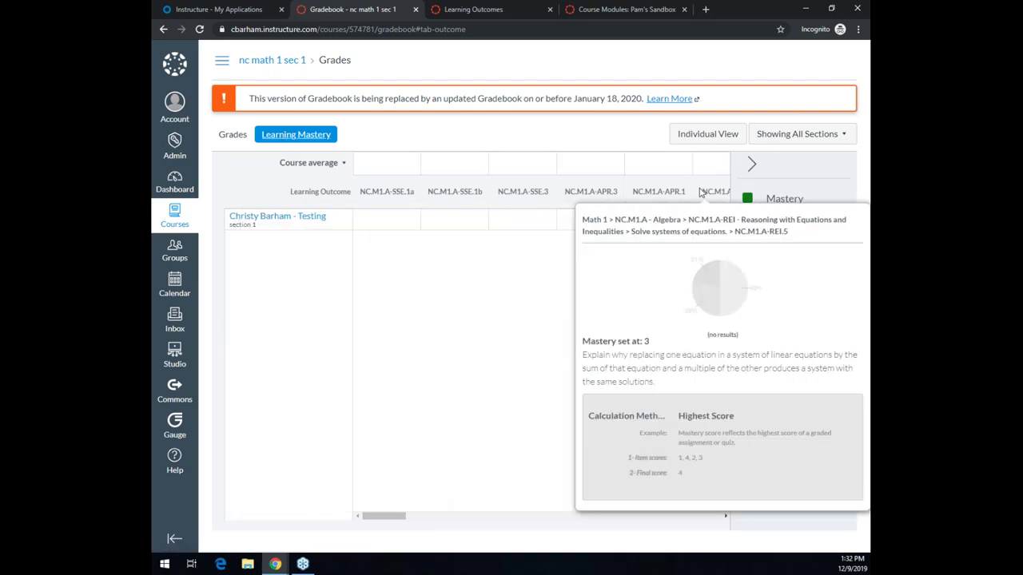
left_click(752, 165)
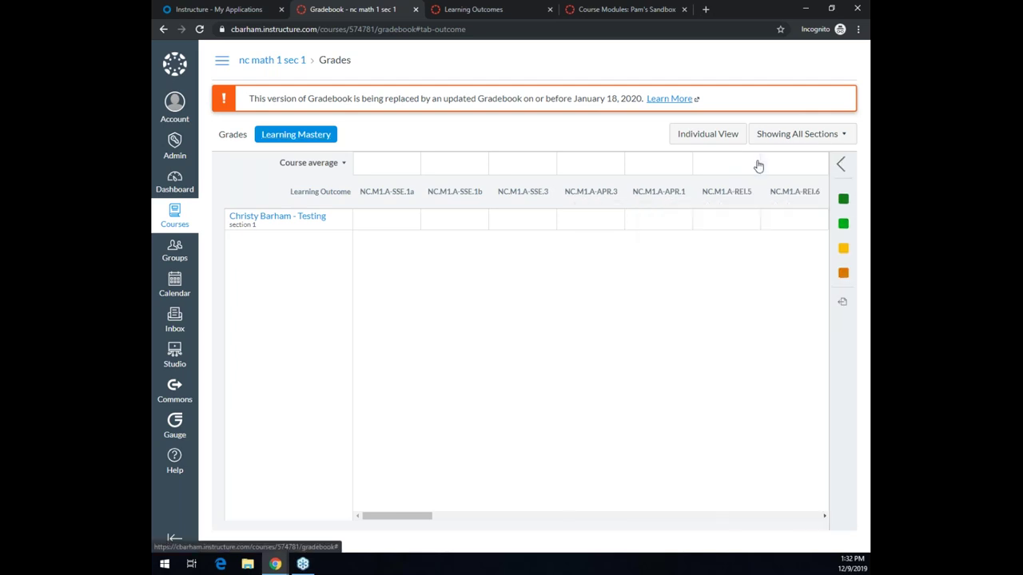
left_click(840, 164)
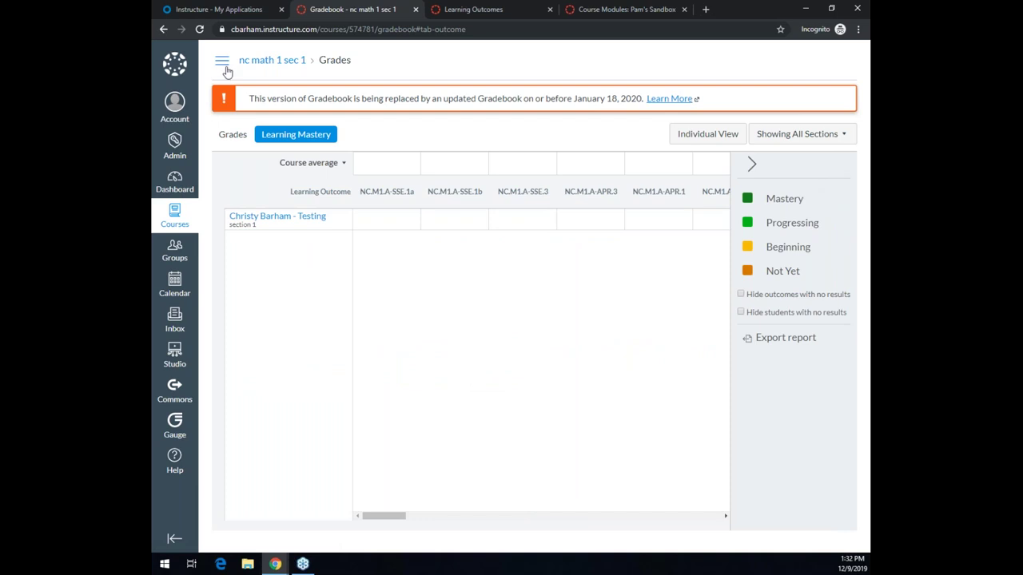
left_click(223, 61)
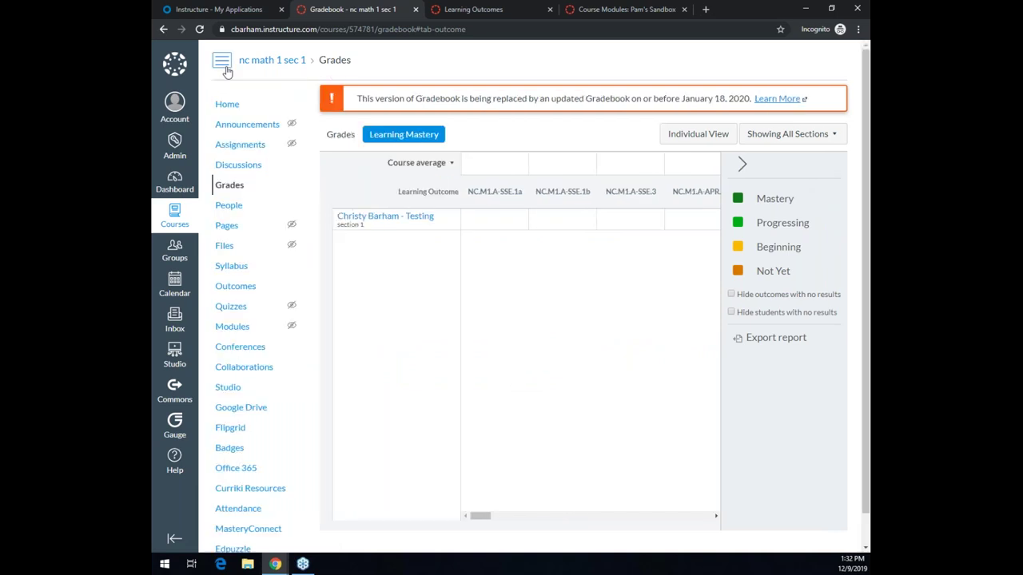
left_click(254, 287)
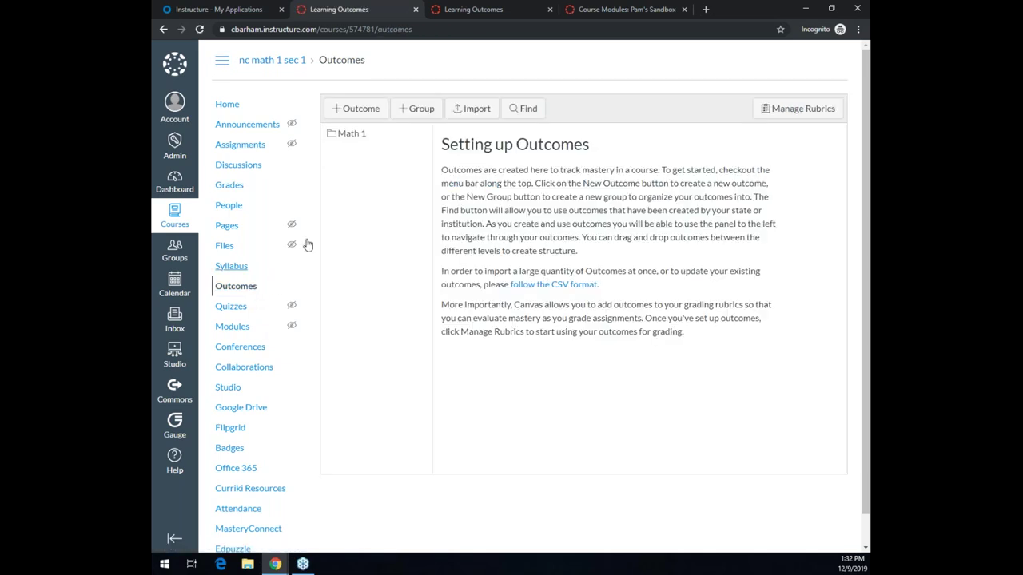
Start a rubric titled 'kjskjalfksd' and import outcome NC.M1.A-APR.1 from Math 1 > Algebra as a criterion.
left_click(801, 110)
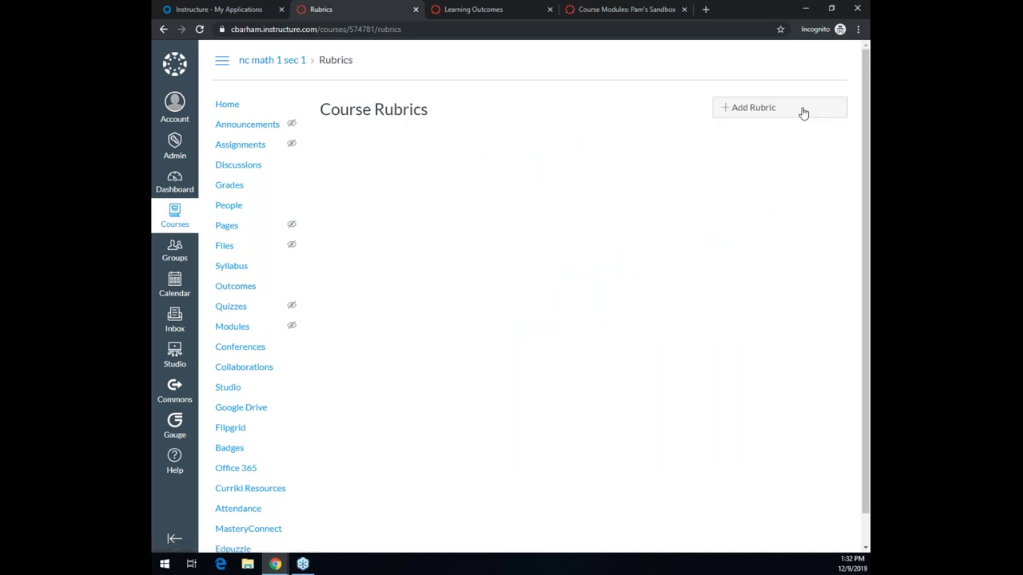
left_click(804, 109)
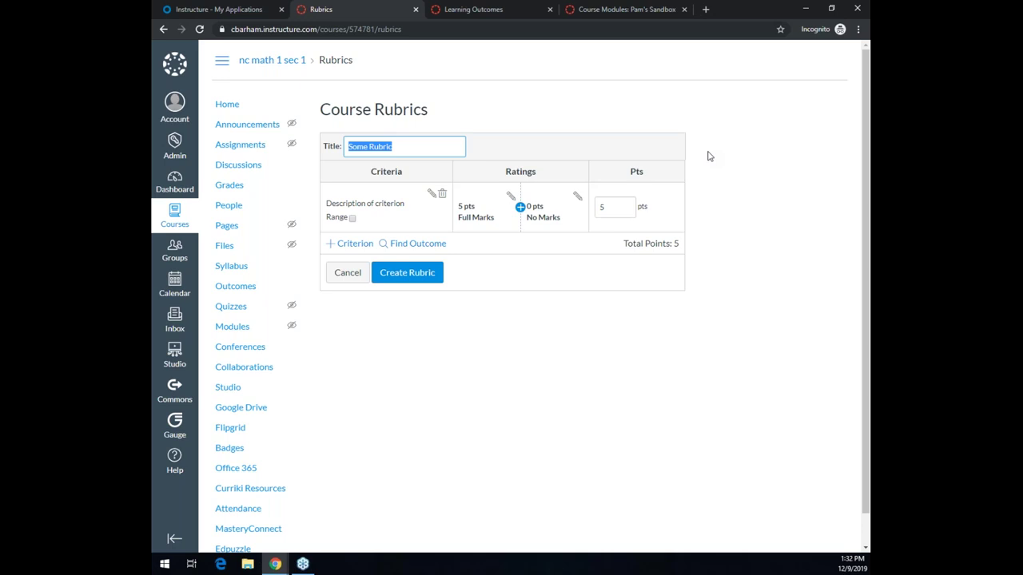
type("kjskjalfksd")
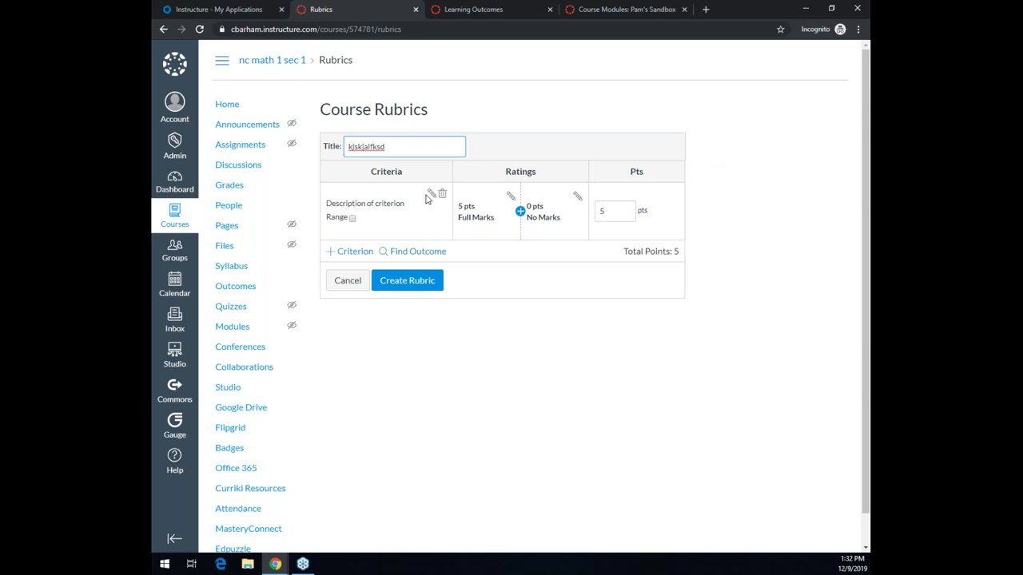
left_click(427, 253)
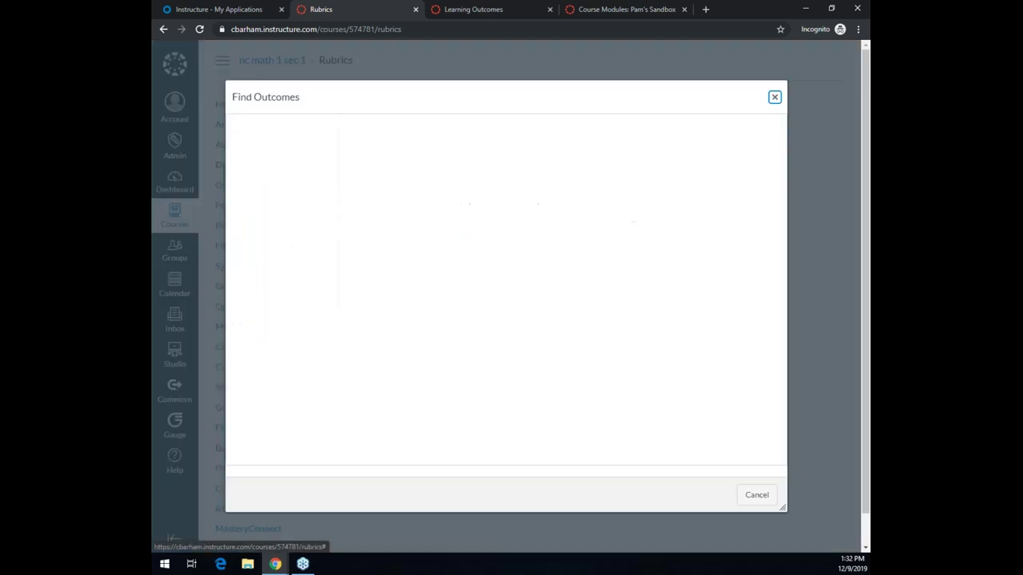
left_click(255, 130)
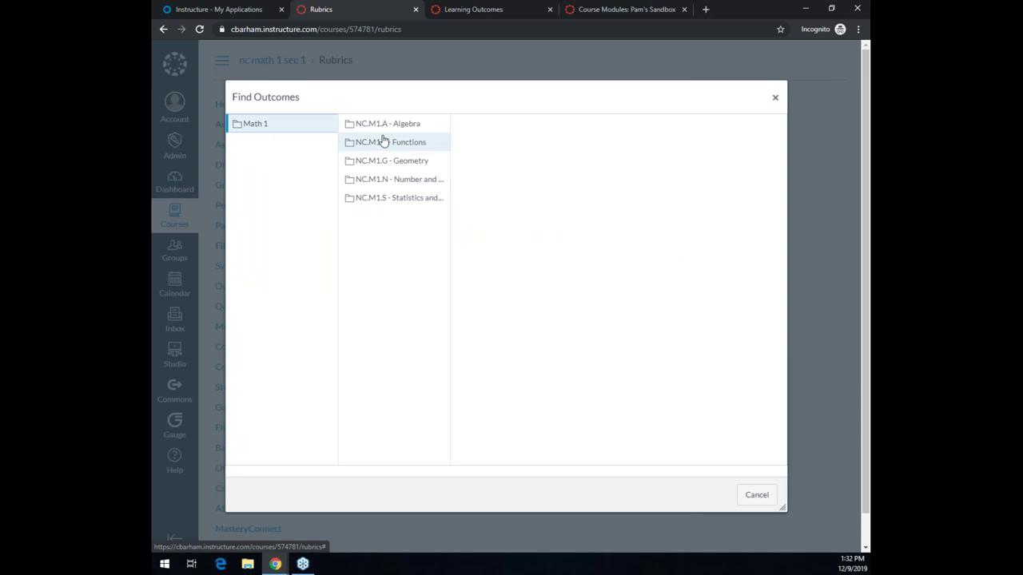
left_click(392, 128)
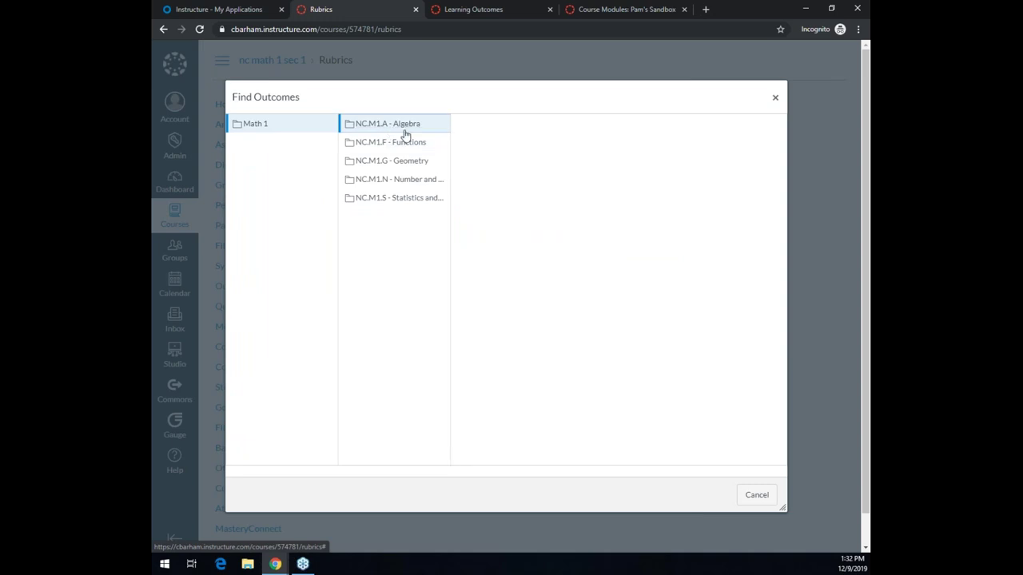
left_click(421, 134)
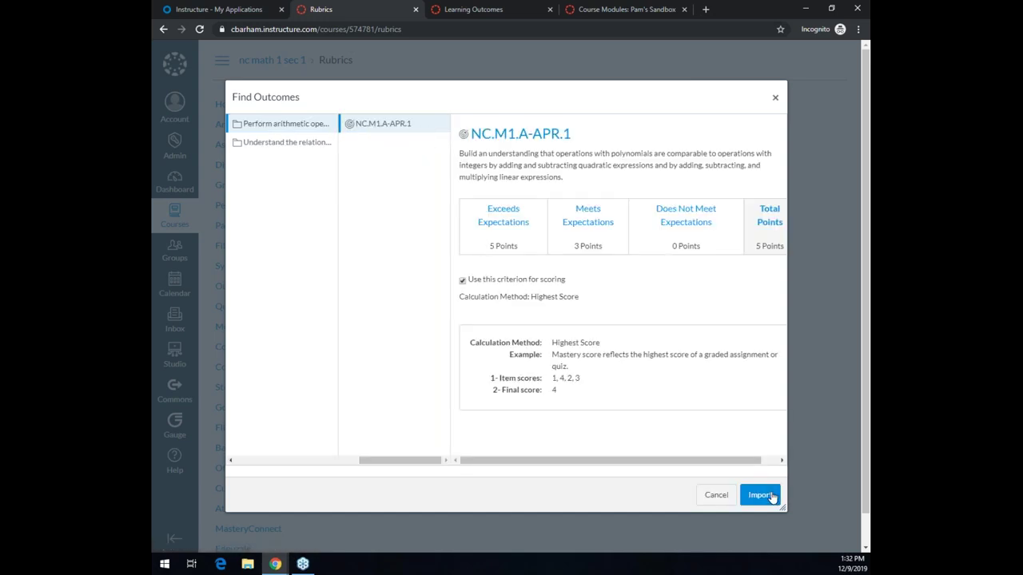
left_click(772, 496)
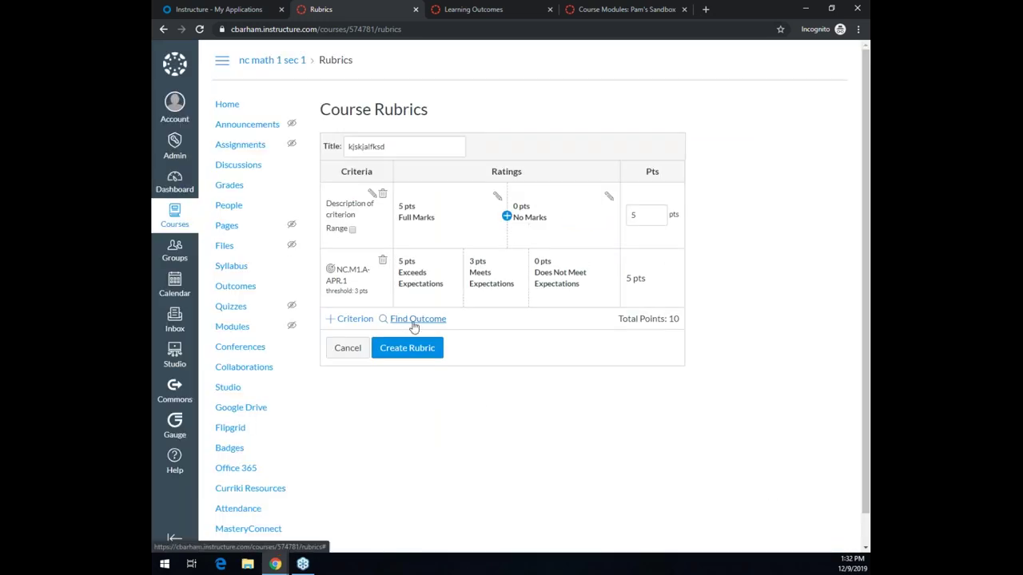
Import NC.M1.A-APR.3 as a second criterion and save the 15-point rubric.
left_click(414, 321)
left_click(307, 147)
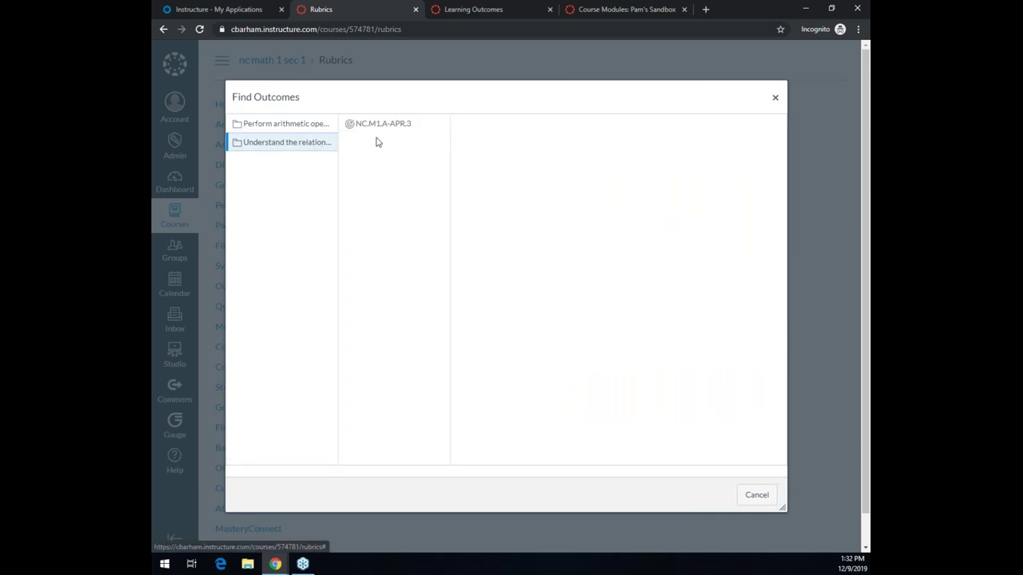
left_click(759, 496)
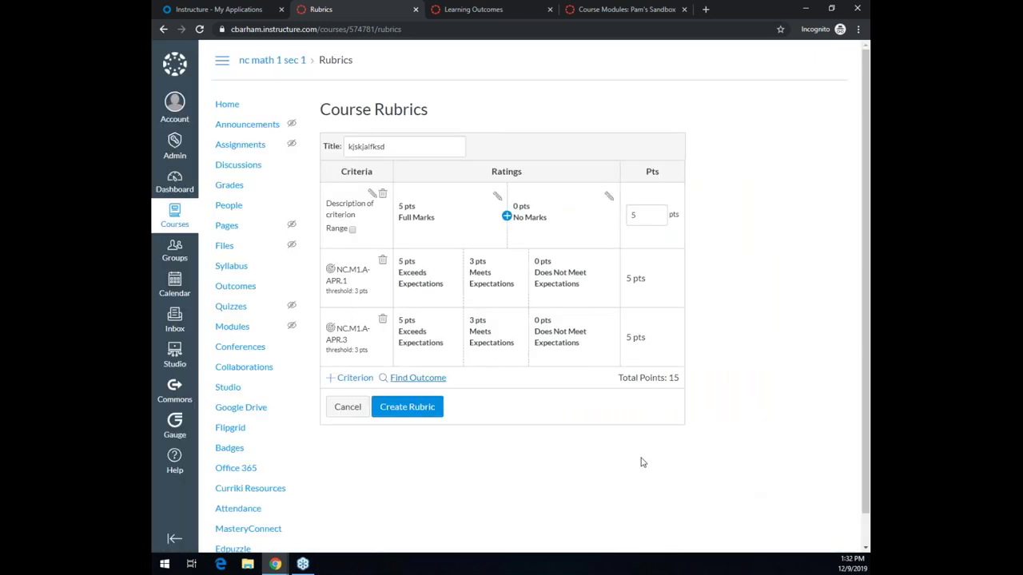
left_click(410, 407)
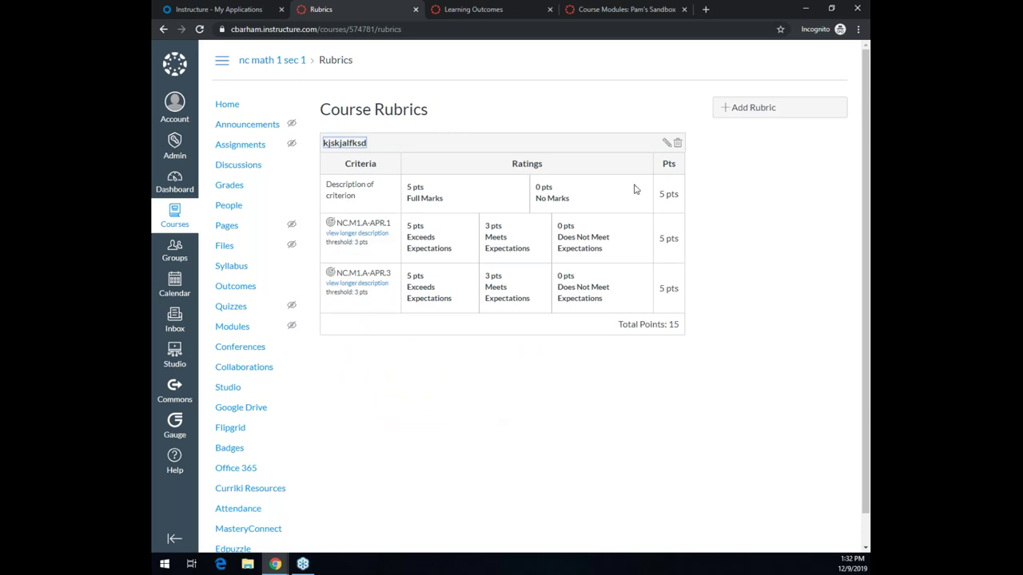
left_click(372, 202)
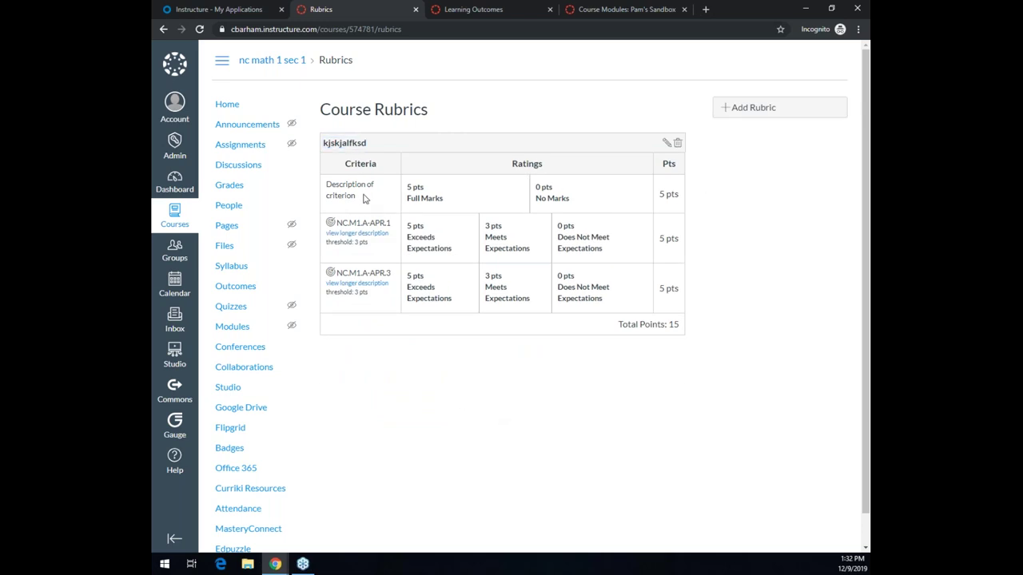
Delete the generic description criterion and review the NC.M1.A-APR.1 and APR.3 outcome descriptions.
left_click(664, 143)
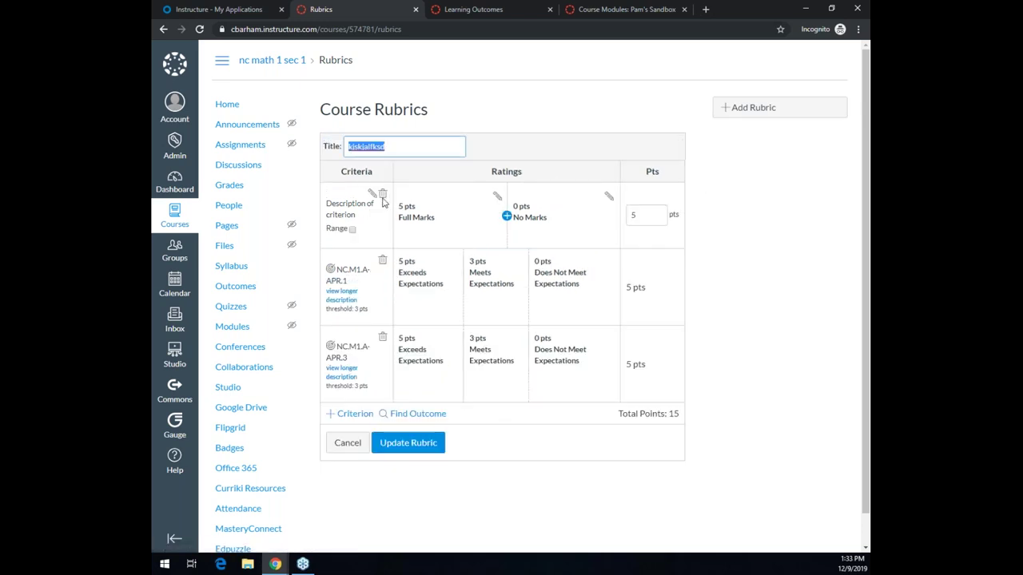
left_click(382, 196)
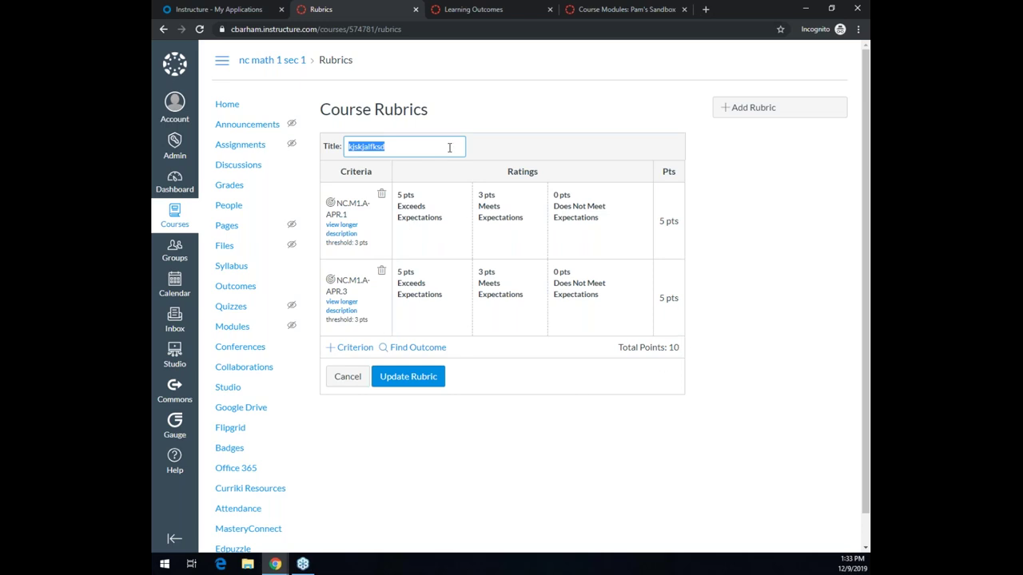
left_click(354, 232)
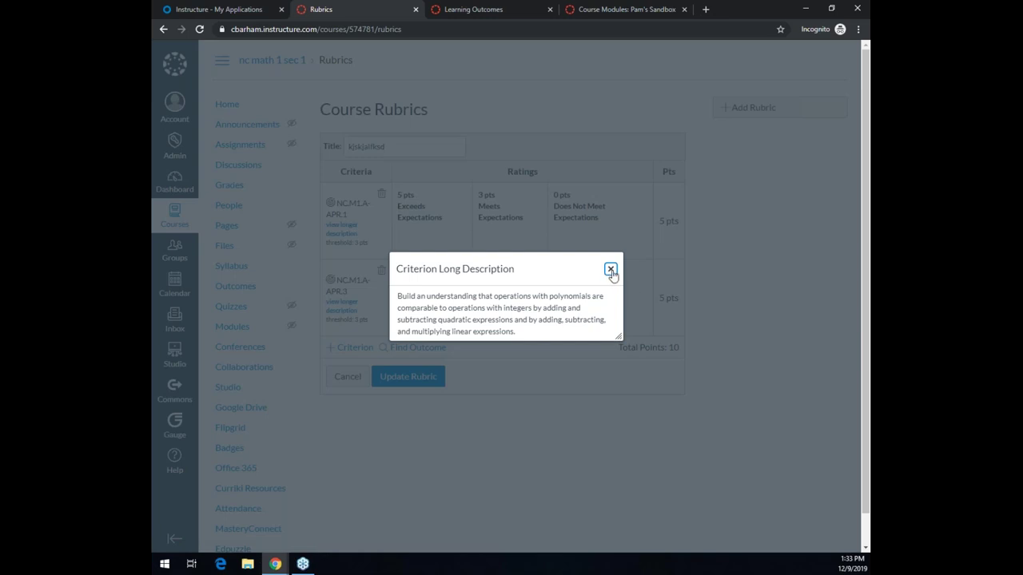
left_click(611, 270)
left_click(343, 306)
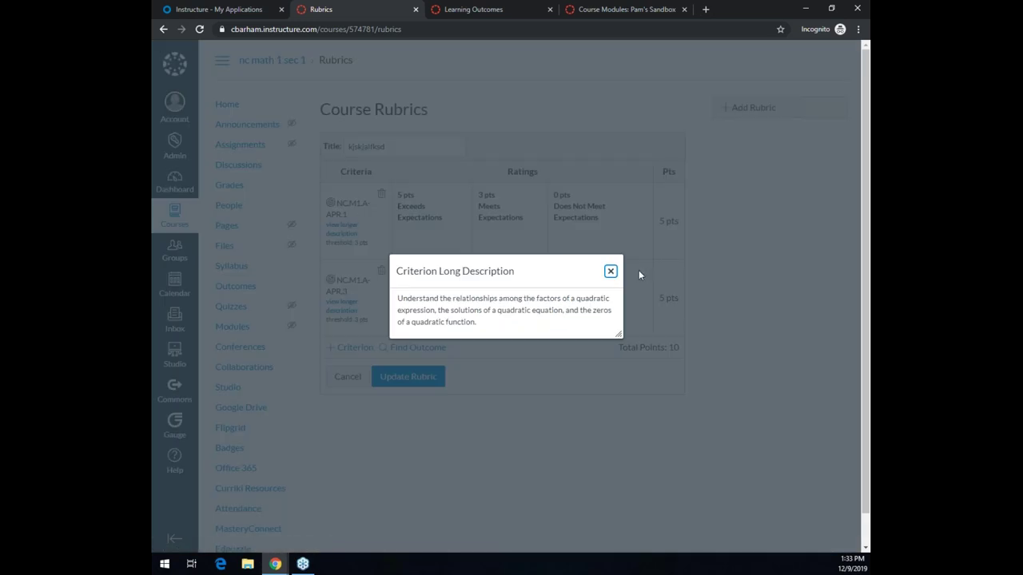
left_click(610, 271)
Retitle the rubric 'Quadratic Equations' and update it at 10 points.
double_click(387, 146)
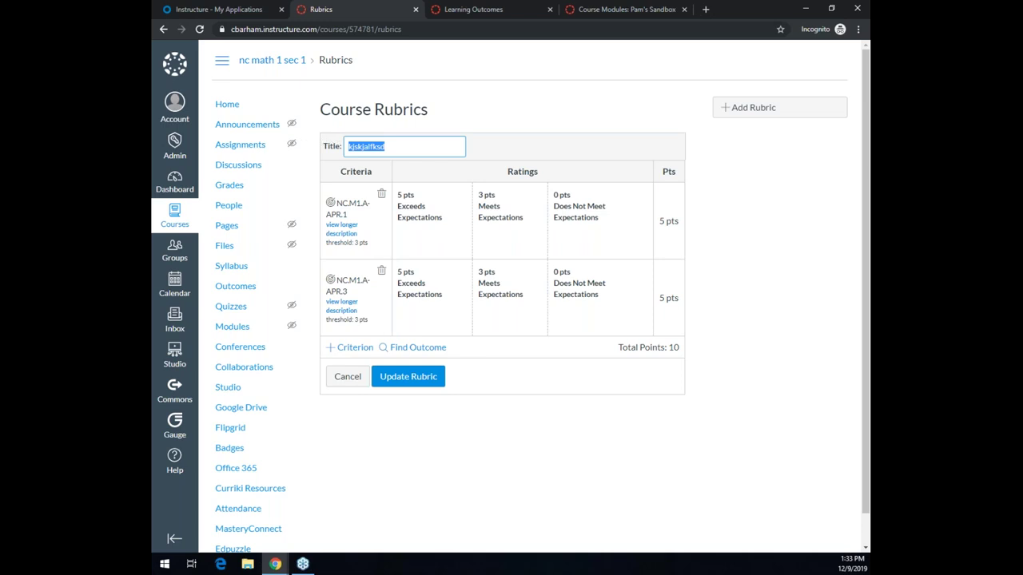
type("Quadratic Equations")
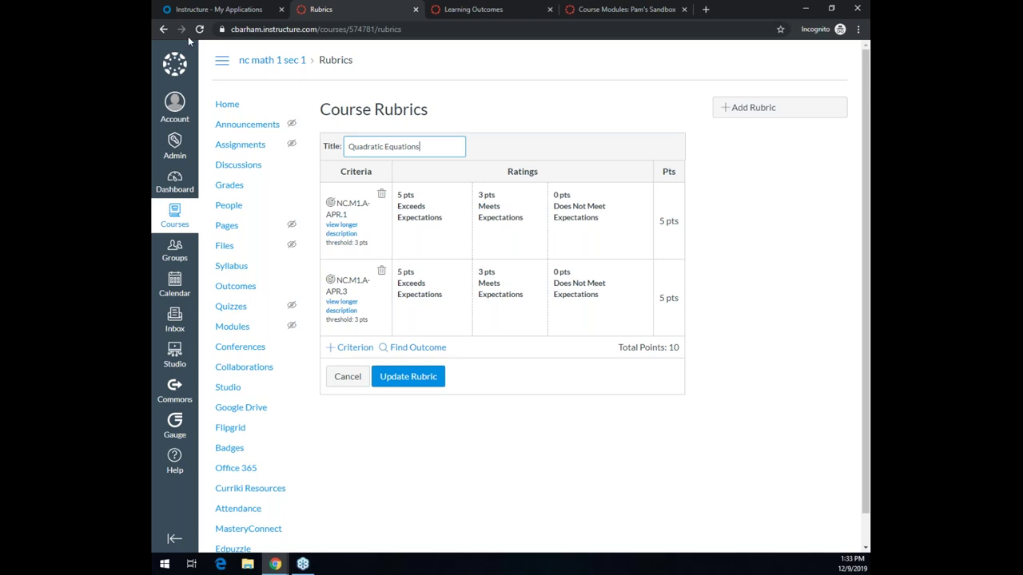
left_click(401, 387)
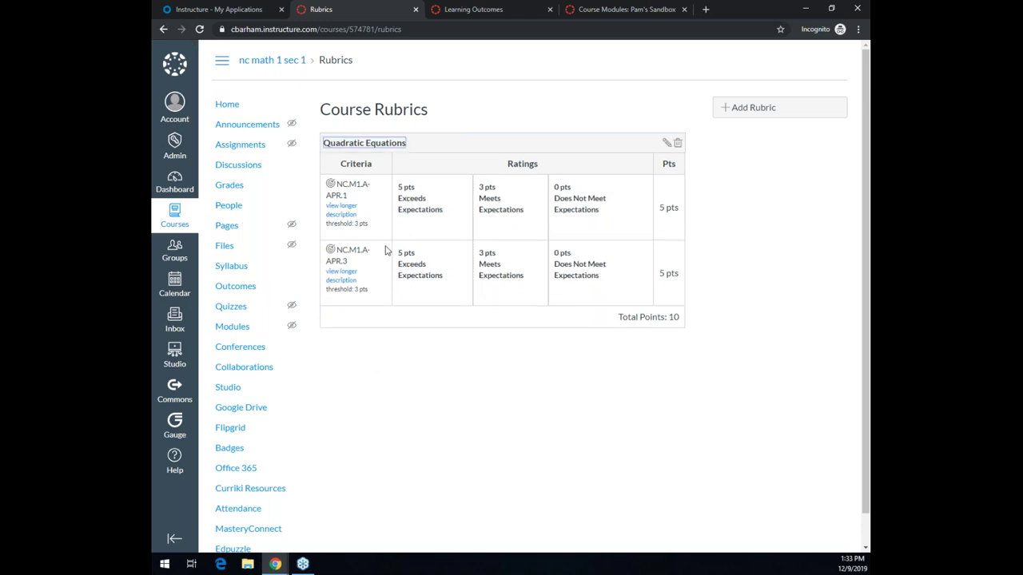
left_click(233, 307)
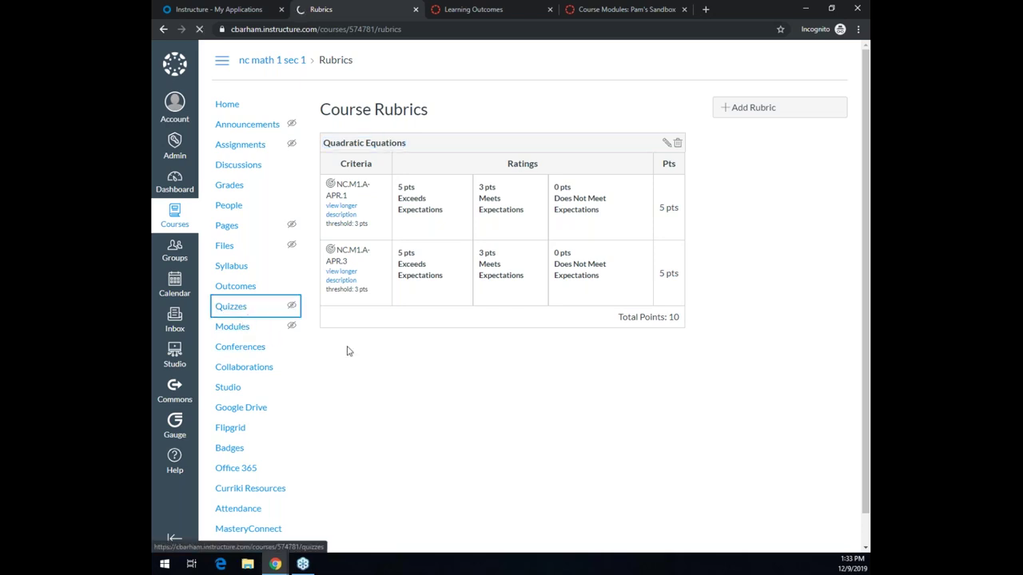
Under Manage Question Banks, add a bank named 'Quadratic Equations' and open it.
left_click(839, 105)
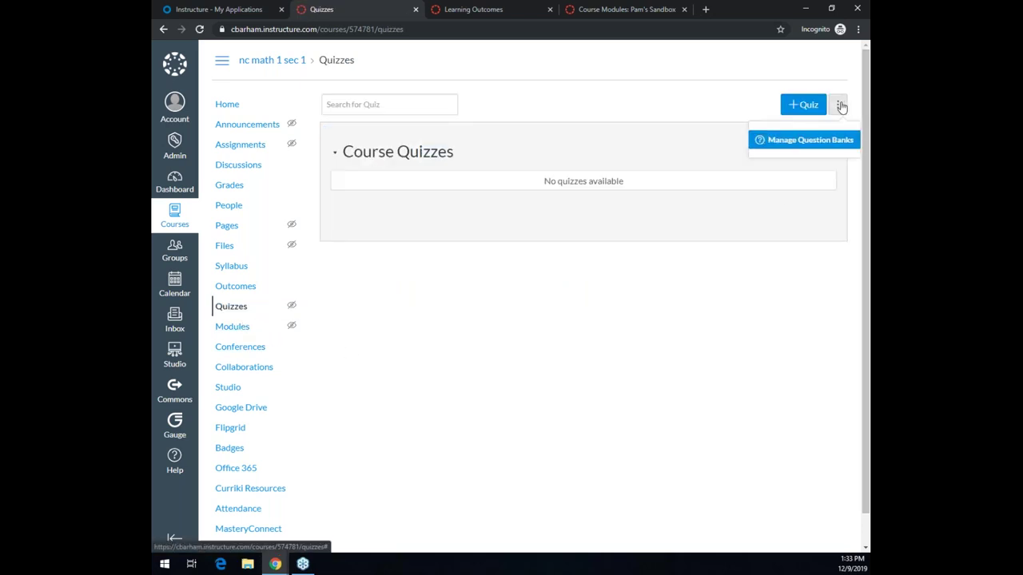
left_click(824, 141)
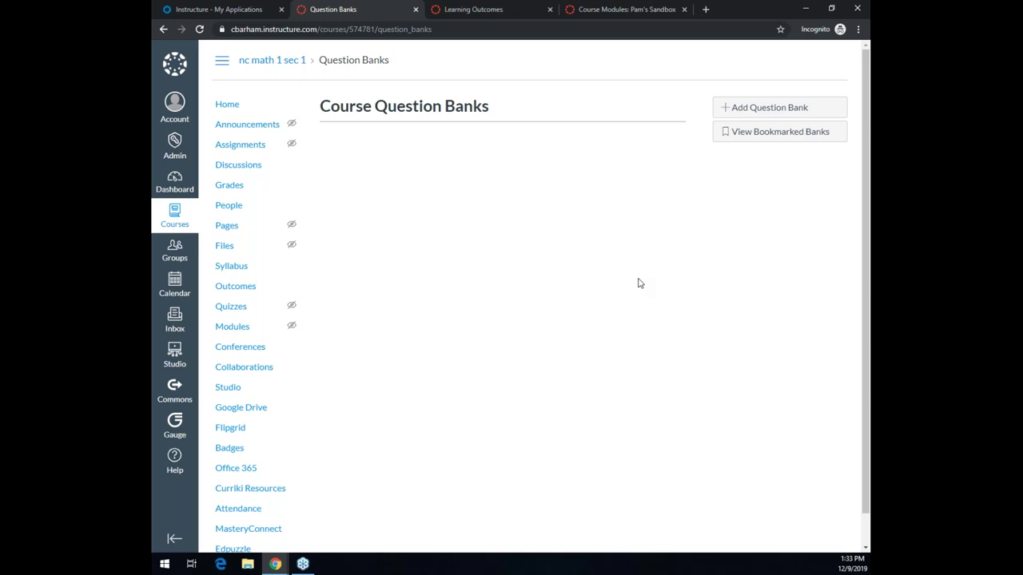
left_click(765, 107)
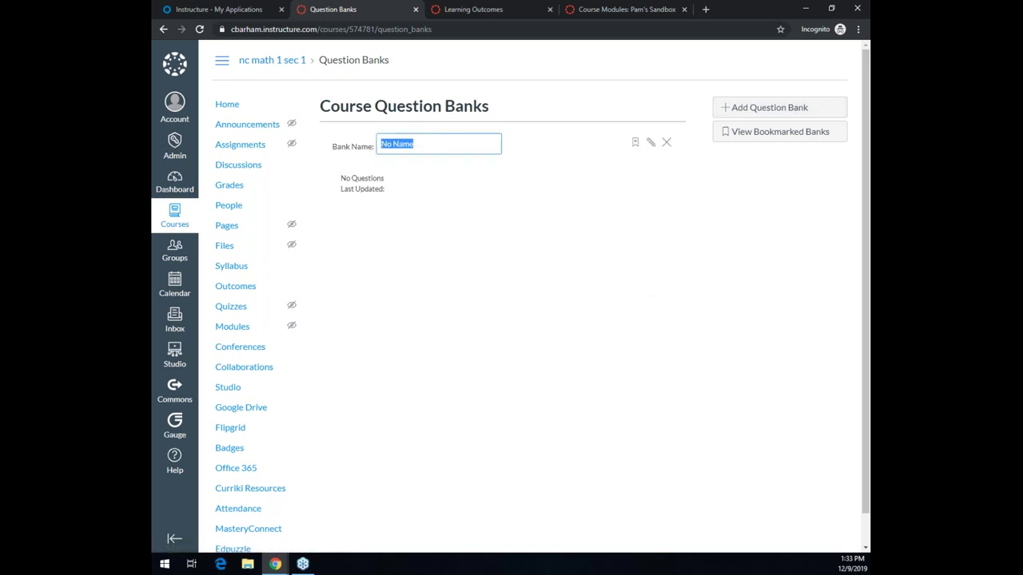
type("Wu")
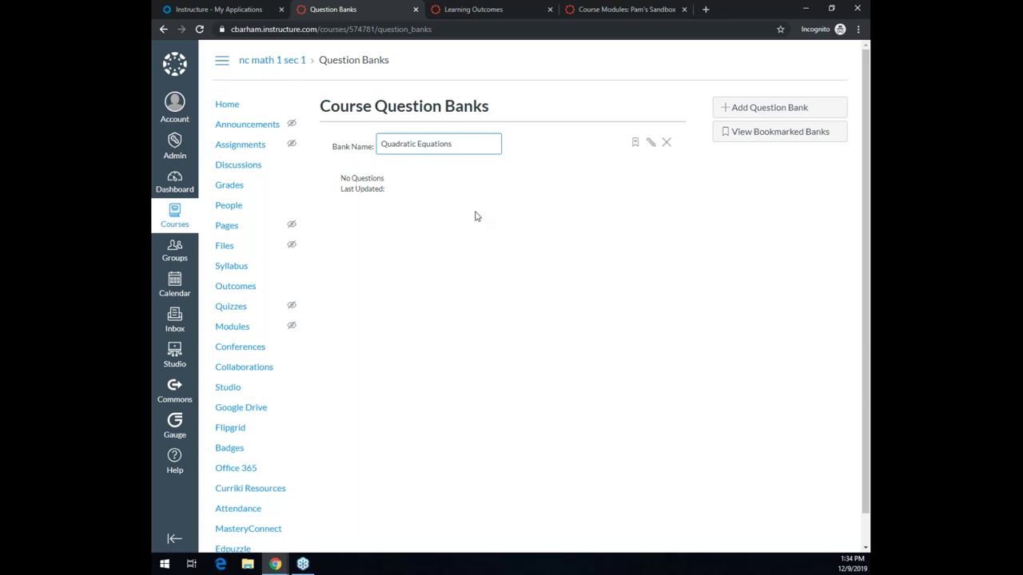
key("Return")
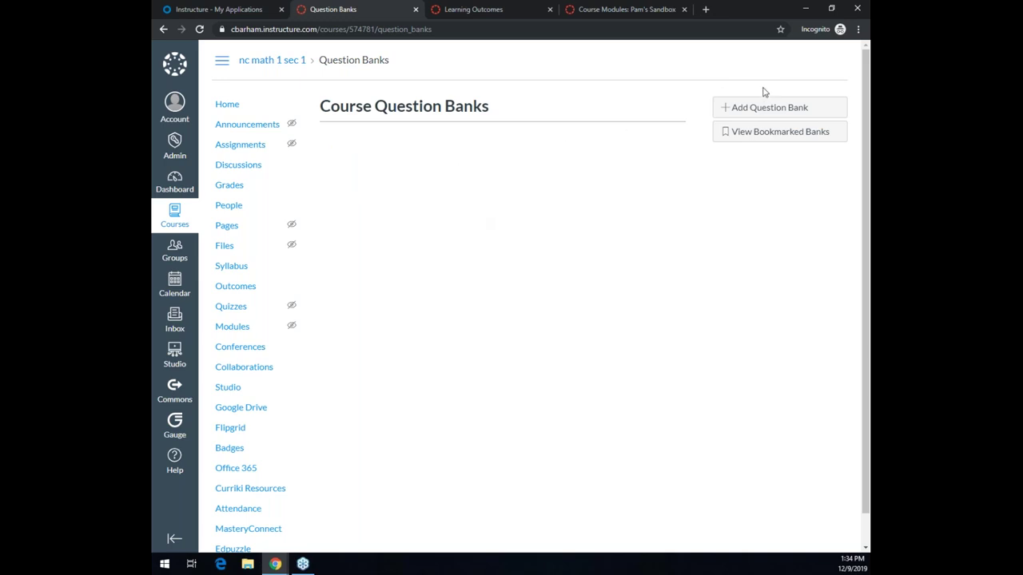
left_click(762, 107)
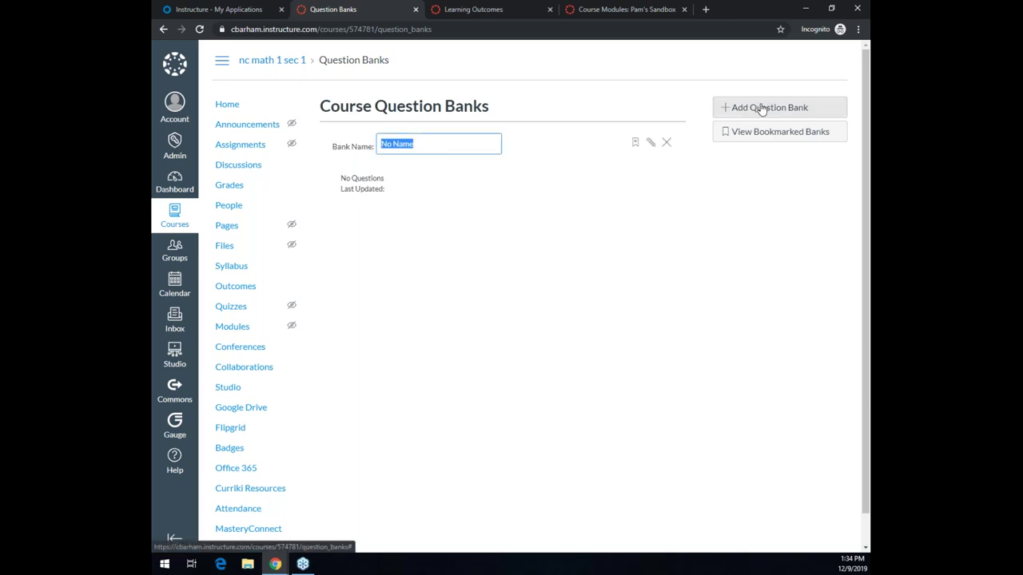
type("Quadratic Equations")
key("Return")
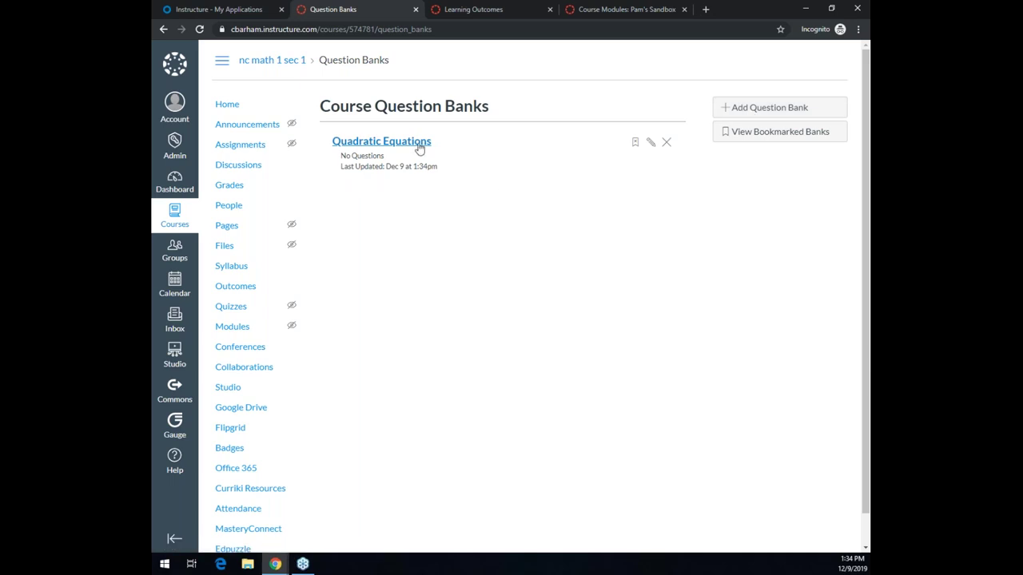
left_click(414, 143)
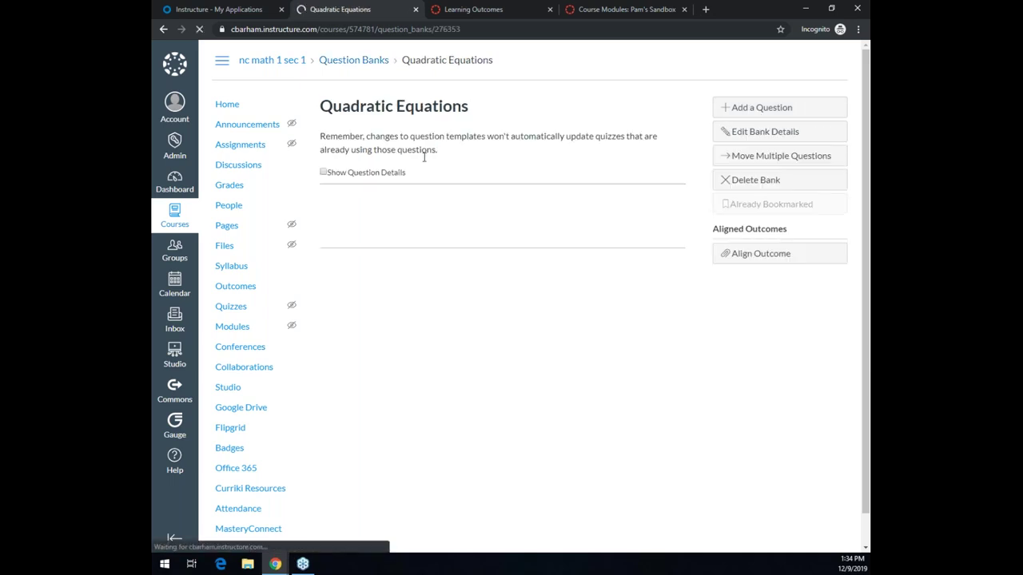
Align outcome NC.M1.A-APR.1 to the bank at 60% mastery, then go to Assignments.
left_click(820, 257)
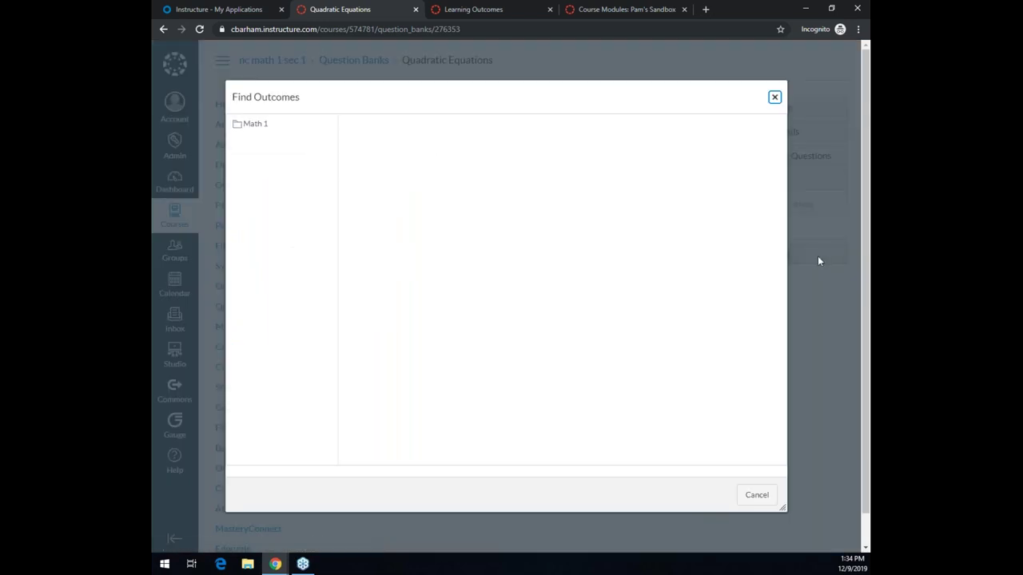
left_click(271, 126)
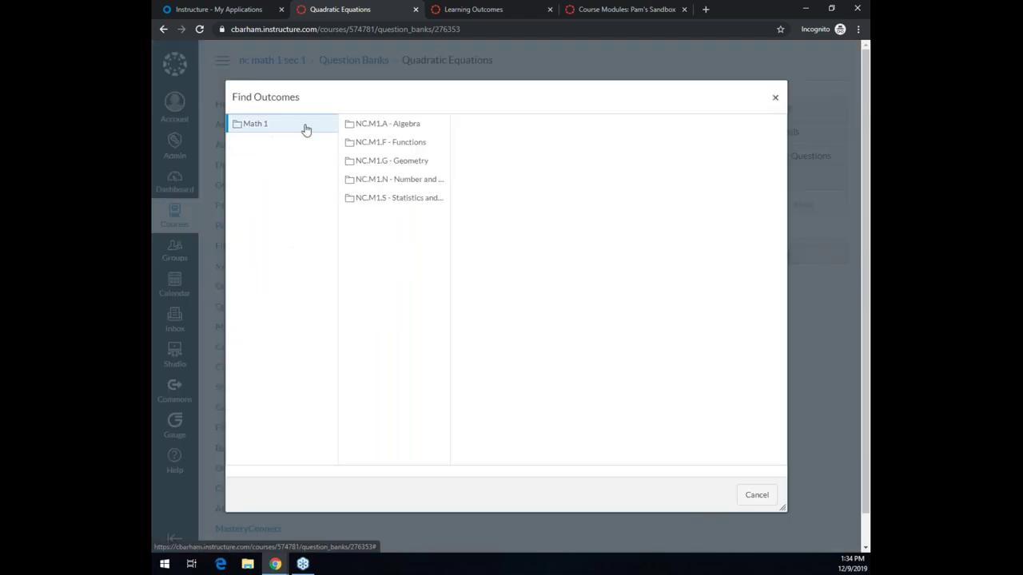
left_click(403, 130)
left_click(404, 131)
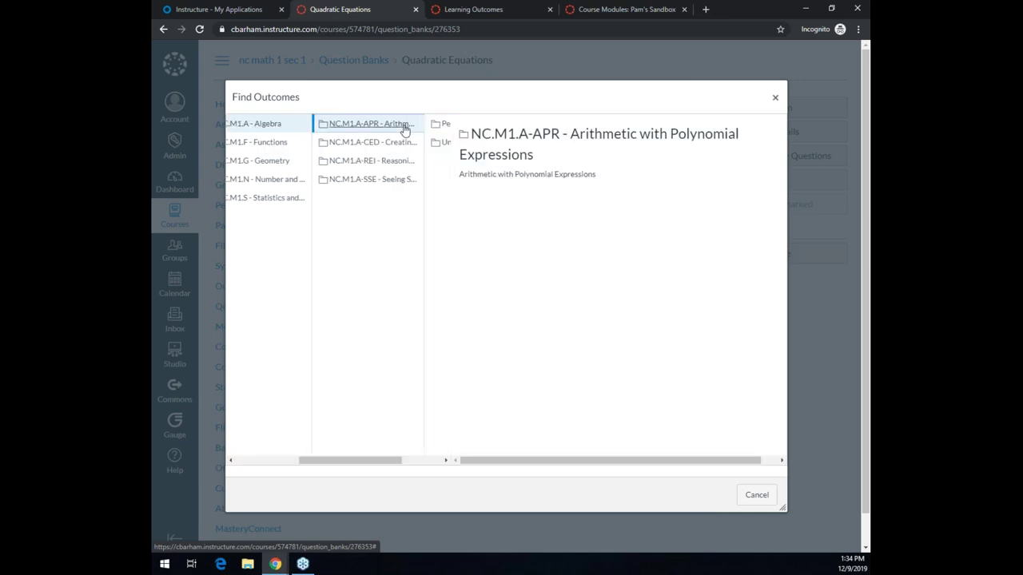
left_click(404, 130)
left_click(403, 126)
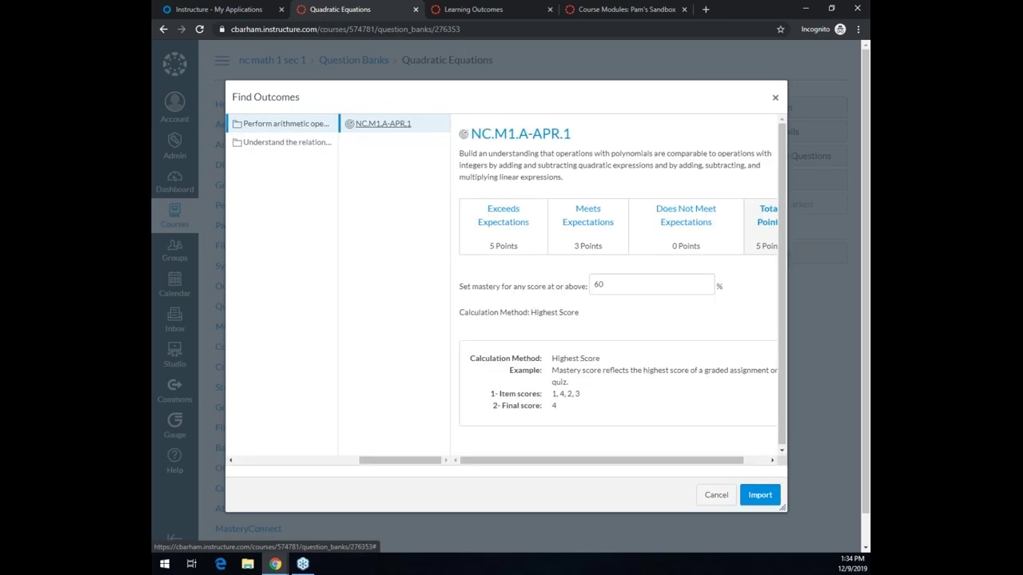
left_click(760, 494)
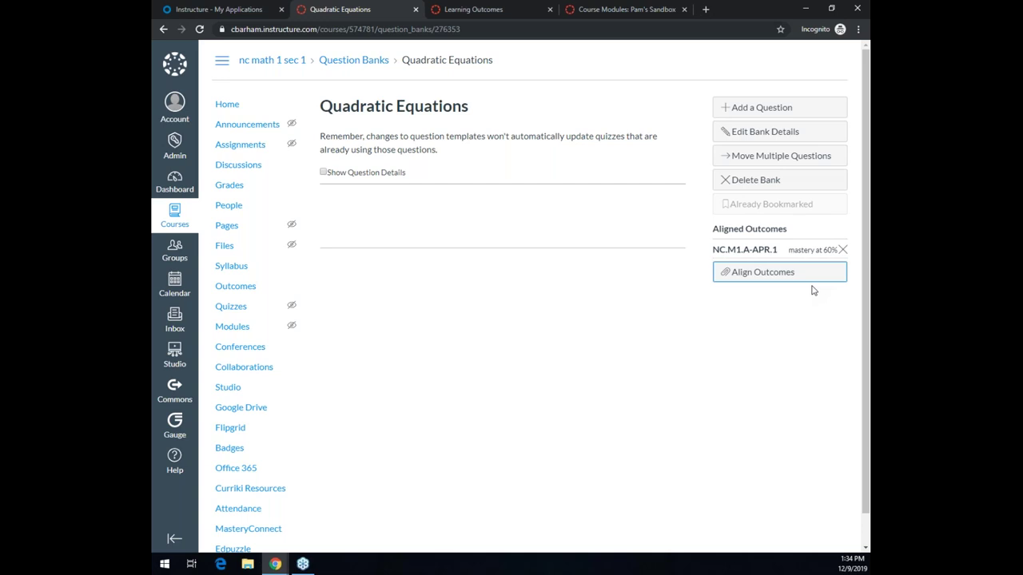
left_click(237, 144)
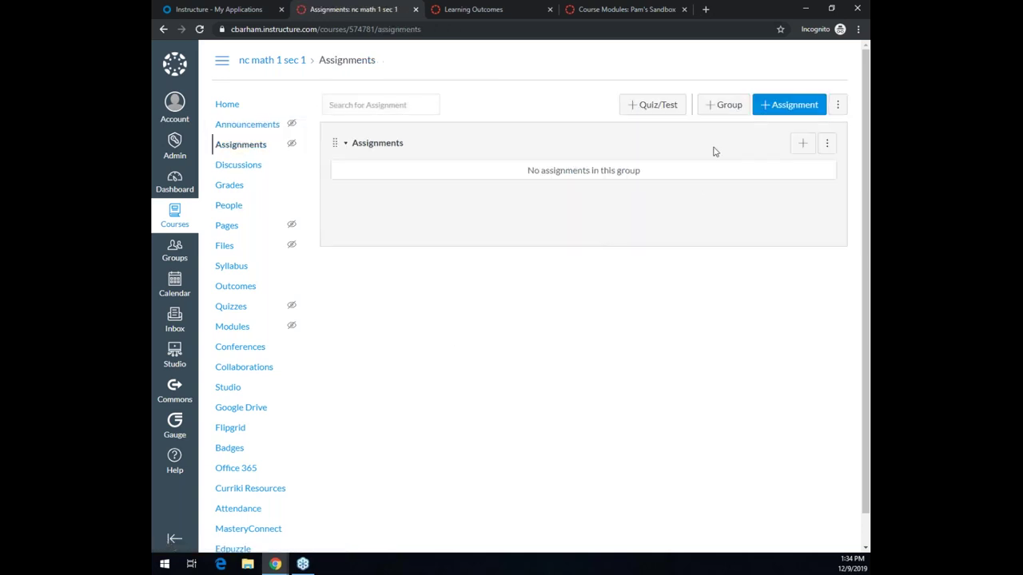
Create the 'Quadratic Equations' quiz worth 10 points, due Dec 13 at 11:59pm, and save it.
left_click(668, 110)
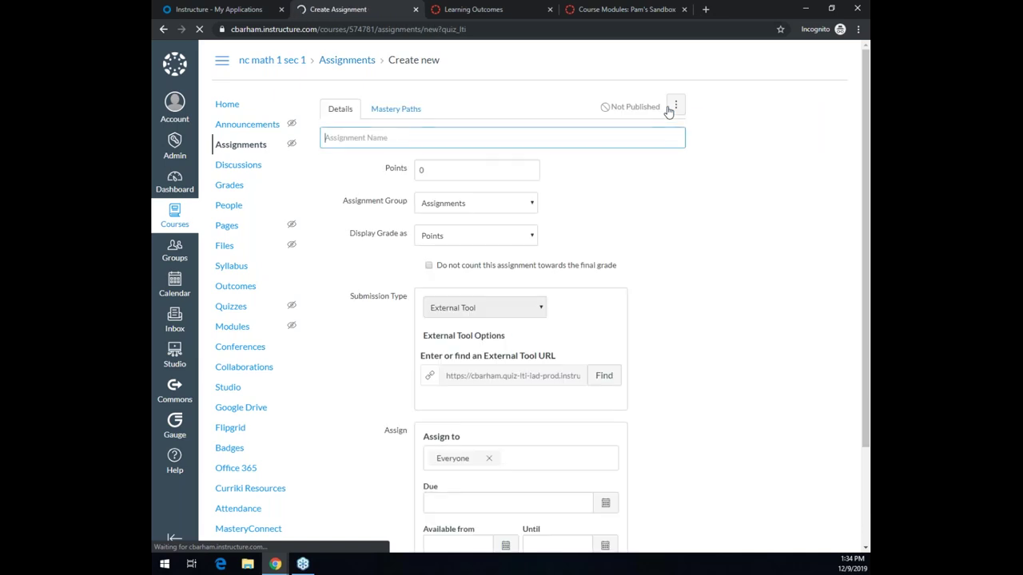
type("Quadratic Equations")
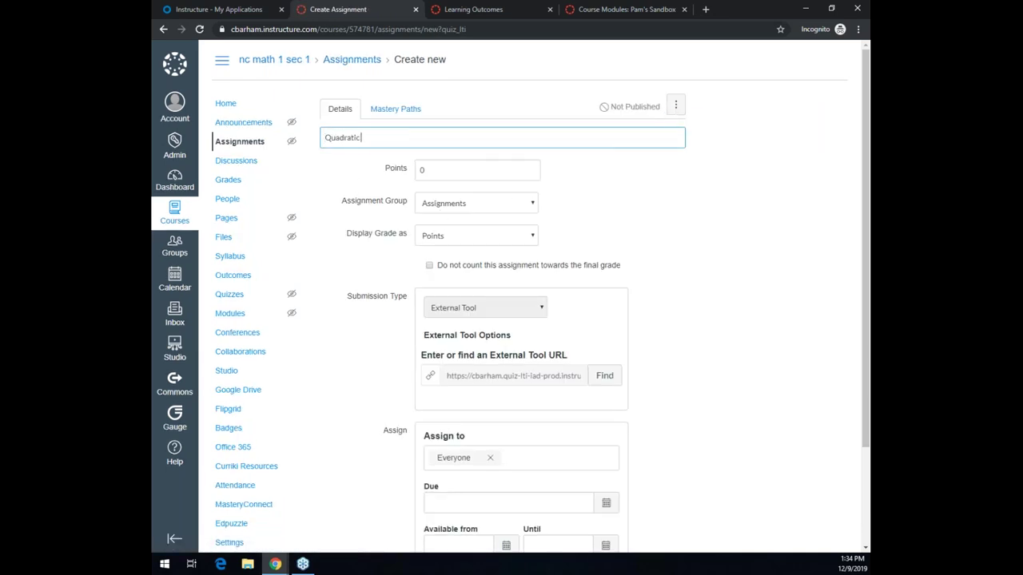
left_click(418, 168)
type("1")
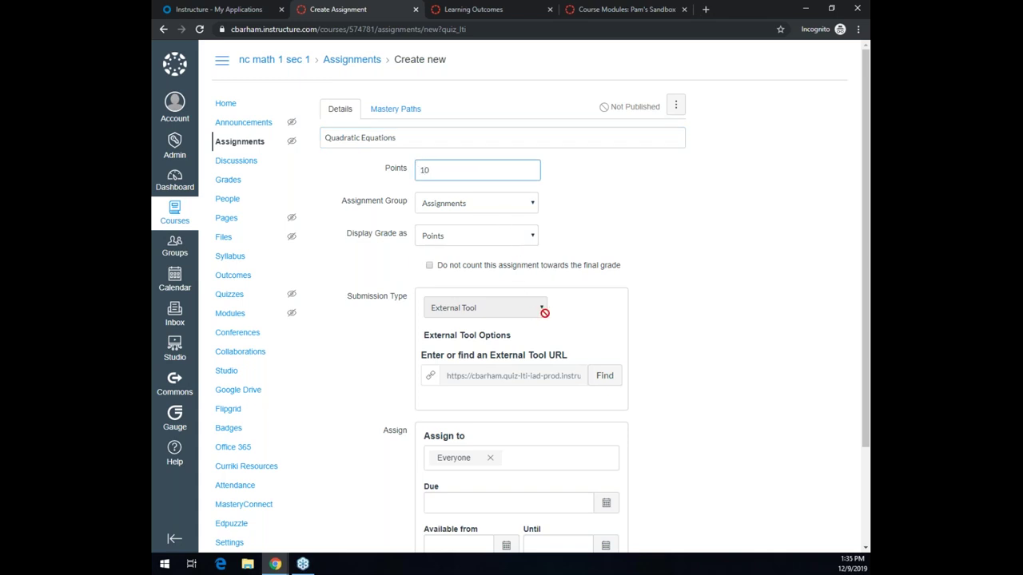
scroll(663, 422, "down", 2)
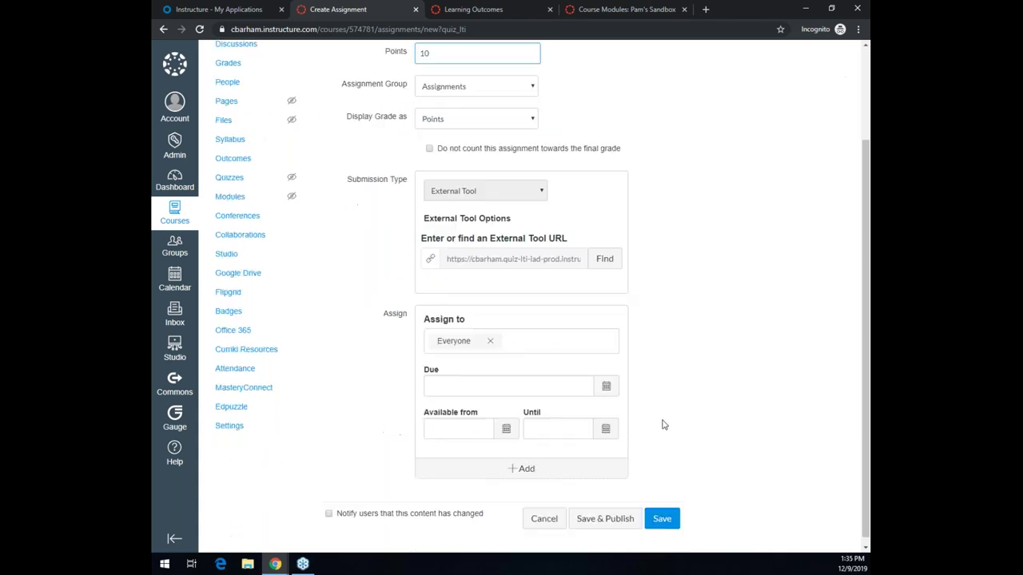
left_click(607, 382)
left_click(530, 450)
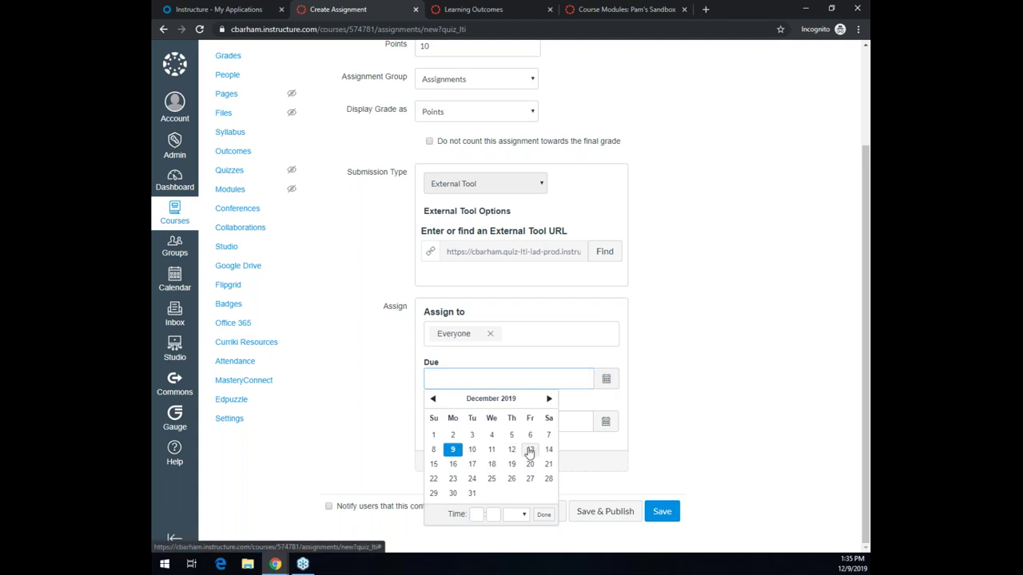
left_click(719, 454)
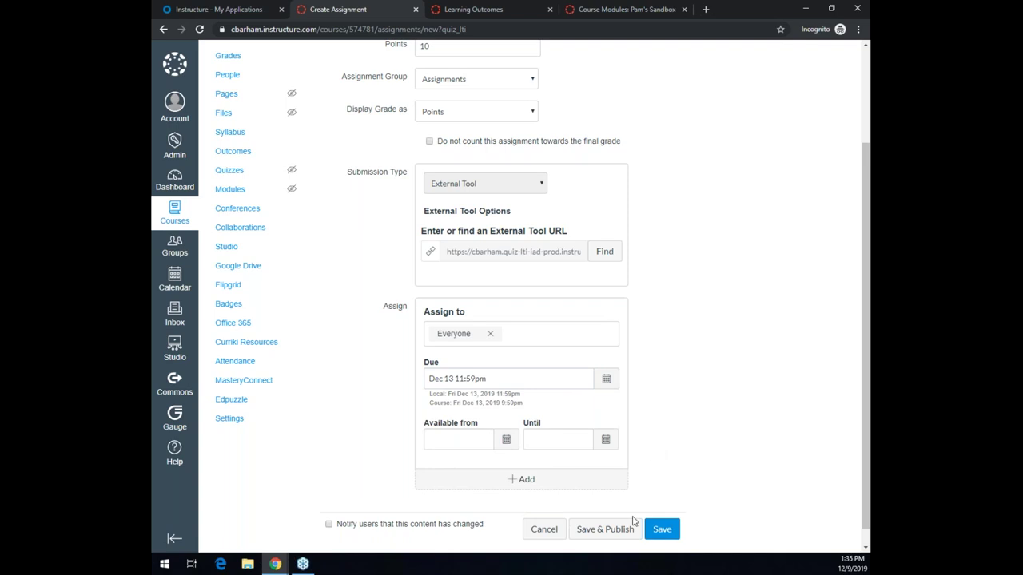
left_click(657, 529)
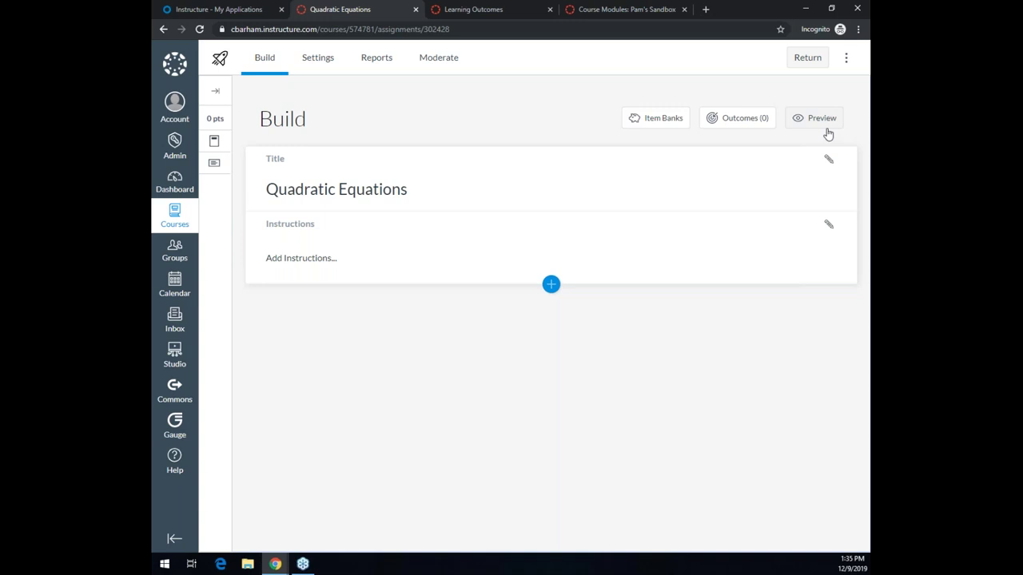
Insert a True or False question titled 'Quadratics' and write its stem.
left_click(550, 285)
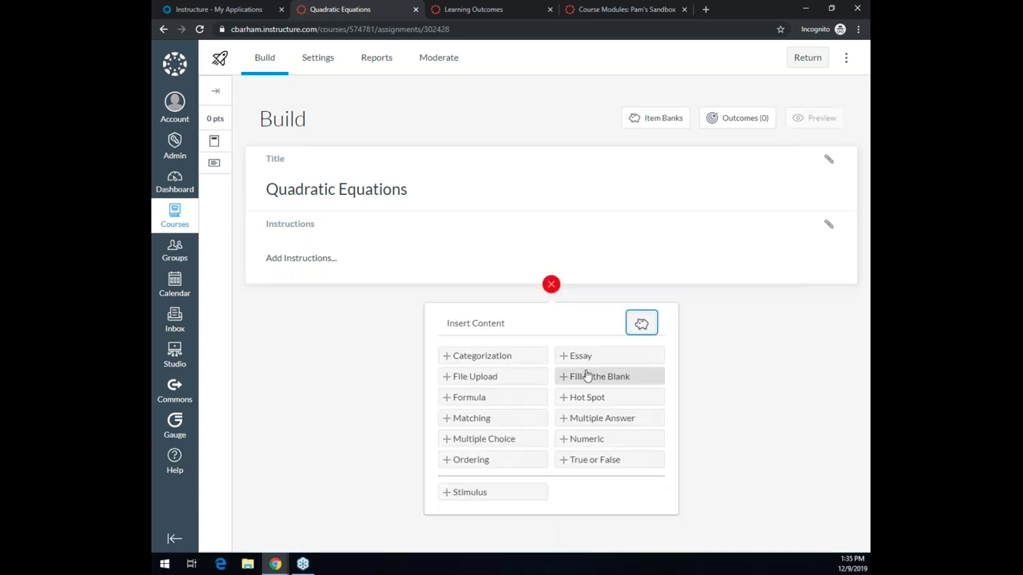
left_click(573, 461)
type("Quadratics")
left_click(285, 356)
type("T")
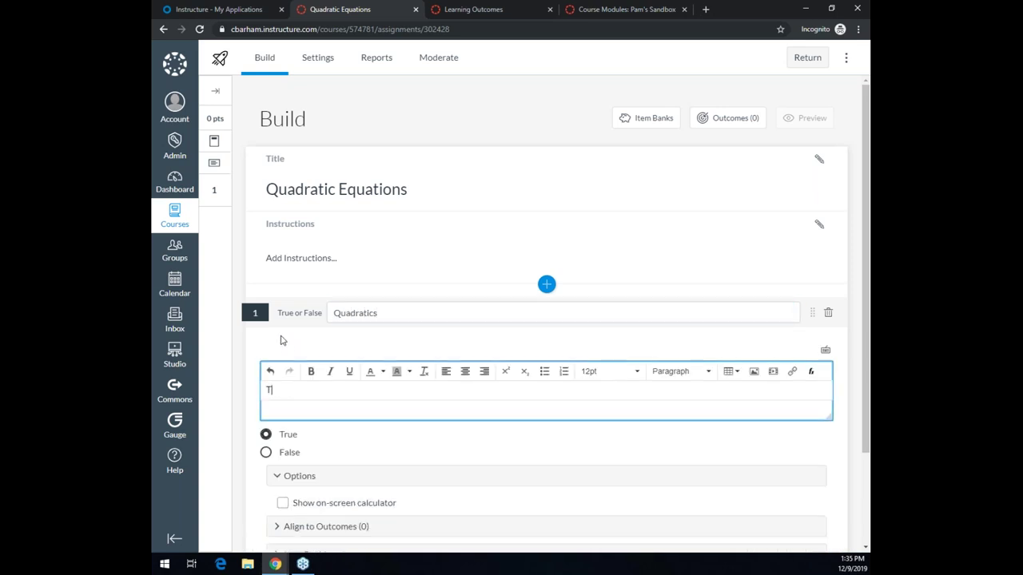
type("rue or False")
Browse alignable outcomes, view the test import outcome's details, and save the 1-point question.
scroll(359, 491, "down", 2)
left_click(319, 422)
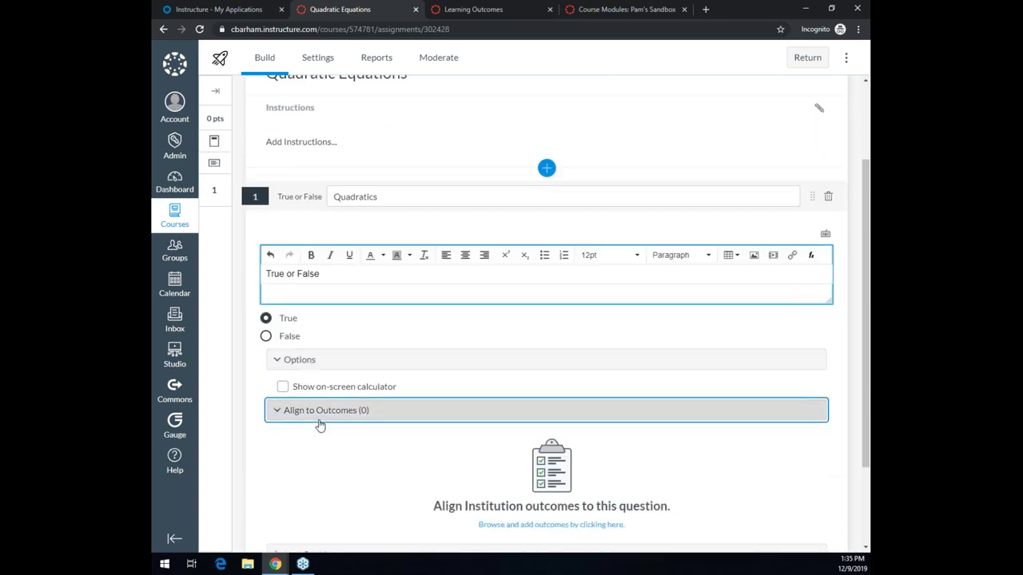
left_click(511, 455)
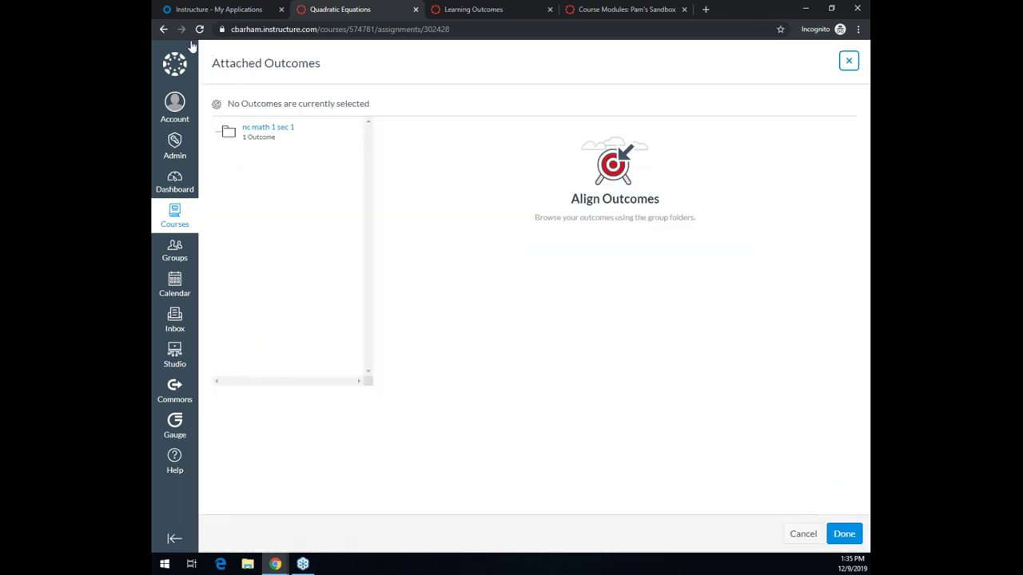
left_click(270, 133)
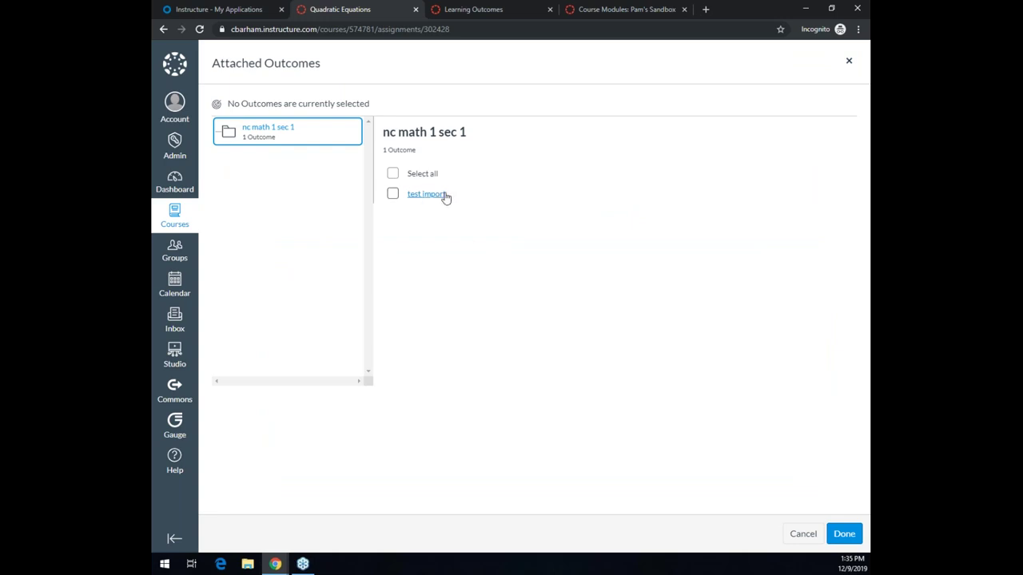
left_click(398, 153)
left_click(424, 194)
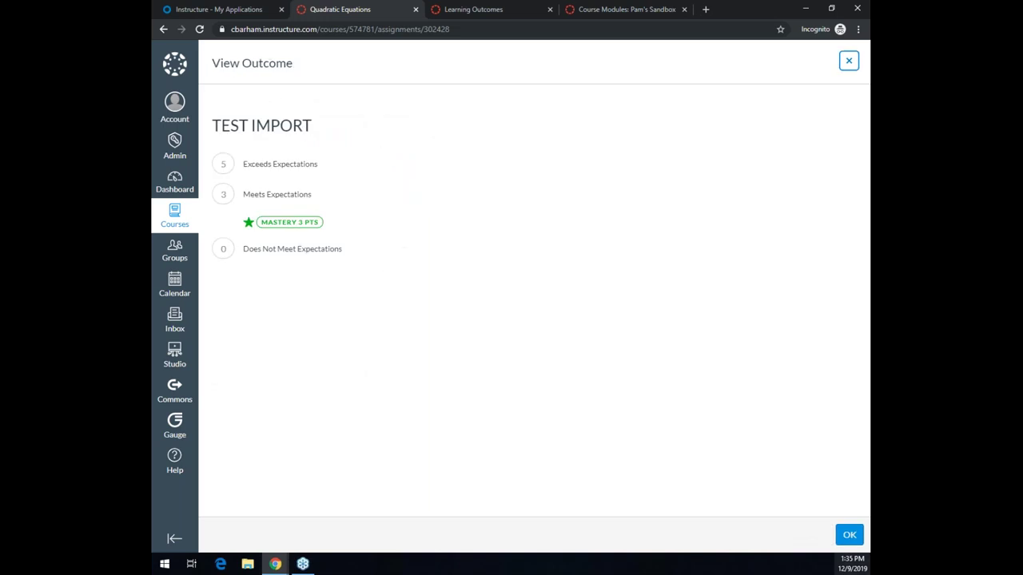
left_click(845, 534)
left_click(843, 533)
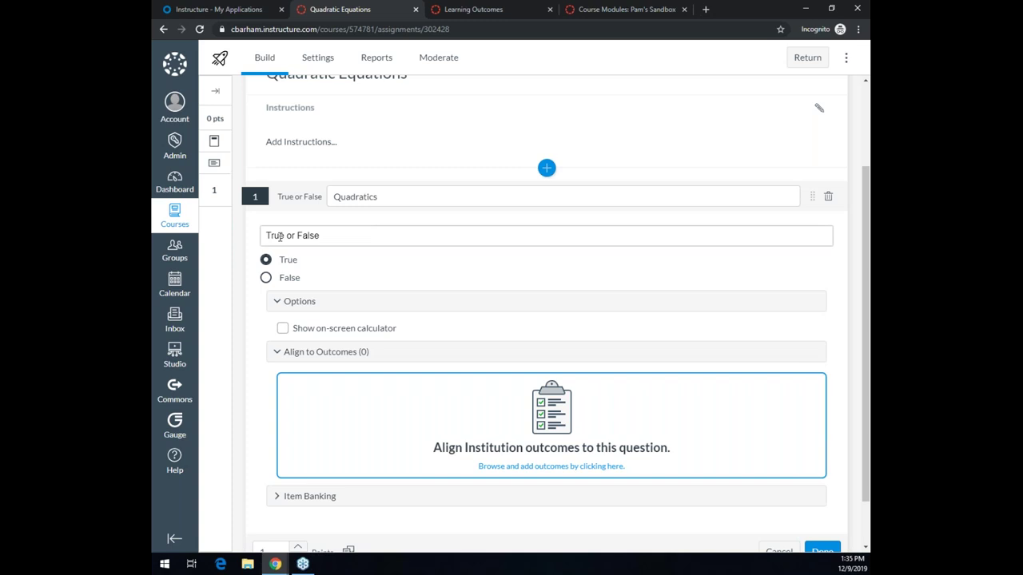
scroll(511, 212, "down", 1)
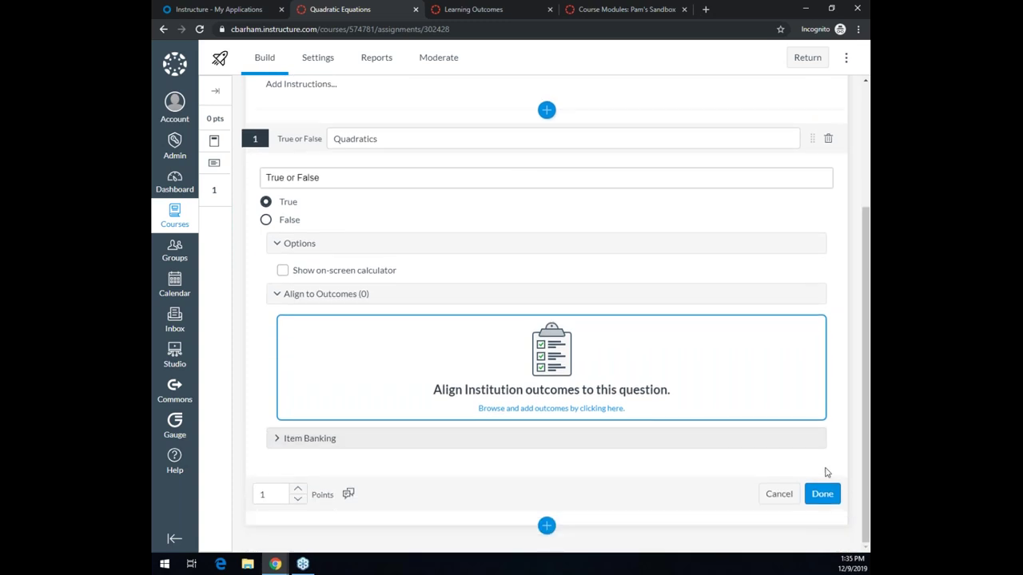
left_click(821, 493)
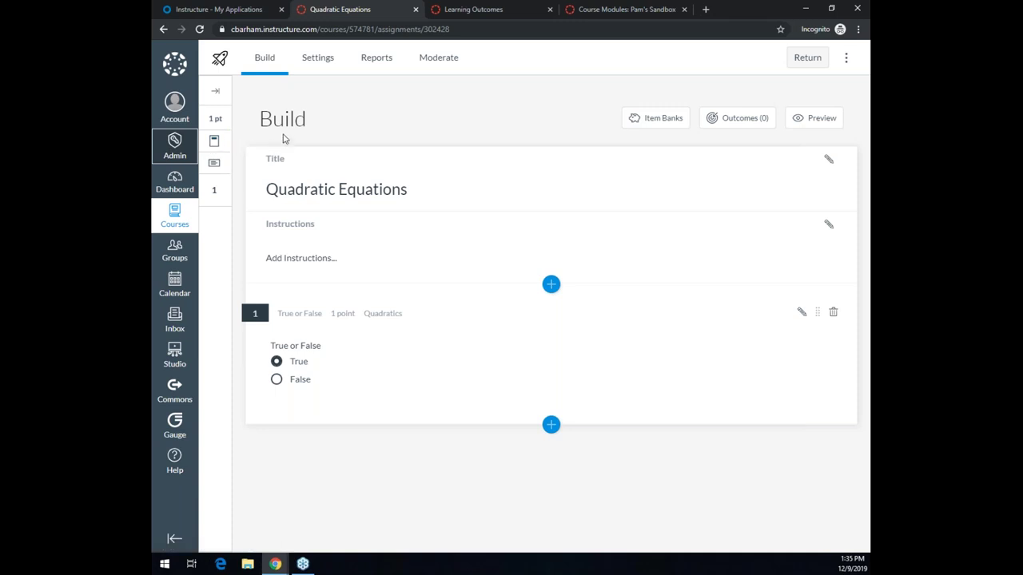
Search the sandbox account for 'span', open Spanish 1, and reach its Course Rubrics via Outcomes.
left_click(174, 148)
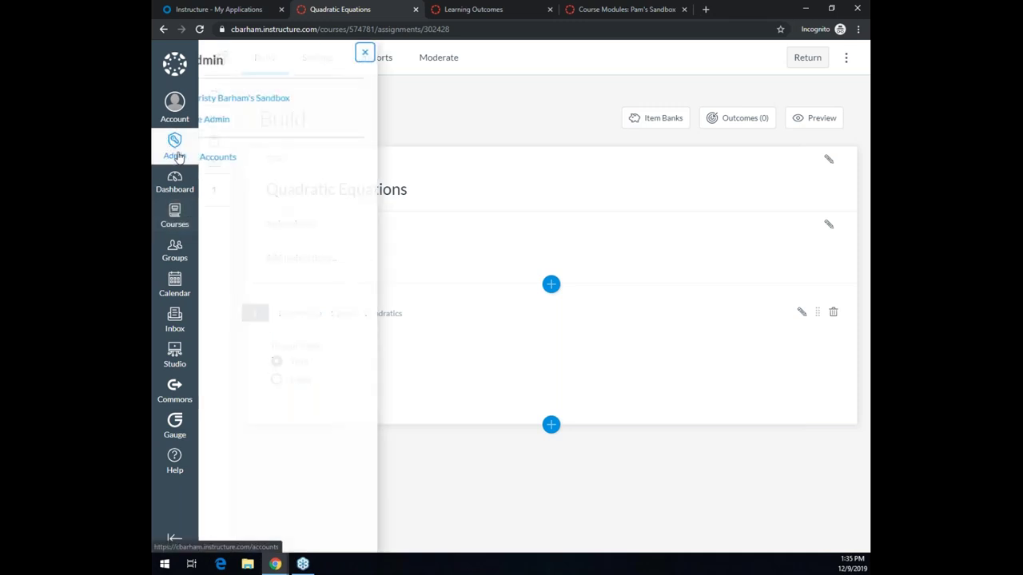
left_click(264, 100)
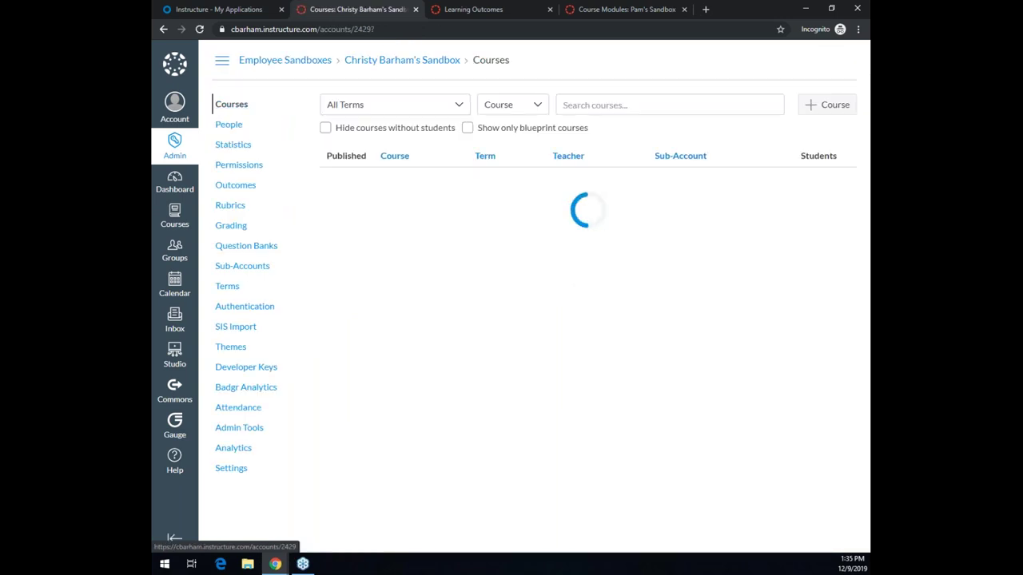
type("spani")
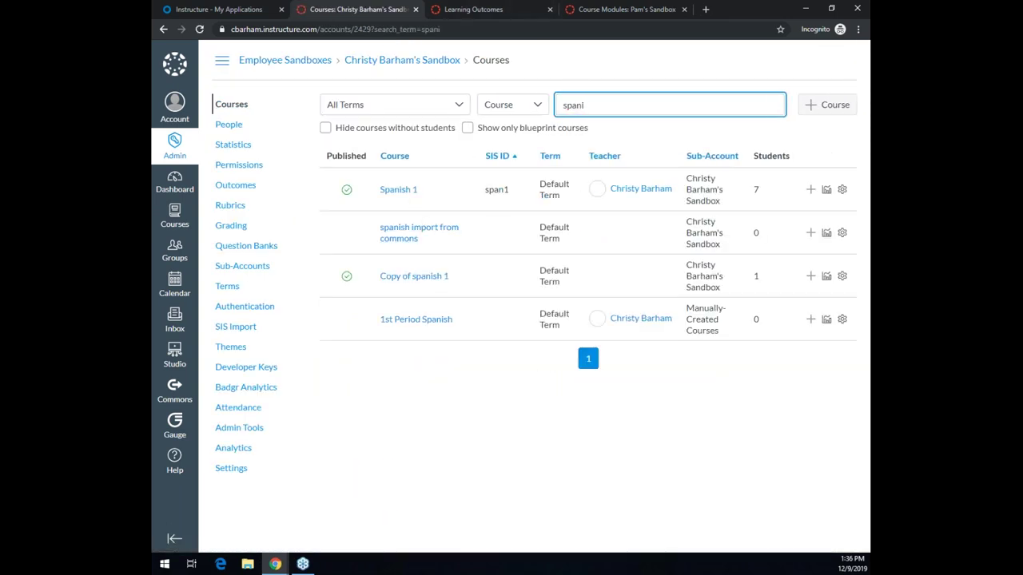
left_click(406, 192)
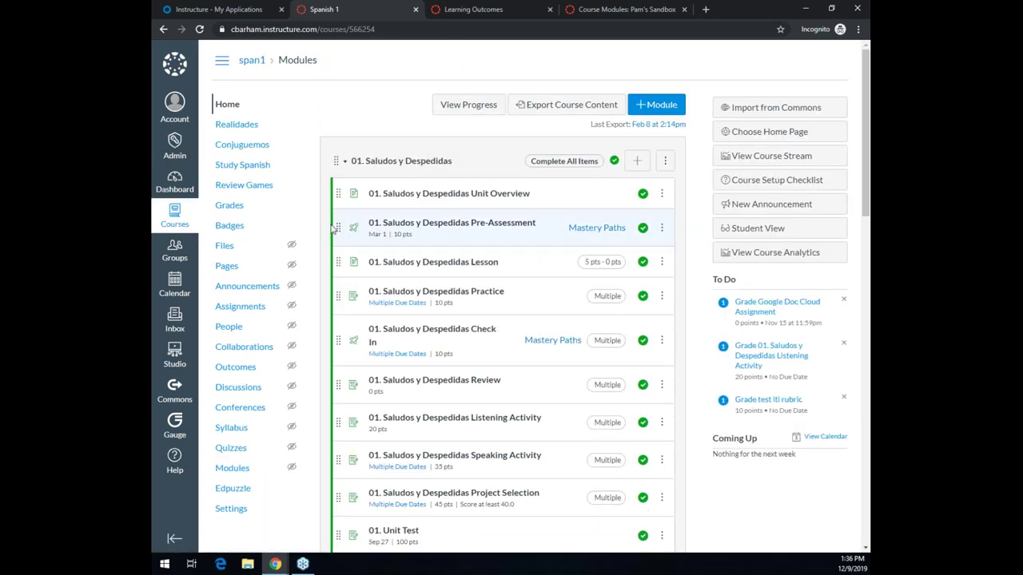
left_click(238, 369)
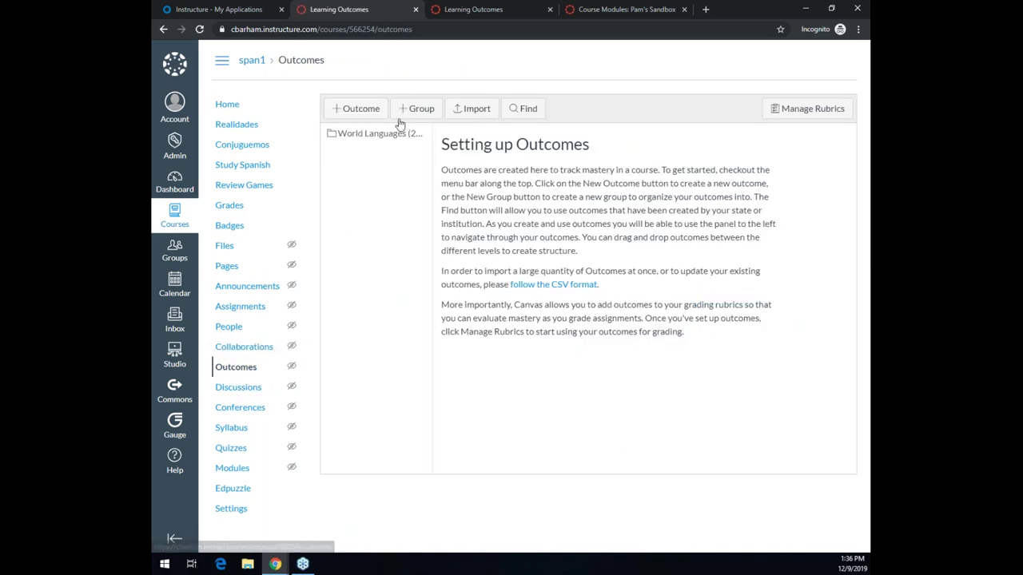
left_click(399, 139)
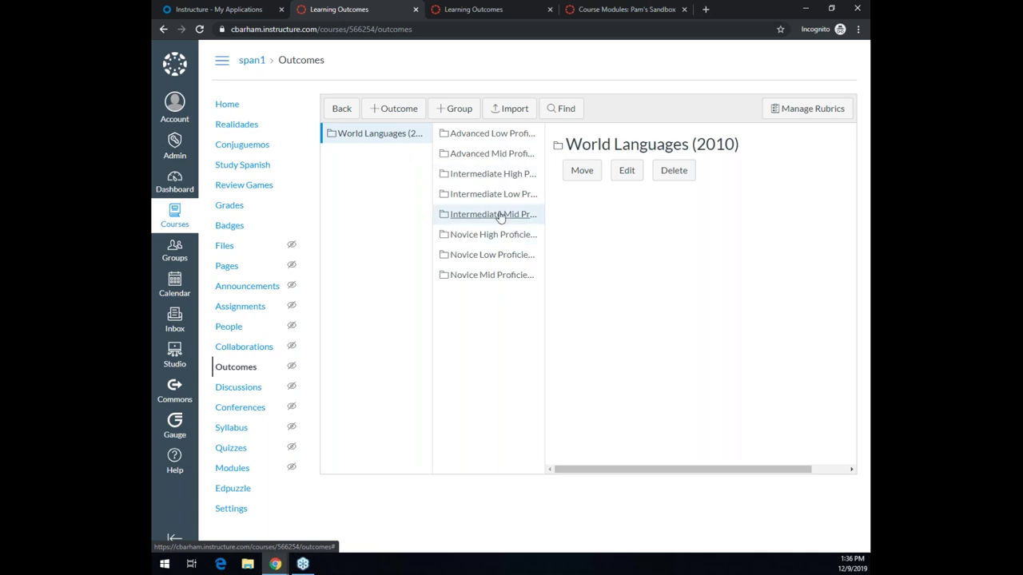
left_click(843, 108)
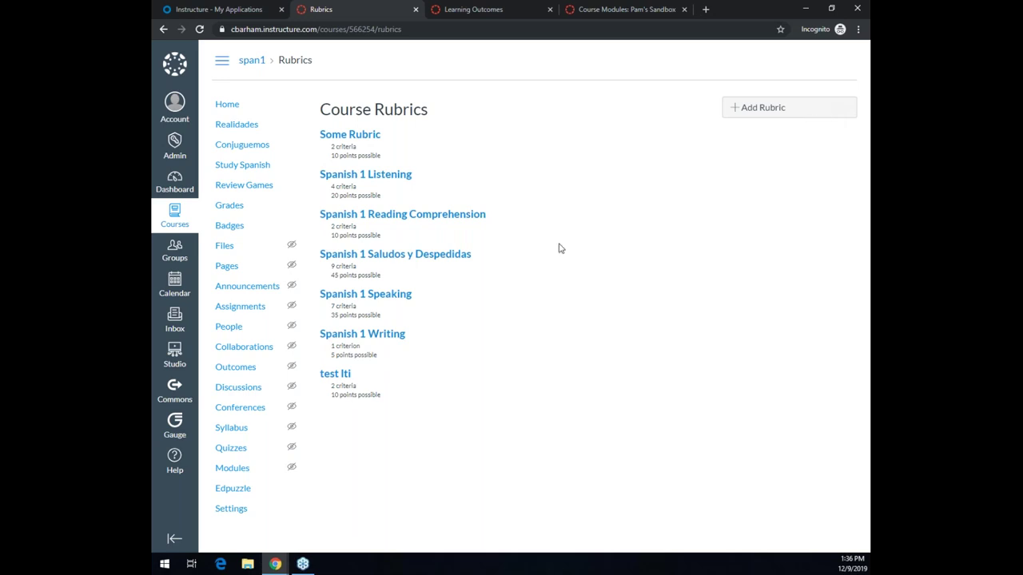
Open Spanish 1 Listening and read the longer descriptions of its first two NCES.WL criteria.
left_click(401, 176)
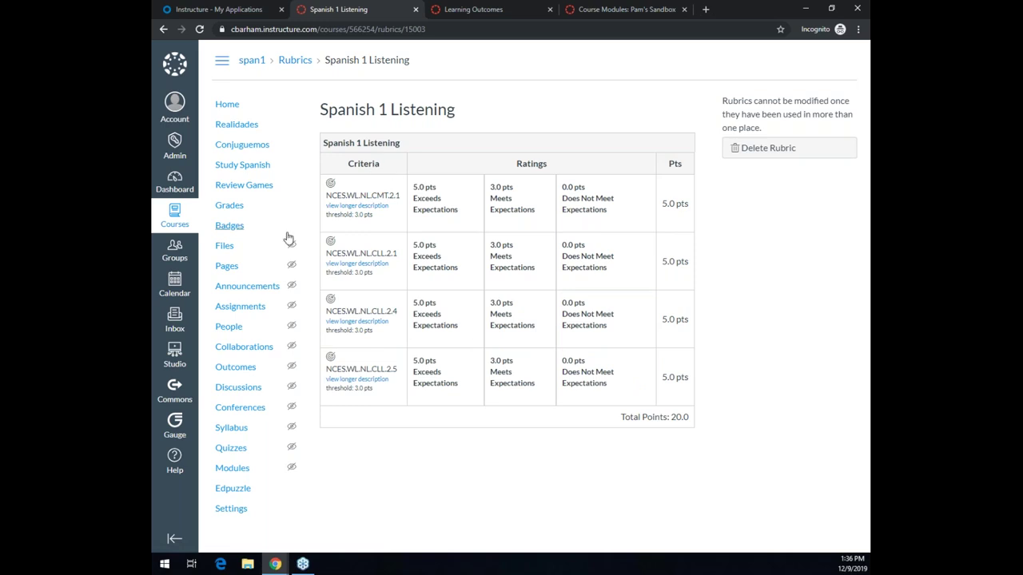
left_click(336, 206)
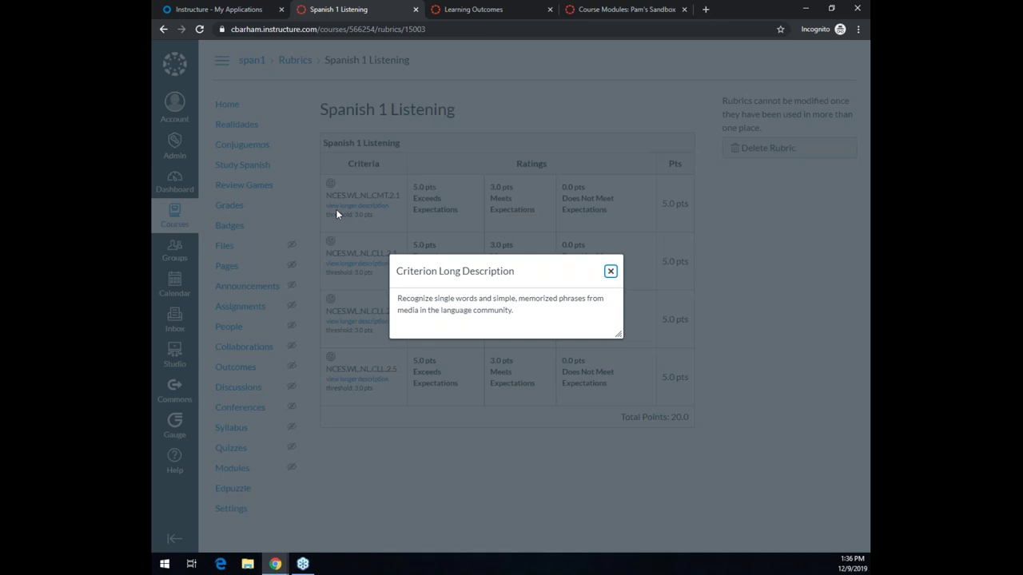
left_click(610, 271)
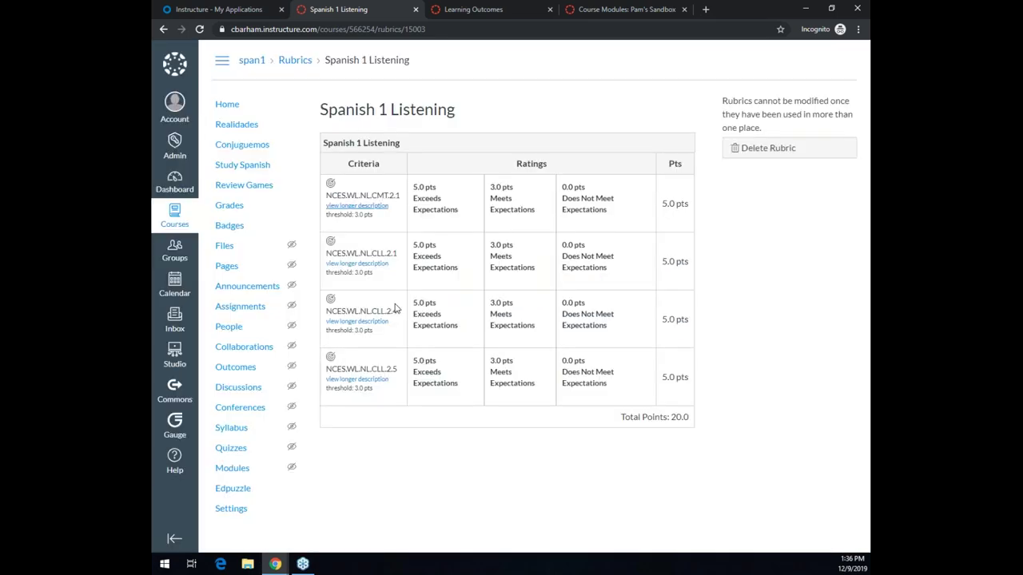
left_click(358, 263)
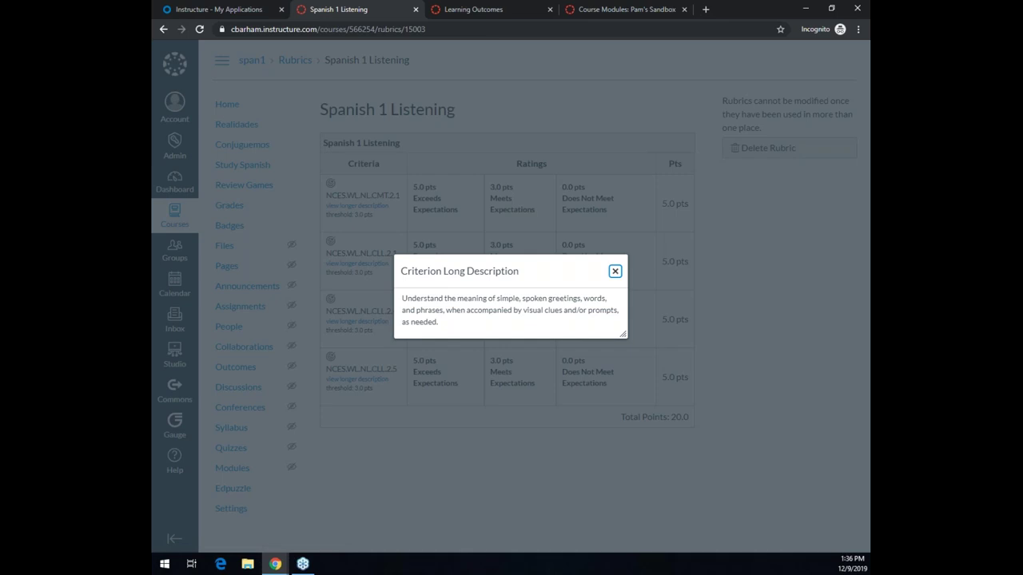
left_click(615, 271)
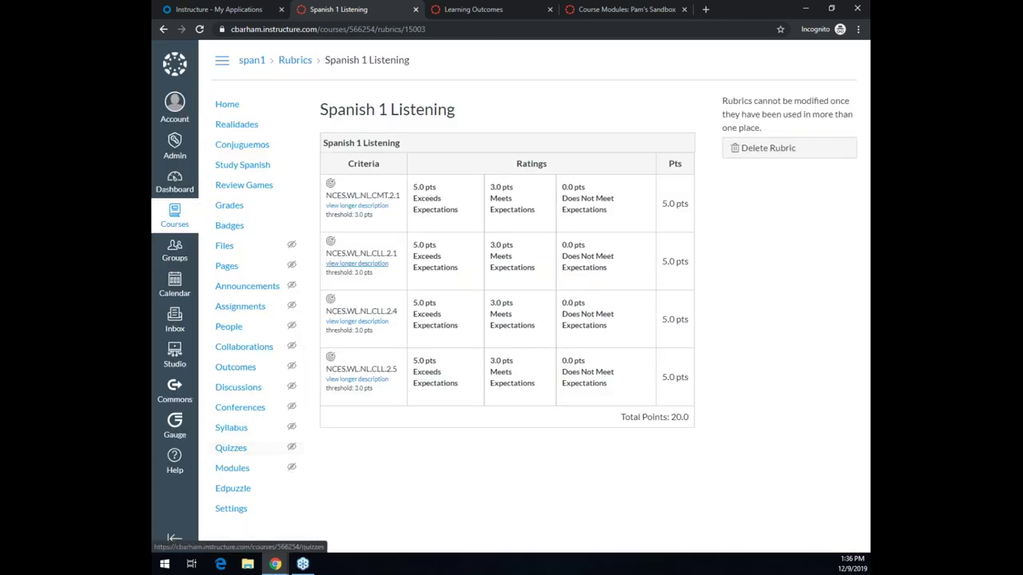
left_click(247, 450)
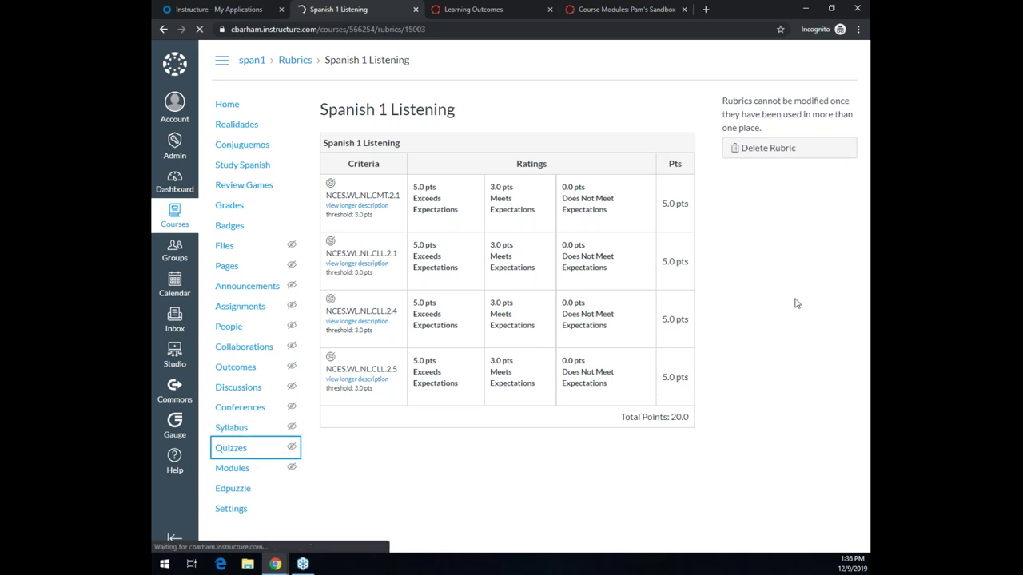
Inspect the NCES.WL.NL.CLL.1.1 question bank and its outcome, then view the Spanish 1 gradebook.
left_click(848, 104)
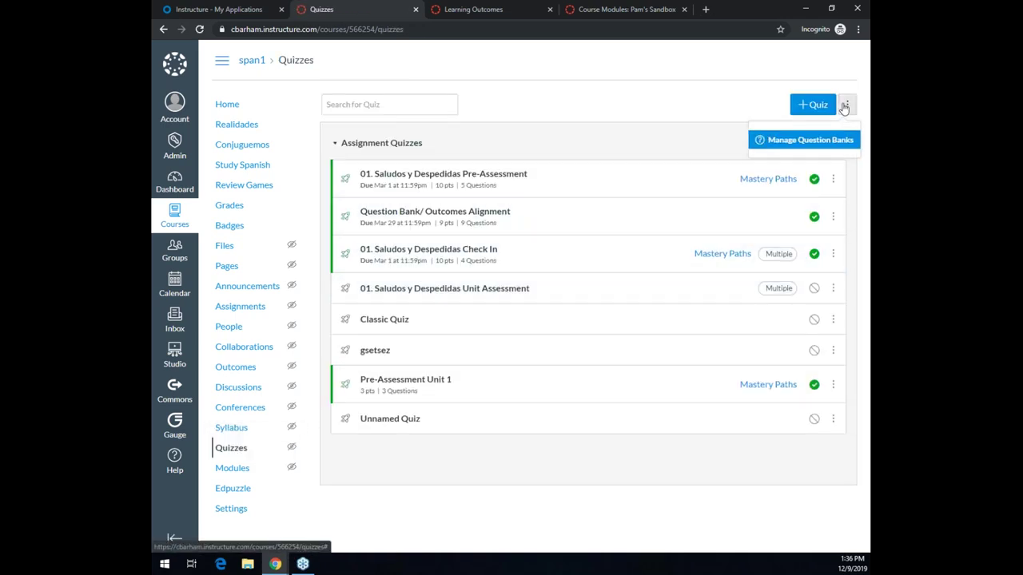
left_click(815, 140)
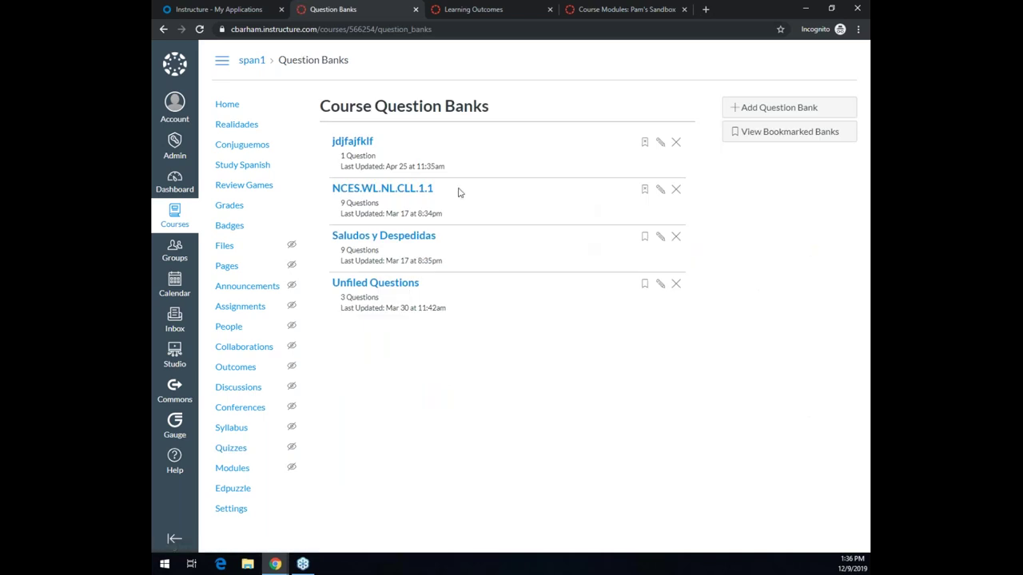
left_click(392, 194)
left_click(406, 191)
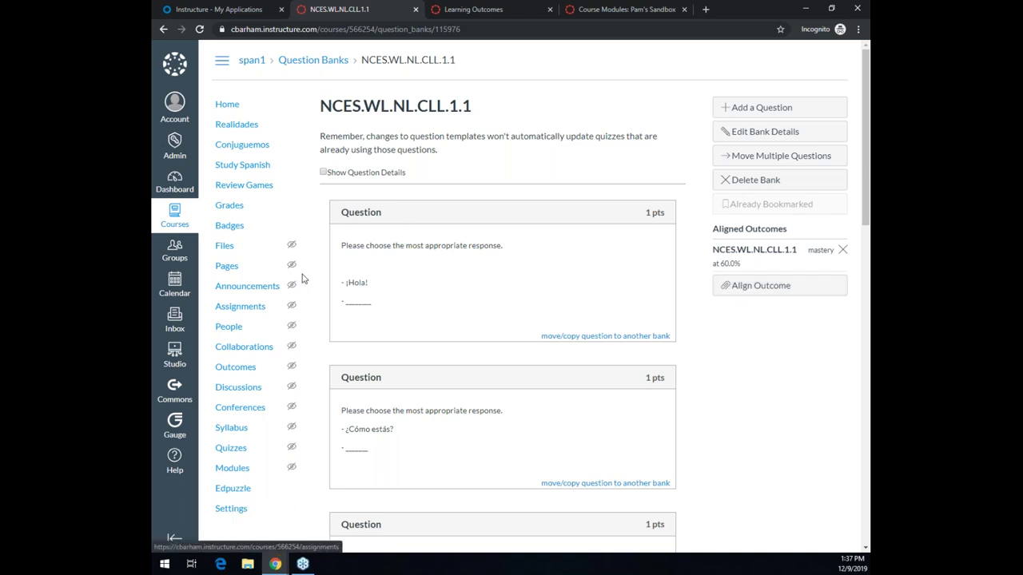
left_click(247, 209)
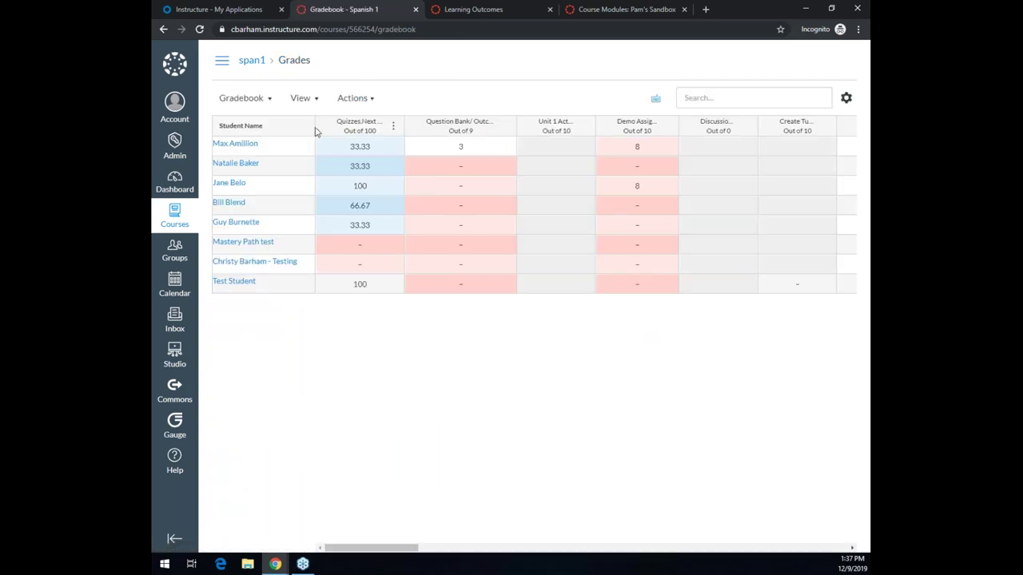
Switch to the Learning Mastery gradebook and hide outcomes with no results.
left_click(249, 98)
left_click(249, 128)
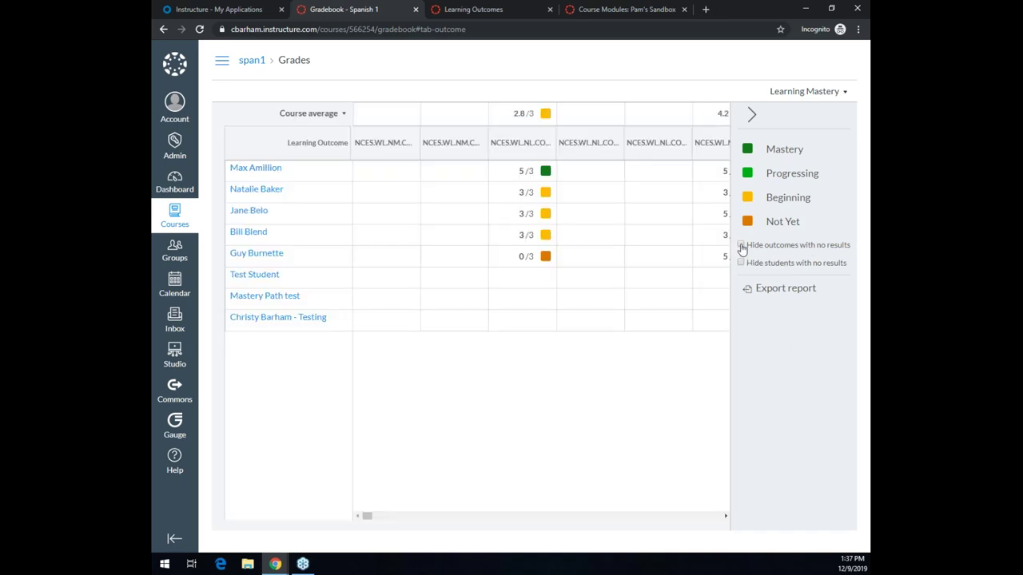
left_click(741, 246)
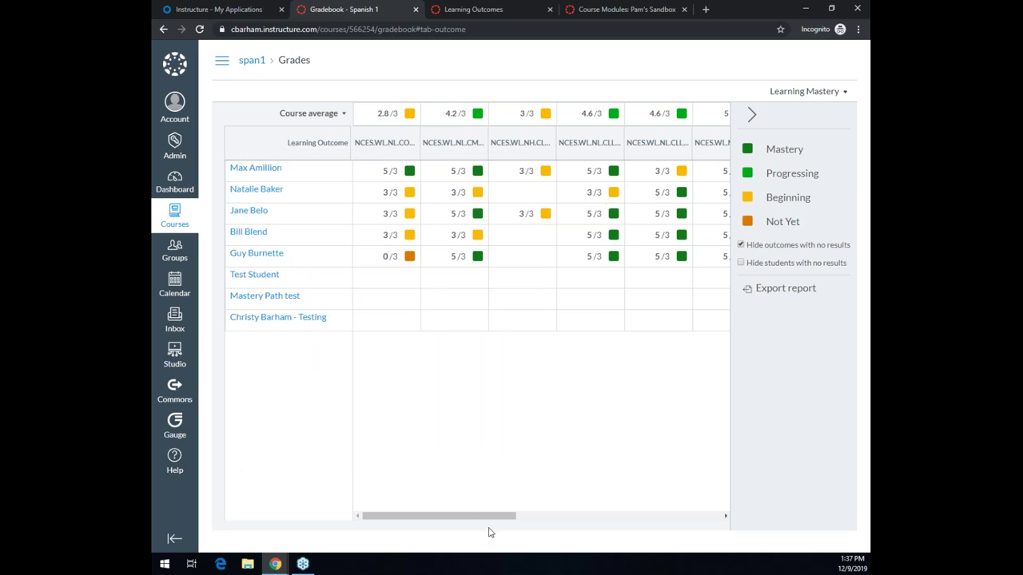
Scroll across the NCES.WL outcome scores grid, then bring up the course navigation menu.
left_click_drag(493, 519, 470, 526)
left_click_drag(537, 521, 749, 493)
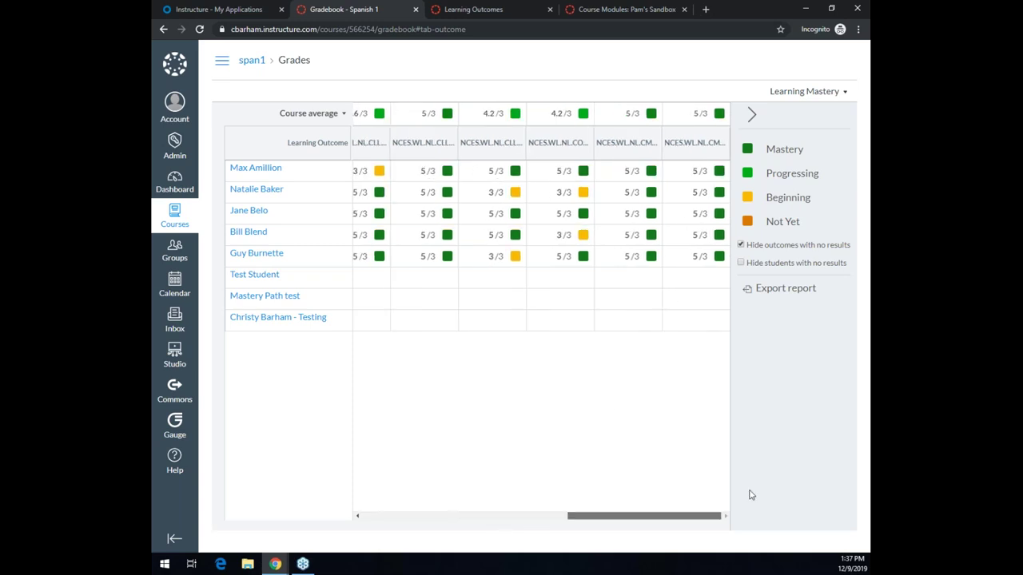
left_click_drag(631, 505, 439, 512)
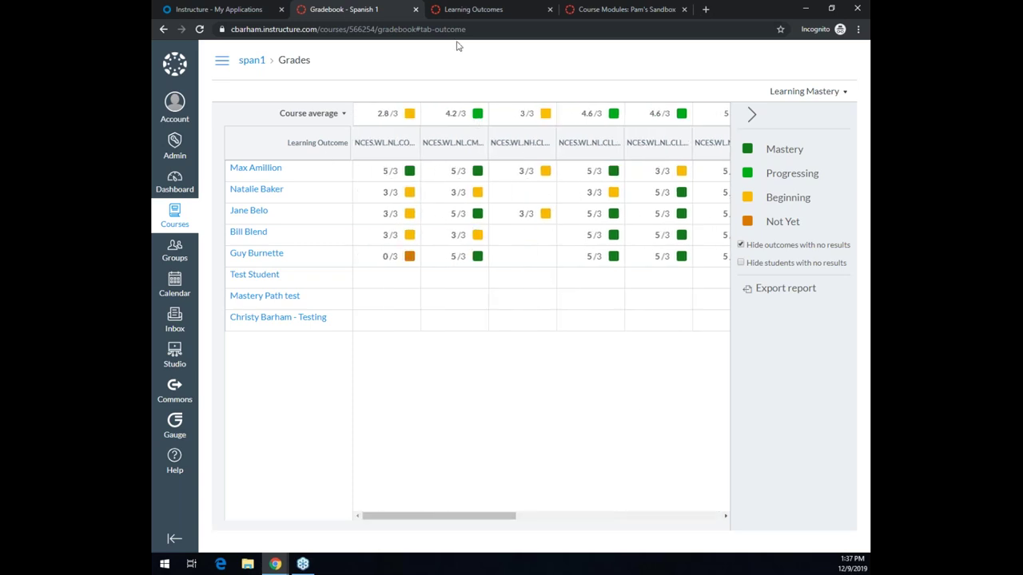
mouse_move(707, 166)
left_click(222, 61)
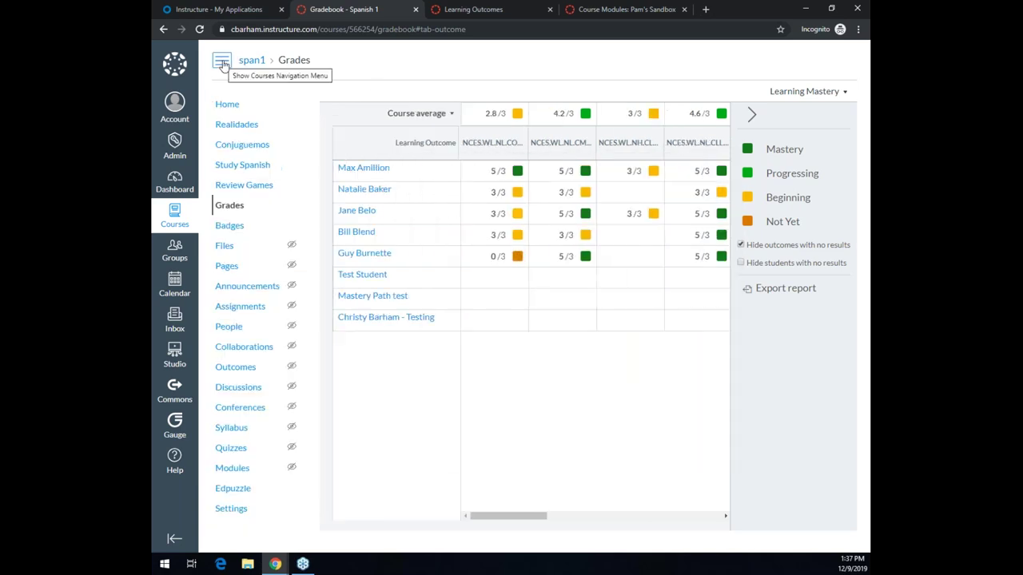
From the course home page, open the Quizzes.Next Demo quiz.
left_click(245, 106)
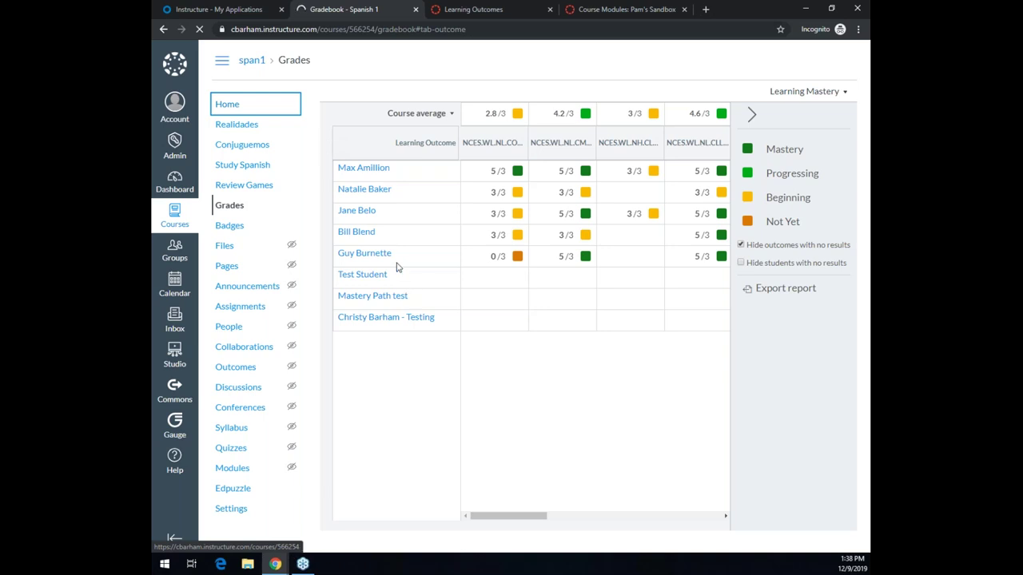
scroll(440, 514, "down", 3)
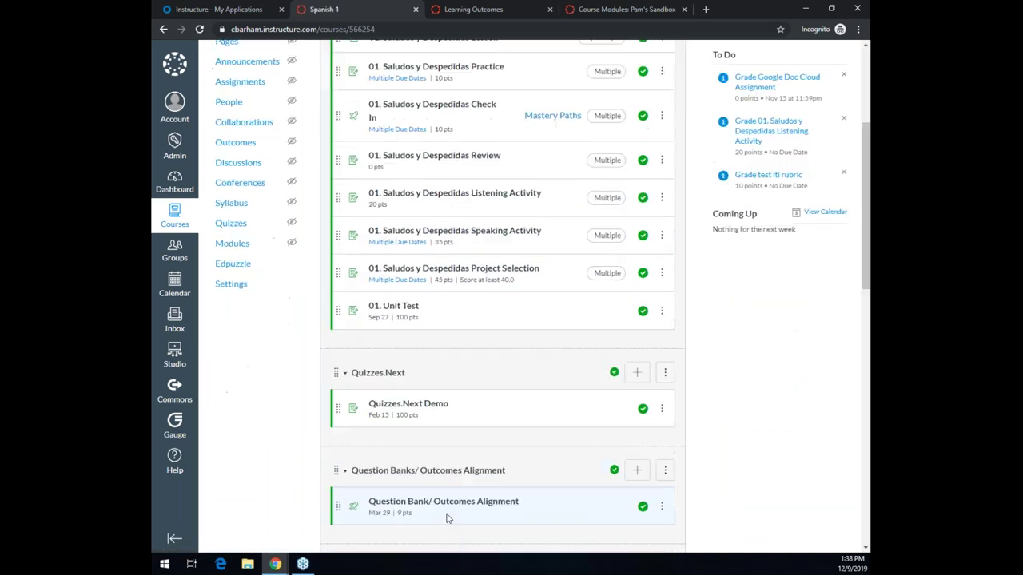
left_click_drag(369, 404, 438, 406)
left_click(439, 408)
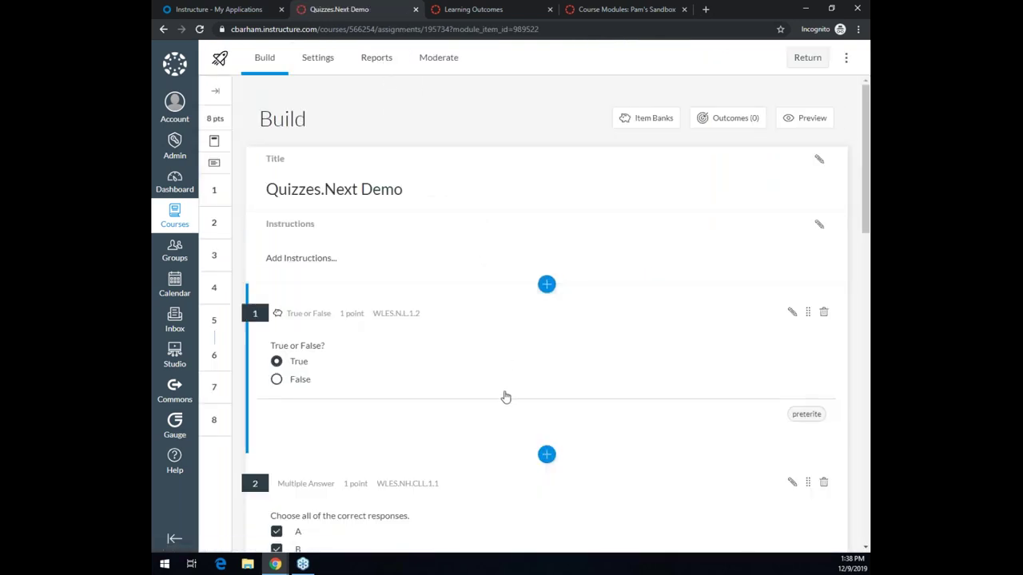
Scroll through the quiz's Build page and go to its Reports page.
scroll(504, 398, "down", 1)
scroll(504, 400, "down", 1)
scroll(453, 349, "down", 2)
scroll(420, 358, "down", 1)
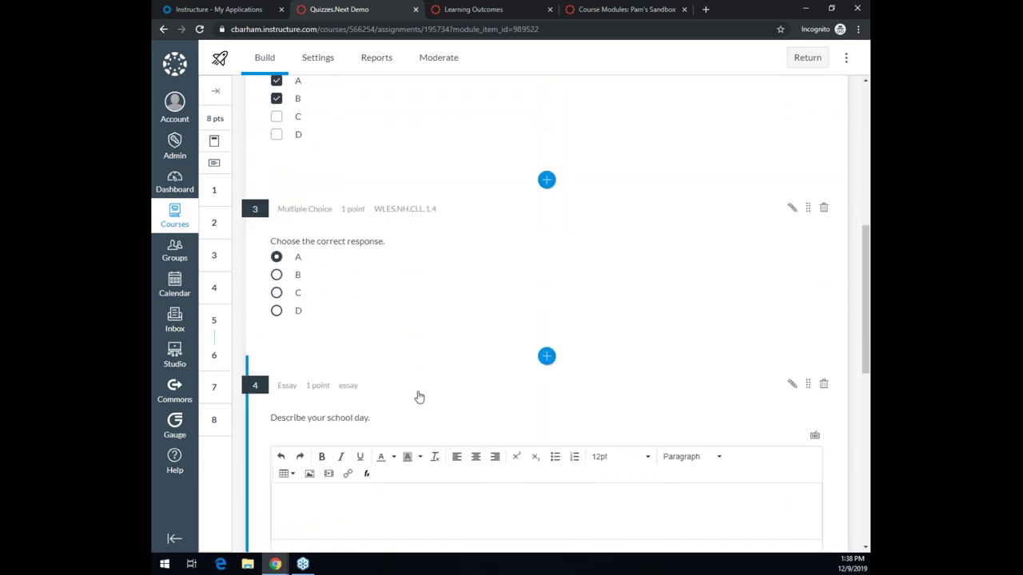
scroll(421, 395, "down", 3)
scroll(418, 395, "down", 3)
scroll(418, 395, "down", 1)
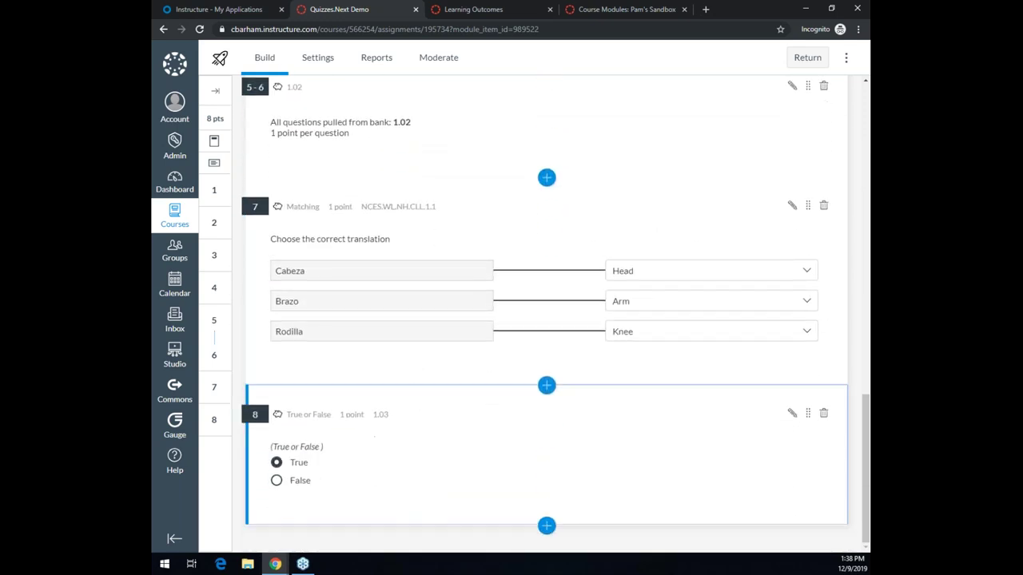
scroll(428, 320, "up", 6)
scroll(428, 86, "up", 5)
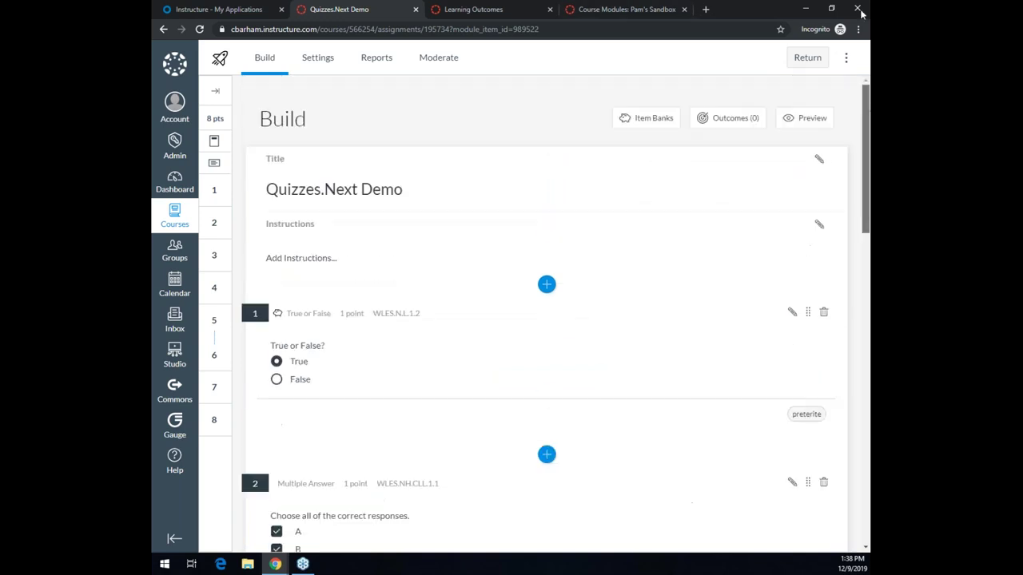
left_click(391, 61)
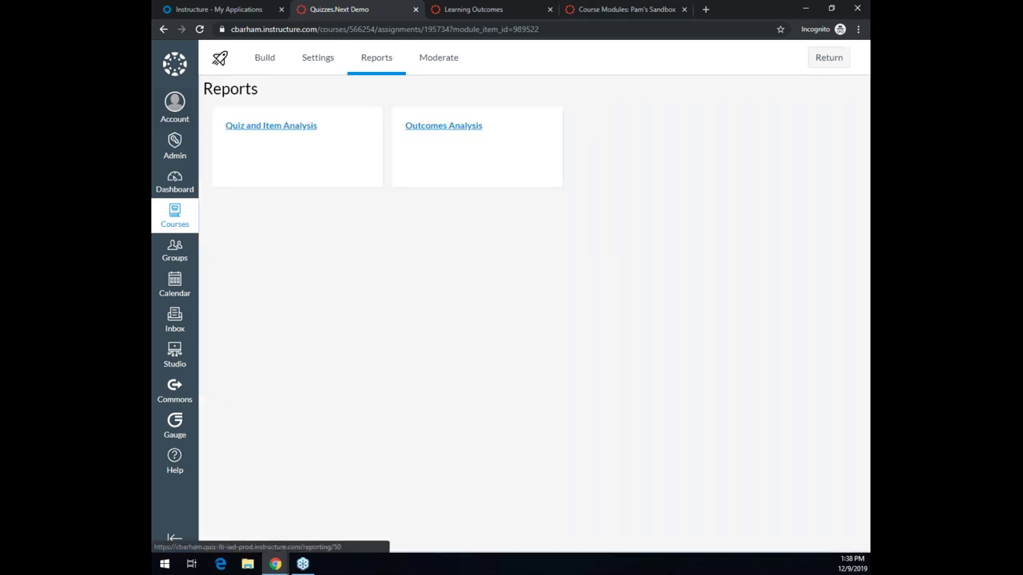
Review the Outcomes Analysis report, return to course modules, and minimise the browser.
left_click(428, 127)
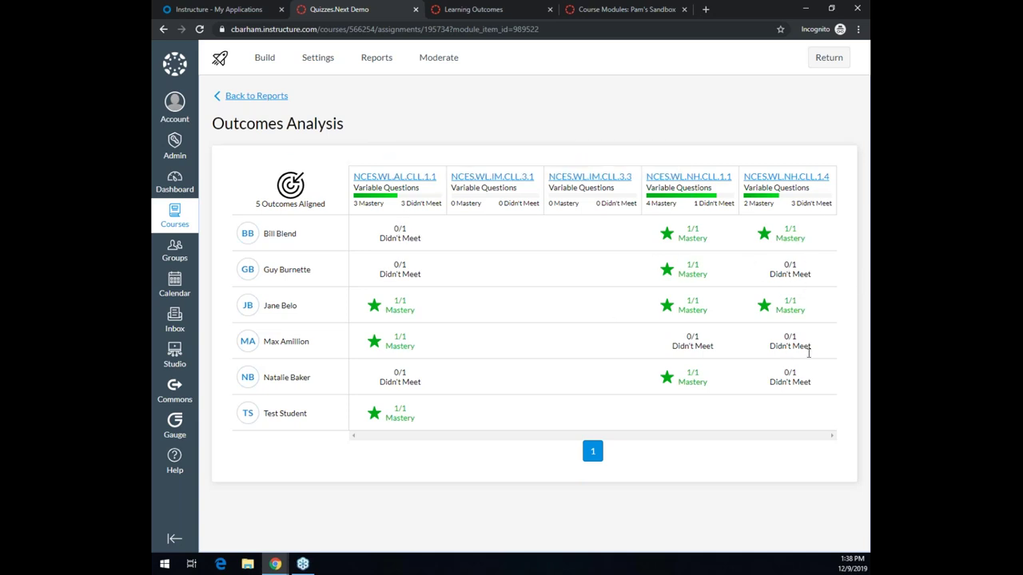
left_click(833, 439)
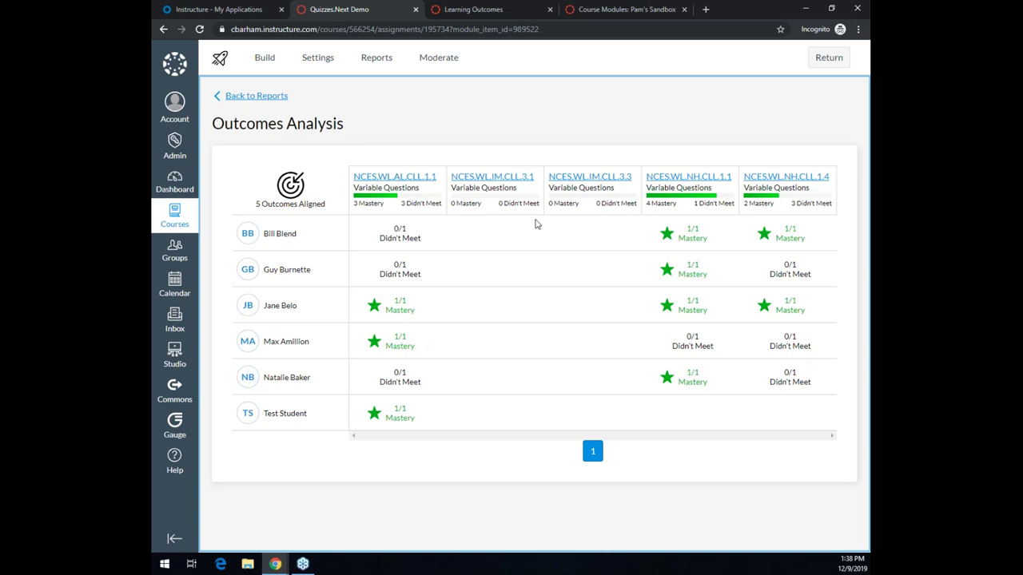
left_click(827, 59)
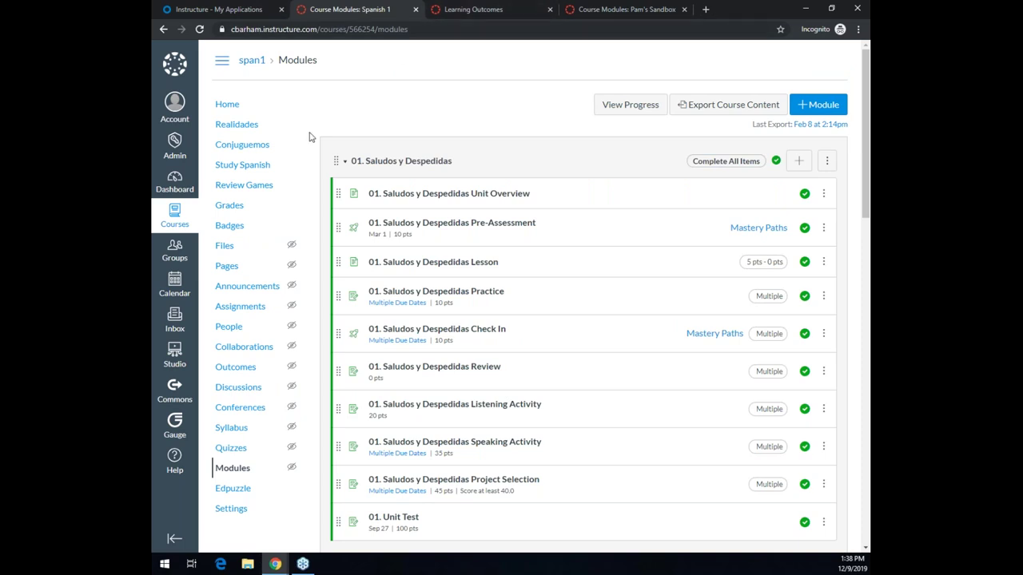
left_click(806, 10)
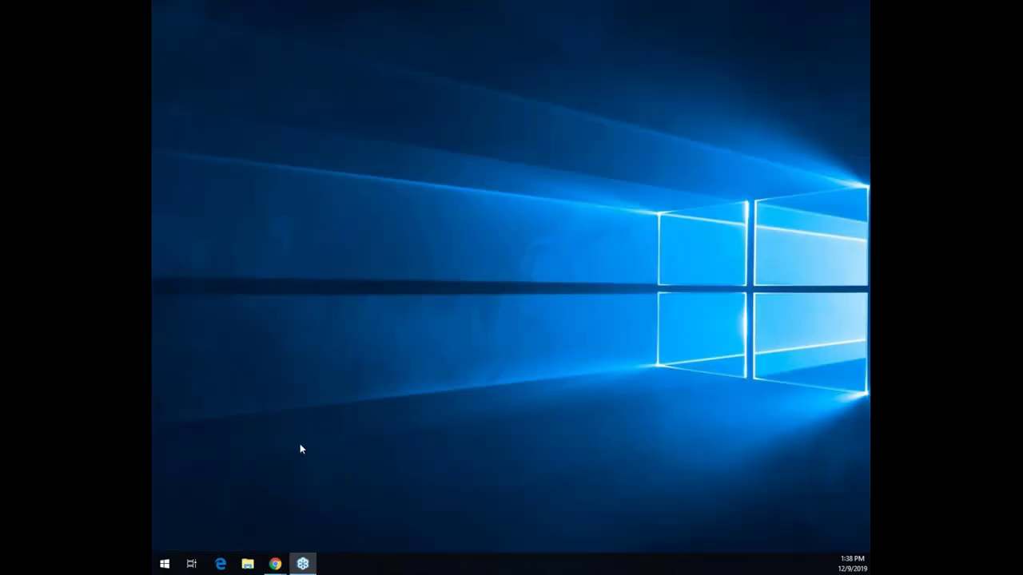
Show the Outcomes slide with Instructor Guides and Admin Guides links, then minimise the browser.
mouse_move(275, 564)
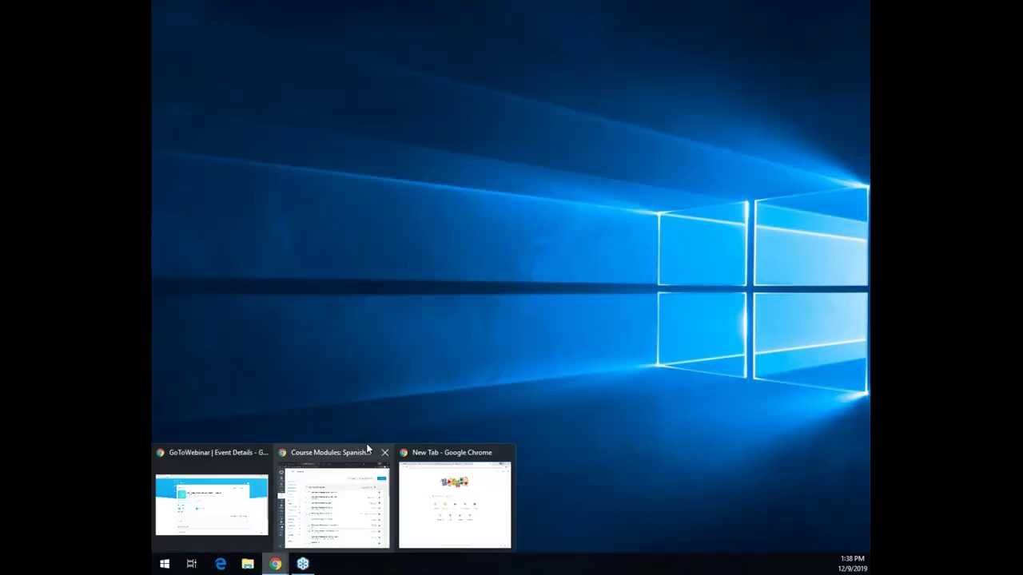
left_click(365, 462)
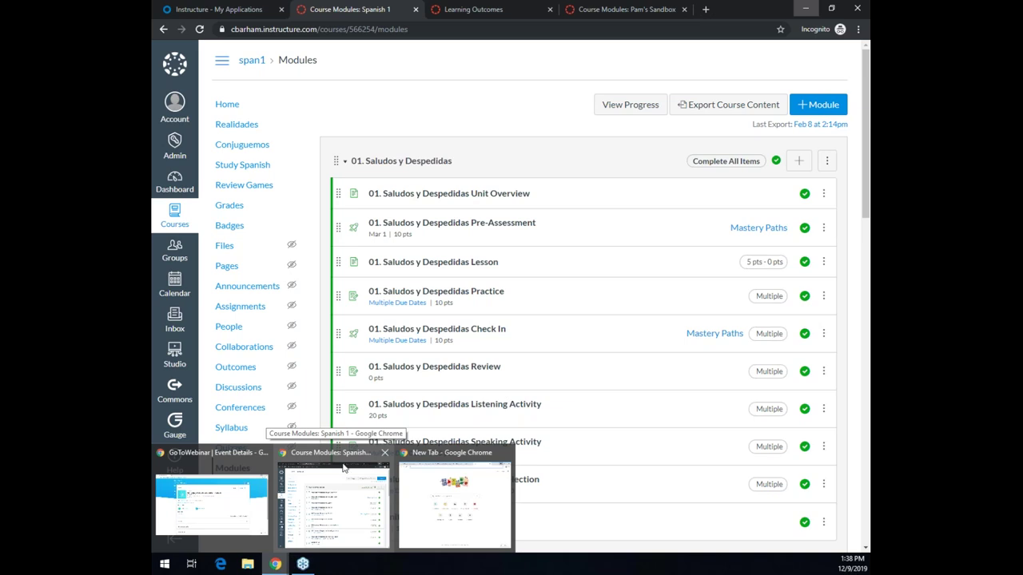
left_click(454, 500)
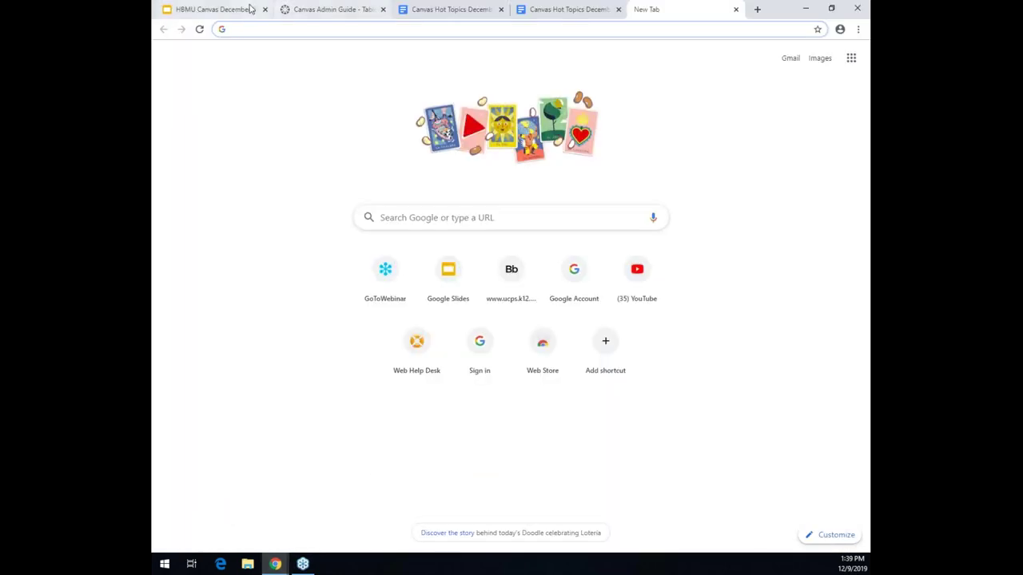
left_click(224, 9)
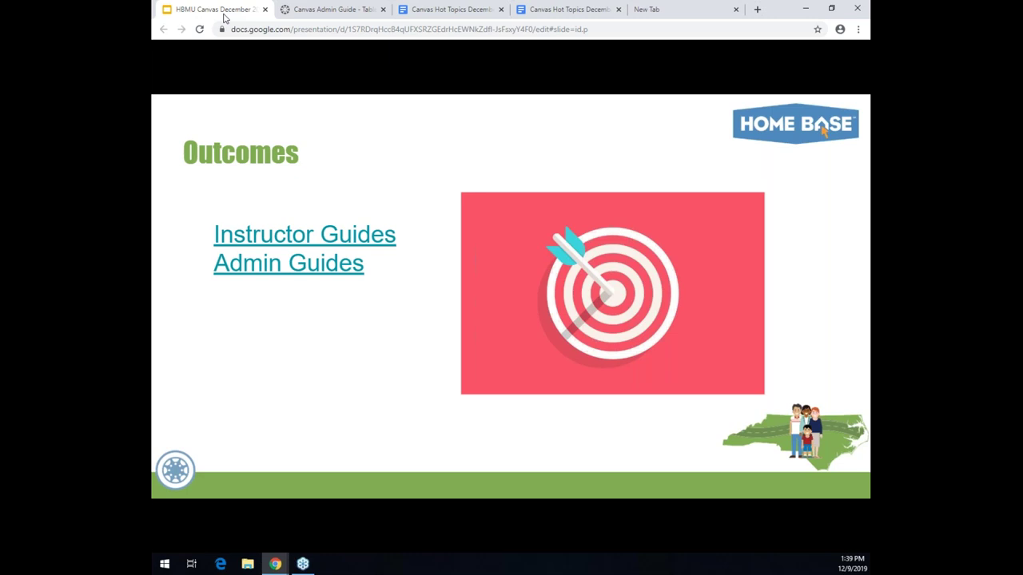
left_click(805, 10)
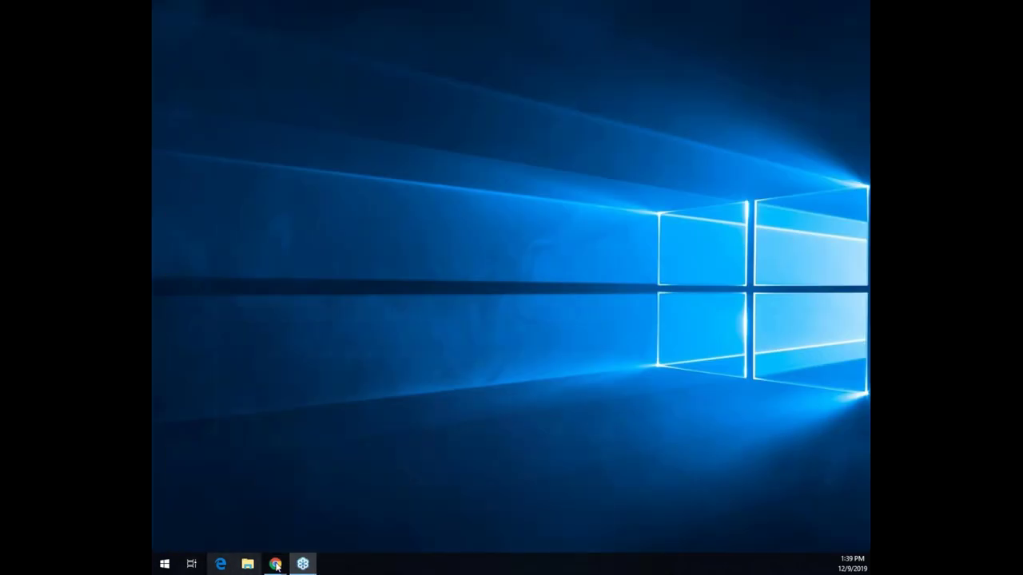
Open 01. Saludos y Despedidas Listening Activity from Modules and scroll down to its rubric.
mouse_move(278, 567)
left_click(290, 531)
left_click(475, 405)
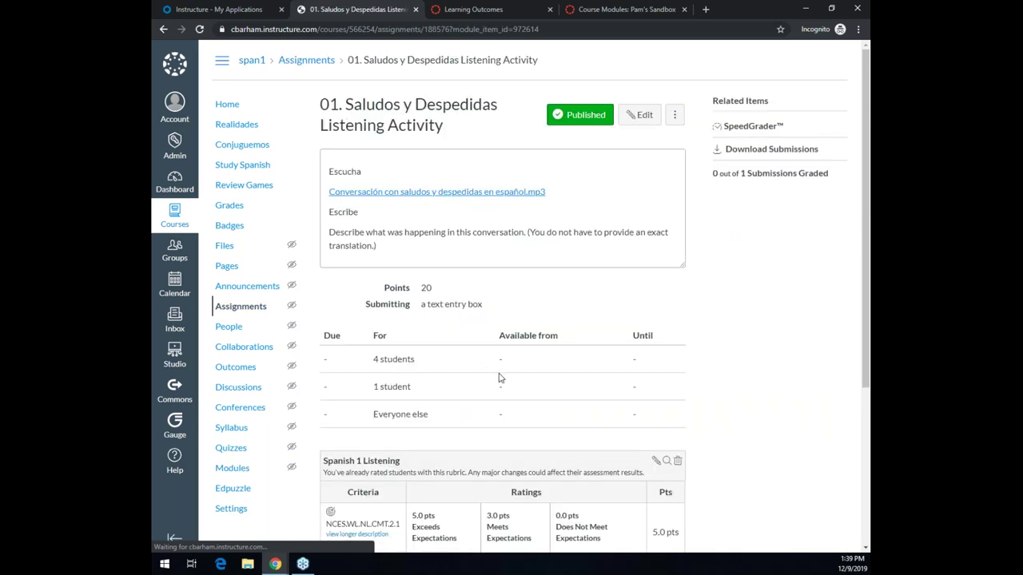
scroll(503, 384, "down", 1)
scroll(504, 384, "down", 3)
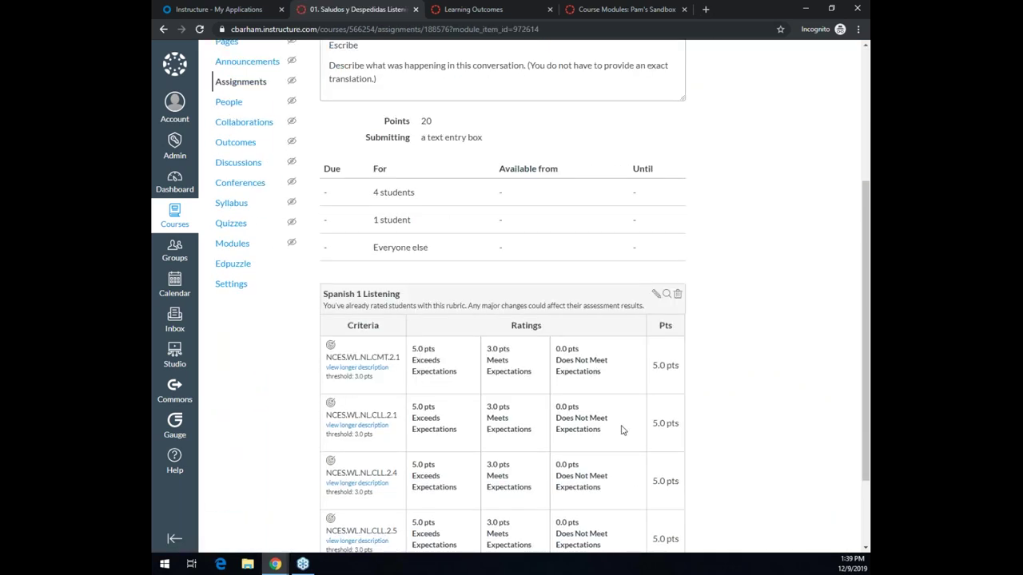
scroll(598, 126, "down", 2)
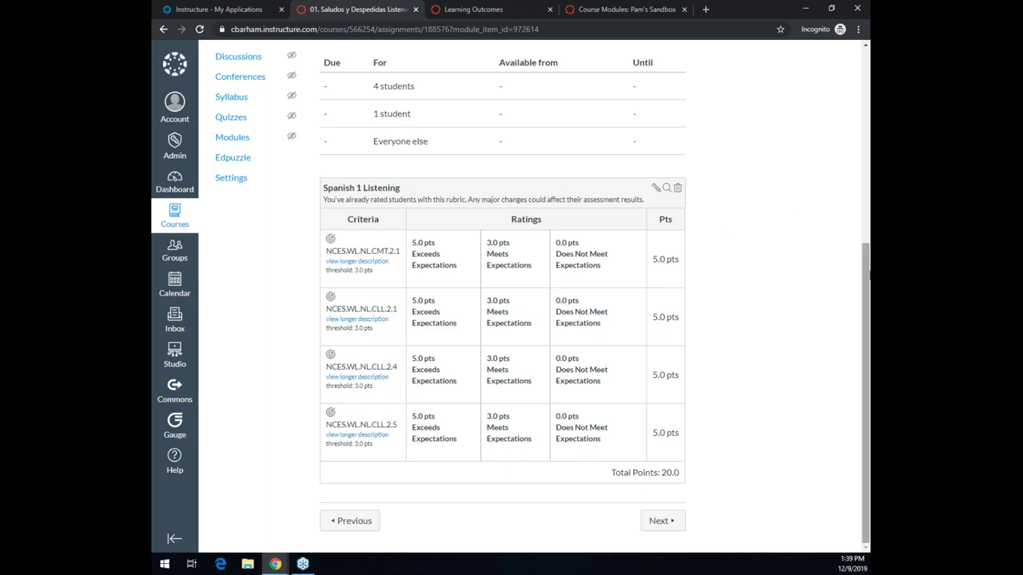
Scroll the Listening Activity assignment back to the top.
scroll(400, 160, "up", 4)
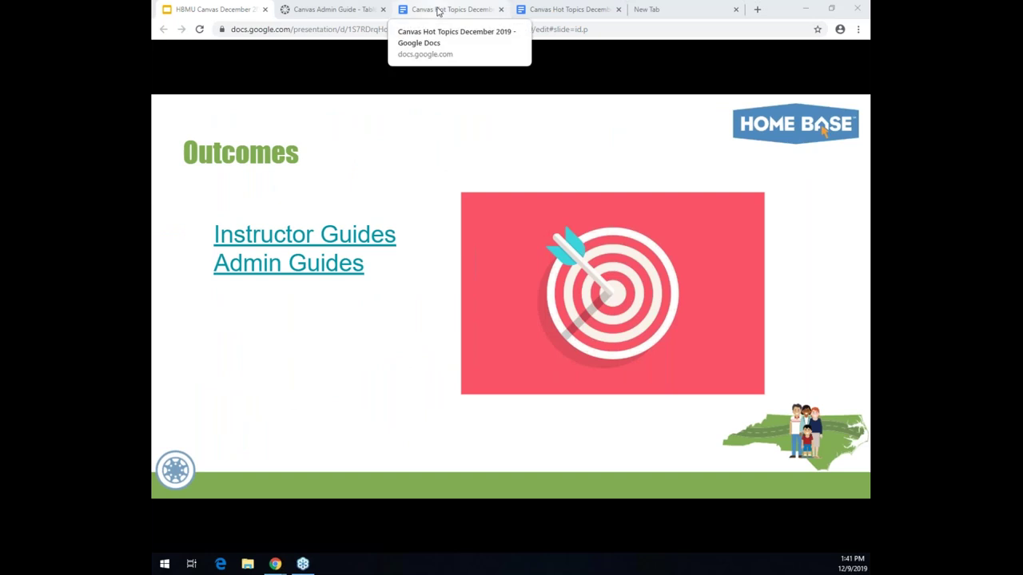
Close the empty new tab, view both Canvas Hot Topics December 2019 documents, then minimise the browser.
left_click(736, 9)
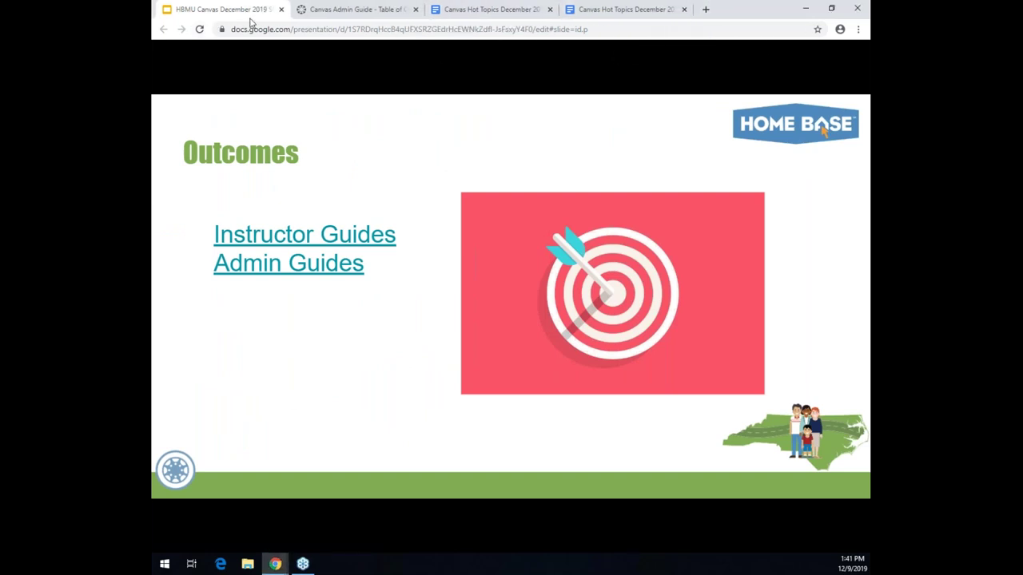
left_click(667, 14)
left_click(504, 11)
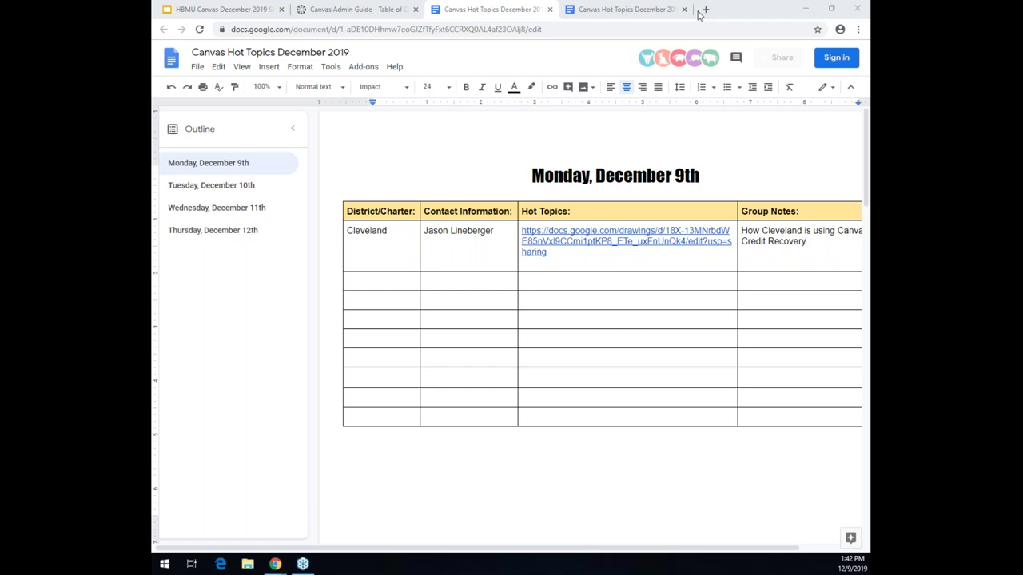
left_click(807, 13)
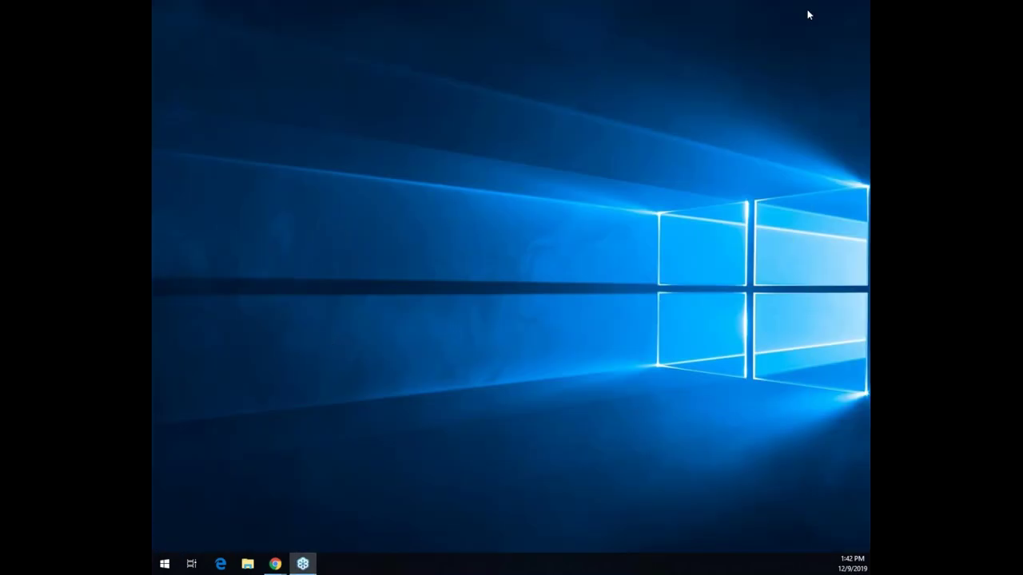
Restore the standards-based grading course window and go to the sandbox account's course list via Admin.
left_click(275, 564)
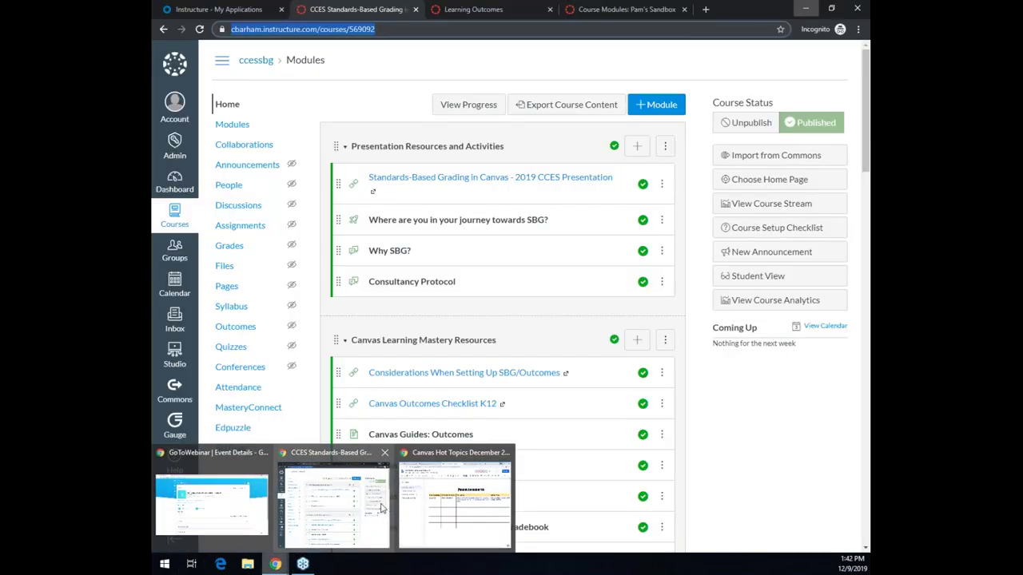
left_click(381, 508)
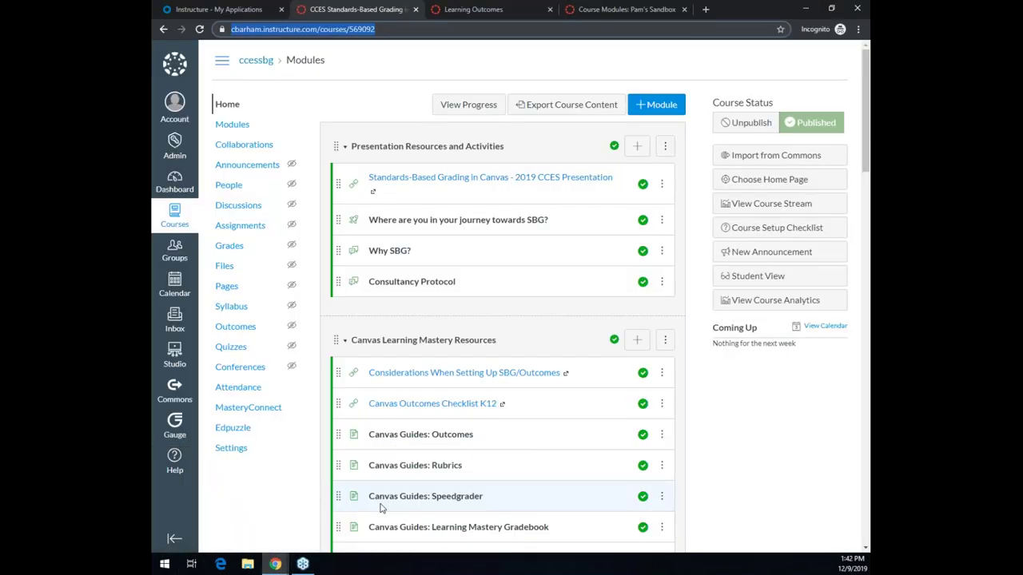
scroll(419, 370, "down", 2)
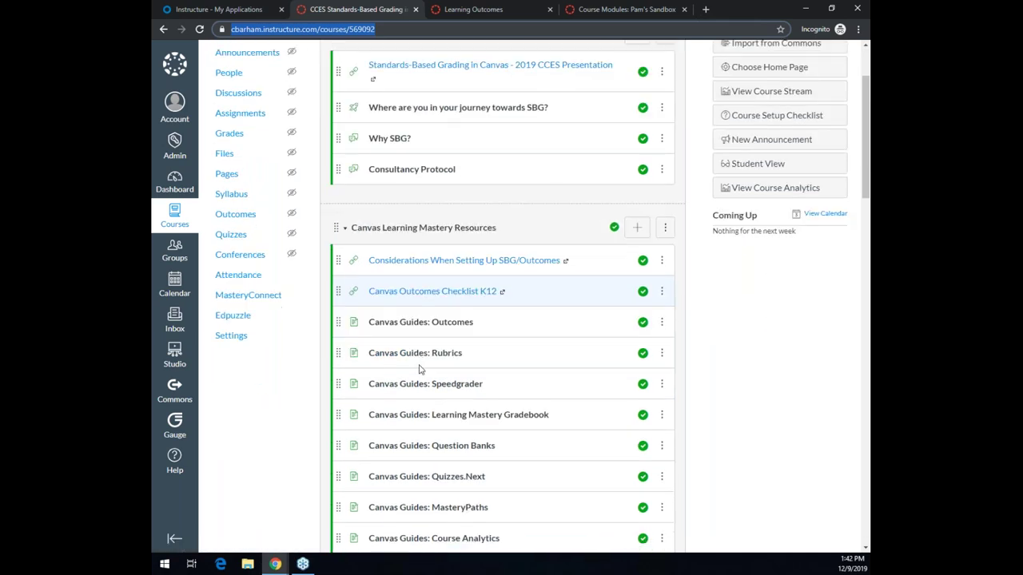
left_click(183, 148)
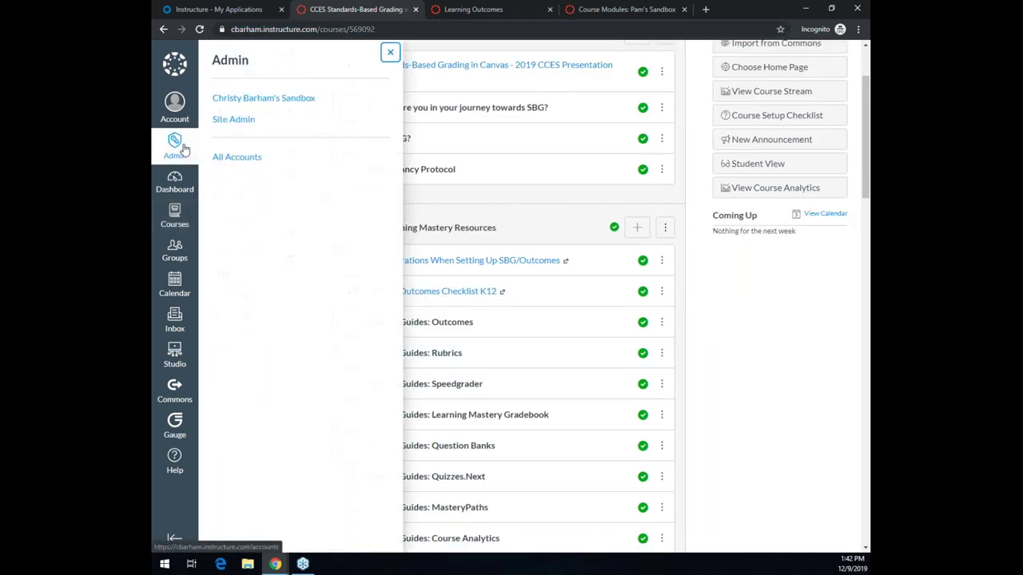
left_click(226, 100)
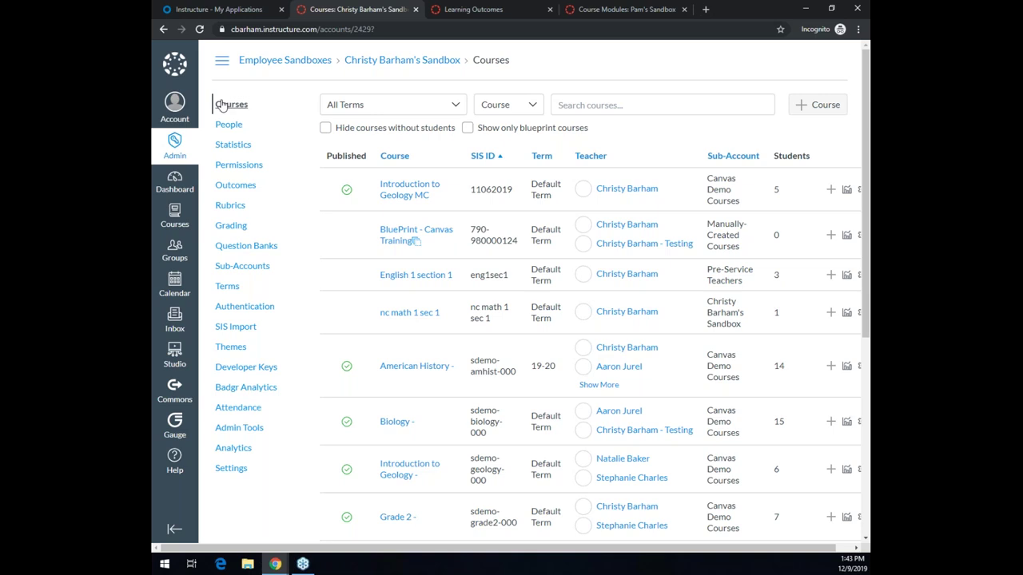
Search the account's courses for 'spanish 1' and open the Spanish 1 course.
left_click(616, 110)
type("spanish ")
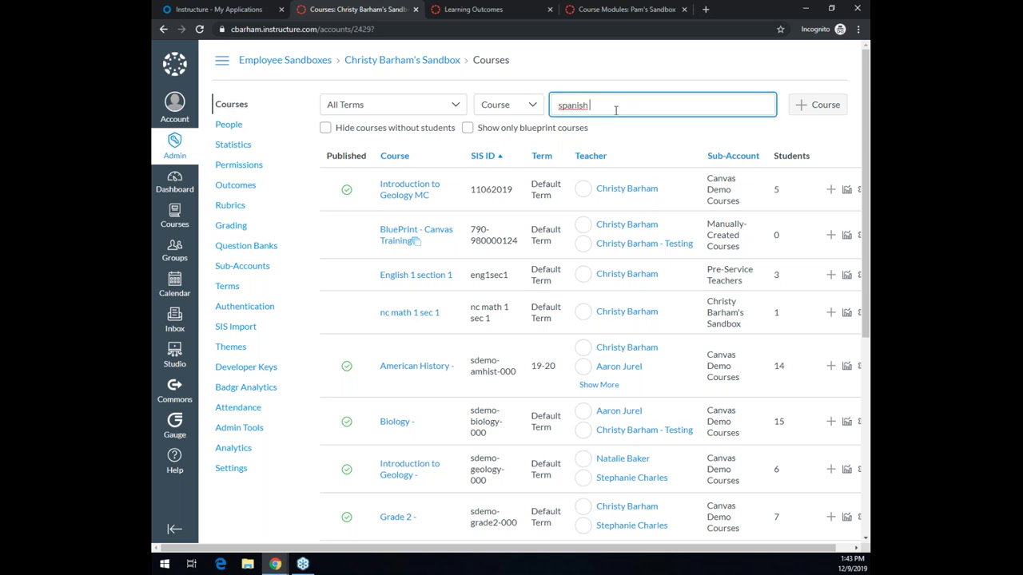
type("1")
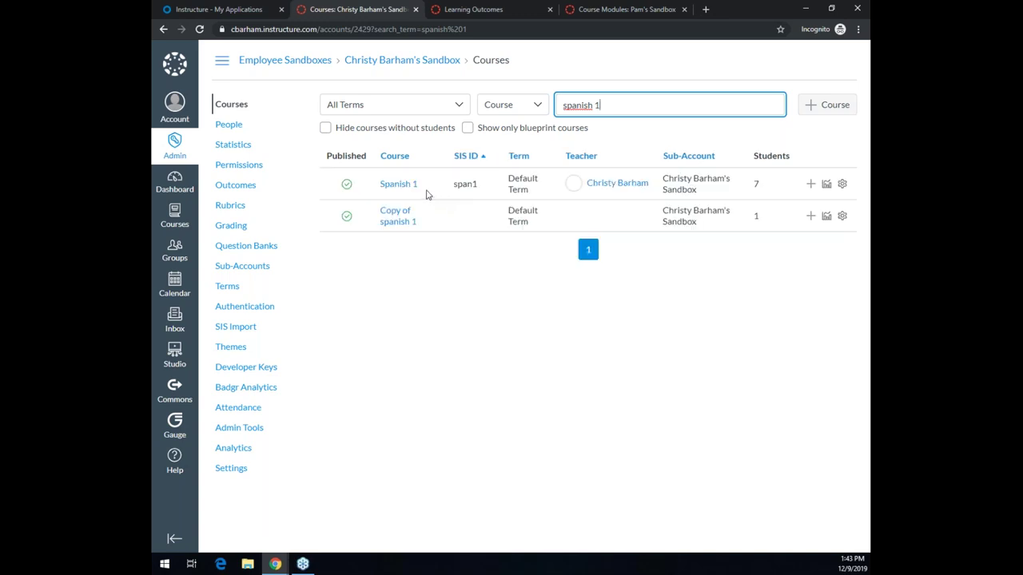
left_click(406, 185)
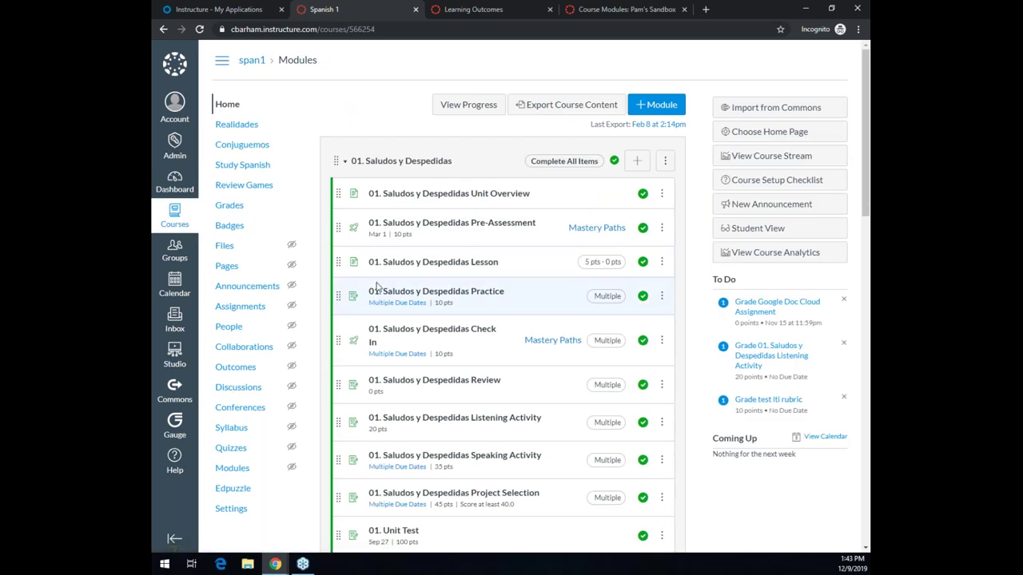
Go from the Spanish 1 Outcomes page to its Quizzes list and show the extra quiz options.
left_click(244, 367)
left_click(228, 450)
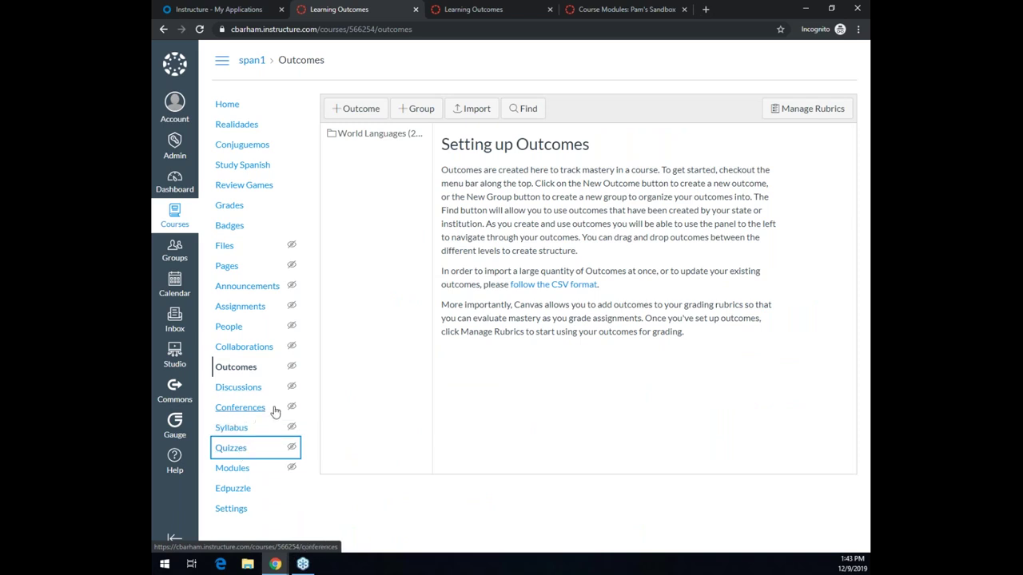
left_click(243, 453)
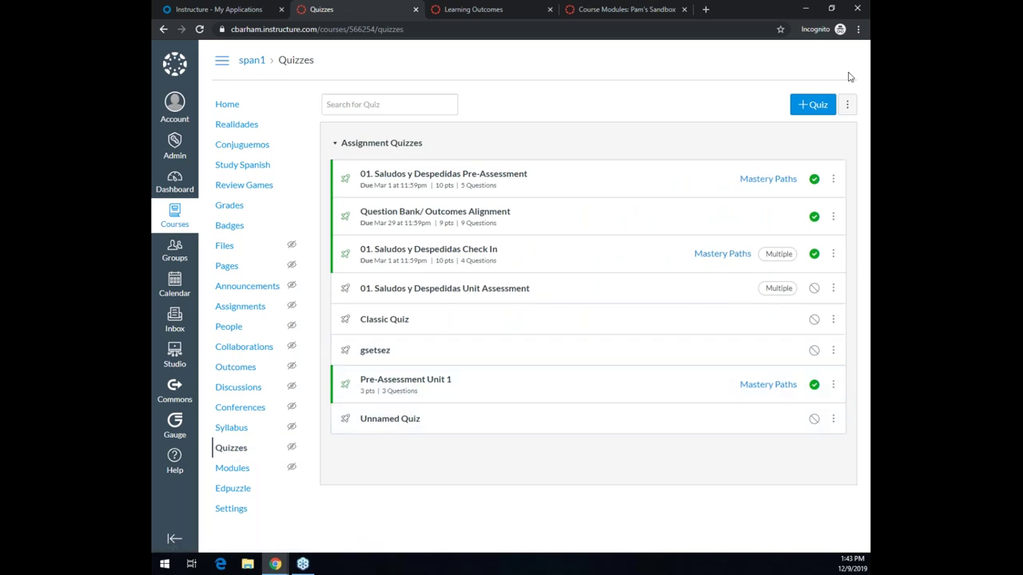
left_click(848, 105)
Copy the first Unfiled question into the Saludos y Despedidas bank, then begin a new question there.
left_click(799, 139)
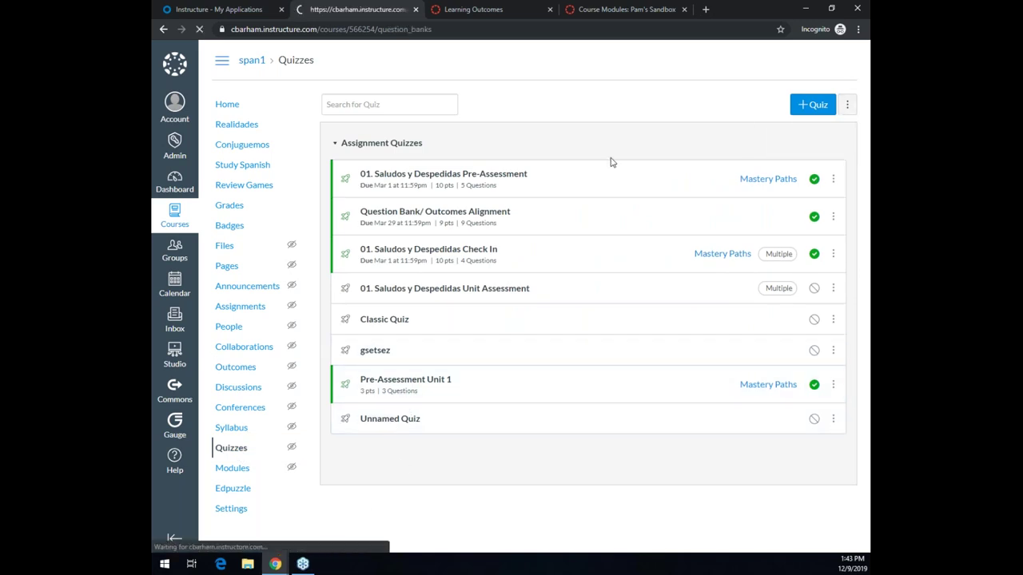
left_click(362, 284)
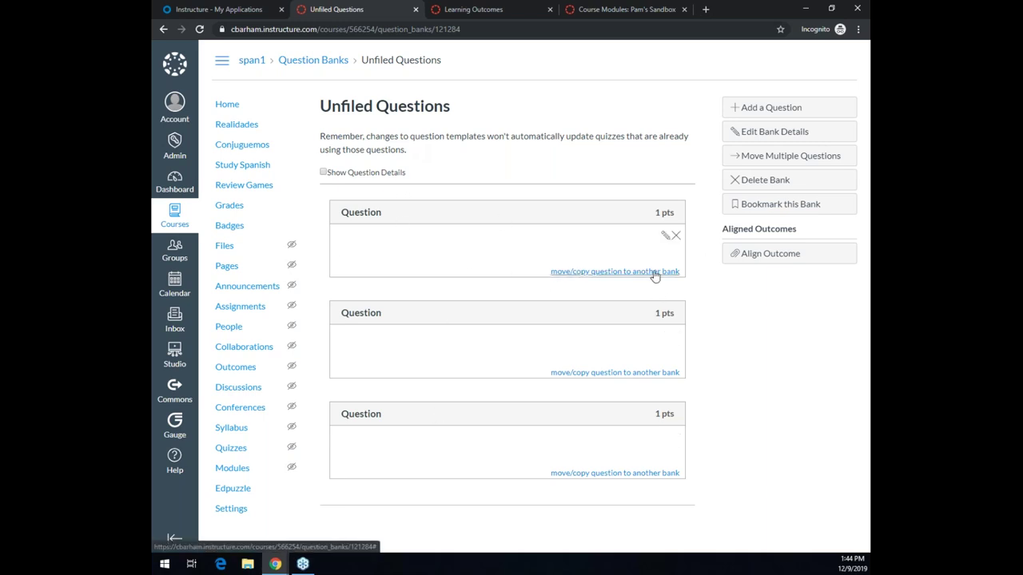
left_click(655, 273)
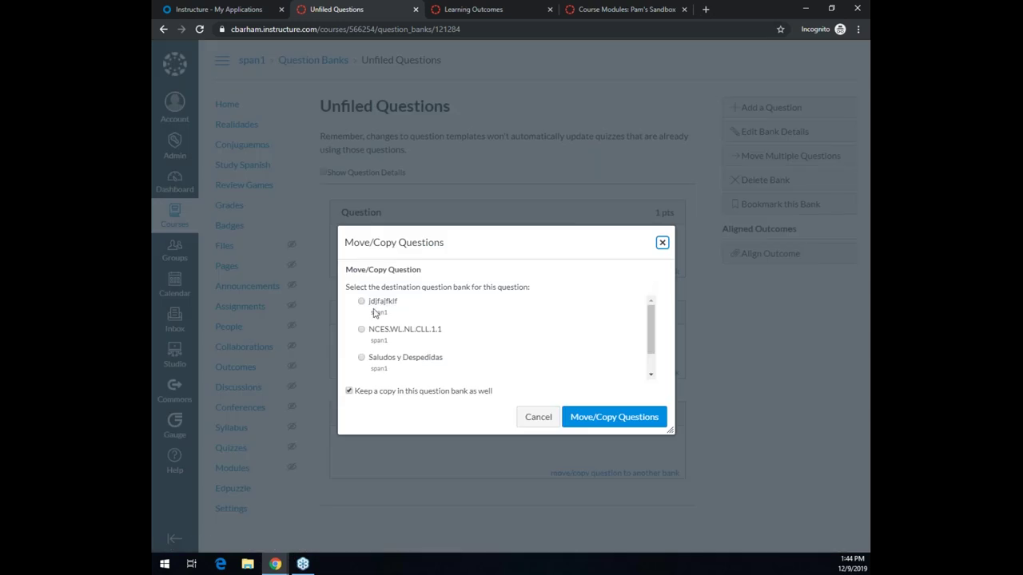
left_click(362, 358)
left_click(656, 420)
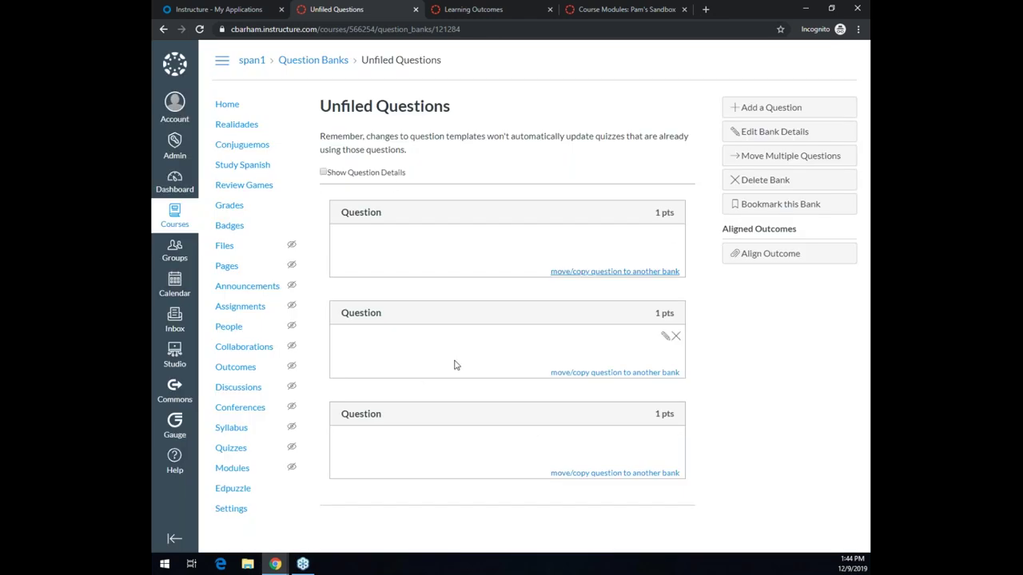
left_click(800, 108)
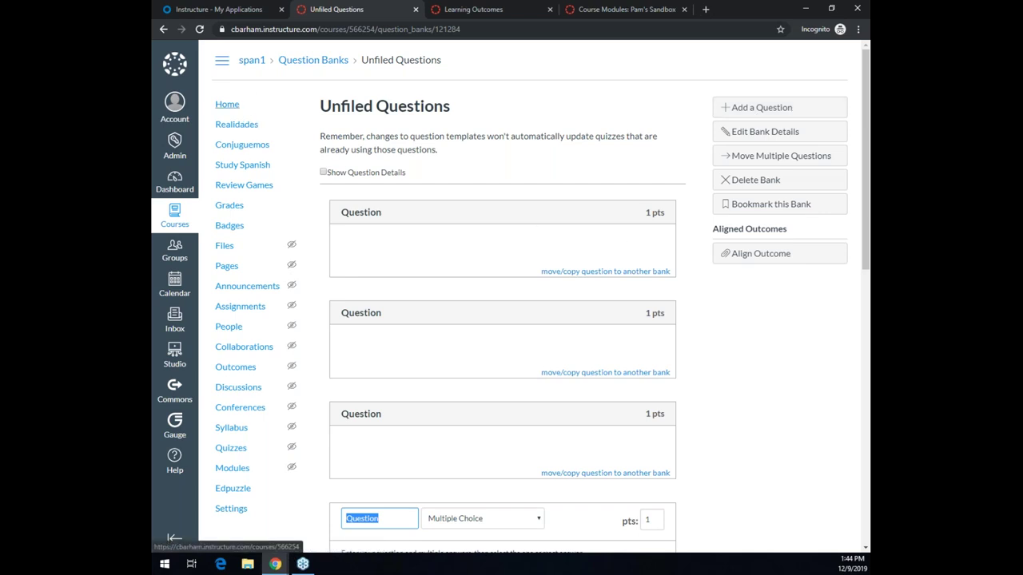
Create a new question bank named 'fsjkljlk;df' in Spanish 1.
left_click(344, 61)
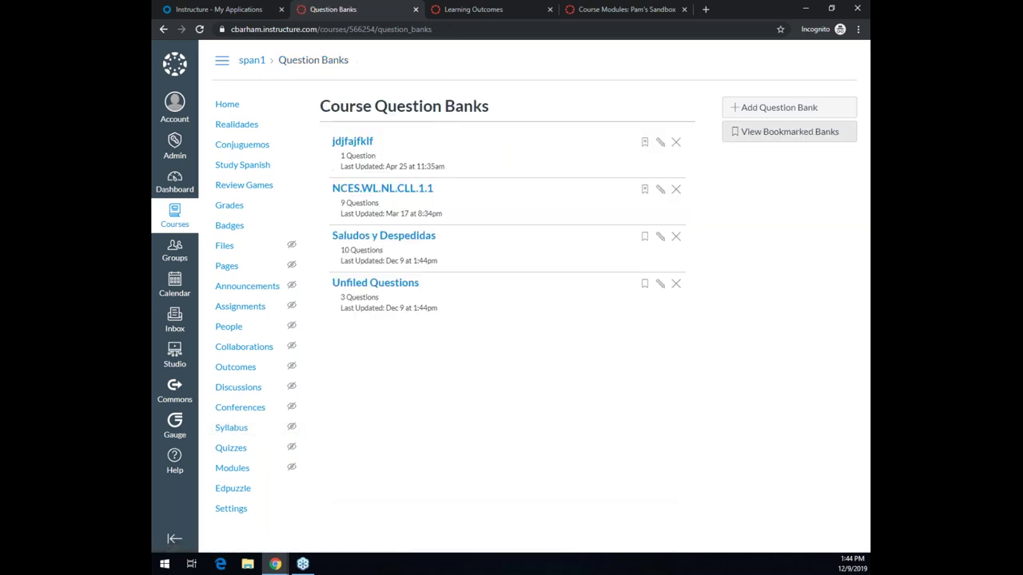
left_click(831, 116)
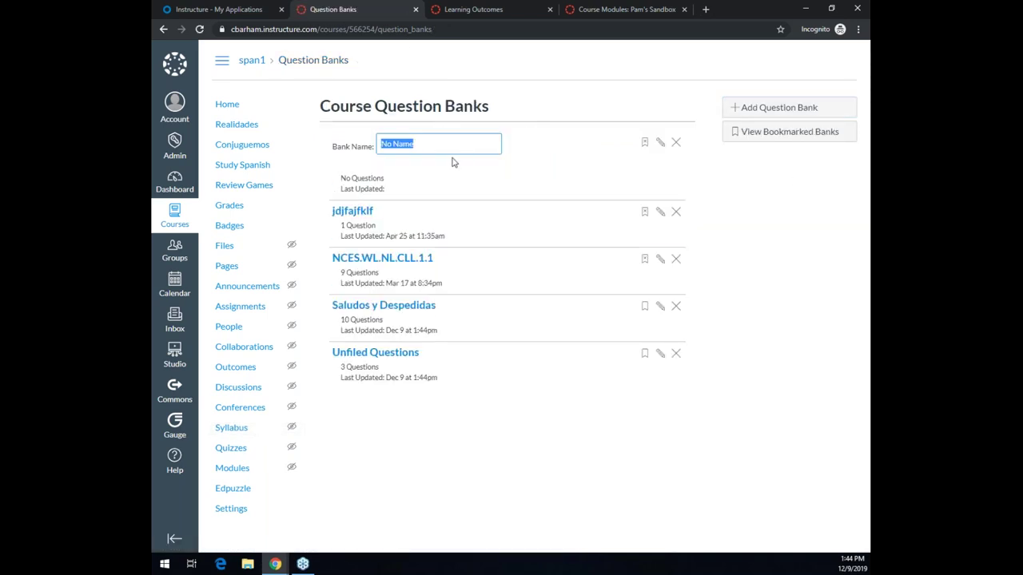
type("fsjkljlk;df")
key("Return")
Open the new bank, start then discard a question, and open Quizzes.Next Demo from Assignments.
left_click(331, 141)
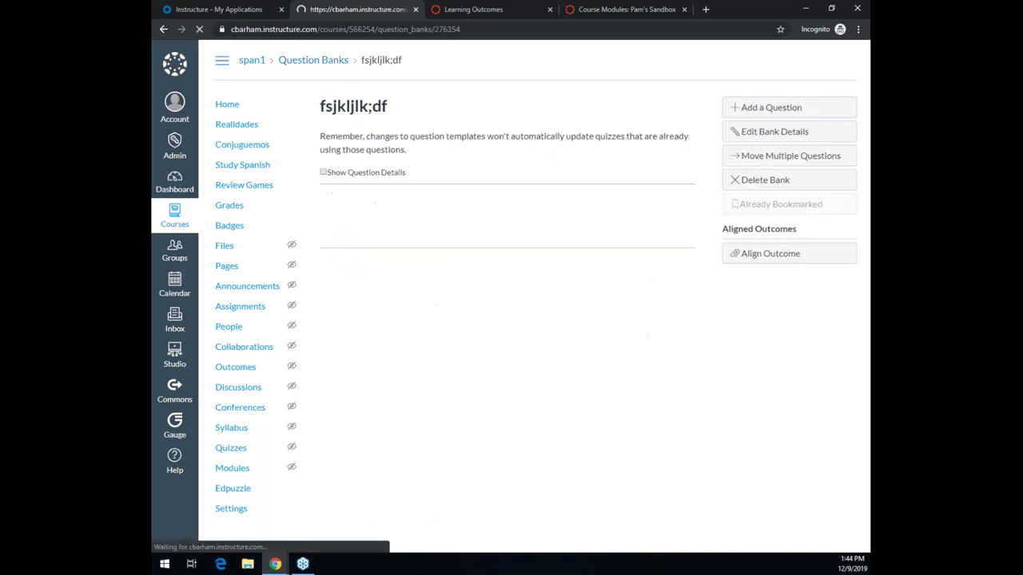
left_click(771, 107)
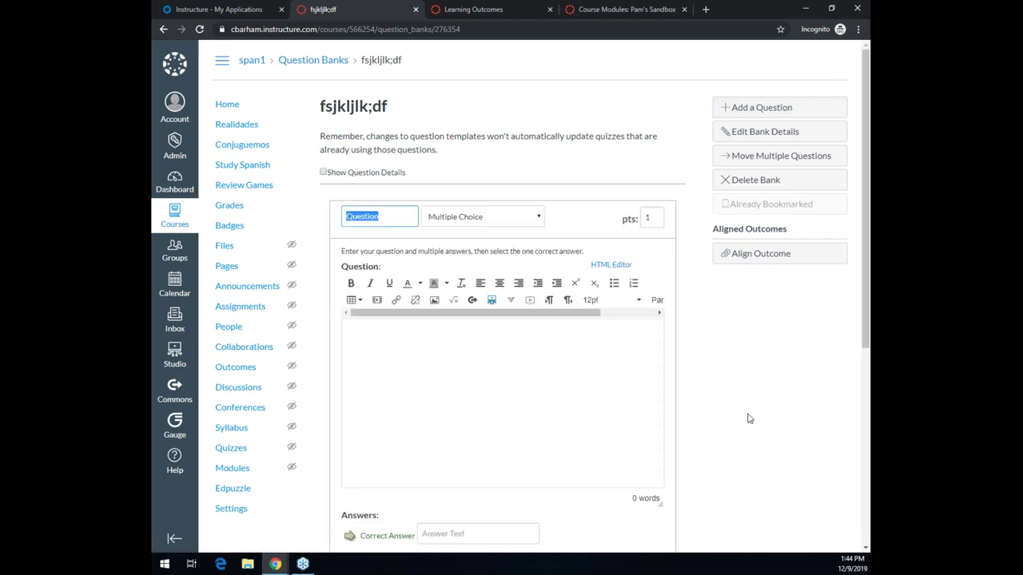
scroll(761, 445, "down", 4)
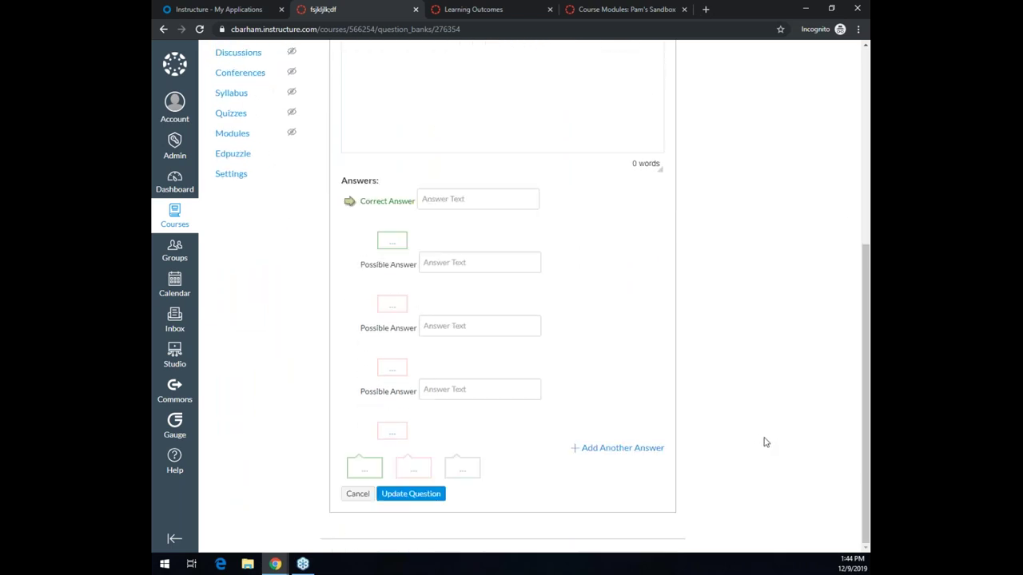
left_click(357, 494)
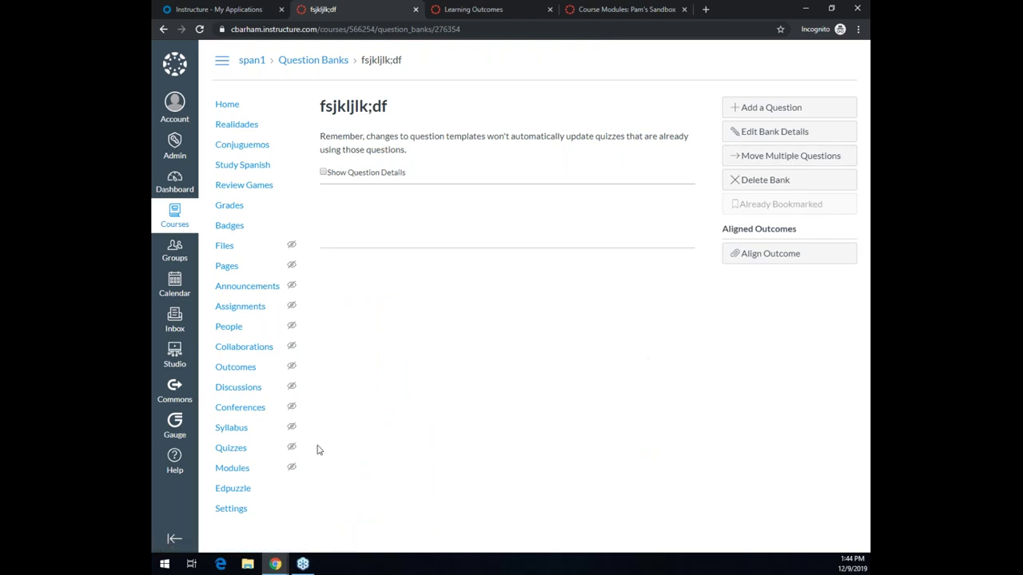
left_click(244, 306)
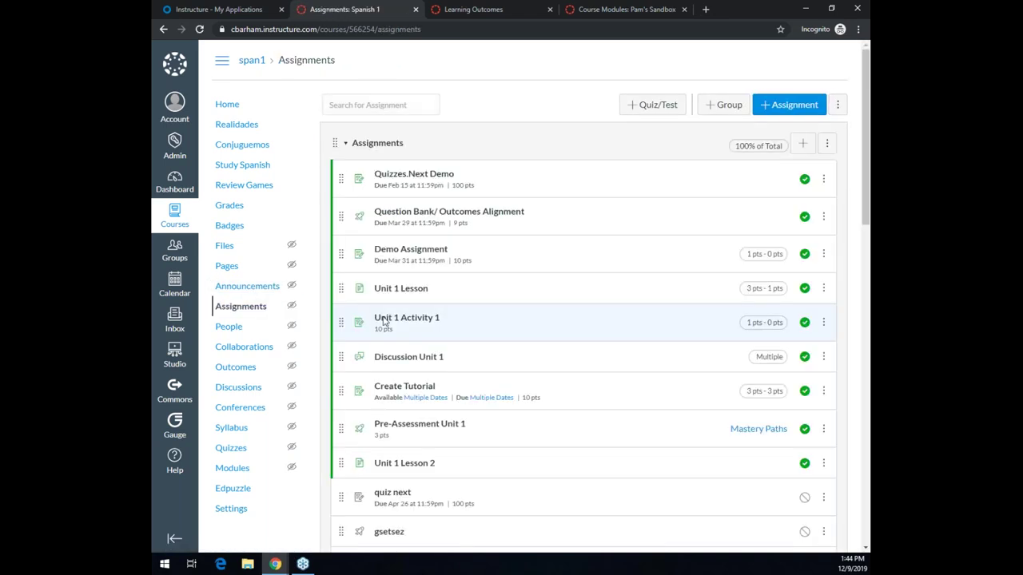
left_click(428, 181)
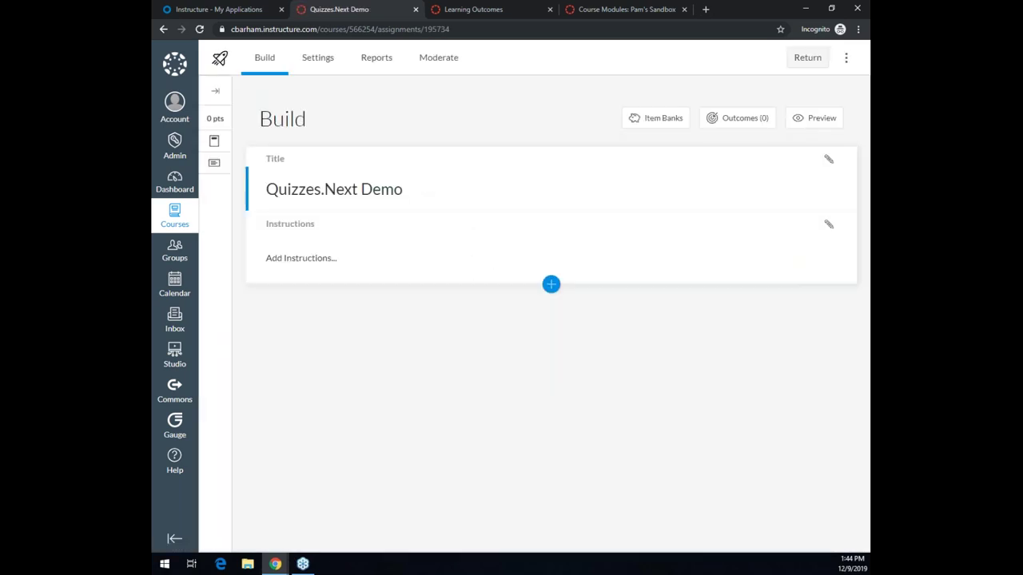
Share the 1.01 item bank with a teacher found by searching their name.
left_click(660, 118)
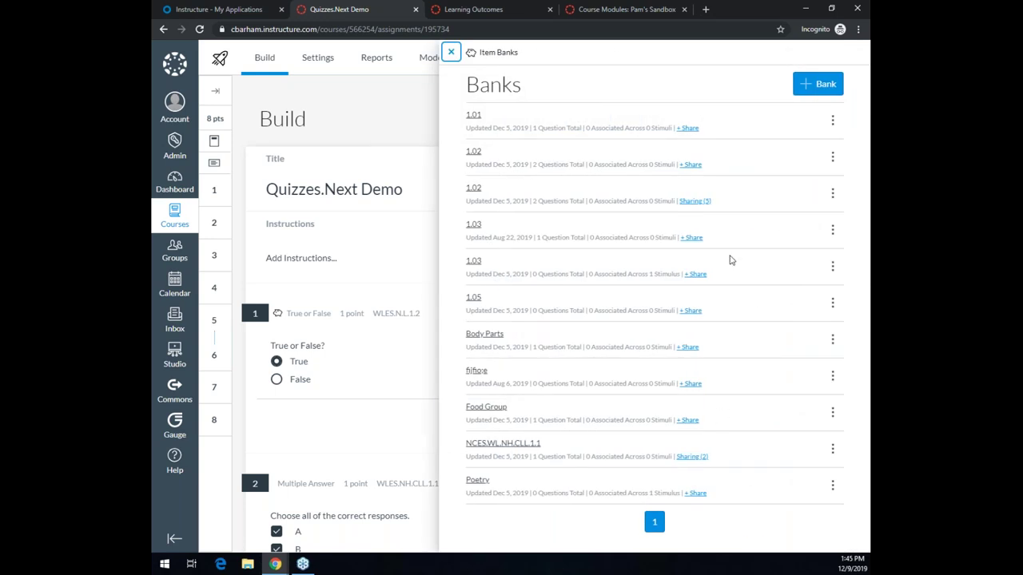
left_click(689, 128)
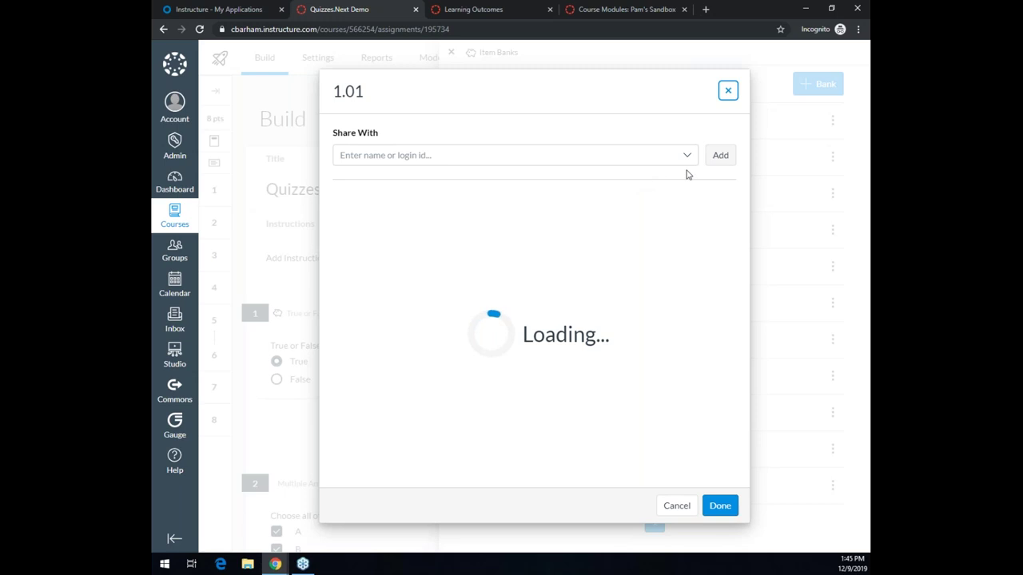
left_click(654, 152)
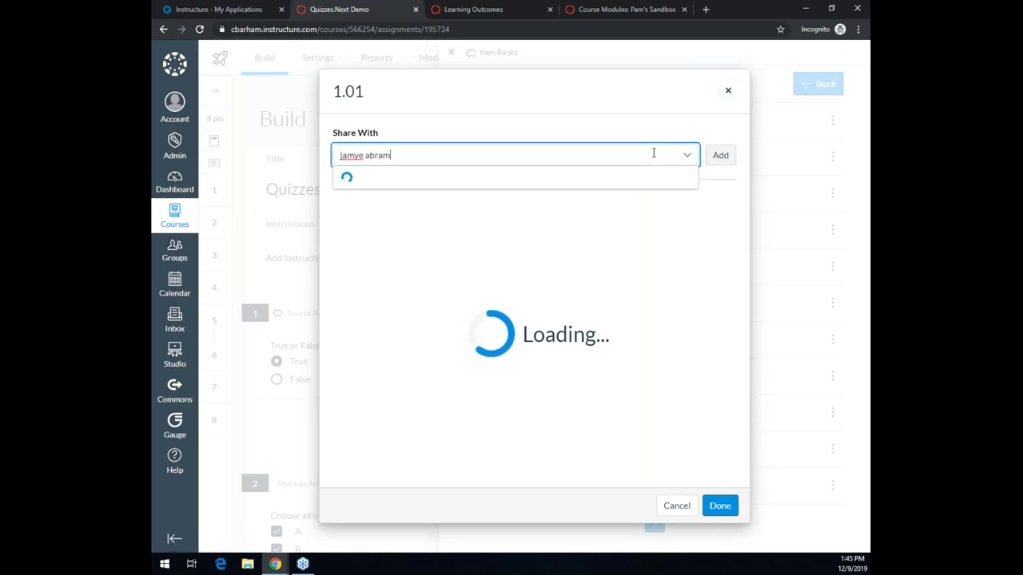
left_click(583, 176)
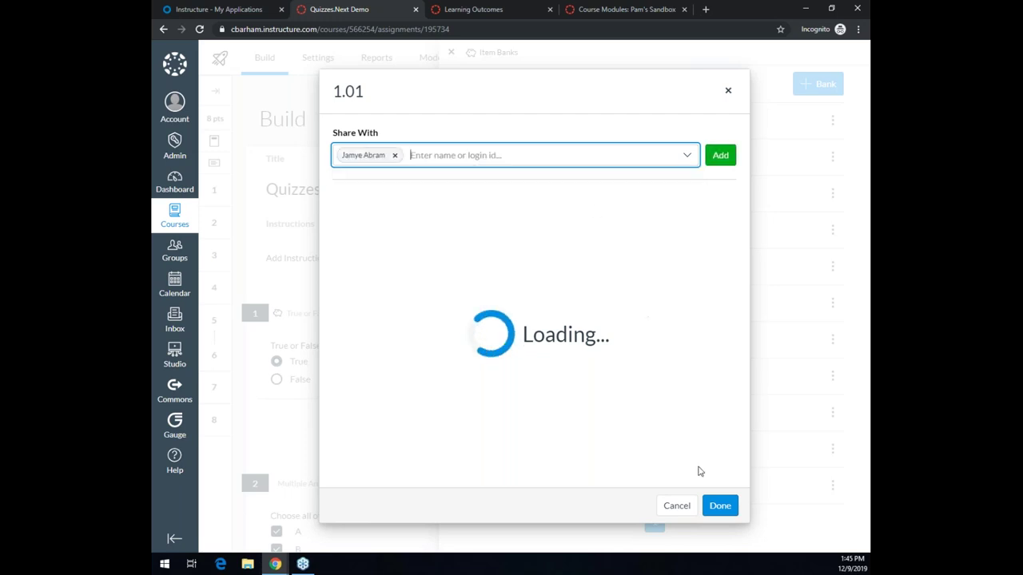
left_click(719, 505)
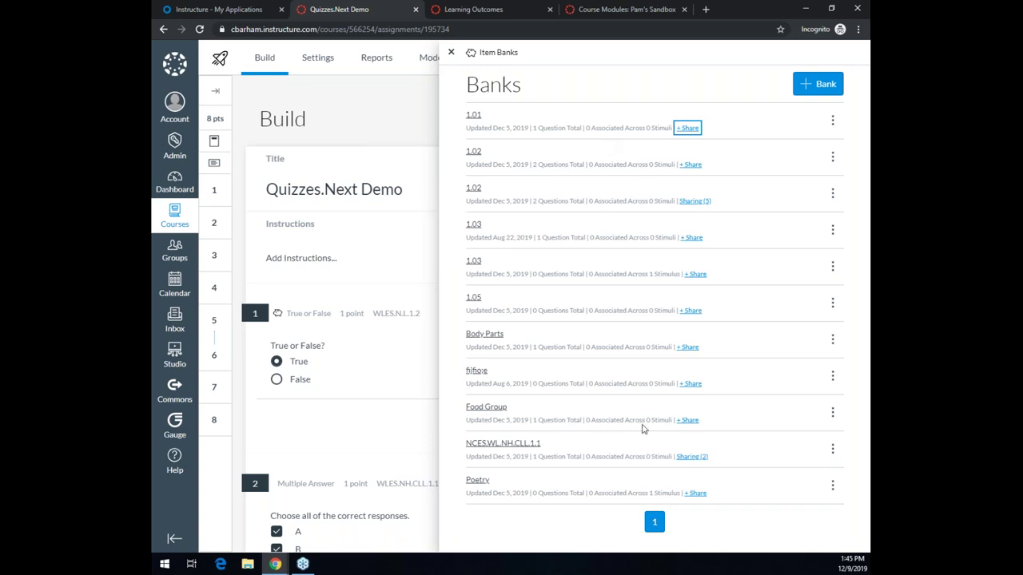
Add all NCES.WL.NH.CLL.1.1 bank questions to the quiz, bringing it to nine questions and 9 points.
left_click(528, 445)
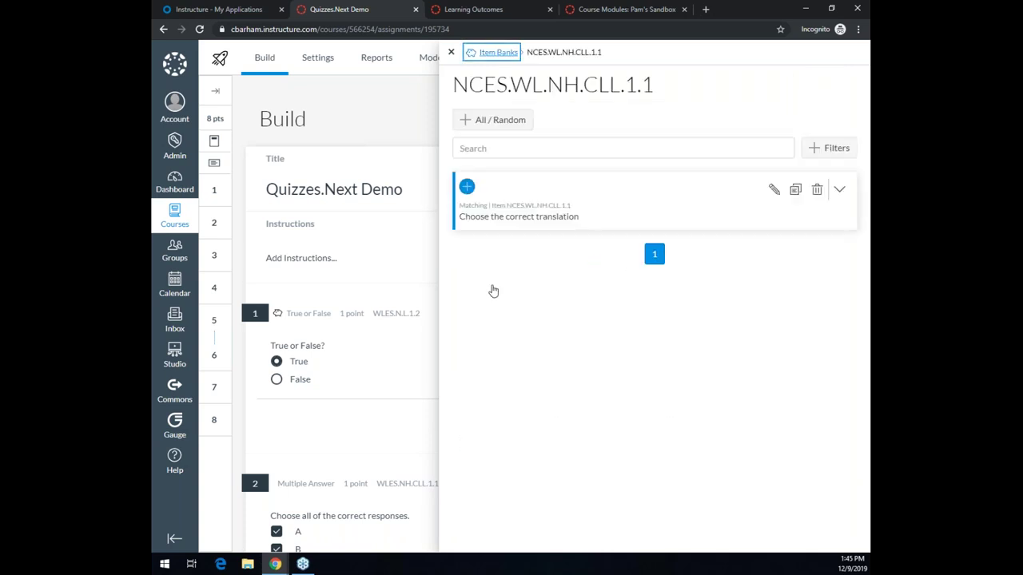
left_click(526, 122)
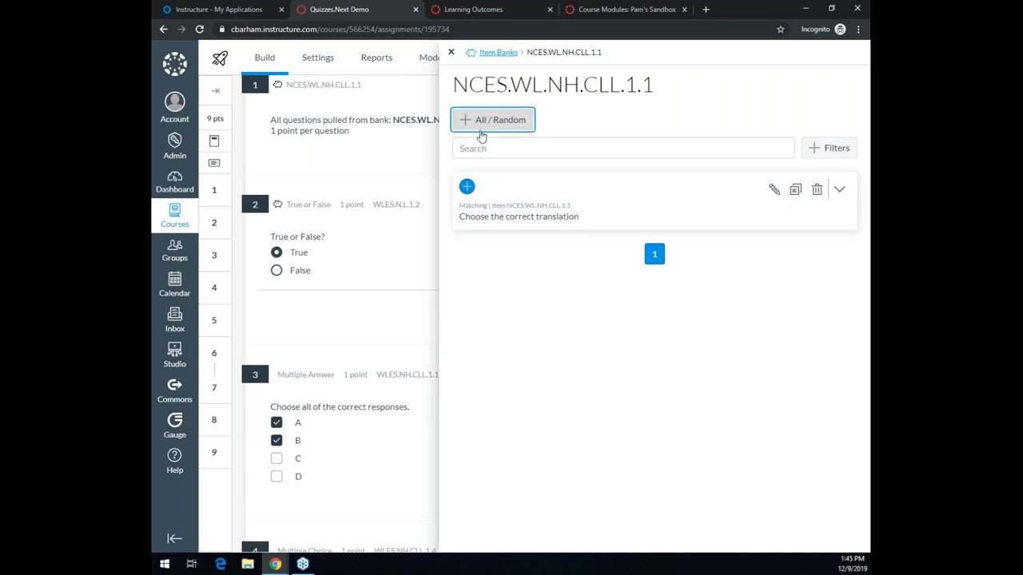
left_click(452, 53)
left_click_drag(867, 204, 867, 532)
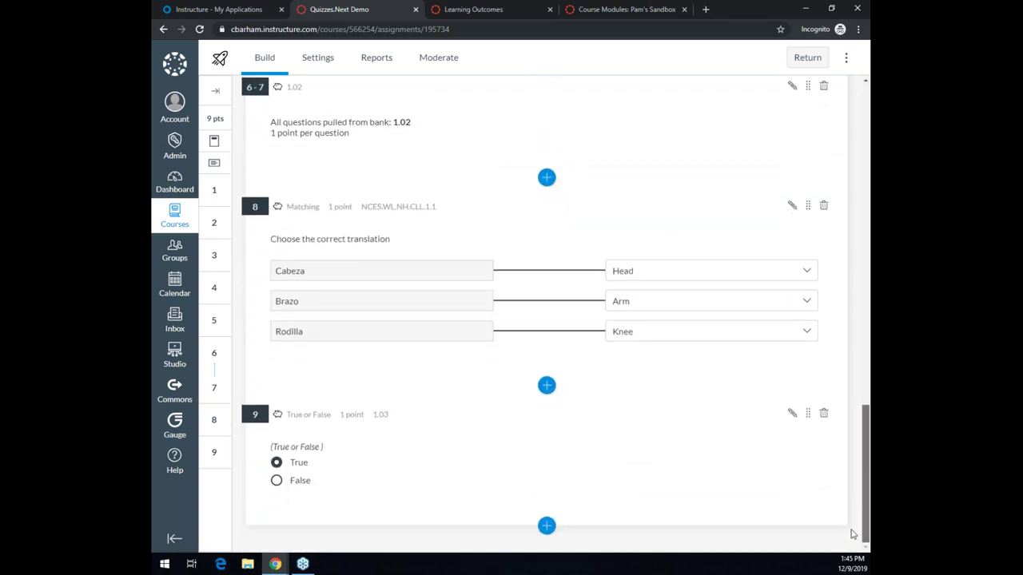
left_click(863, 237)
left_click_drag(863, 238, 842, 142)
left_click(649, 118)
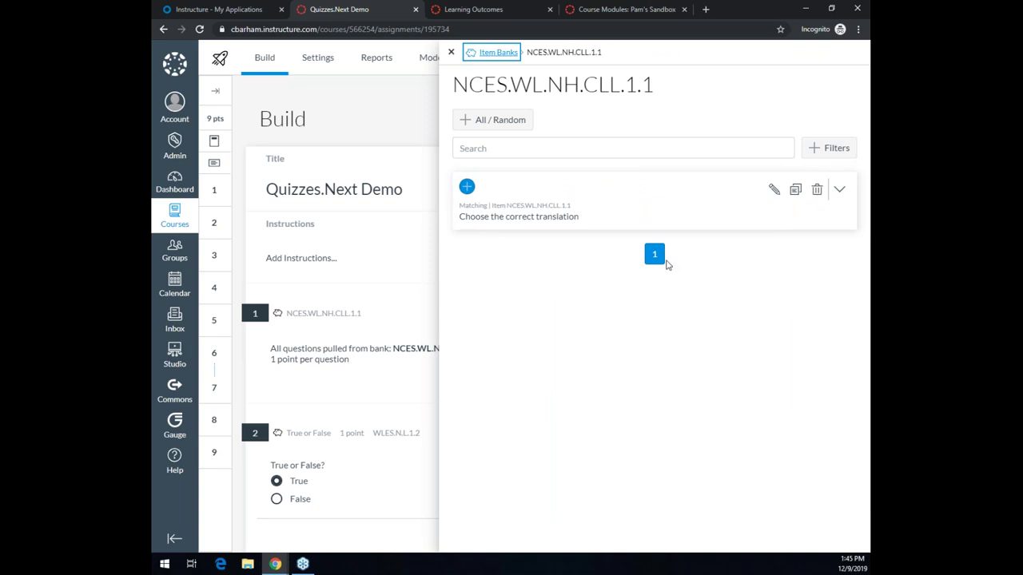
left_click(453, 52)
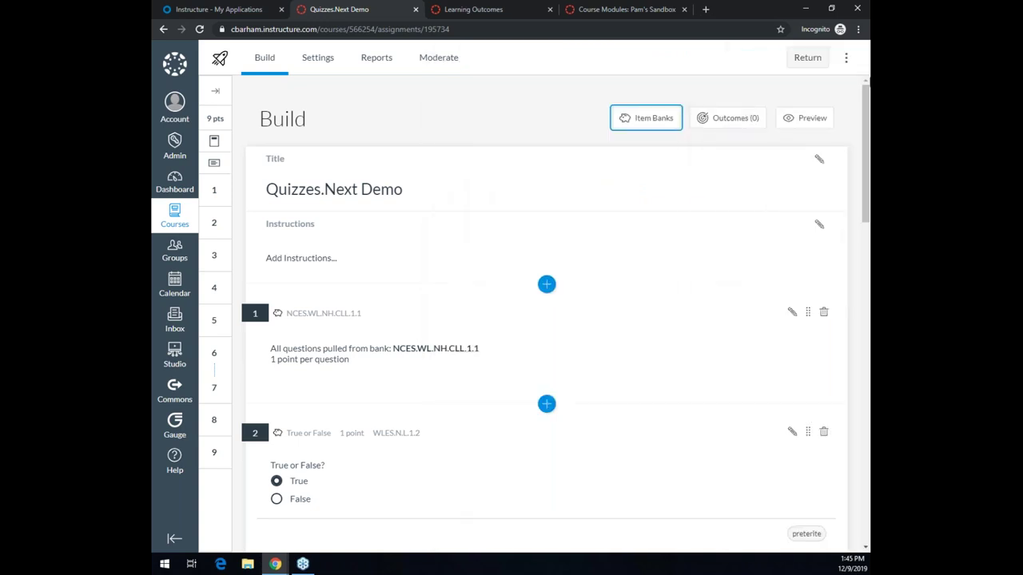
Leave the quiz editor and browse the course Quizzes list, checking Pre-Assessment Unit 1's options.
left_click(809, 59)
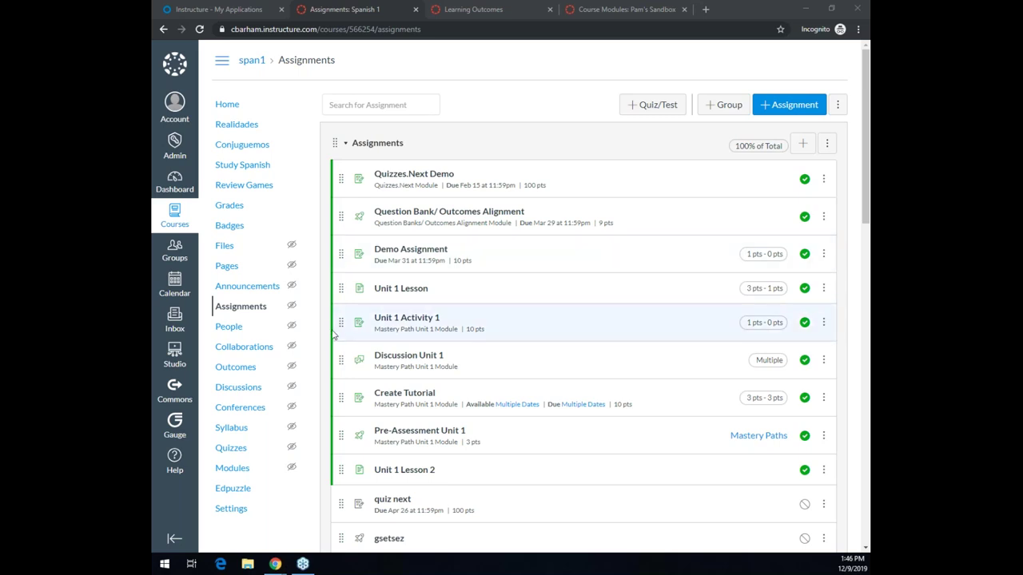
left_click(243, 447)
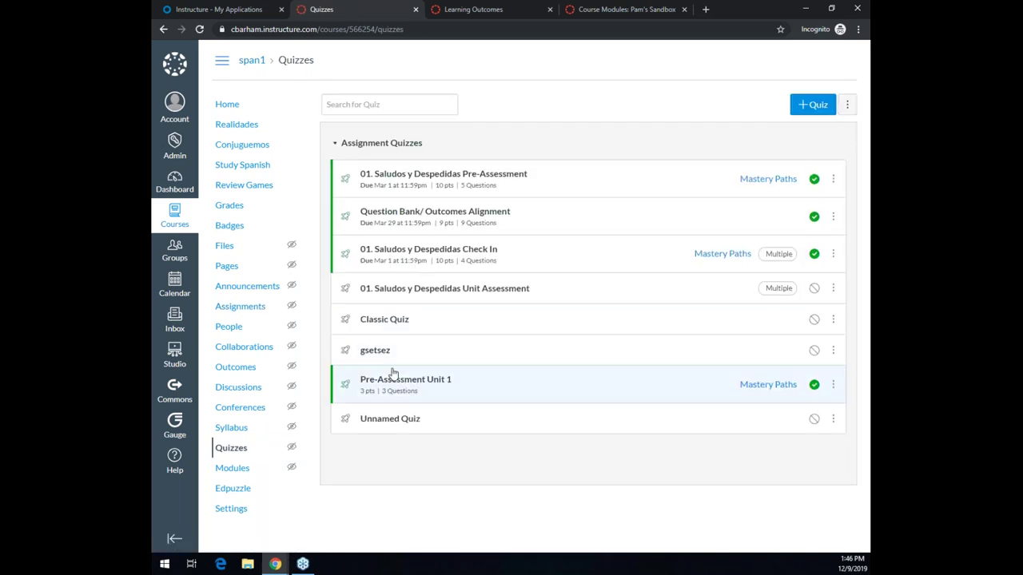
left_click(834, 386)
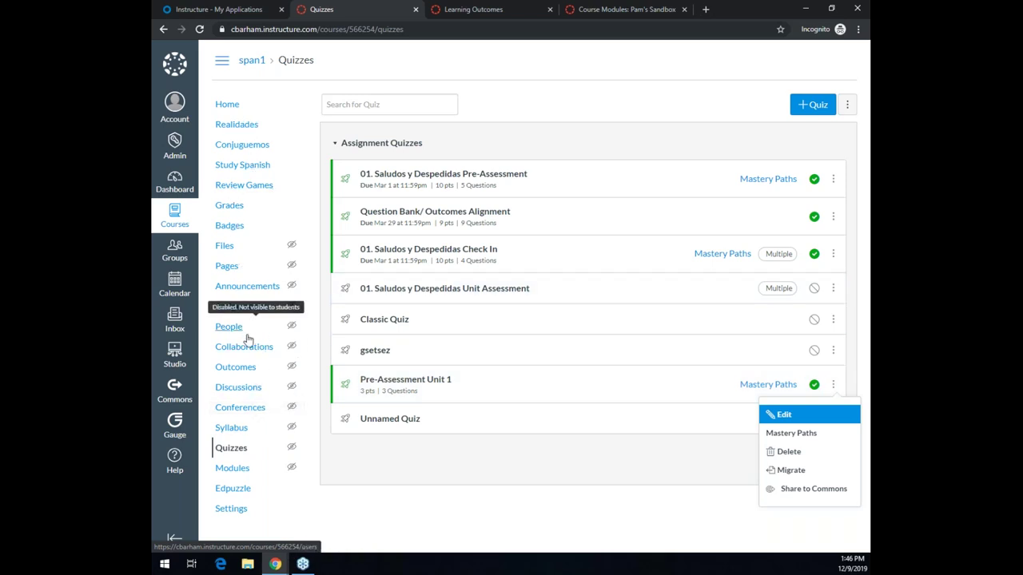
On the Spanish 1 home, view Check In and module menus, then scroll to the Quizzes.Next module.
left_click(229, 107)
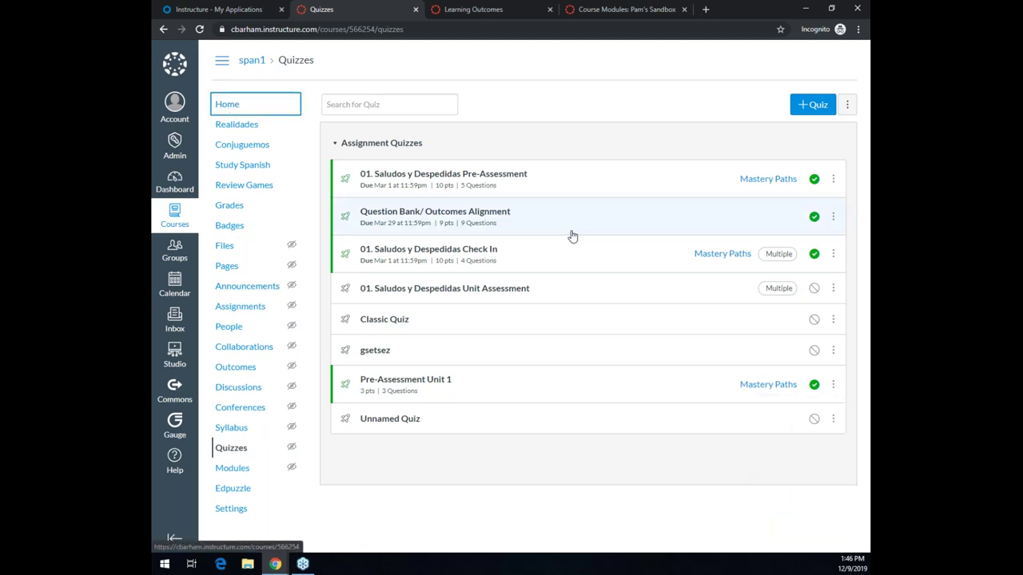
left_click(240, 109)
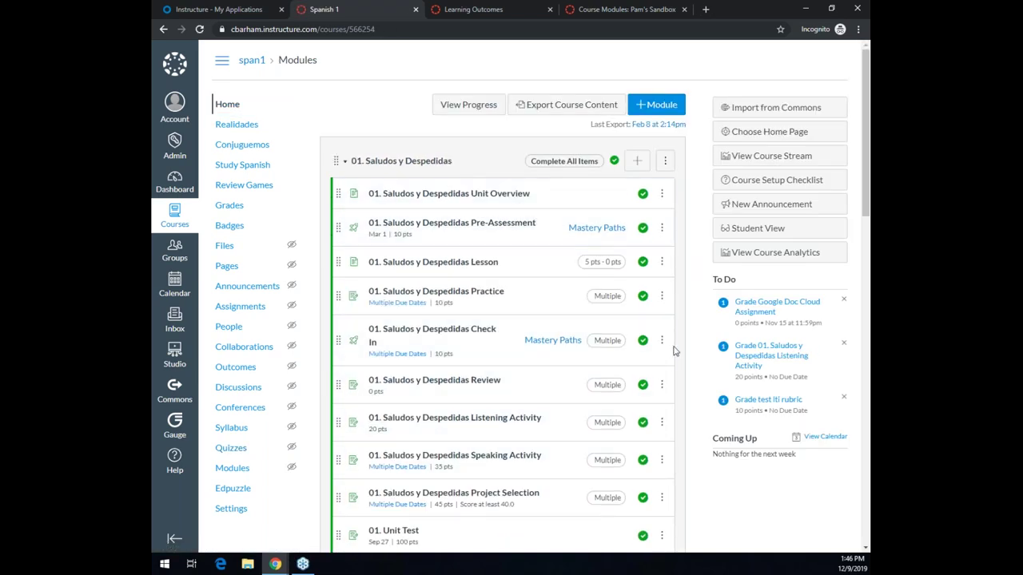
left_click(661, 341)
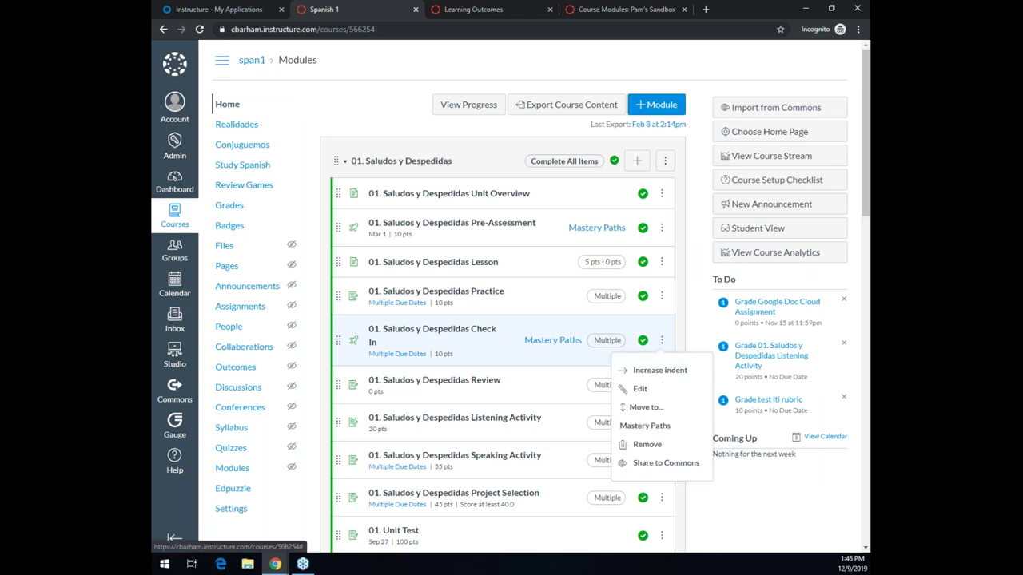
left_click(643, 389)
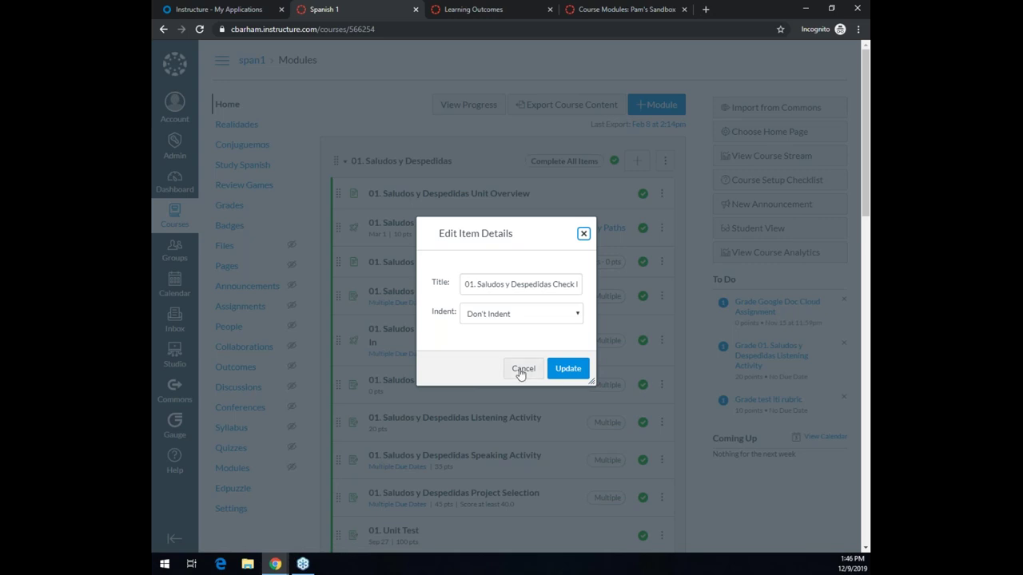
left_click(523, 369)
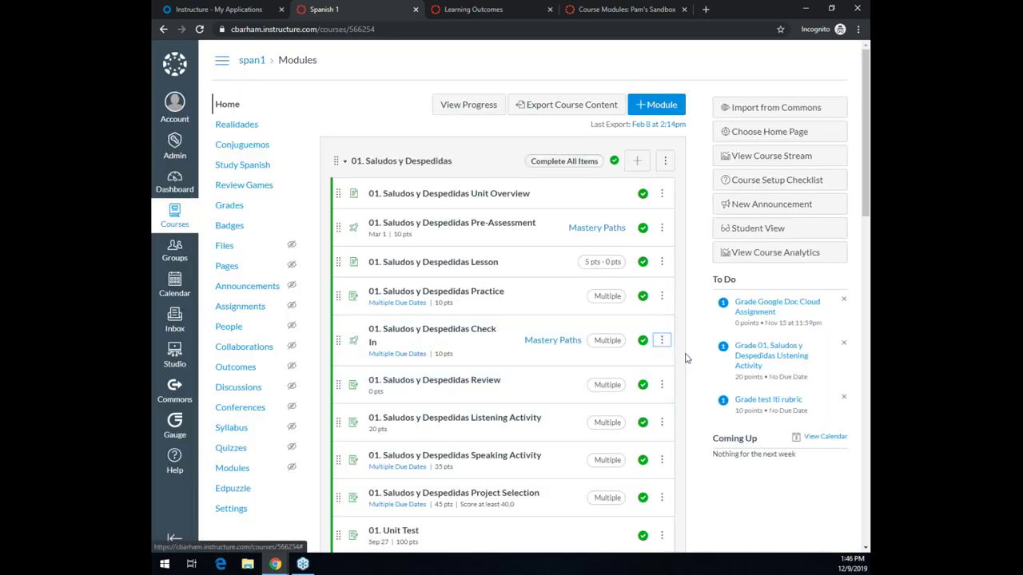
left_click(665, 162)
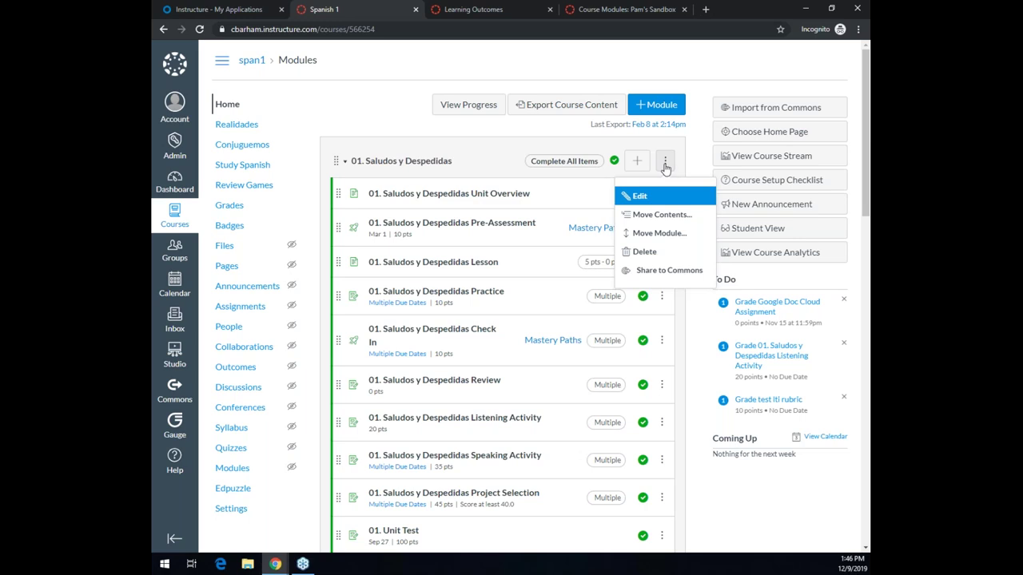
left_click(630, 156)
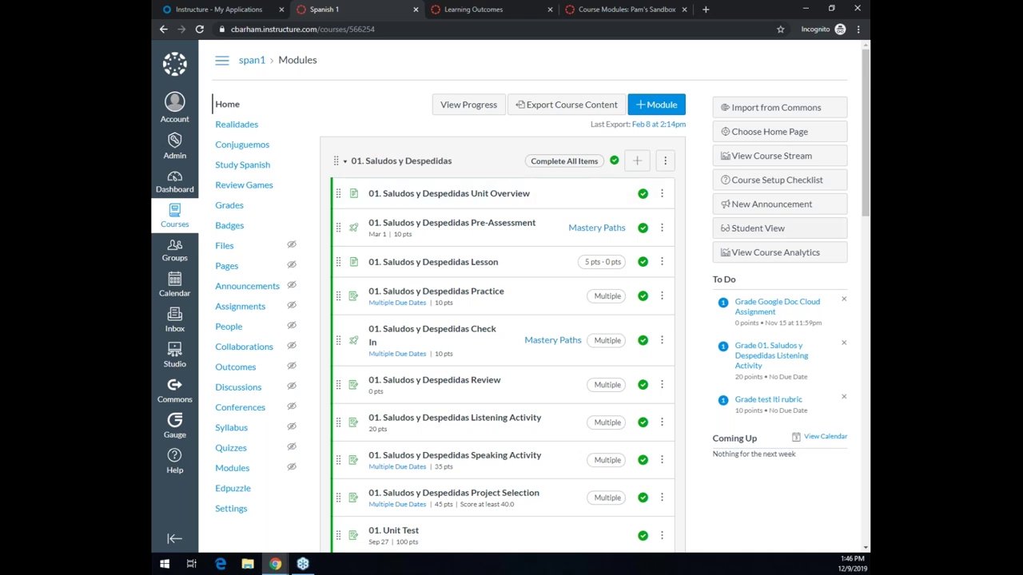
scroll(706, 228, "down", 2)
scroll(702, 231, "down", 1)
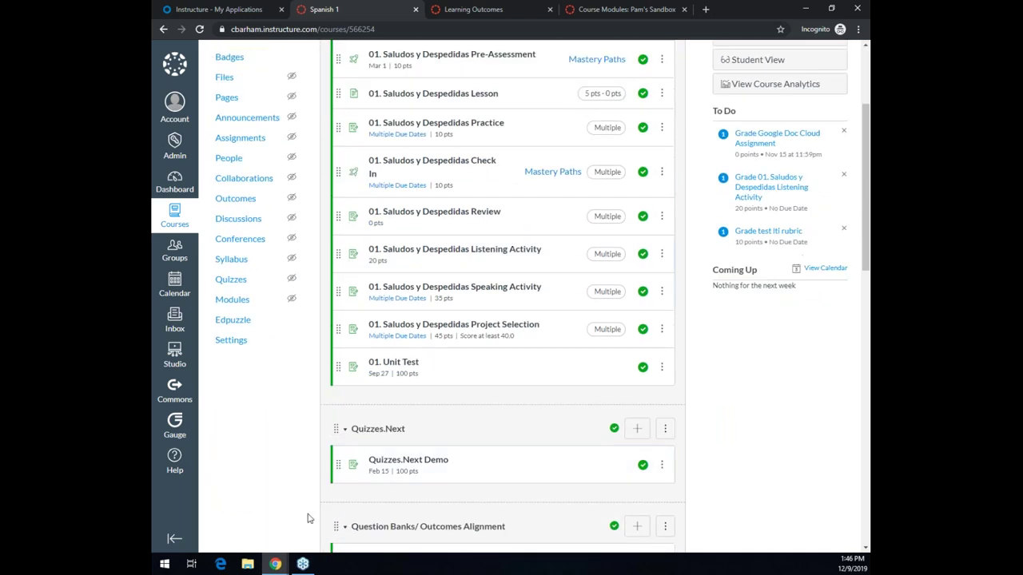
Open Quizzes.Next Demo from Modules and view its Outcomes Analysis report with 5 aligned outcomes.
left_click(404, 461)
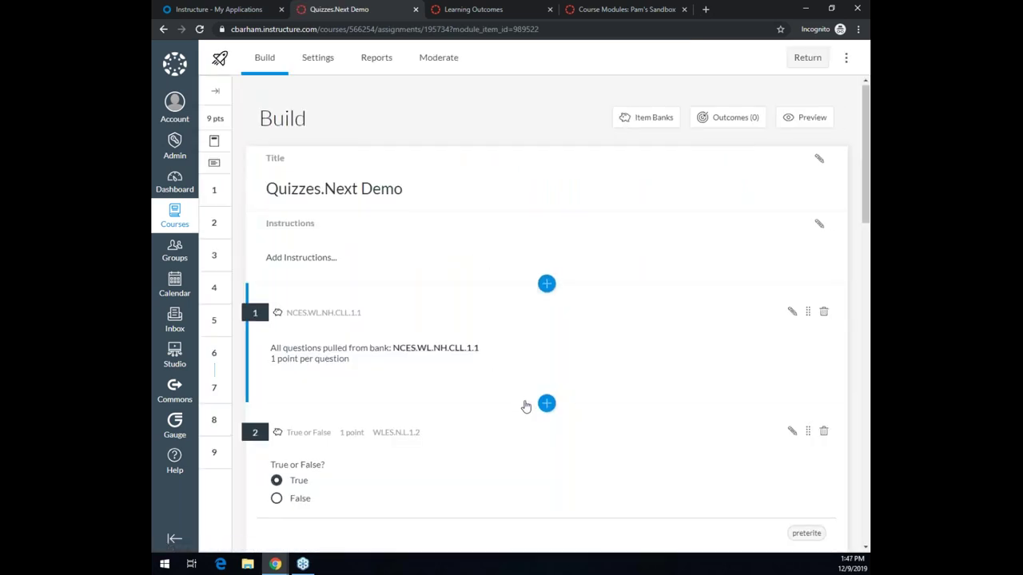
scroll(525, 407, "down", 2)
scroll(439, 452, "down", 2)
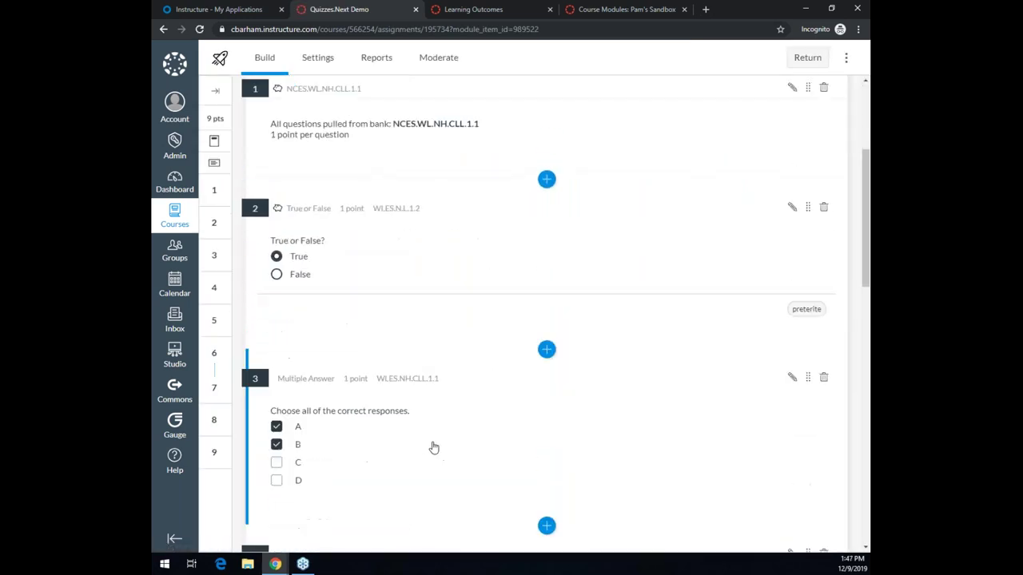
scroll(428, 443, "down", 3)
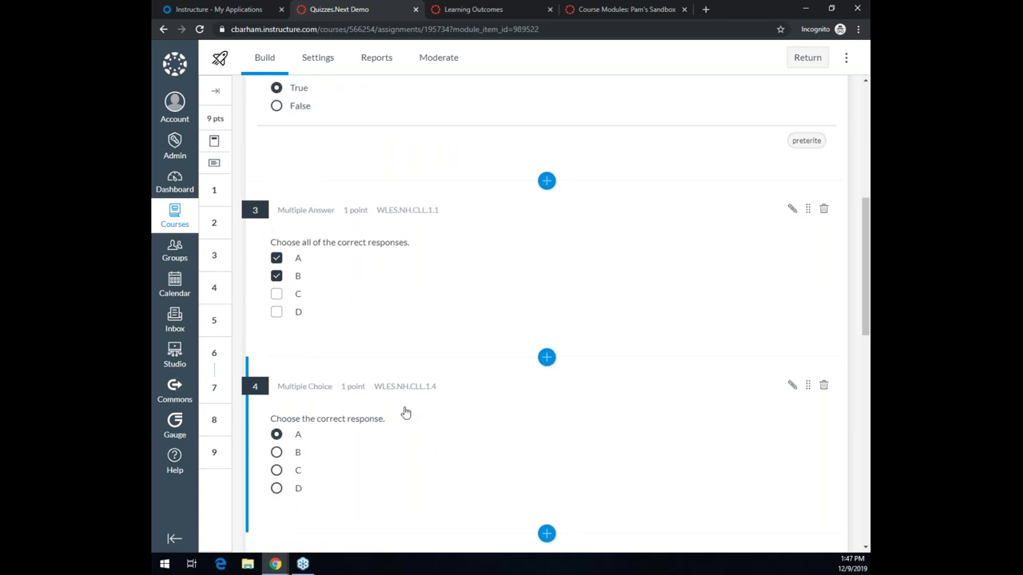
scroll(405, 414, "down", 3)
scroll(376, 340, "up", 1)
scroll(361, 325, "up", 6)
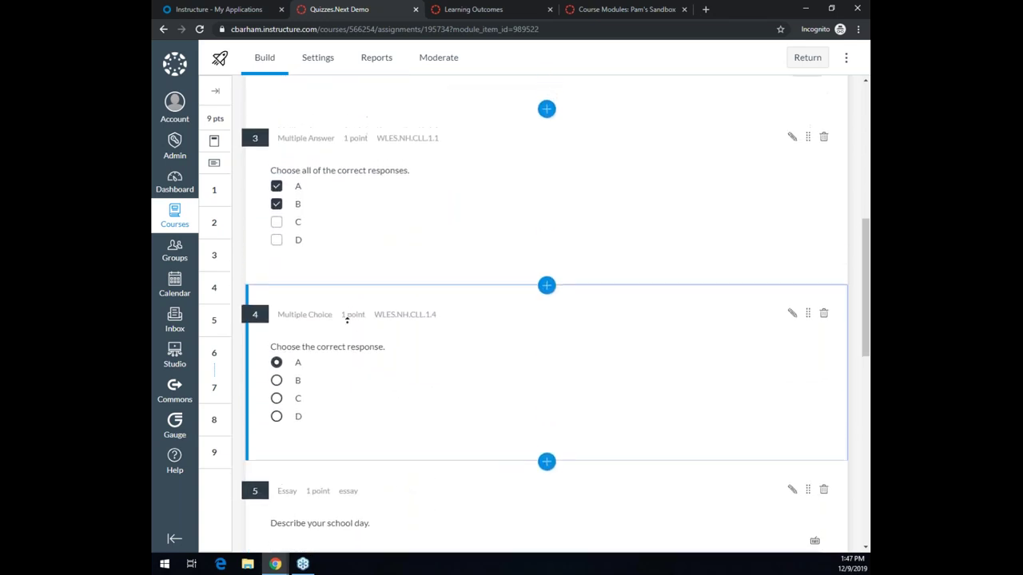
left_click(383, 65)
left_click(477, 134)
left_click(472, 132)
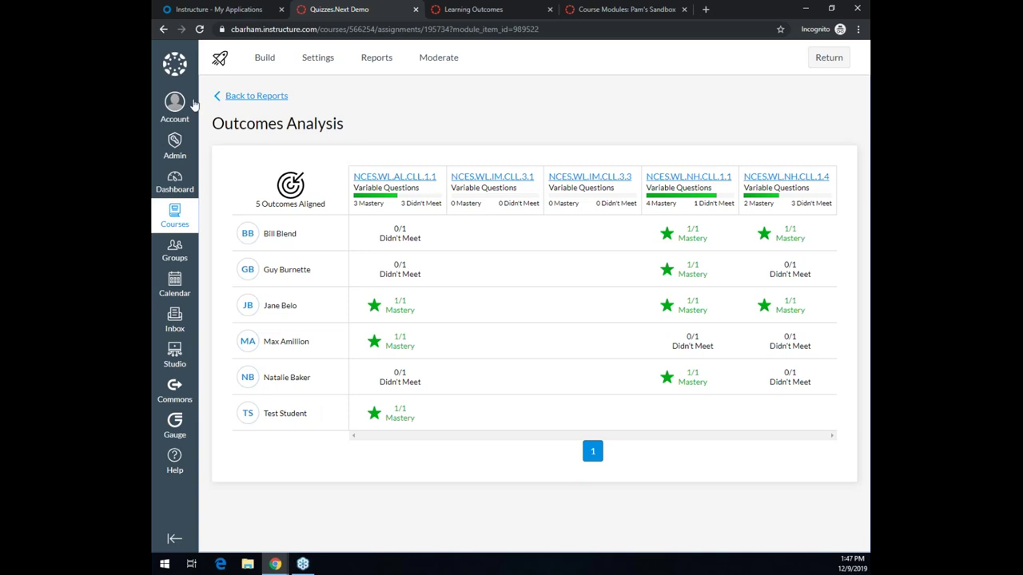
Back out of the quiz report to the Spanish 1 Modules page and minimize Chrome.
left_click(221, 101)
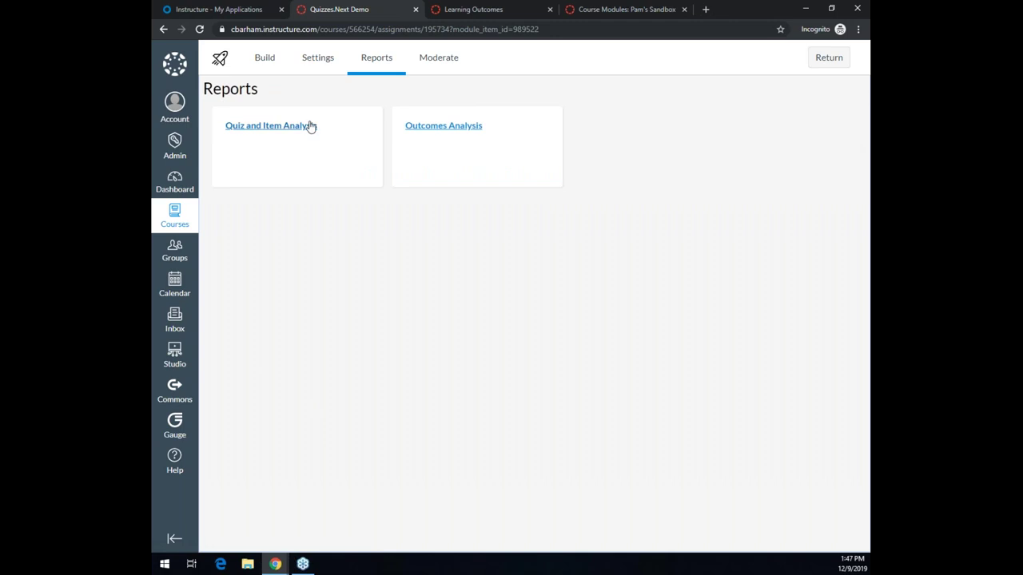
left_click(272, 66)
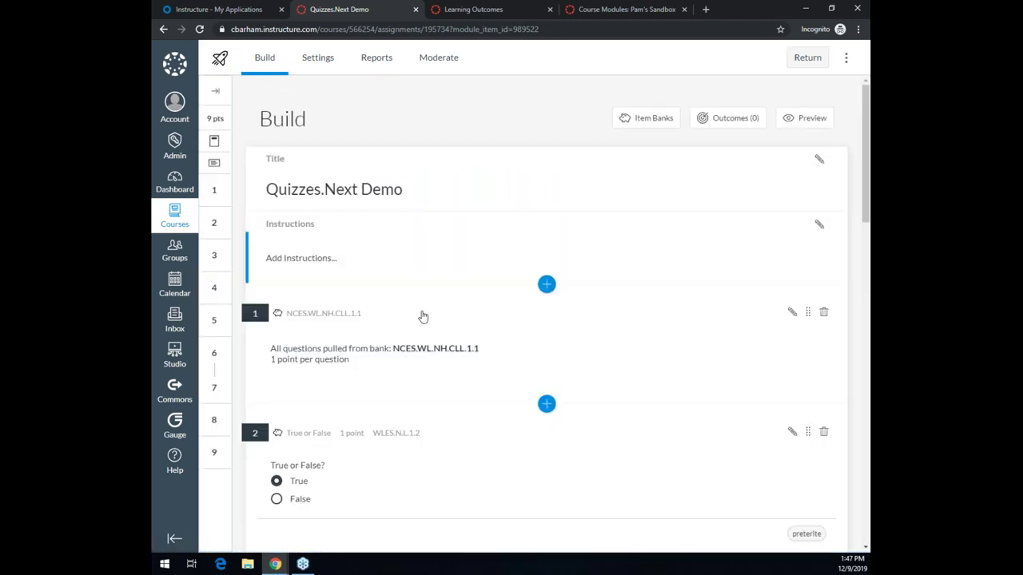
scroll(381, 394, "down", 4)
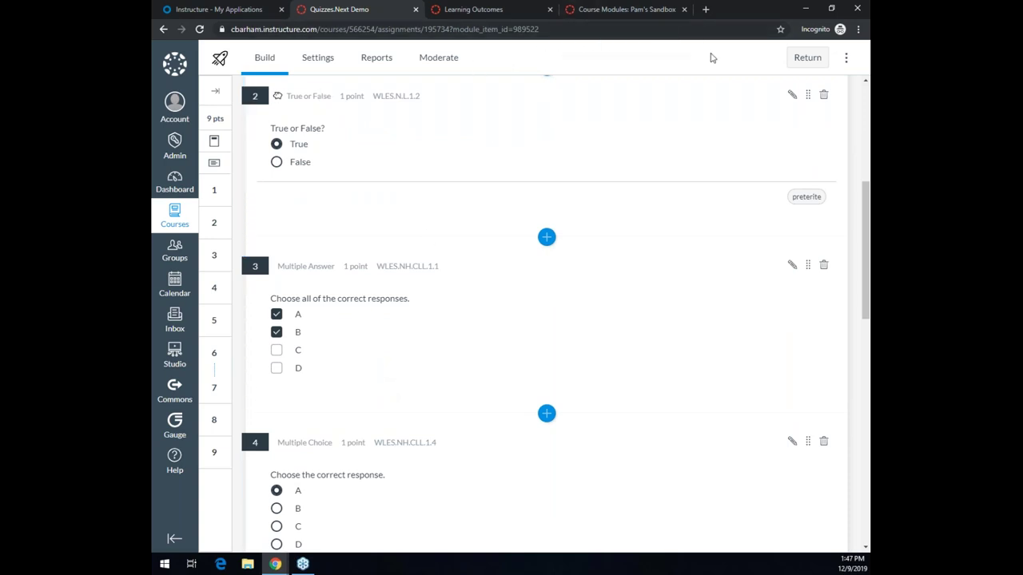
left_click(795, 59)
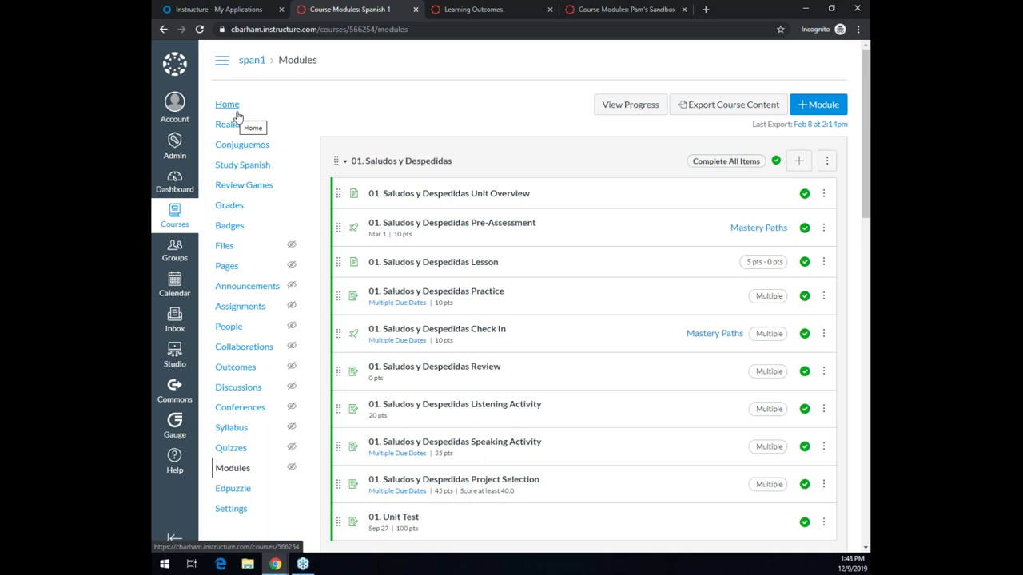
scroll(525, 386, "down", 3)
scroll(532, 377, "down", 2)
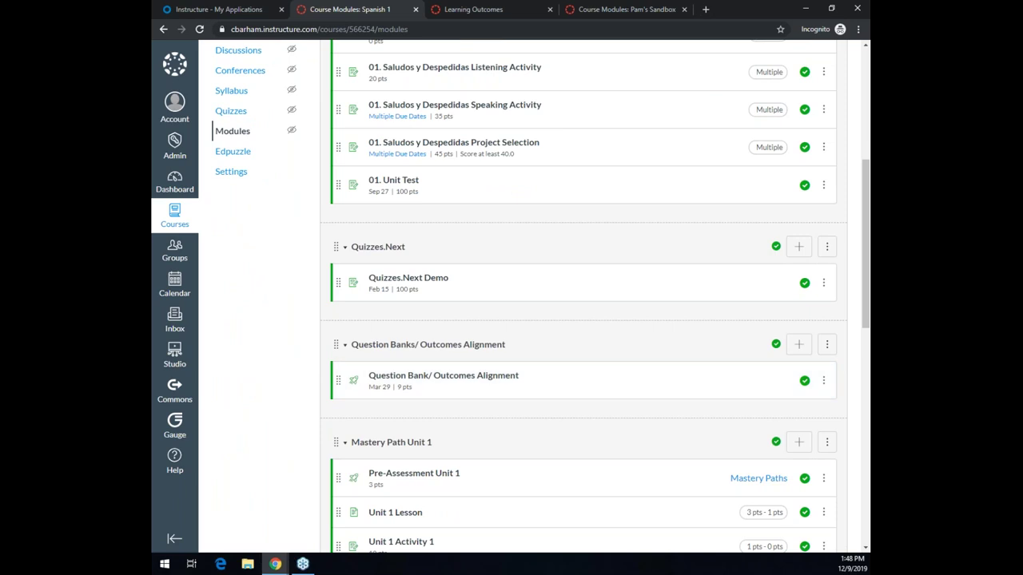
left_click(805, 9)
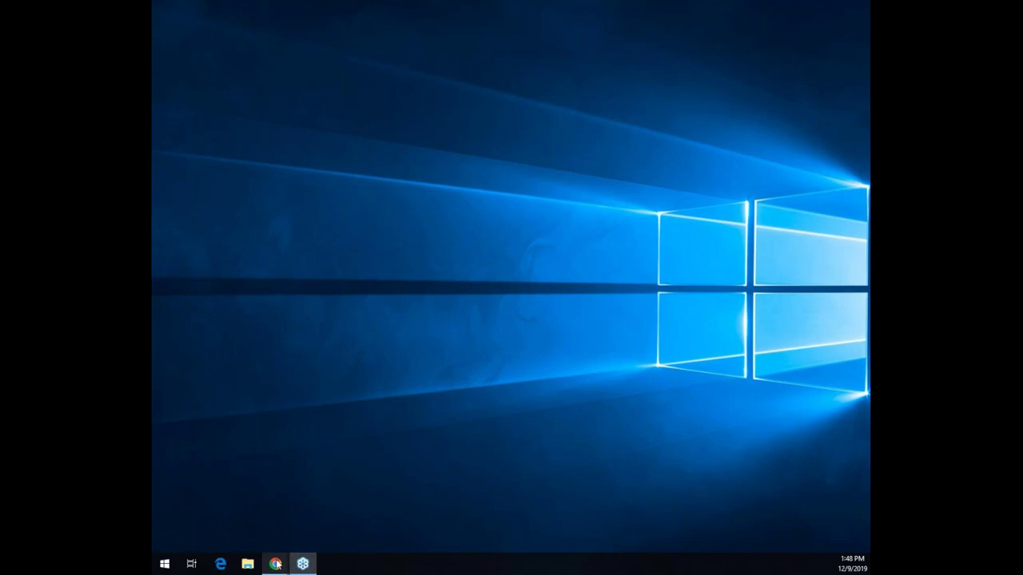
Present slide 12, LTI Integrations, of the HBMU deck and open its EduApp Center link.
mouse_move(274, 564)
left_click(424, 500)
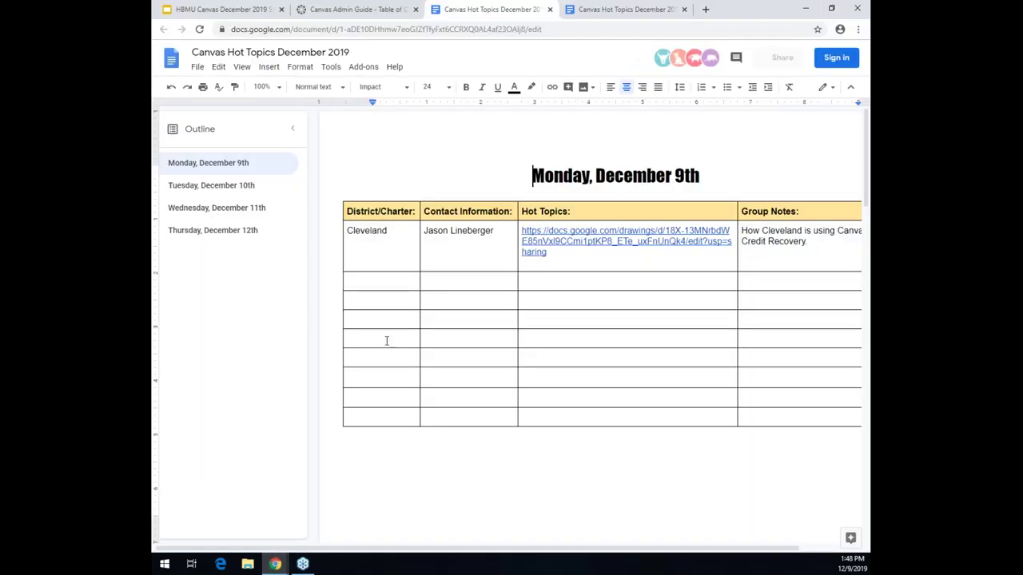
left_click(261, 11)
mouse_move(200, 537)
left_click(245, 521)
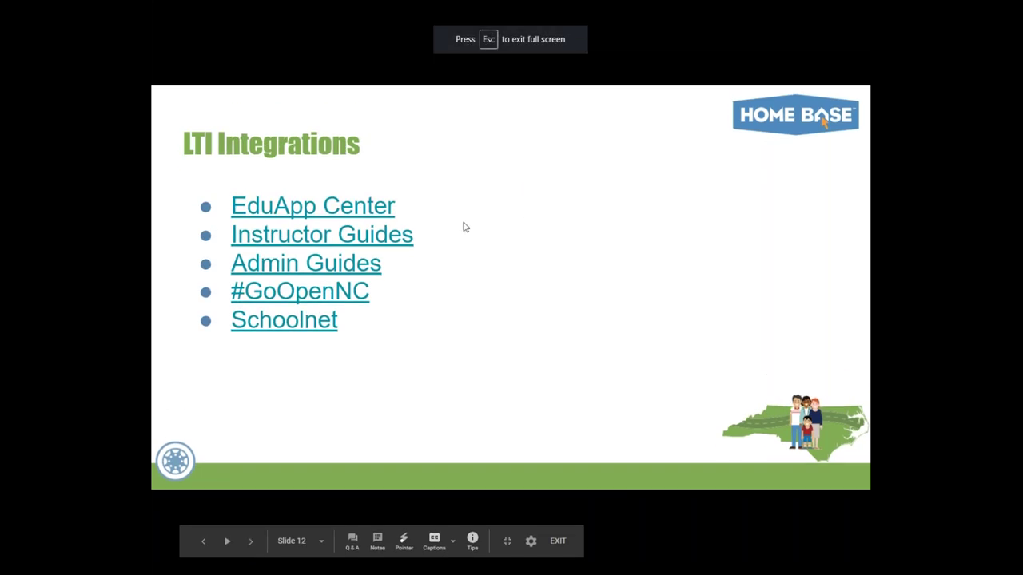
left_click(391, 205)
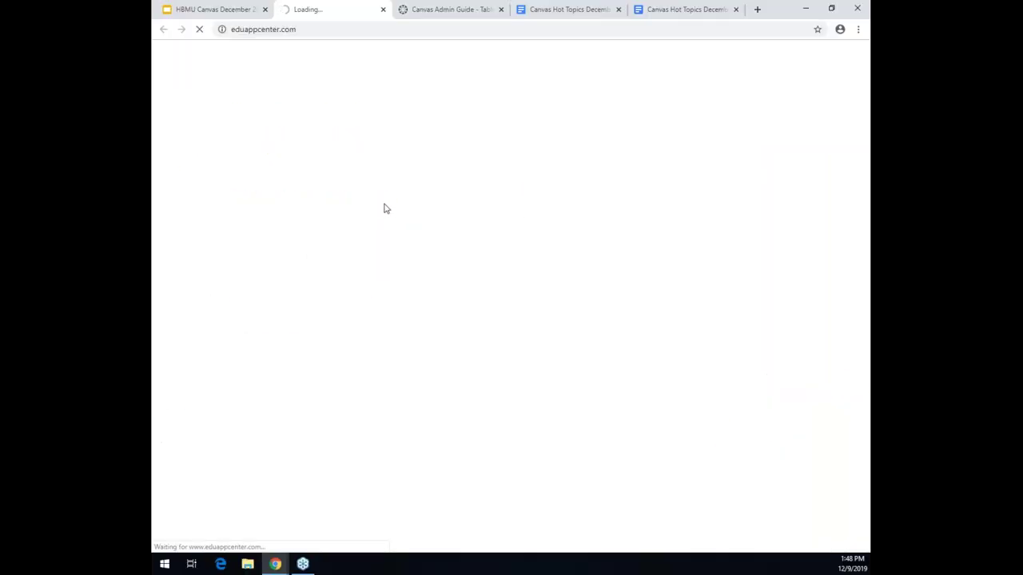
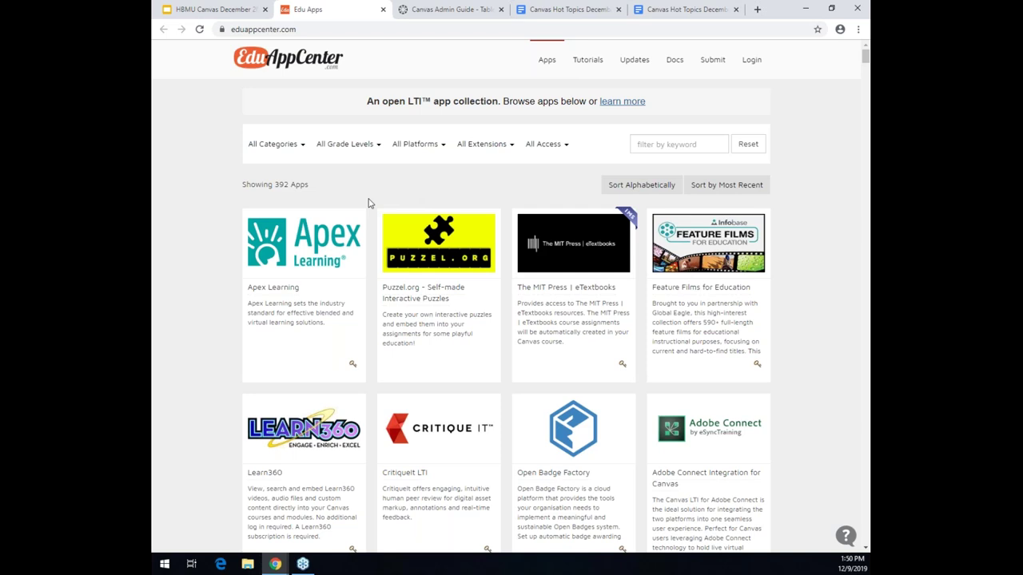
Search EduAppCenter for 'badgr', open Badgr United States, and scroll to its Configuration URL.
left_click(648, 137)
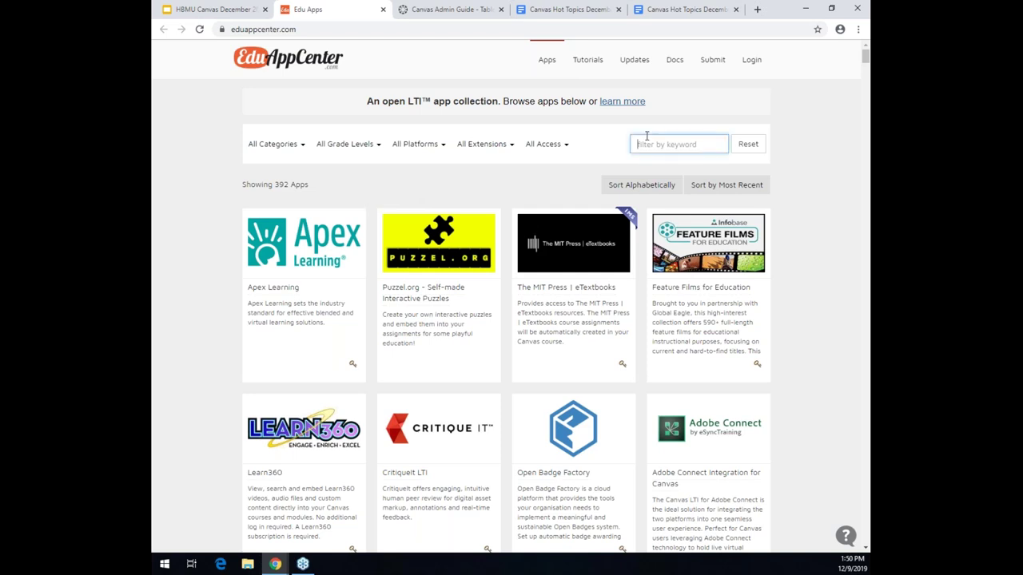
type("ba")
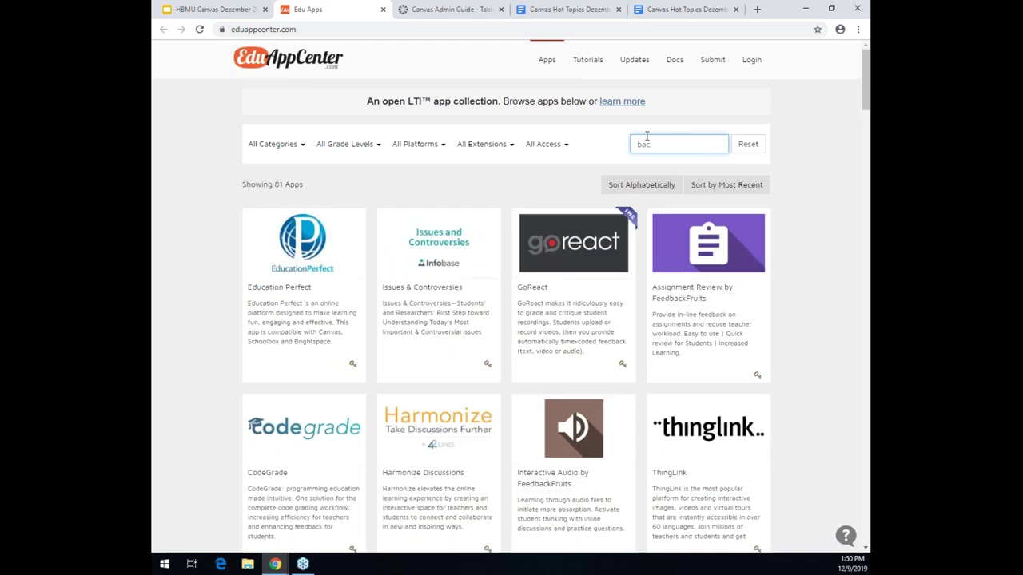
type("dgr")
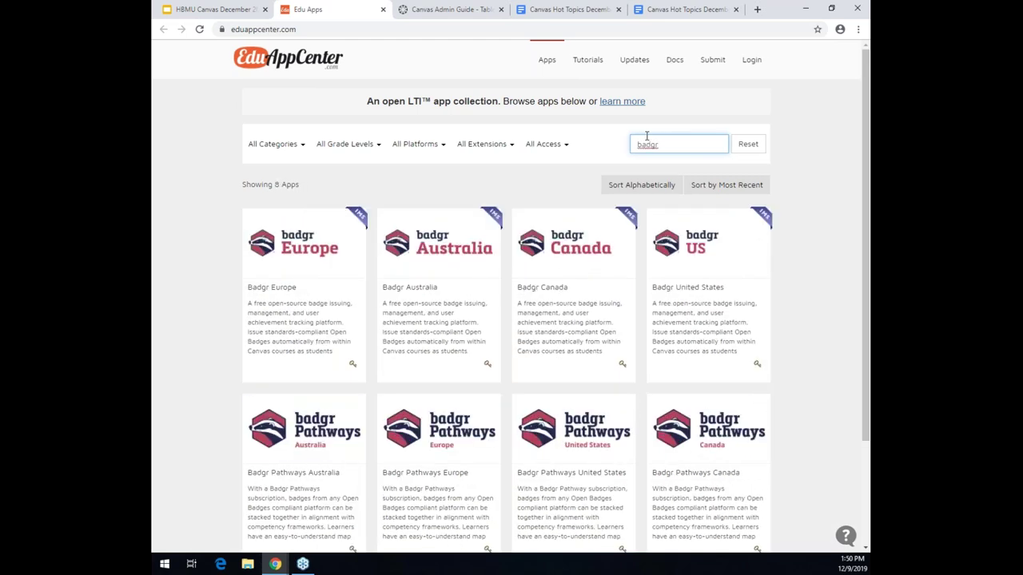
left_click(705, 259)
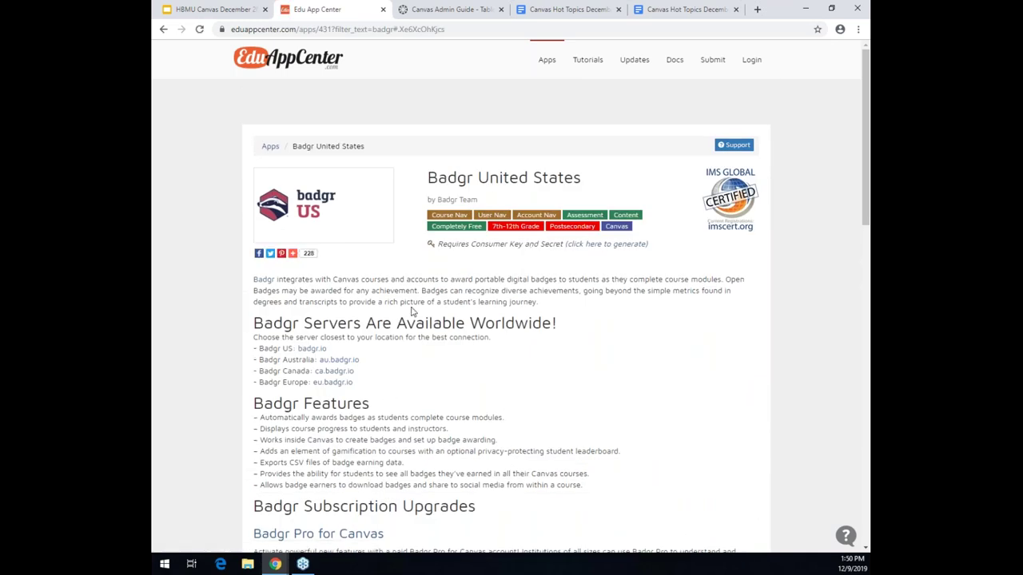
scroll(412, 312, "down", 1)
scroll(412, 311, "down", 5)
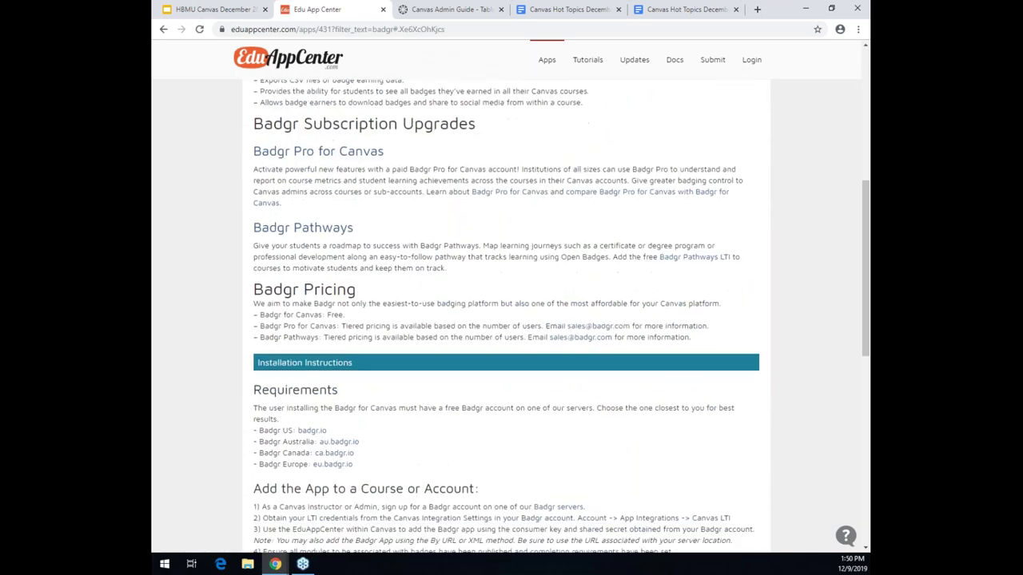
scroll(448, 277, "down", 2)
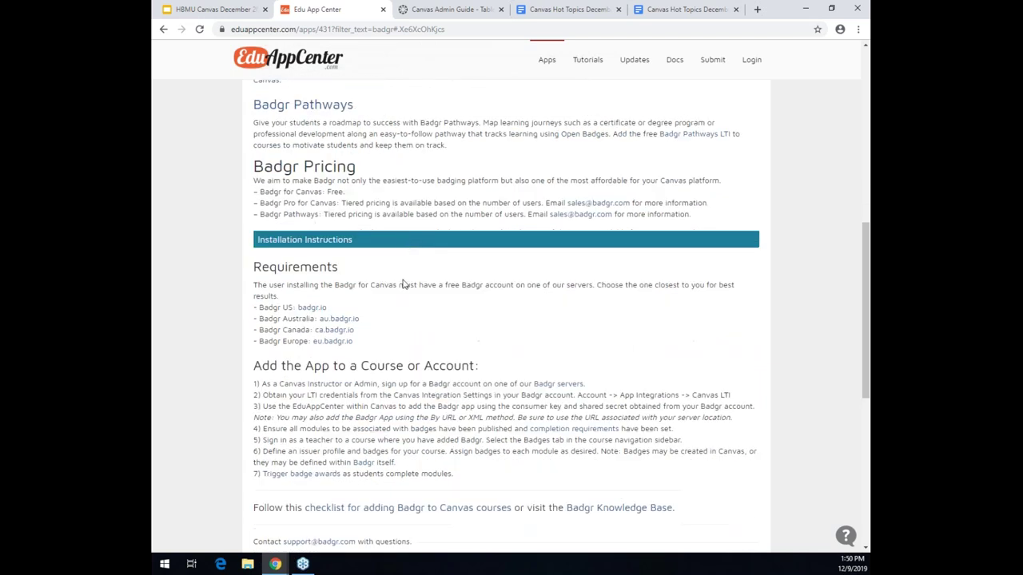
scroll(404, 280, "down", 1)
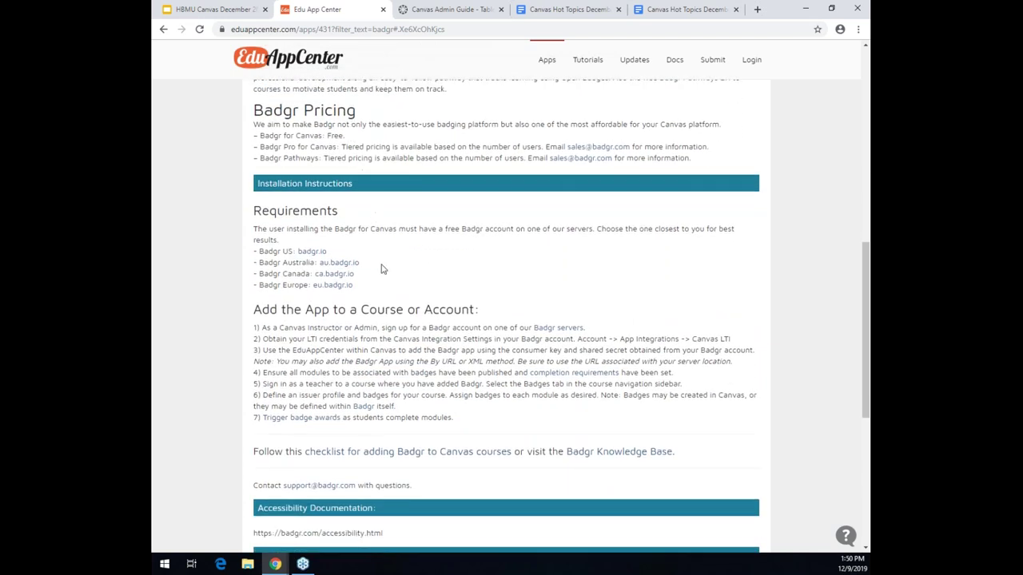
scroll(382, 270, "down", 2)
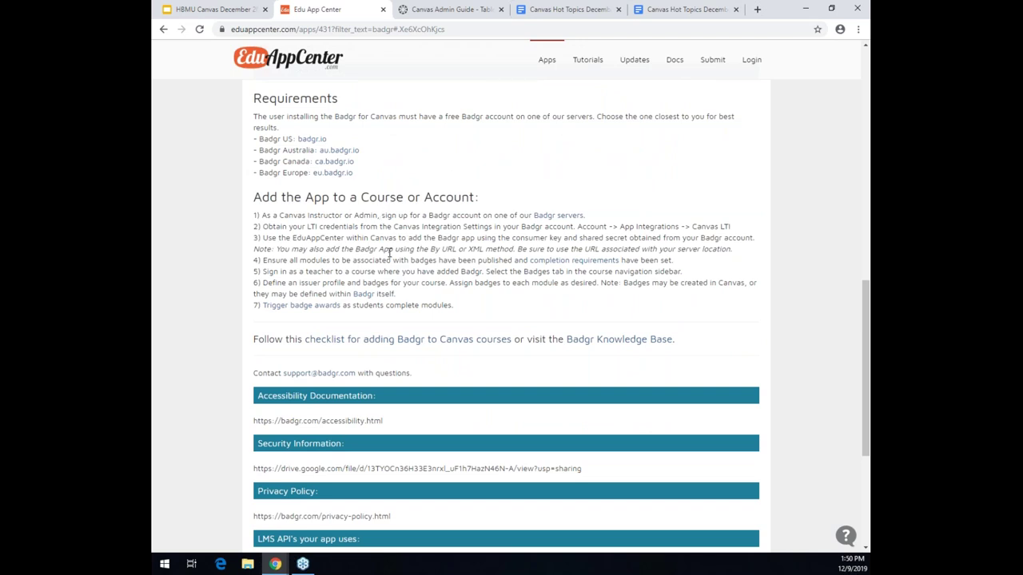
scroll(389, 252, "down", 3)
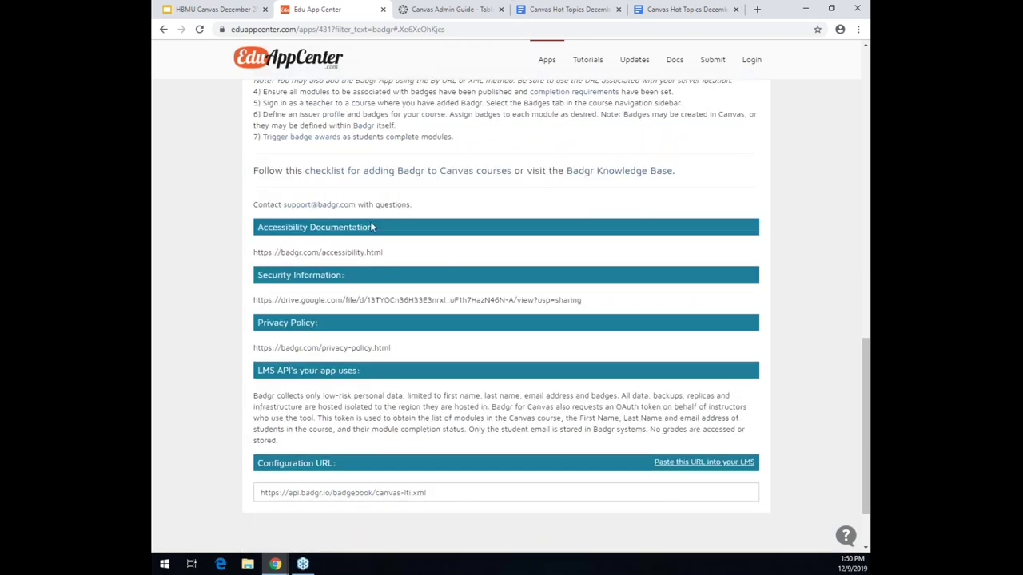
Open the Canvas badging checklist article in Badgr Support and read through it.
left_click(421, 173)
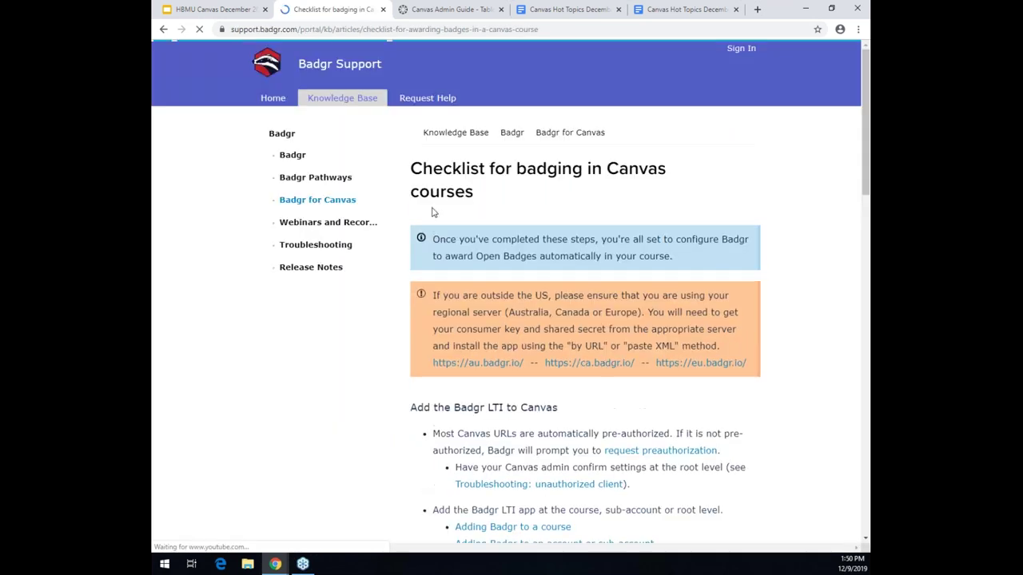
scroll(480, 389, "down", 6)
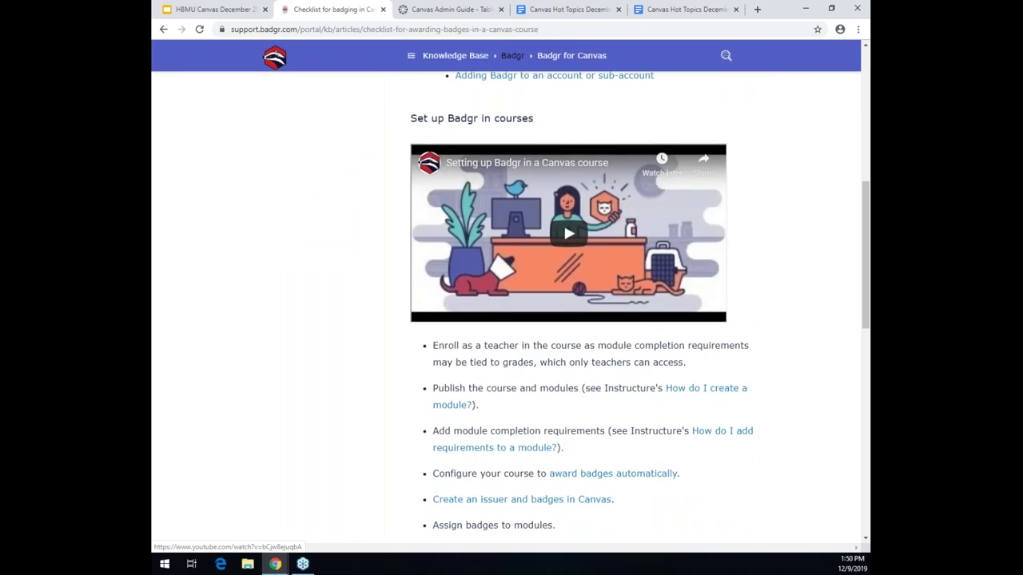
scroll(479, 392, "down", 9)
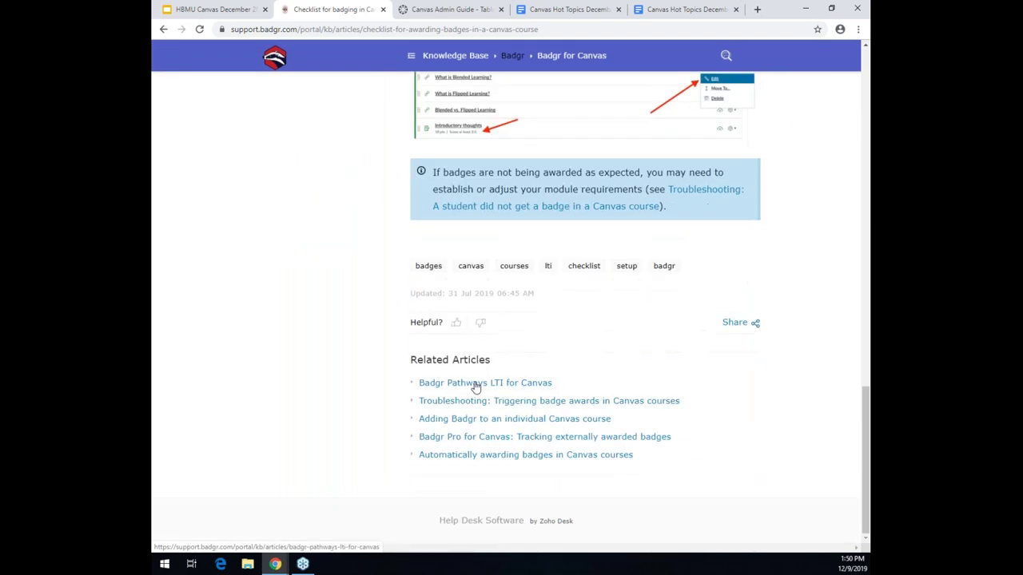
key("Home")
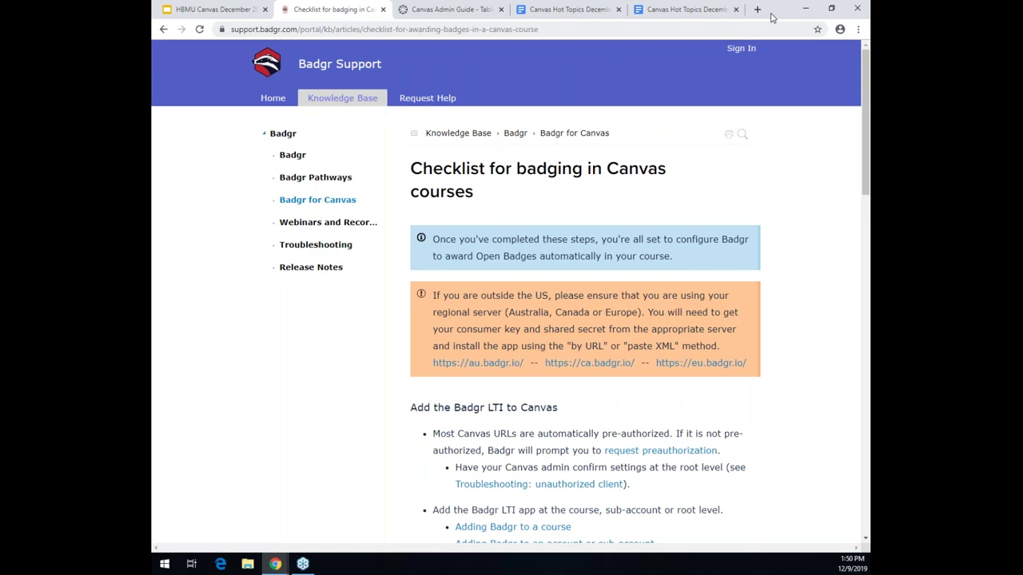
left_click(757, 10)
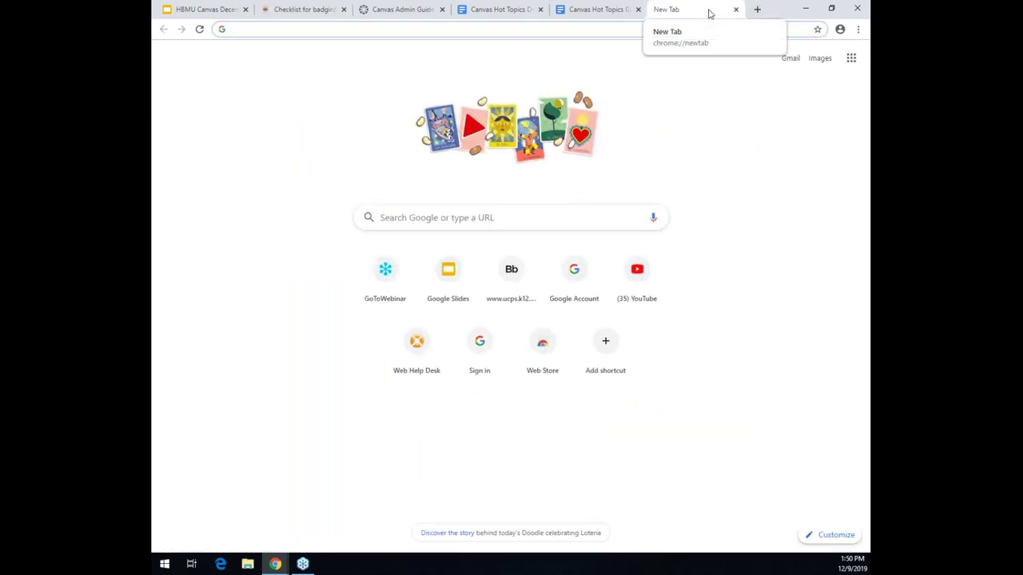
left_click(735, 9)
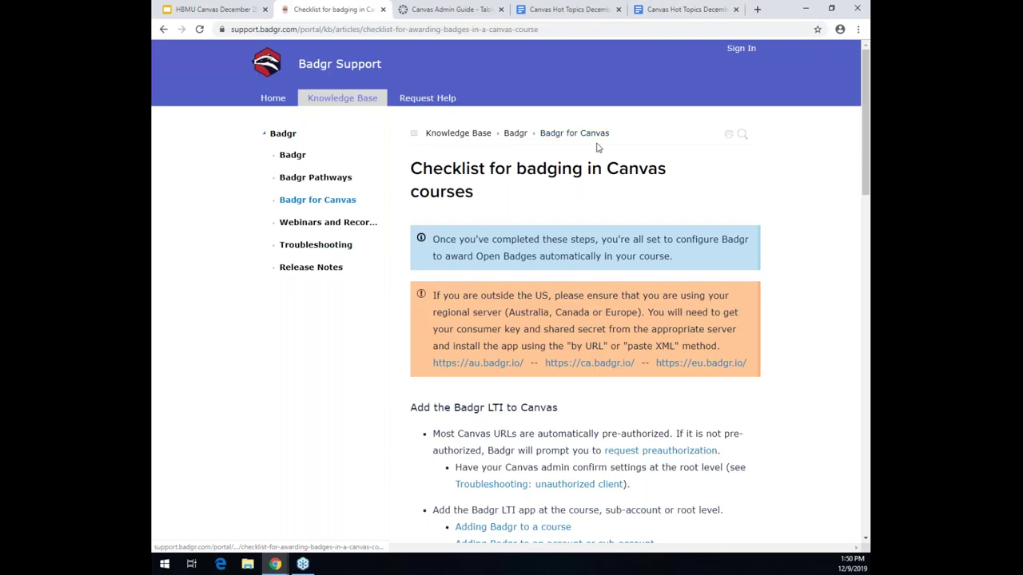
scroll(587, 363, "down", 3)
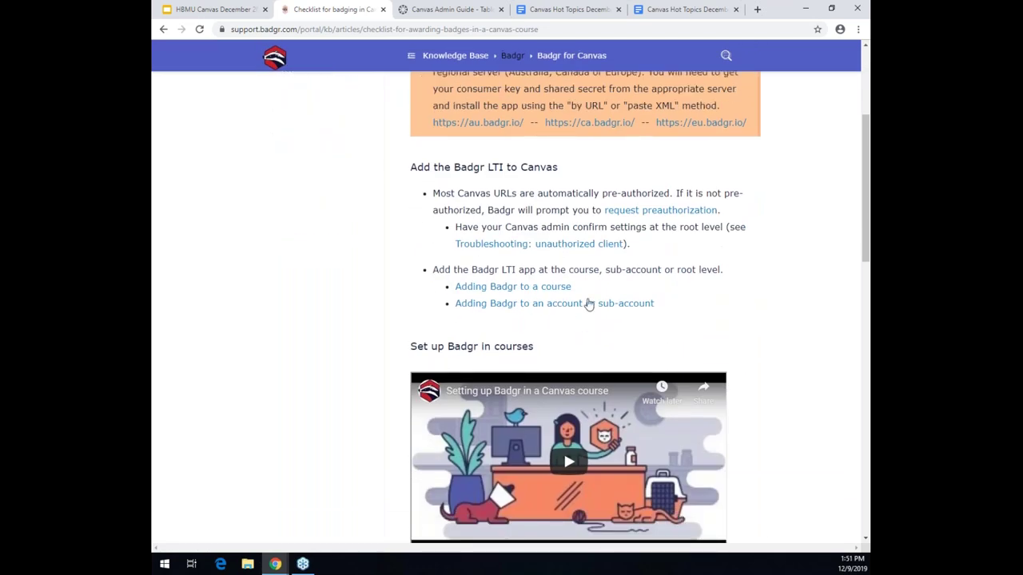
Read the 'Adding Badgr to an account or sub-account' article, then return to the checklist.
left_click(588, 303)
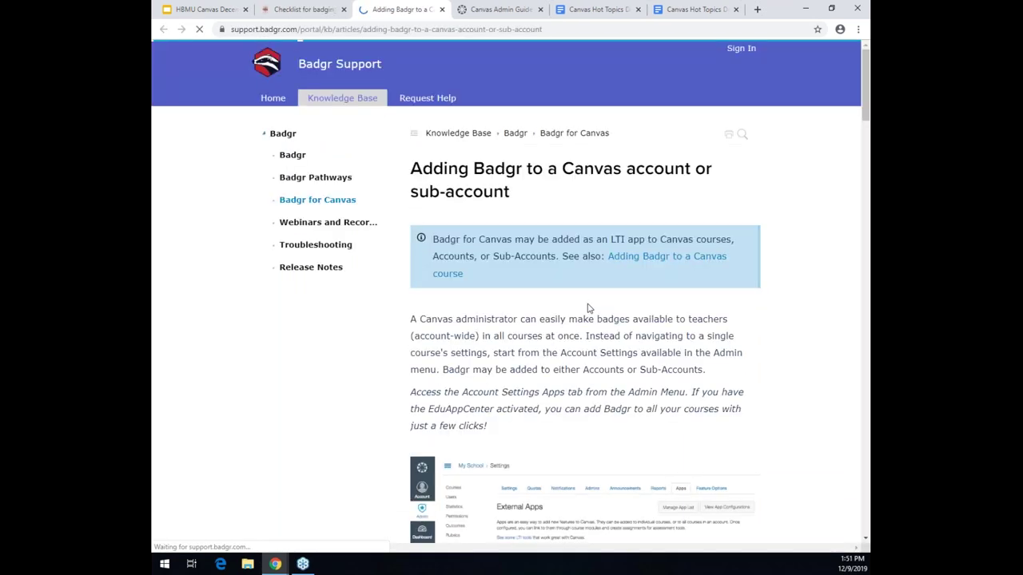
scroll(587, 312, "down", 8)
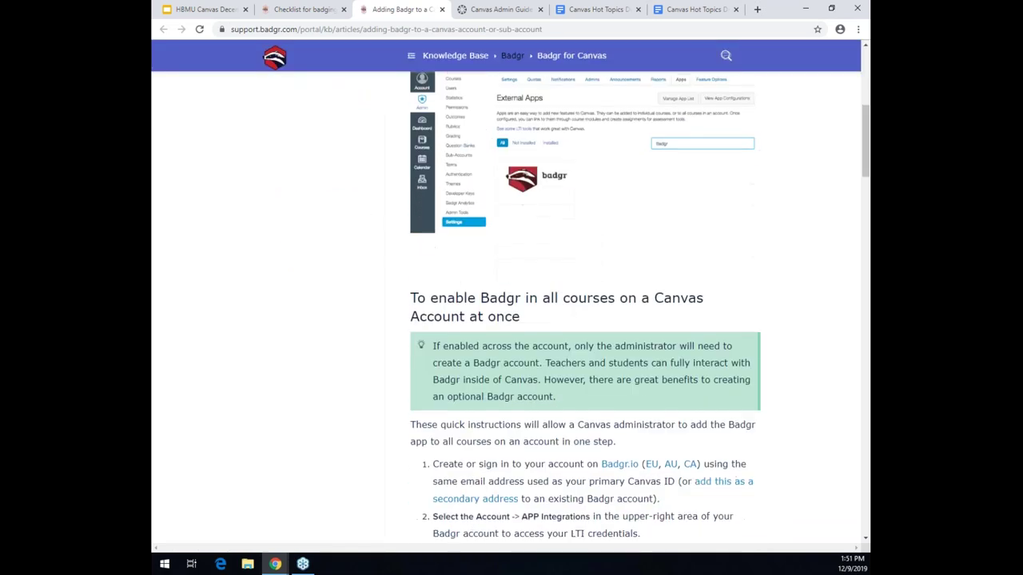
scroll(588, 303, "down", 2)
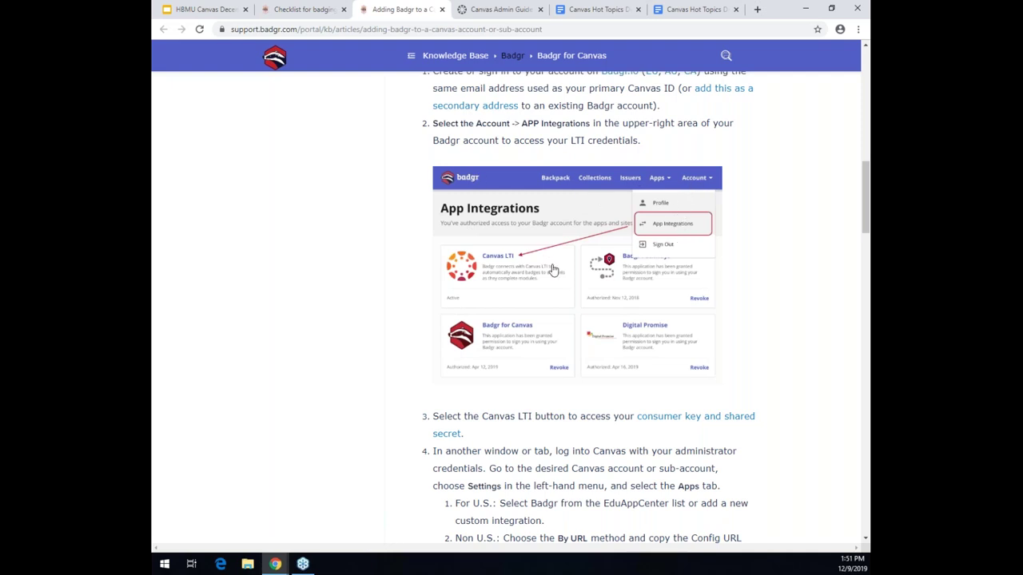
scroll(515, 260, "down", 3)
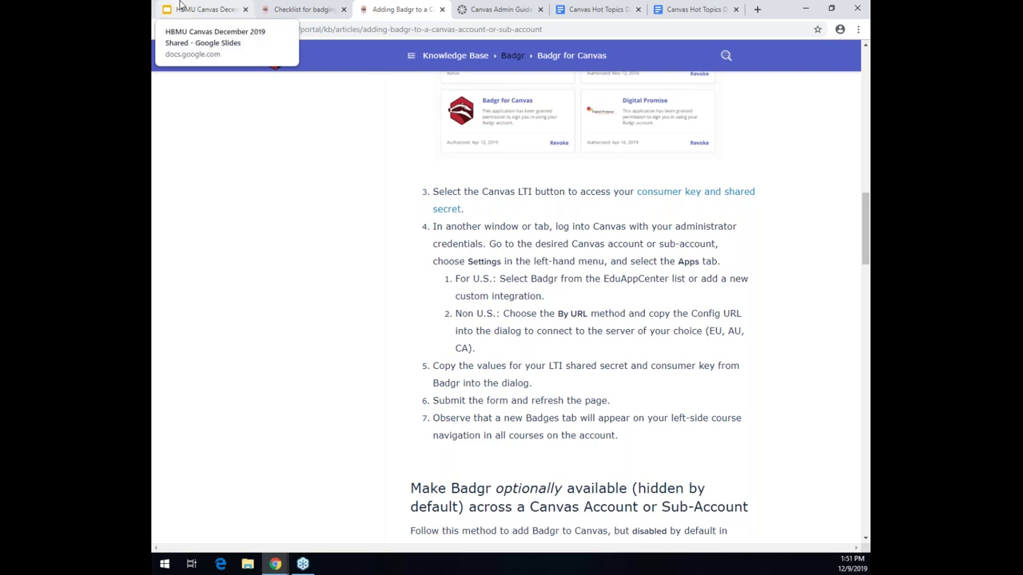
left_click(309, 8)
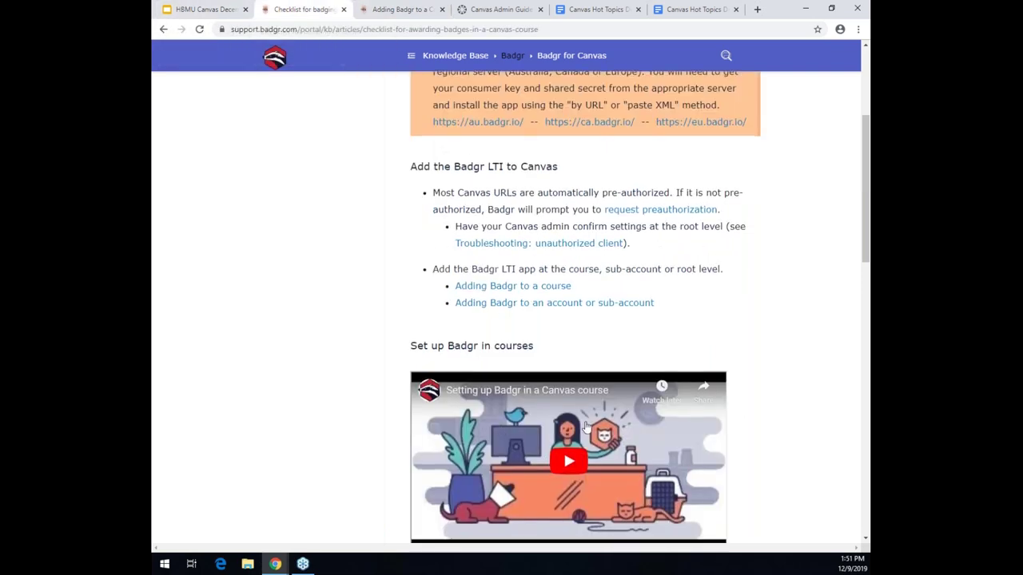
scroll(589, 418, "down", 3)
scroll(340, 195, "up", 2)
Open EduApp Center from the HBMU Canvas 'LTI Integrations' slide, then return to the slide.
scroll(340, 195, "up", 3)
left_click(213, 10)
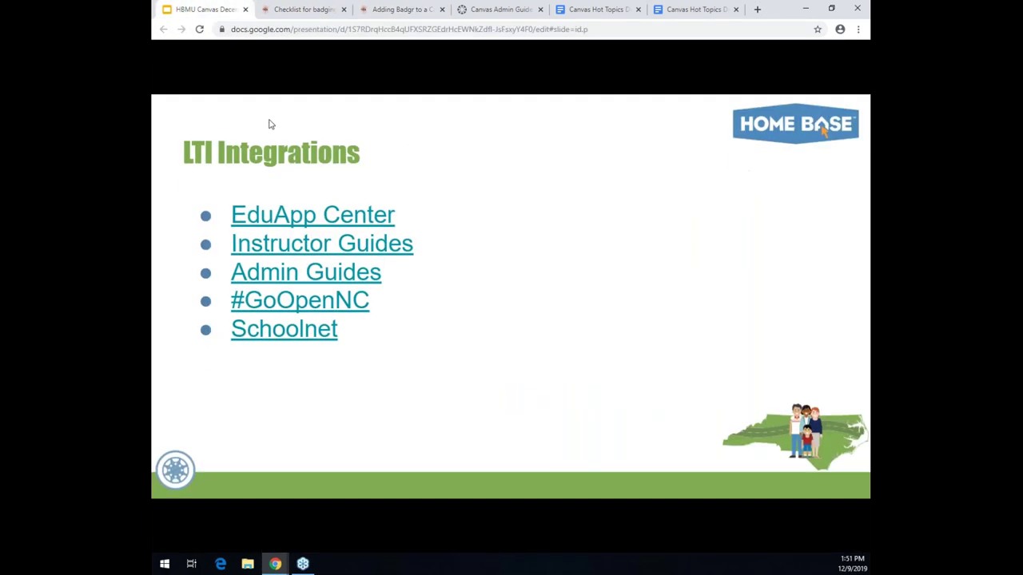
left_click(342, 228)
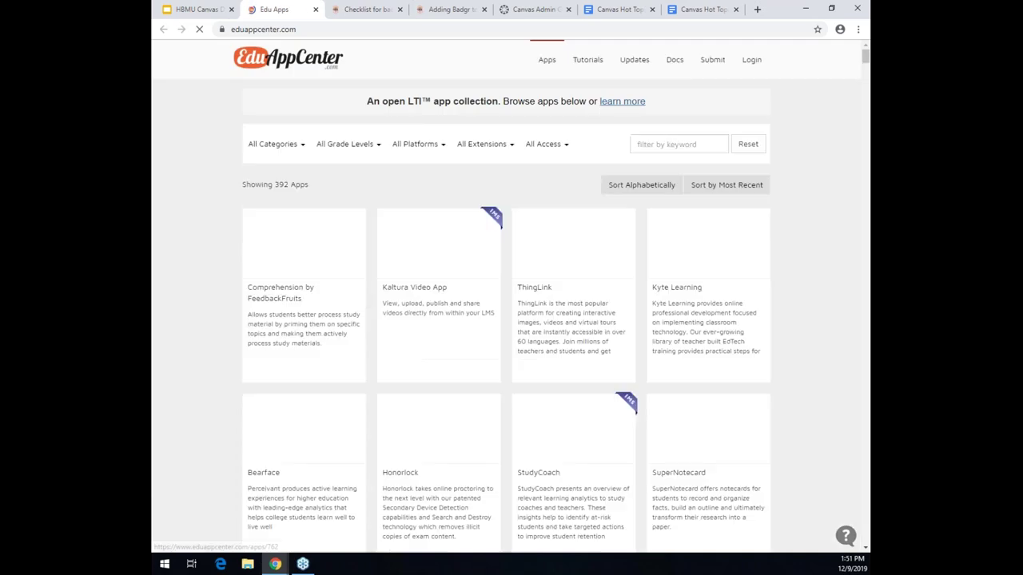
scroll(650, 407, "down", 1)
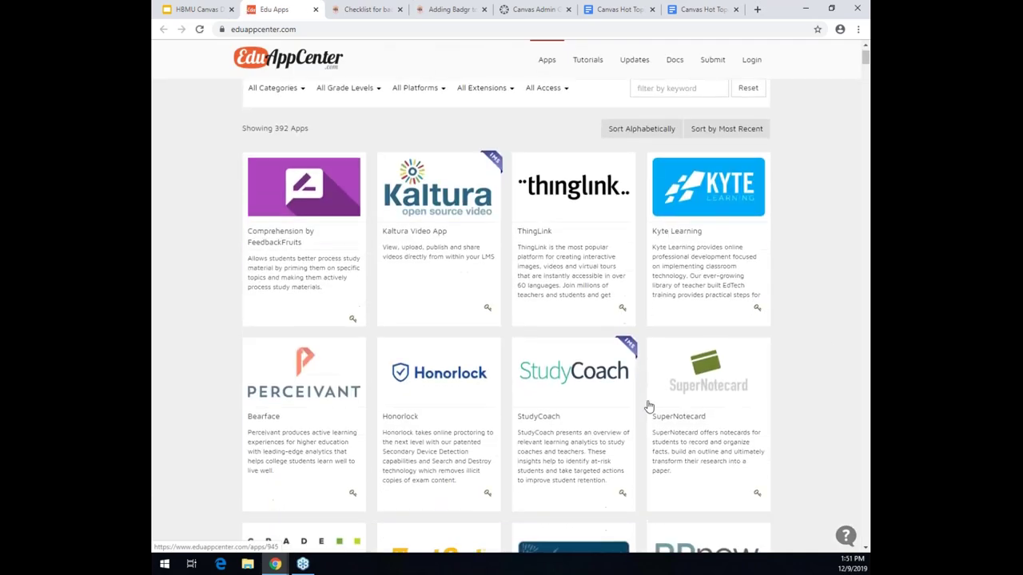
left_click(208, 11)
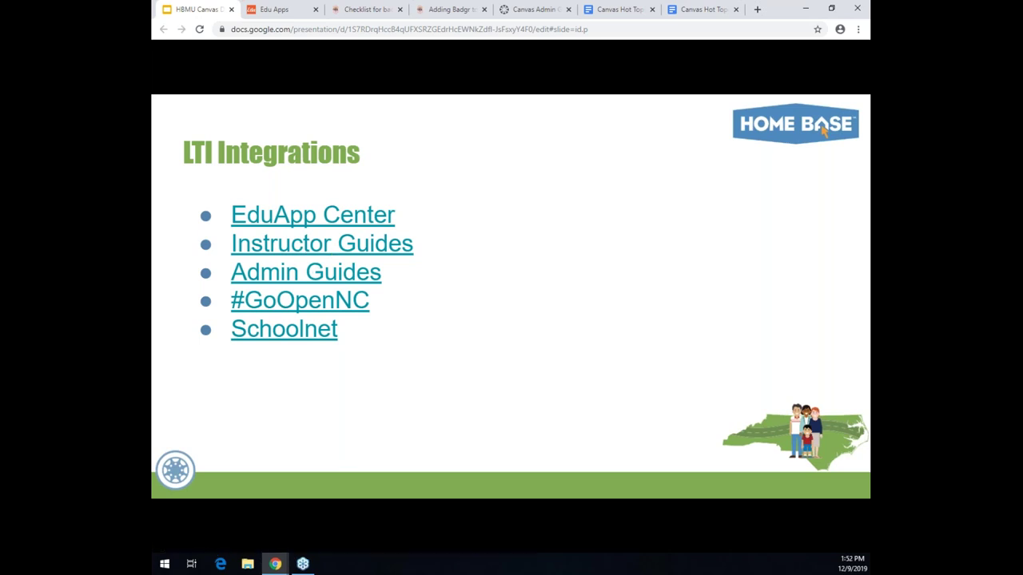
Open the GoOpenNC LTI install guide PDF to 'Getting Set up in your LMS' and select the Key value.
left_click(336, 309)
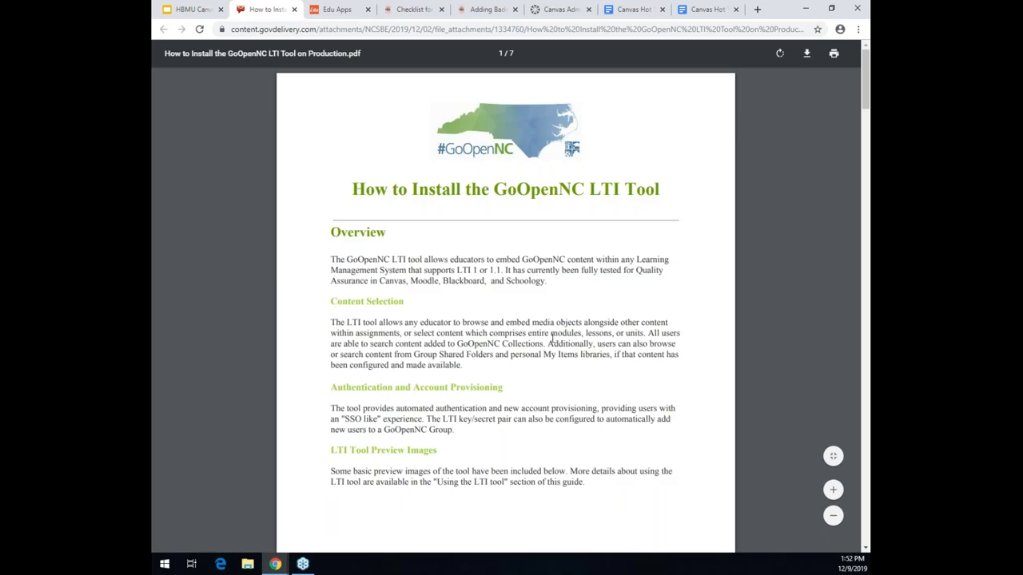
scroll(557, 339, "down", 2)
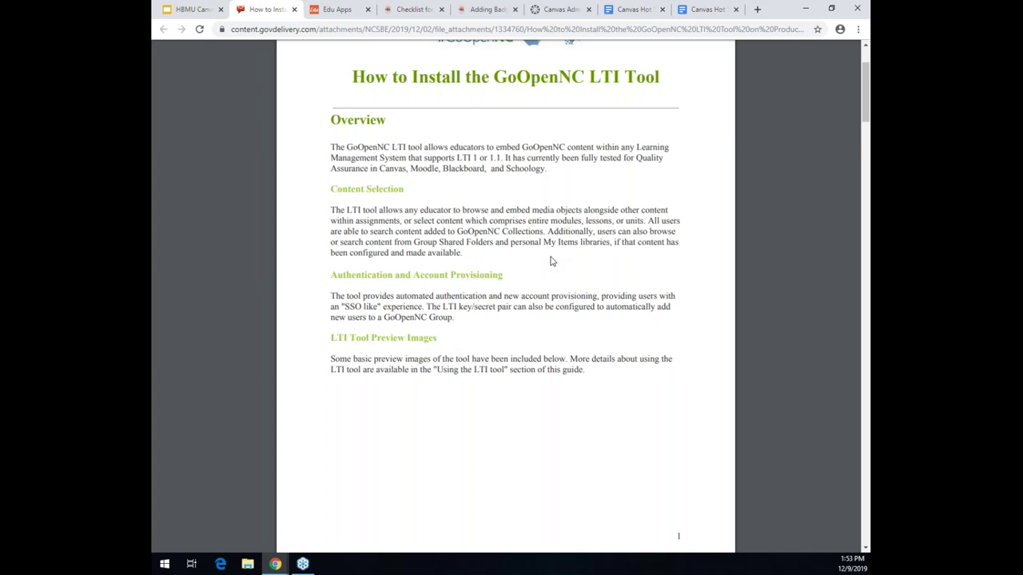
scroll(457, 202, "down", 7)
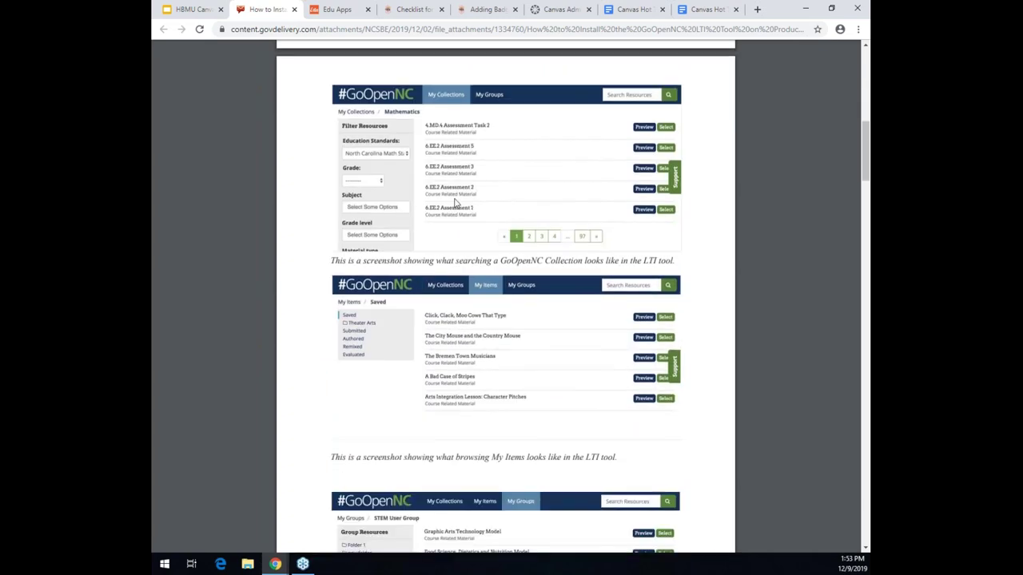
scroll(456, 204, "down", 1)
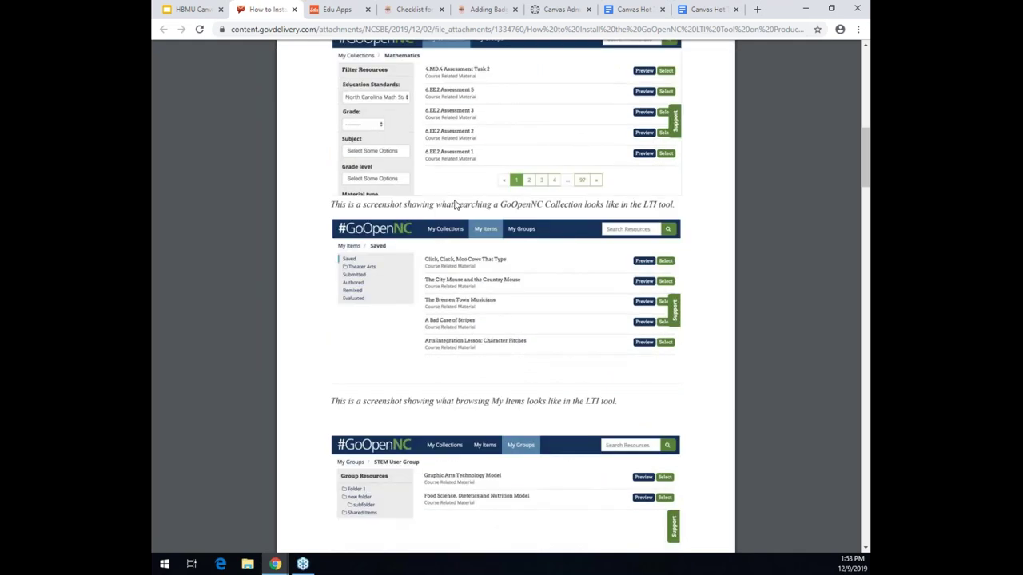
scroll(456, 204, "up", 2)
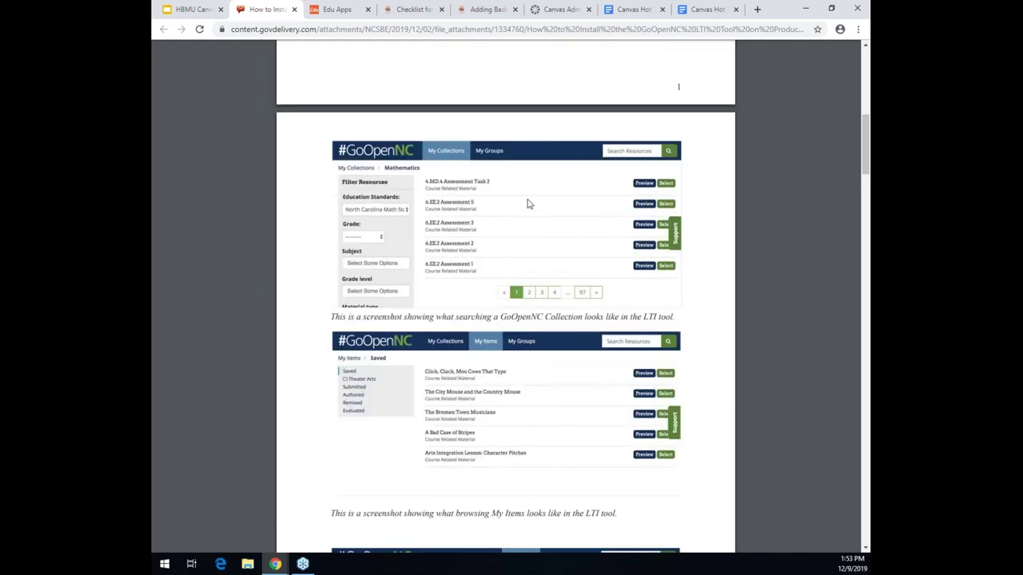
scroll(527, 204, "down", 6)
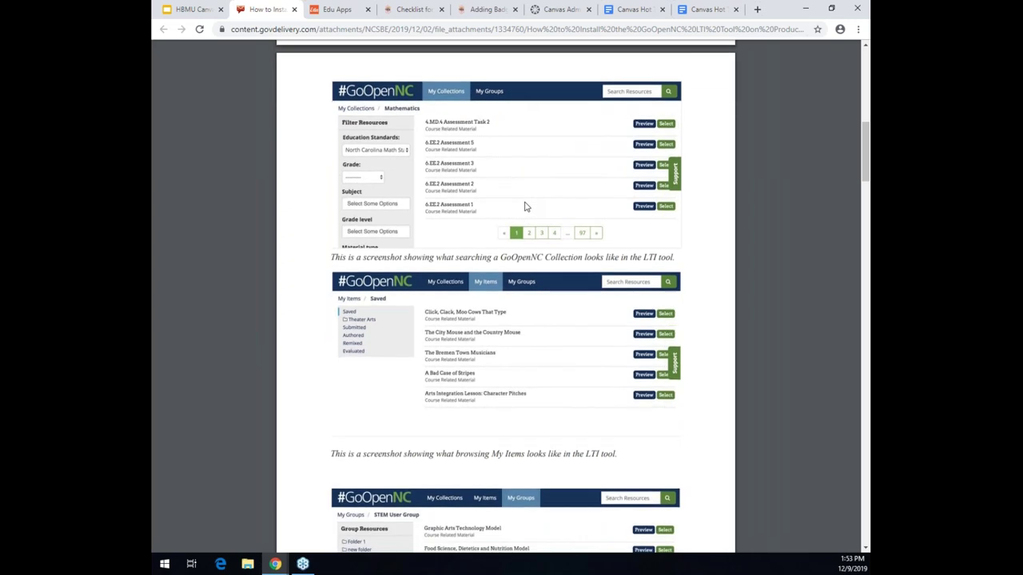
scroll(527, 206, "down", 7)
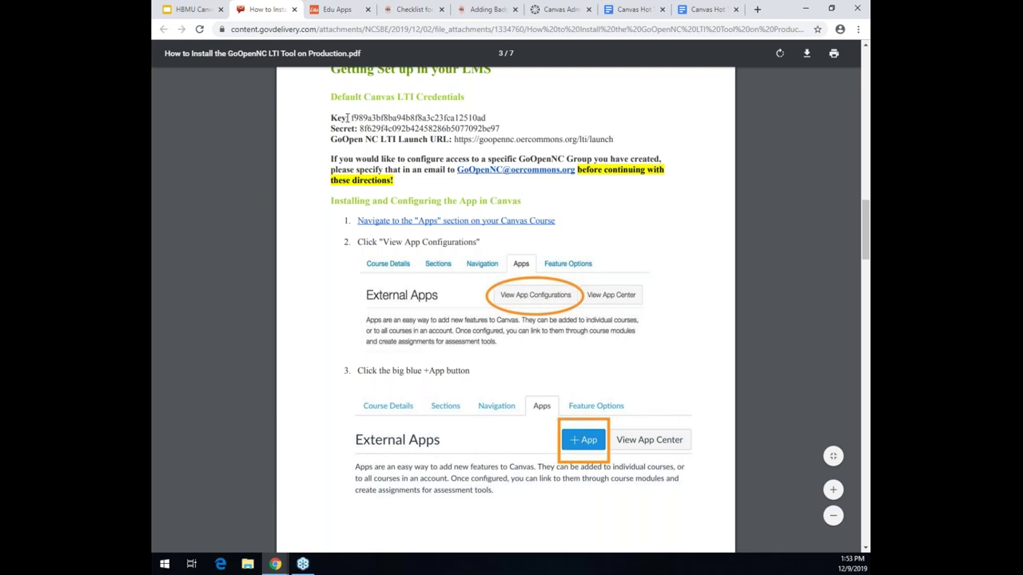
left_click_drag(351, 118, 488, 117)
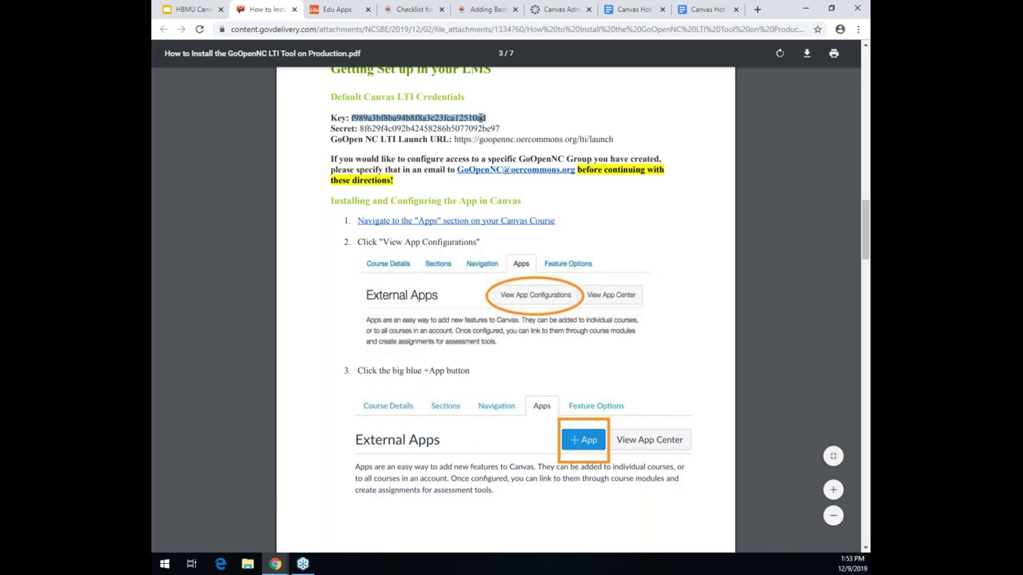
Return to Canvas and open the sandbox account's Settings from Admin.
left_click(806, 8)
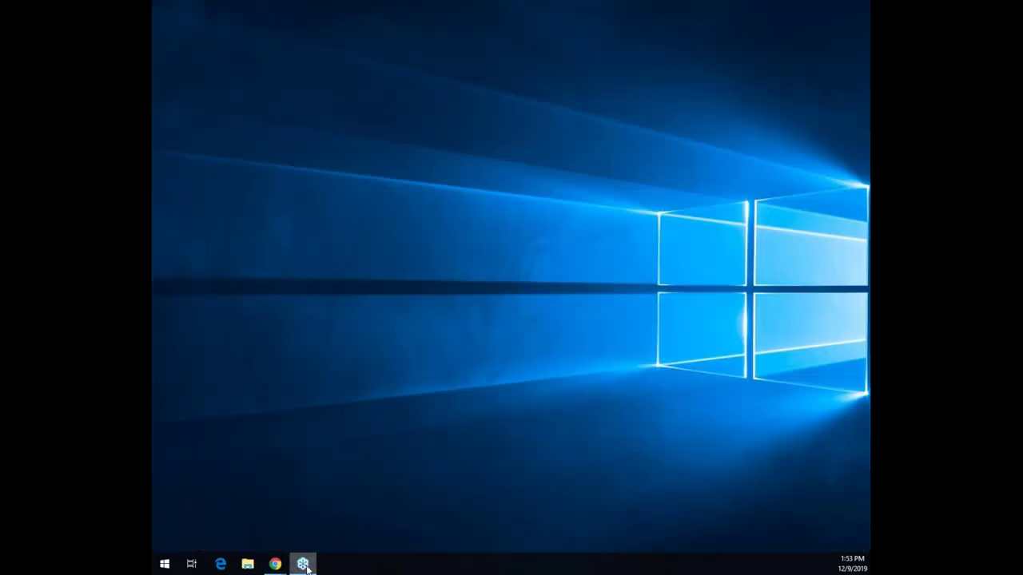
mouse_move(275, 564)
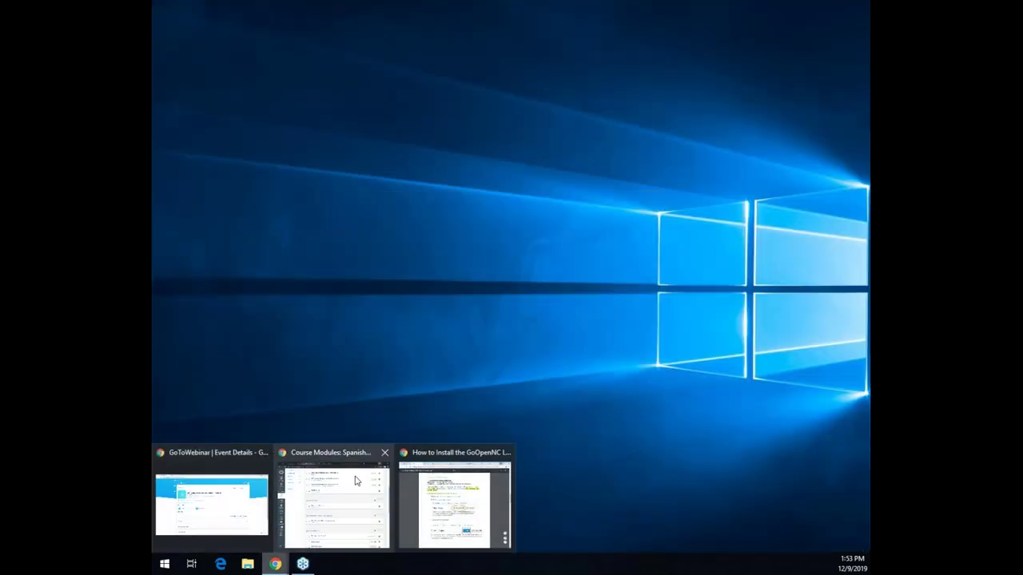
left_click(356, 480)
scroll(237, 138, "down", 1)
scroll(238, 137, "up", 2)
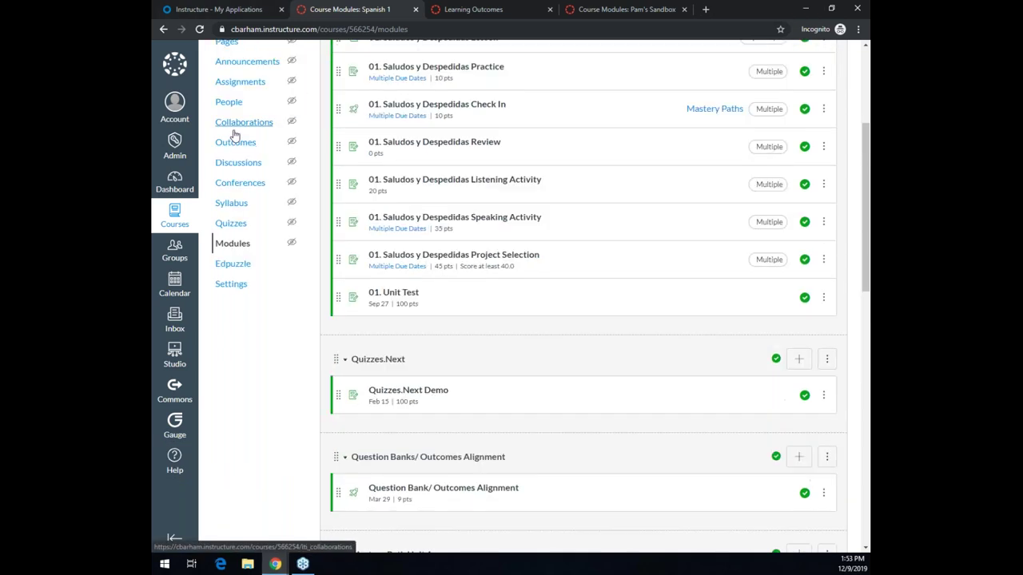
left_click(158, 156)
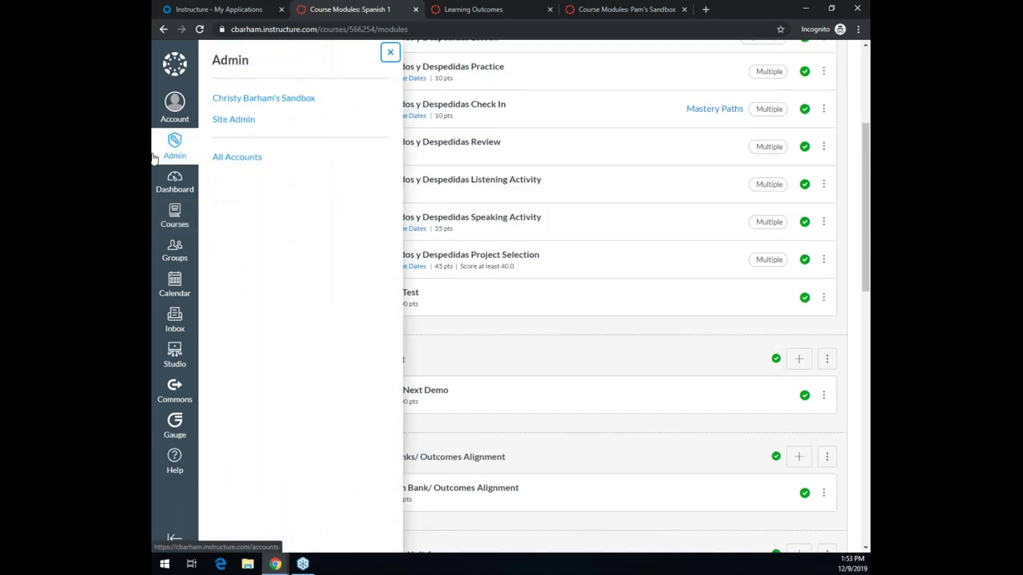
left_click(292, 98)
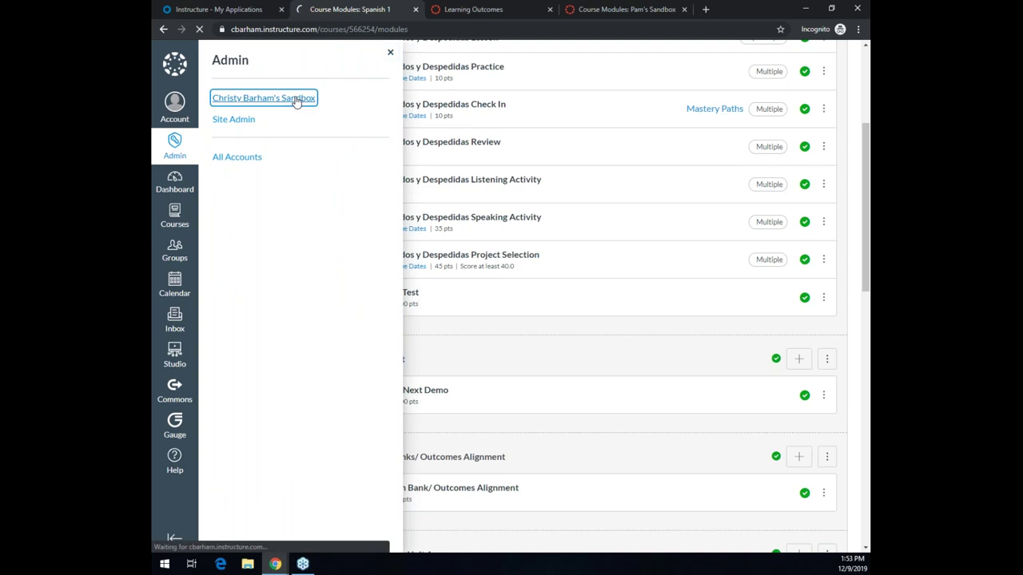
left_click(231, 470)
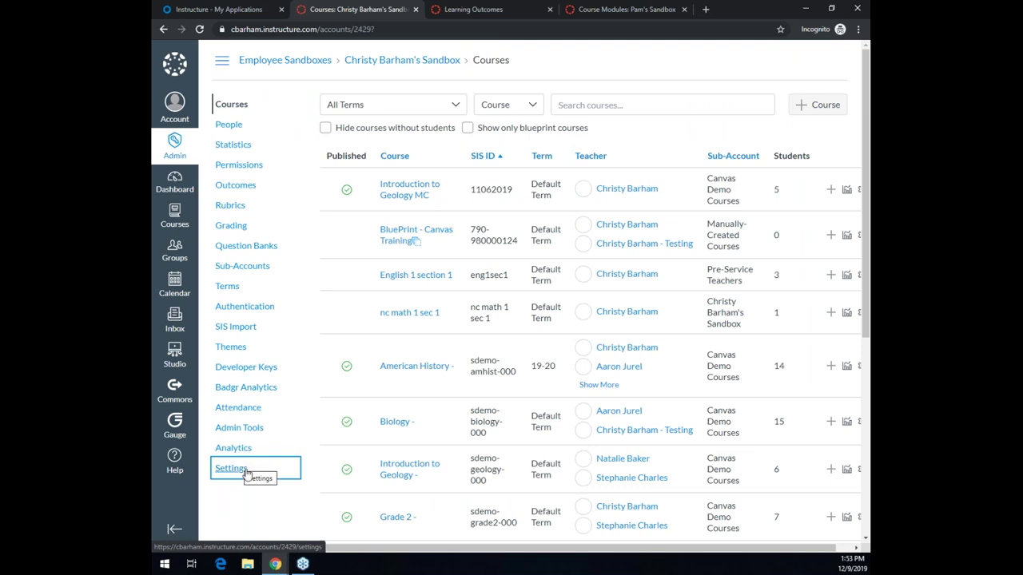
left_click(247, 471)
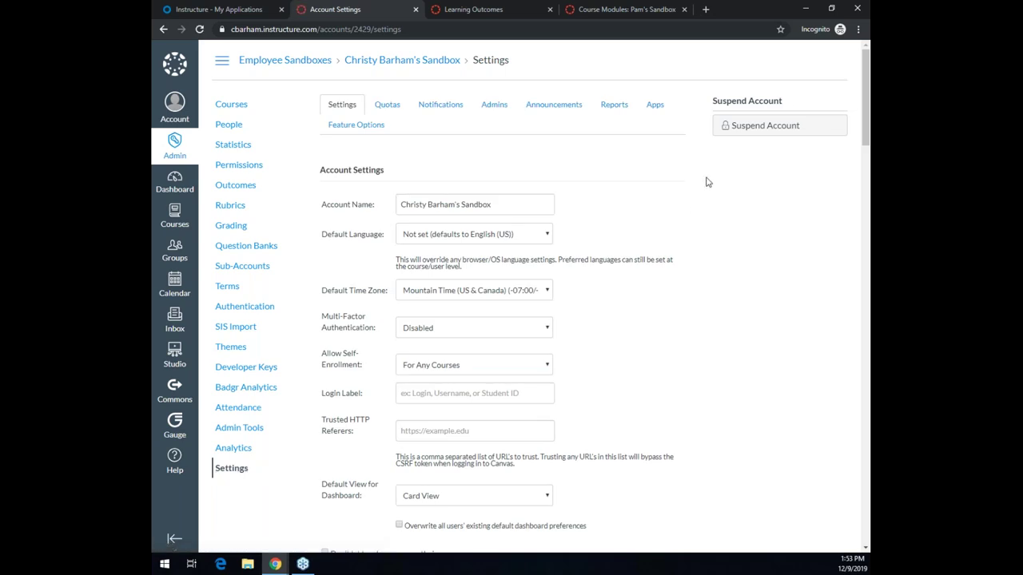
Start a new app from the Apps tab's app configurations with configuration type By URL.
left_click(660, 112)
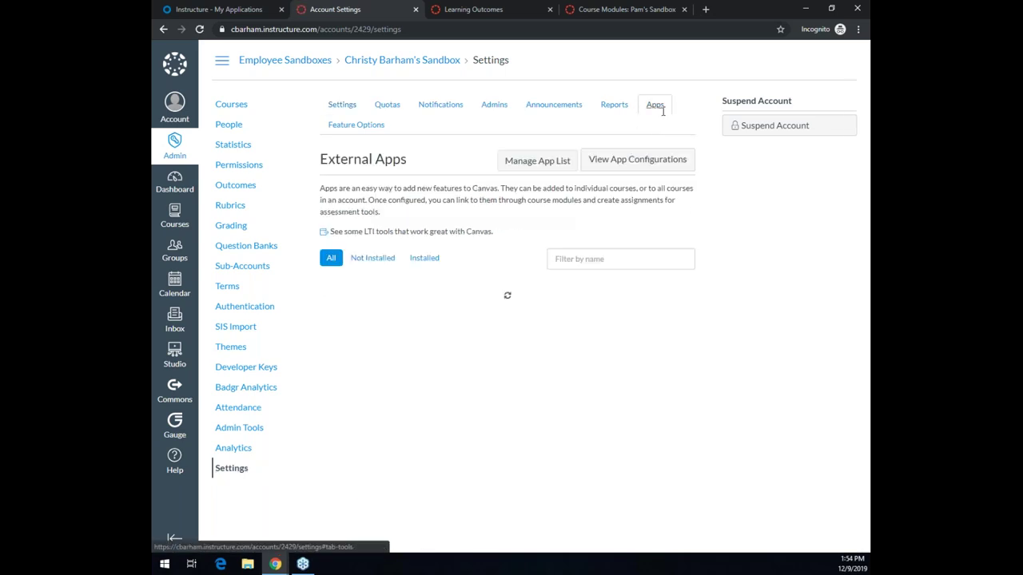
left_click(660, 168)
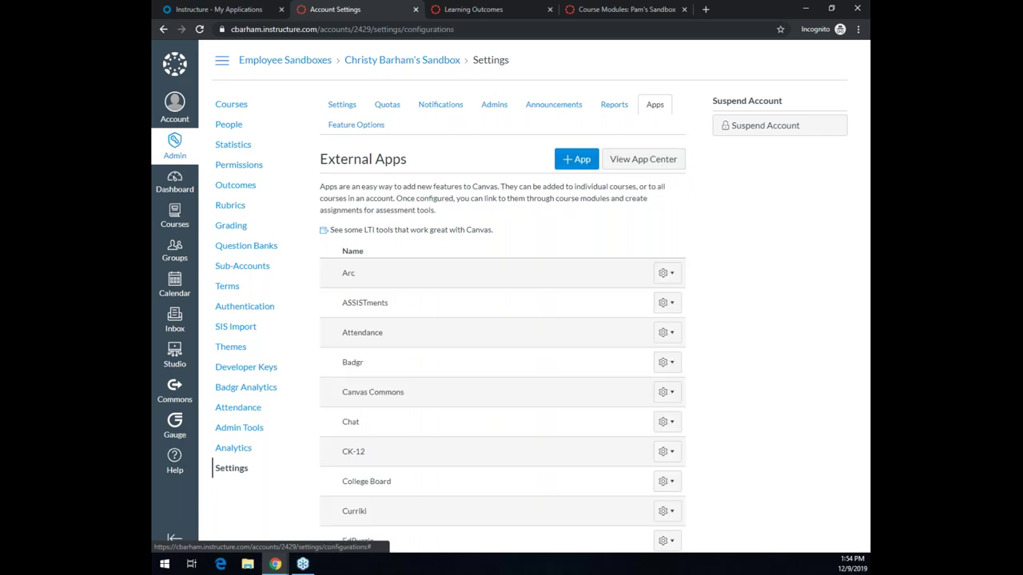
left_click(588, 160)
left_click(580, 136)
left_click(581, 161)
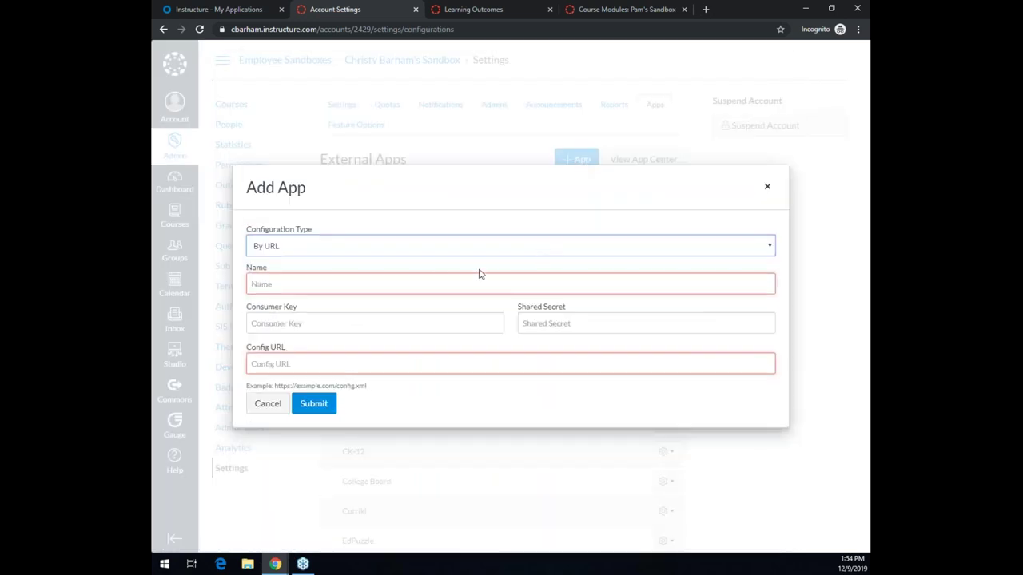
Name the app #GoOpenNC and paste the guide's Key as the Consumer Key.
left_click(439, 282)
type("#GoOpenNC")
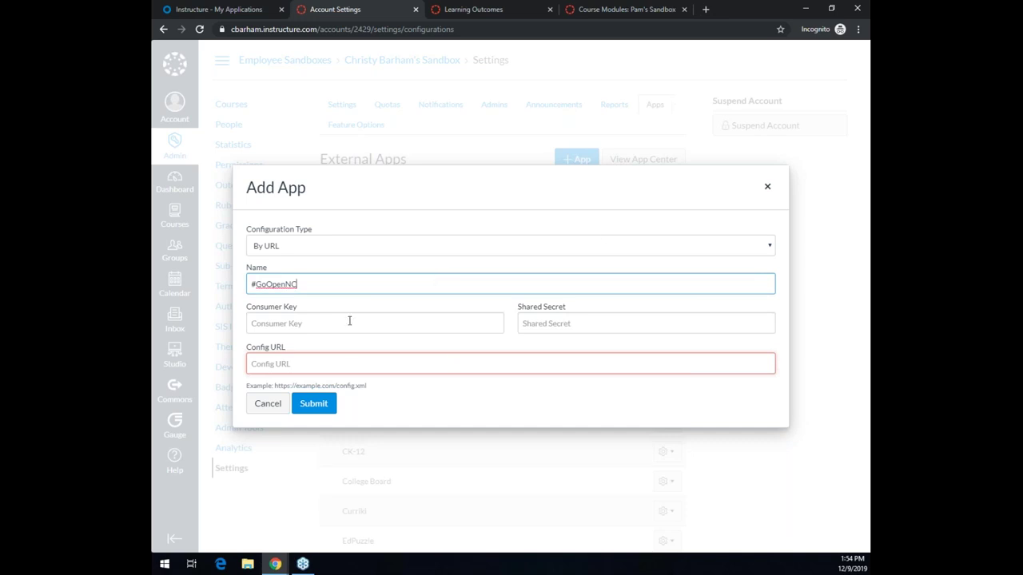
left_click(349, 319)
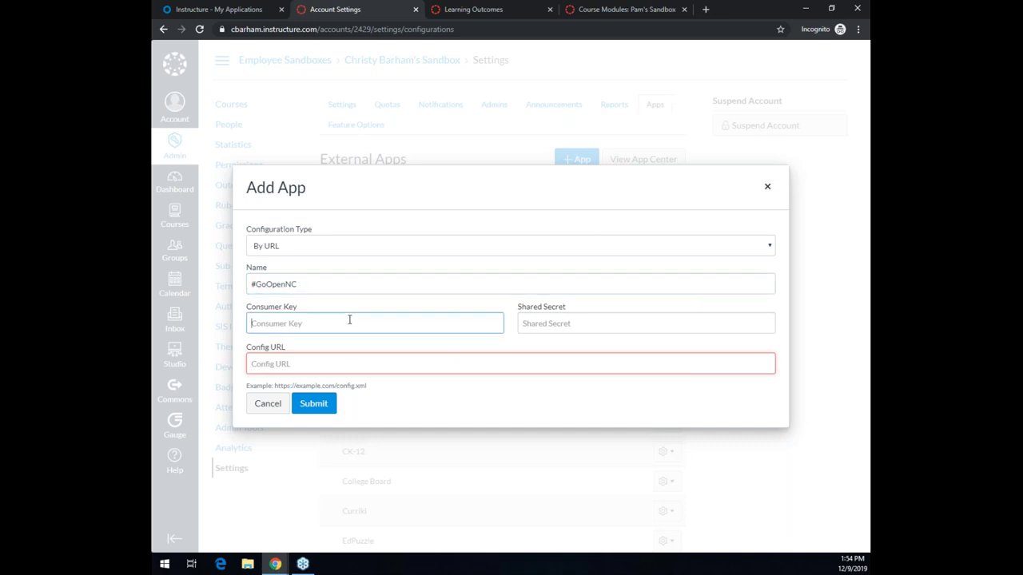
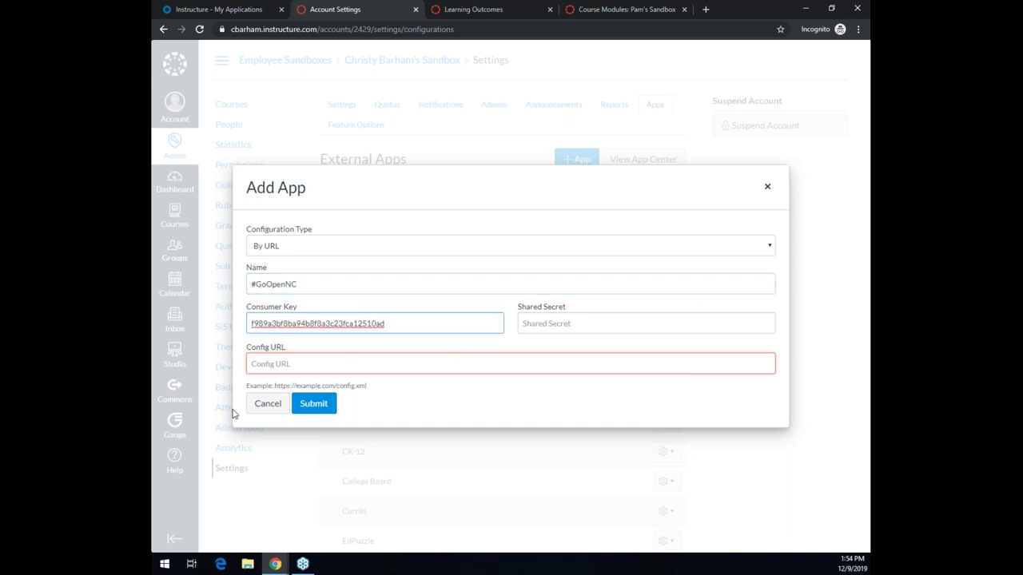
Copy the Secret from the GoOpenNC guide and paste it as the Shared Secret.
left_click(275, 564)
left_click(434, 501)
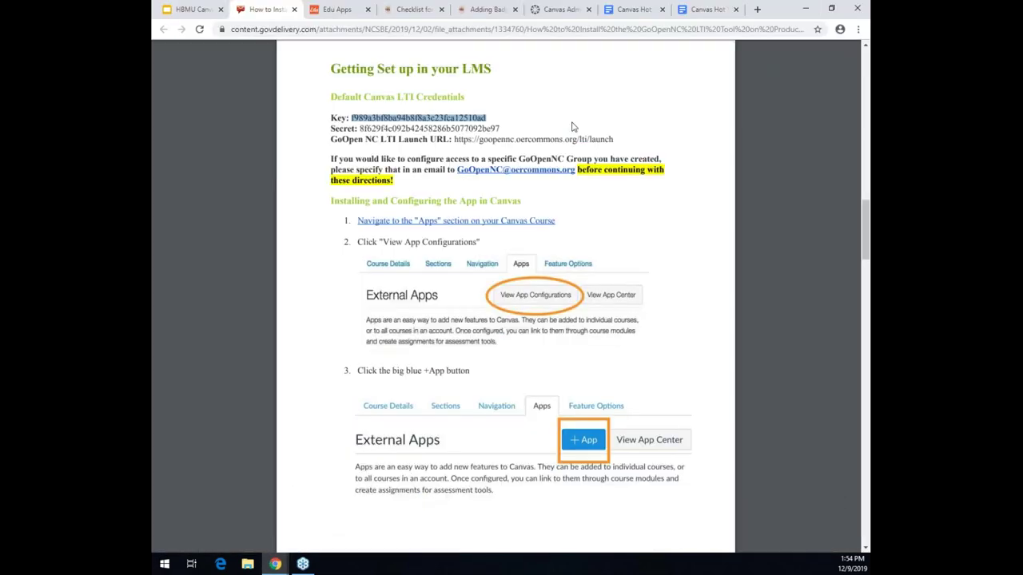
left_click_drag(358, 128, 503, 128)
key("ctrl+c")
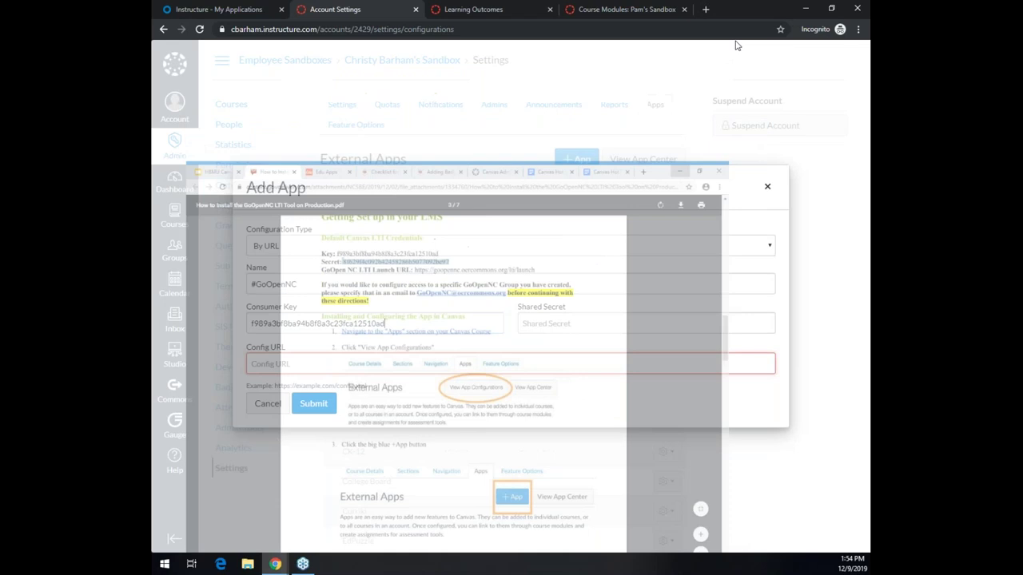
left_click(622, 327)
key("ctrl+v")
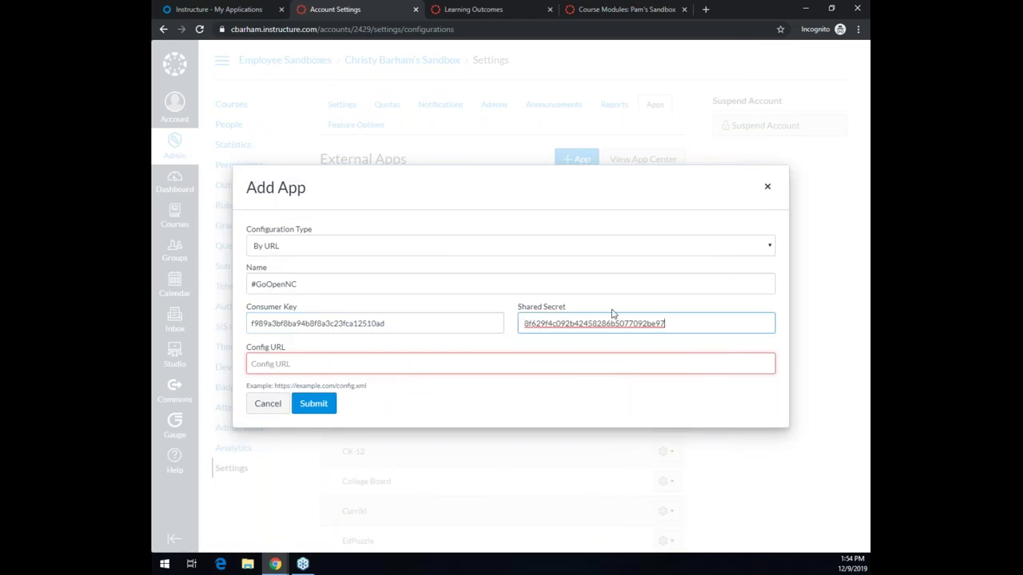
left_click(275, 565)
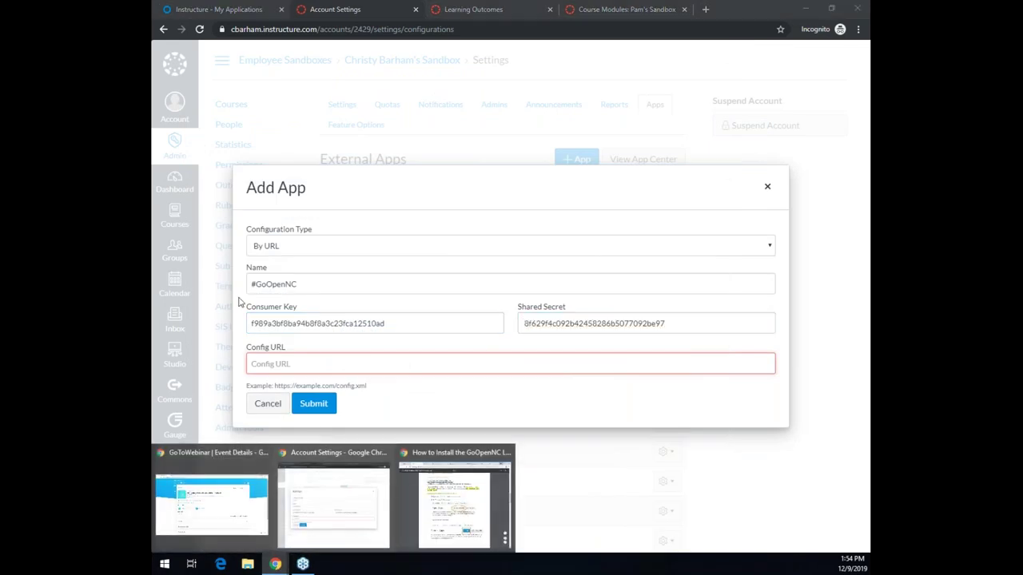
left_click(435, 523)
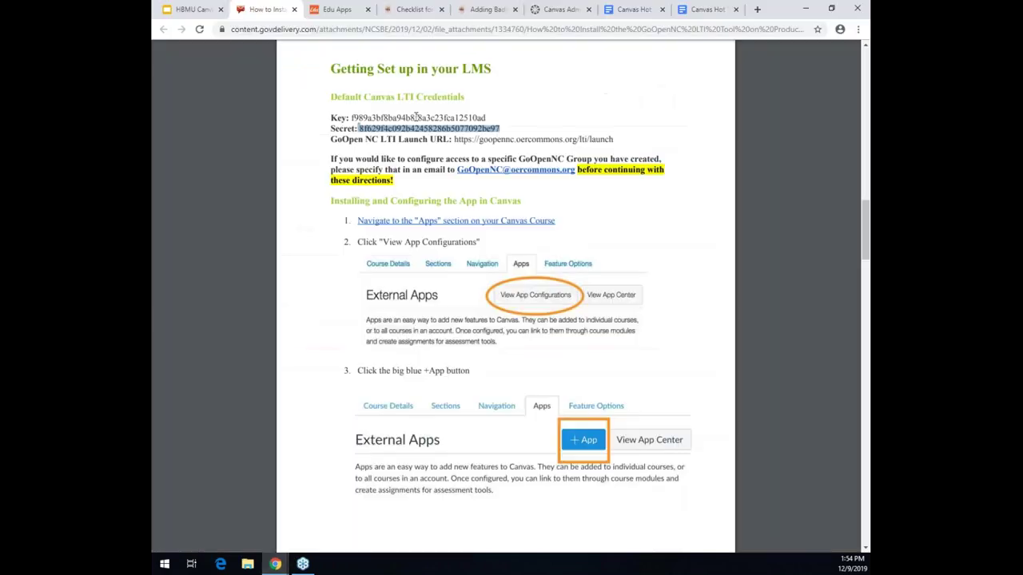
mouse_move(453, 139)
left_mouse_down()
mouse_move(598, 151)
mouse_move(616, 142)
mouse_move(477, 155)
mouse_move(333, 120)
mouse_move(454, 139)
left_mouse_up()
left_click(585, 142)
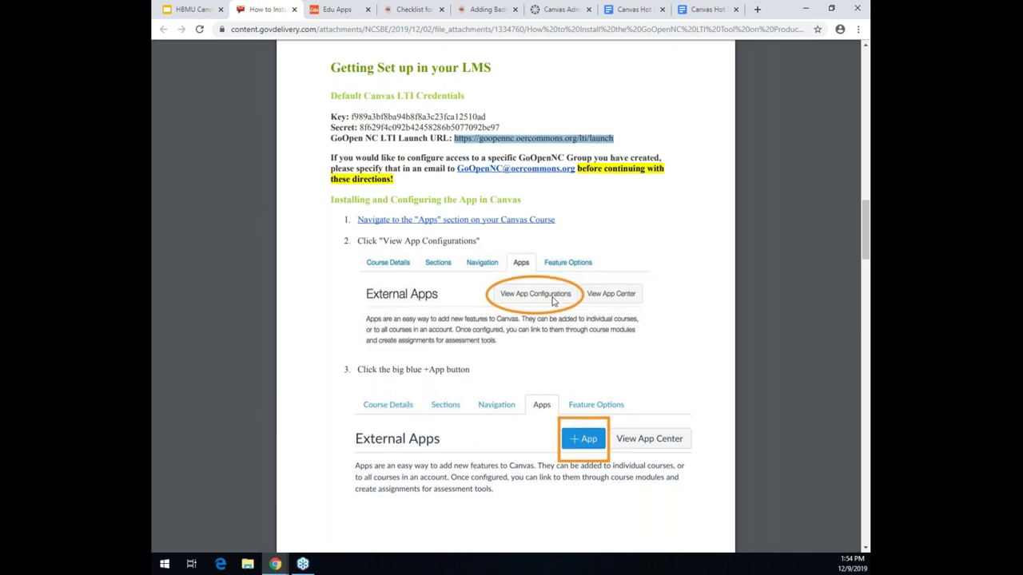
Scroll the guide to page 4's step 6 and open the config URL's XML file.
scroll(552, 300, "down", 6)
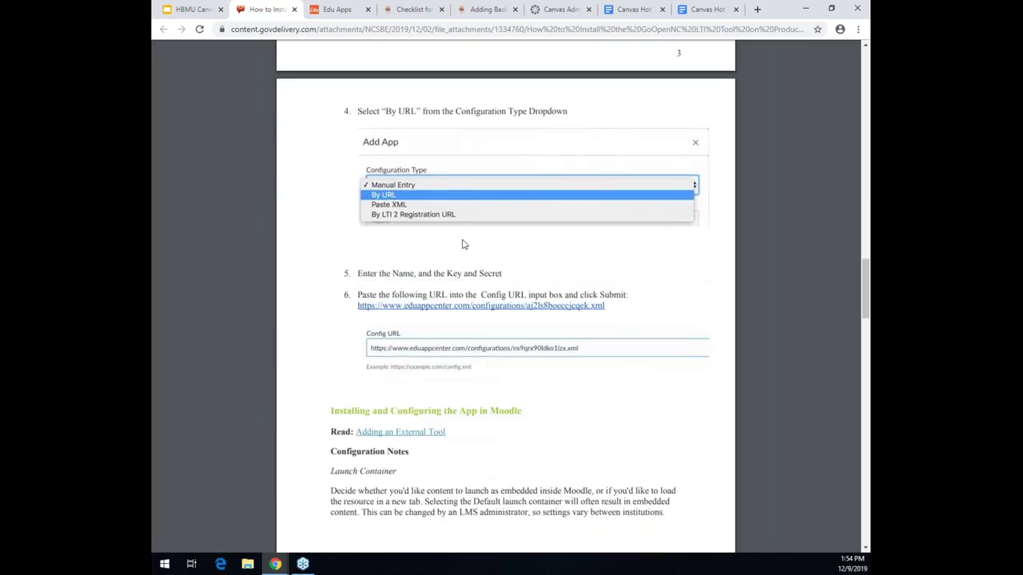
scroll(462, 241, "down", 1)
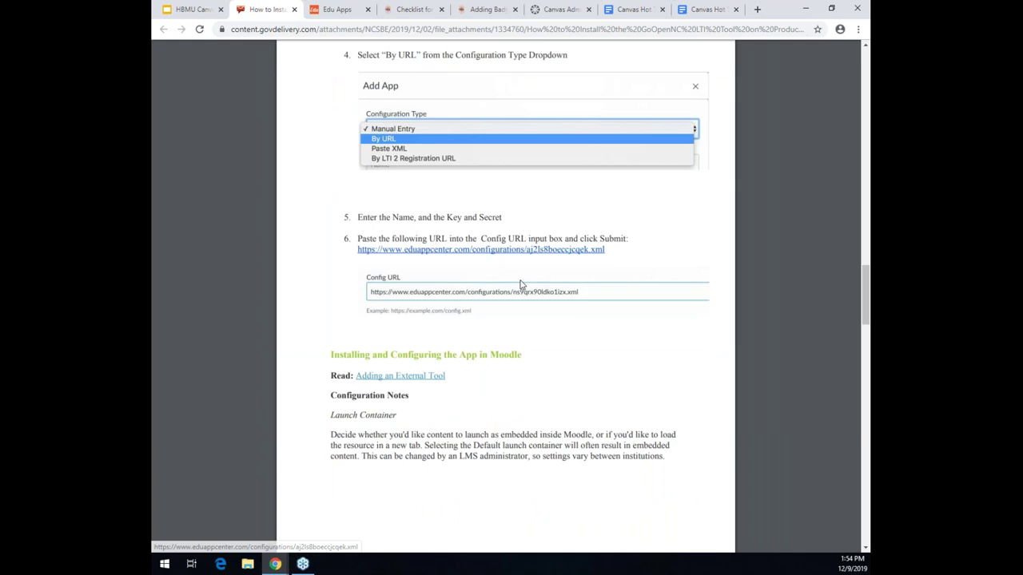
left_click_drag(612, 249, 428, 260)
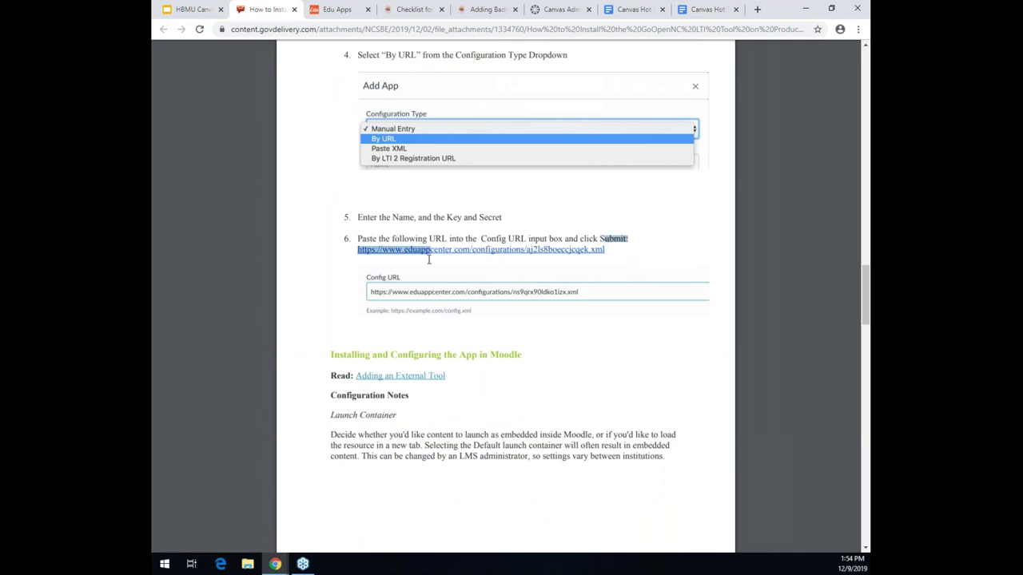
left_click(429, 260)
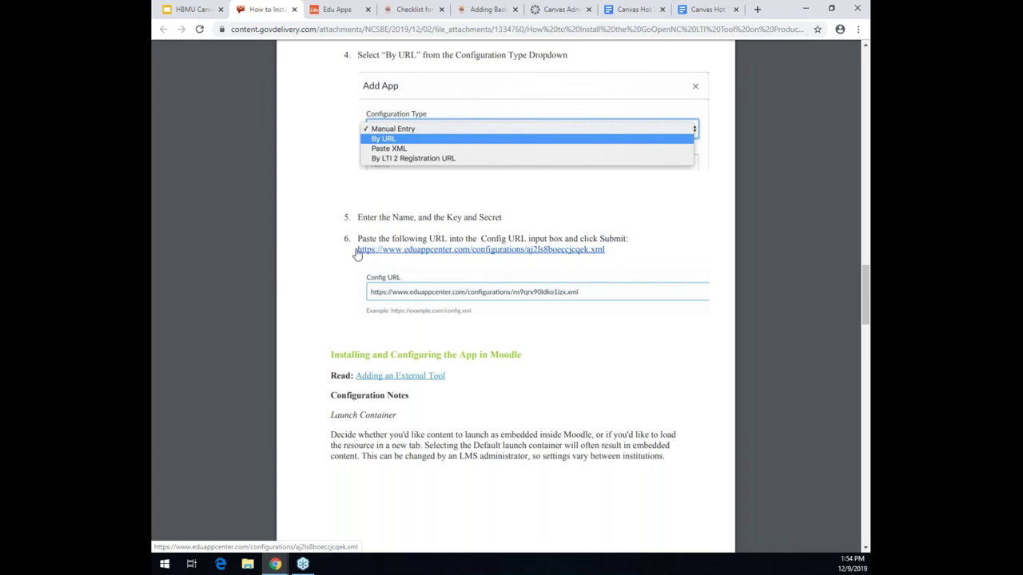
left_click(418, 254)
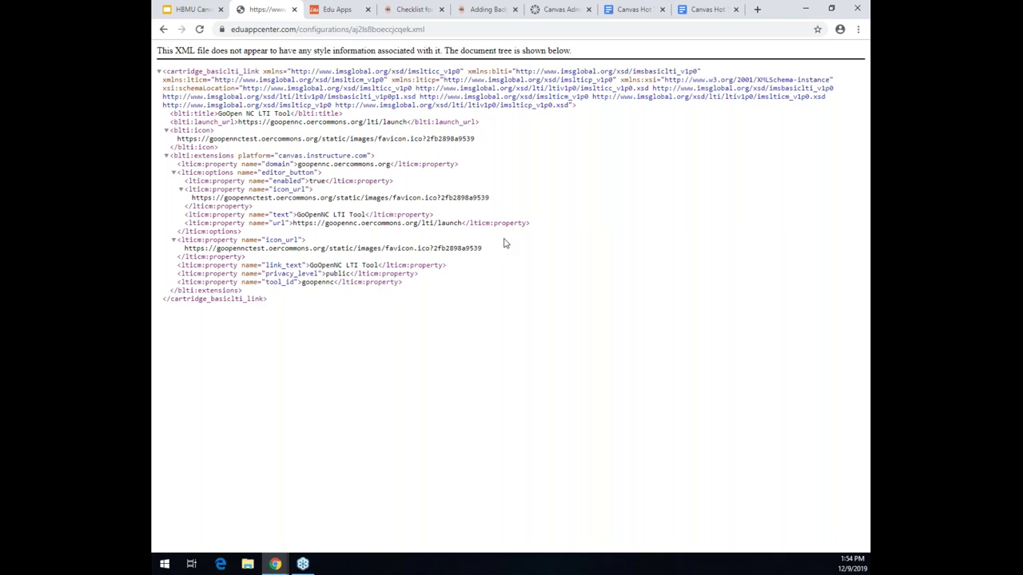
left_click(163, 29)
Back in the guide, select the step-6 config URL and set the PDF aside.
scroll(519, 458, "down", 8)
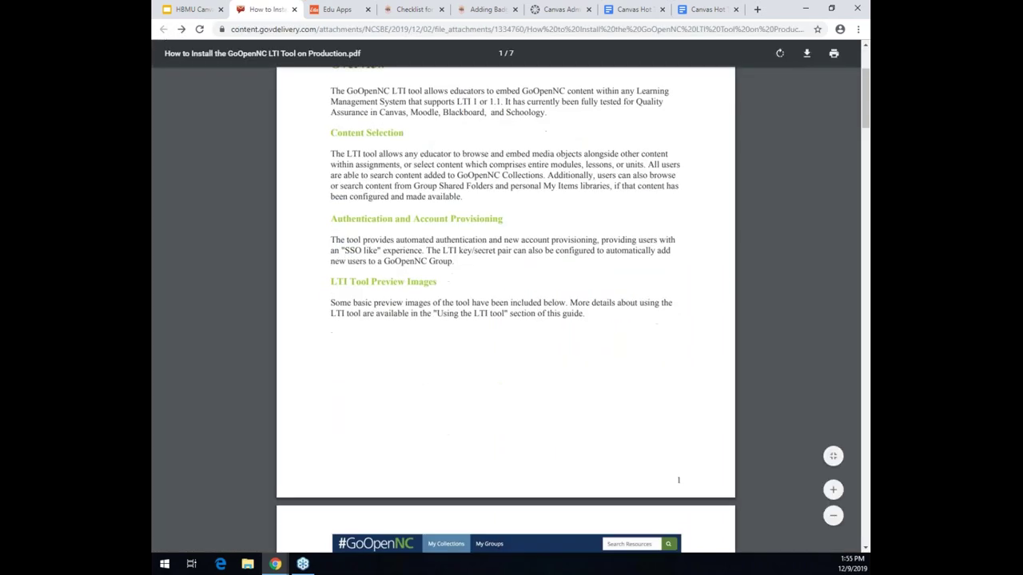
scroll(558, 183, "down", 8)
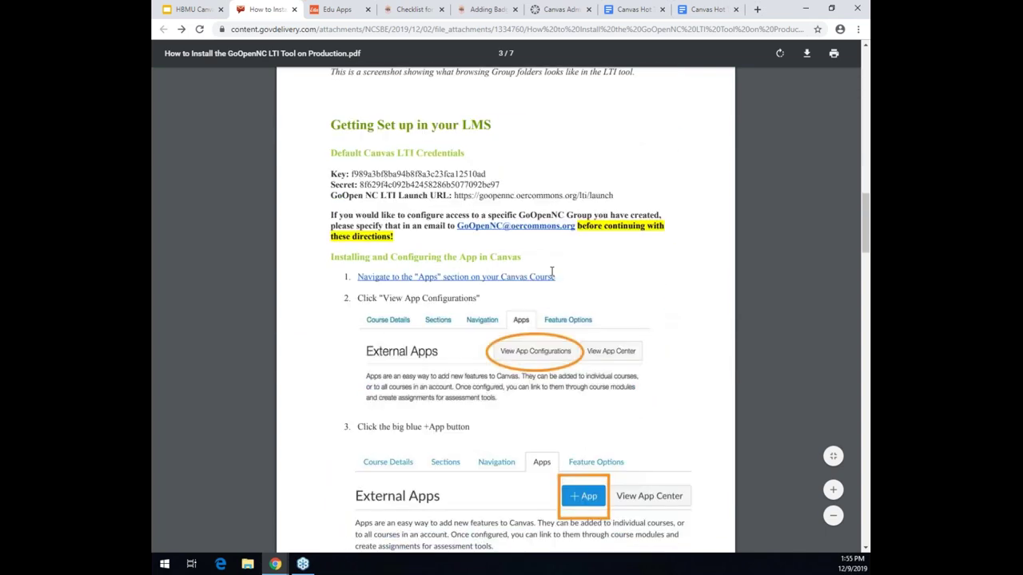
scroll(551, 273, "down", 8)
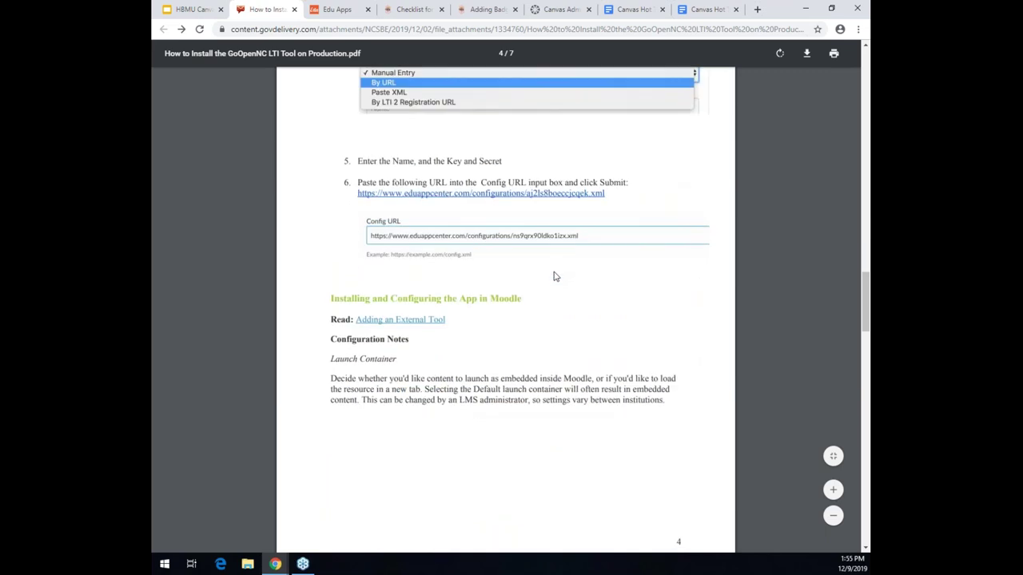
left_click_drag(610, 194, 350, 199)
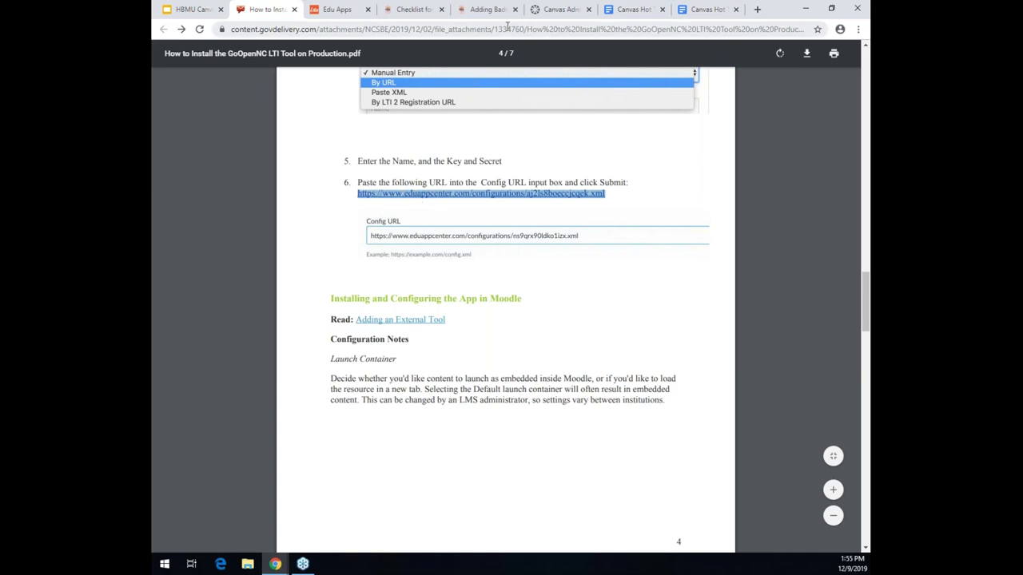
left_click(805, 9)
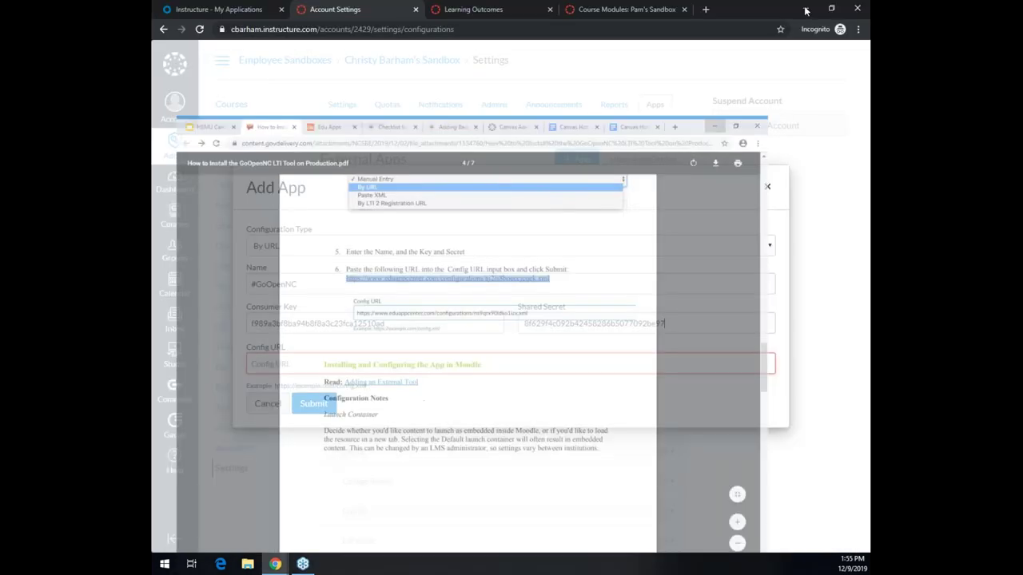
Paste the config URL and submit the #GoOpenNC app.
left_click(292, 363)
type("https://www.eduappcenter.com/configurations/aj2ls8boeccjcgek.xml")
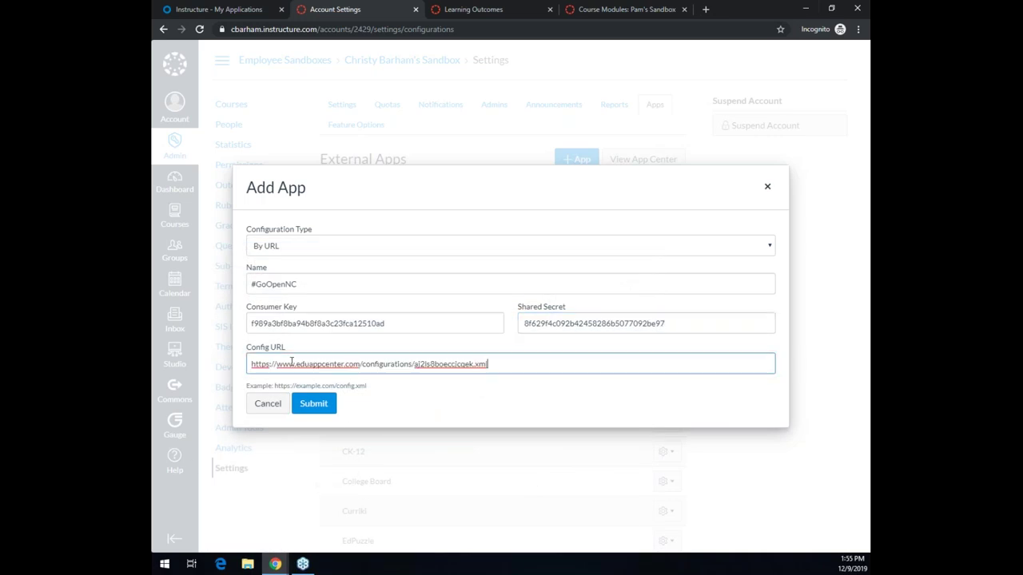
left_click(324, 409)
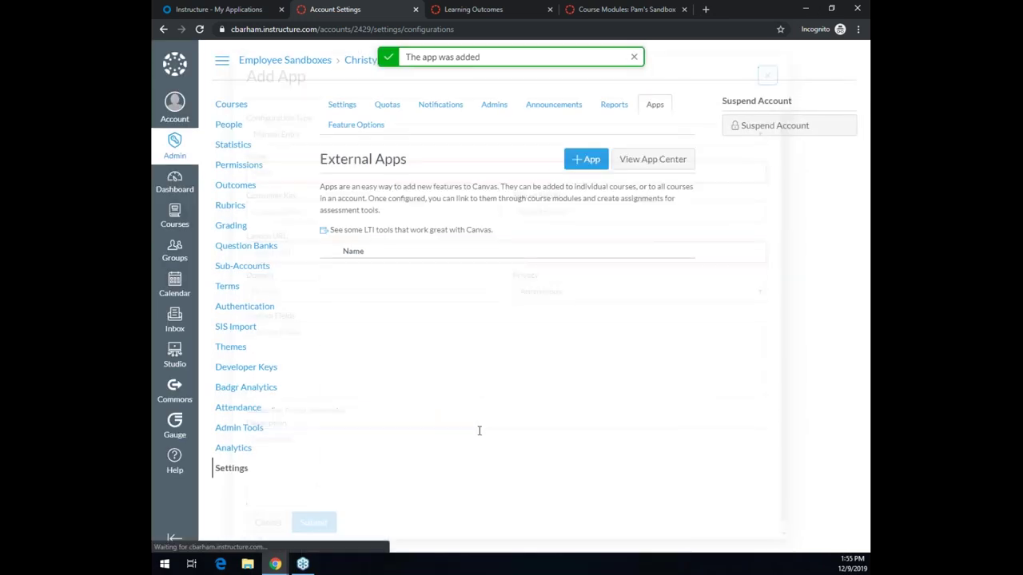
Search the sandbox account's courses for 'test' and open Testing 4.
left_click(242, 109)
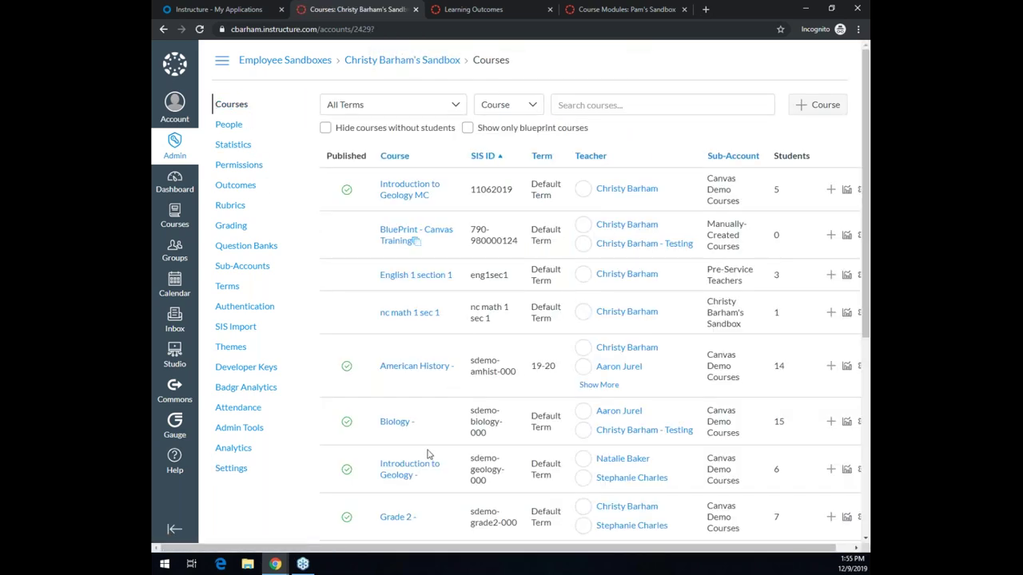
left_click(609, 104)
type("test")
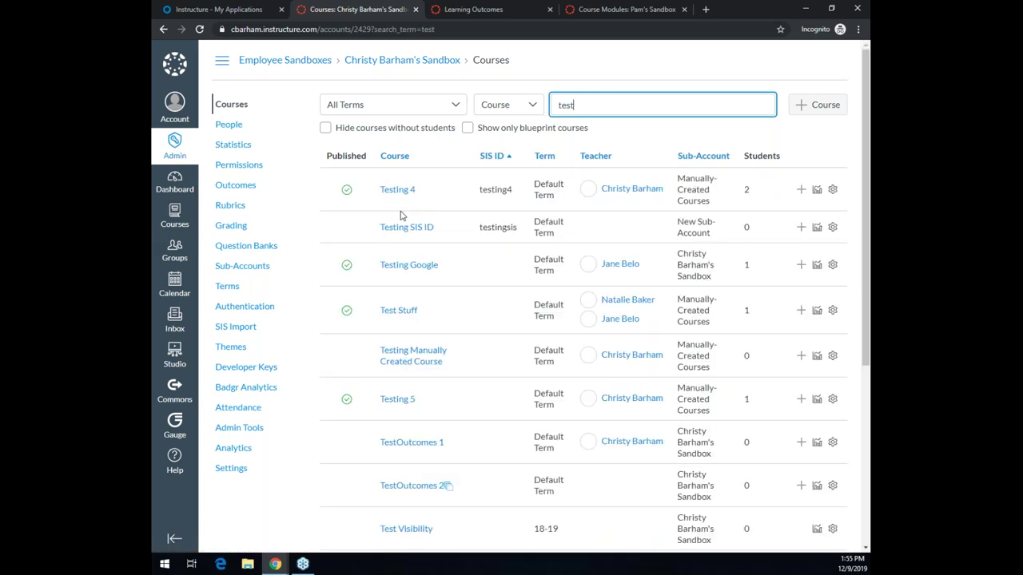
left_click(398, 192)
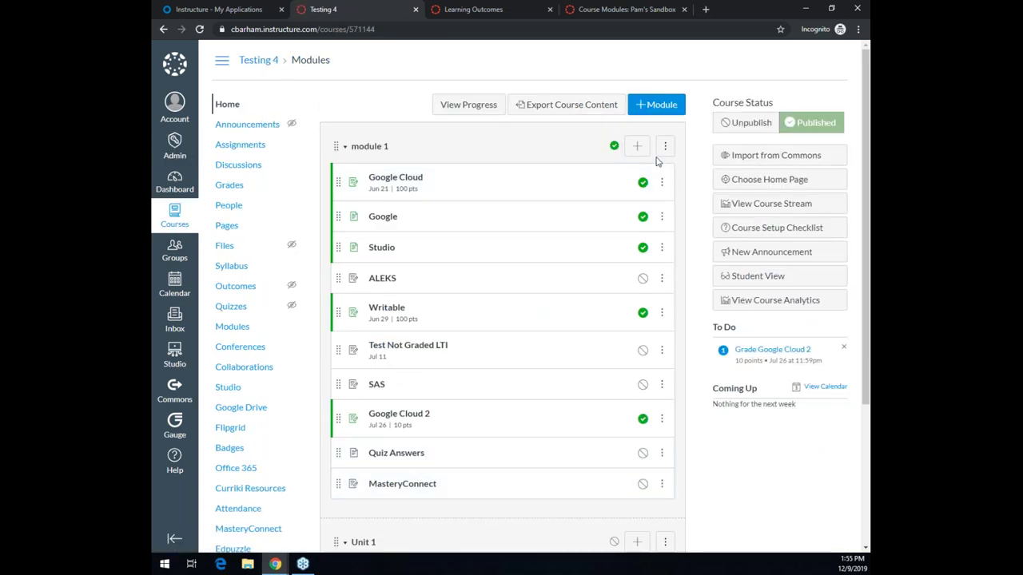
Create a new GoOpenNC Test assignment as module 1's last item in Testing 4 and open it.
left_click(644, 153)
left_click(445, 210)
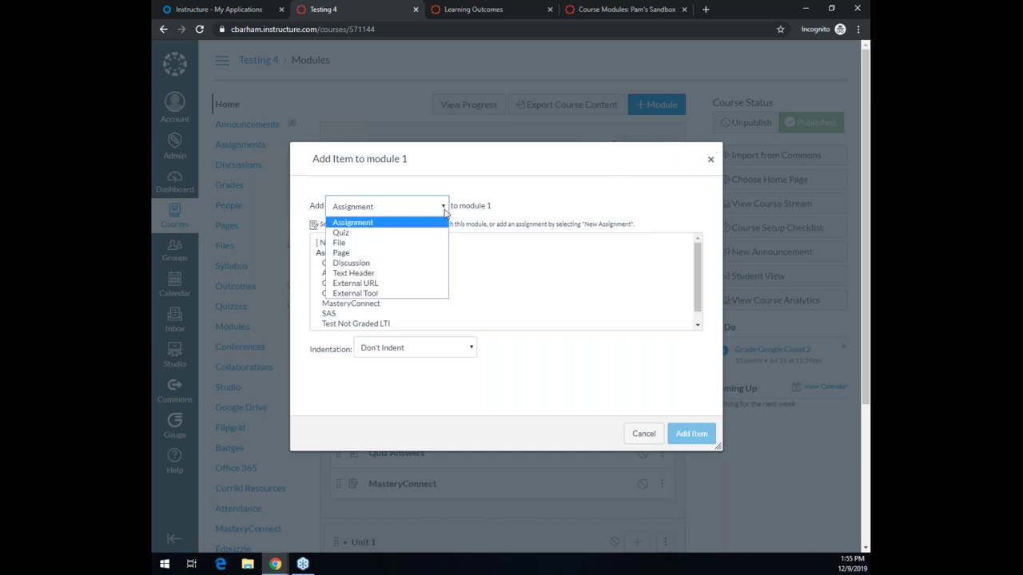
left_click(443, 223)
left_click(356, 243)
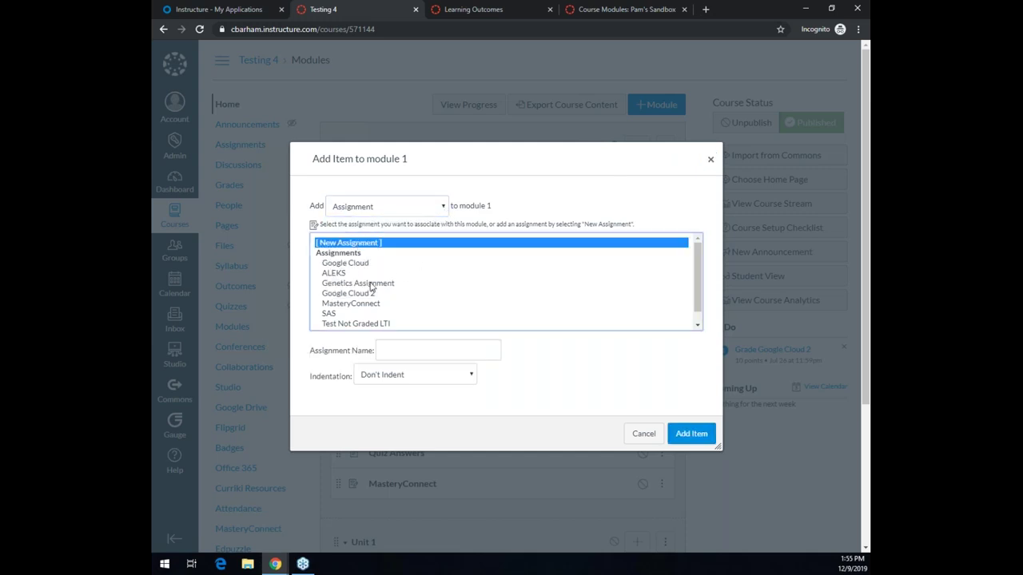
left_click(402, 350)
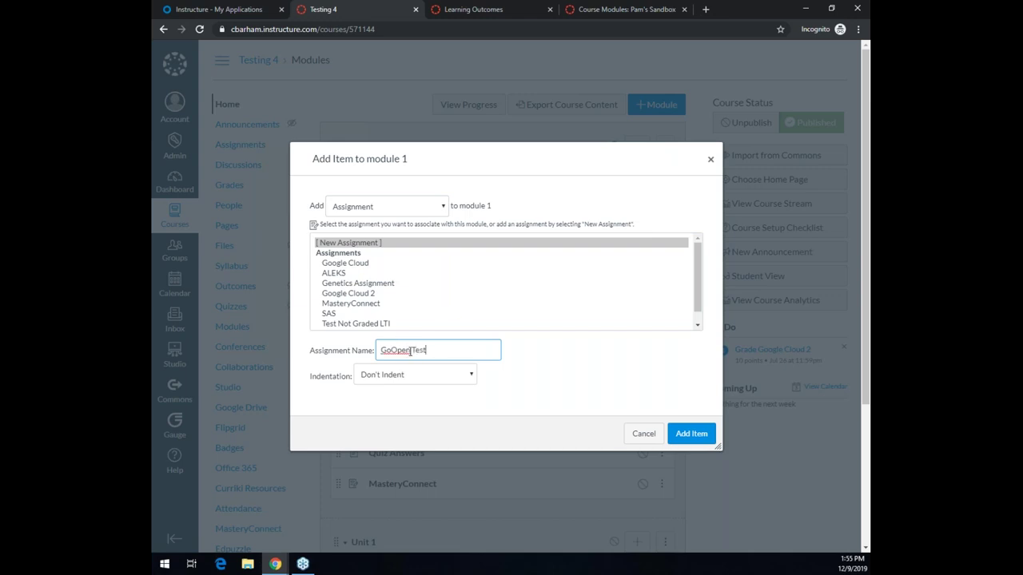
type("NC")
left_click(684, 444)
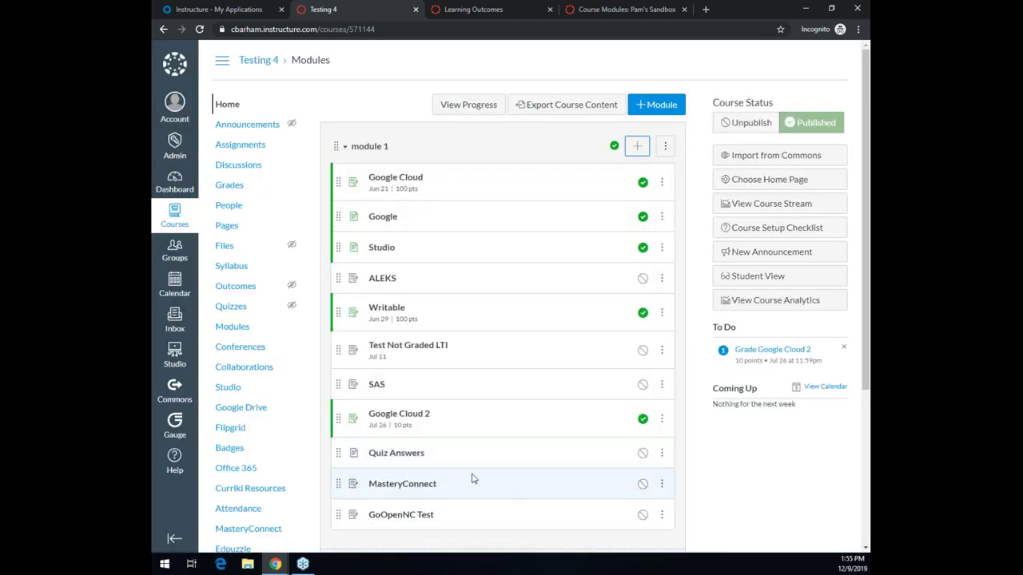
left_click(401, 515)
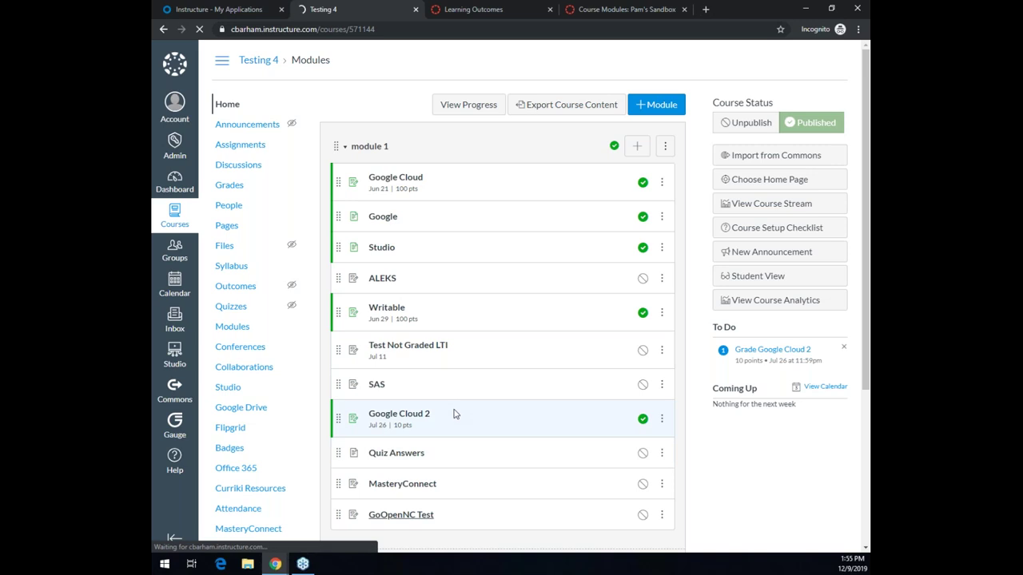
Edit the assignment to be worth 10 points with an External Tool submission type.
left_click(644, 106)
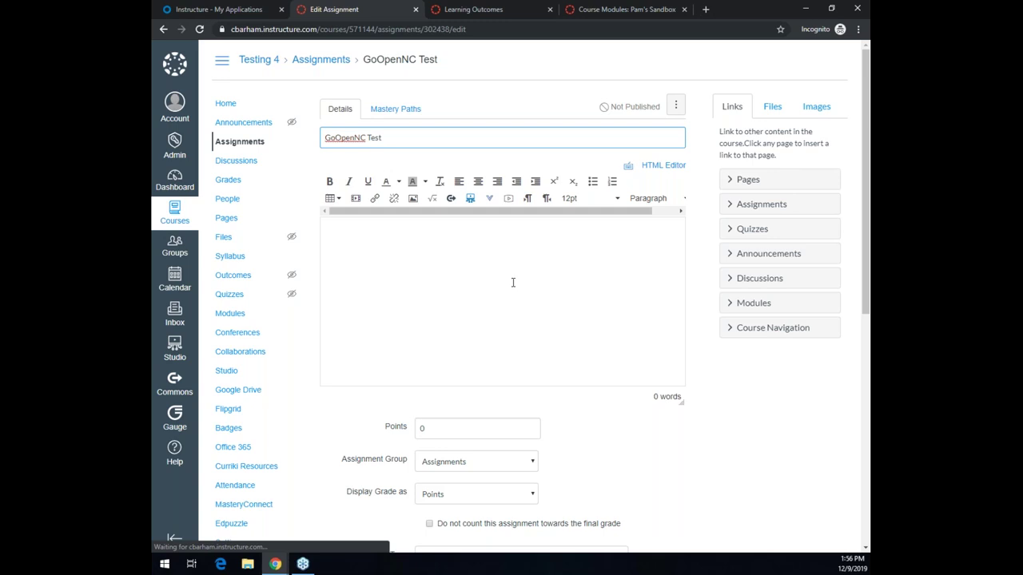
left_click(422, 430)
type("10")
scroll(468, 441, "down", 2)
scroll(468, 441, "down", 1)
left_click(534, 286)
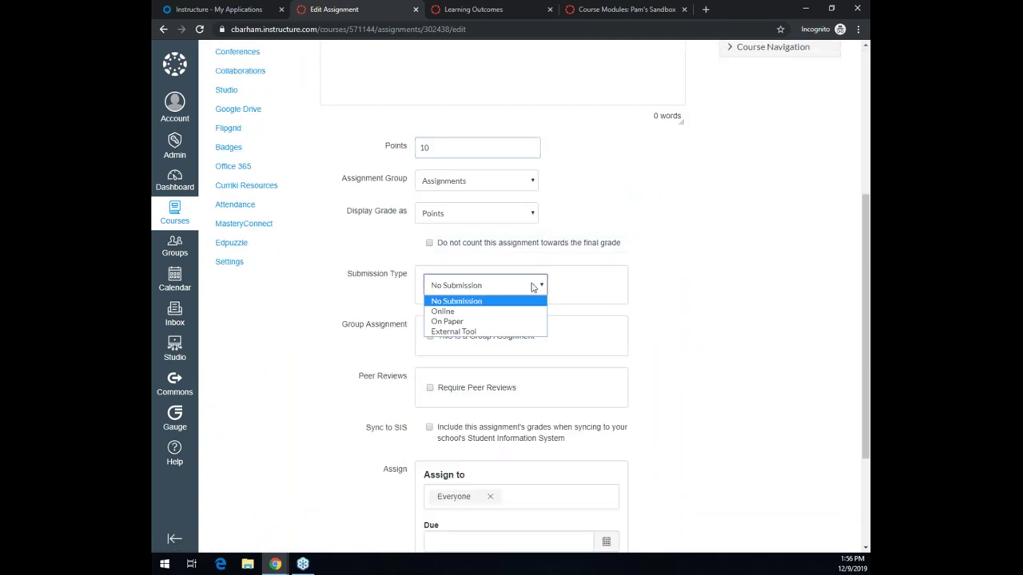
left_click(517, 331)
Link the #GoOpenNC tool, set the due date to Dec 20 11:59pm, and save.
left_click(605, 356)
scroll(530, 324, "down", 3)
scroll(530, 324, "up", 3)
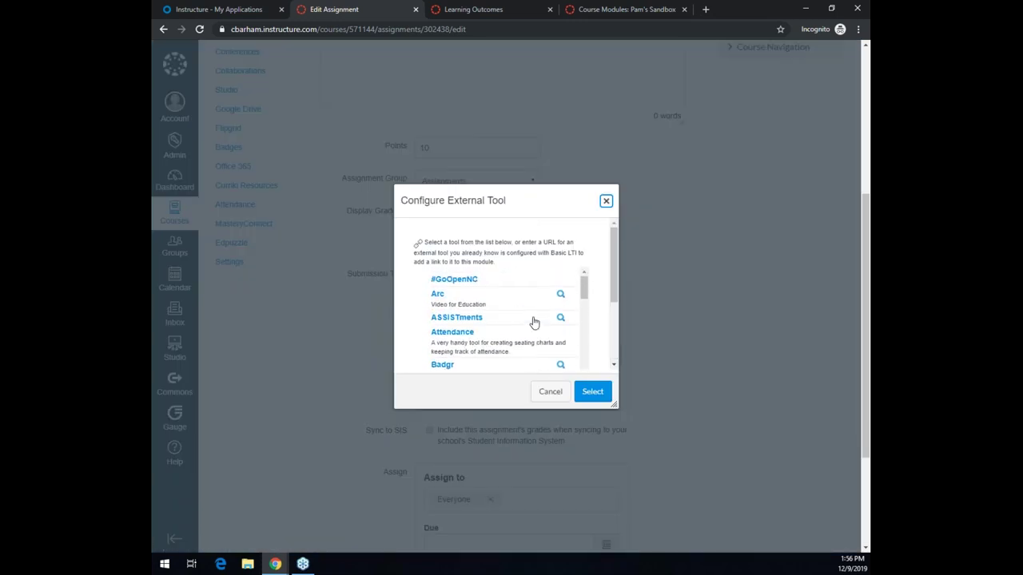
left_click(467, 290)
left_click(598, 394)
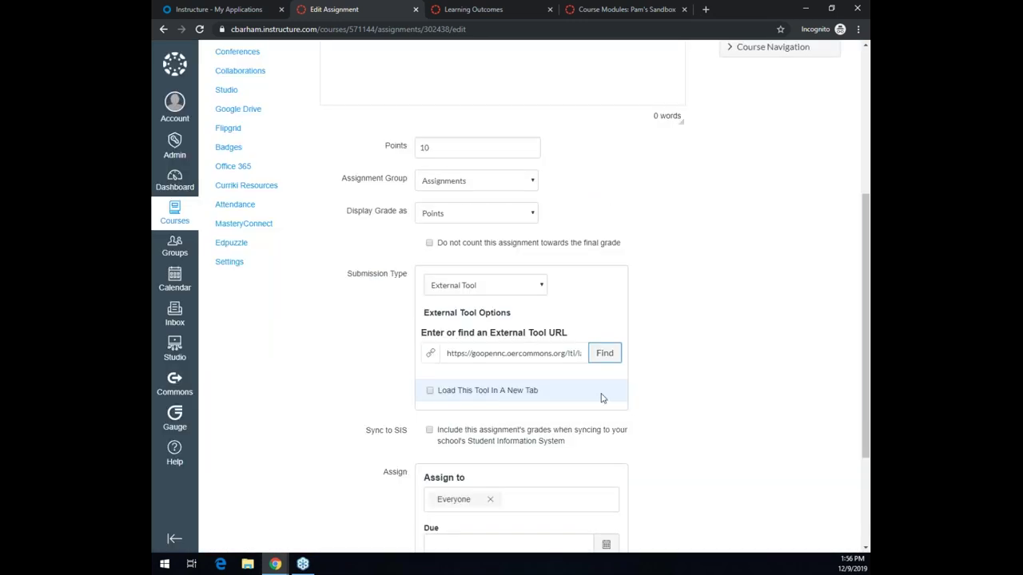
scroll(605, 400, "down", 2)
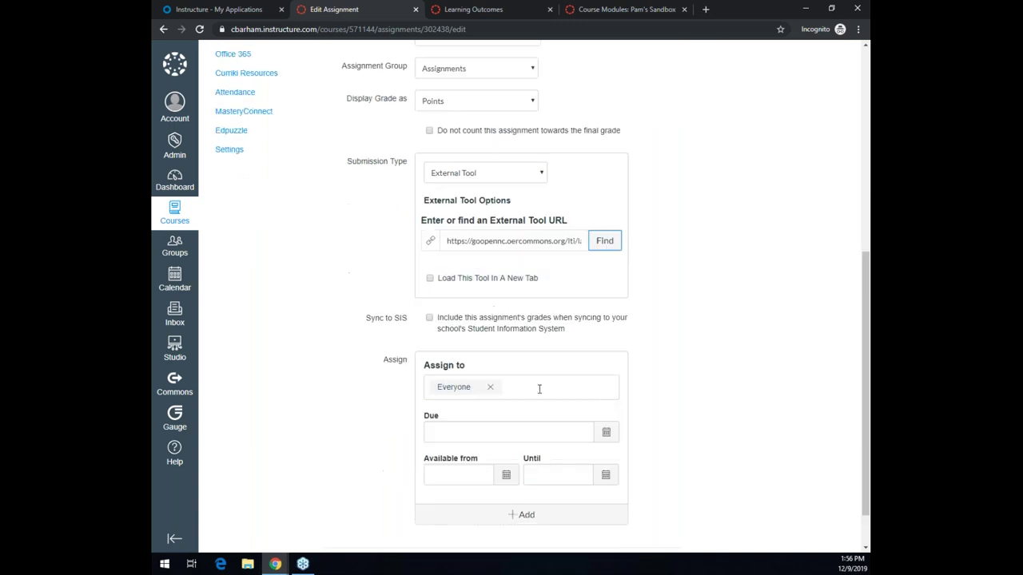
left_click(606, 432)
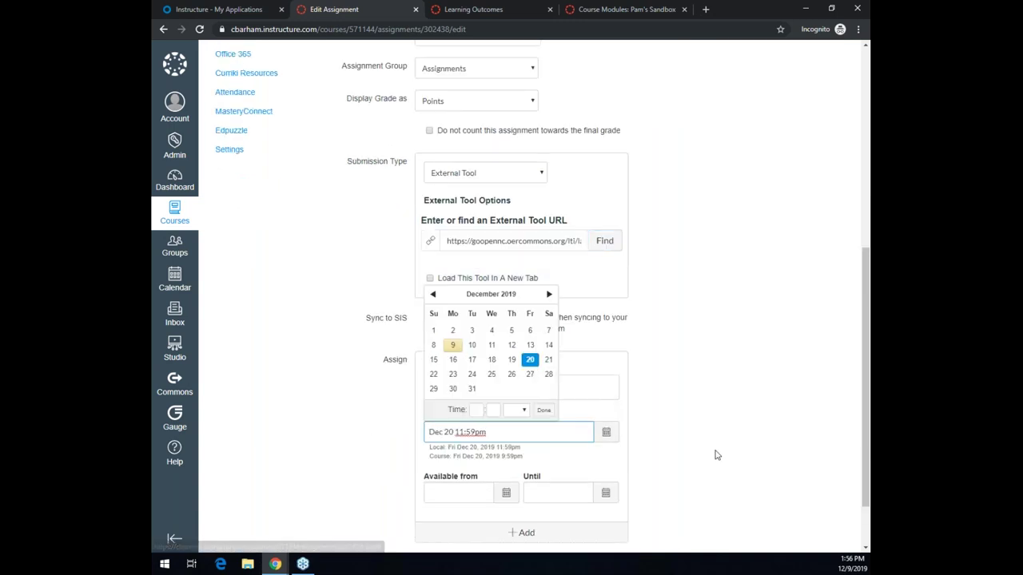
scroll(715, 453, "down", 2)
left_click(662, 511)
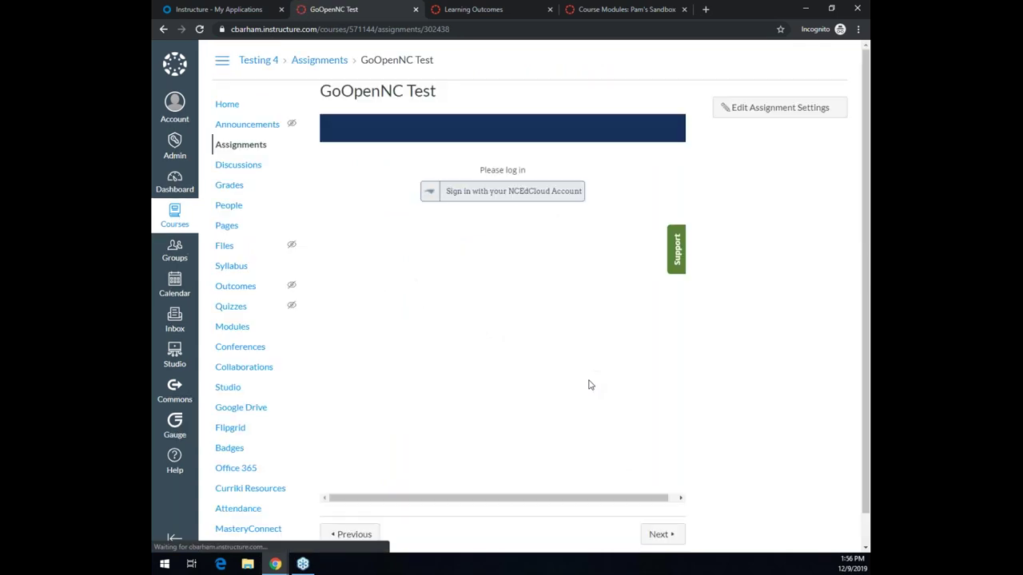
Sign in to NCEdCloud under the NCDPI domain with the account username and password.
left_click(530, 192)
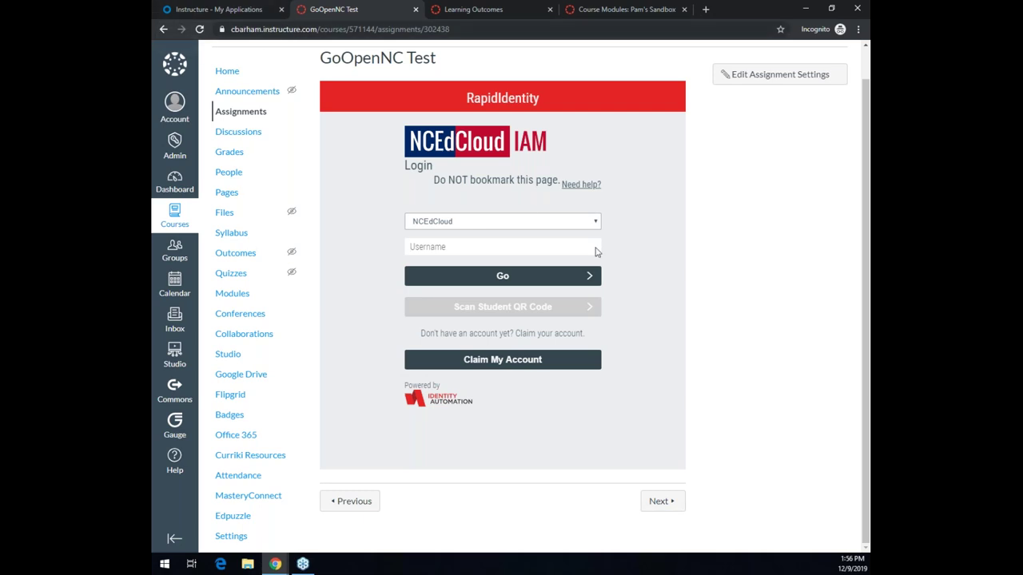
left_click(523, 220)
left_click(520, 244)
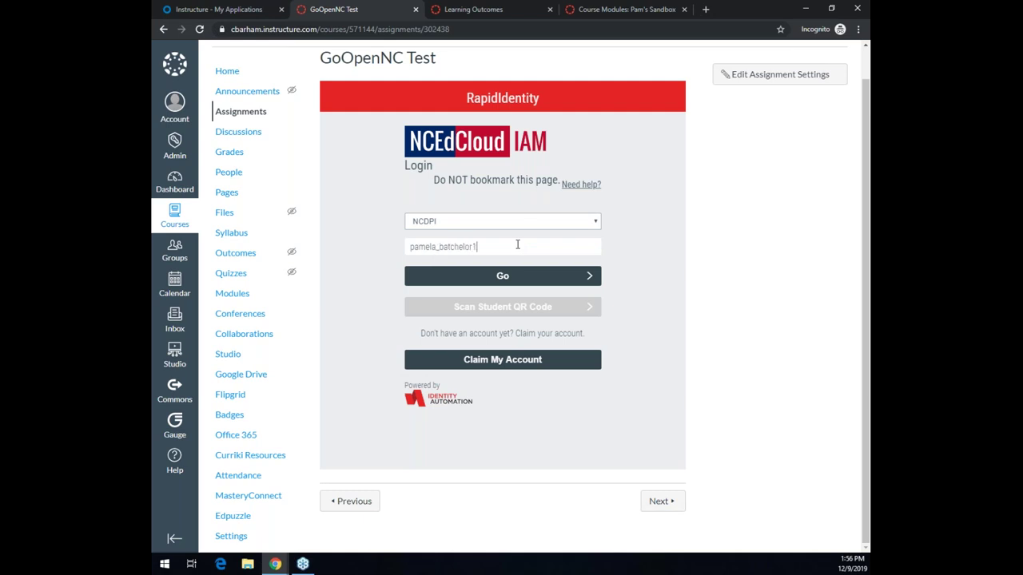
key("Return")
type("•")
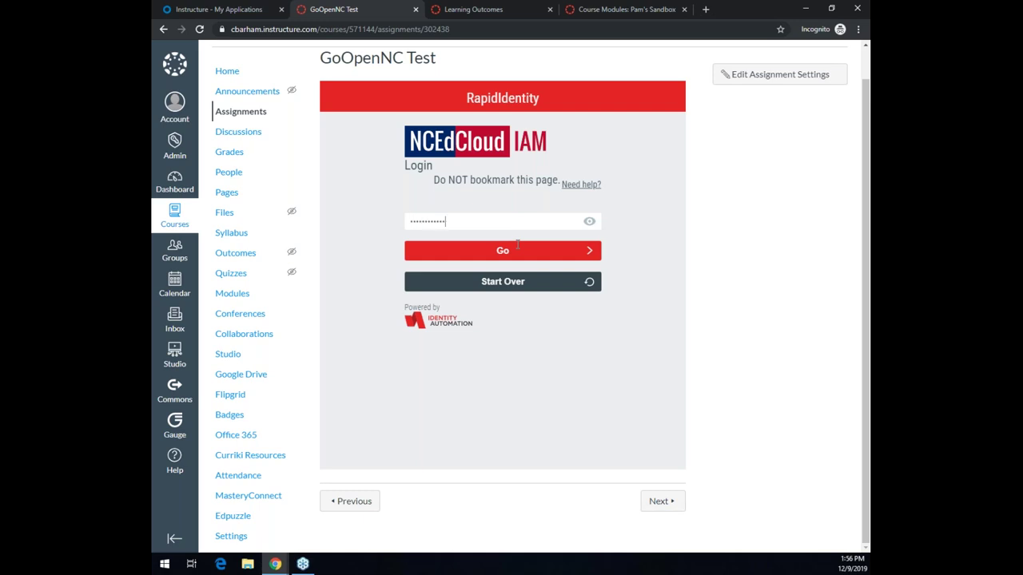
left_click(517, 250)
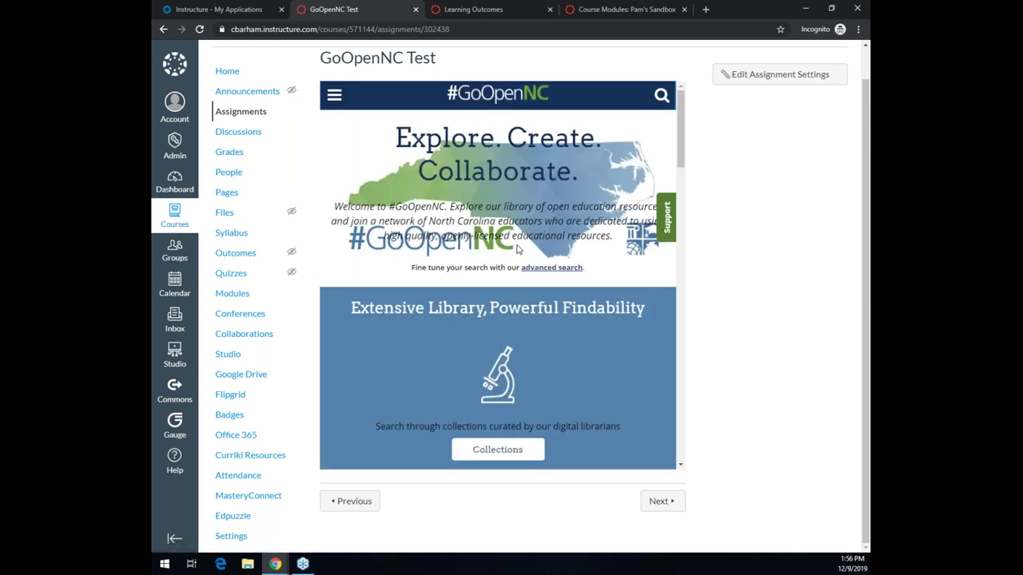
Search #GoOpenNC for 'frac' and sort the results by rating.
scroll(614, 378, "down", 8)
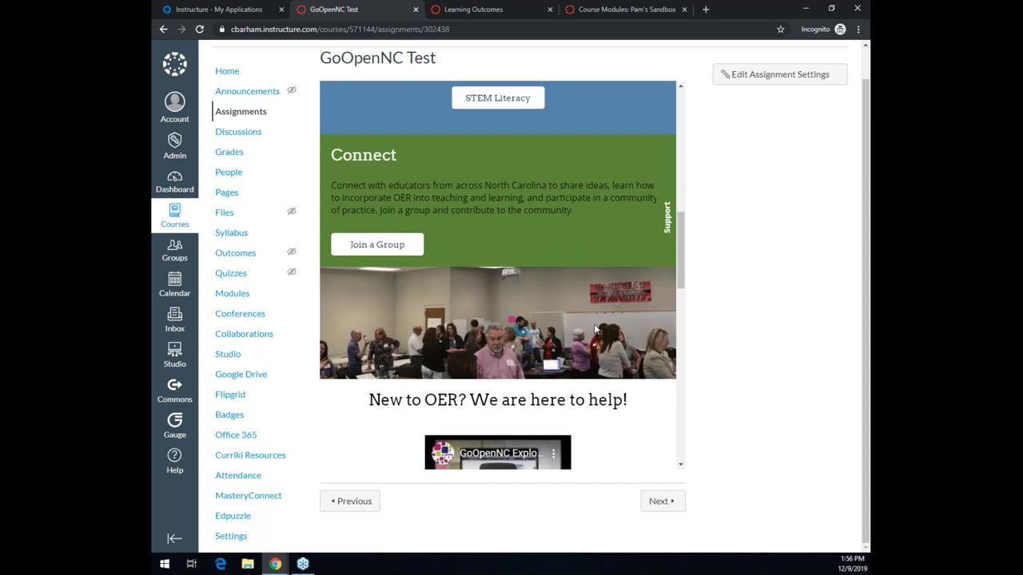
scroll(593, 330, "up", 6)
scroll(498, 275, "up", 2)
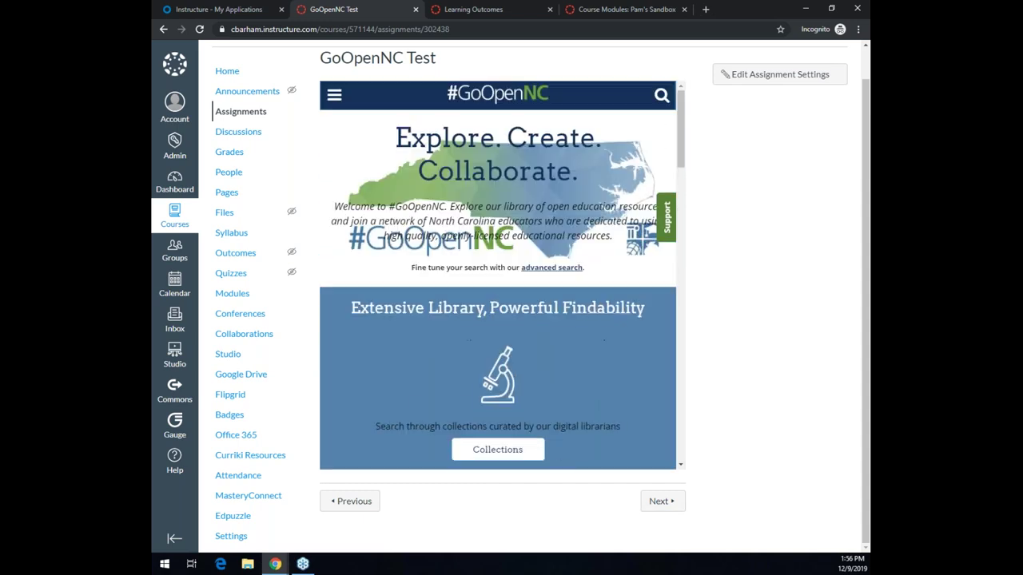
left_click(661, 98)
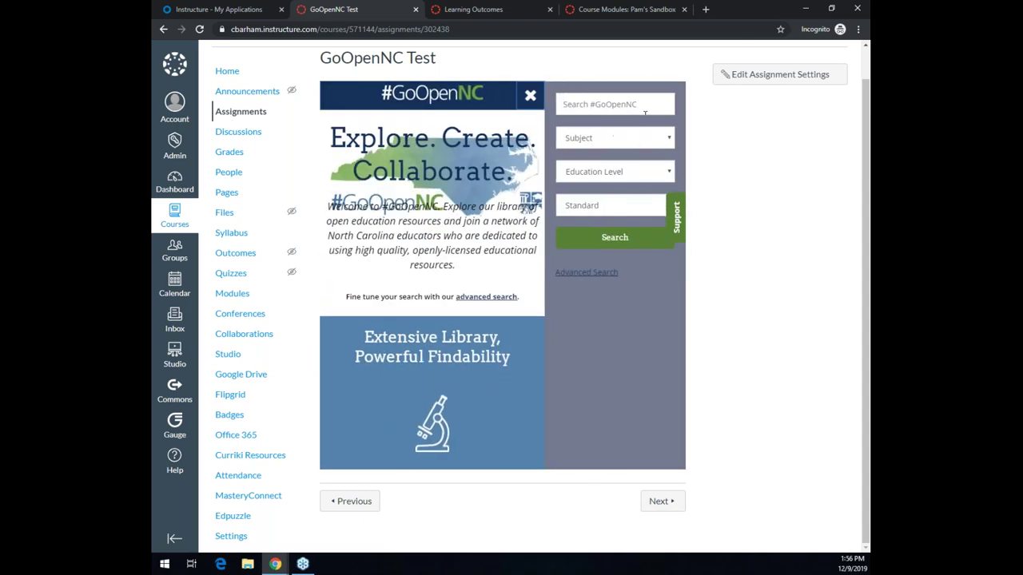
left_click(650, 106)
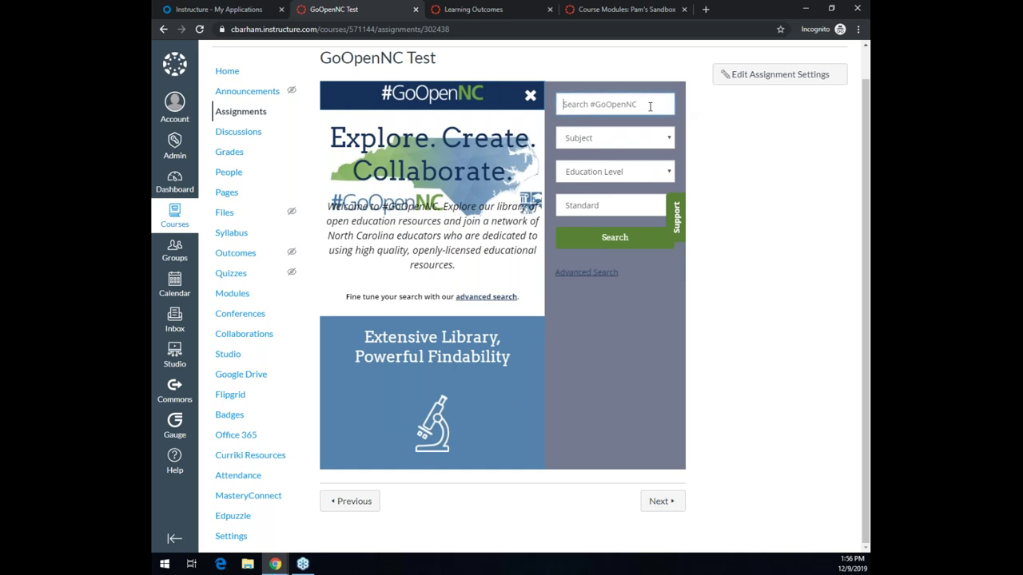
type("fractions")
key("Return")
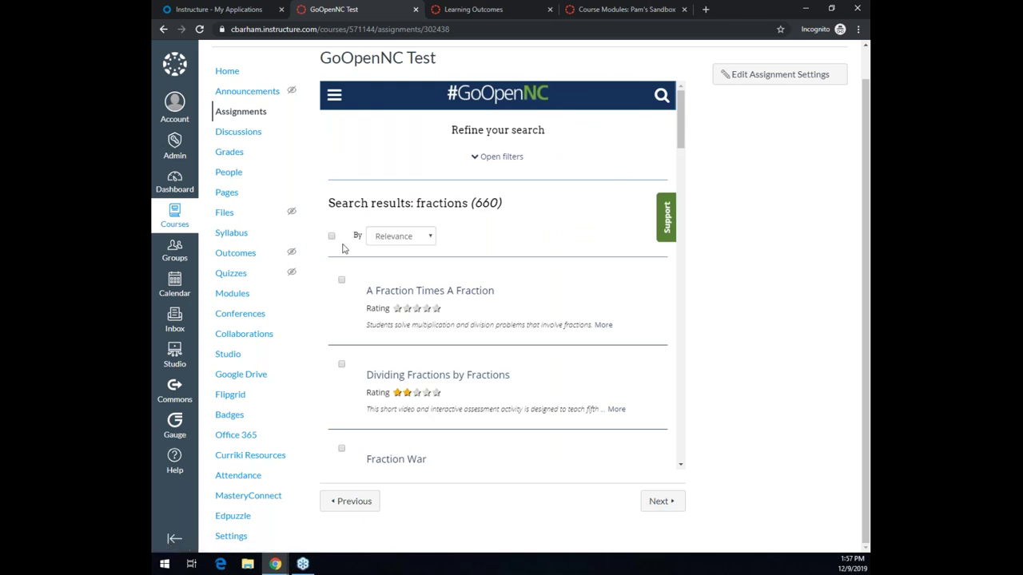
left_click(420, 237)
left_click(413, 274)
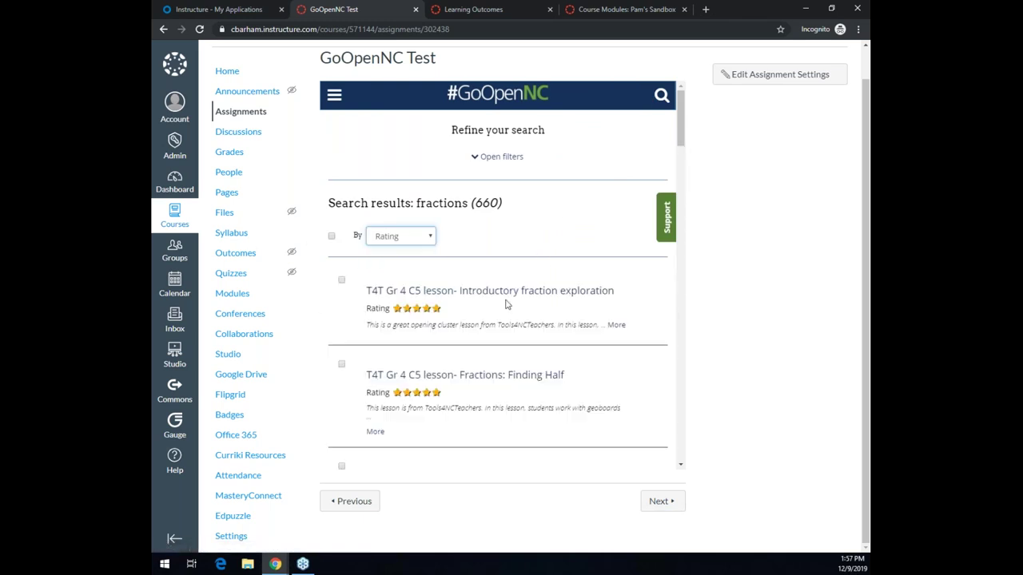
Read through the Introductory fraction exploration lesson, then go to the Testing 4 Modules page.
left_click(506, 292)
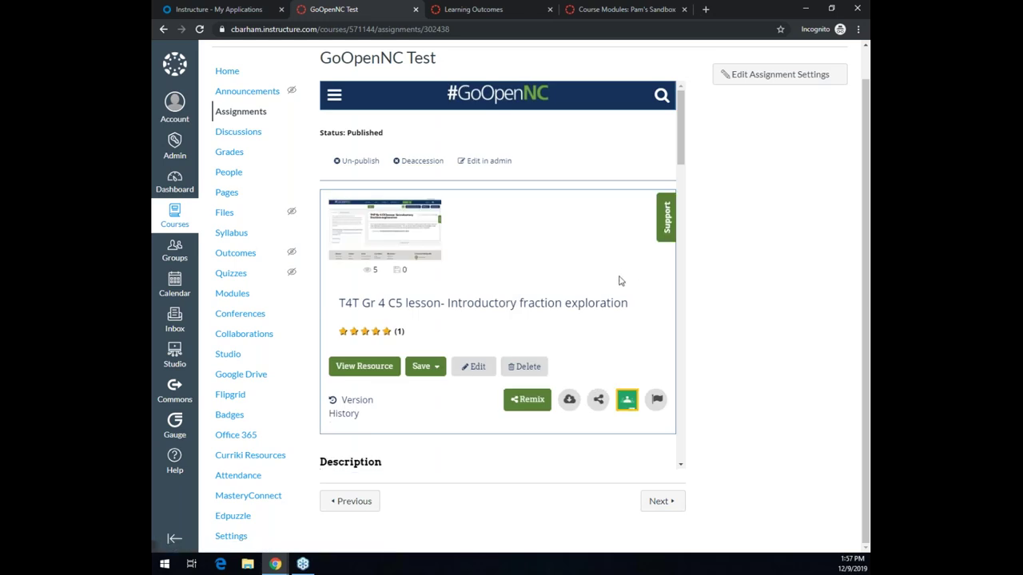
scroll(605, 275, "down", 10)
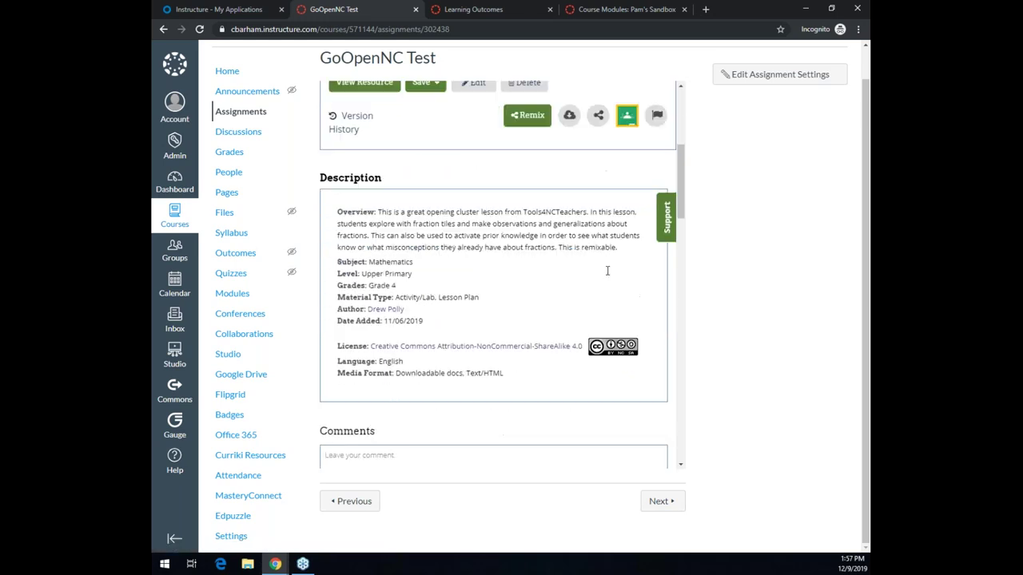
scroll(607, 270, "up", 12)
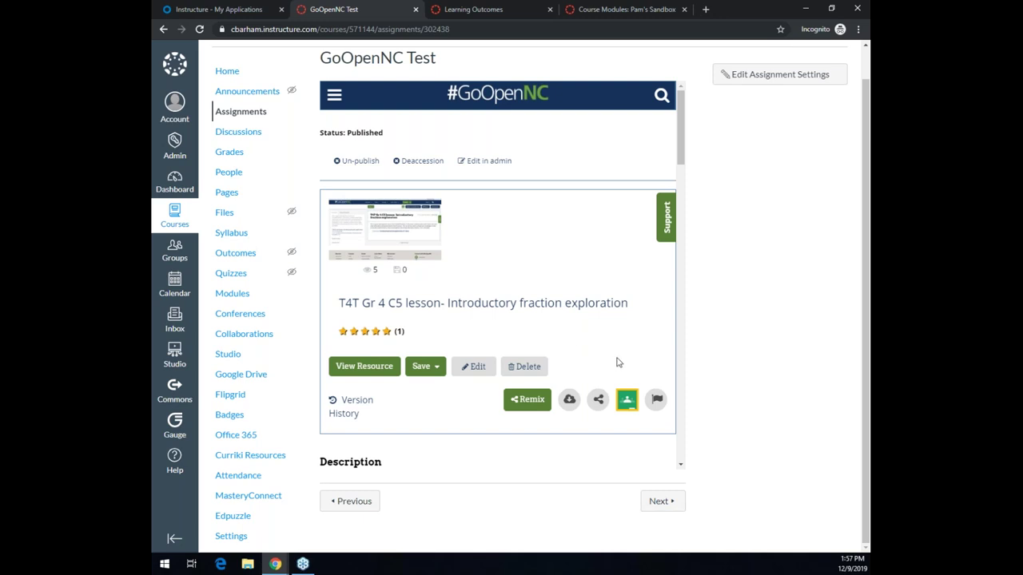
scroll(617, 356, "down", 5)
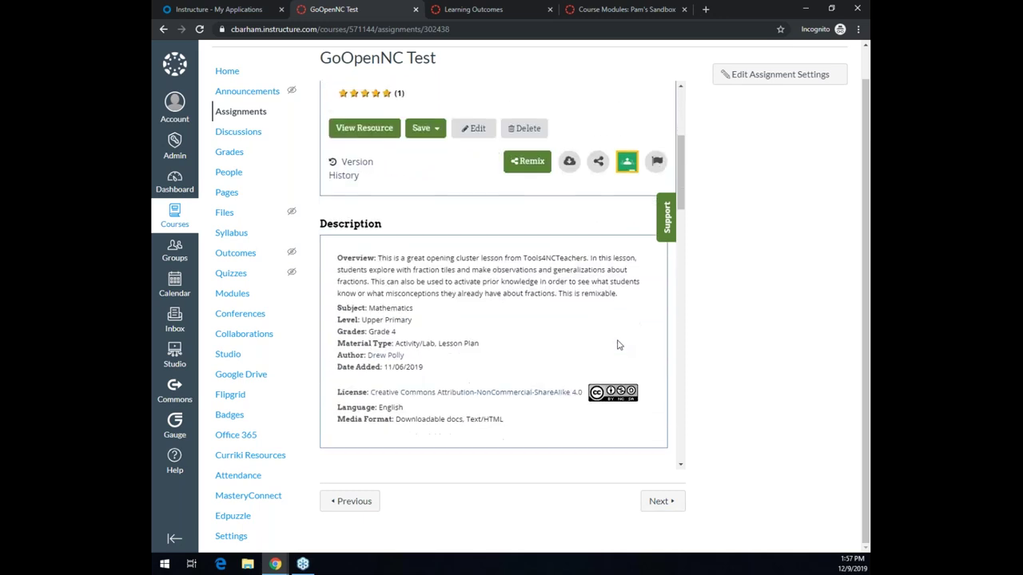
scroll(621, 339, "down", 15)
scroll(624, 337, "up", 3)
scroll(624, 336, "up", 15)
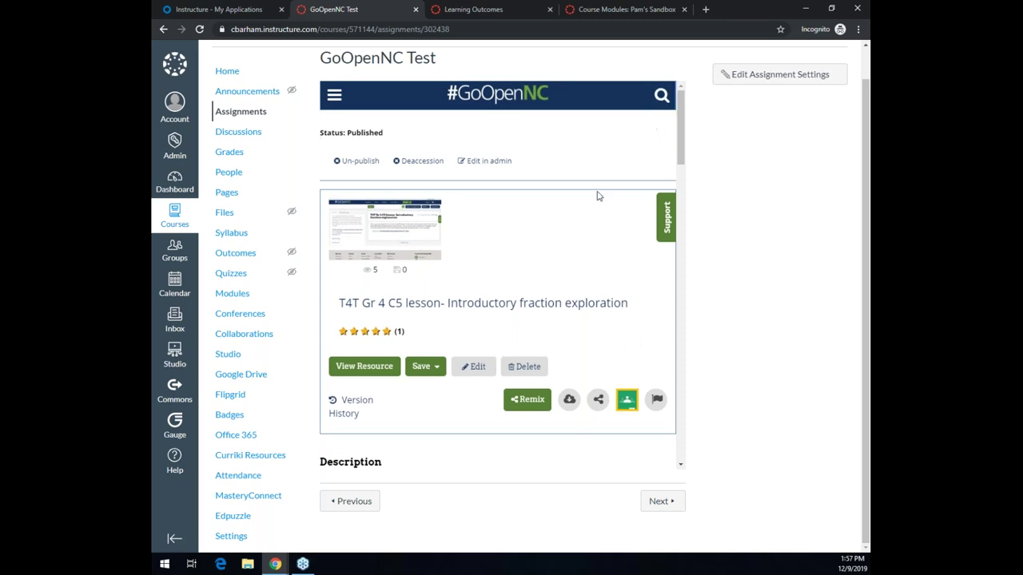
scroll(599, 192, "down", 4)
scroll(612, 187, "up", 1)
scroll(611, 187, "up", 3)
scroll(724, 246, "up", 1)
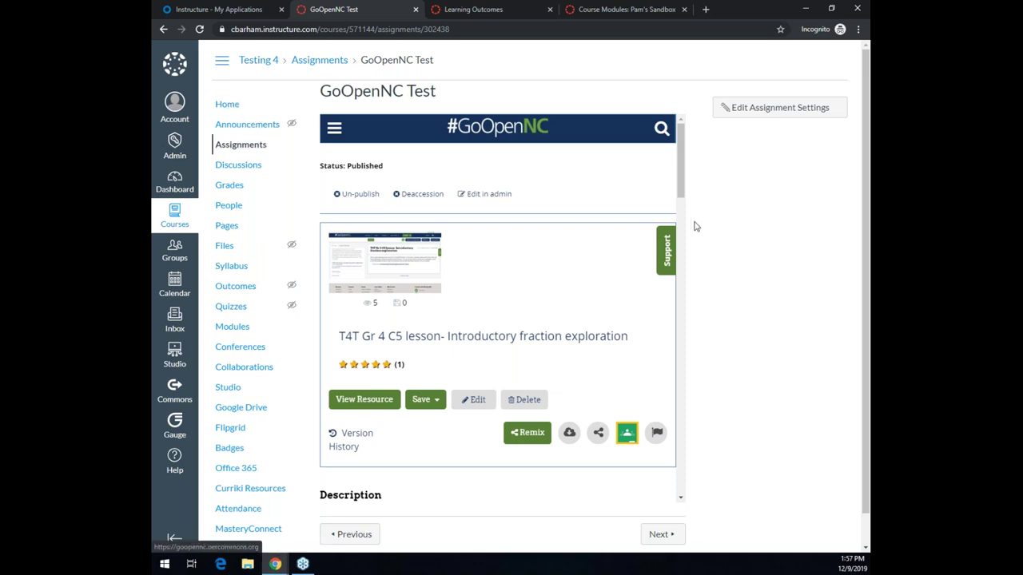
scroll(527, 317, "down", 3)
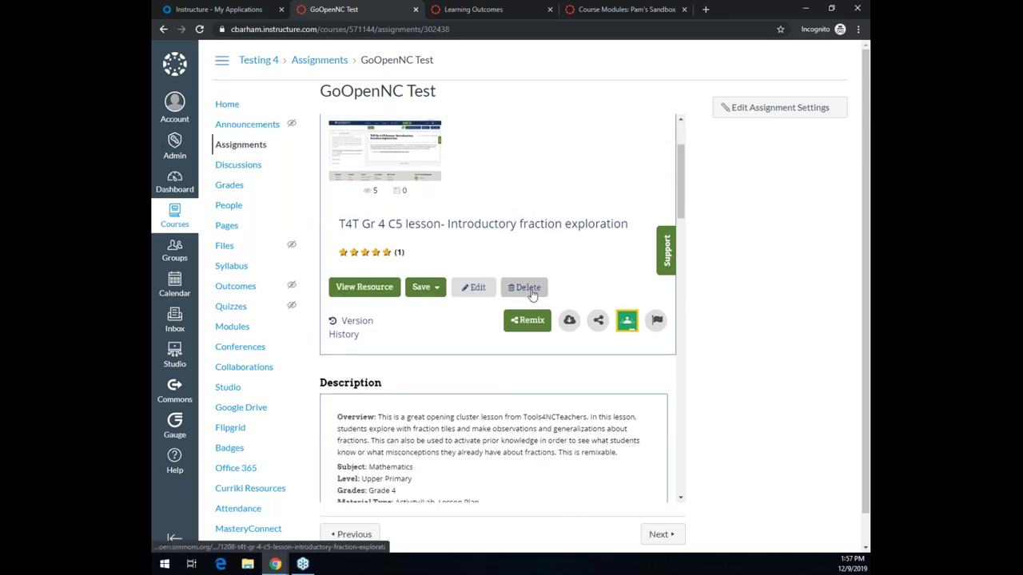
scroll(532, 293, "up", 1)
scroll(527, 304, "up", 1)
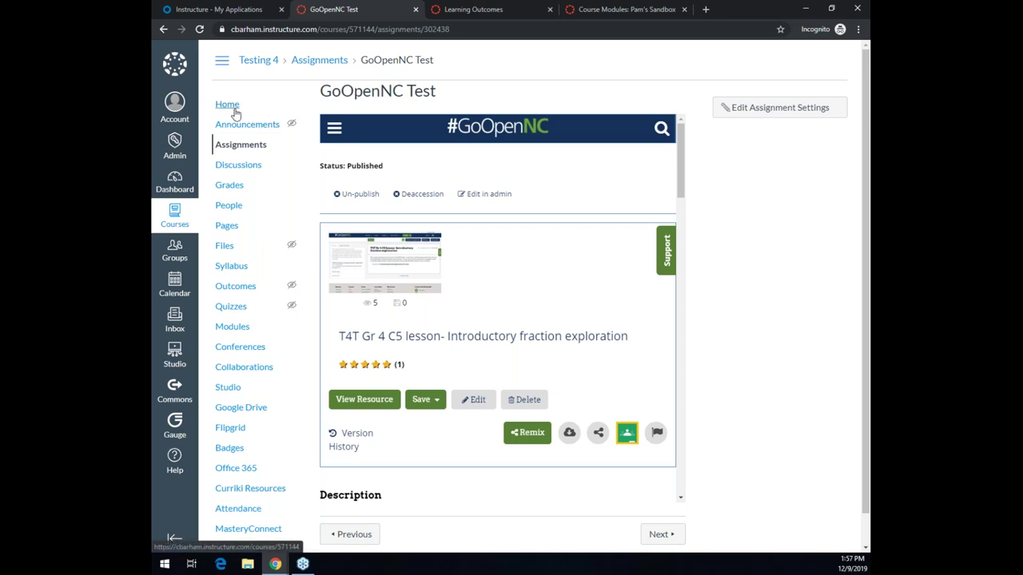
left_click(230, 328)
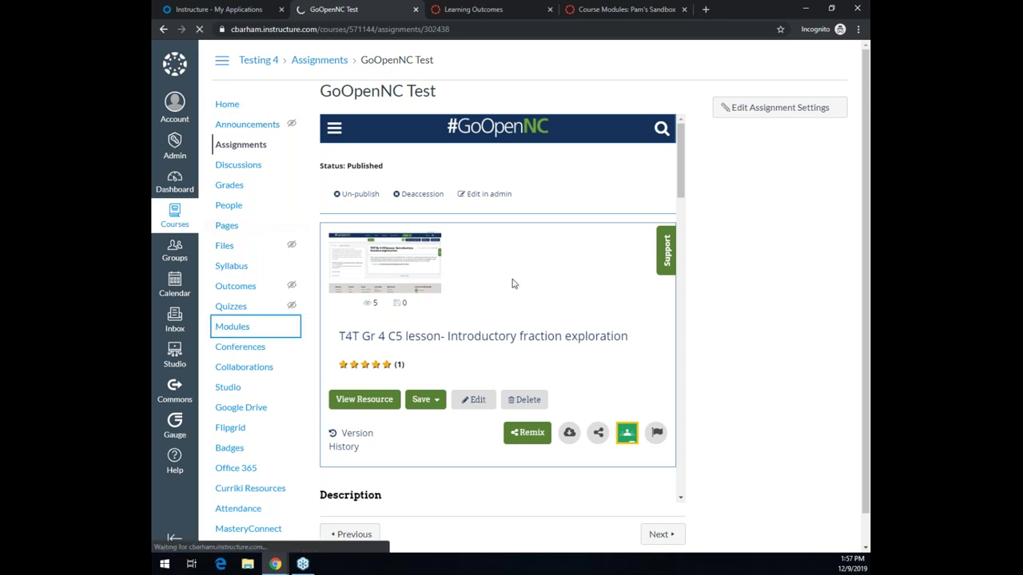
Add a #GoOpenNC external tool item to module 1 and open the new link.
left_click(814, 115)
left_click(662, 199)
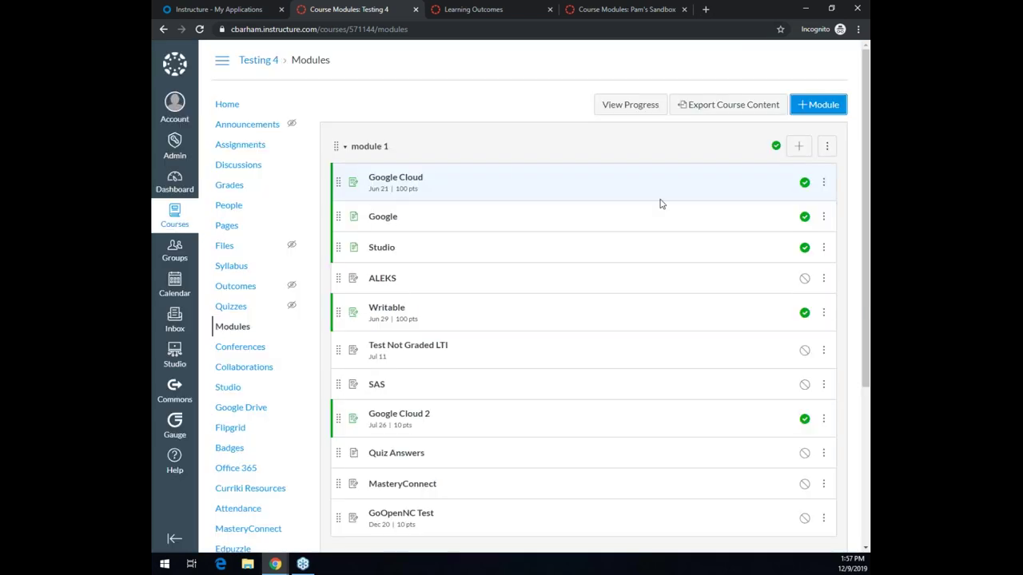
left_click(799, 146)
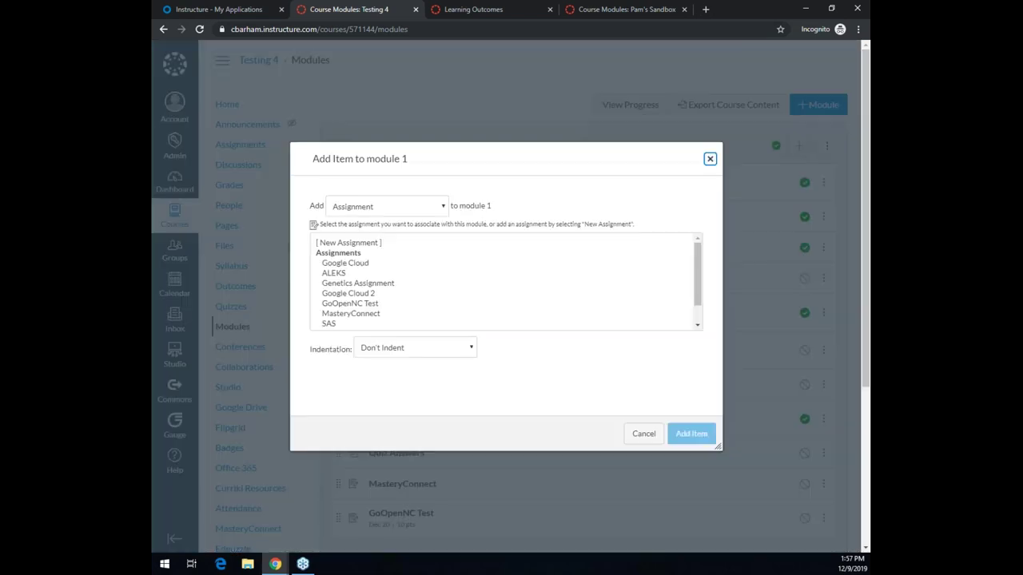
left_click(393, 207)
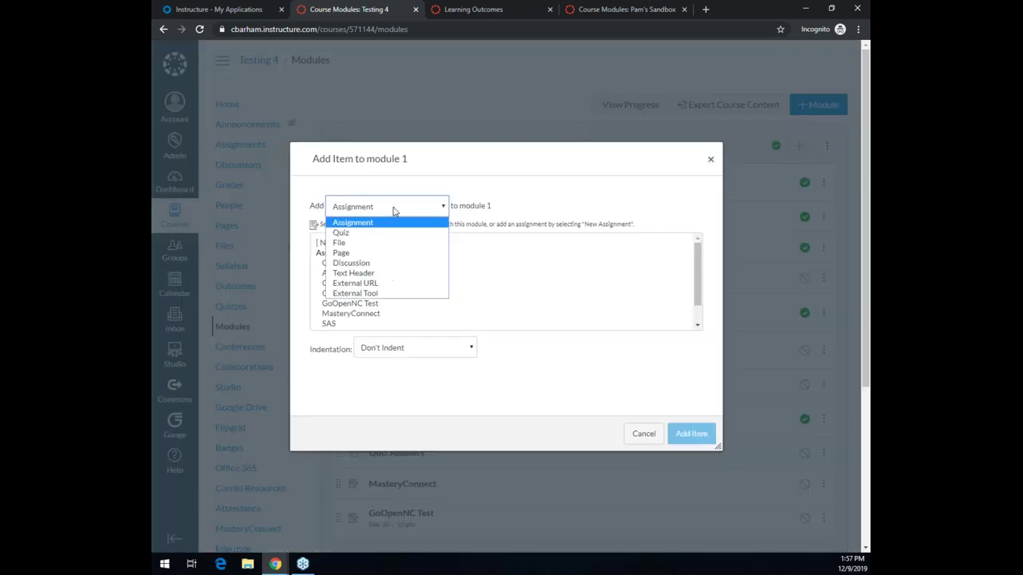
left_click(390, 295)
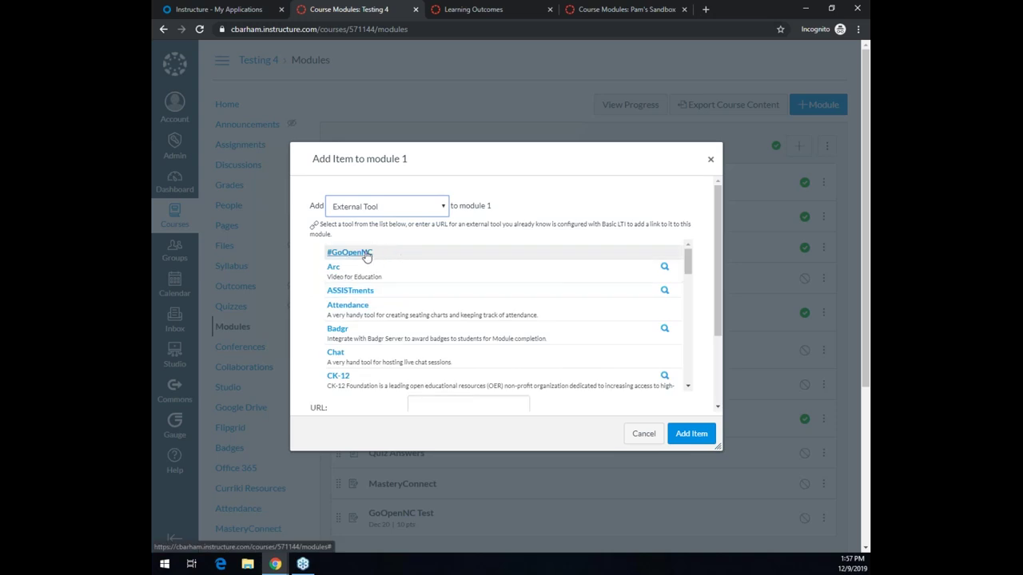
left_click(349, 253)
left_click(691, 433)
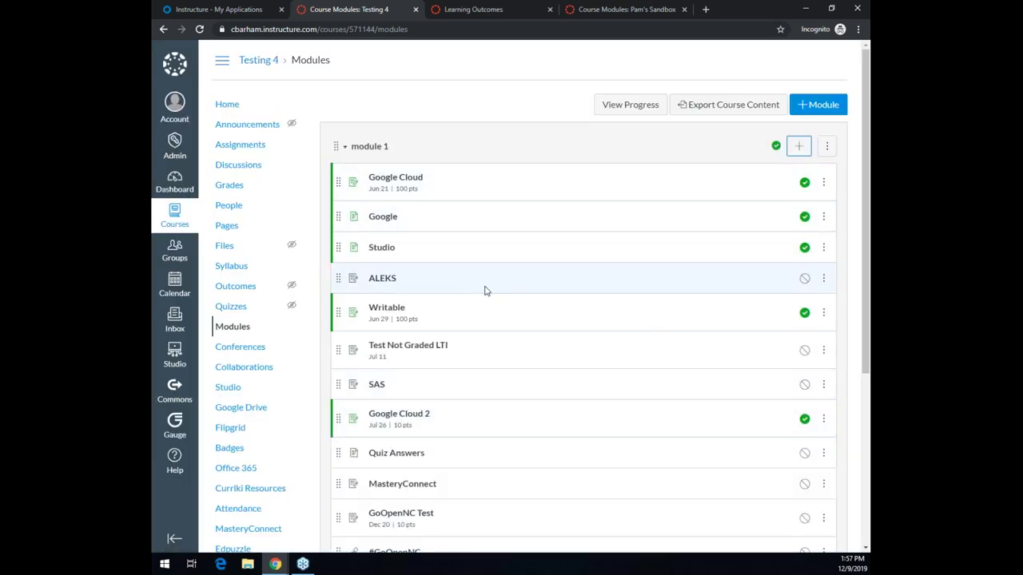
scroll(484, 290, "down", 2)
left_click(392, 445)
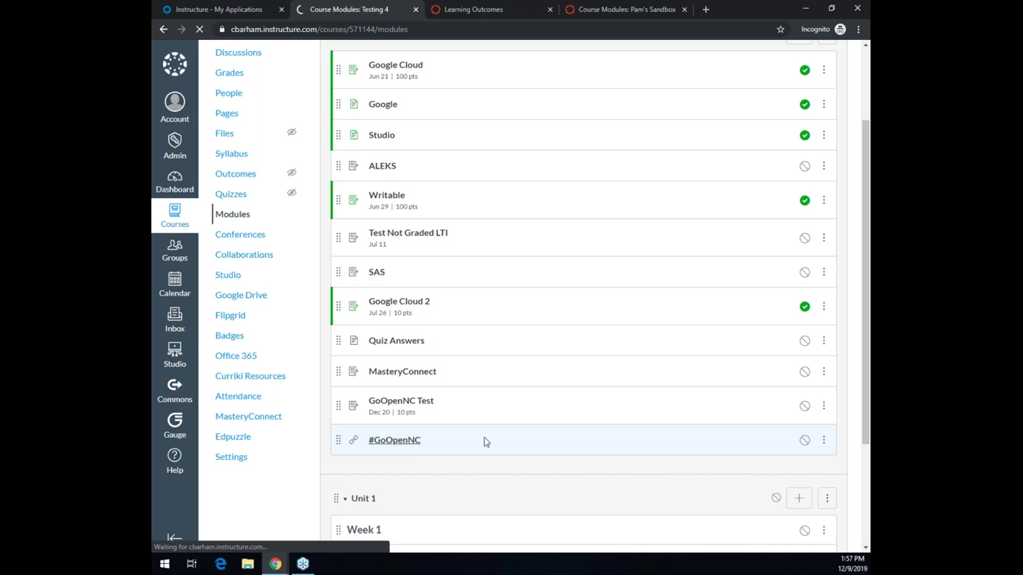
Sign in with NCEdCloud, search GoOpenNC for 'fractions' and sort results by rating.
left_click(584, 158)
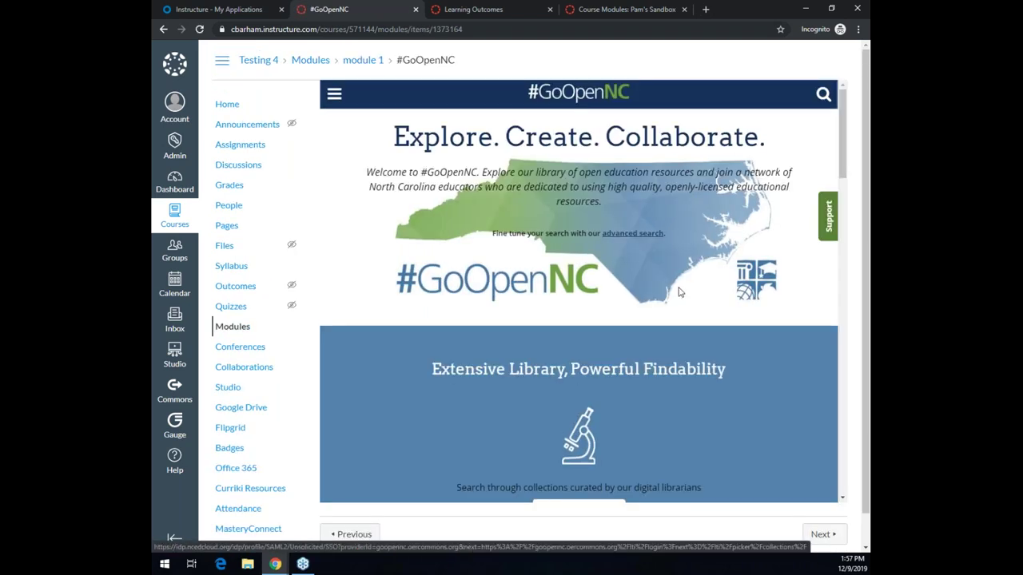
left_click(823, 94)
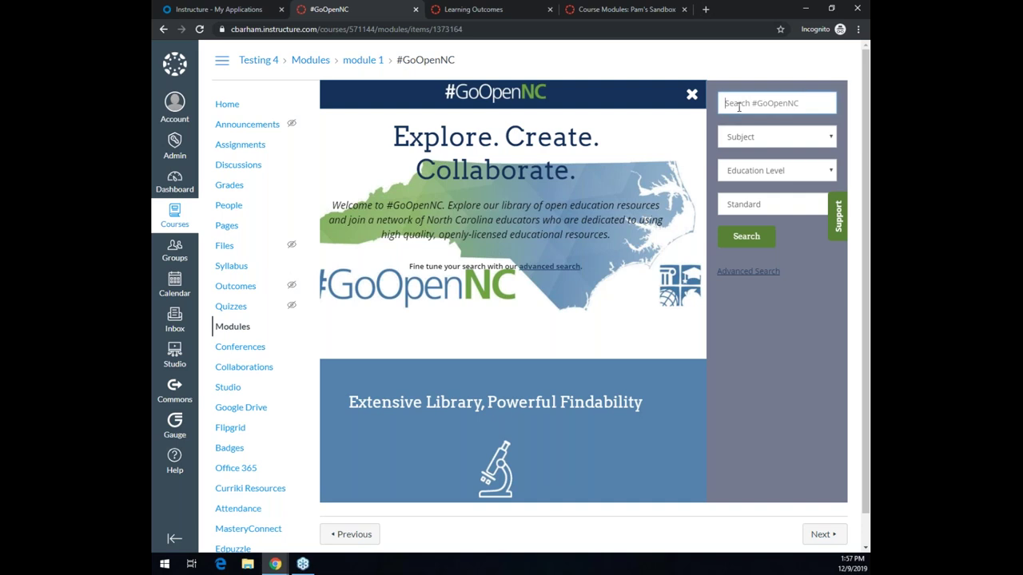
type("fractions")
key("Return")
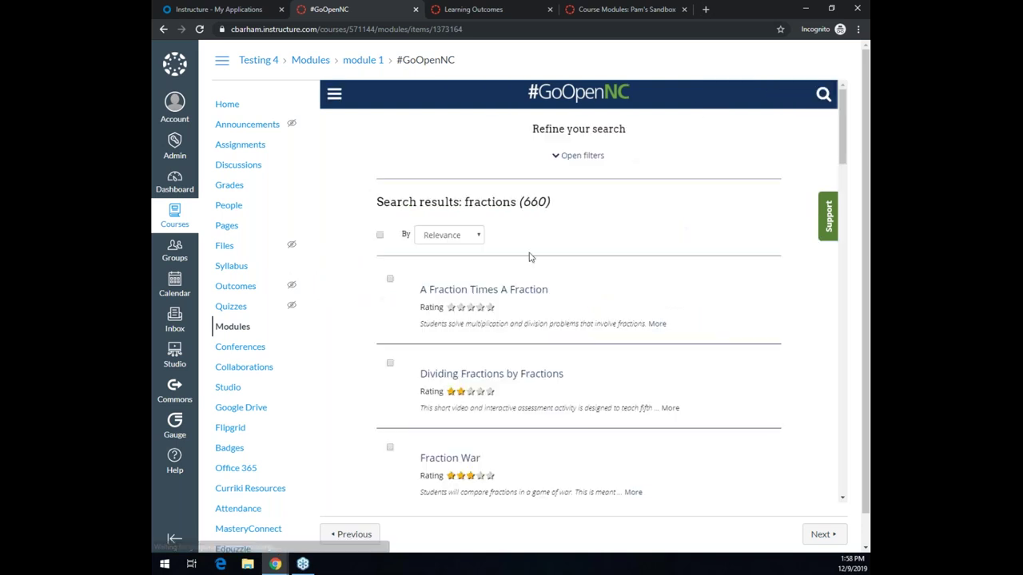
scroll(498, 348, "down", 2)
scroll(504, 288, "up", 2)
left_click(459, 235)
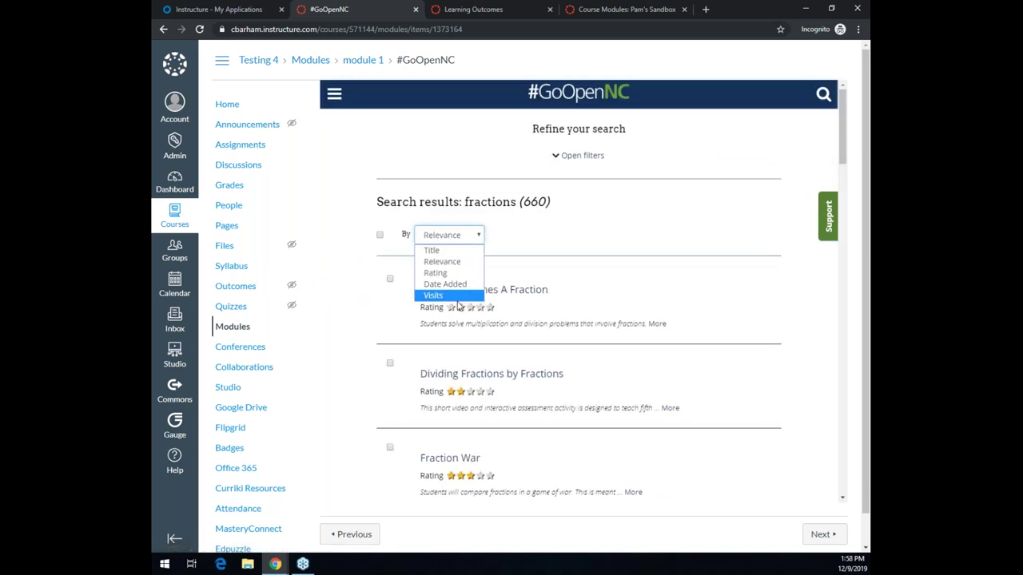
left_click(452, 273)
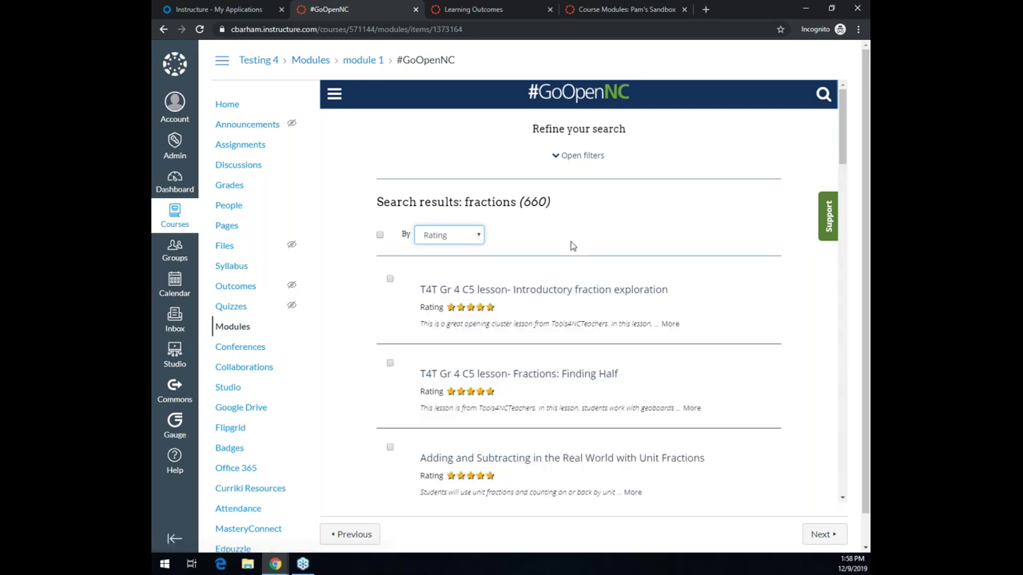
Open the Introductory fraction exploration lesson and view the full resource.
left_click(501, 290)
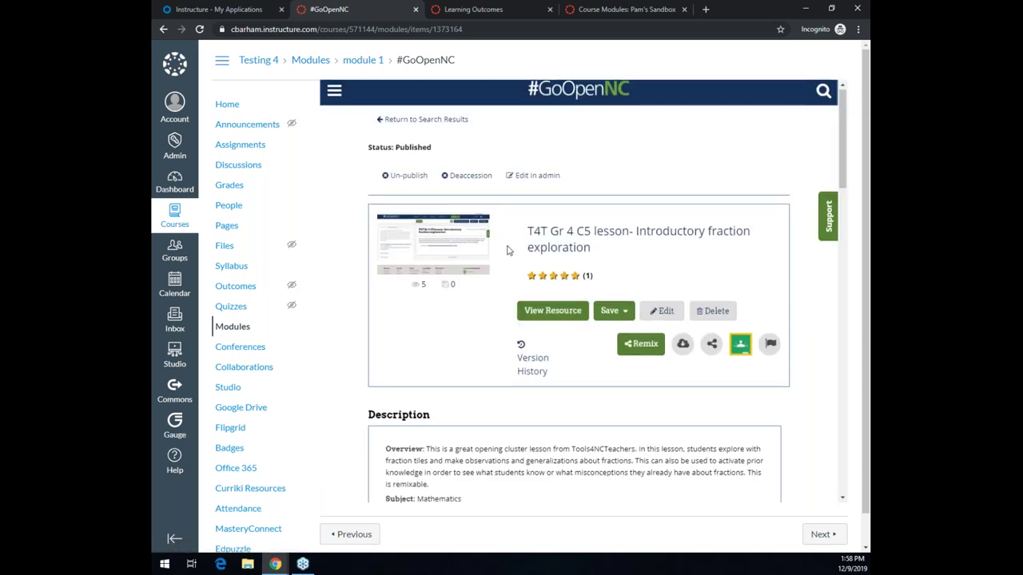
scroll(506, 251, "down", 5)
scroll(509, 251, "up", 5)
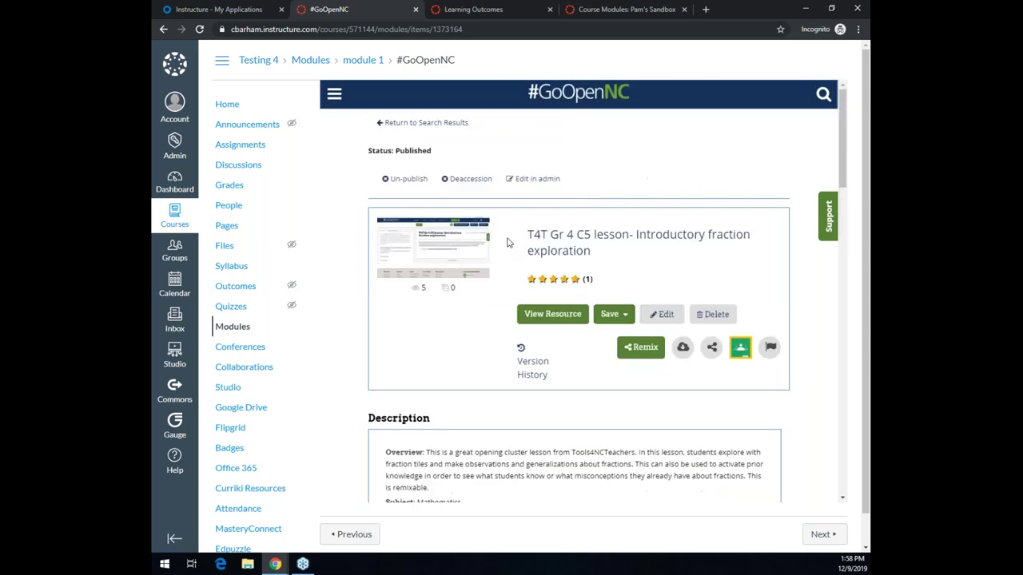
left_click(564, 318)
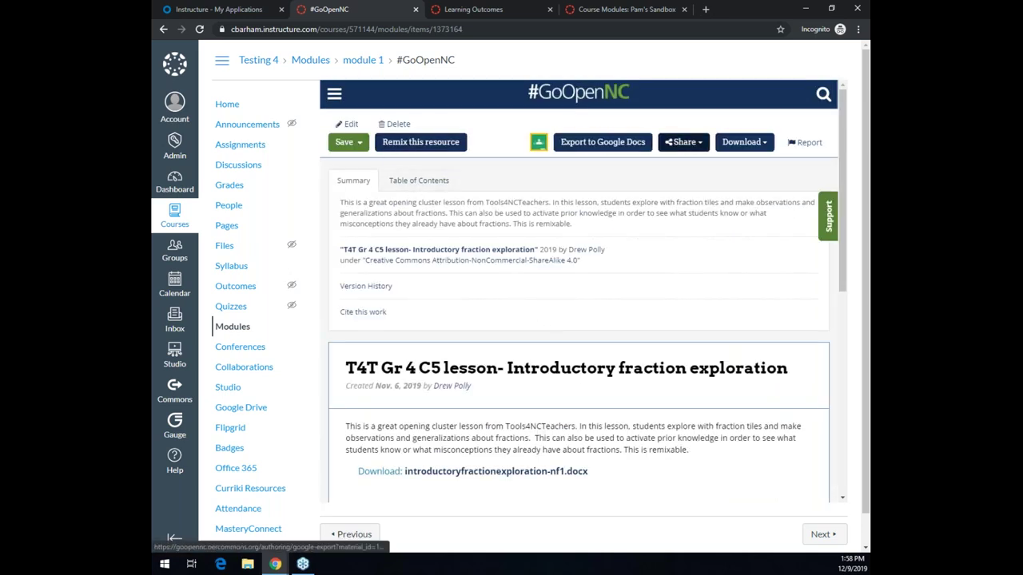
scroll(759, 238, "down", 8)
scroll(762, 238, "up", 8)
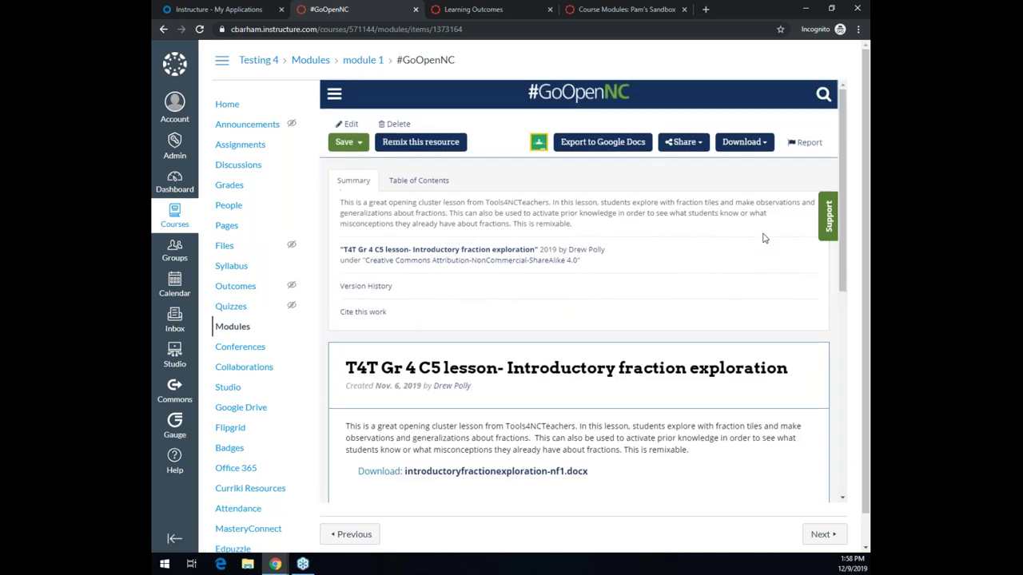
Check the resource's save and share options without using them, then return to Testing 4 home.
left_click(350, 143)
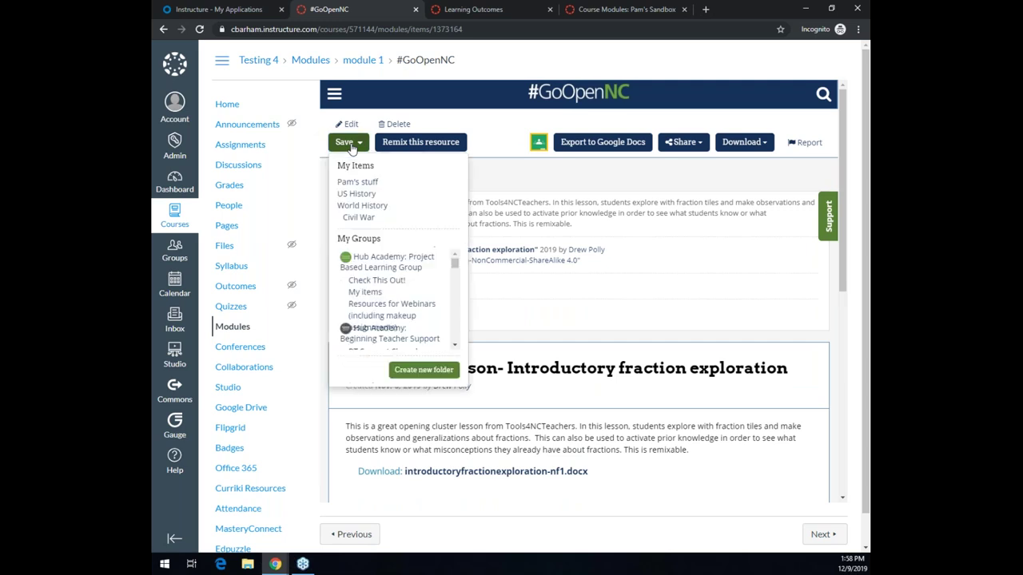
left_click(642, 199)
scroll(607, 260, "down", 8)
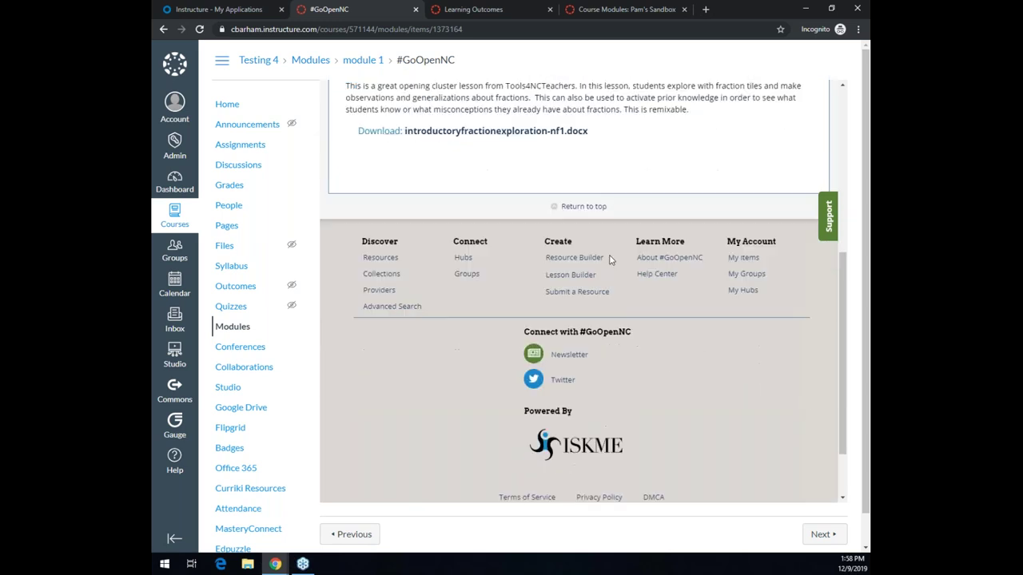
scroll(579, 292, "up", 8)
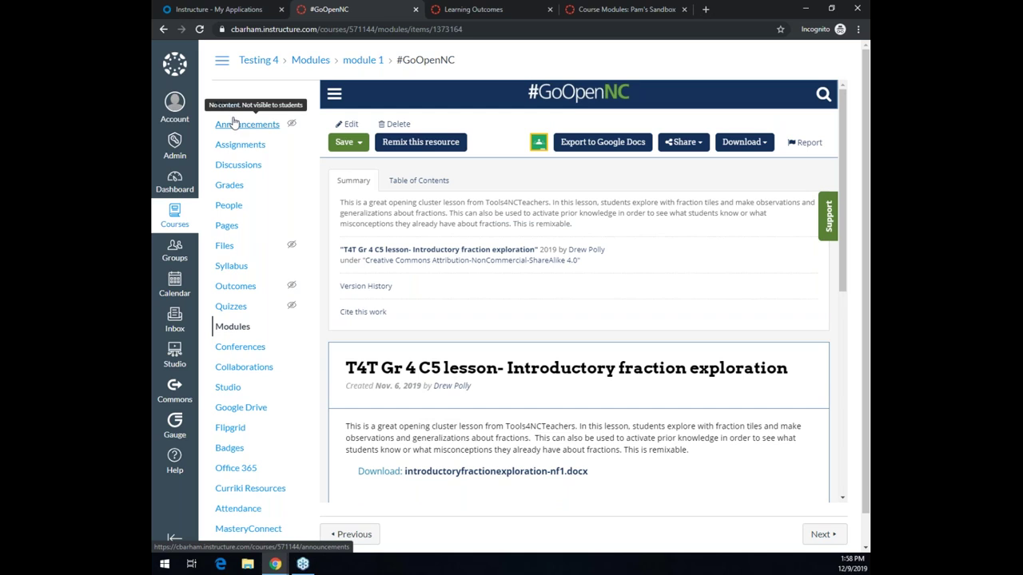
left_click(684, 143)
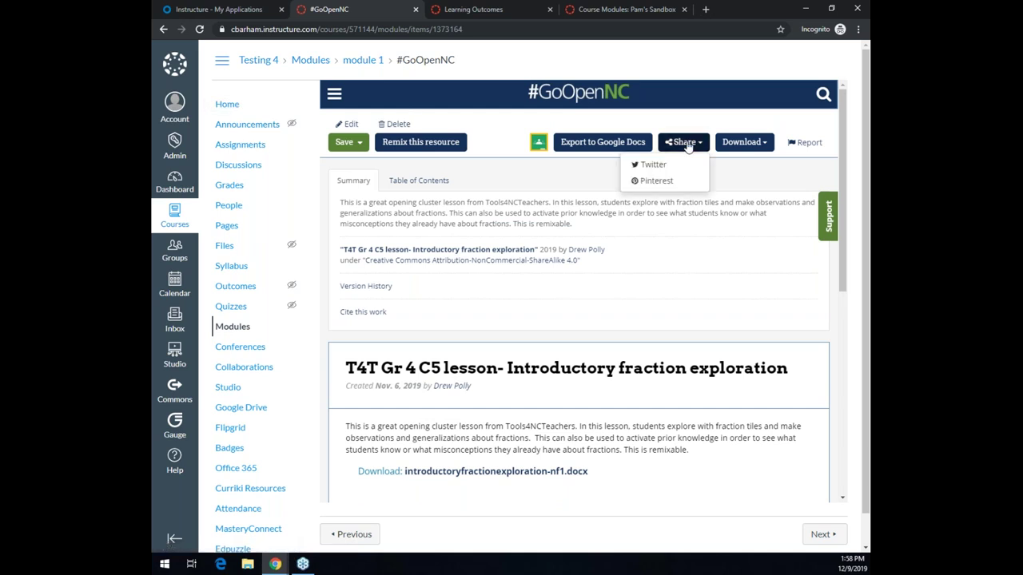
left_click(739, 170)
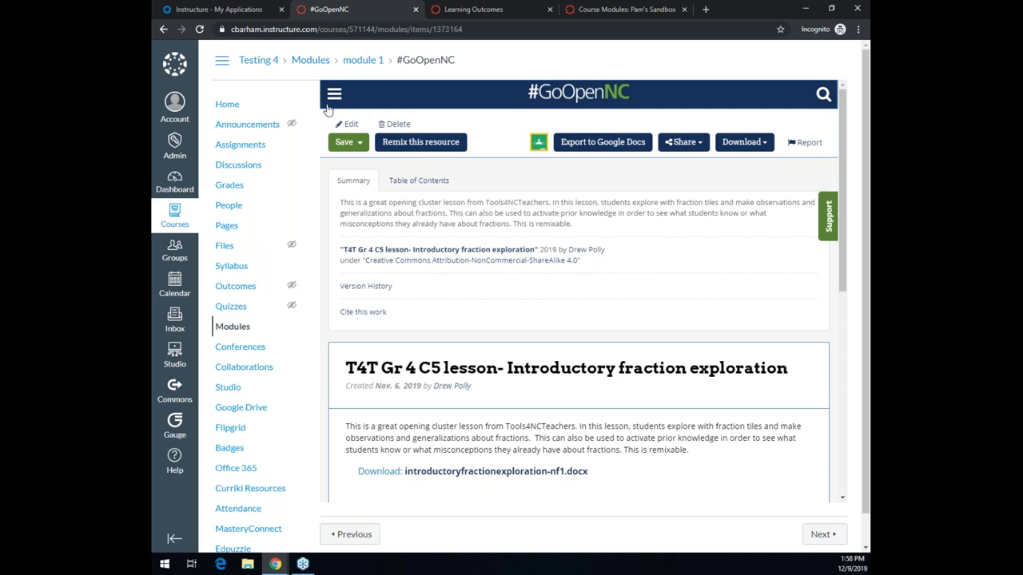
left_click(229, 109)
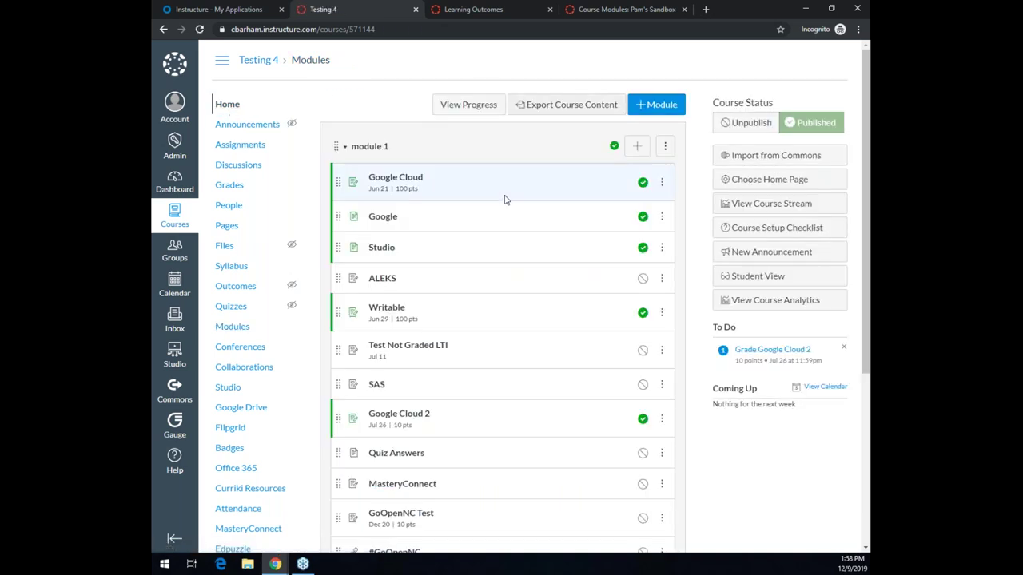
View the sandbox course's #GoOpenNC strength-training article, then return to the Sample module.
scroll(447, 256, "down", 4)
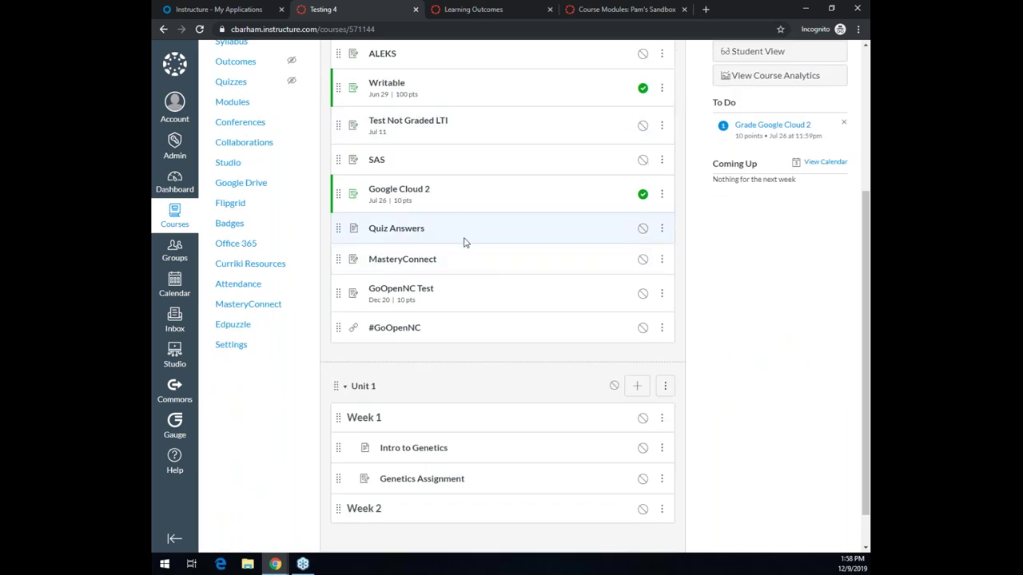
scroll(426, 295, "up", 4)
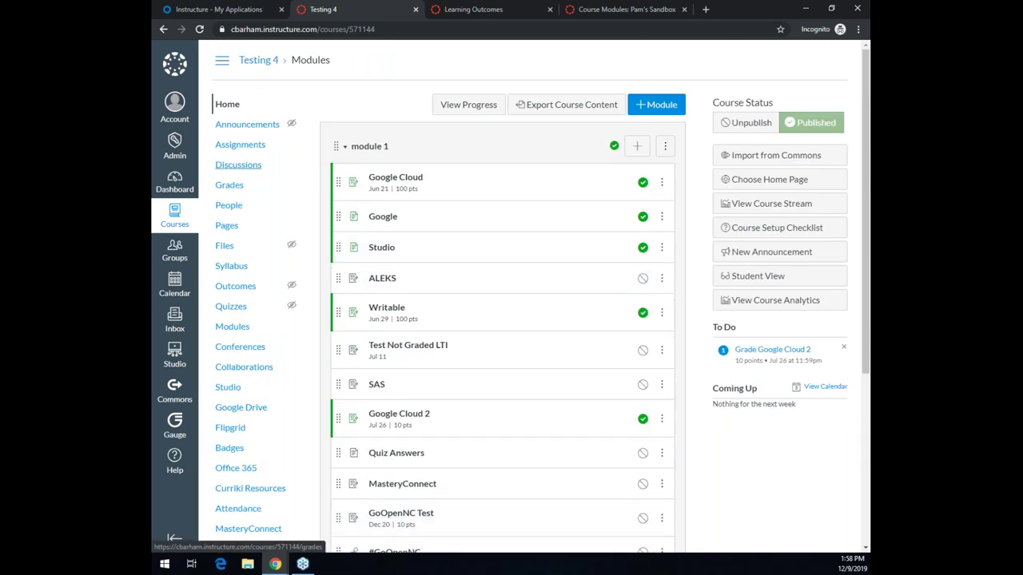
left_click(654, 13)
left_click(393, 180)
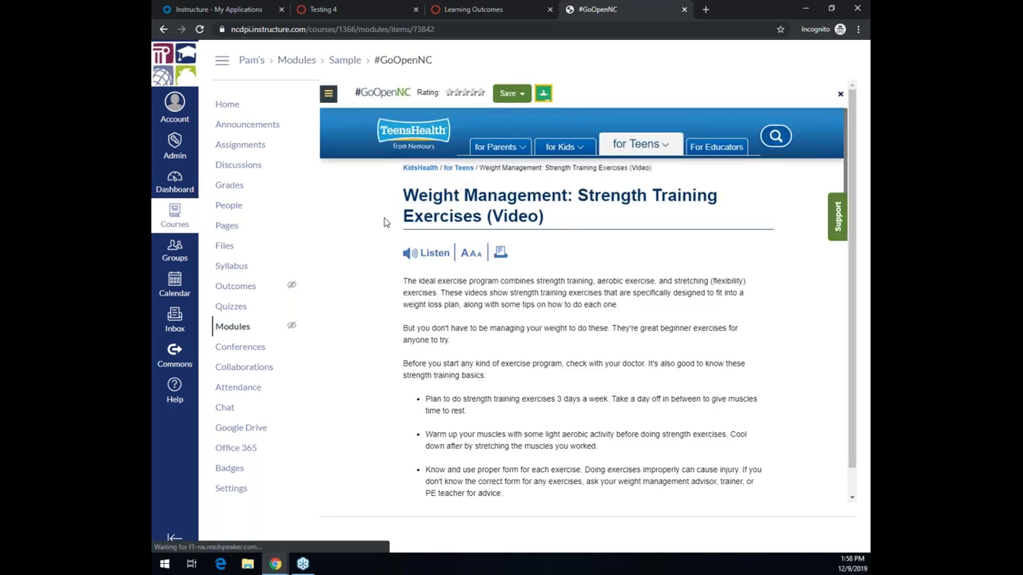
scroll(479, 288, "down", 2)
scroll(544, 336, "up", 2)
scroll(582, 359, "down", 8)
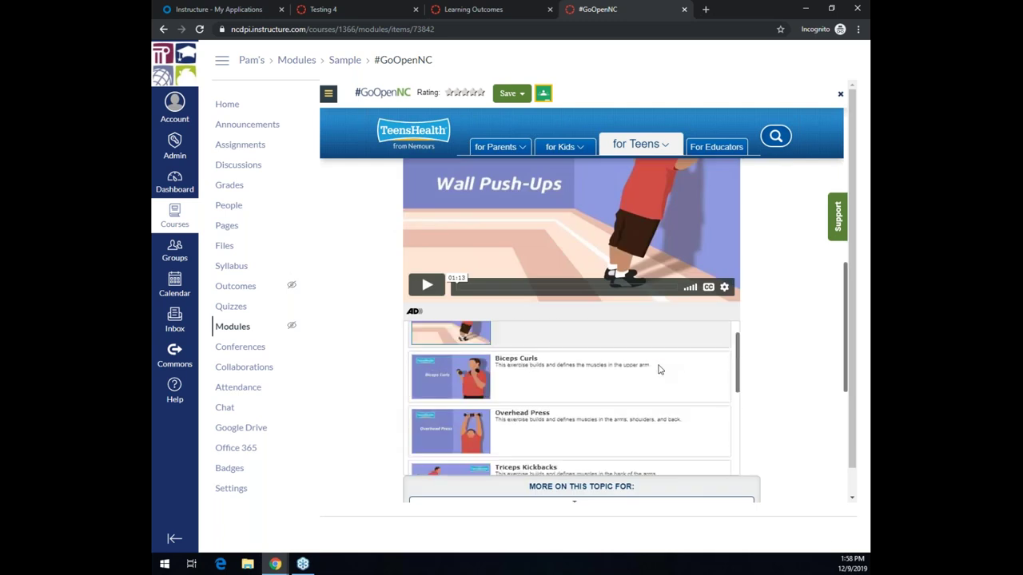
scroll(660, 370, "up", 10)
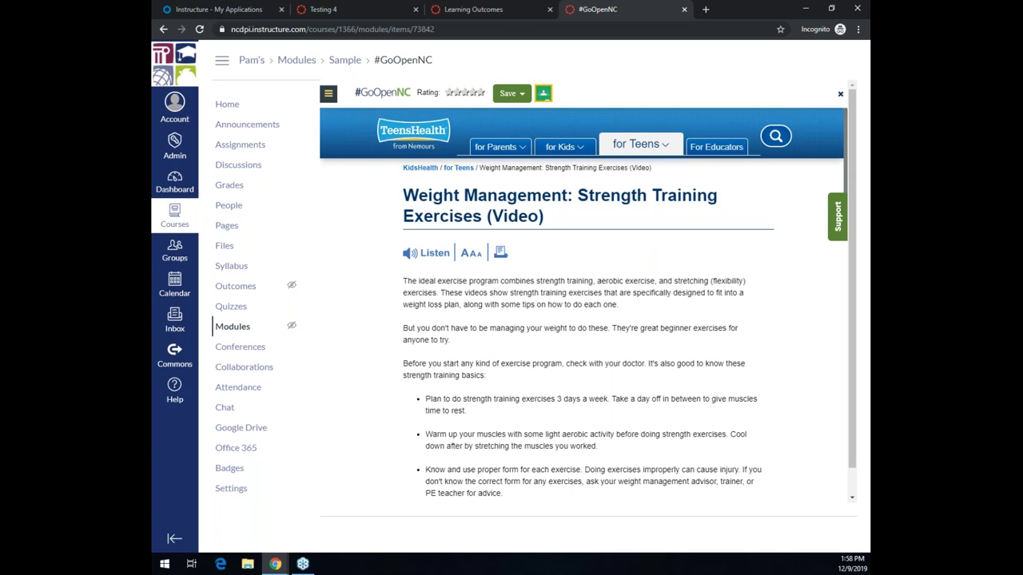
left_click(343, 60)
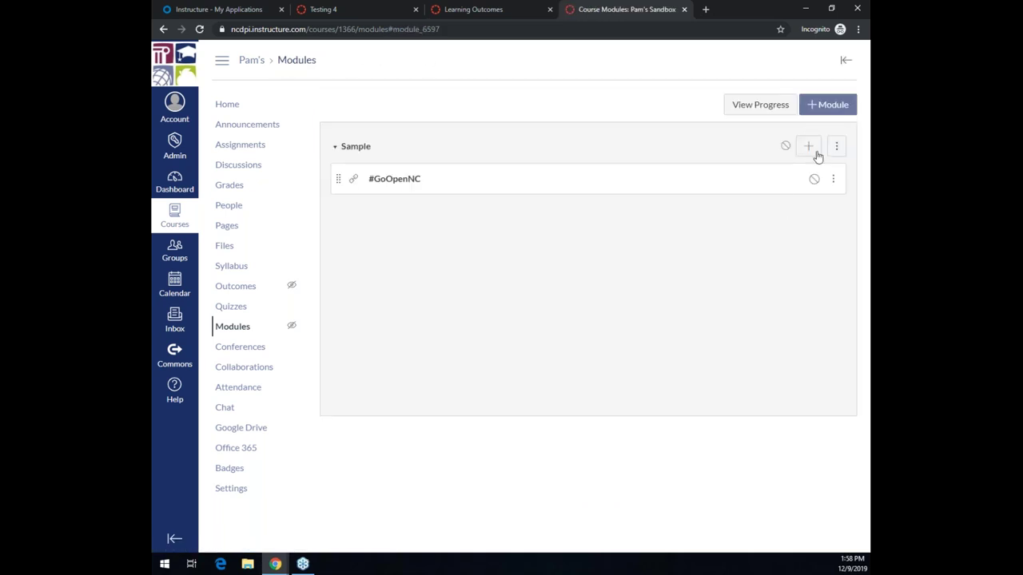
Add another #GoOpenNC external tool item to the Sample module and open it.
left_click(808, 146)
left_click(378, 207)
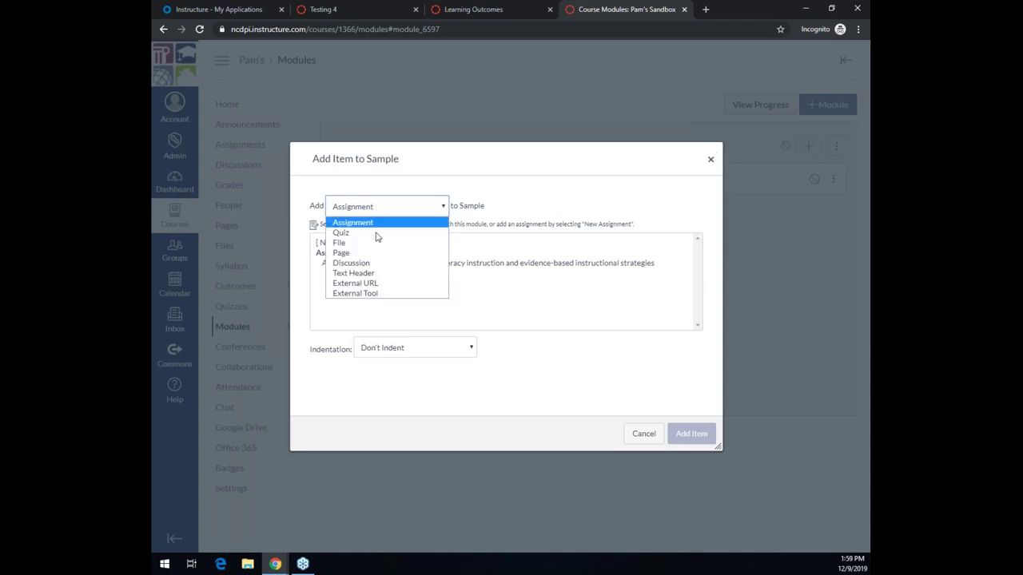
left_click(361, 293)
left_click(352, 256)
left_click(692, 436)
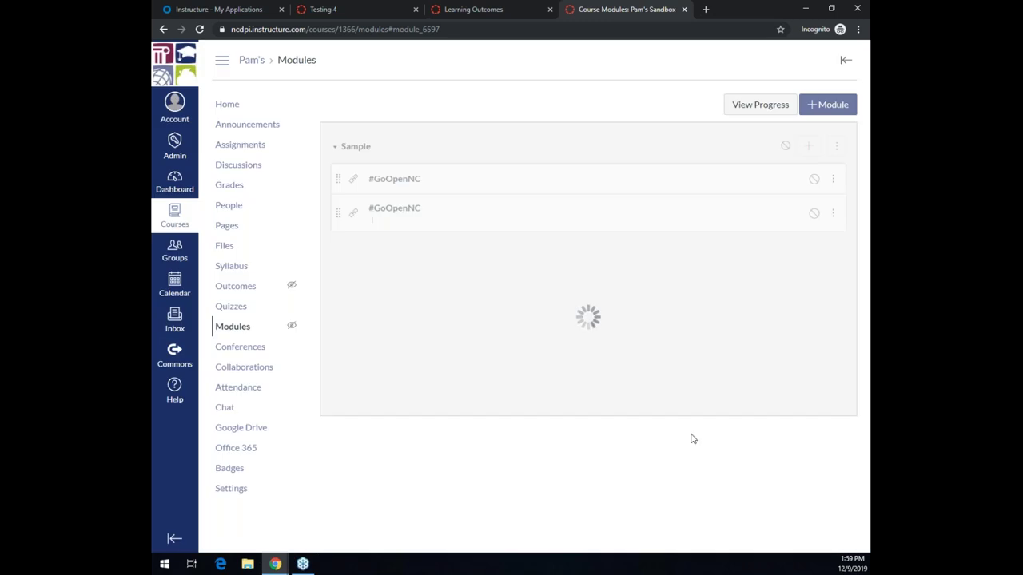
left_click(403, 218)
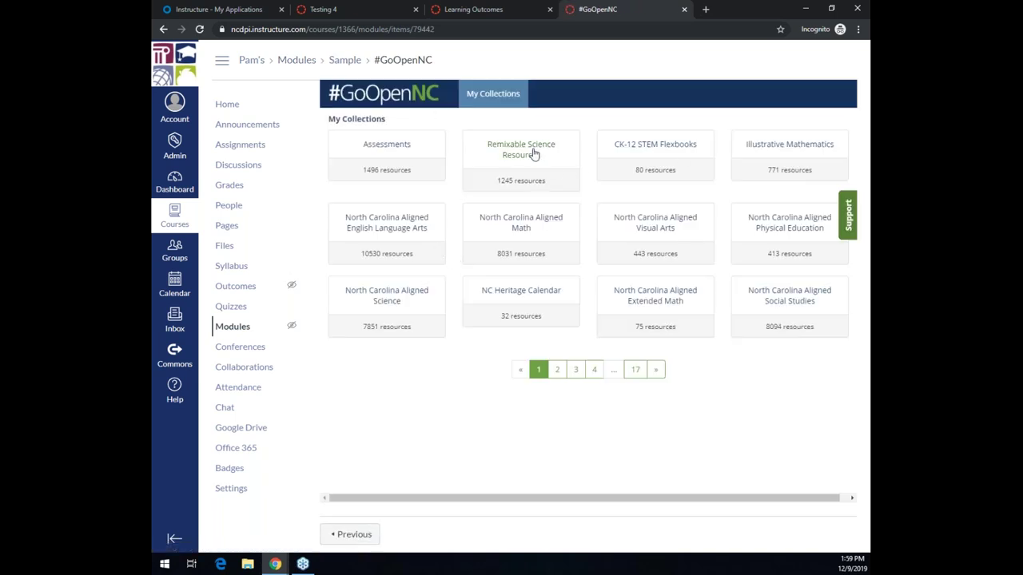
In North Carolina Aligned Math, search for fractions and filter to the Primary grade level.
left_click(517, 225)
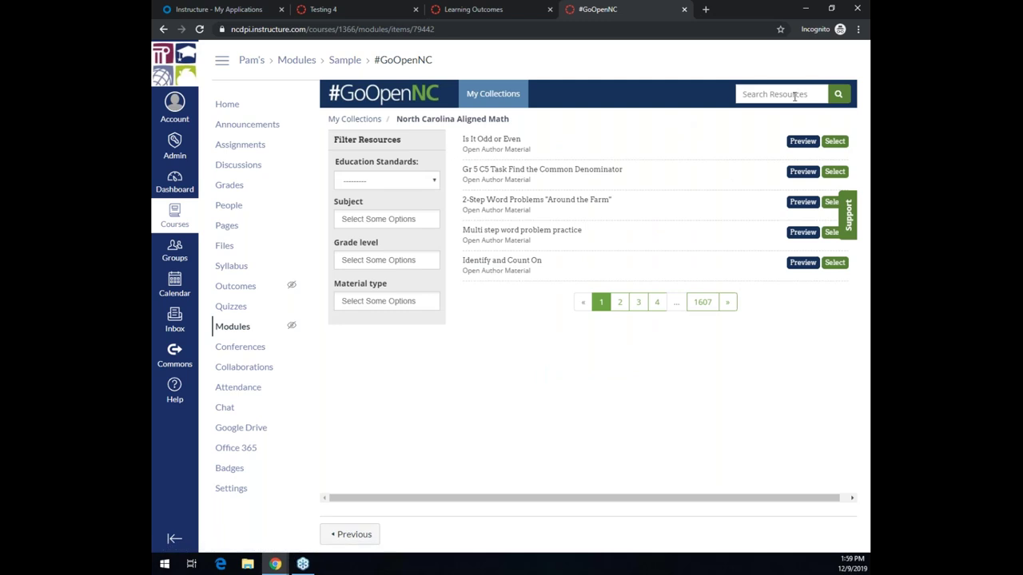
left_click(794, 94)
type("fractions")
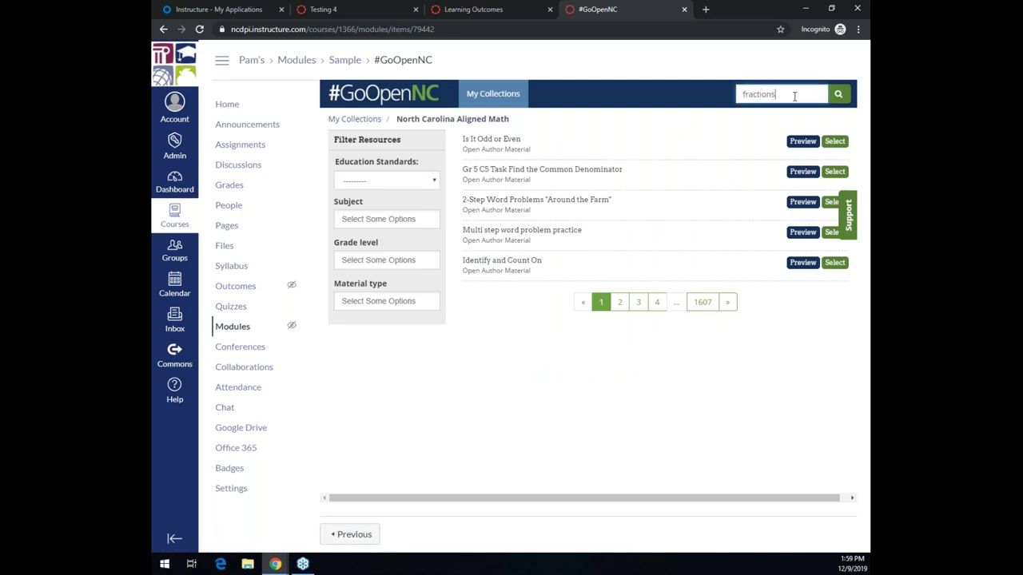
key("Return")
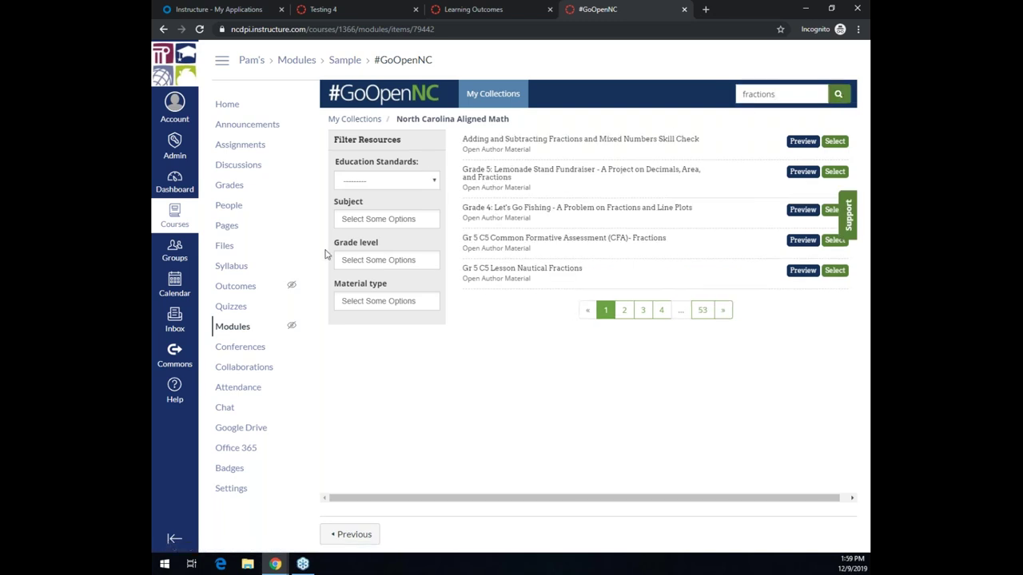
left_click(408, 189)
left_click(409, 188)
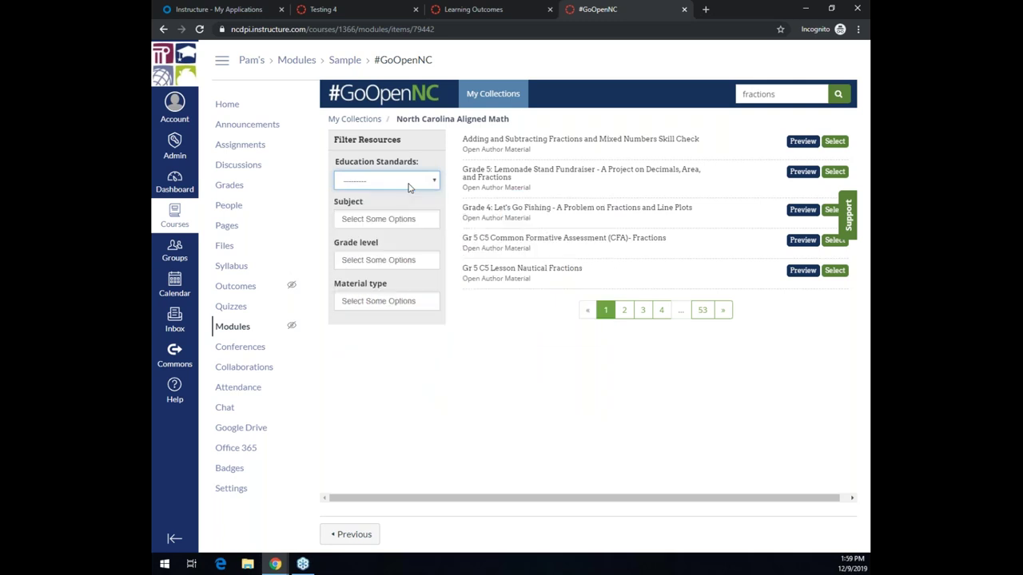
left_click(407, 260)
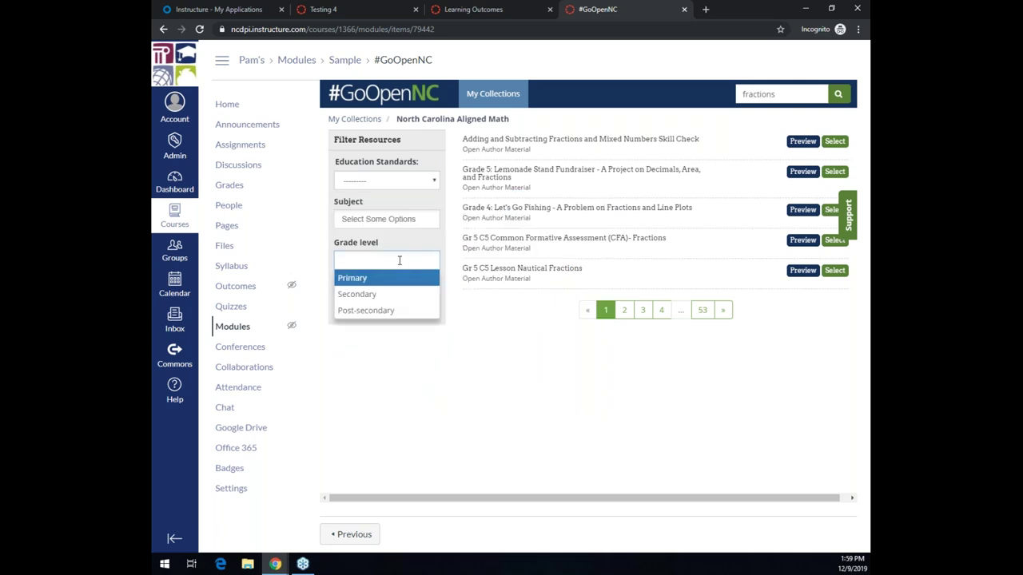
left_click(379, 277)
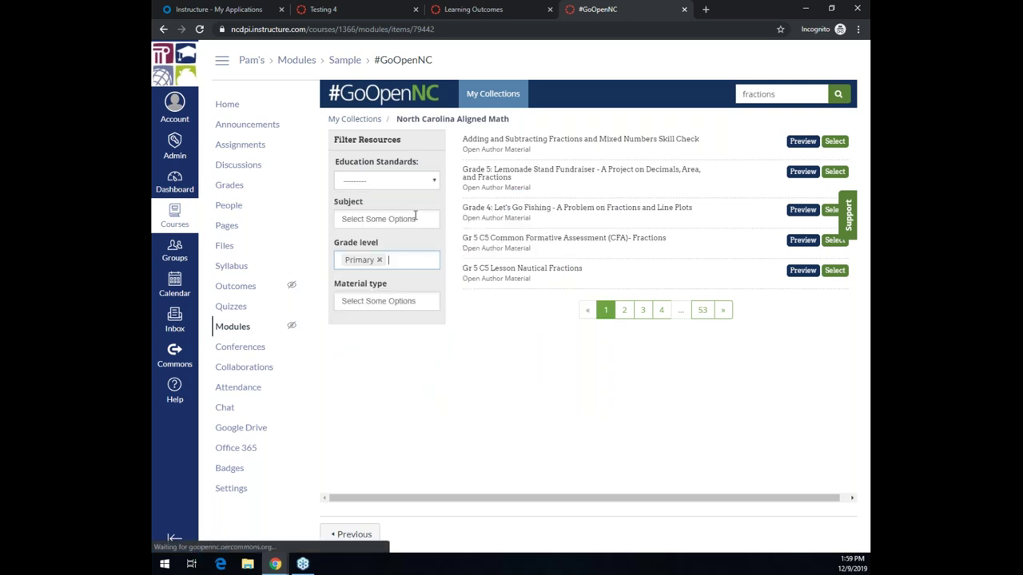
left_click(838, 95)
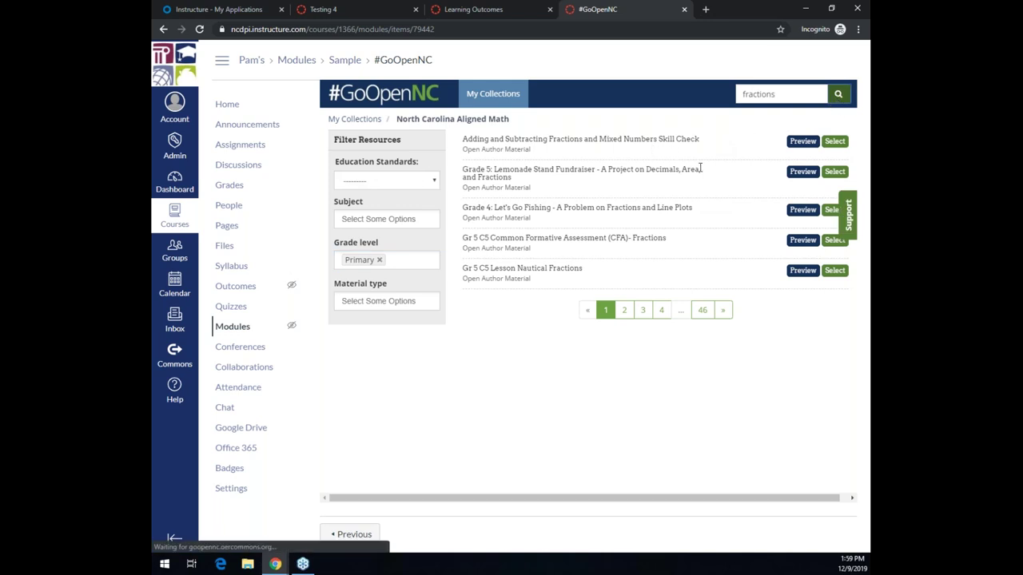
Preview the Grade 5 Lemonade Stand Fundraiser project, select it, and open the item.
left_click(803, 171)
left_click(644, 139)
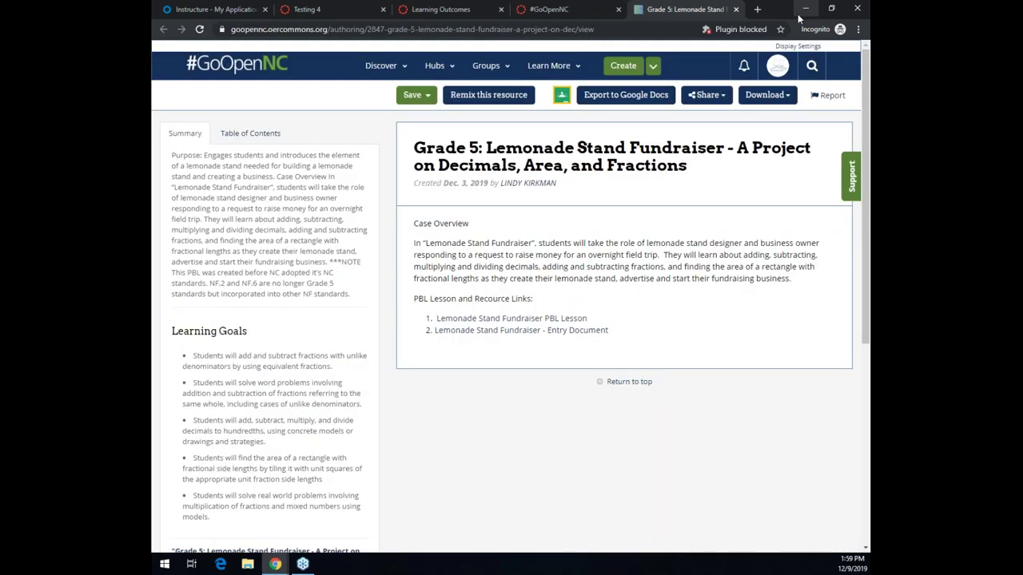
left_click(735, 9)
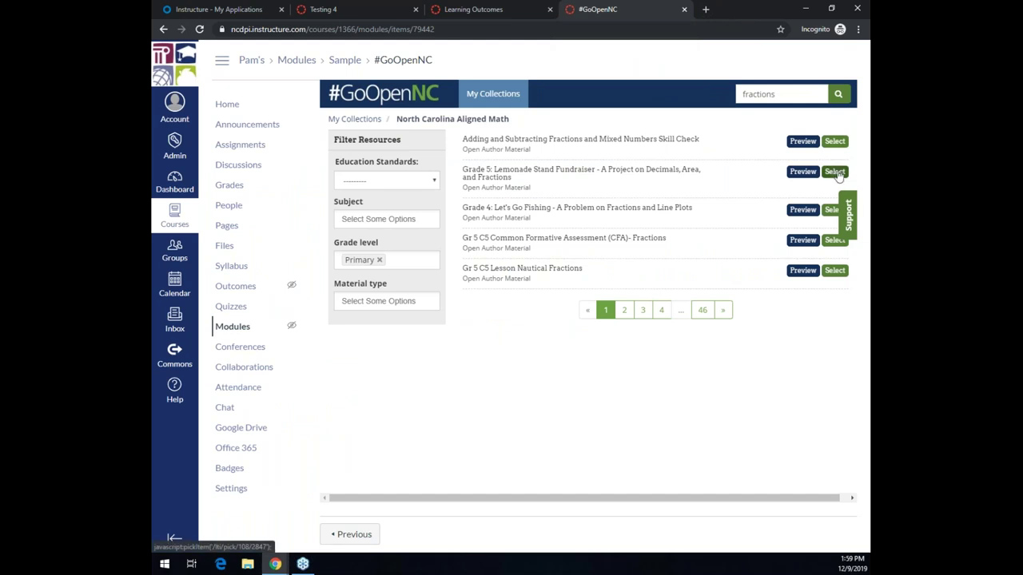
left_click(835, 173)
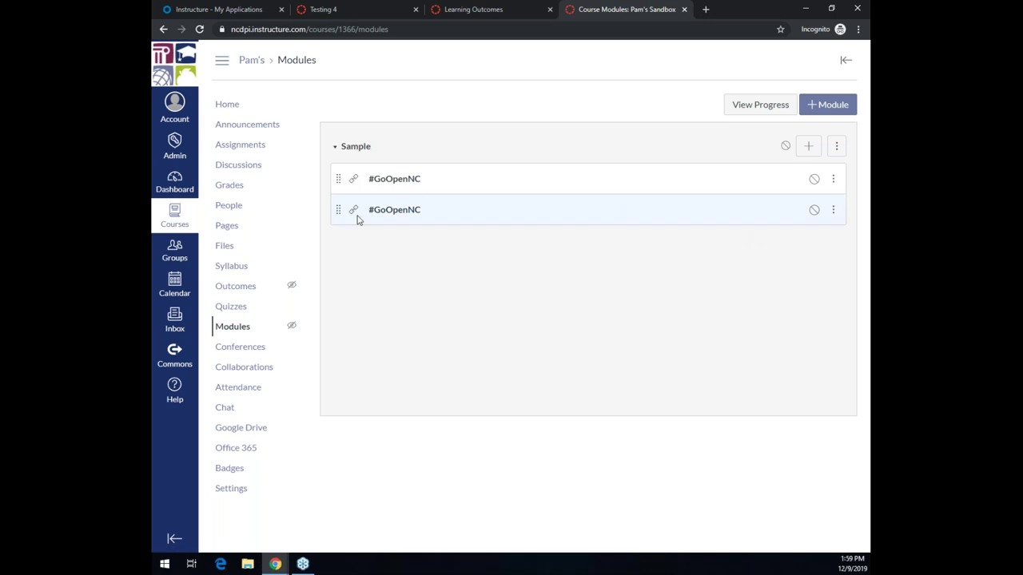
left_click(400, 211)
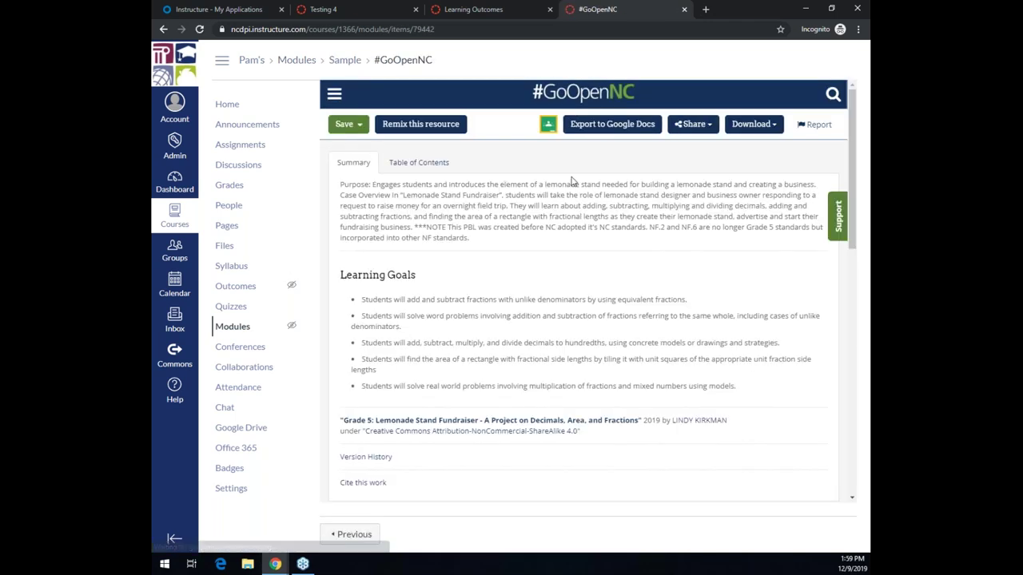
Scroll through the Lemonade Stand Fundraiser summary and its five fraction and decimal Learning Goals.
scroll(574, 183, "down", 3)
scroll(628, 272, "down", 5)
scroll(628, 272, "up", 10)
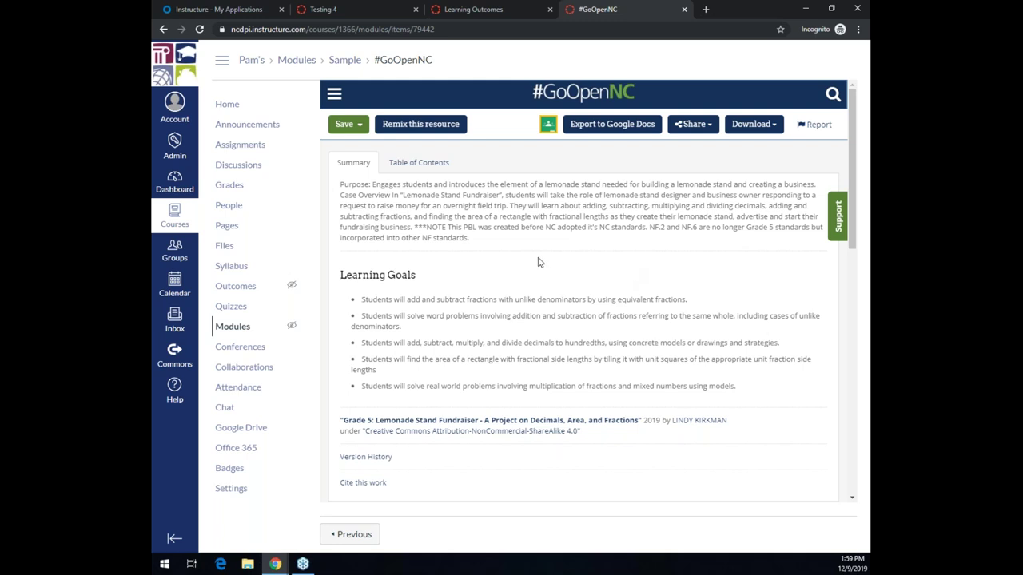
scroll(541, 257, "down", 2)
scroll(480, 208, "up", 3)
scroll(448, 231, "down", 4)
scroll(519, 216, "up", 5)
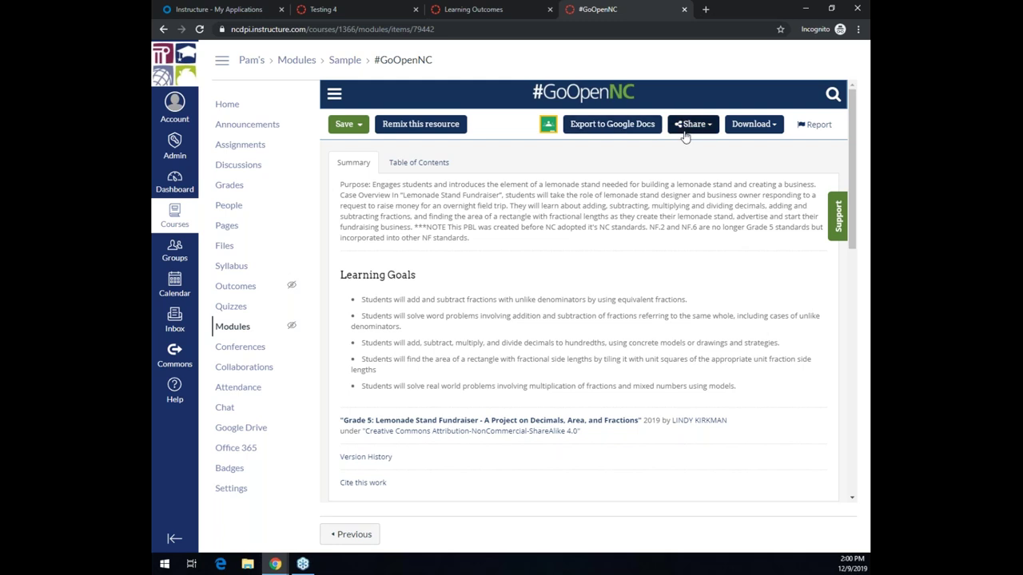
Add a third #GoOpenNC external tool item to the Sample module and open it.
left_click(232, 327)
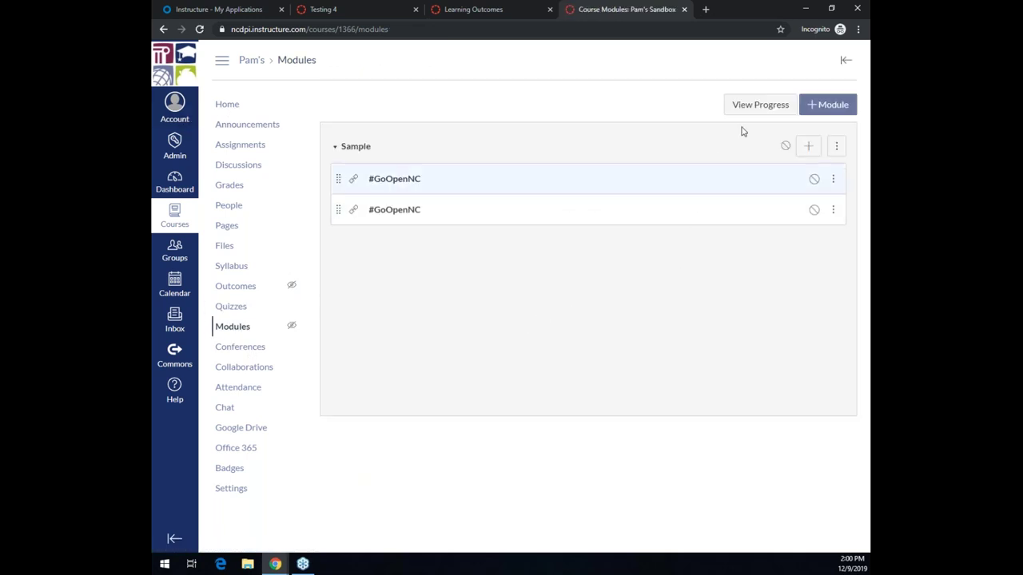
left_click(808, 147)
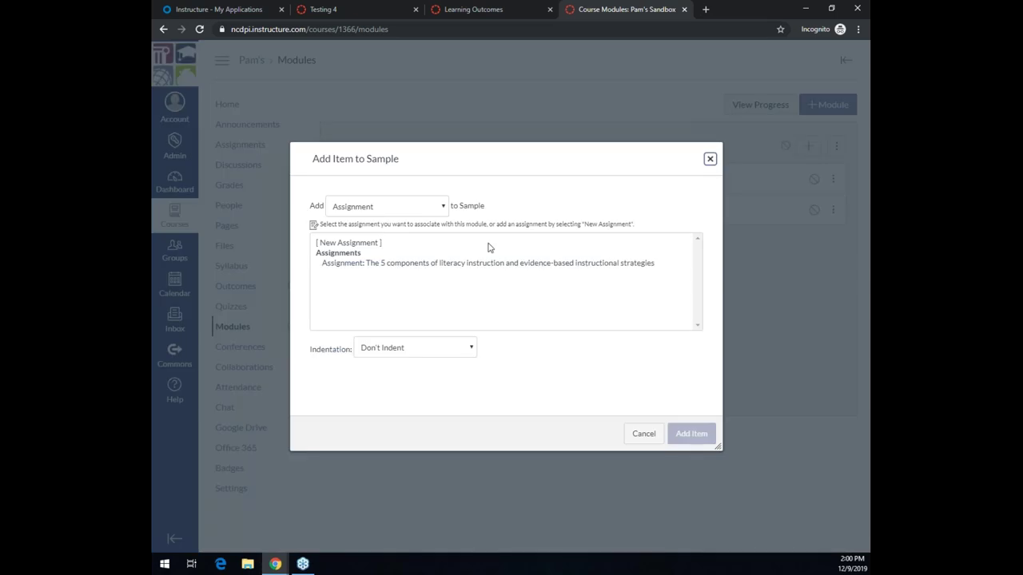
left_click(385, 207)
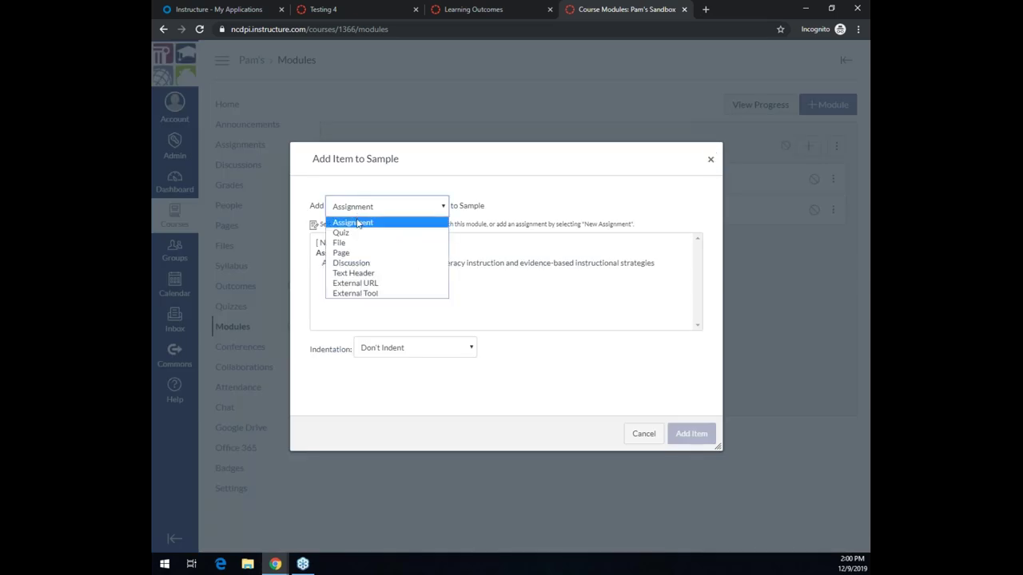
left_click(384, 294)
left_click(374, 254)
left_click(685, 436)
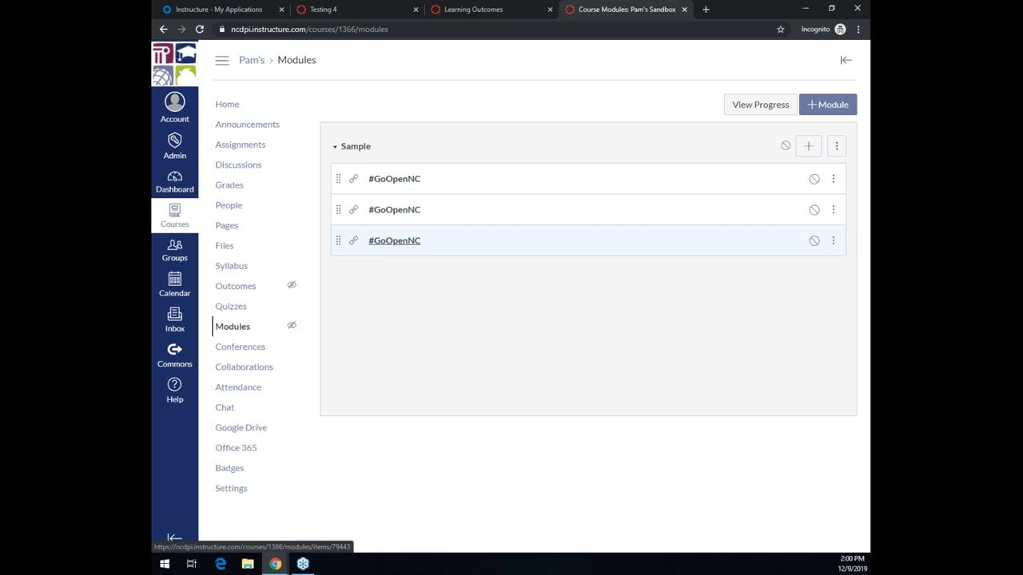
left_click(394, 241)
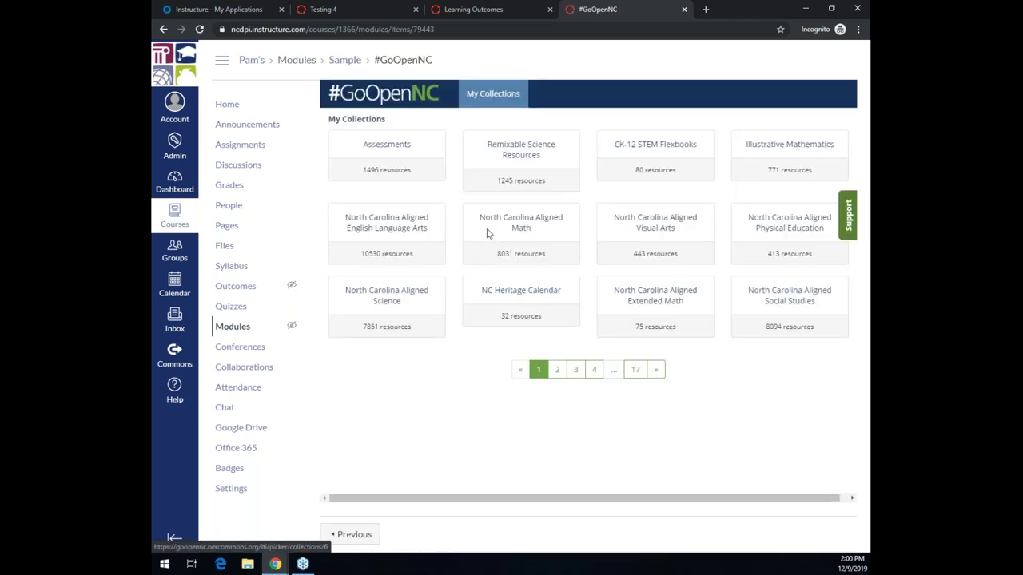
Select CK-12 Middle School Math Concepts - Grade 8 from the CK-12 STEM Flexbooks collection.
left_click(403, 227)
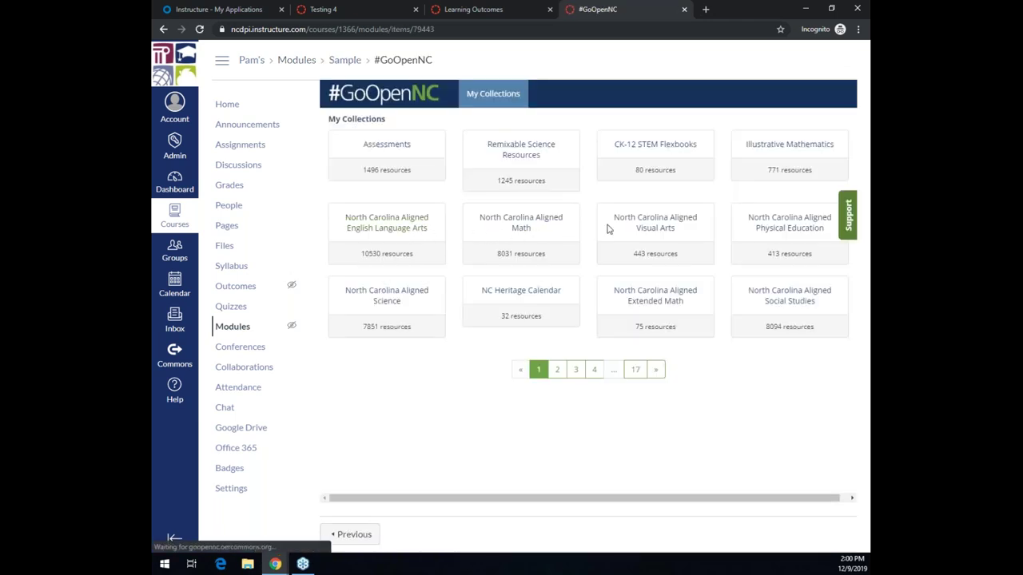
left_click(662, 150)
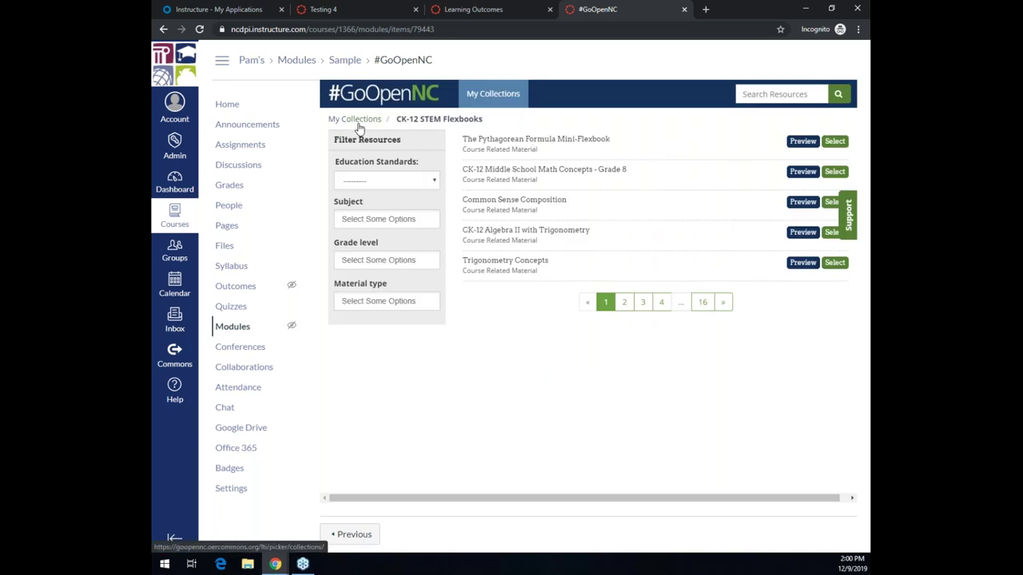
left_click(357, 128)
left_click(681, 151)
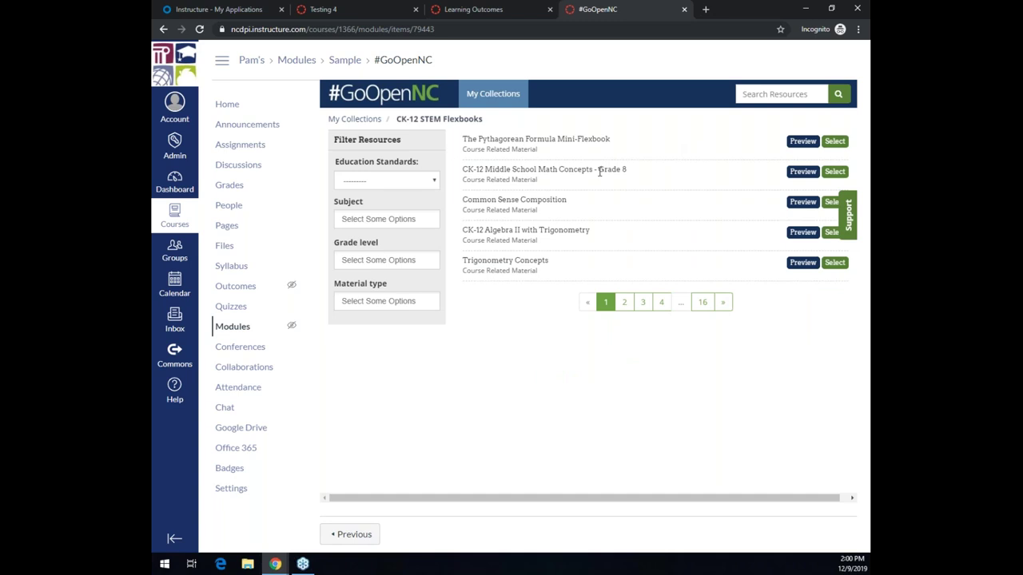
left_click(828, 178)
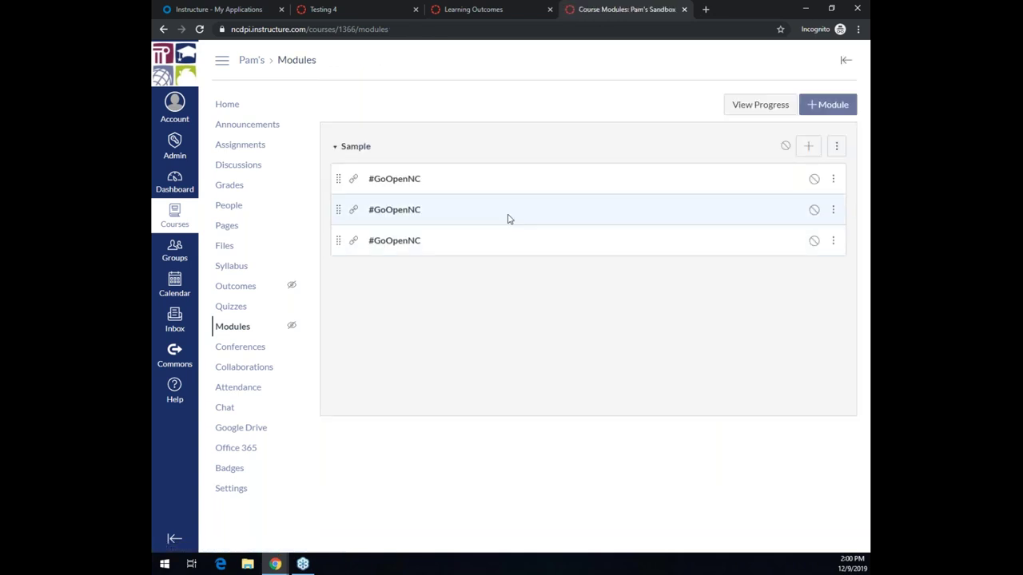
left_click(394, 241)
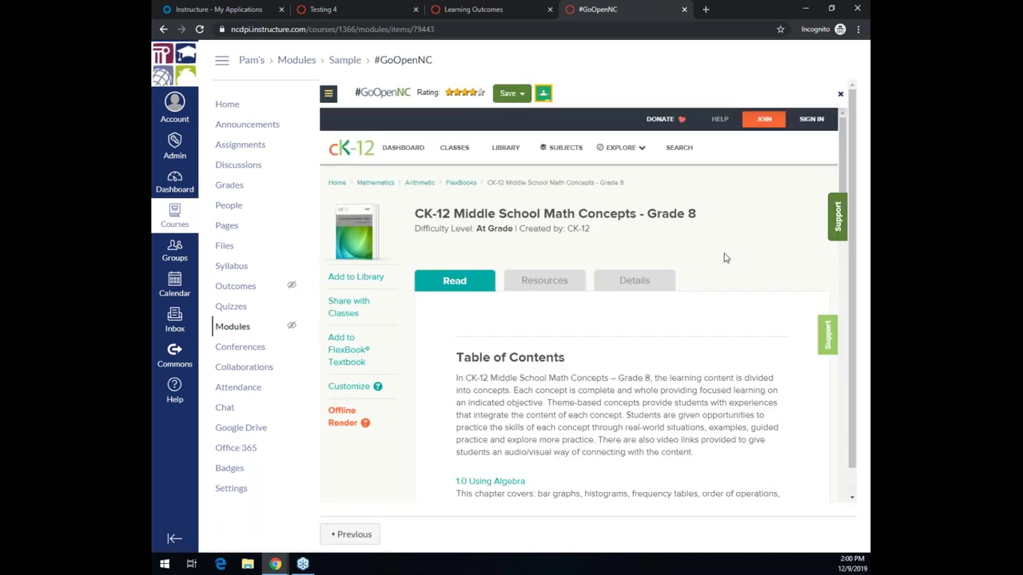
Scroll the CK-12 flexbook and open the 12.0 Polynomials chapter.
scroll(725, 258, "down", 9)
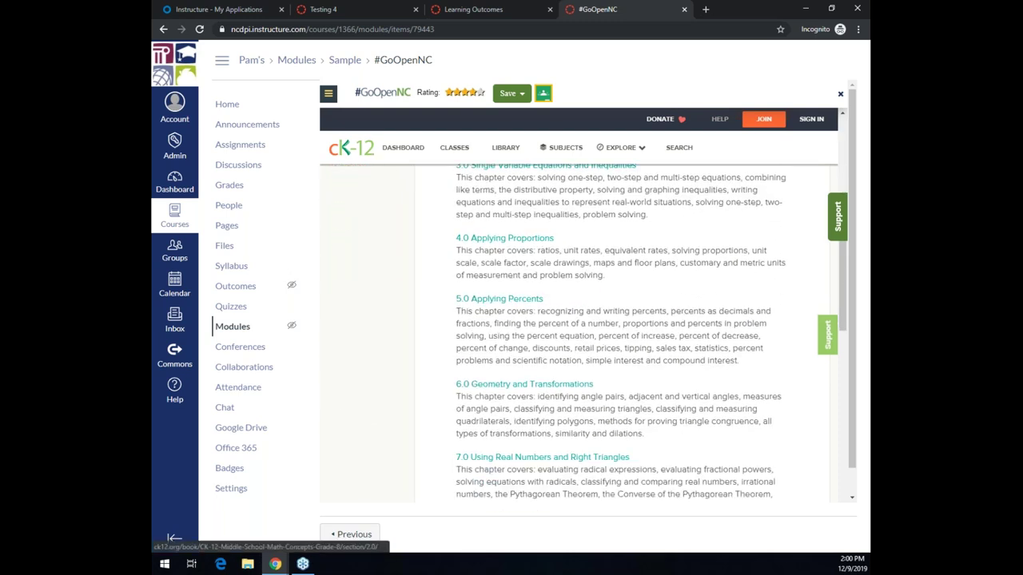
scroll(486, 264, "down", 5)
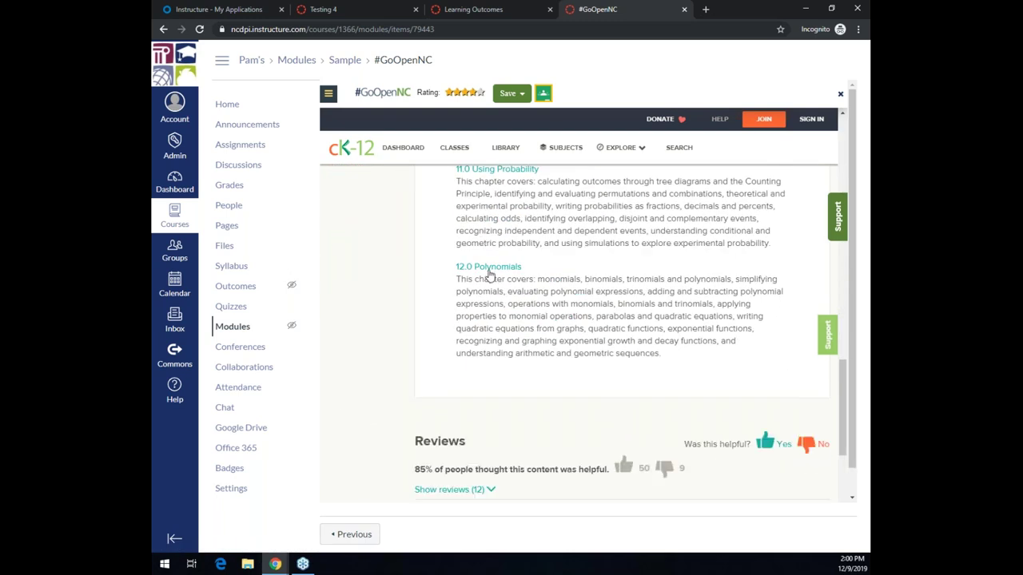
left_click(486, 273)
scroll(613, 258, "down", 5)
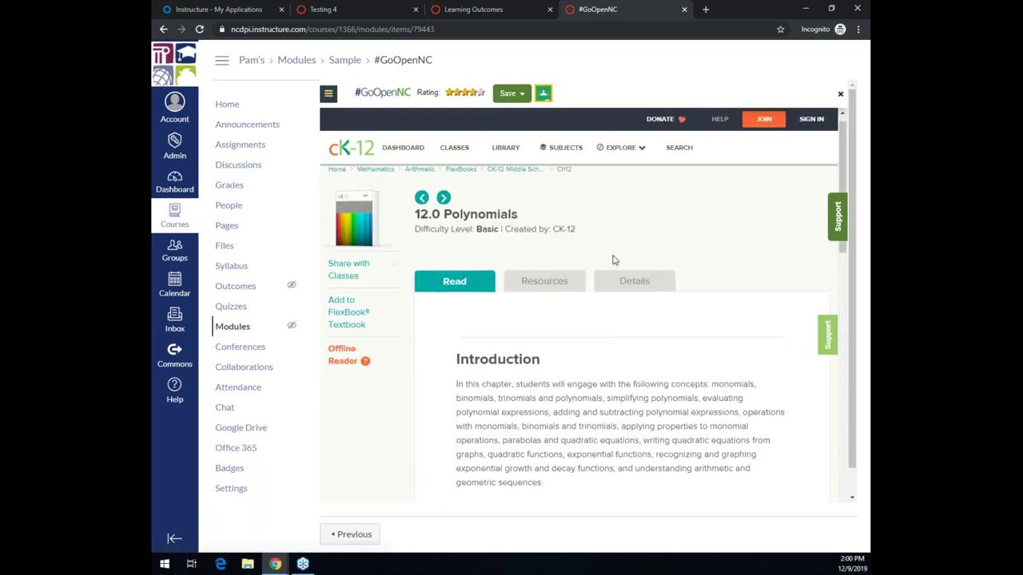
scroll(613, 259, "down", 10)
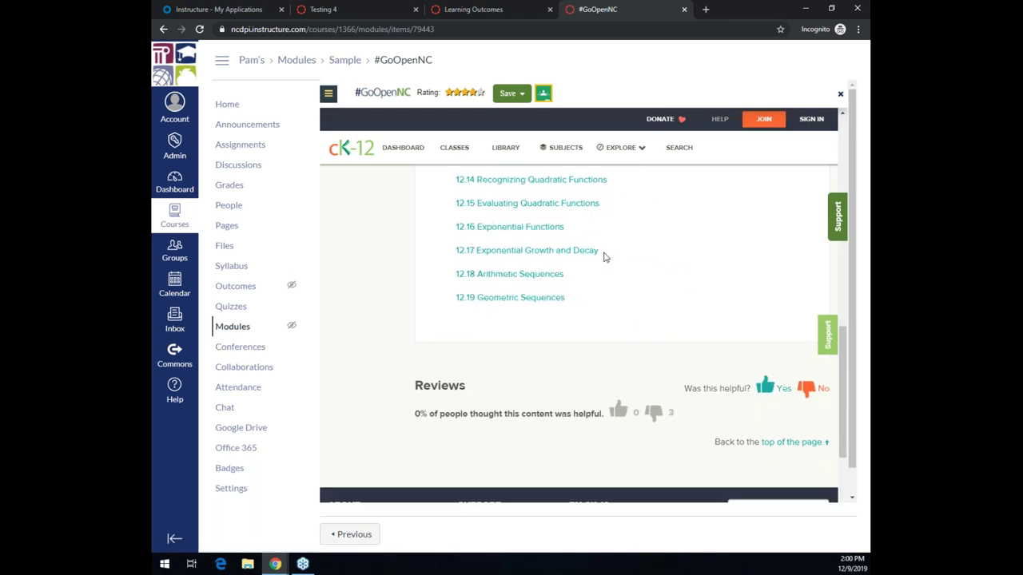
scroll(604, 268, "up", 15)
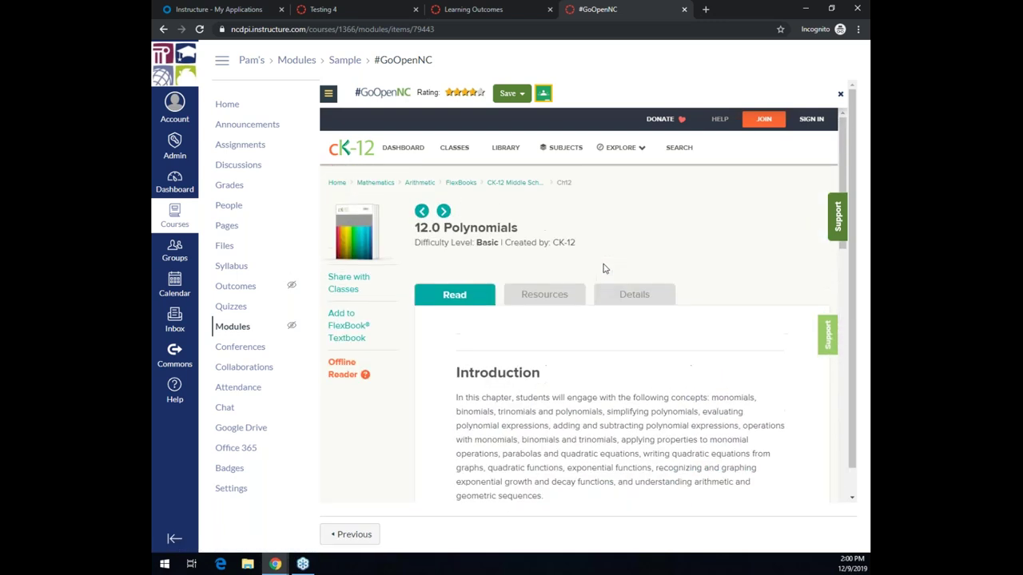
scroll(489, 406, "down", 2)
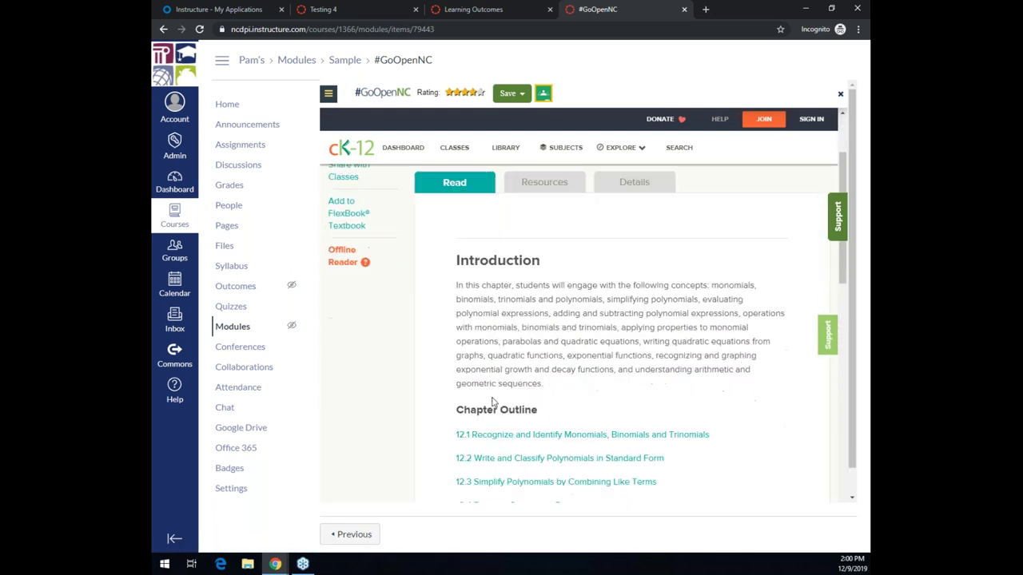
Open lesson 12.1 on monomials, binomials and trinomials and read through it.
left_click(500, 378)
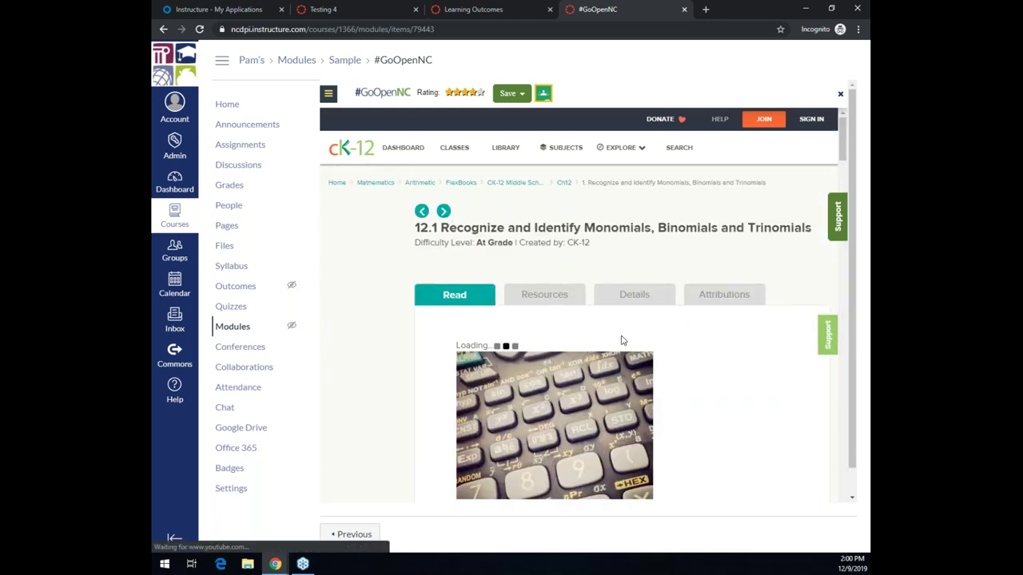
scroll(616, 336, "down", 3)
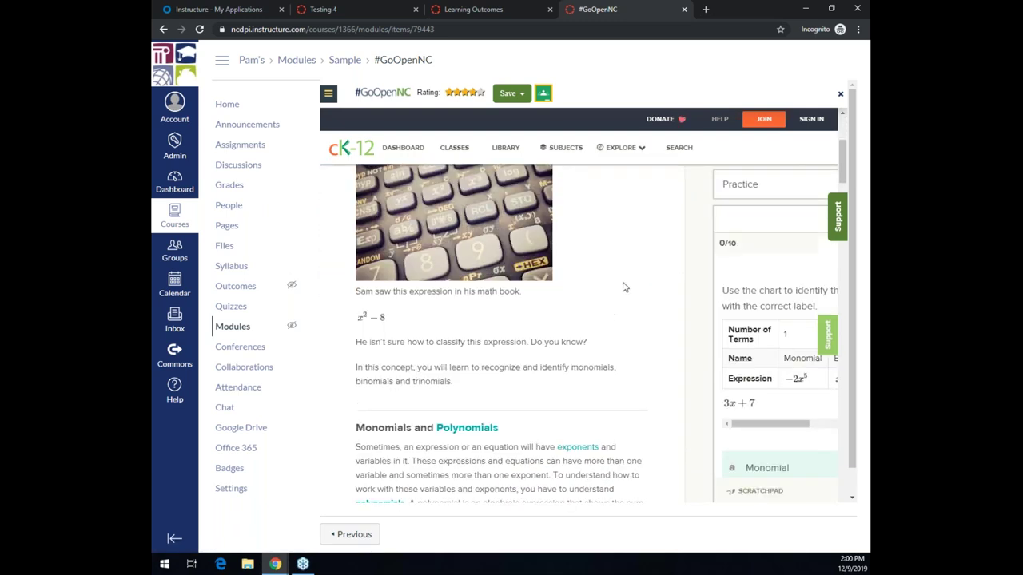
scroll(628, 289, "down", 5)
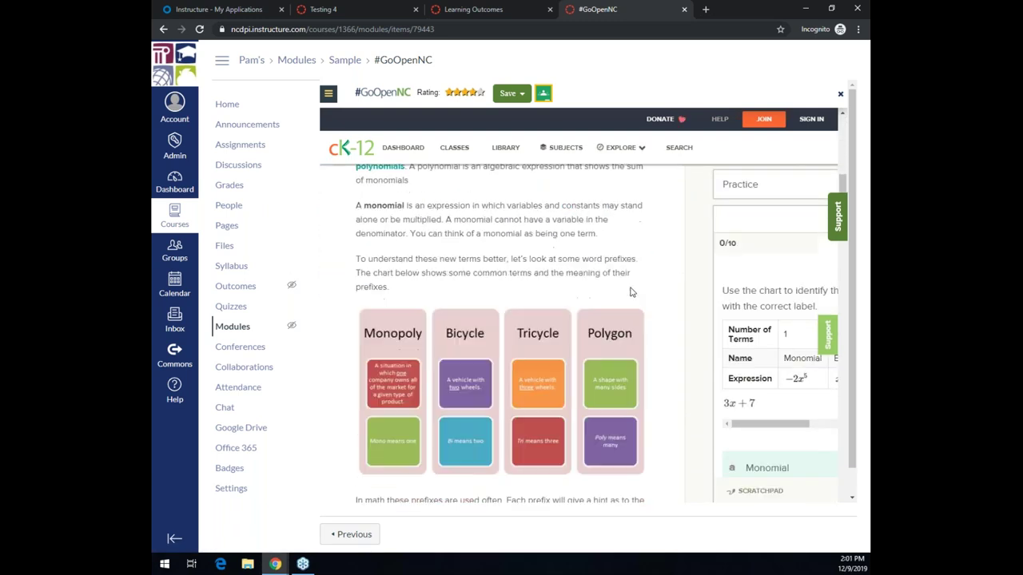
scroll(631, 292, "down", 1)
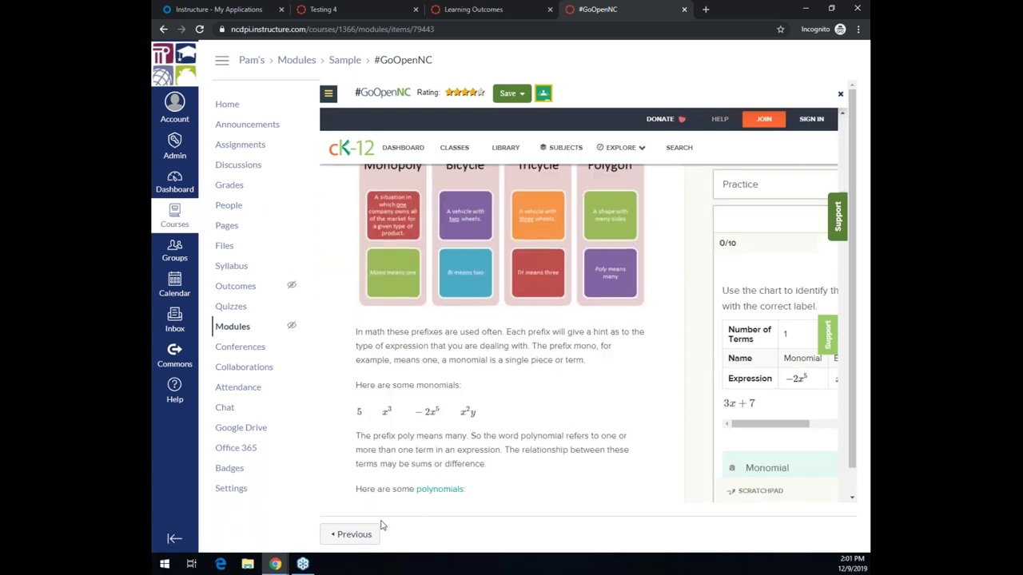
scroll(467, 466, "down", 3)
scroll(493, 408, "up", 7)
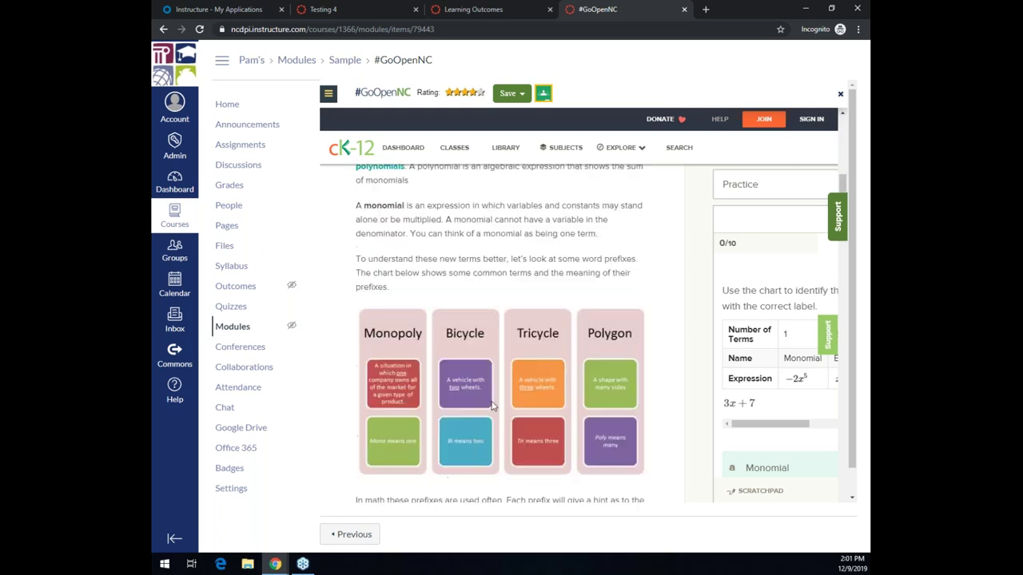
scroll(493, 408, "up", 5)
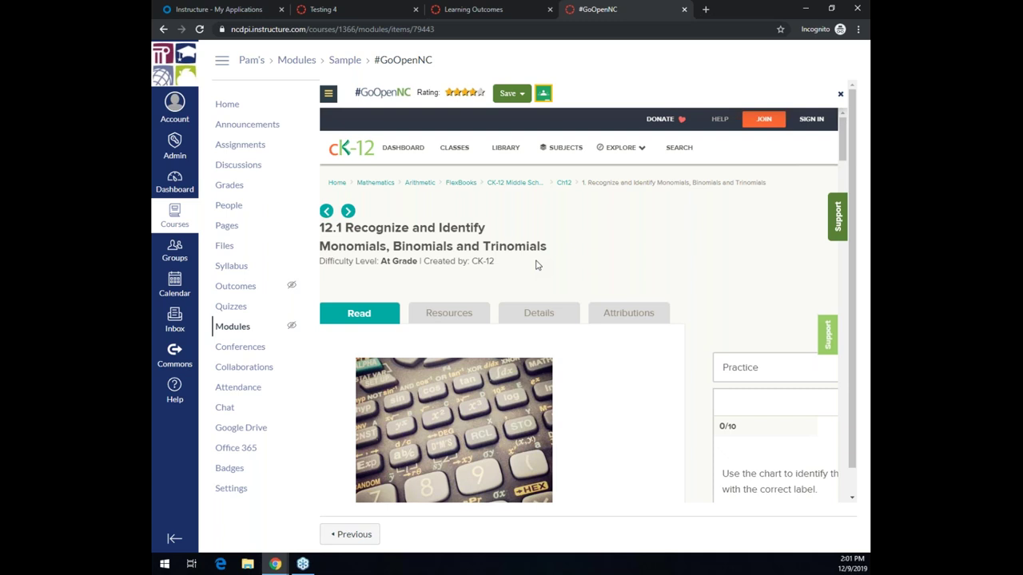
scroll(536, 266, "down", 2)
scroll(535, 265, "up", 2)
scroll(535, 265, "down", 2)
scroll(537, 266, "down", 1)
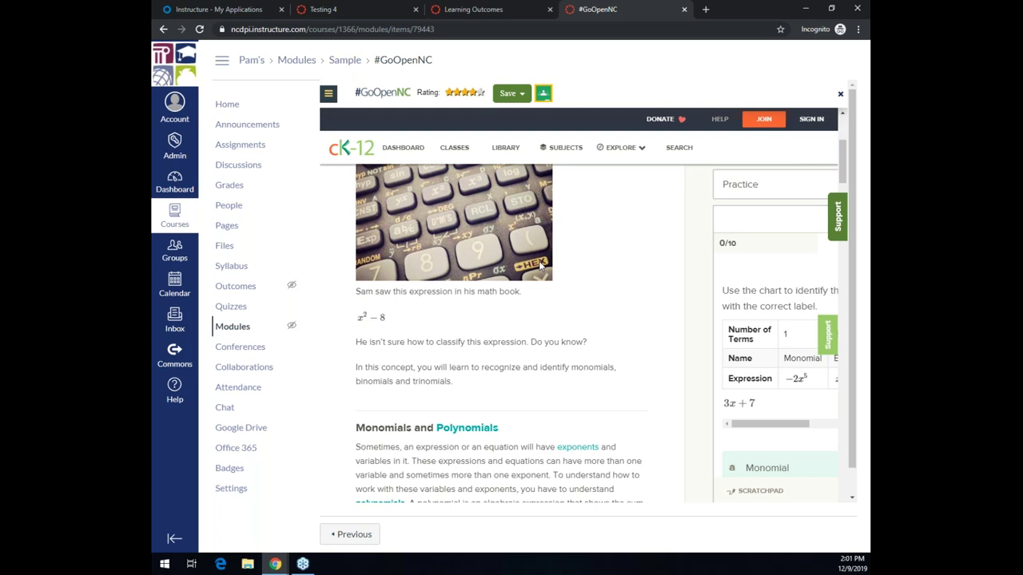
From Modules, add a new Assignment item 'GoOpenNC Sample Assignment' to the Sample module and open it.
left_click(227, 104)
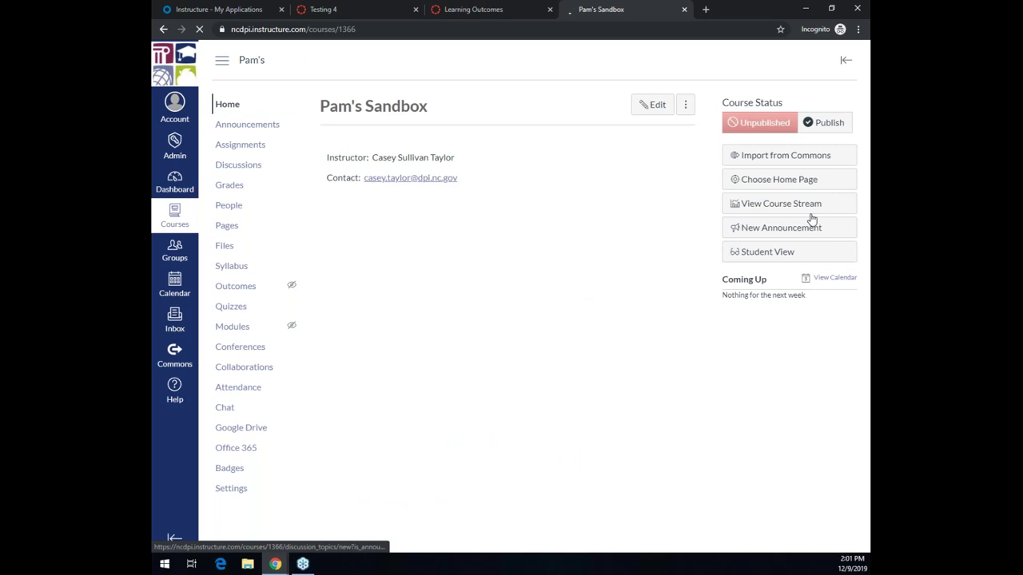
left_click(233, 330)
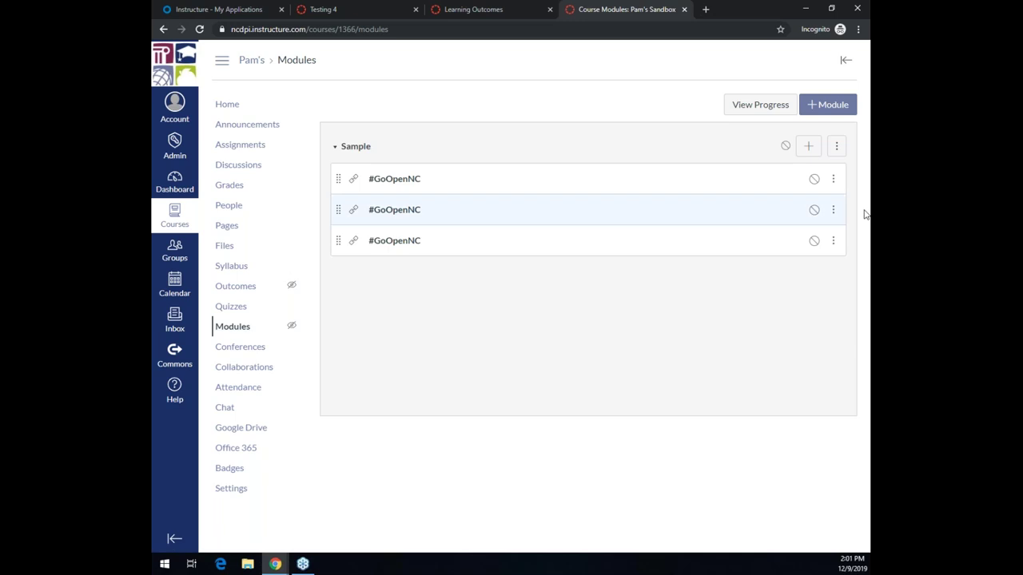
left_click(808, 147)
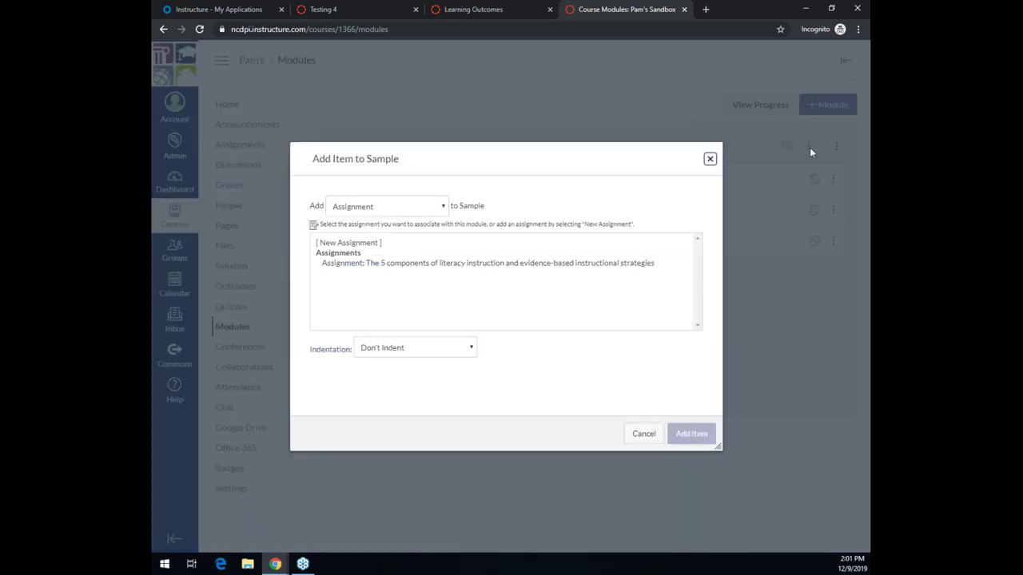
left_click(373, 205)
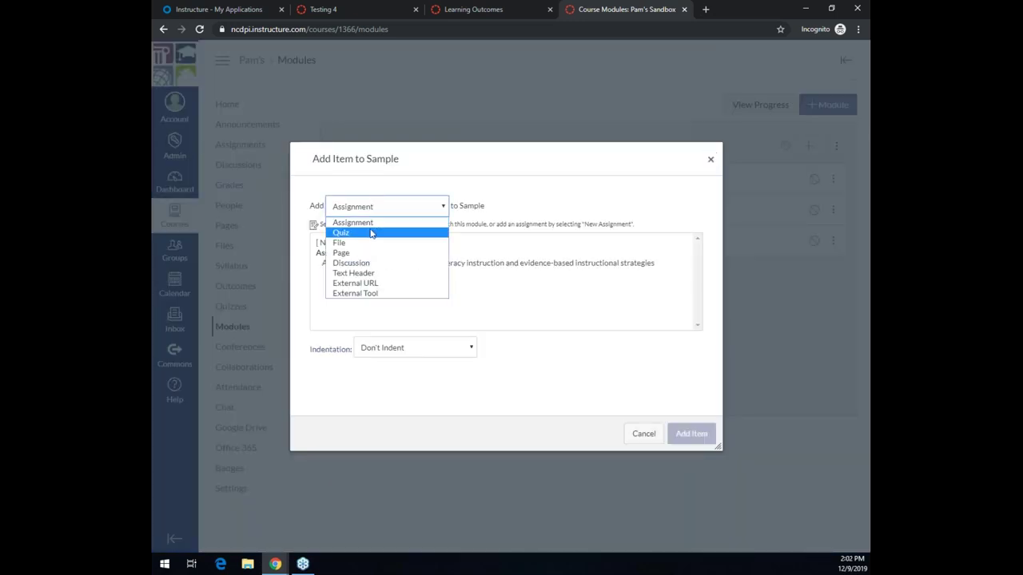
left_click(374, 223)
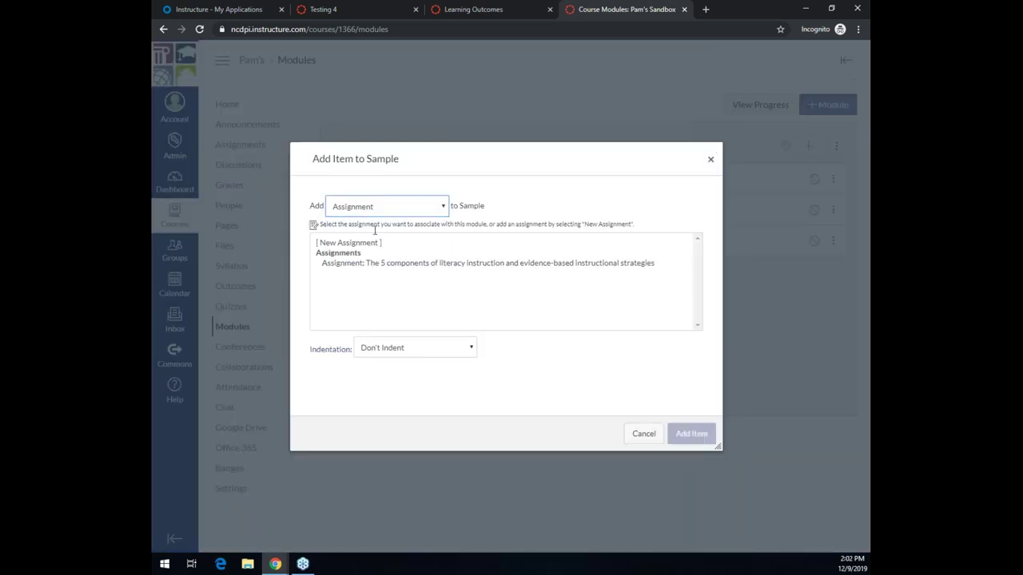
left_click(354, 245)
left_click(429, 345)
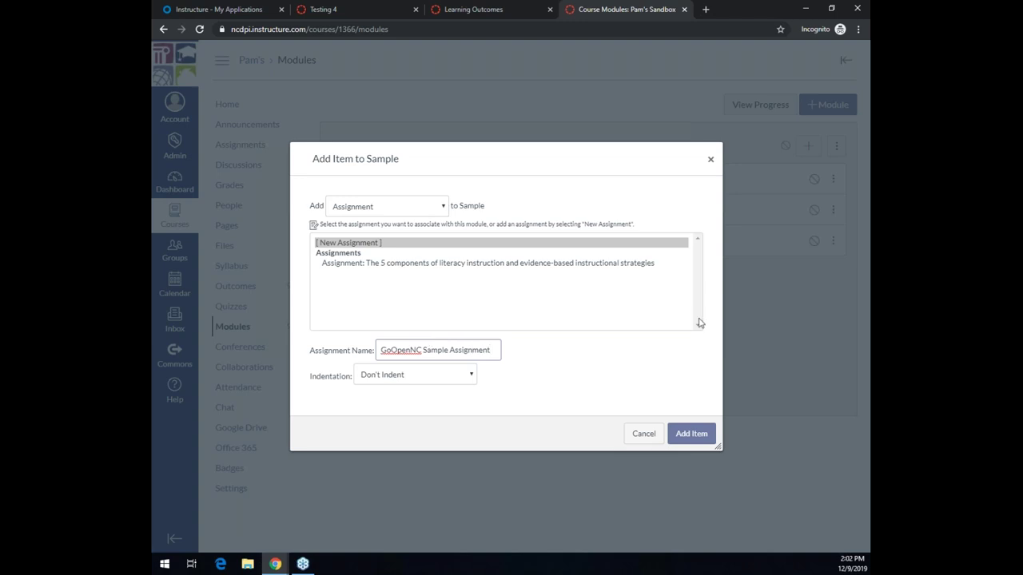
left_click(685, 436)
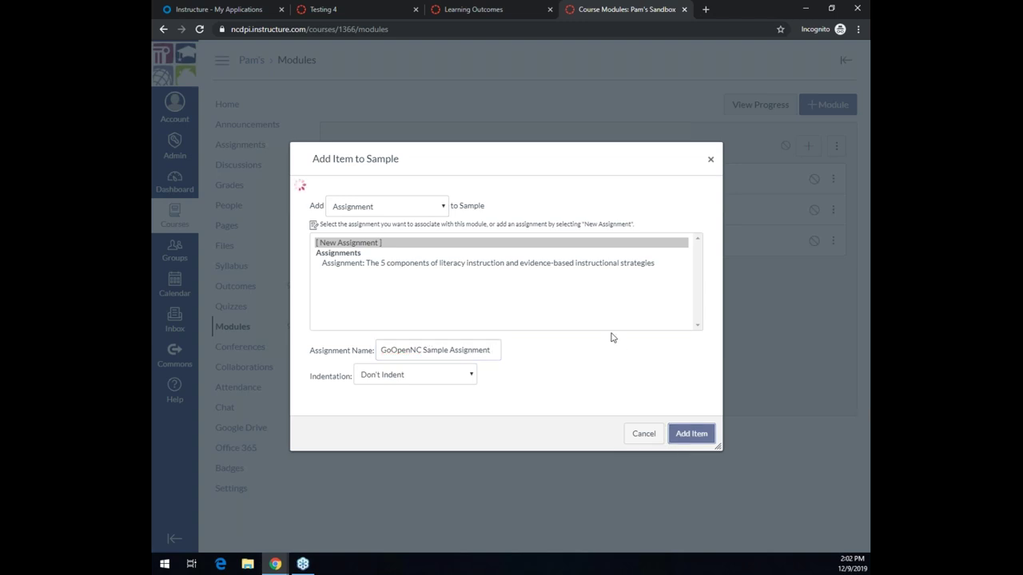
left_click(407, 276)
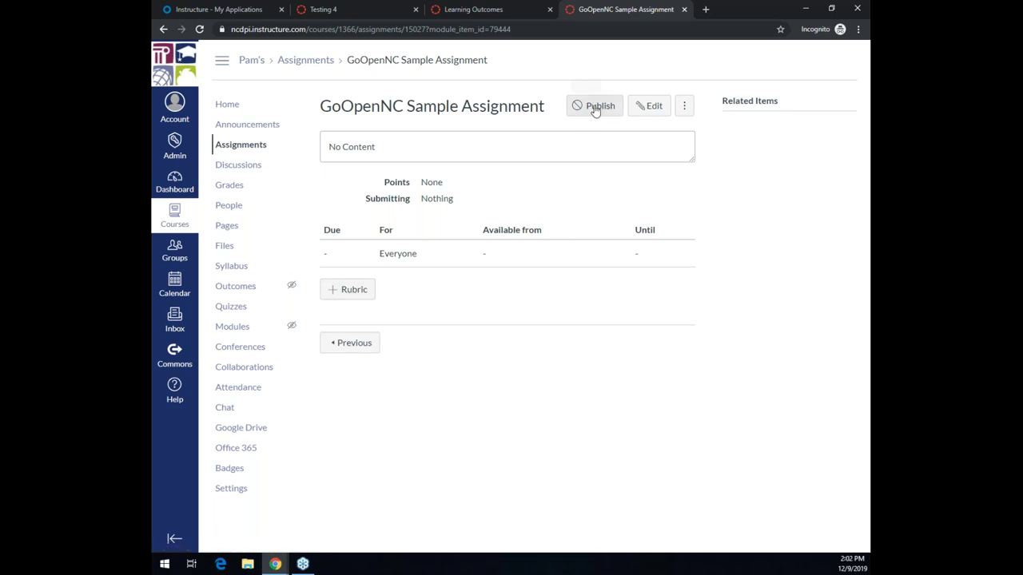
Edit the assignment and launch the GoOpenNC LTI Tool from the description's external tools.
left_click(650, 105)
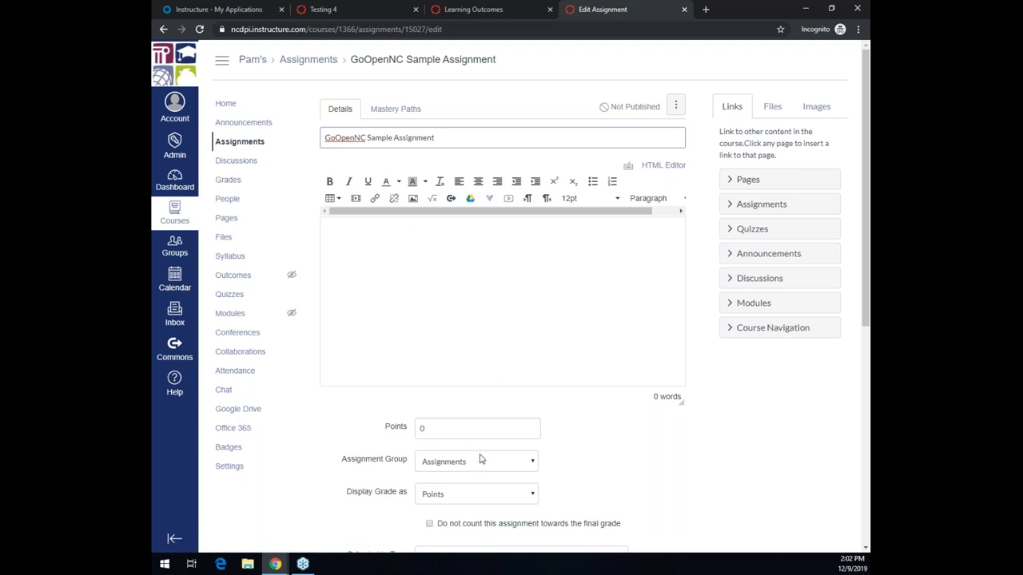
left_click(489, 199)
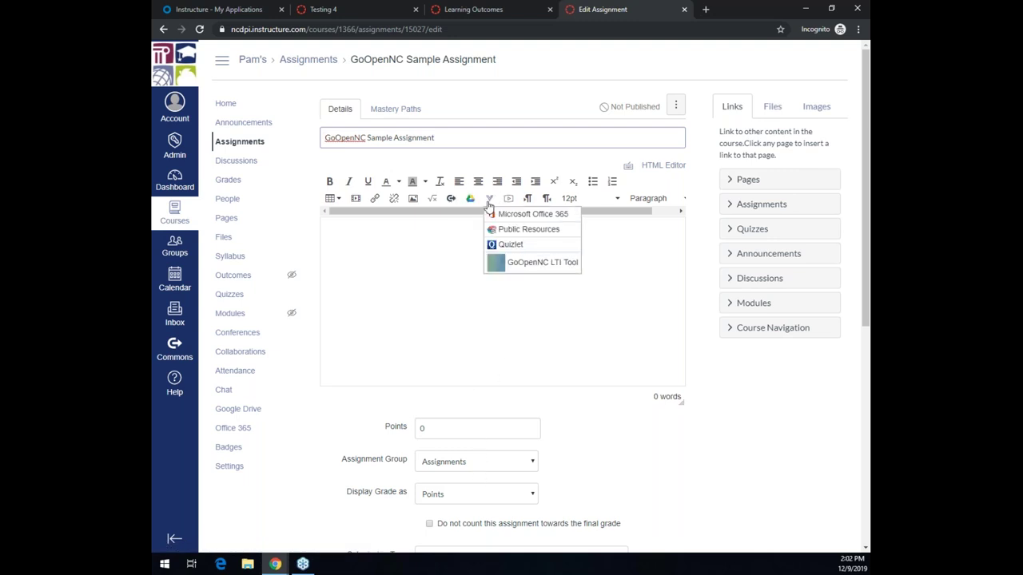
left_click(552, 264)
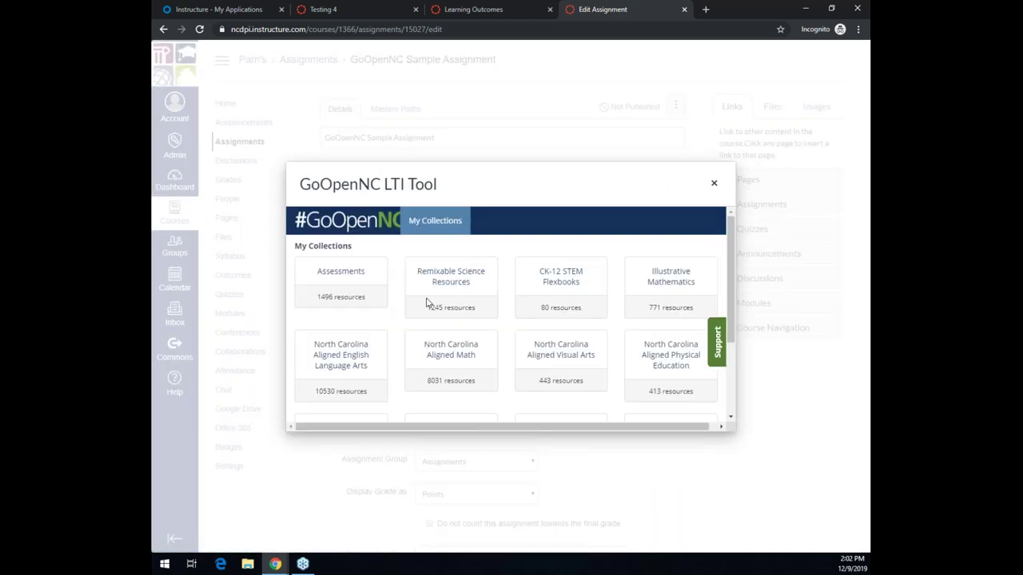
Search the CK-12 STEM Flexbooks collection for 'tr', then switch to the Illustrative Mathematics collection.
left_click(561, 280)
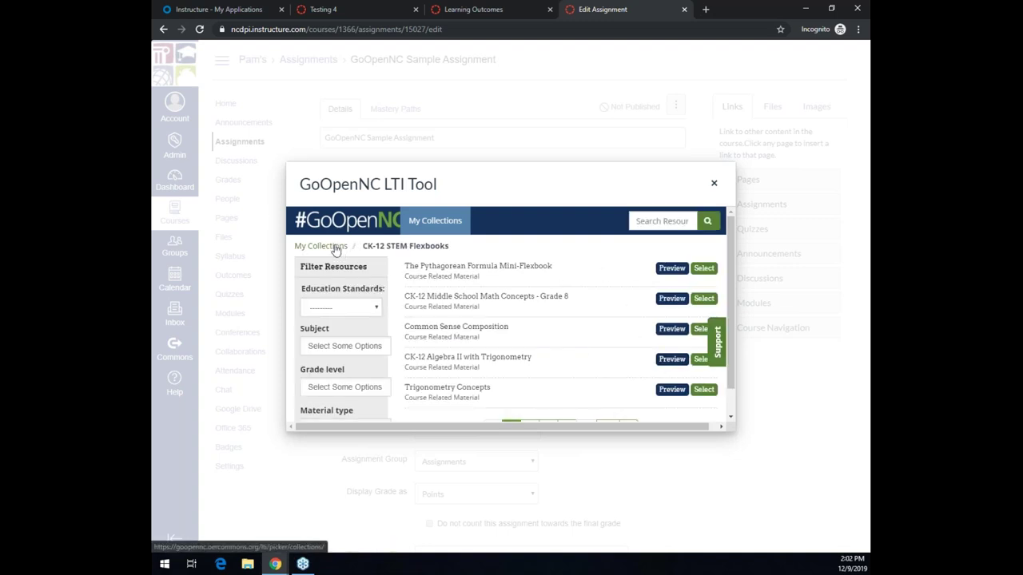
left_click(638, 221)
type("tr")
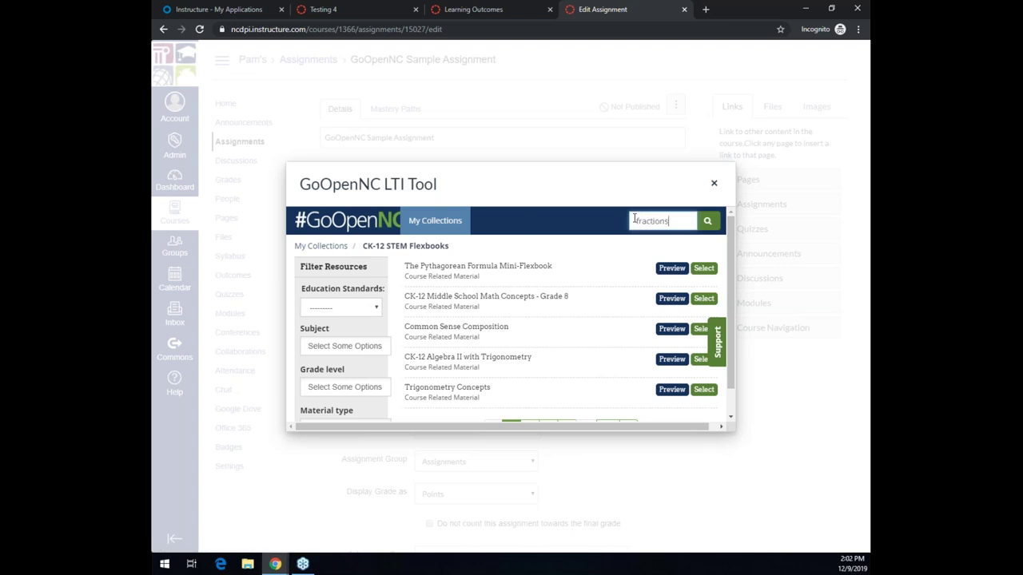
key("Return")
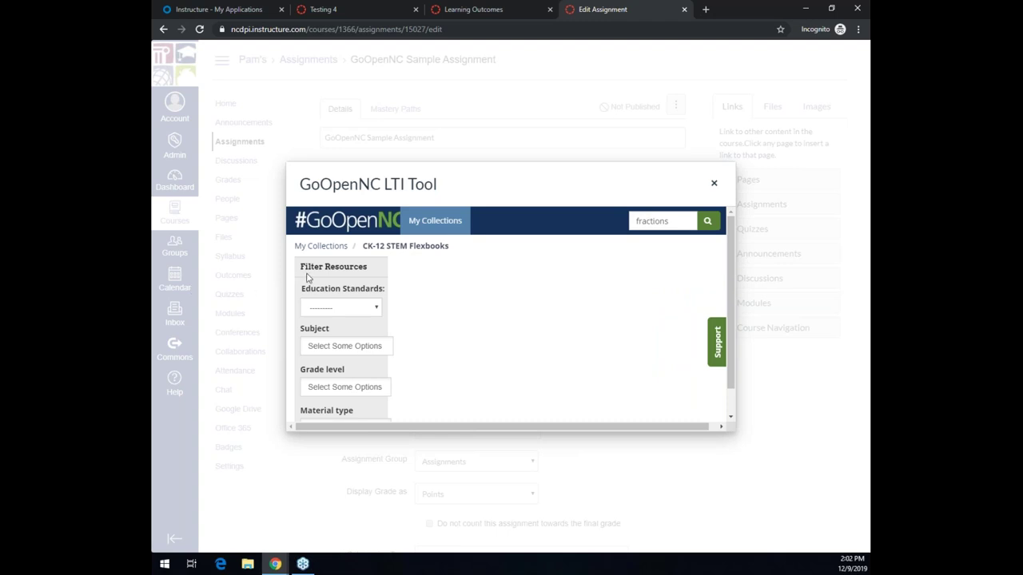
left_click(331, 247)
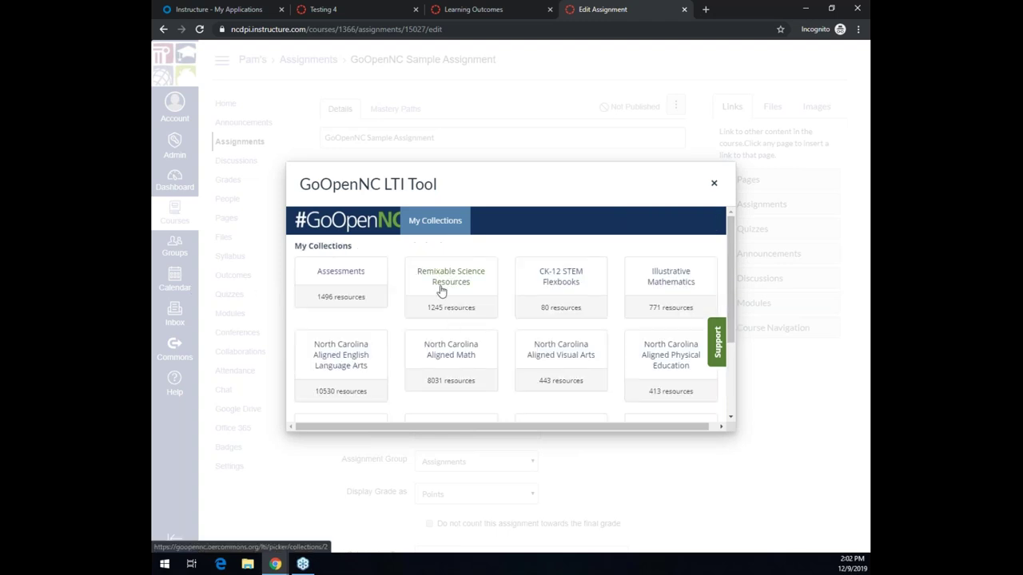
left_click(680, 285)
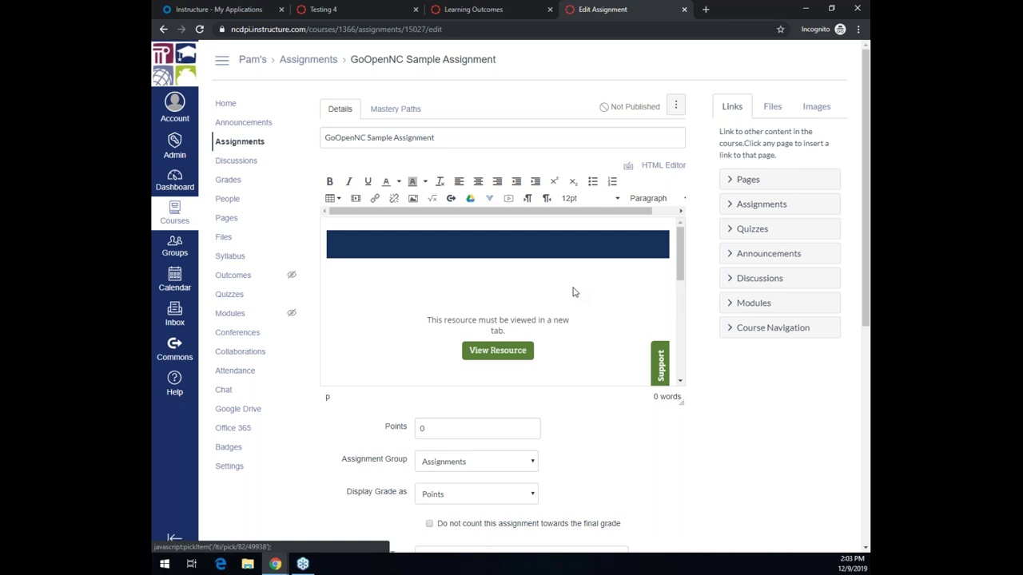
scroll(573, 292, "down", 2)
scroll(573, 292, "up", 2)
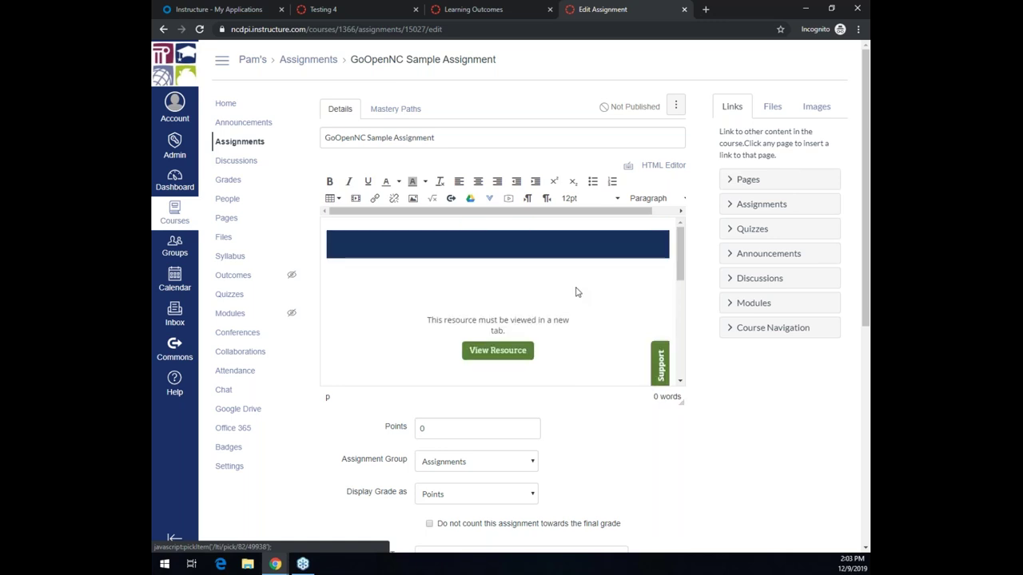
scroll(588, 293, "down", 3)
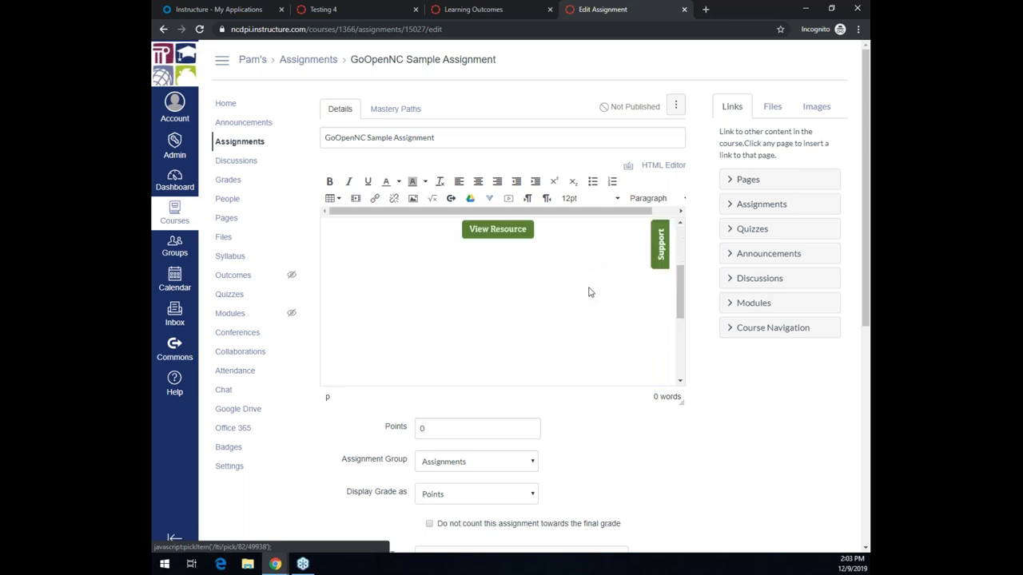
scroll(588, 293, "up", 3)
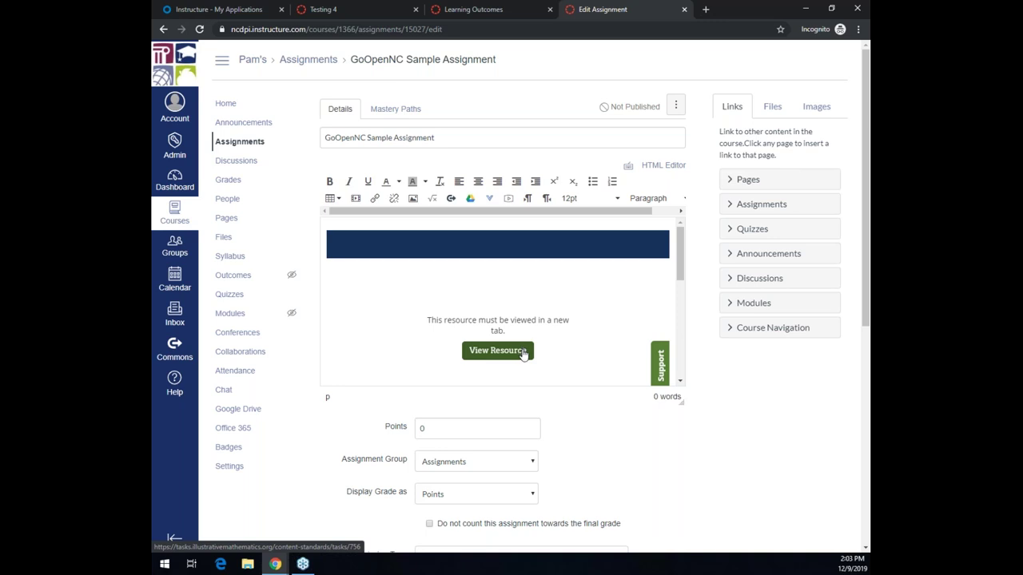
scroll(599, 312, "down", 5)
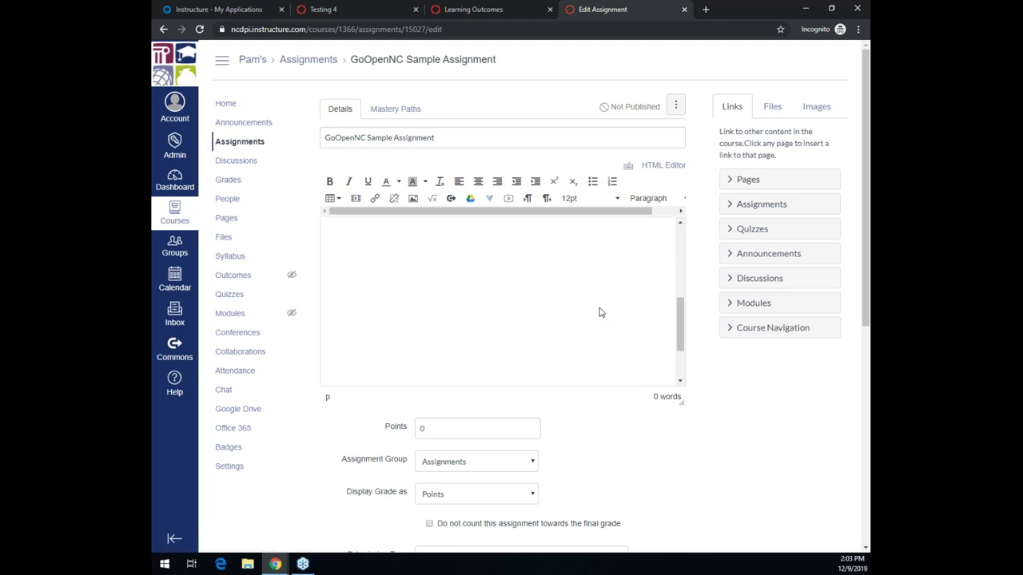
scroll(605, 313, "up", 5)
Keep Assignments as the assignment group and set the submission type to External Tool.
scroll(605, 313, "down", 5)
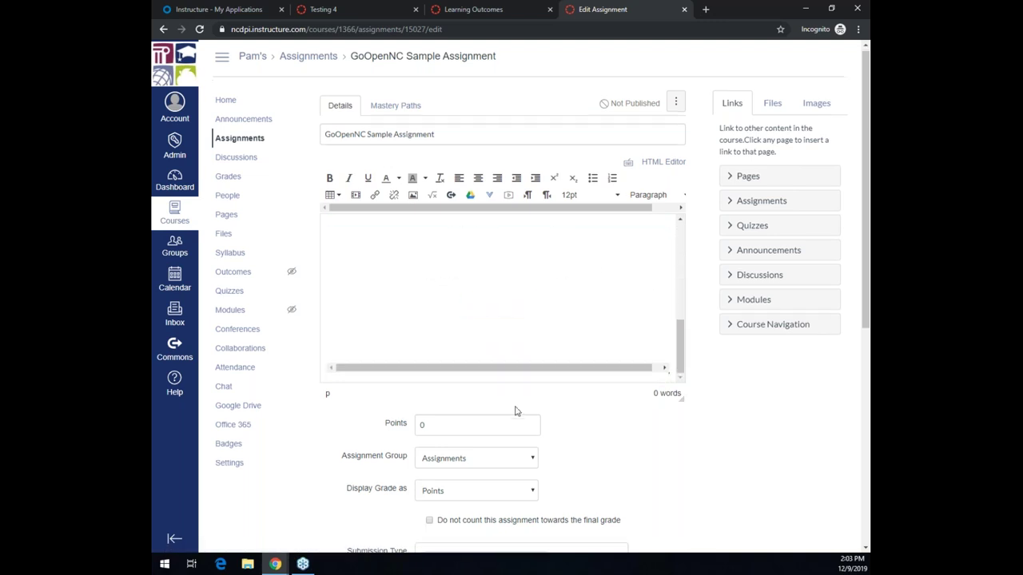
scroll(514, 411, "down", 2)
left_click(509, 297)
left_click(511, 308)
left_click(502, 400)
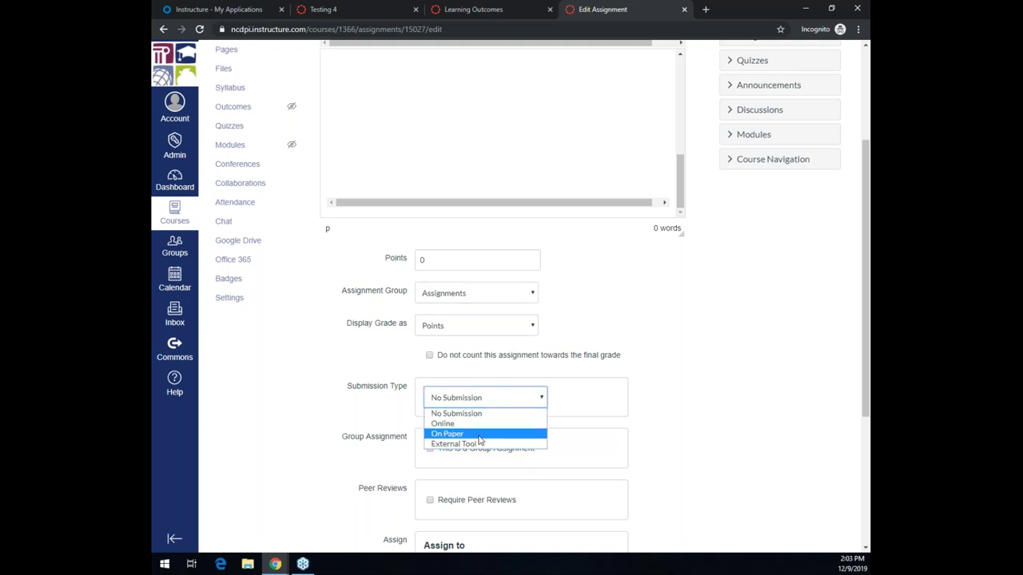
left_click(481, 445)
scroll(482, 448, "down", 2)
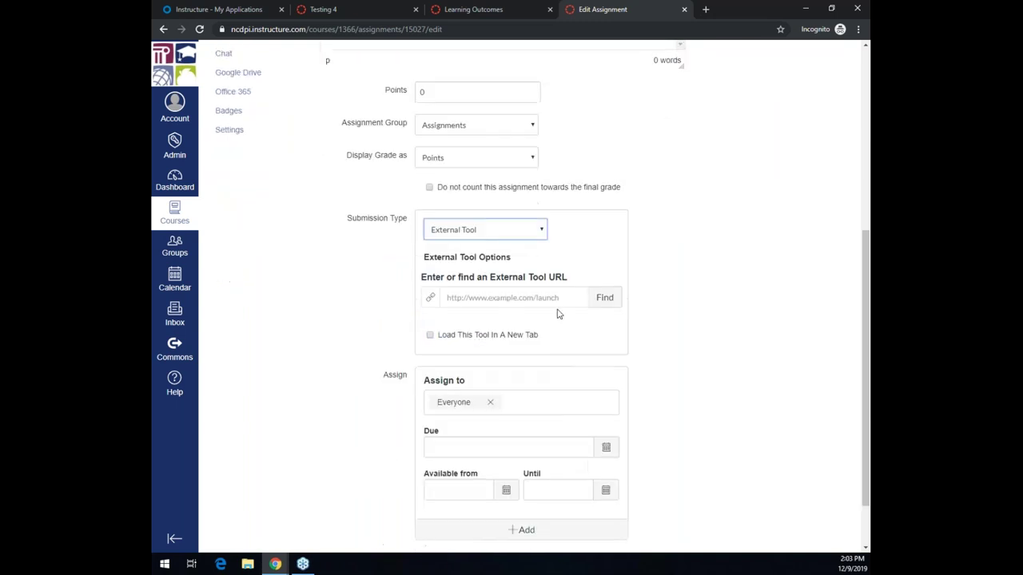
left_click(531, 229)
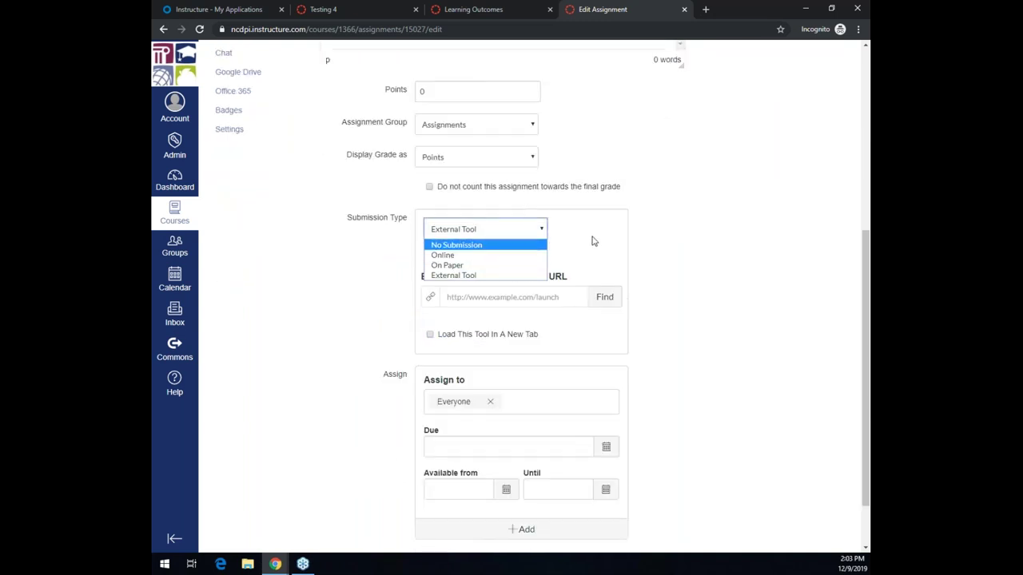
left_click(457, 276)
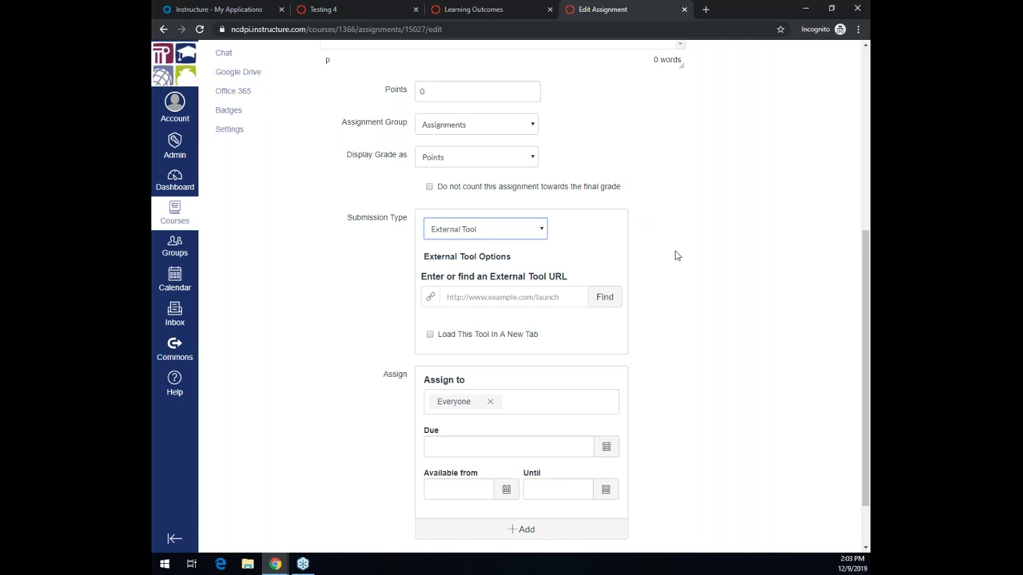
scroll(560, 365, "up", 4)
scroll(559, 365, "up", 1)
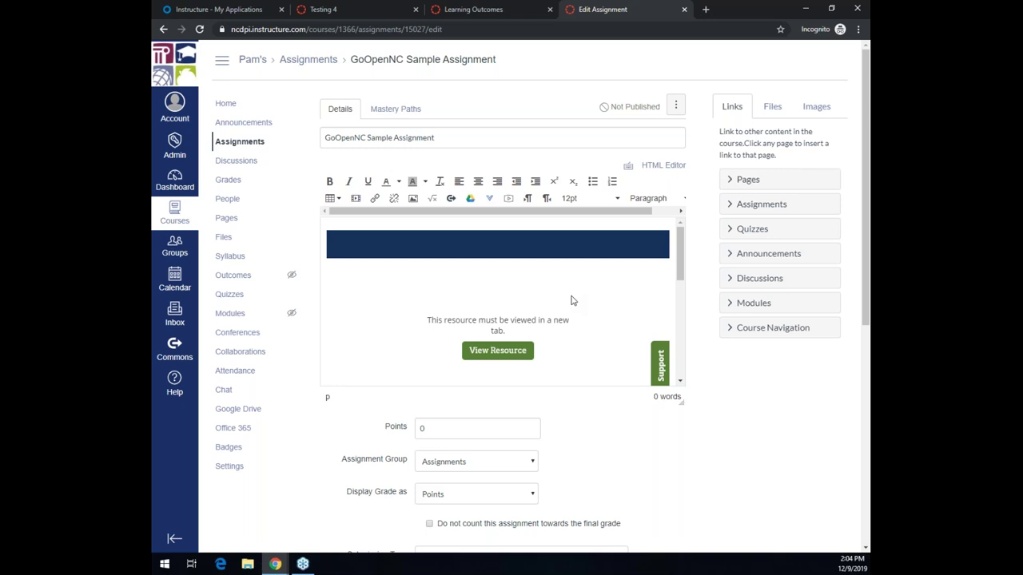
mouse_move(680, 254)
left_mouse_down()
mouse_move(696, 376)
mouse_move(672, 250)
left_mouse_up()
scroll(672, 250, "up", 1)
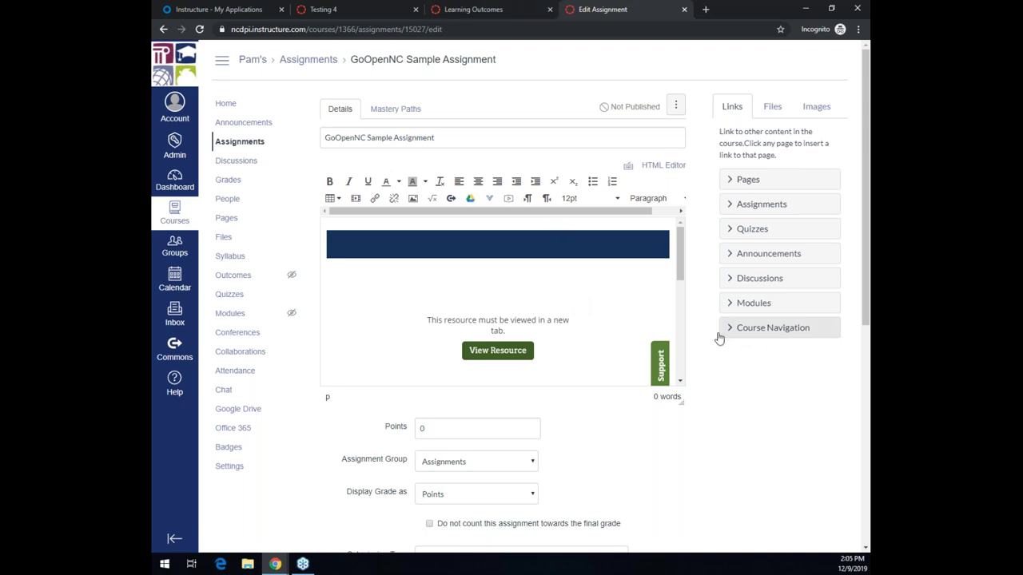
mouse_move(682, 261)
left_mouse_down()
mouse_move(687, 382)
mouse_move(696, 247)
left_mouse_up()
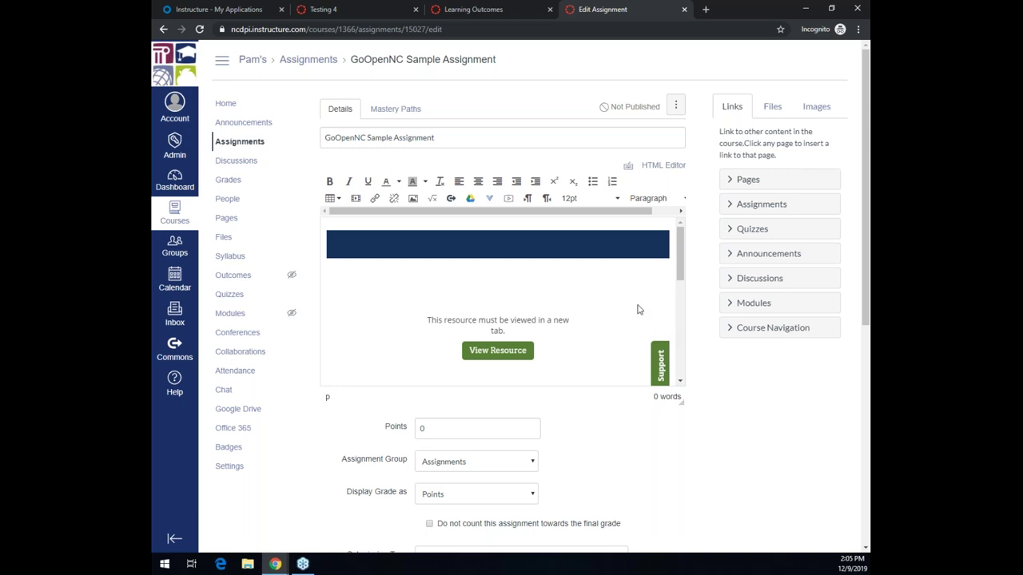
scroll(655, 343, "down", 5)
scroll(700, 393, "down", 5)
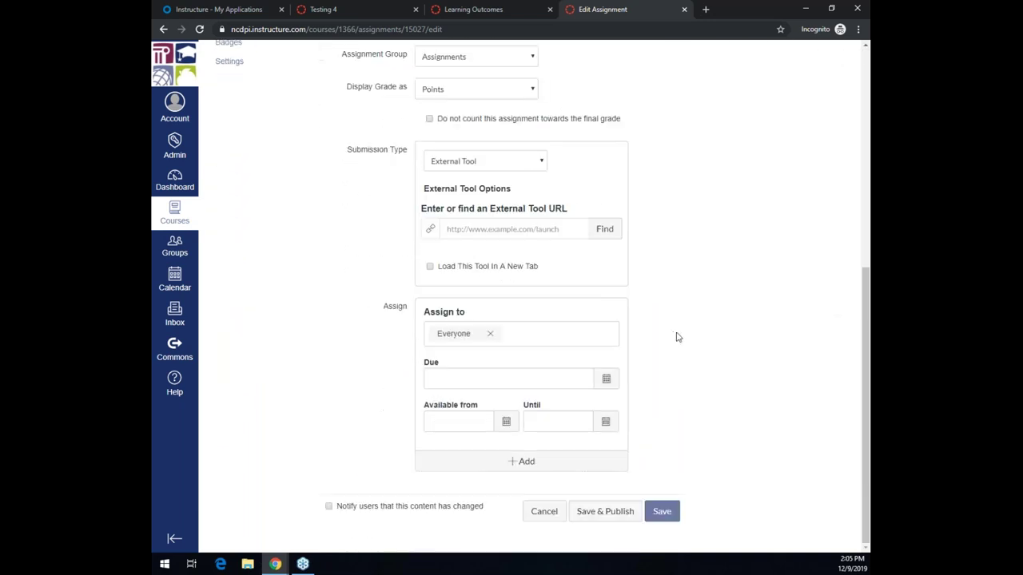
scroll(678, 338, "up", 3)
scroll(677, 337, "up", 3)
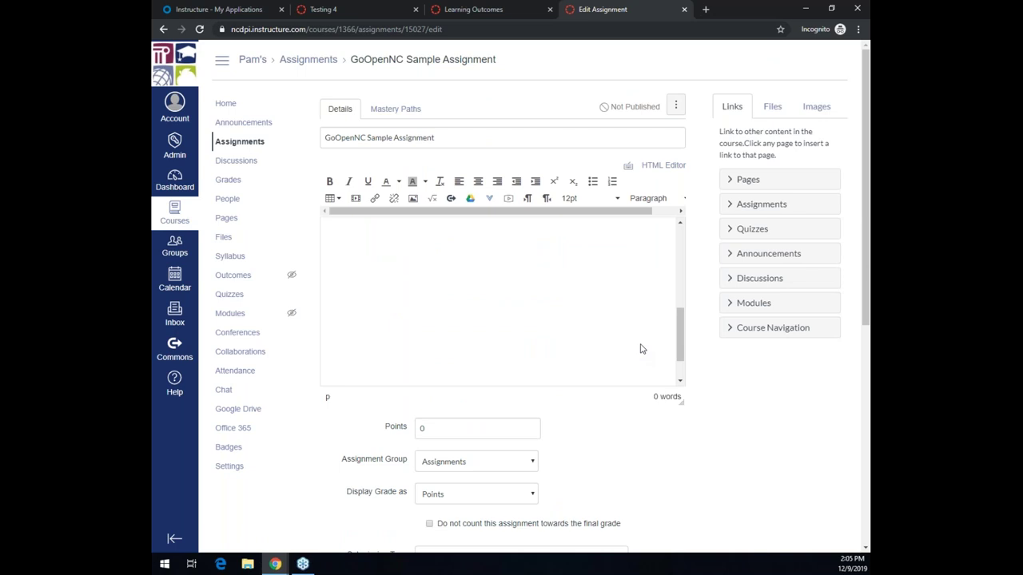
scroll(642, 346, "up", 5)
scroll(701, 313, "down", 3)
scroll(705, 312, "up", 3)
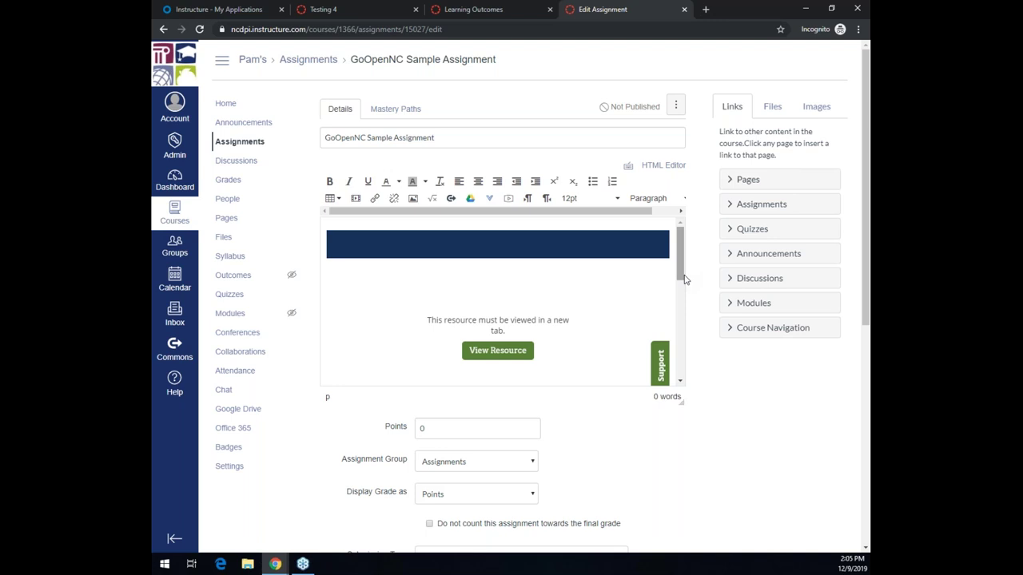
Go from the course Home page to Modules, showing the Sample module's GoOpenNC items.
left_click(230, 111)
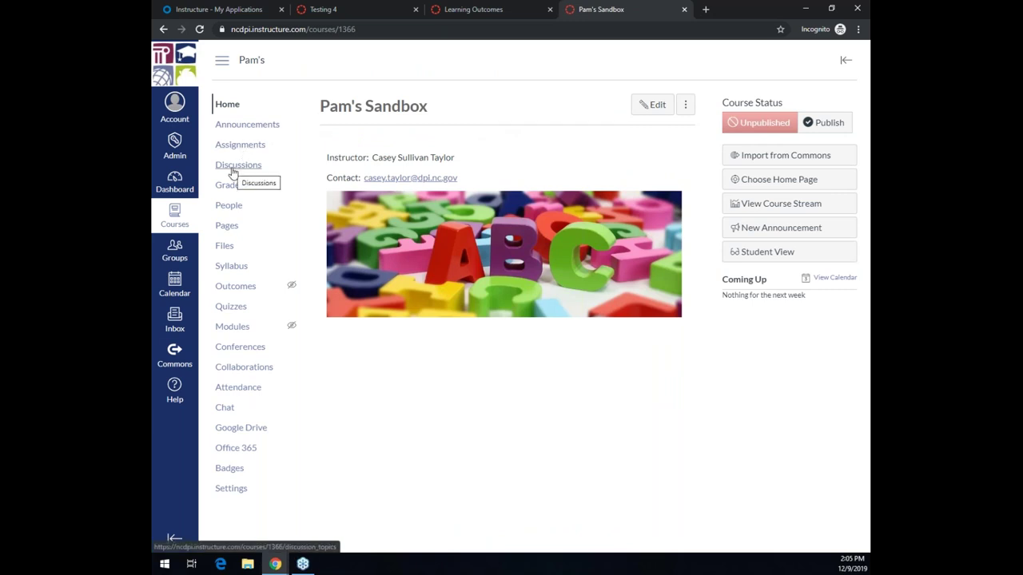
left_click(236, 326)
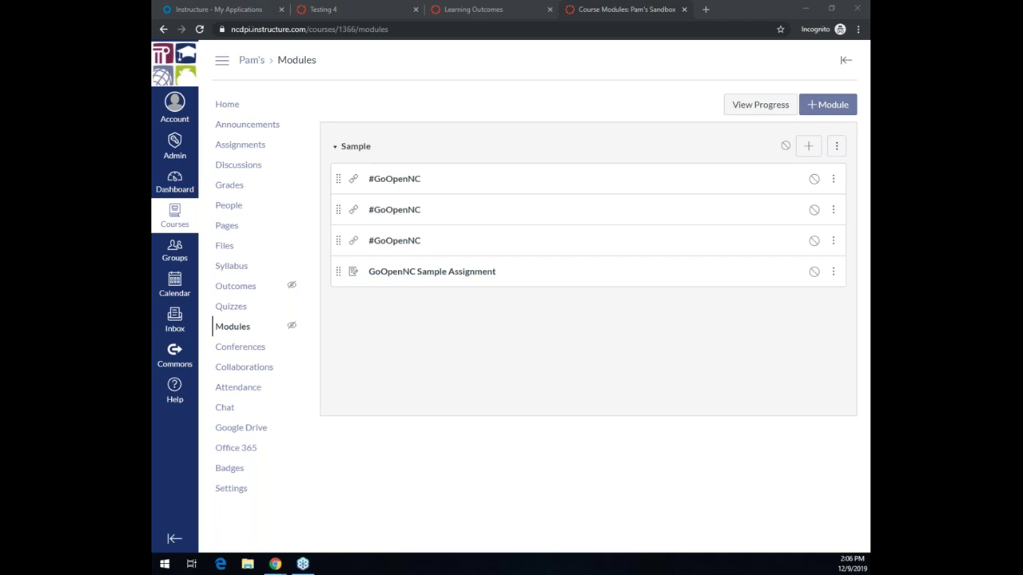
Close the GoOpenNC install guide and extra tabs, leaving the Schoolnet how-to folder open.
left_click(807, 9)
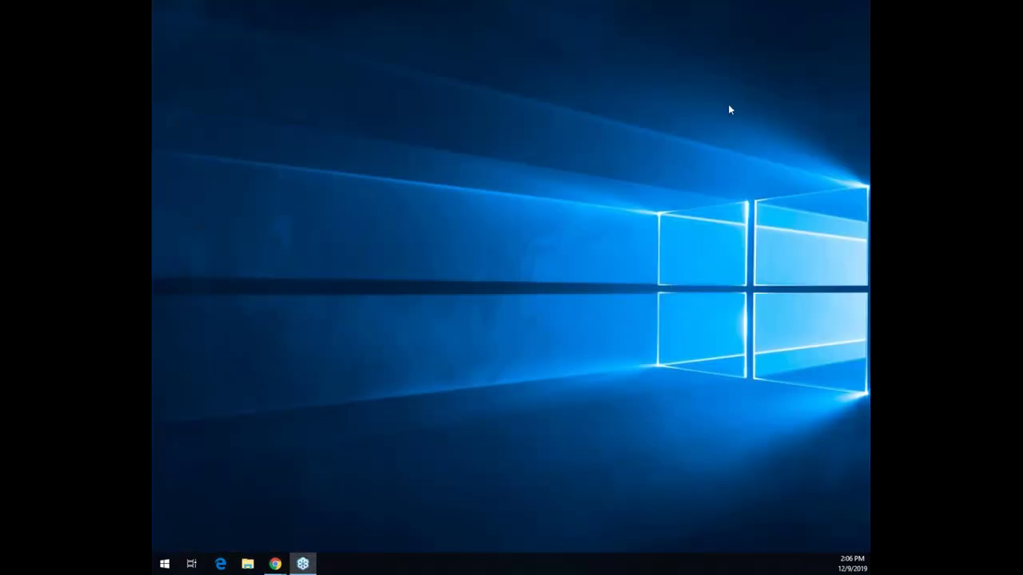
mouse_move(275, 563)
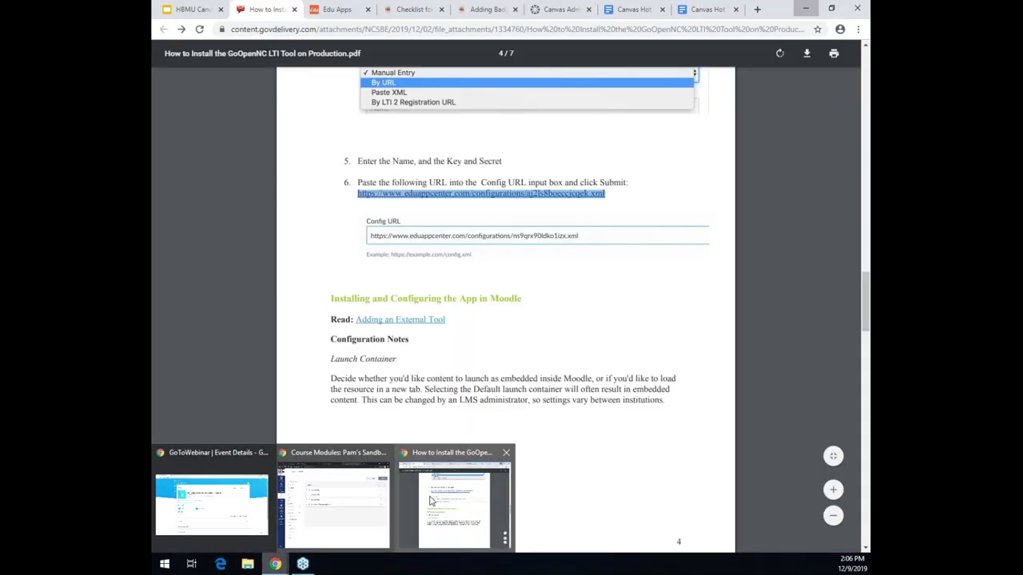
left_click(425, 503)
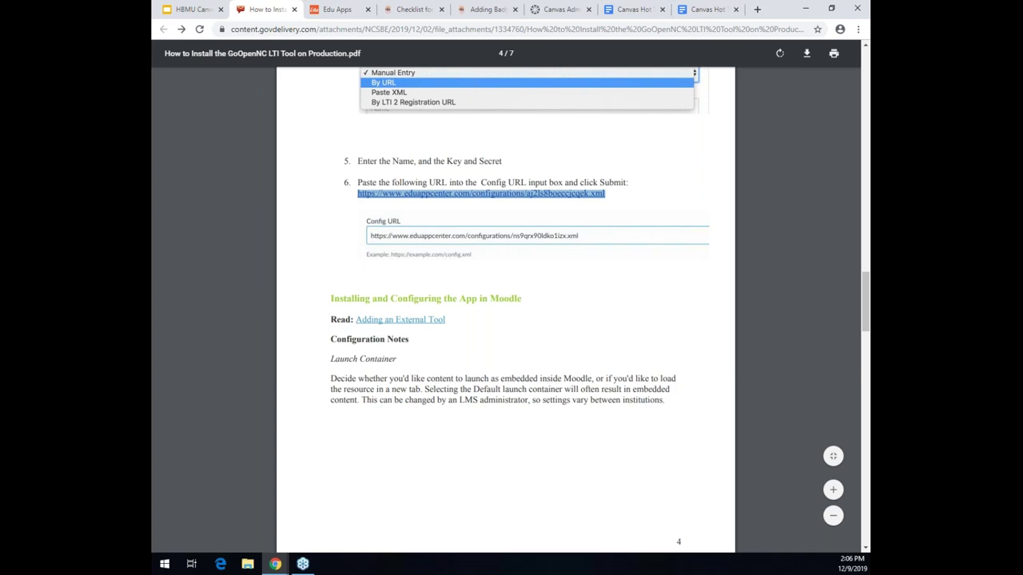
left_click(294, 10)
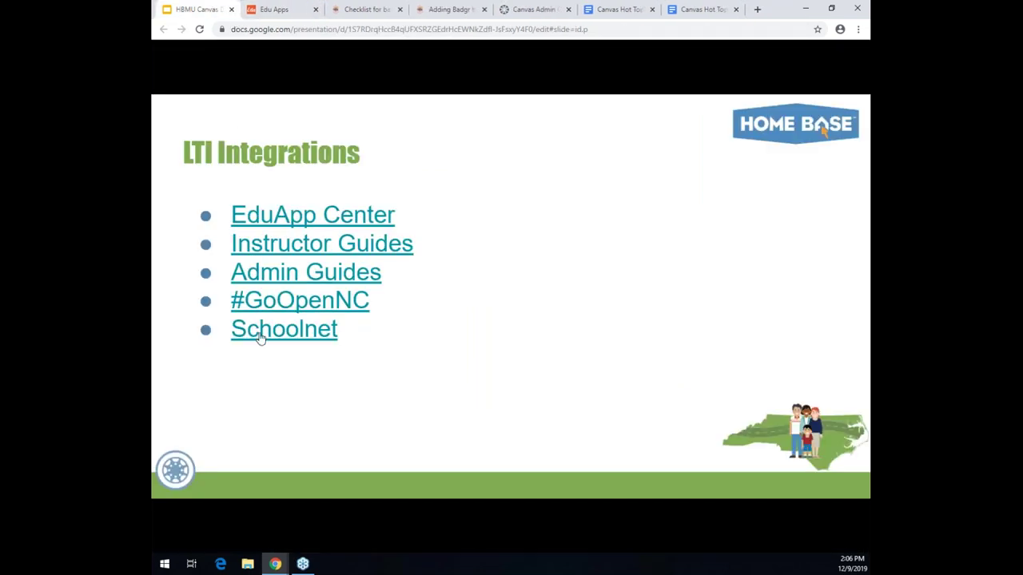
left_click(259, 336)
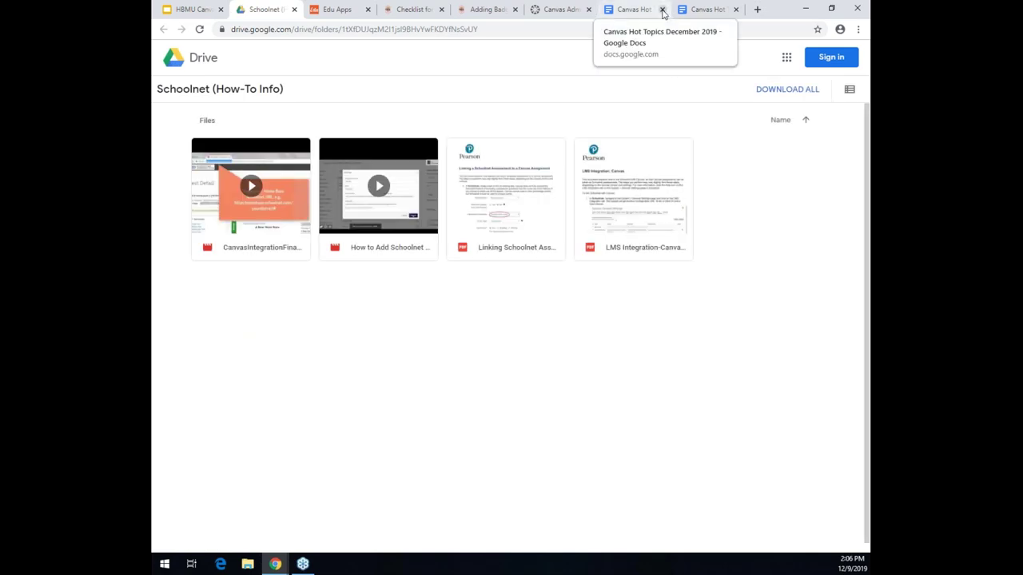
left_click(588, 9)
left_click(518, 10)
left_click(443, 10)
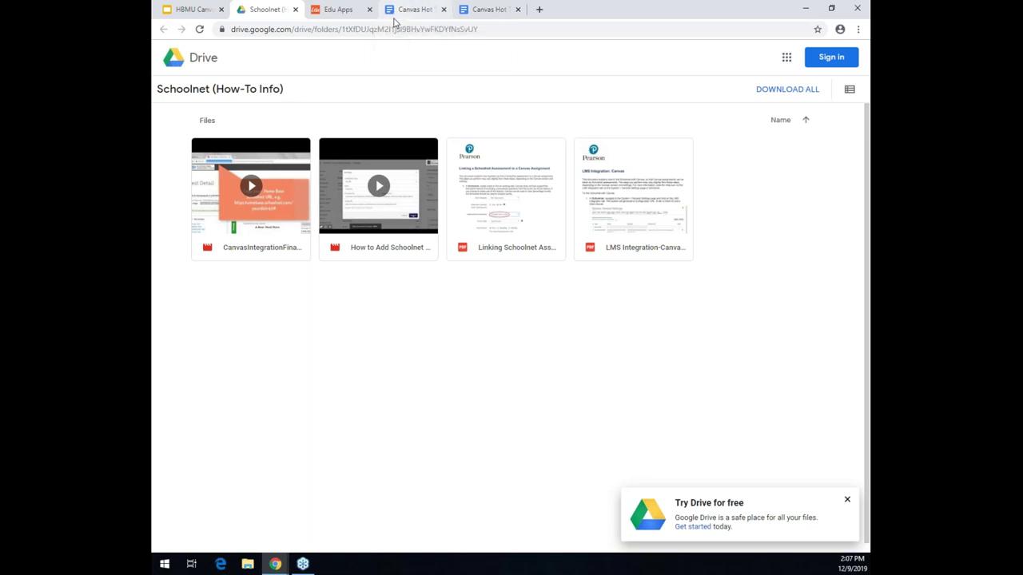
left_click(369, 10)
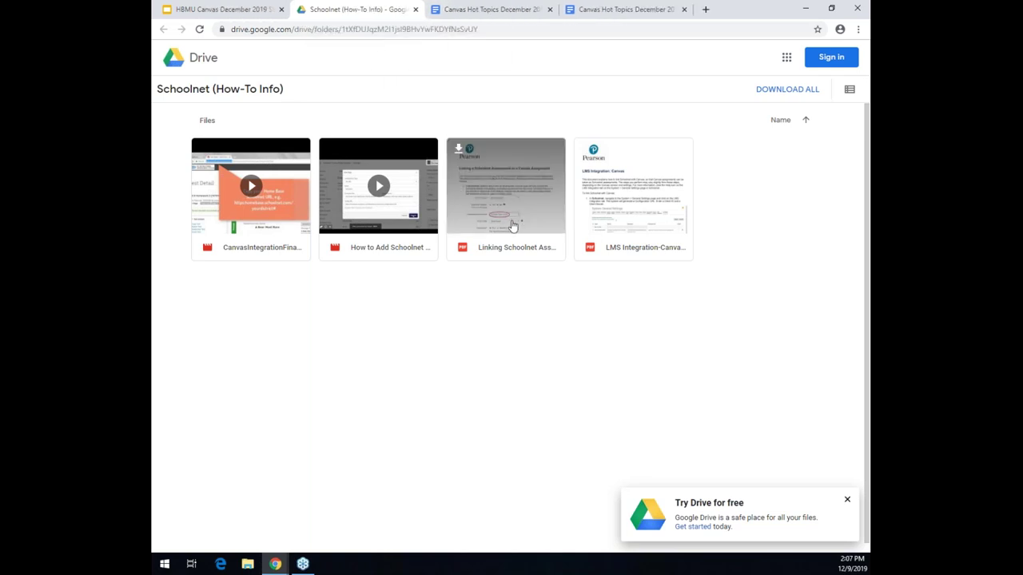
Open the LMS Integration-Canvas PDF and read its 'To link Schoolnet with Canvas' steps.
double_click(621, 220)
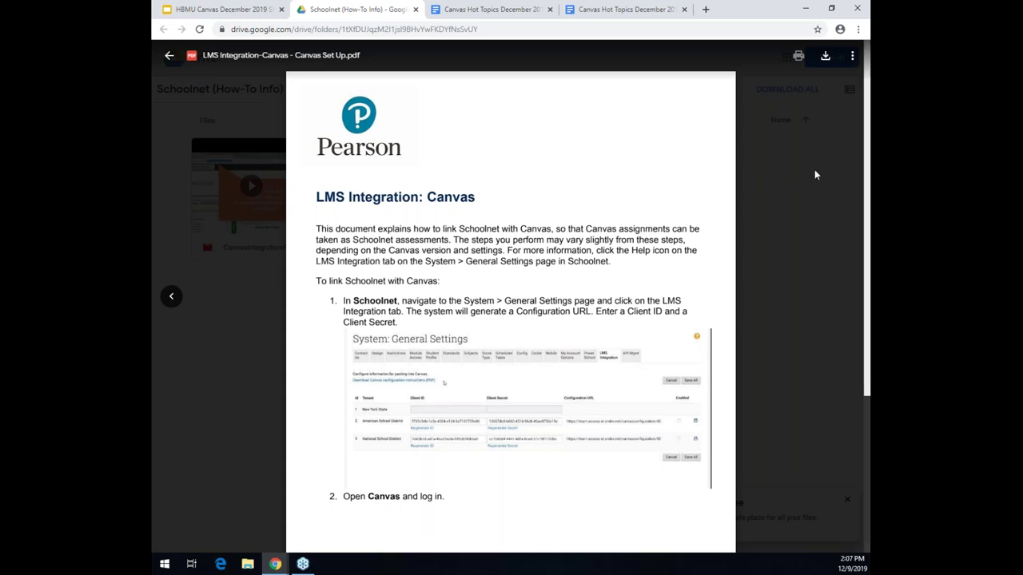
scroll(683, 318, "down", 2)
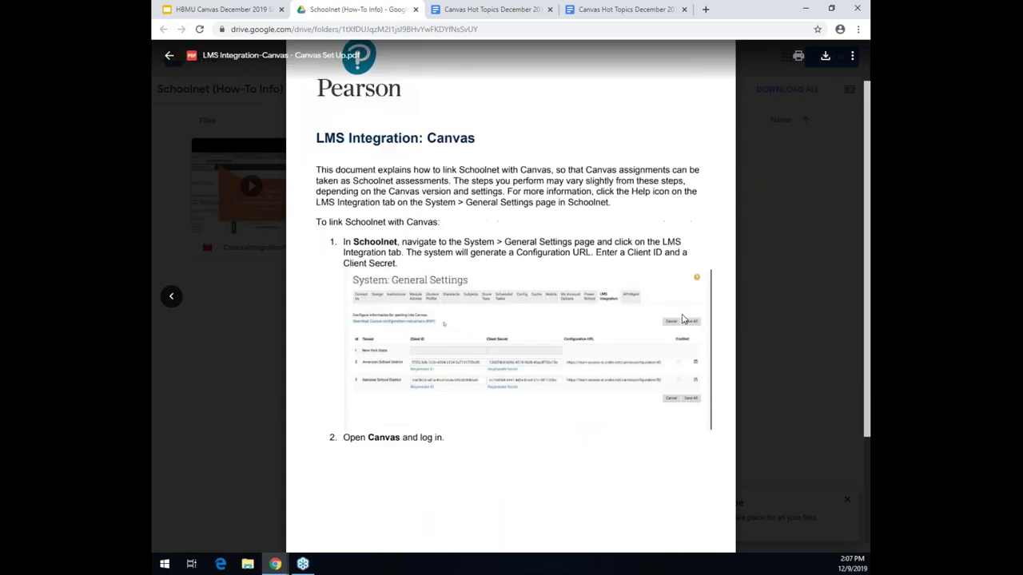
scroll(607, 186, "down", 2)
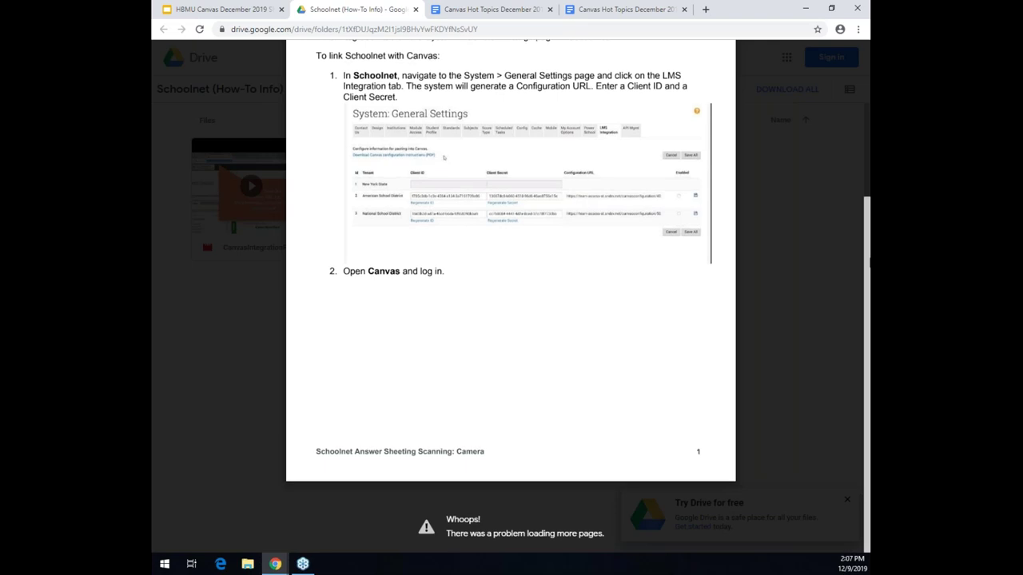
scroll(540, 256, "up", 4)
scroll(510, 295, "down", 4)
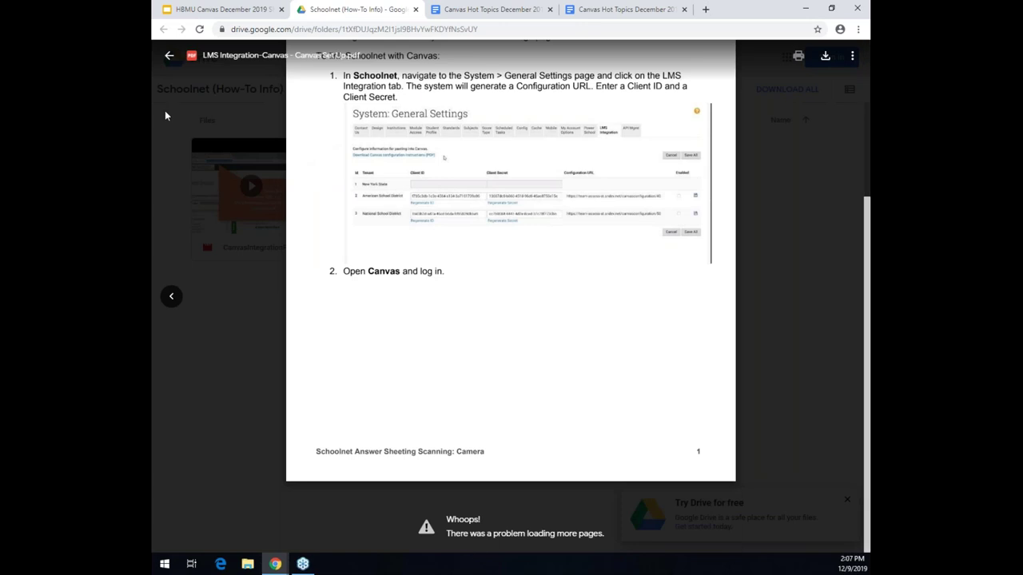
left_click(199, 29)
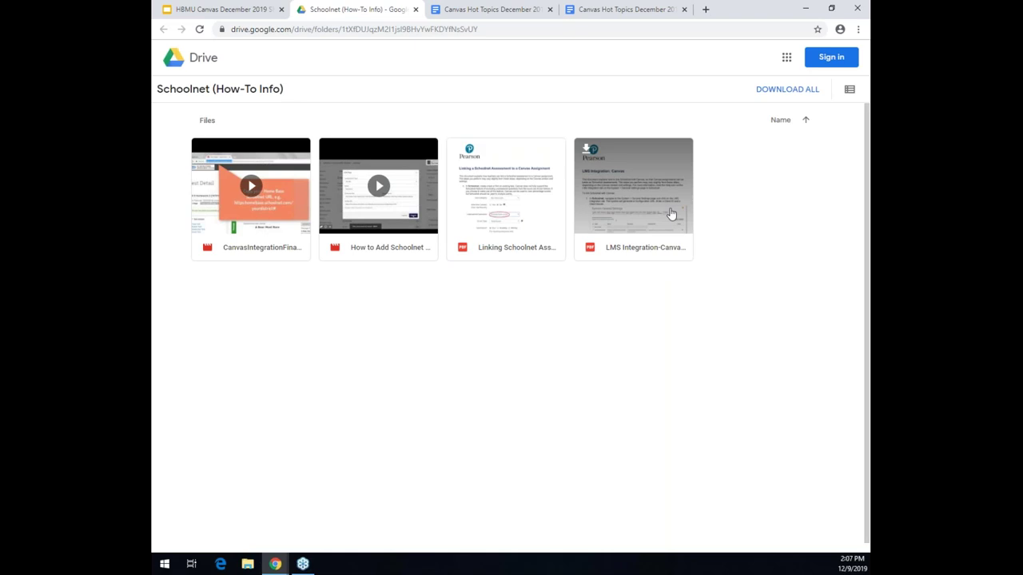
left_click(668, 214)
scroll(635, 338, "down", 5)
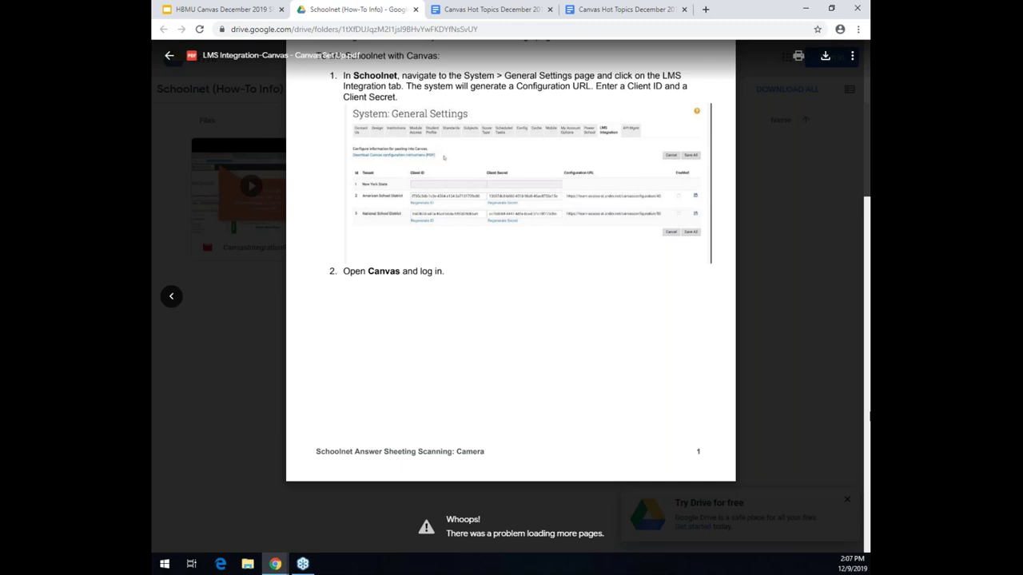
scroll(696, 283, "up", 3)
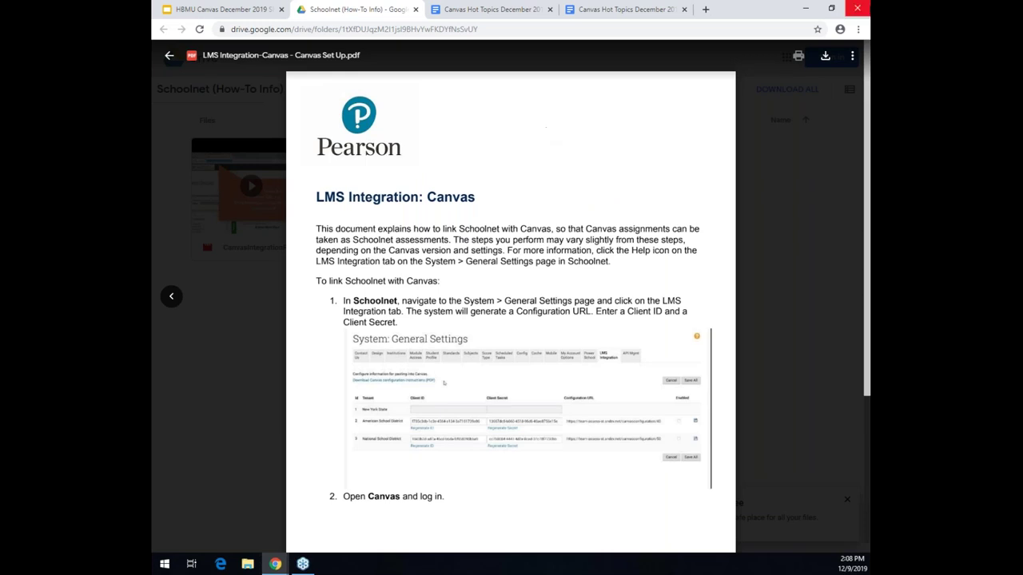
Return to Canvas and open the sandbox account's Settings > Apps configurations list.
left_click(805, 9)
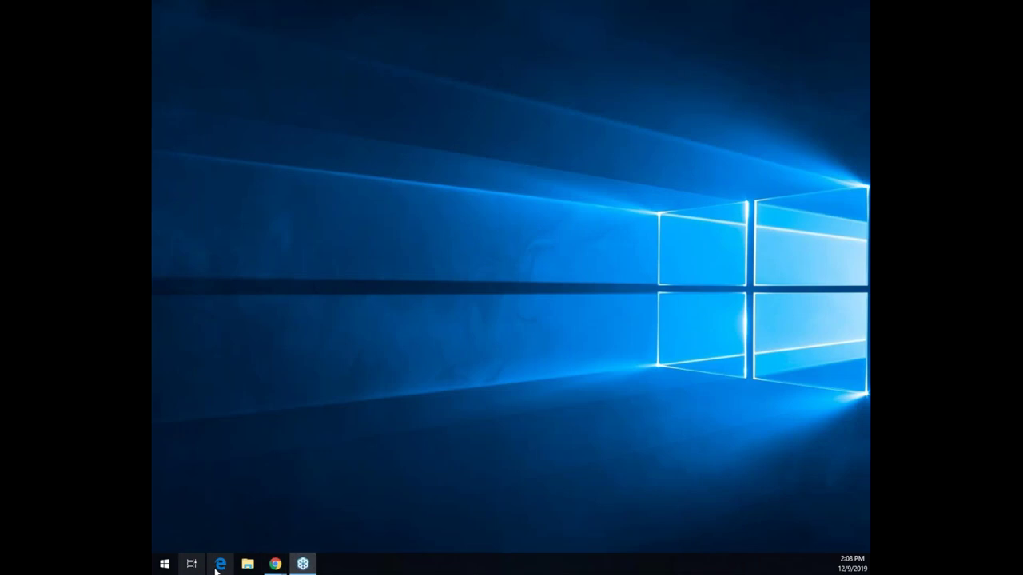
mouse_move(275, 564)
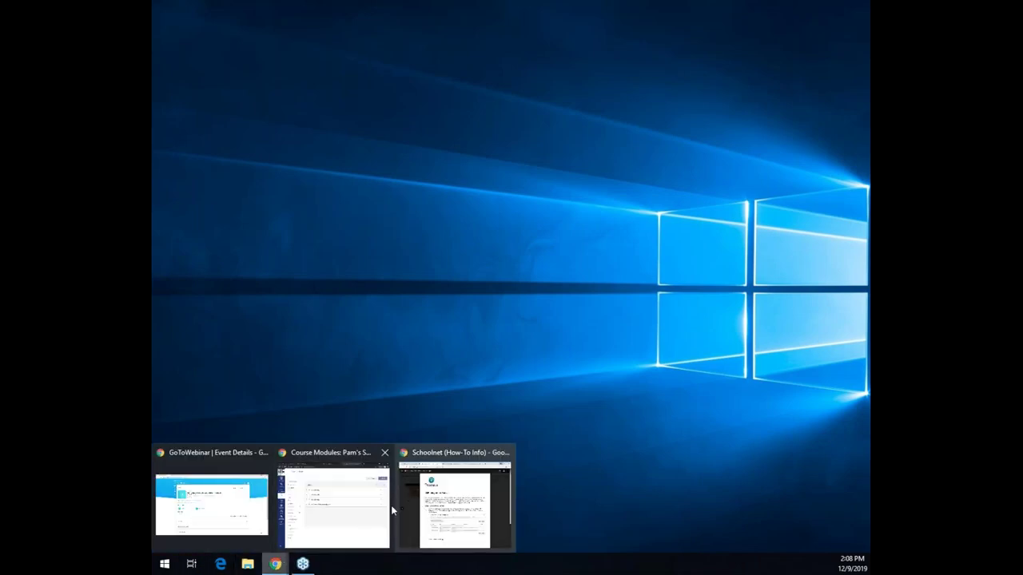
left_click(382, 512)
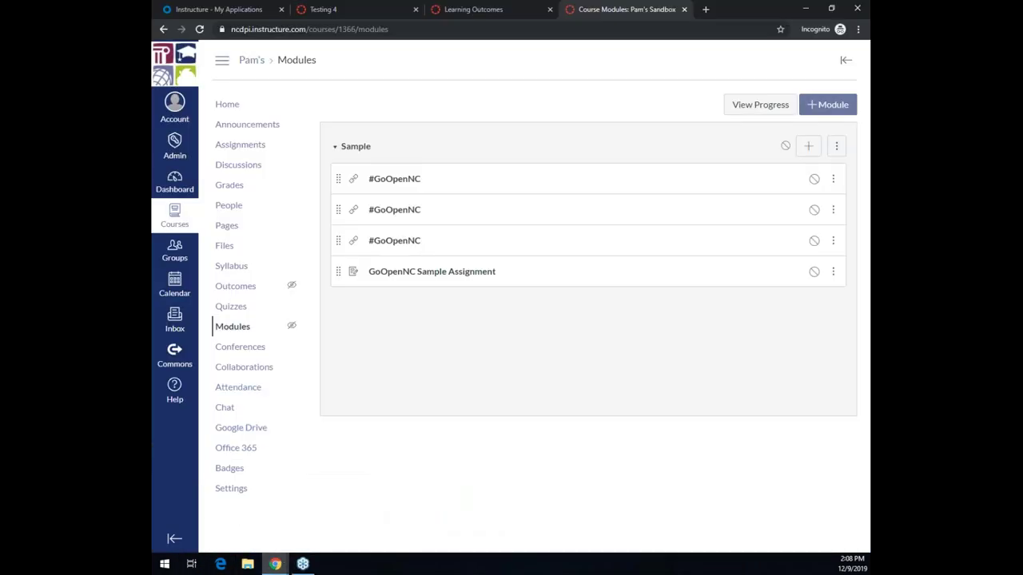
left_click(359, 9)
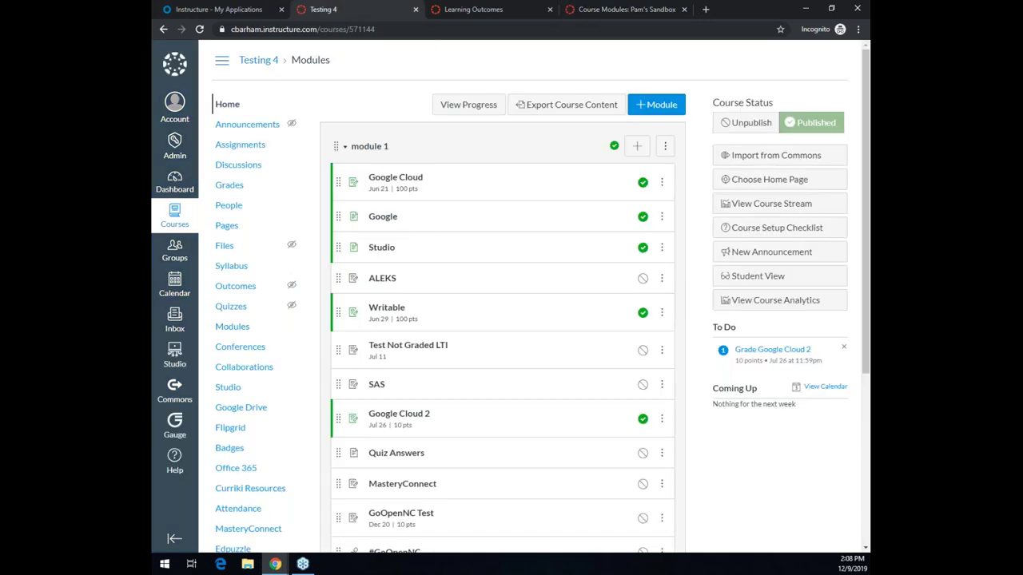
left_click(175, 146)
left_click(248, 99)
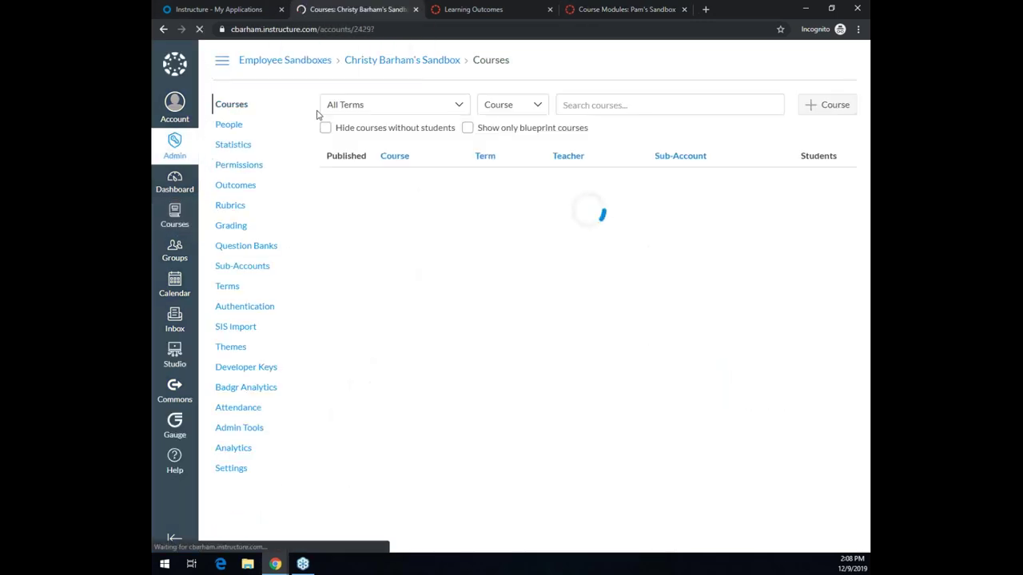
left_click(242, 468)
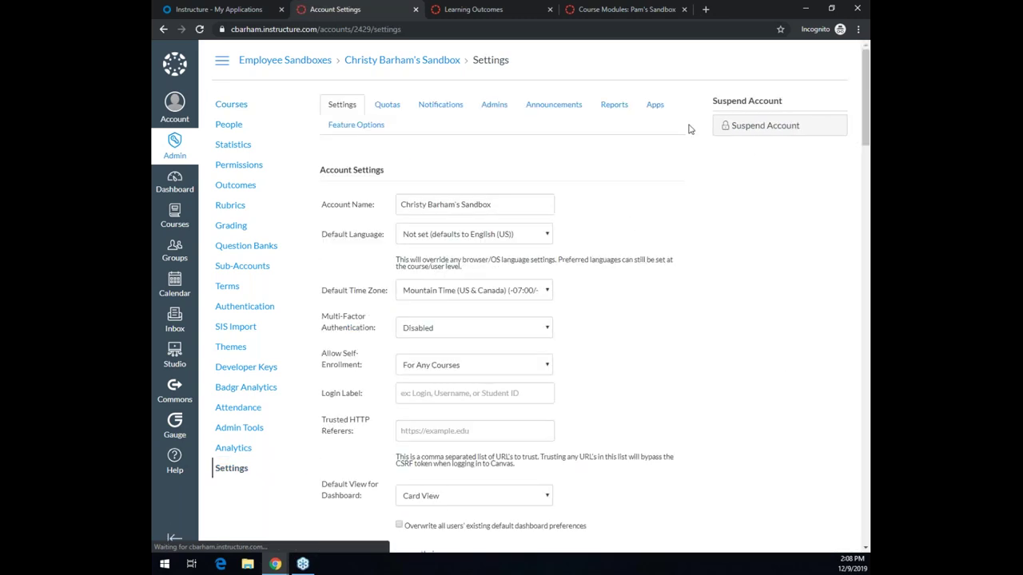
left_click(656, 106)
left_click(652, 164)
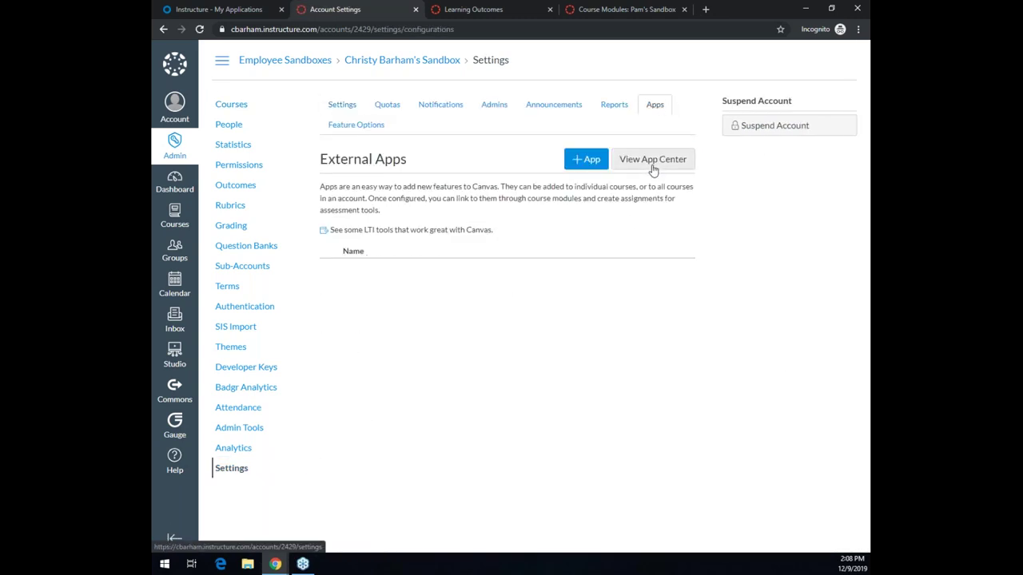
Start a By URL app named 'Schoolnet', then cancel it and minimize the browser.
left_click(595, 162)
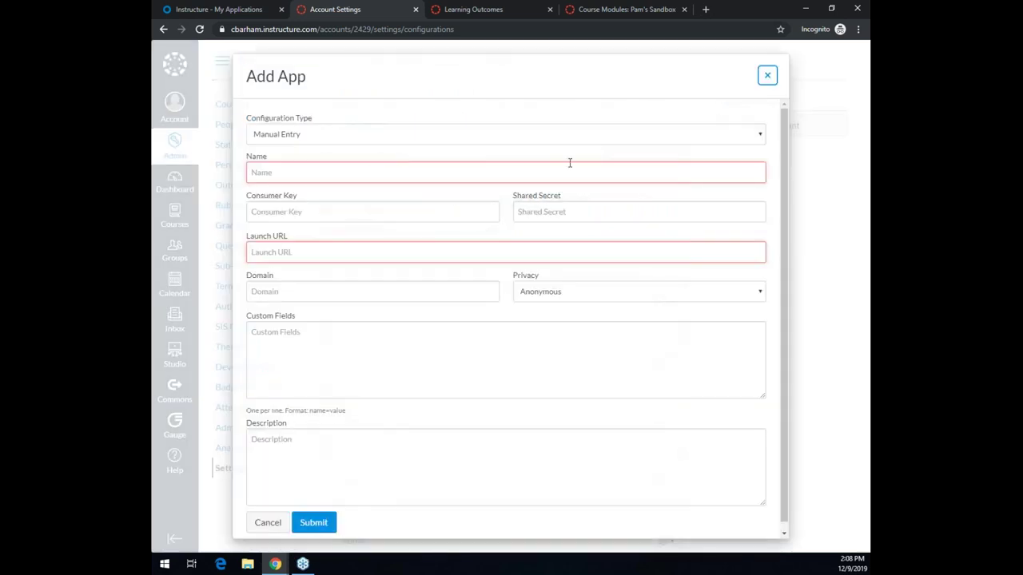
left_click(481, 141)
left_click(484, 160)
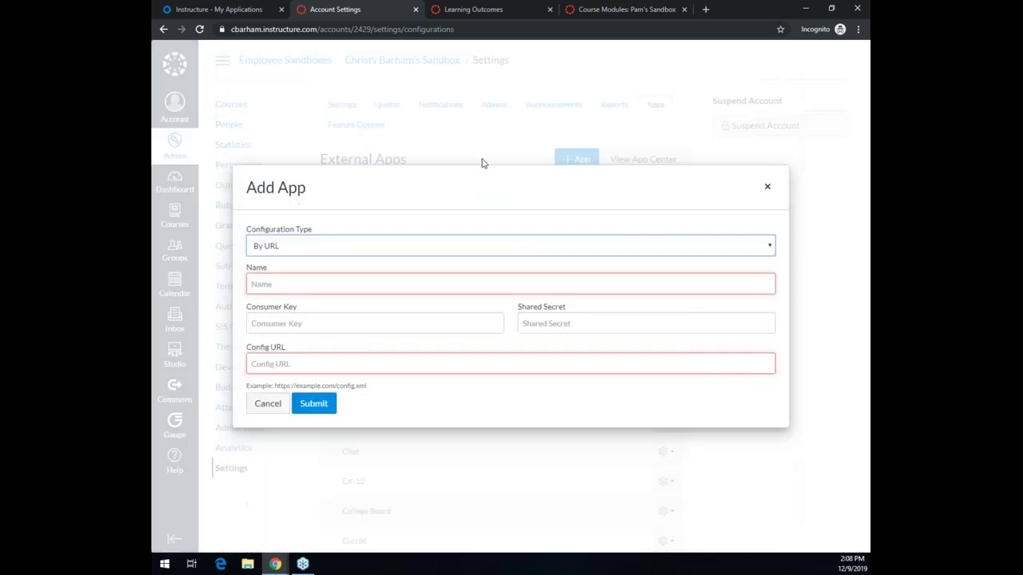
left_click(291, 283)
type("Schoolnet")
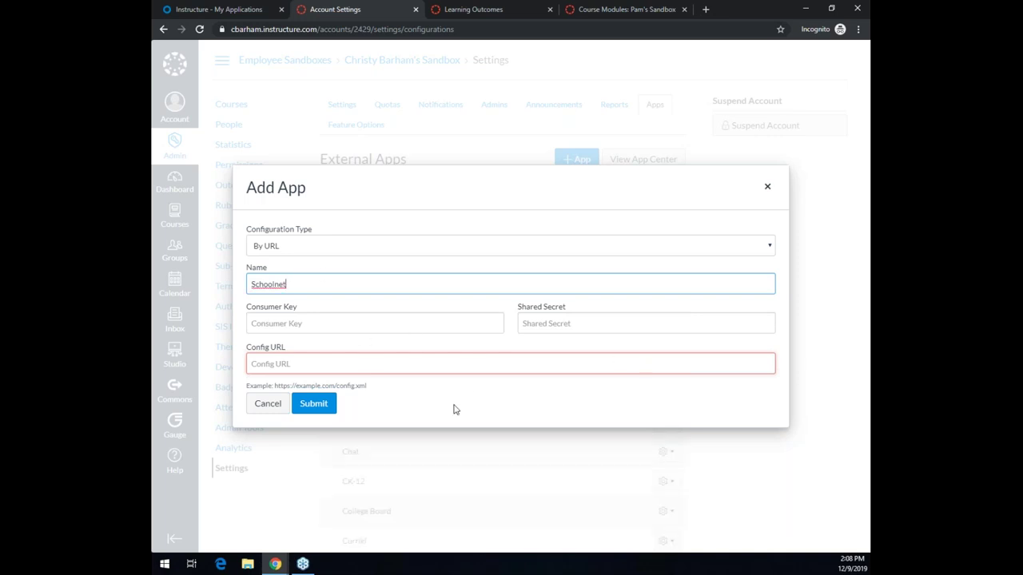
left_click(268, 404)
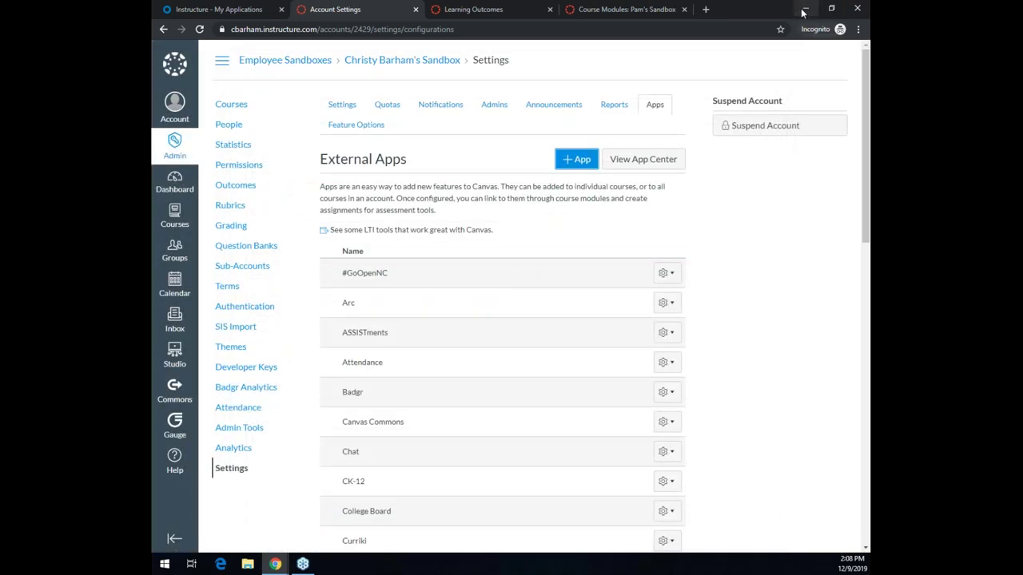
left_click(805, 9)
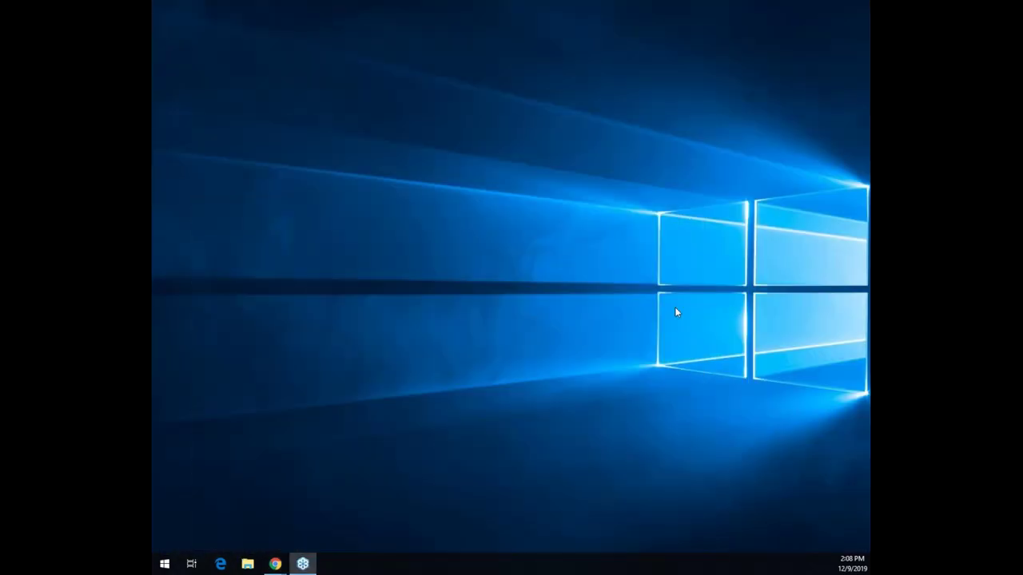
Close the LMS Integration PDF, skim the Linking Schoolnet Assessment PDF, then return to the folder.
mouse_move(282, 563)
left_click(456, 504)
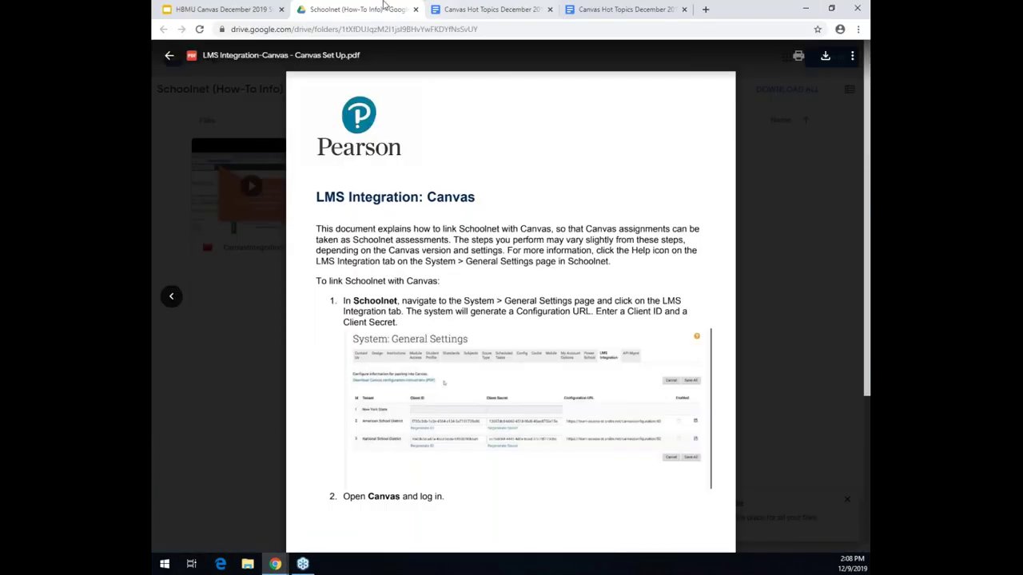
left_click(169, 56)
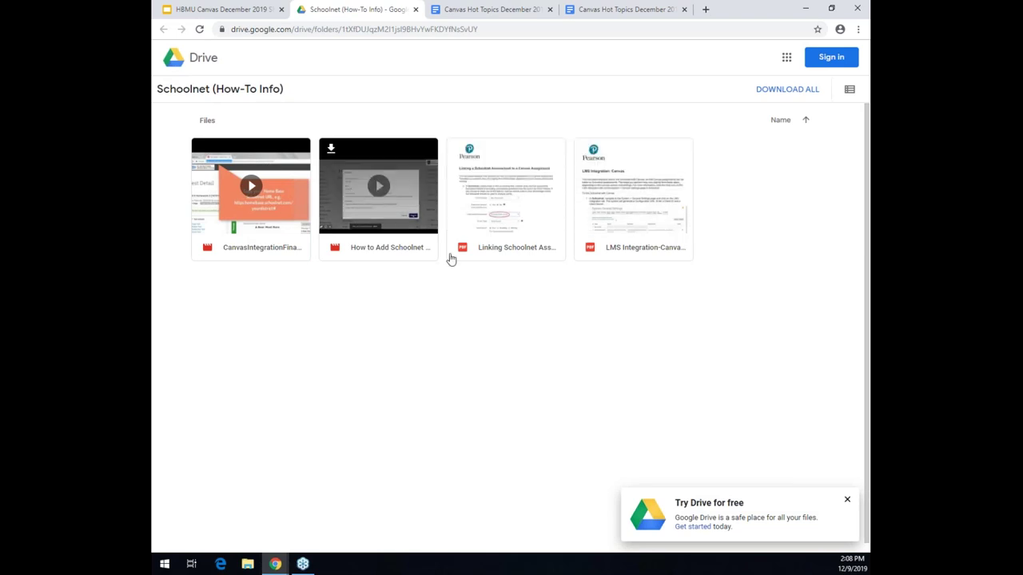
left_click(523, 232)
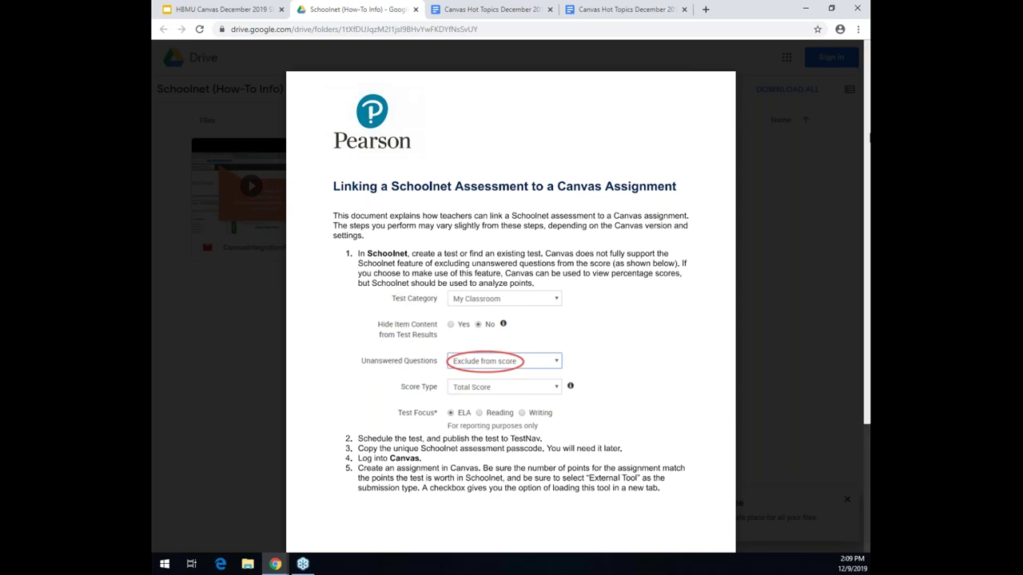
scroll(511, 296, "down", 2)
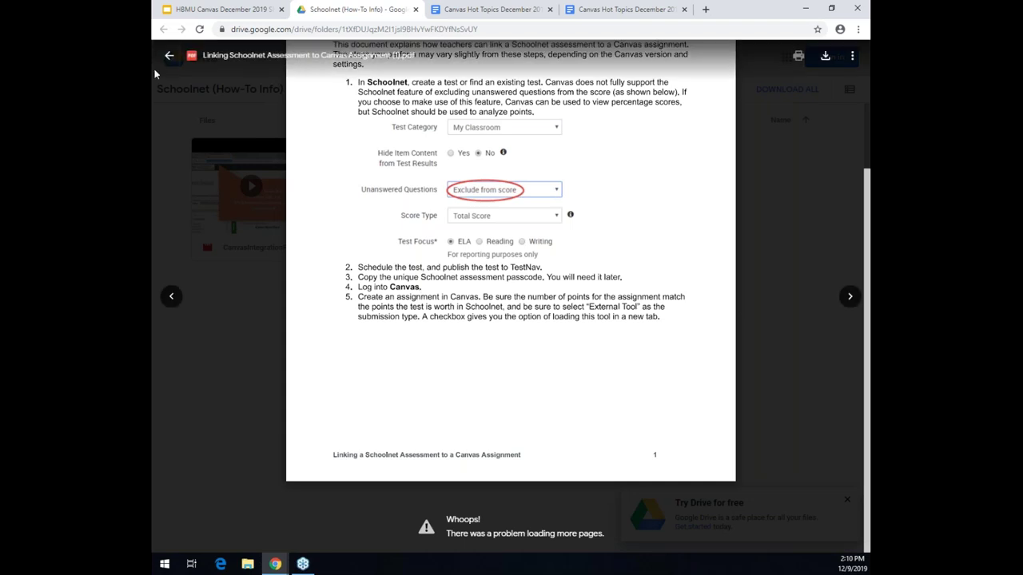
left_click(168, 56)
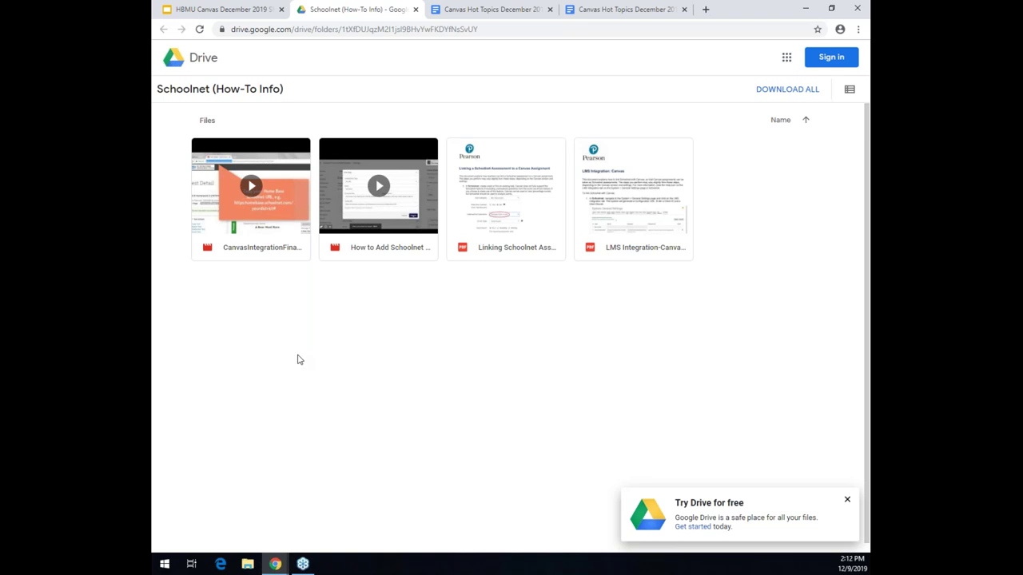
Switch to the December 2019 presentation and open the Schoolnet how-to resources folder.
left_click(256, 10)
mouse_move(245, 509)
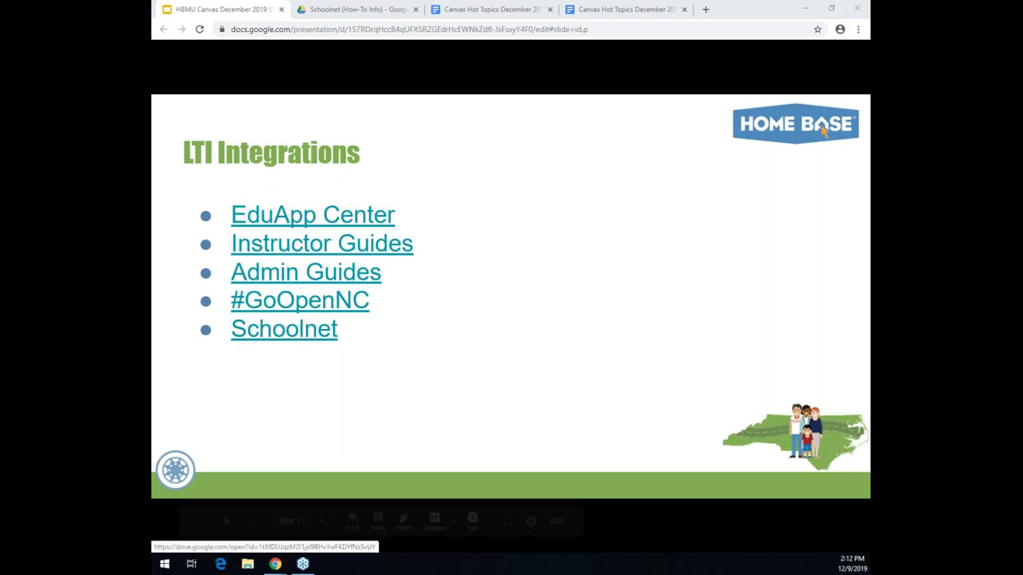
left_click(279, 336)
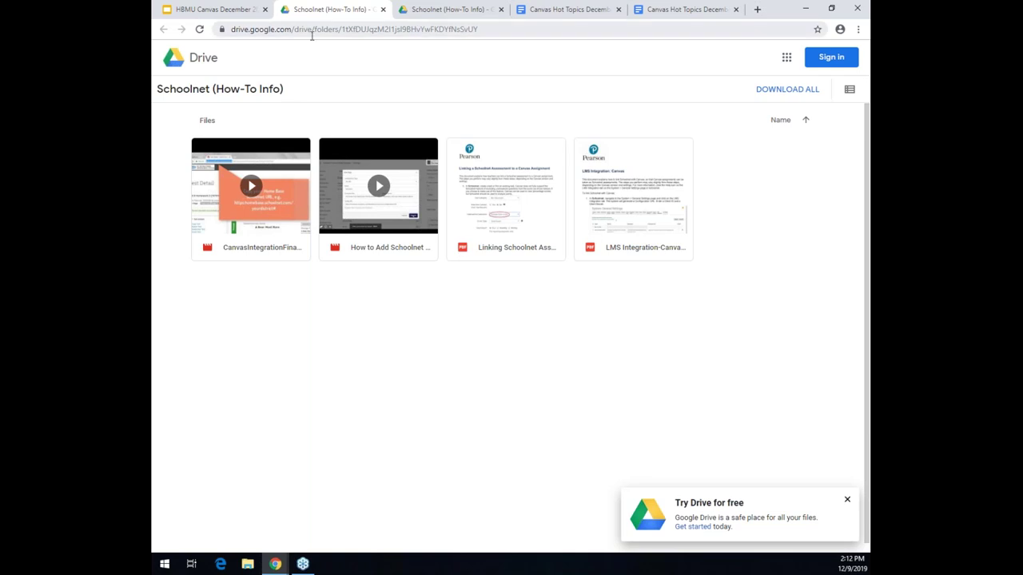
Back in the slides, advance to Product Updates and open the New Admin Console guide.
left_click(208, 9)
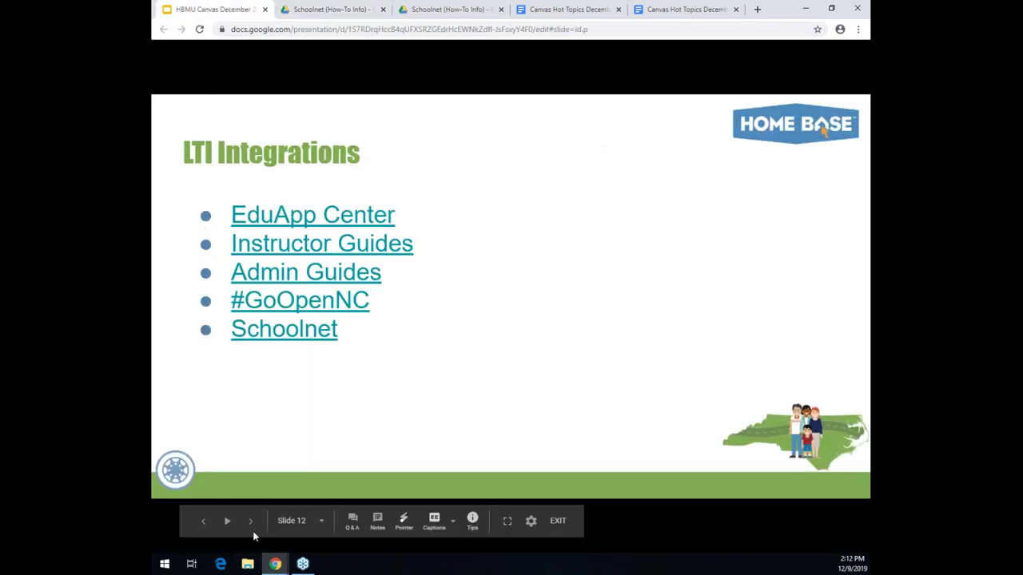
left_click(251, 521)
left_click(310, 227)
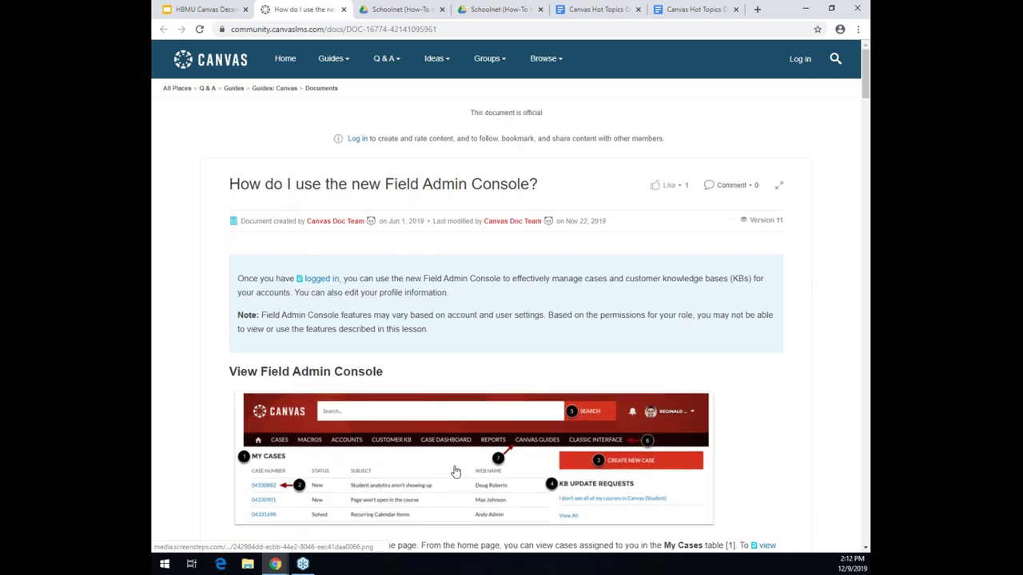
Scroll the Field Admin Console guide down to its viewing-reports section, then minimize Chrome.
scroll(456, 474, "down", 1)
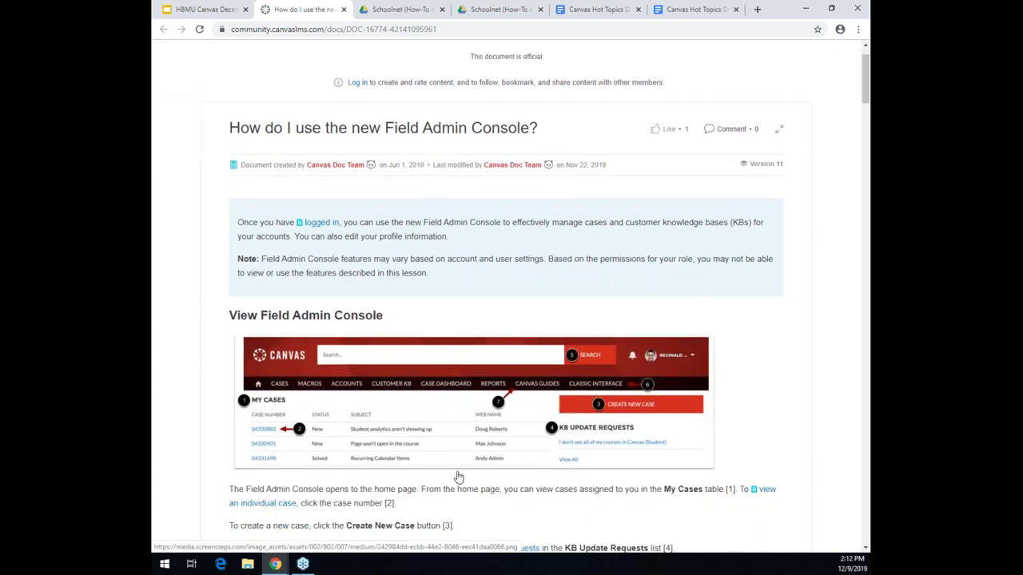
scroll(456, 473, "down", 2)
scroll(456, 474, "down", 1)
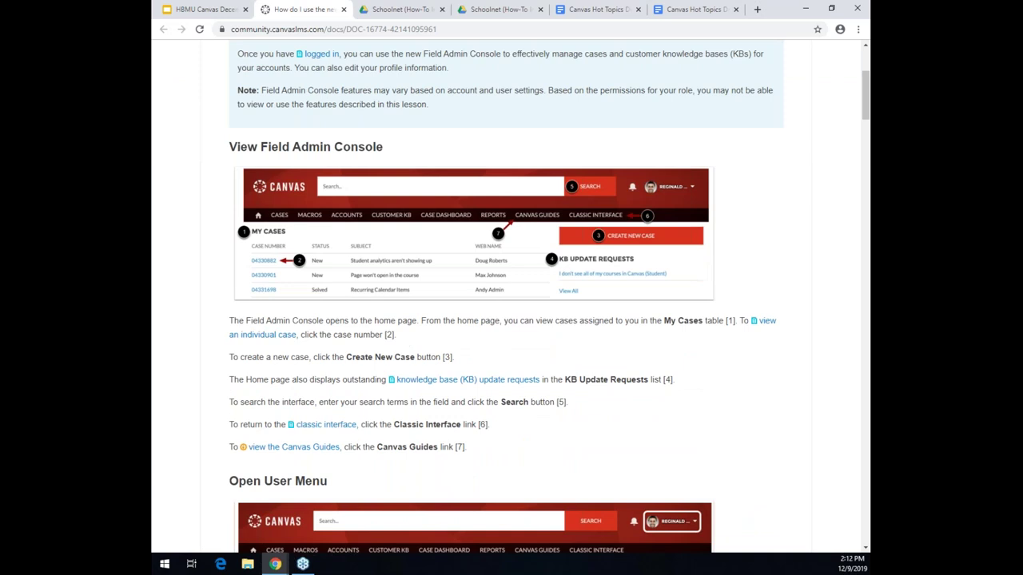
scroll(463, 492, "up", 3)
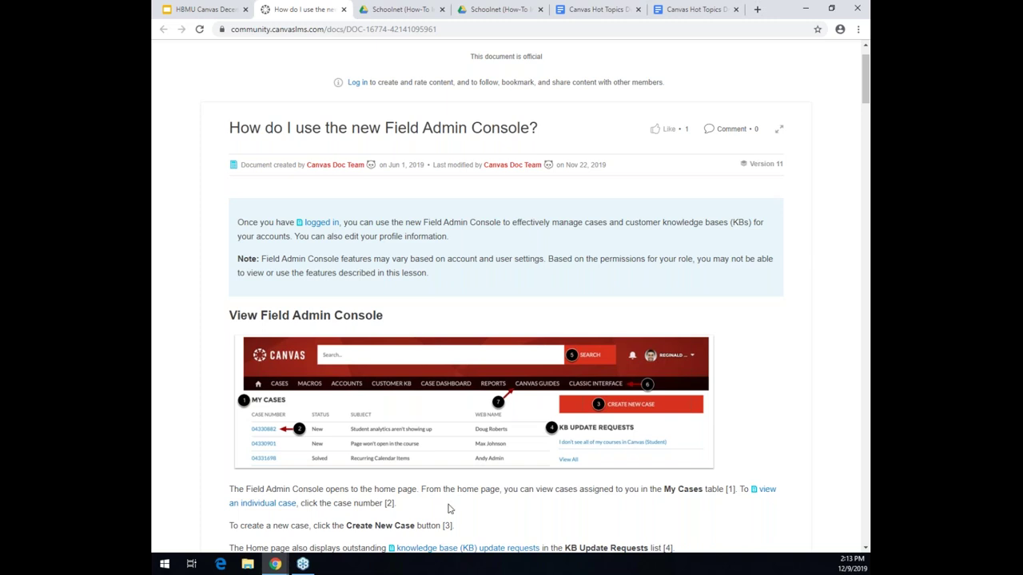
scroll(616, 511, "down", 3)
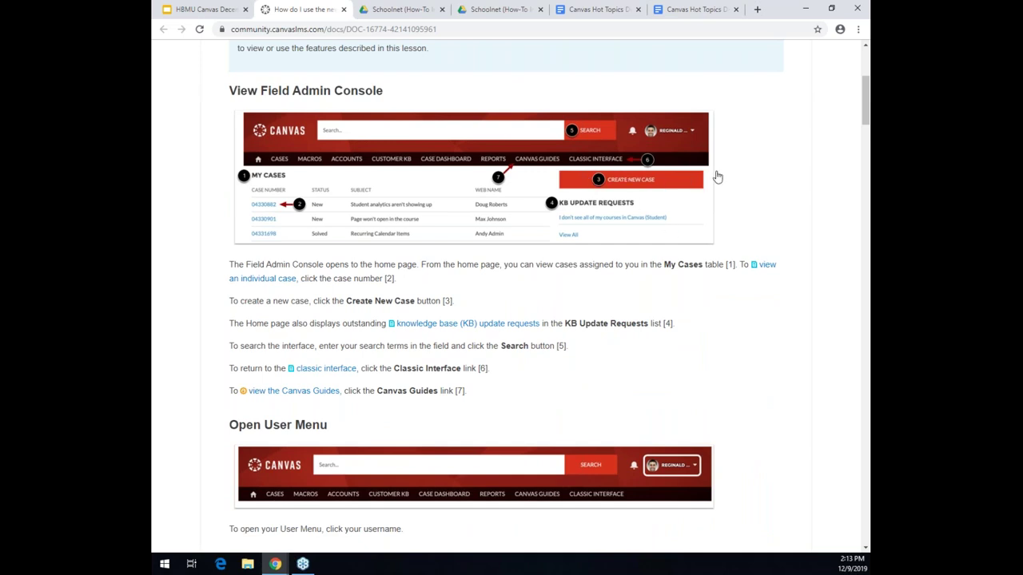
scroll(692, 188, "down", 2)
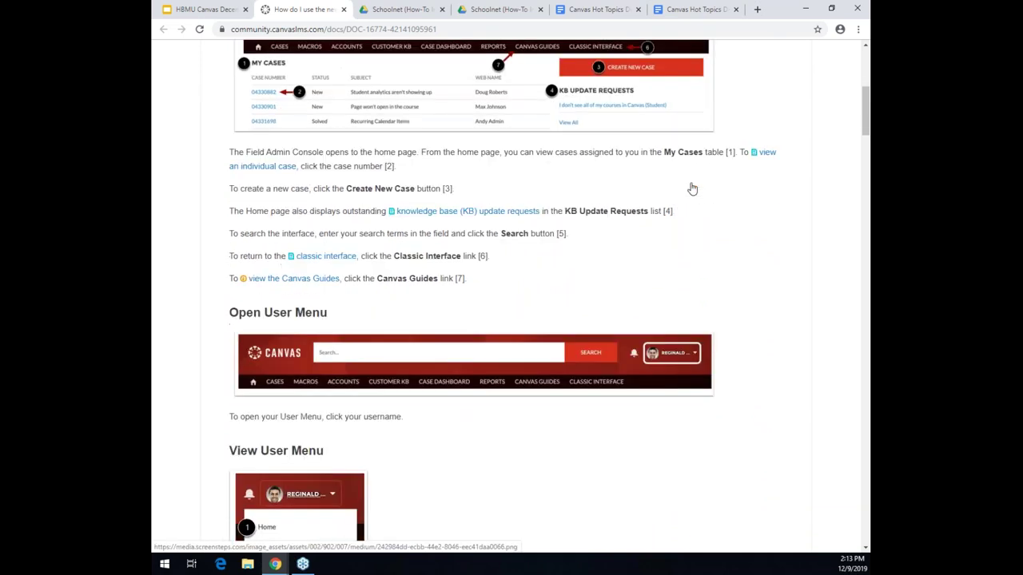
scroll(692, 188, "down", 3)
scroll(692, 187, "down", 5)
scroll(490, 230, "down", 6)
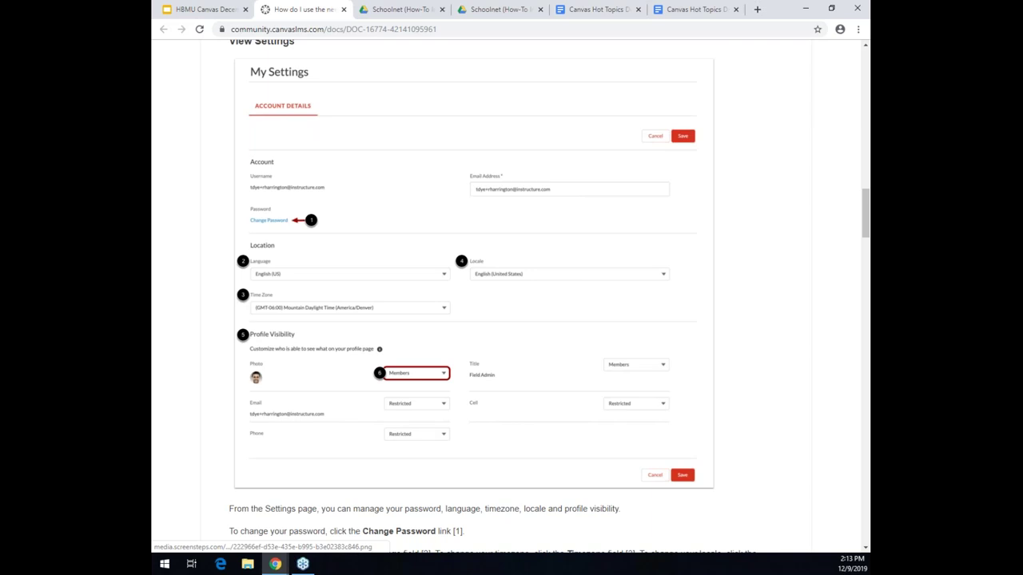
scroll(491, 227, "down", 8)
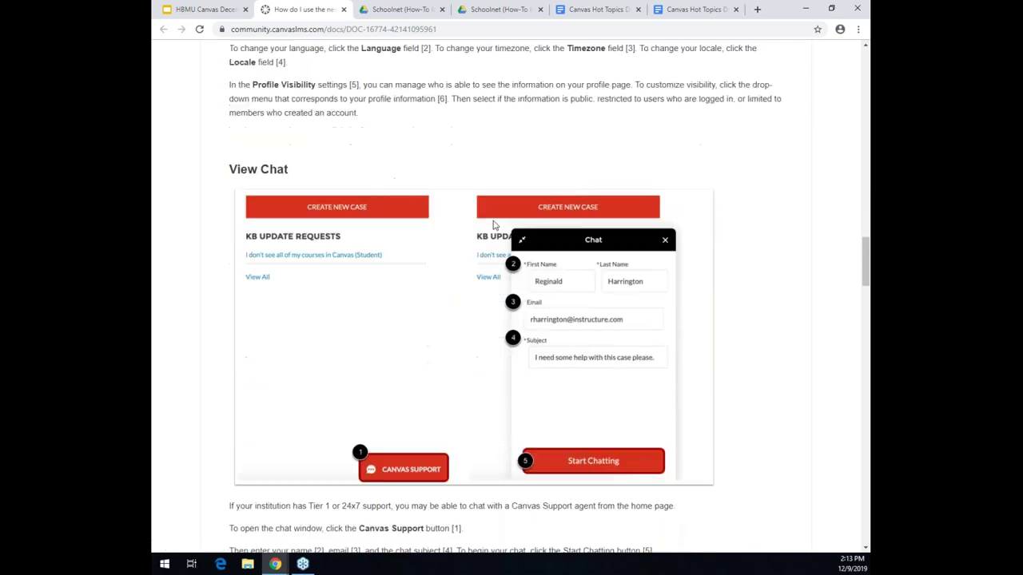
scroll(493, 225, "down", 1)
scroll(495, 224, "down", 6)
scroll(496, 221, "down", 7)
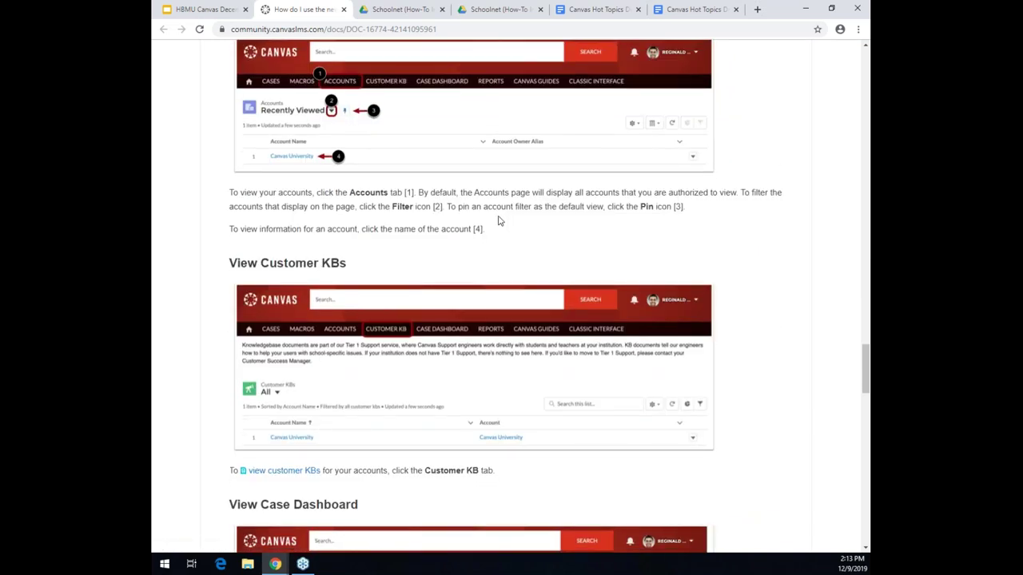
scroll(499, 221, "down", 7)
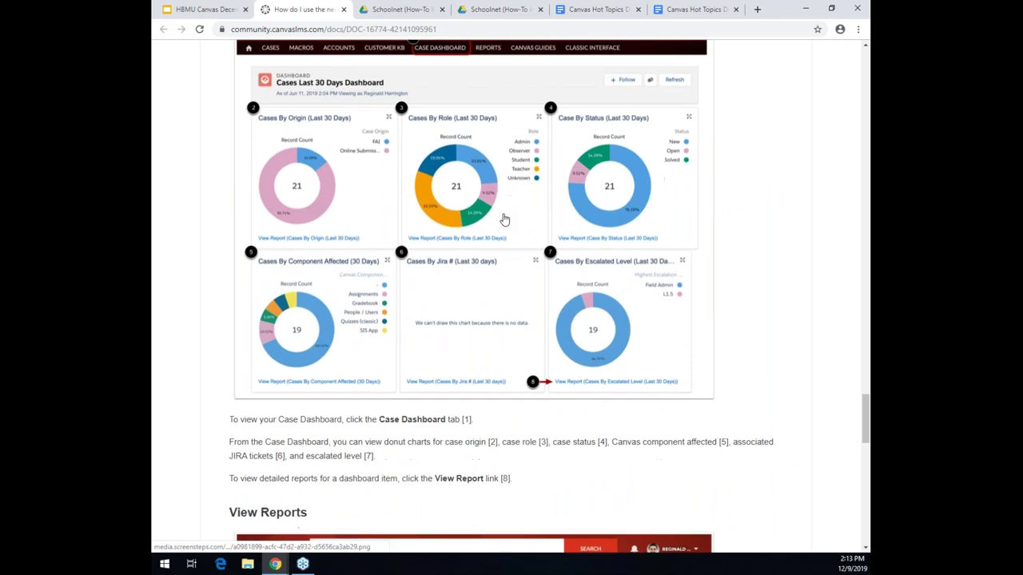
scroll(504, 219, "down", 7)
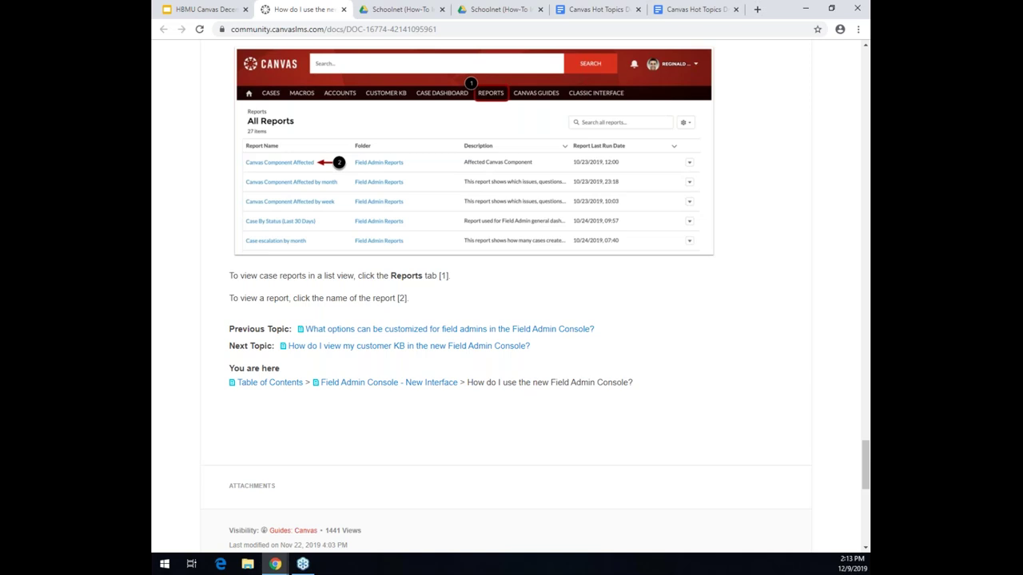
left_click(804, 9)
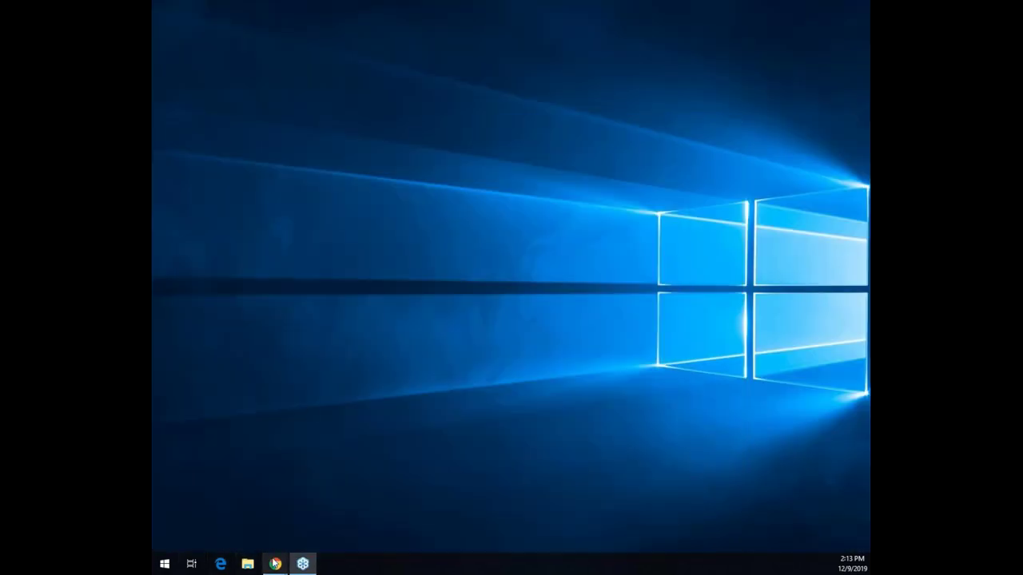
Restore Chrome and launch Salesforce from the Okta applications page.
mouse_move(275, 564)
left_click(288, 527)
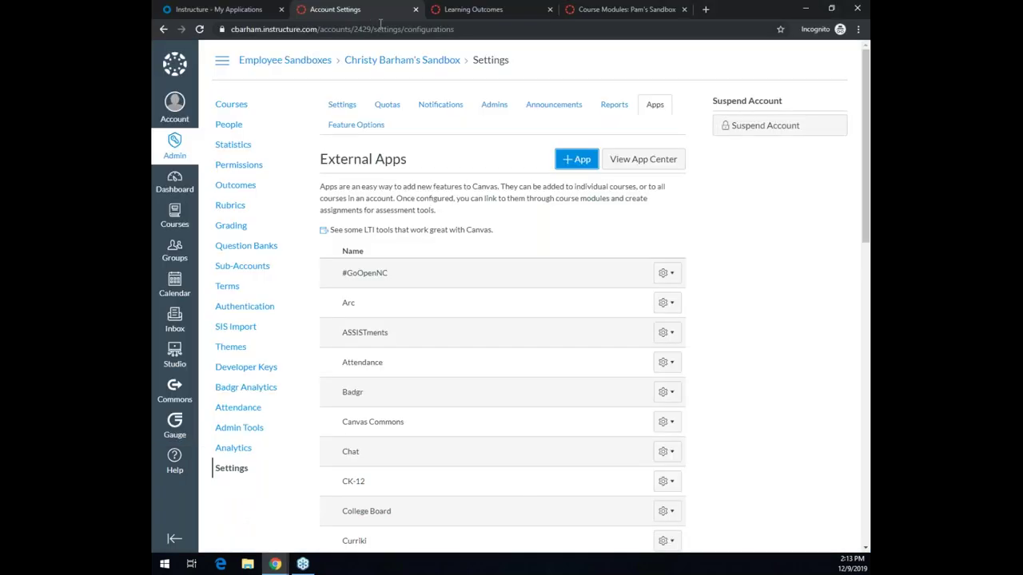
left_click(229, 10)
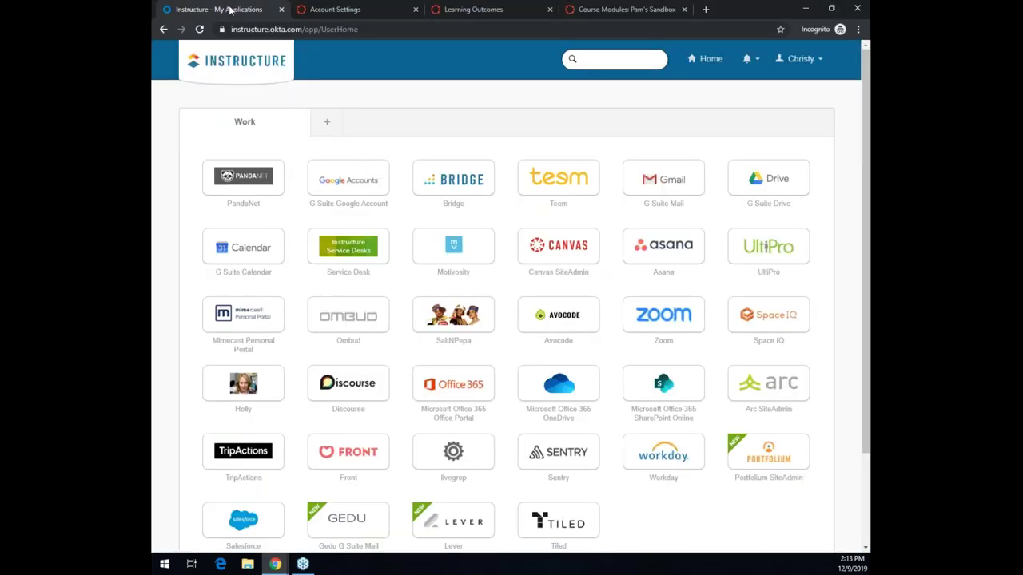
left_click(263, 521)
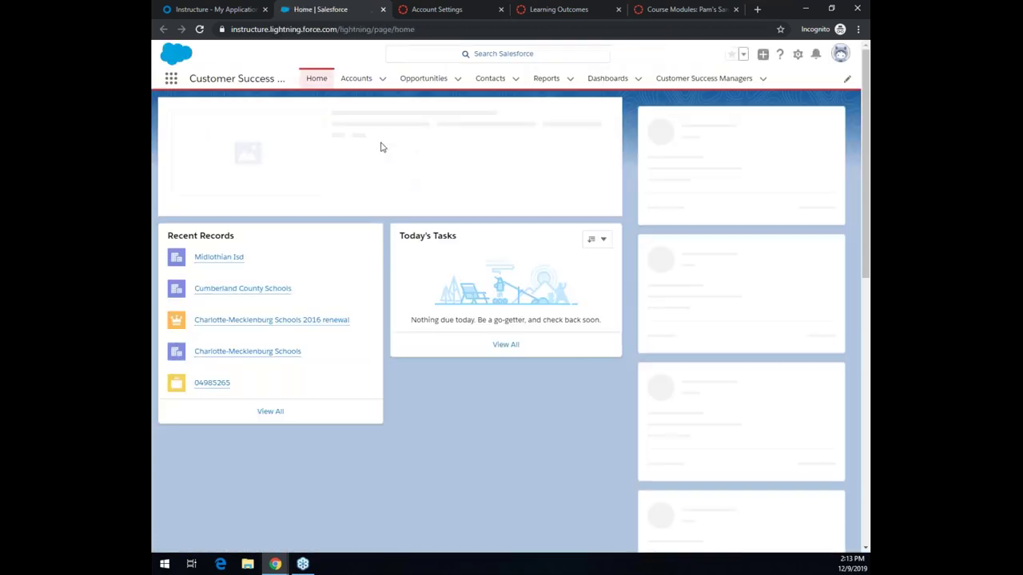
Search Salesforce for 'scotland county' and open the Scotland County Schools account.
left_click(484, 57)
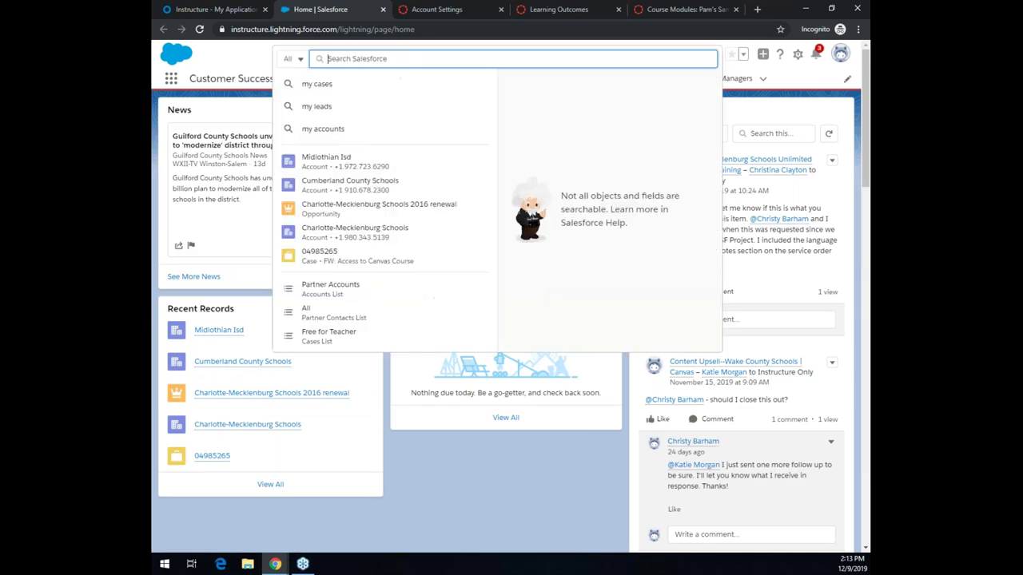
type("scotland")
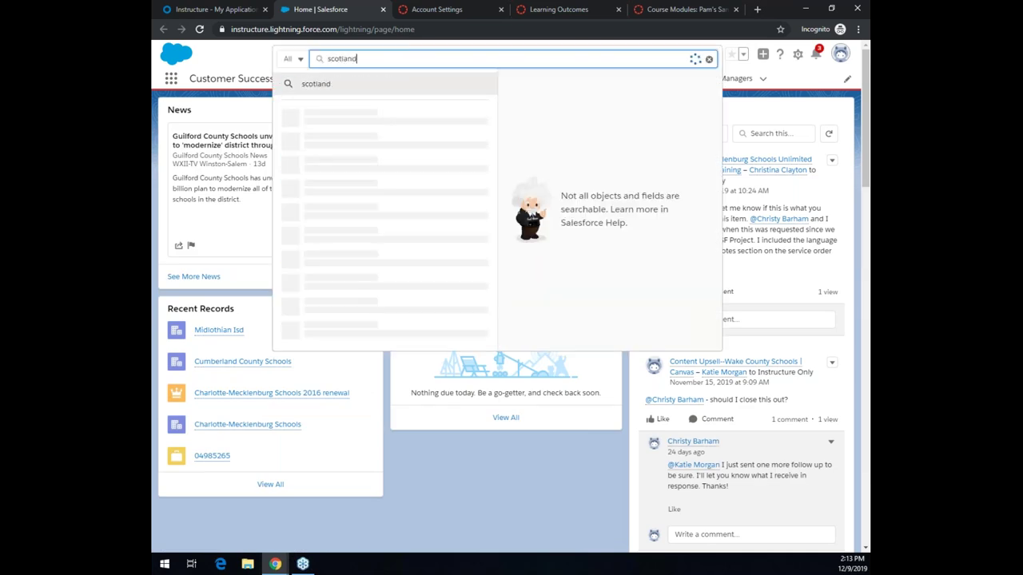
mouse_move(381, 231)
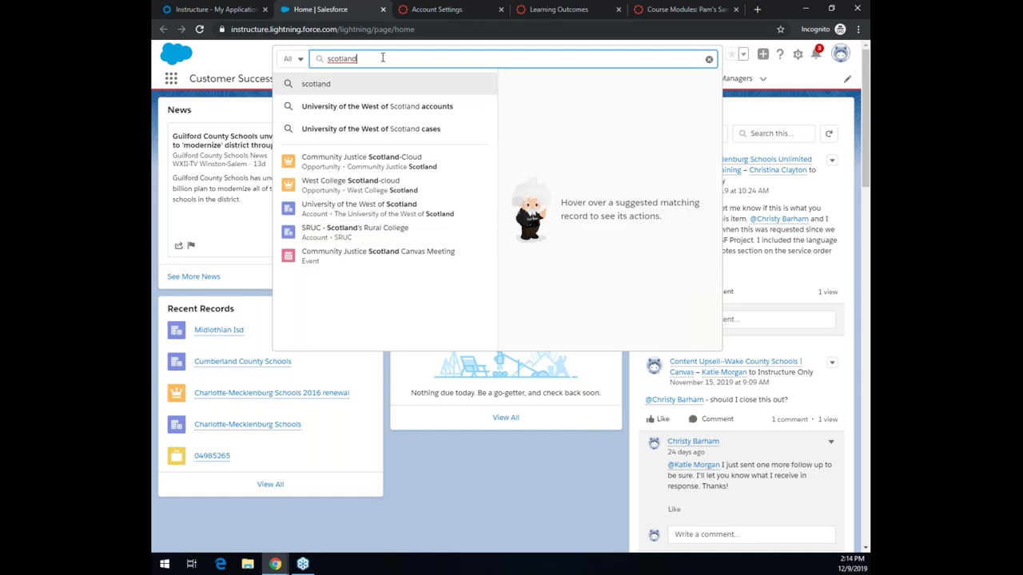
type("count")
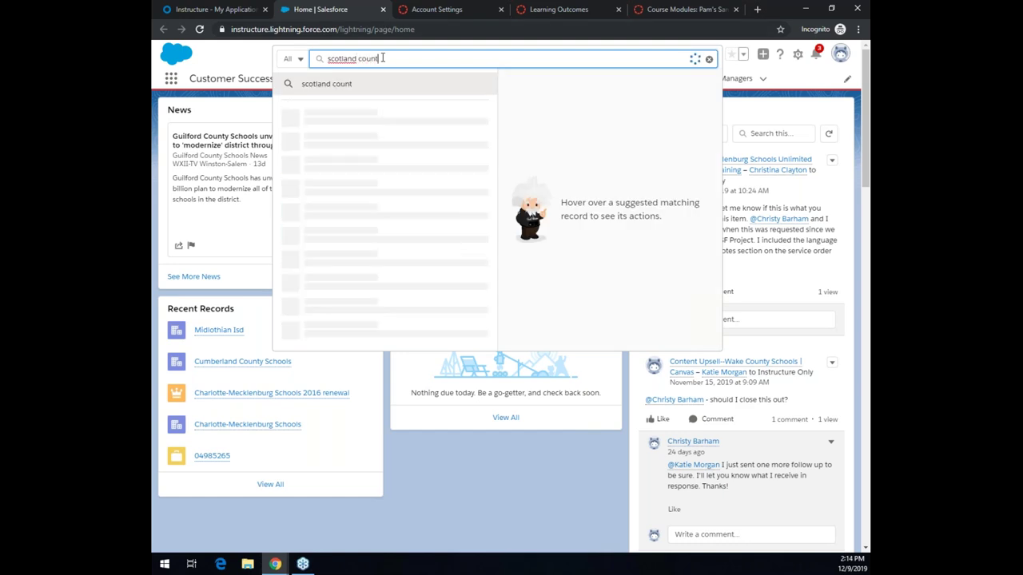
type("y")
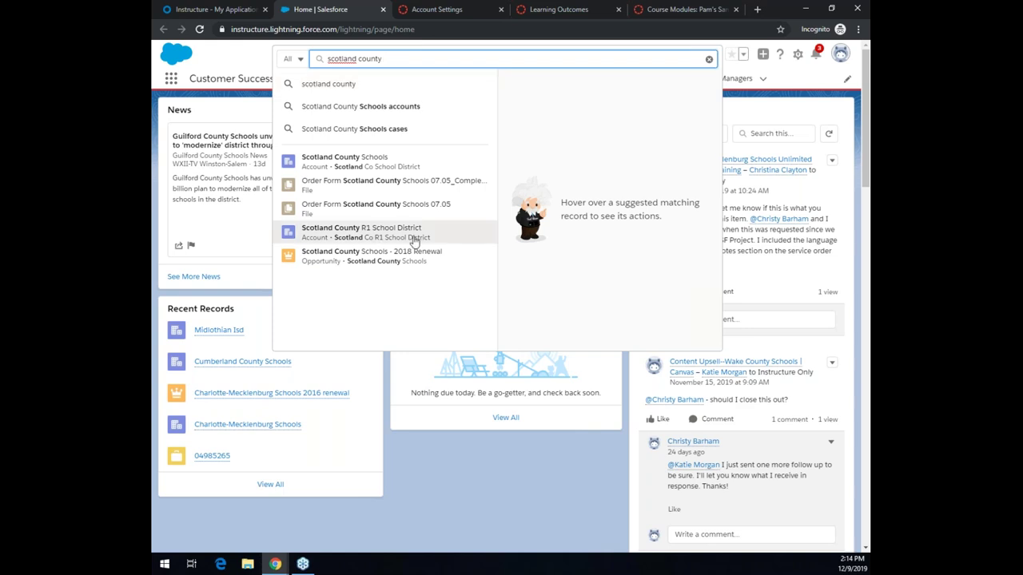
left_click(390, 164)
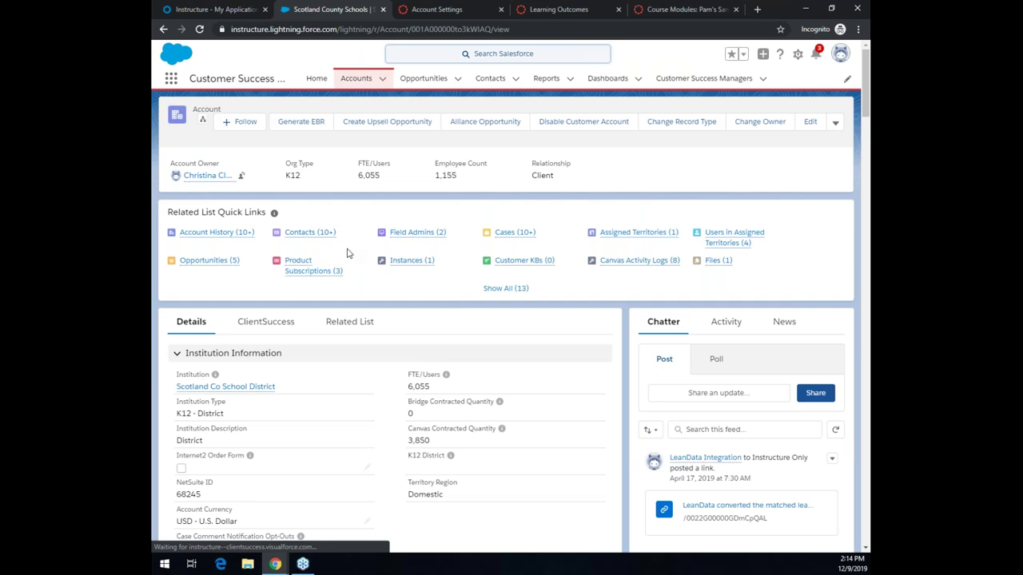
From Field Admins, open the first admin's contact, log in to Community as that user, and enter the Canvas Admin Console.
left_click(417, 231)
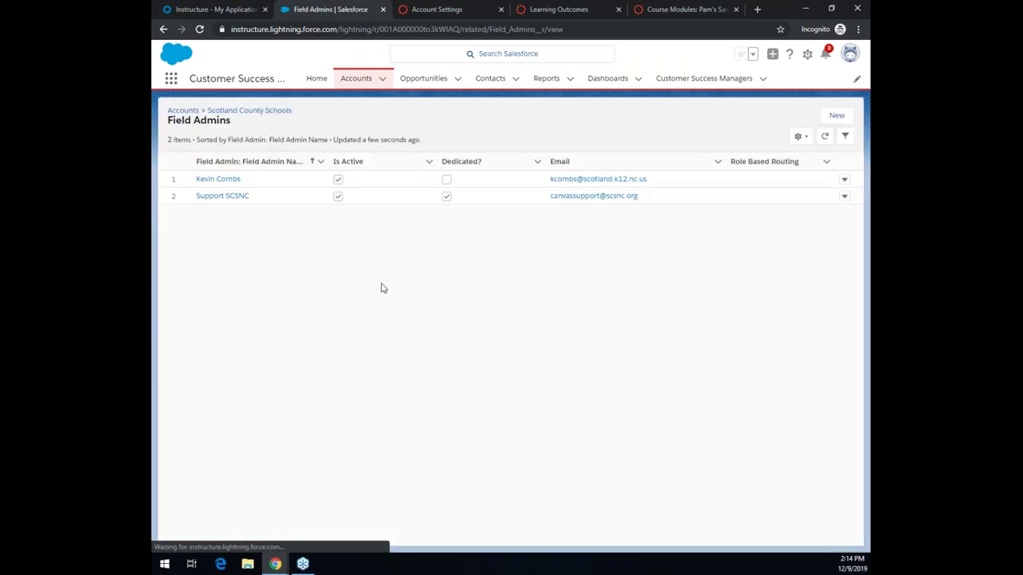
left_click(224, 179)
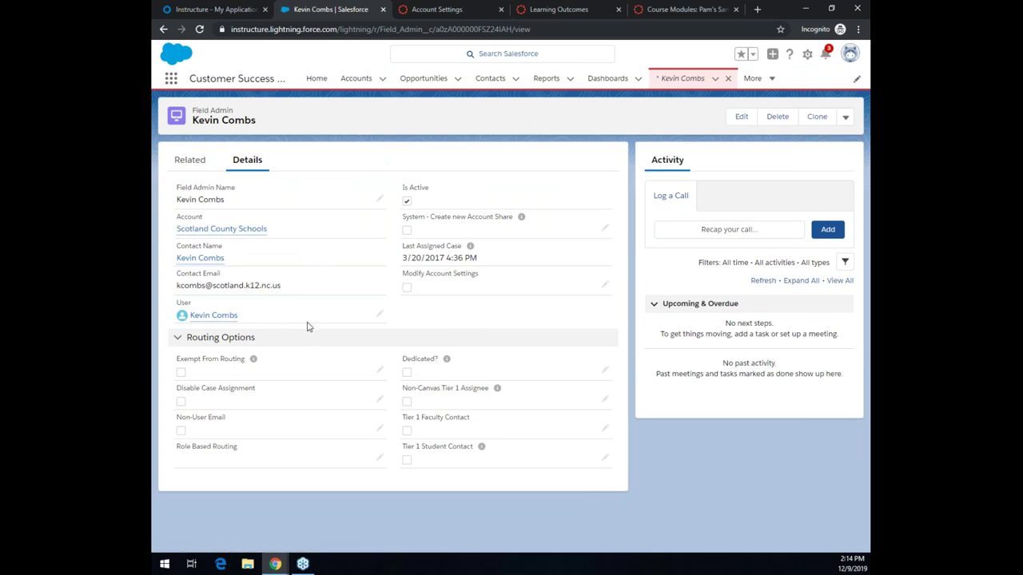
left_click(196, 259)
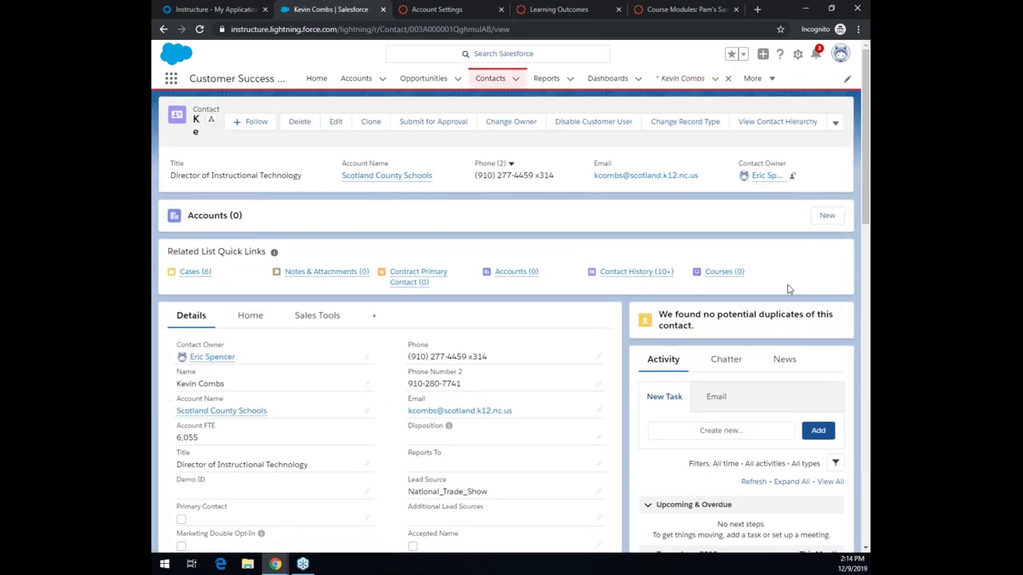
left_click(834, 125)
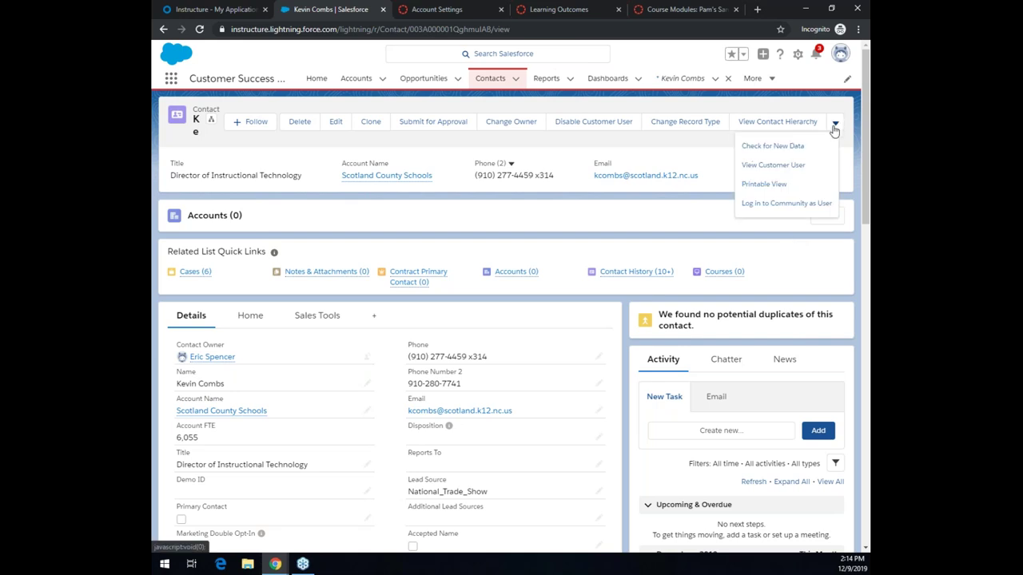
left_click(809, 203)
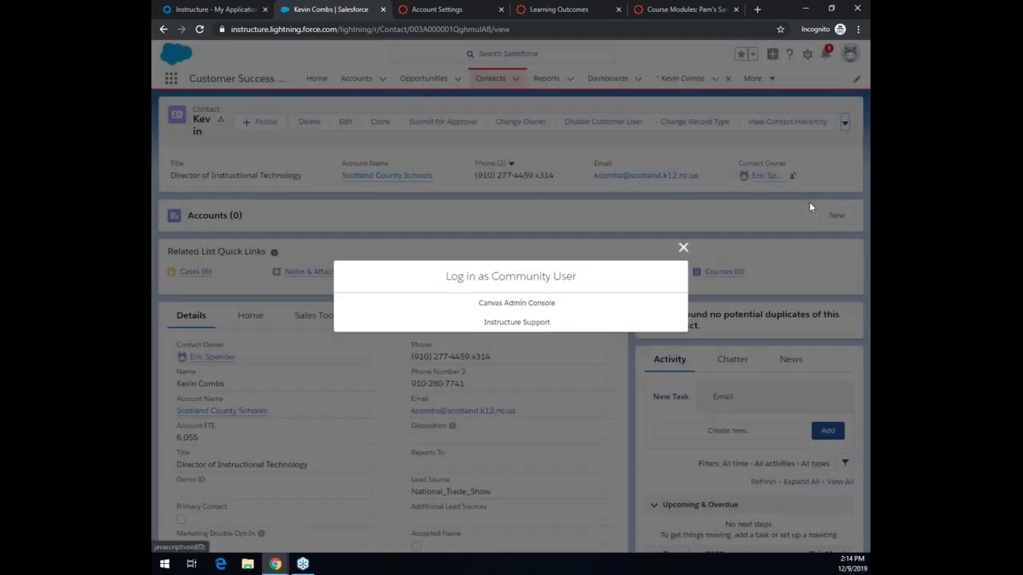
left_click(554, 303)
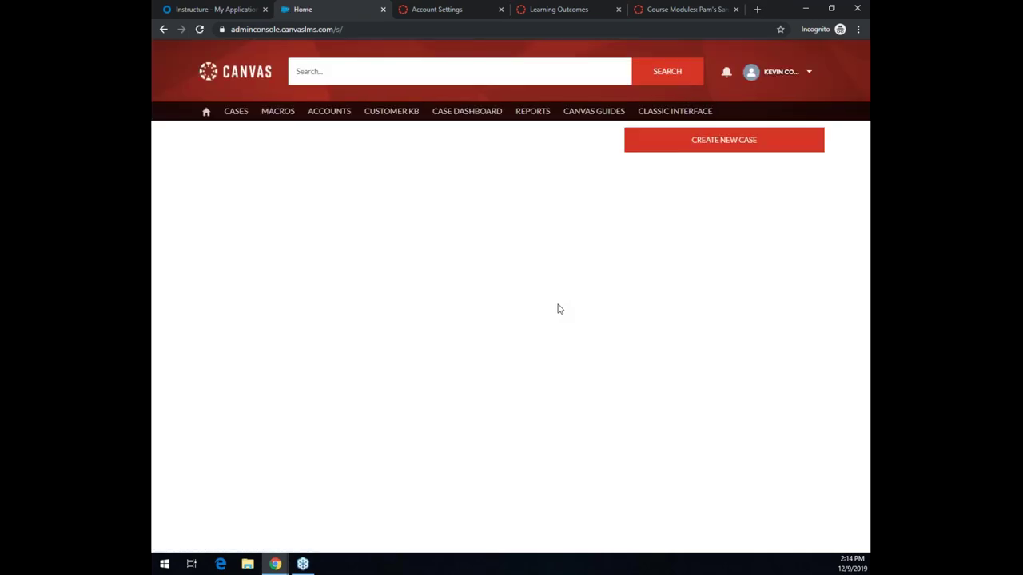
Start a new support case and look at the User Perceived Severity options without changing them.
left_click(676, 113)
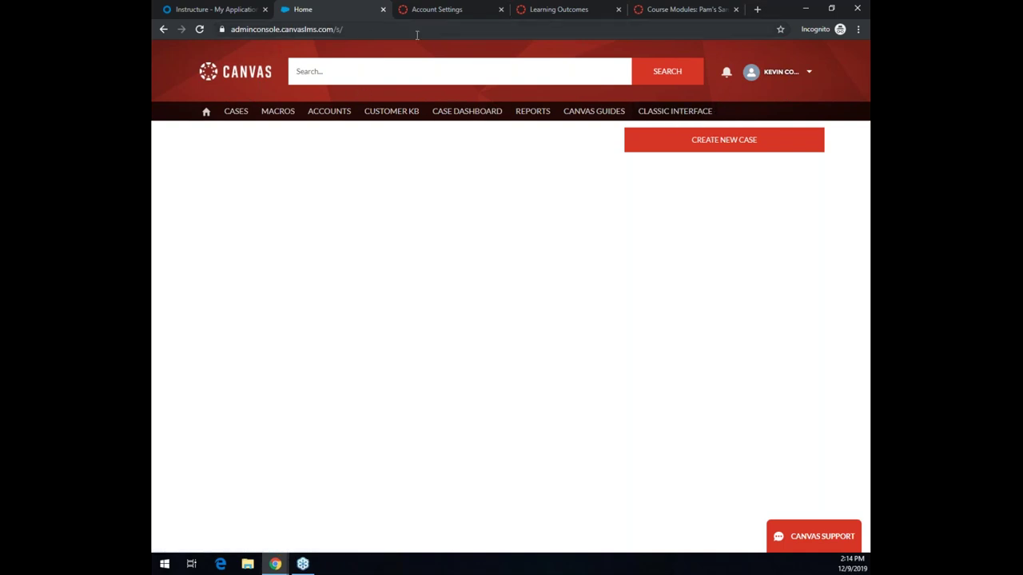
left_click(690, 141)
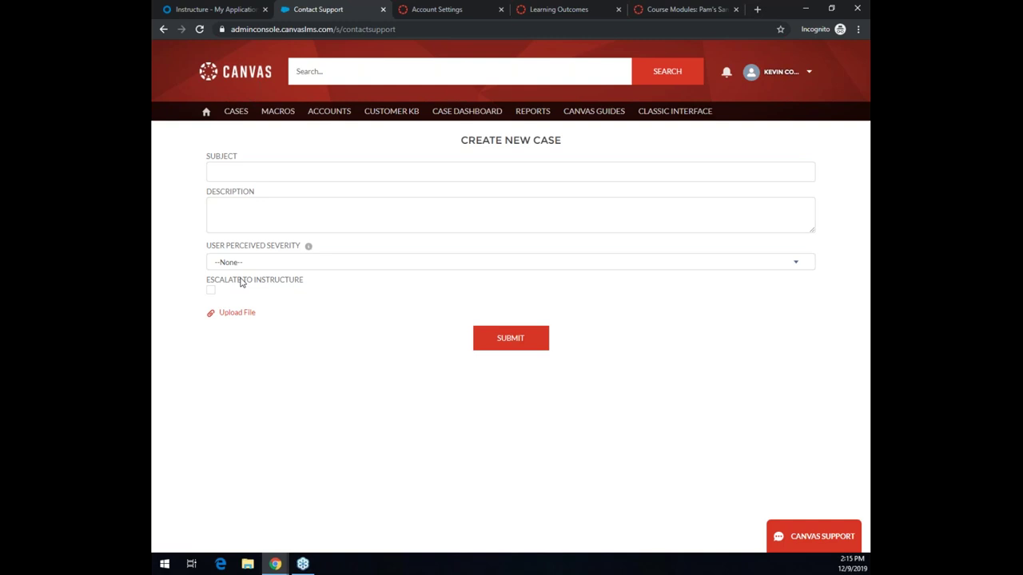
left_click(798, 265)
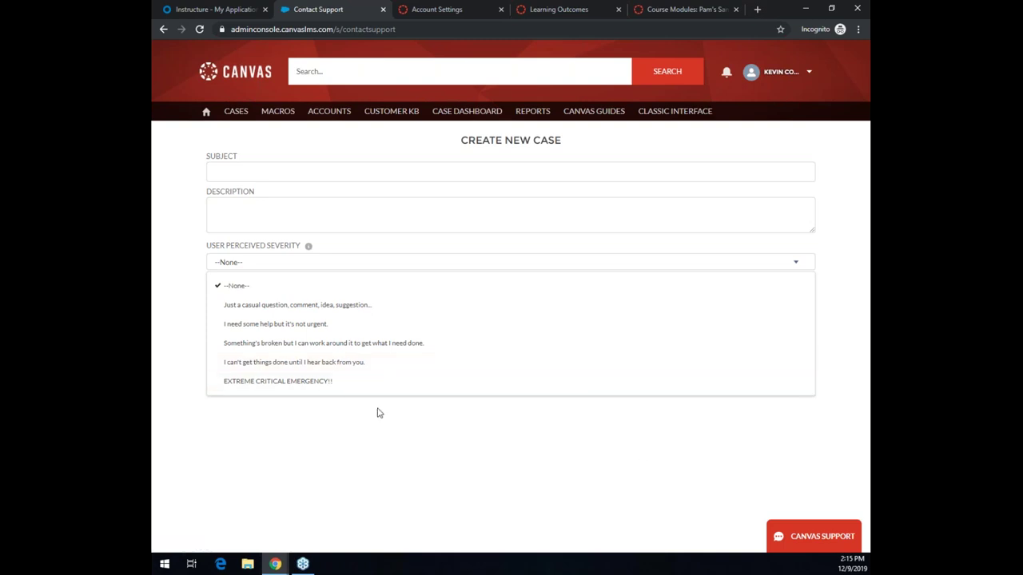
left_click(797, 265)
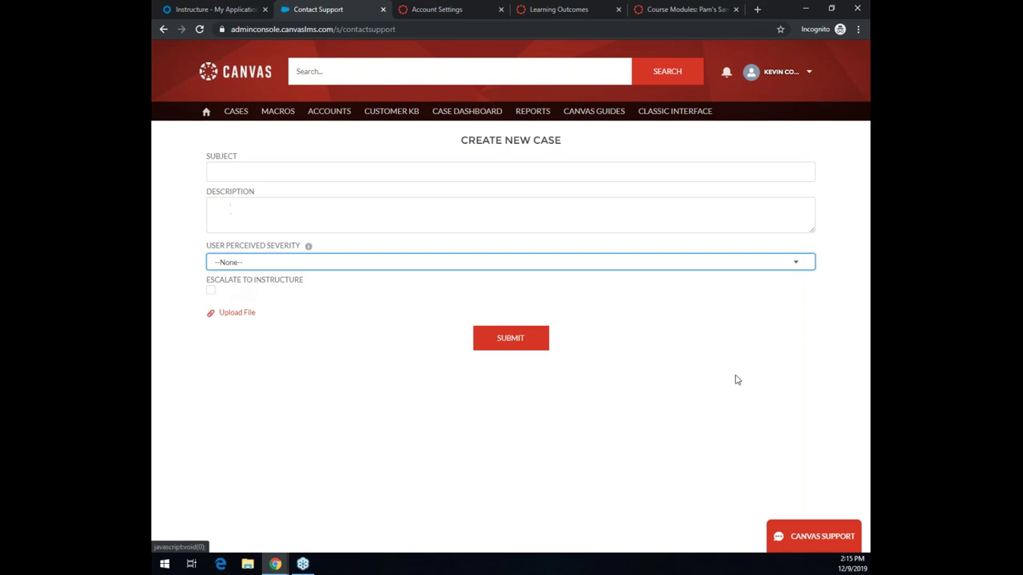
Open and close the Canvas Support chat, then return to the console home page.
left_click(835, 550)
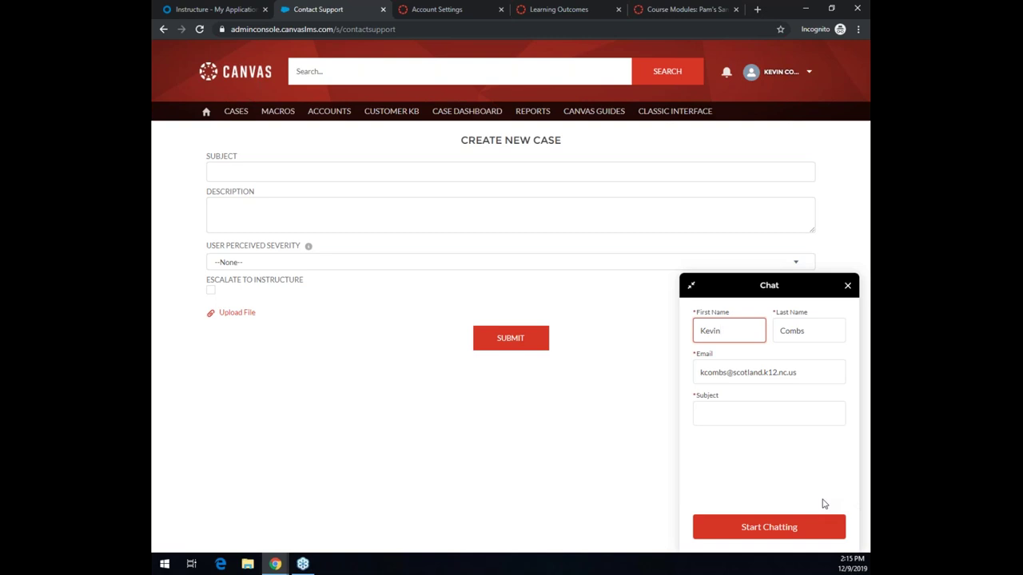
left_click(847, 285)
left_click(244, 113)
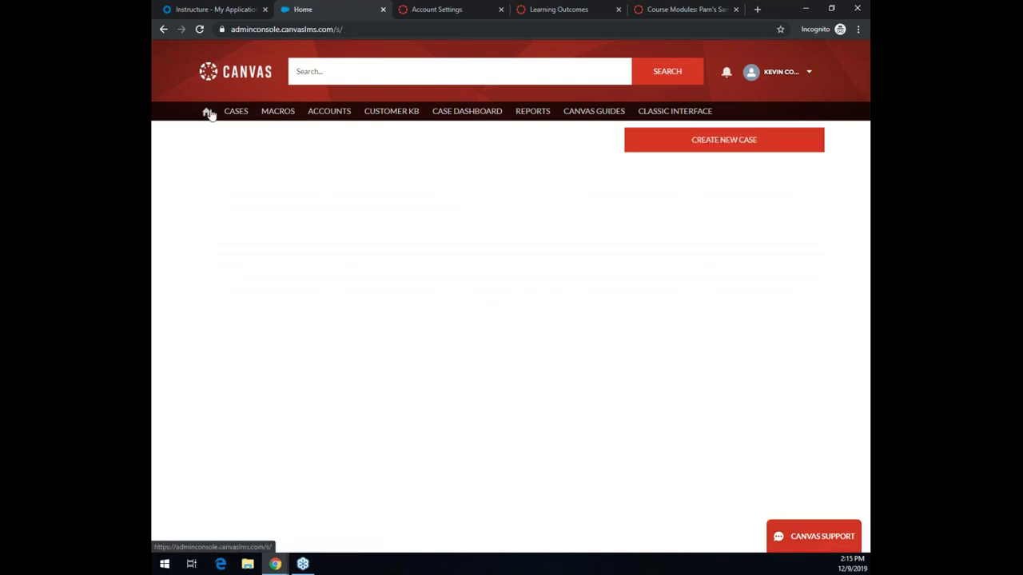
Under CASES, check the All Open Cases list views and open the Scotland County Schools NCEdCloud case.
left_click(229, 116)
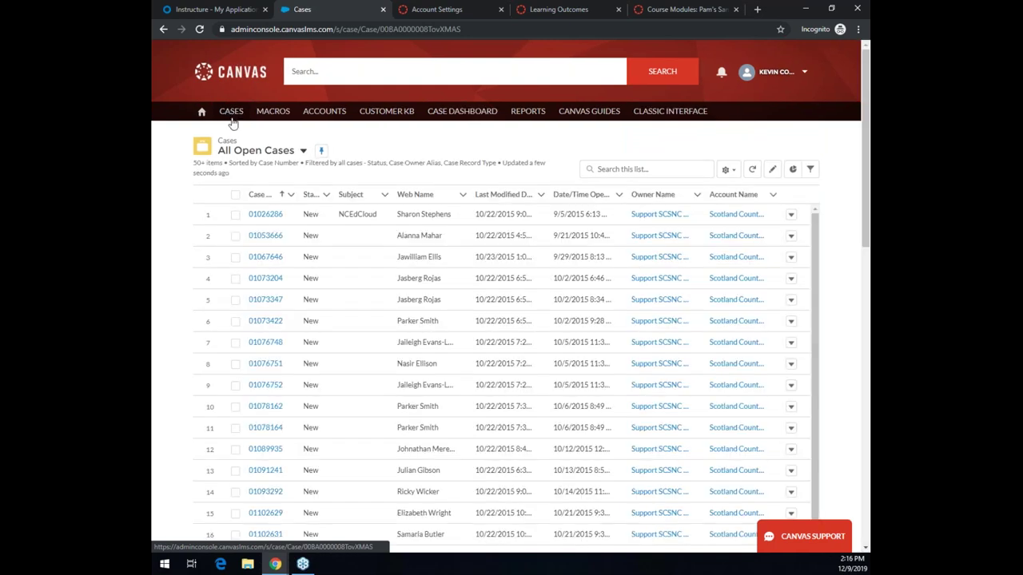
left_click(302, 151)
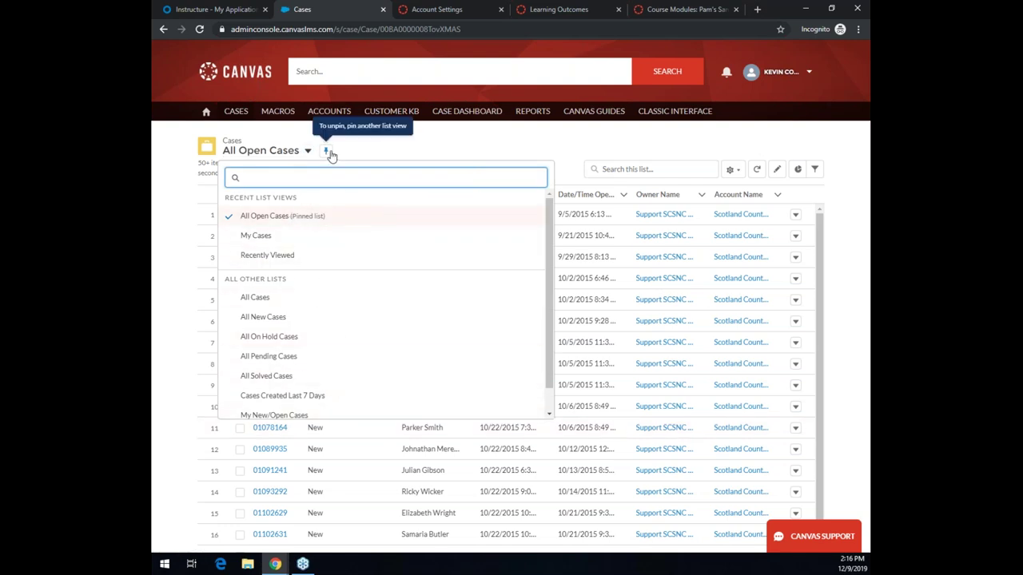
left_click(373, 152)
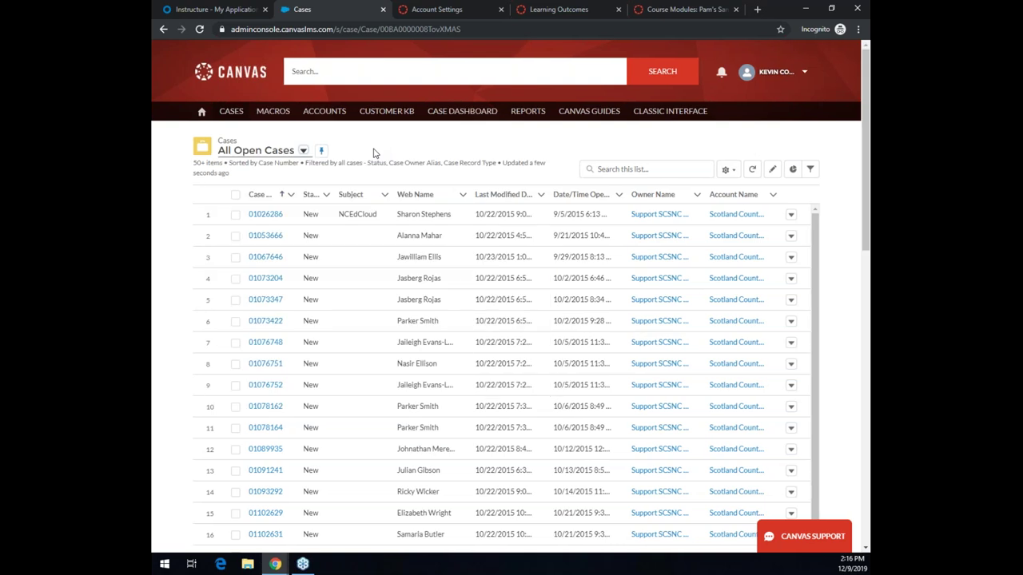
left_click(270, 216)
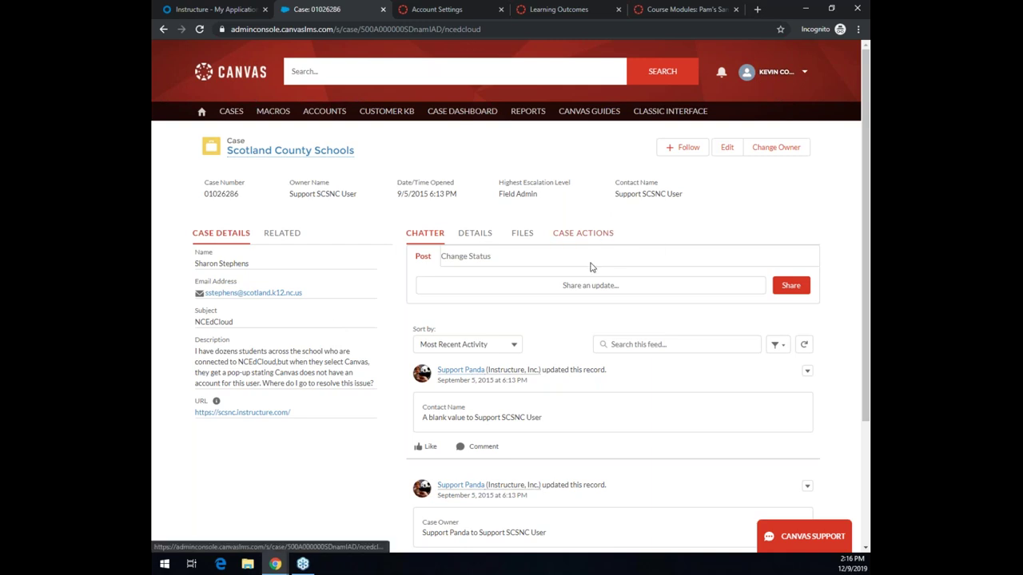
Bring up the case's Escalate form from Case Actions and reopen the Canvas Support chat.
left_click(574, 233)
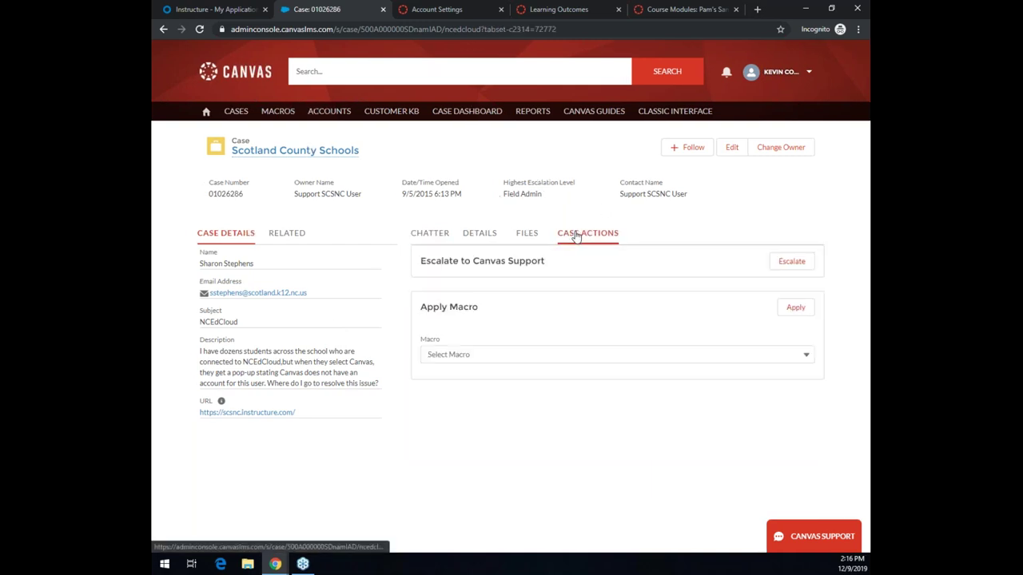
left_click(807, 261)
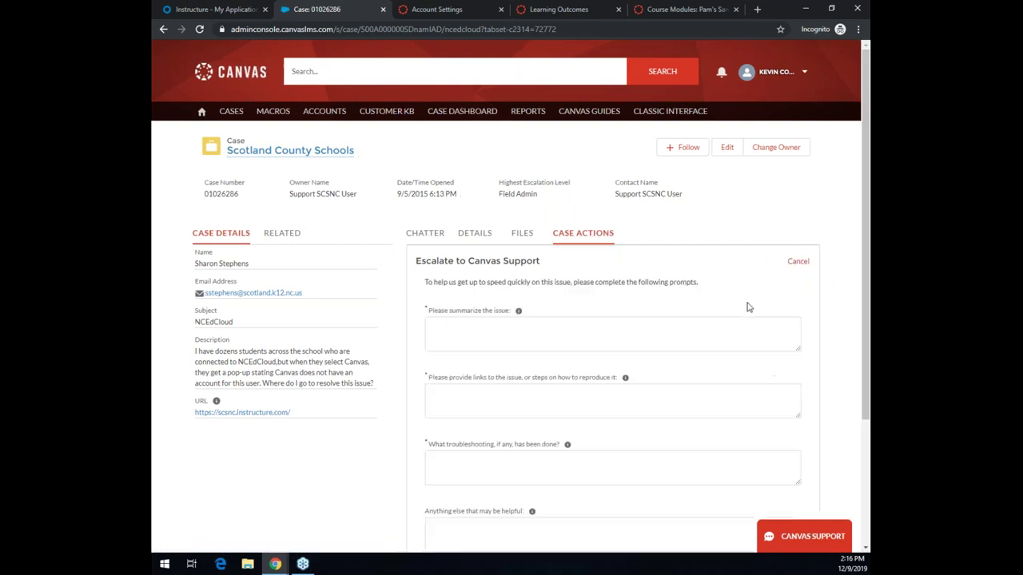
scroll(740, 393, "down", 2)
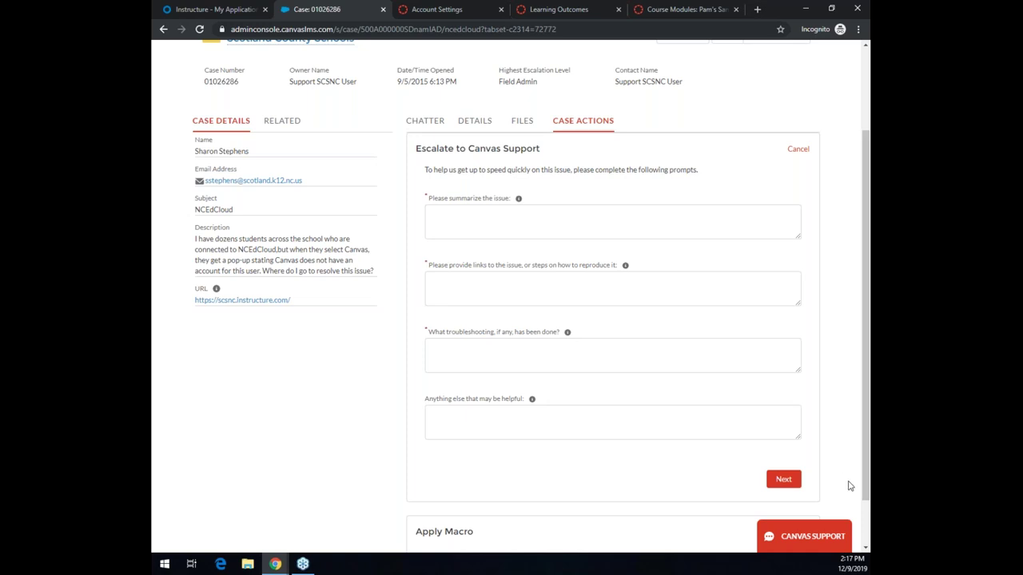
left_click_drag(867, 462, 866, 382)
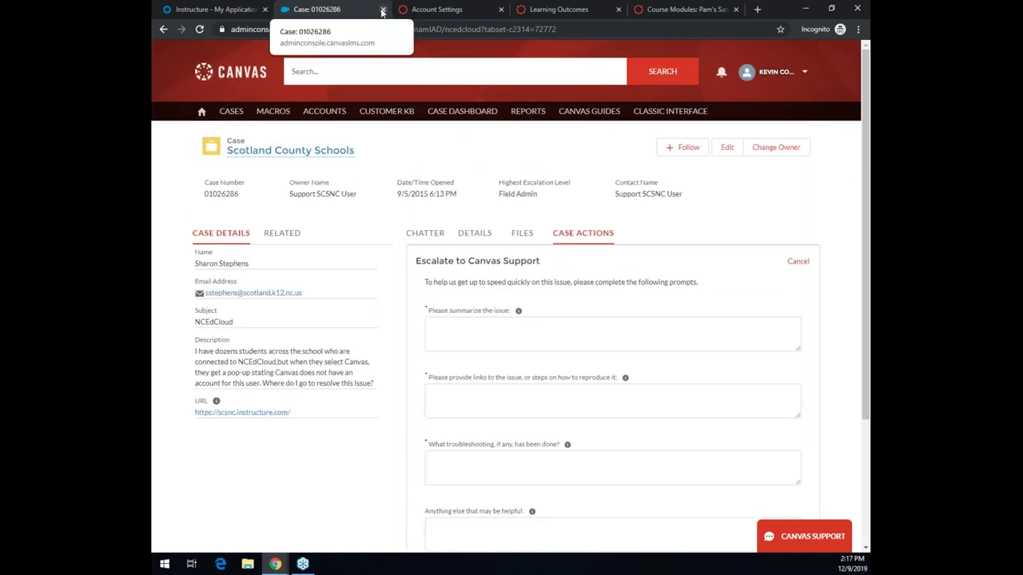
left_click(832, 539)
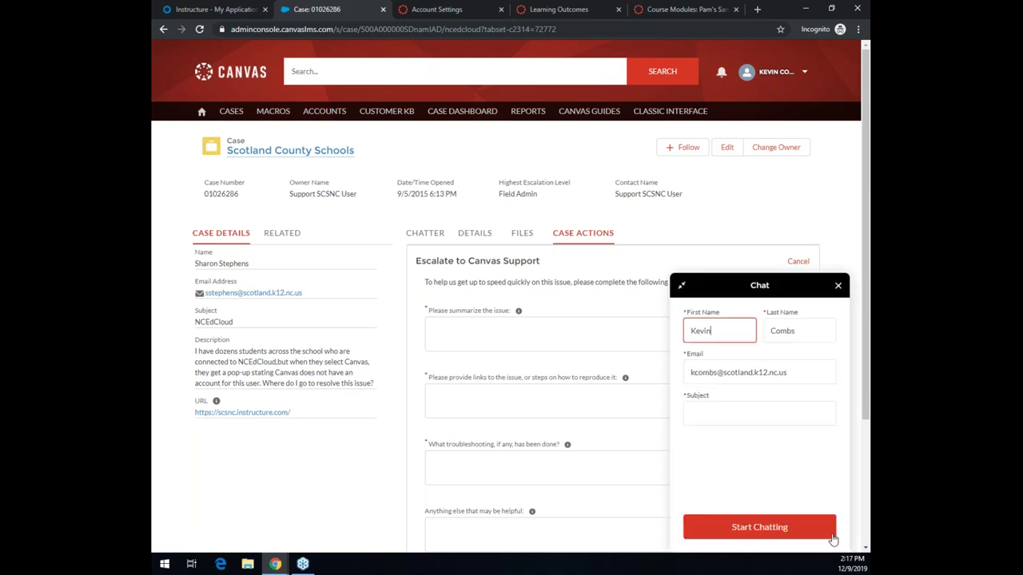
scroll(596, 264, "down", 1)
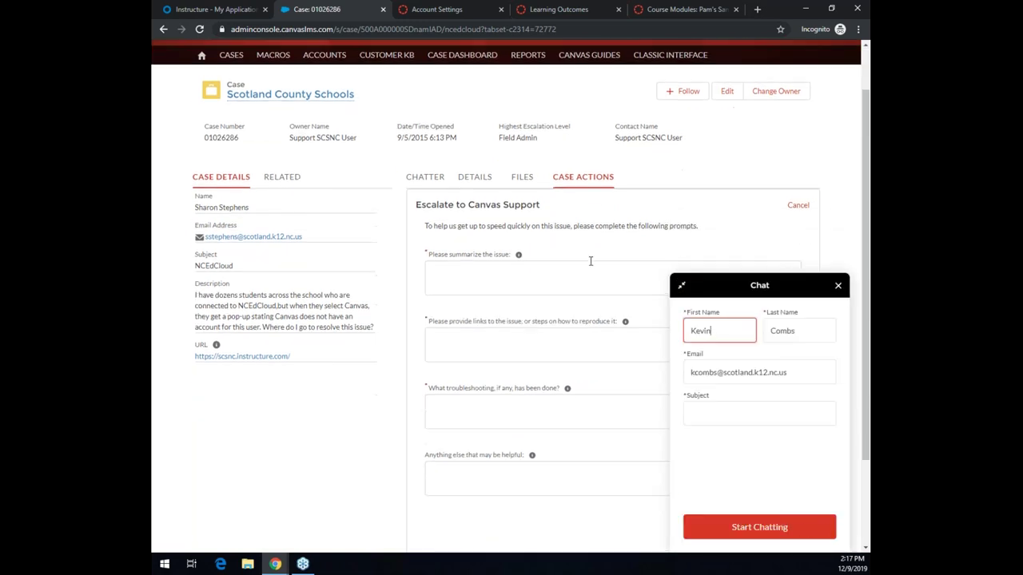
Close the case, Account Settings, Learning Outcomes and Course Modules tabs.
left_click(383, 10)
left_click(383, 9)
left_click(383, 10)
left_click(383, 10)
Close the last course tab and bring back the window with the Field Admin Console guide.
left_click(304, 9)
left_click(806, 8)
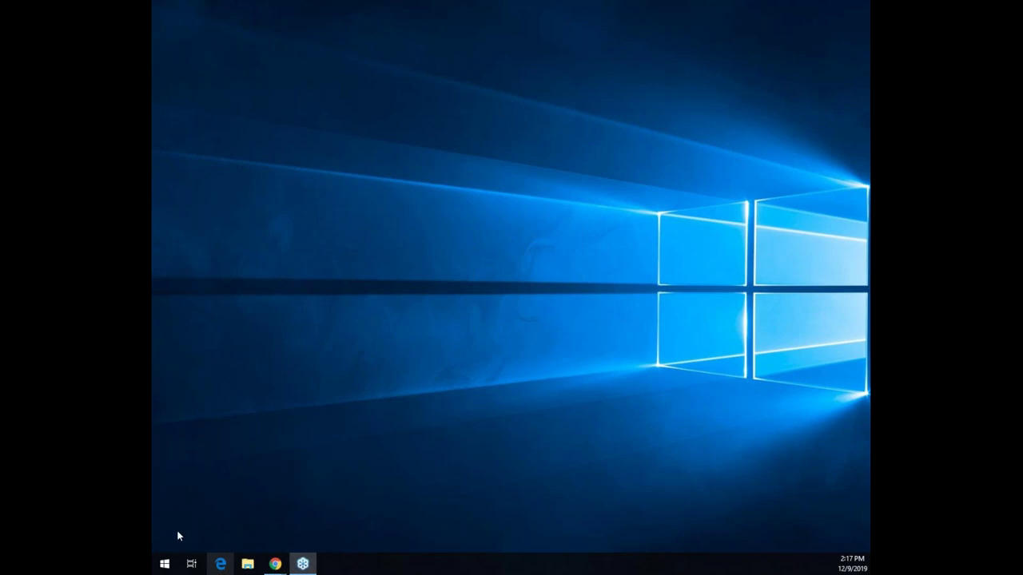
mouse_move(282, 564)
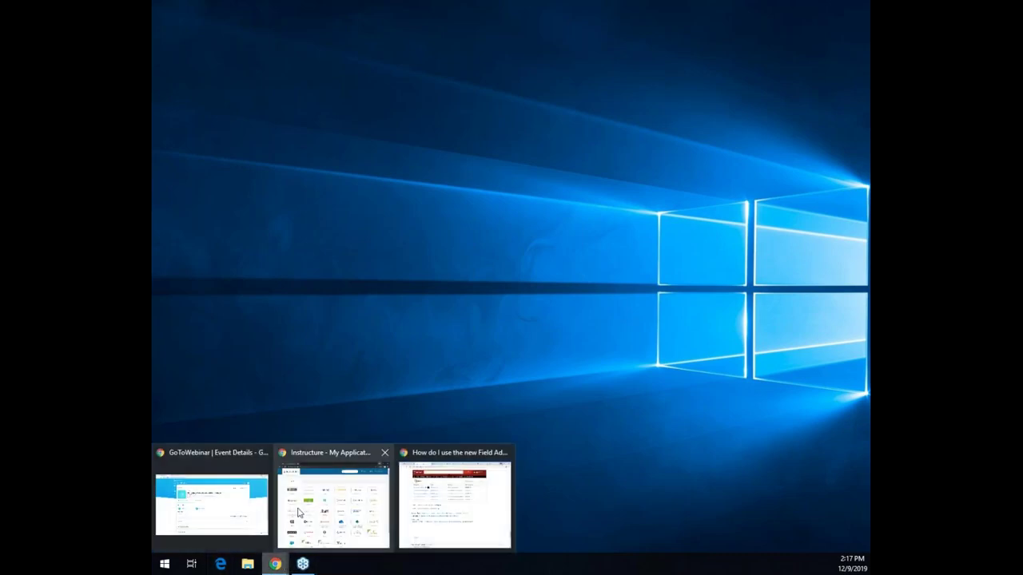
left_click(301, 512)
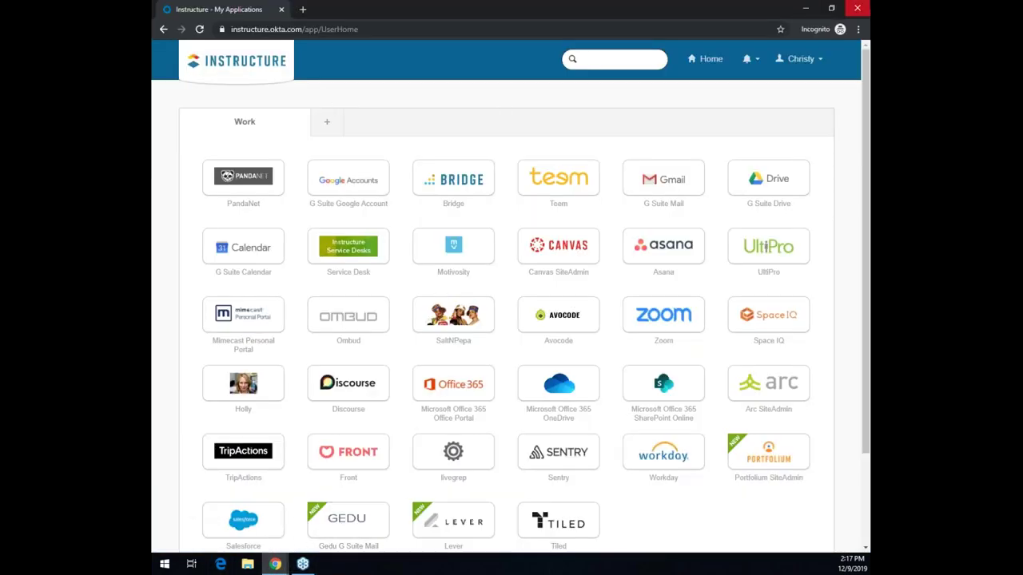
left_click(806, 9)
mouse_move(276, 564)
left_click(432, 489)
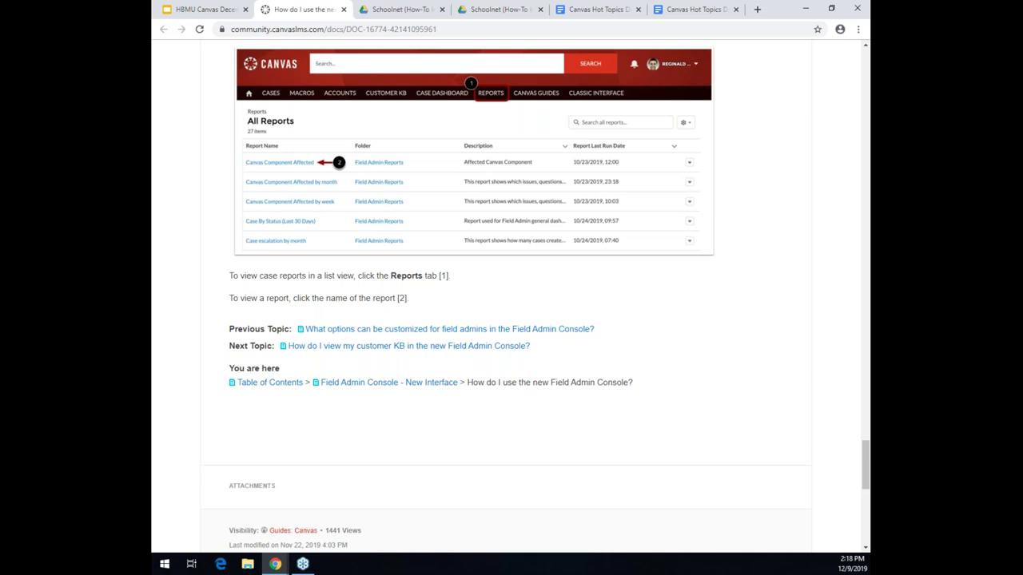
In the HBMU Canvas presentation, follow the Product Updates slide's New Training Portal link.
left_click(222, 16)
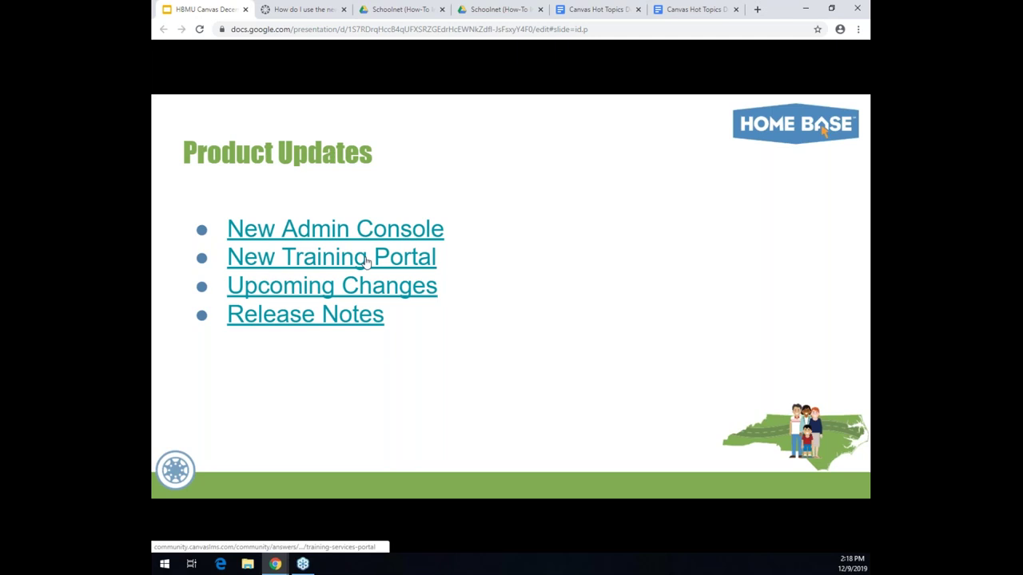
left_click(332, 257)
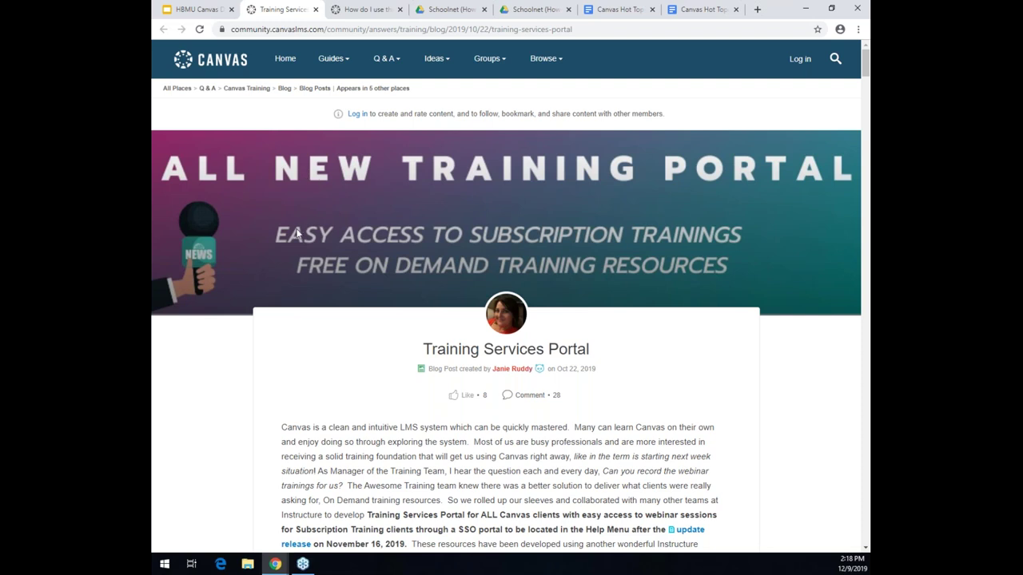
Scroll the Training Services Portal post past Live Trainings and Learning Pathways to its Courses section.
scroll(294, 238, "down", 2)
scroll(294, 239, "down", 3)
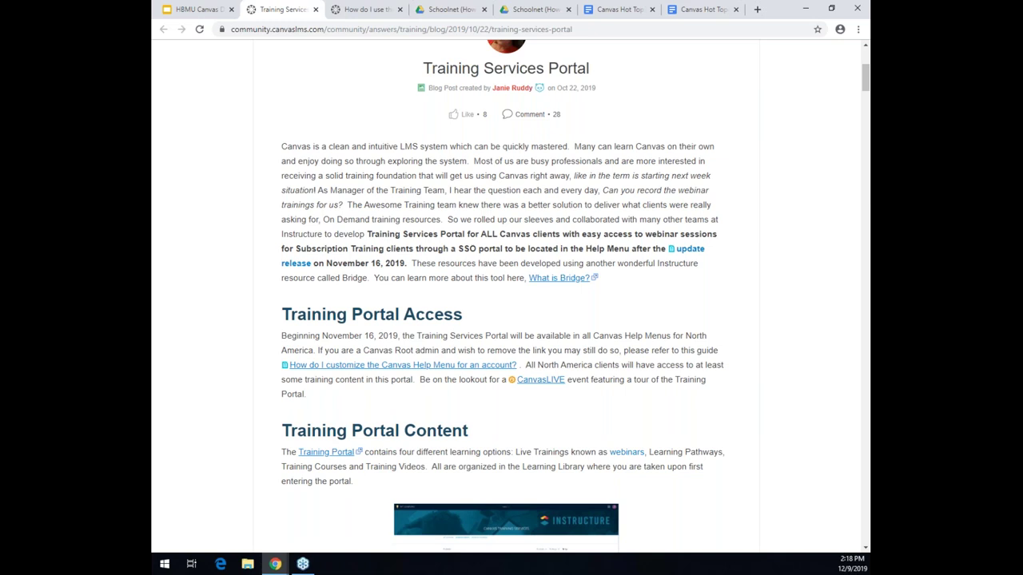
scroll(512, 296, "down", 1)
scroll(512, 295, "down", 8)
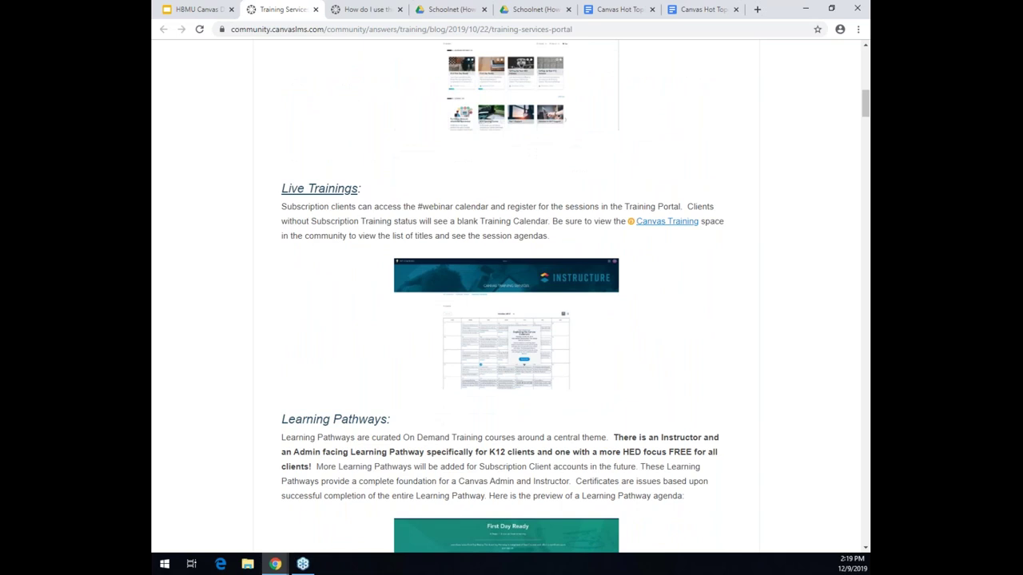
scroll(239, 160, "down", 2)
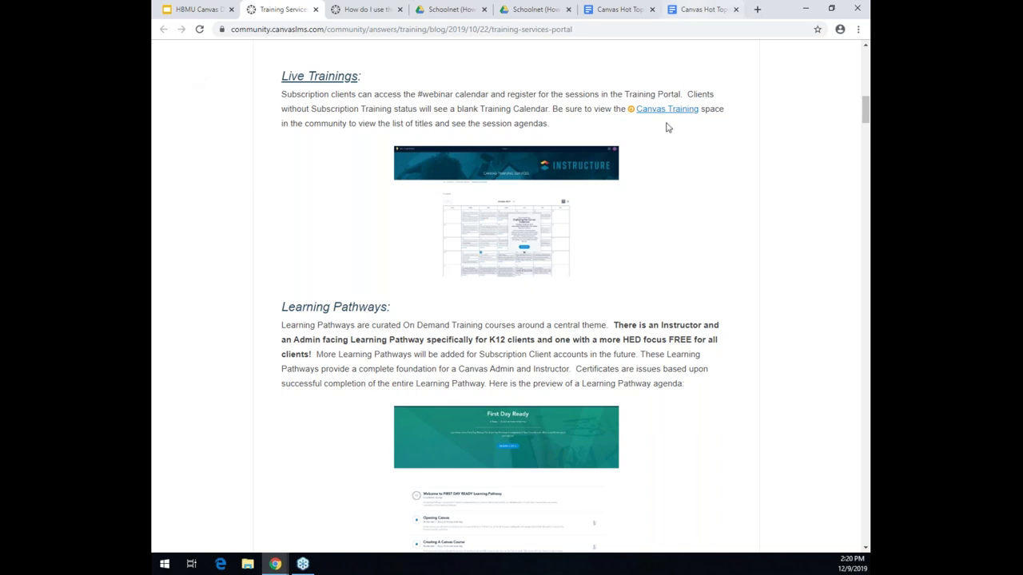
scroll(595, 392, "down", 2)
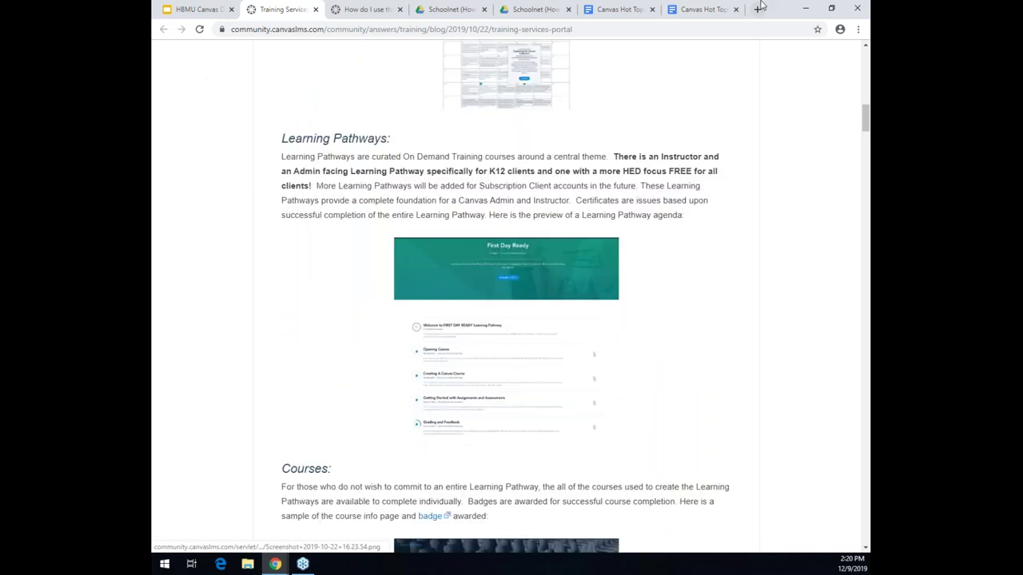
Sign in to Canvas SiteAdmin from the Okta My Applications window.
left_click(803, 8)
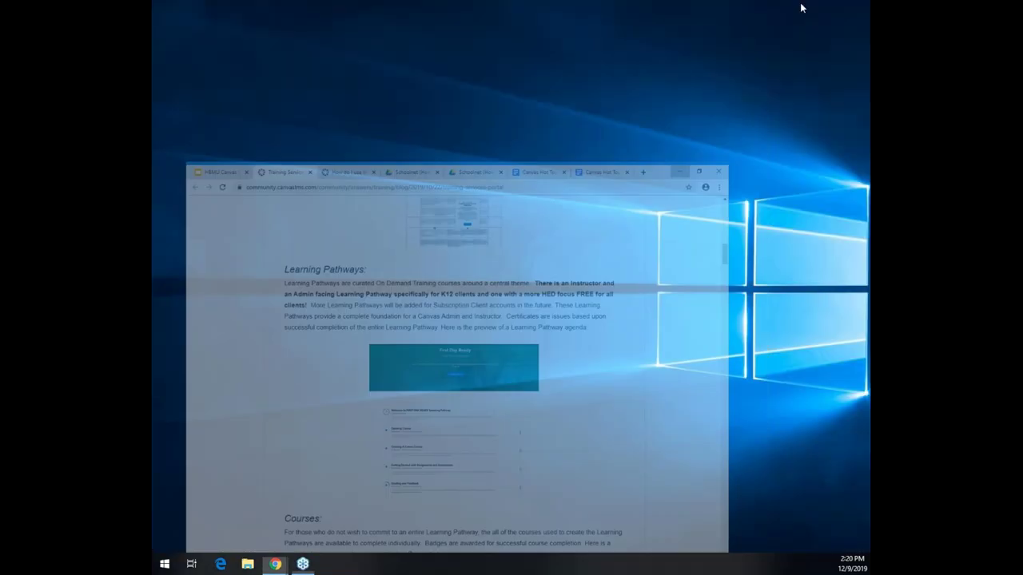
mouse_move(271, 559)
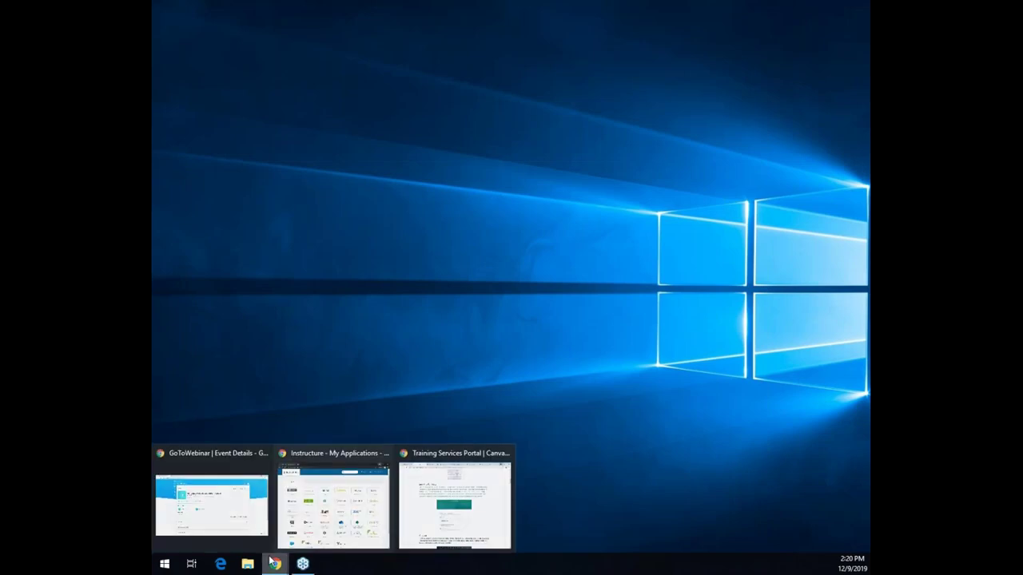
left_click(282, 532)
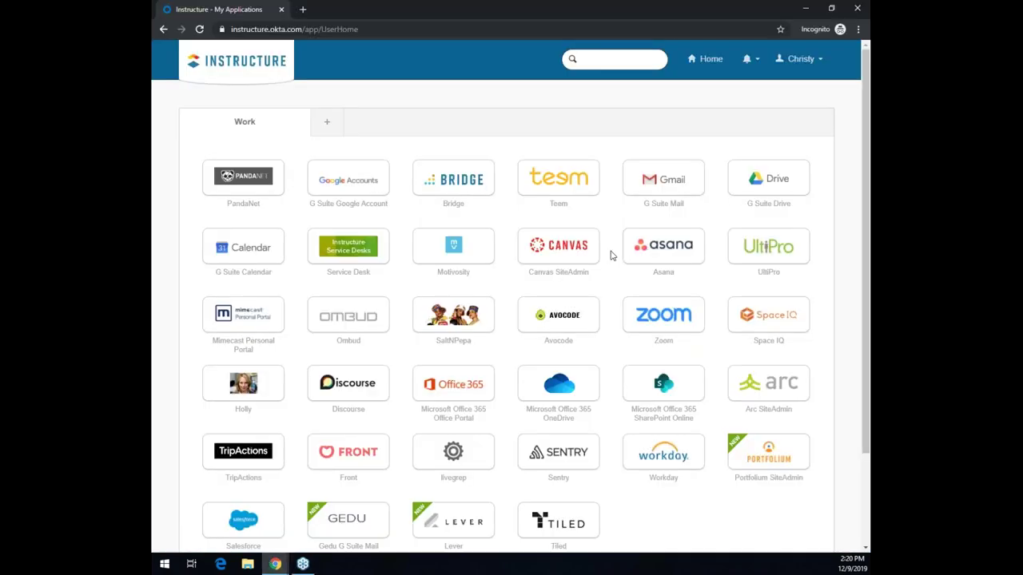
left_click(565, 254)
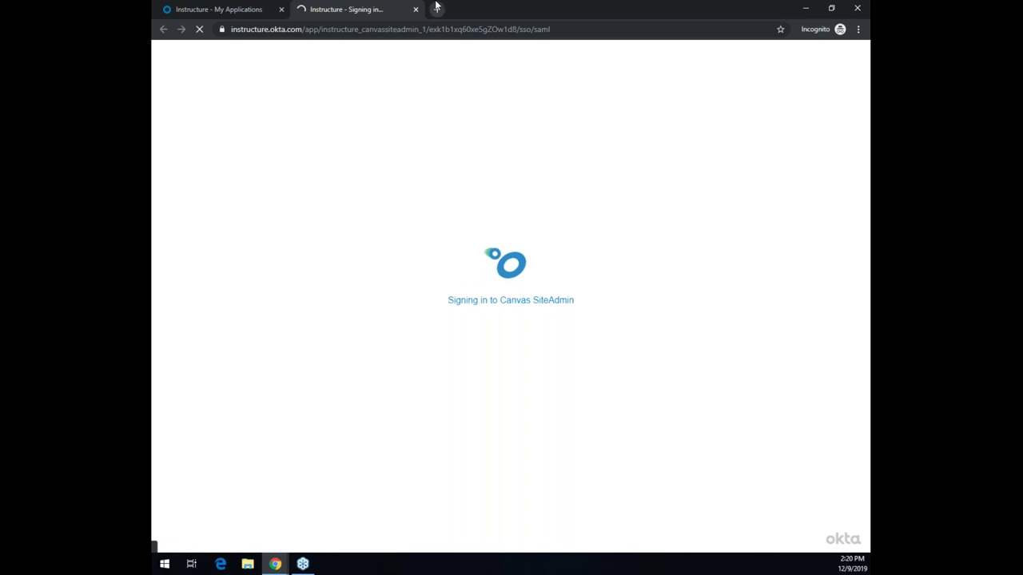
Load ucps.instructure.com/accounts/self in a new tab to reach the UCPS Courses page.
left_click(436, 10)
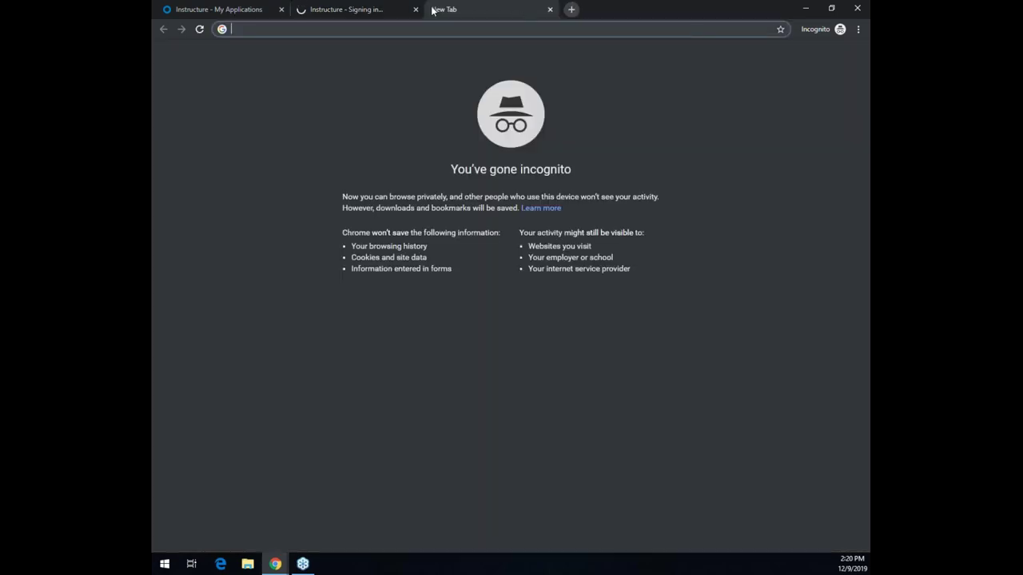
type("ucp")
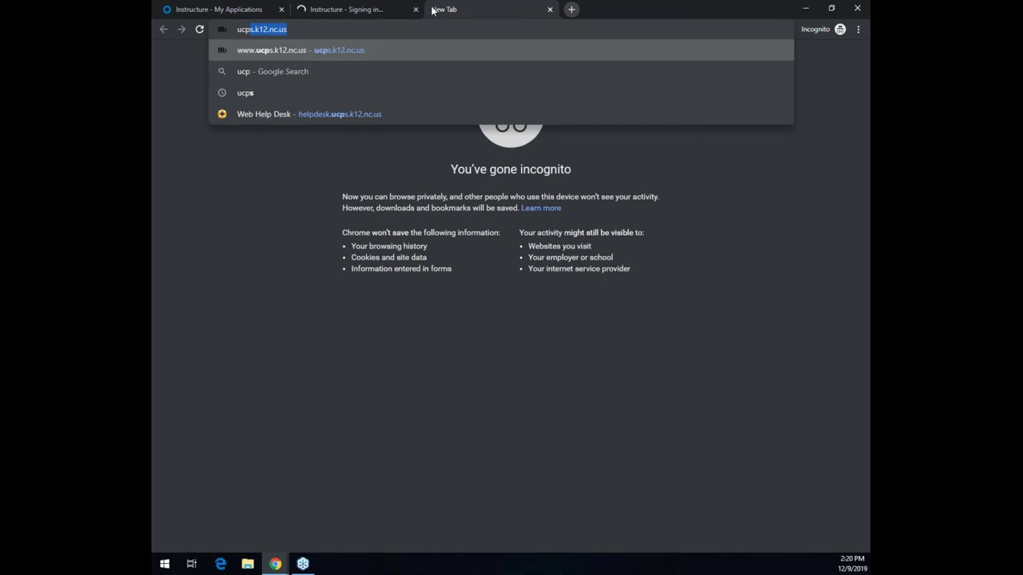
type("s.instructure.com/accounts/self")
key("Return")
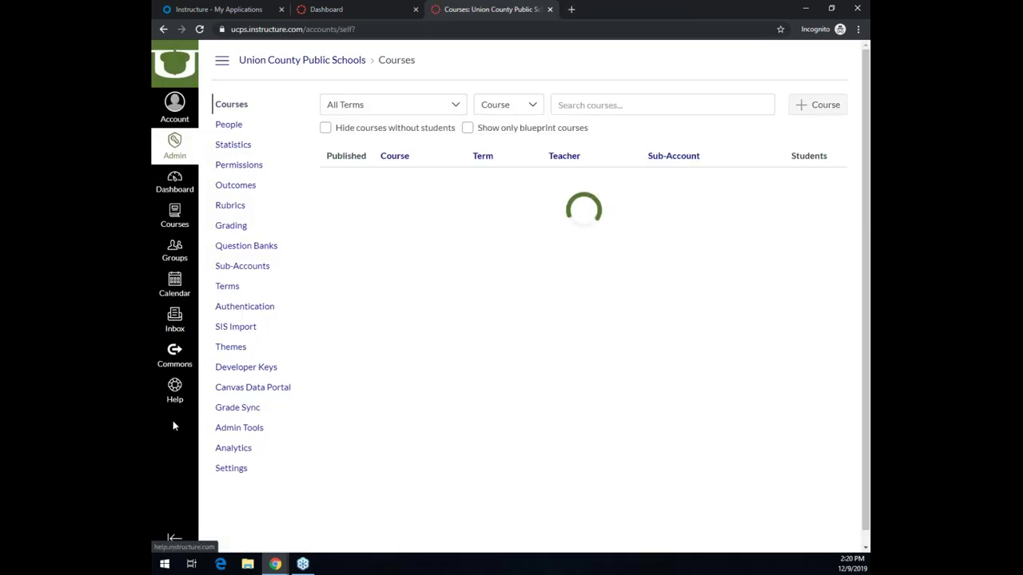
Open the Training Services Portal from Help, authorize access, and dismiss the tutorial.
left_click(177, 397)
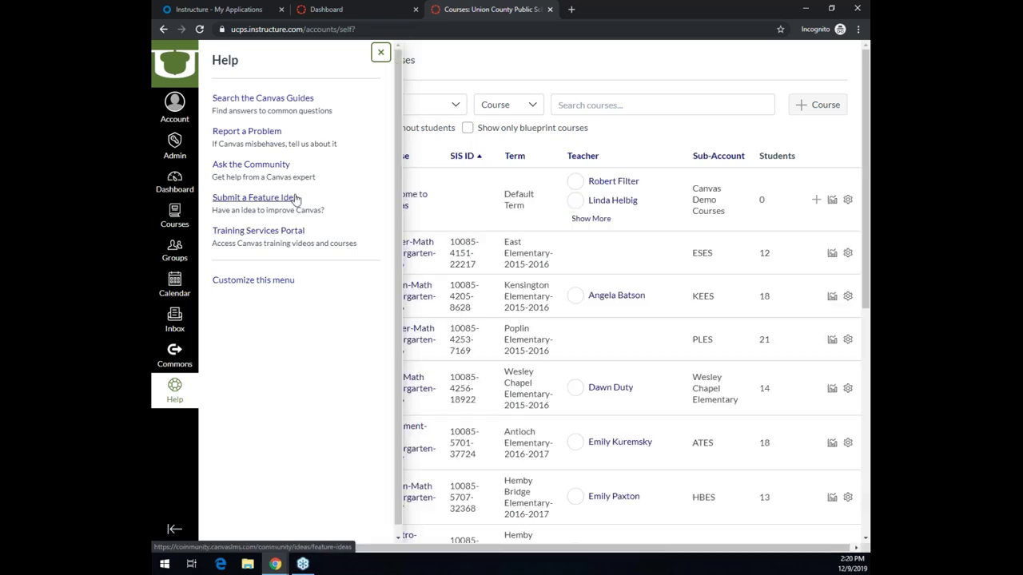
left_click(294, 231)
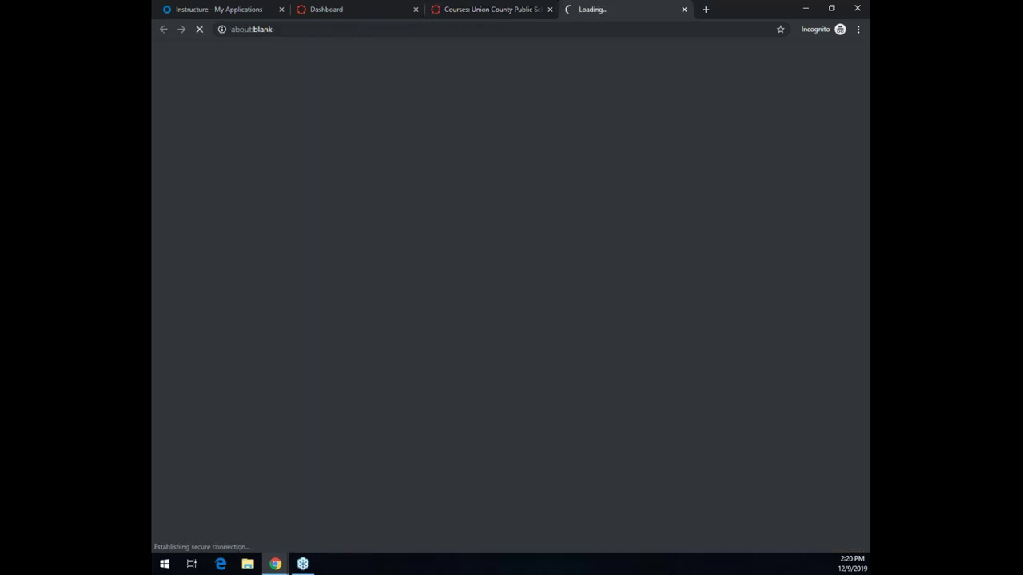
left_click(469, 238)
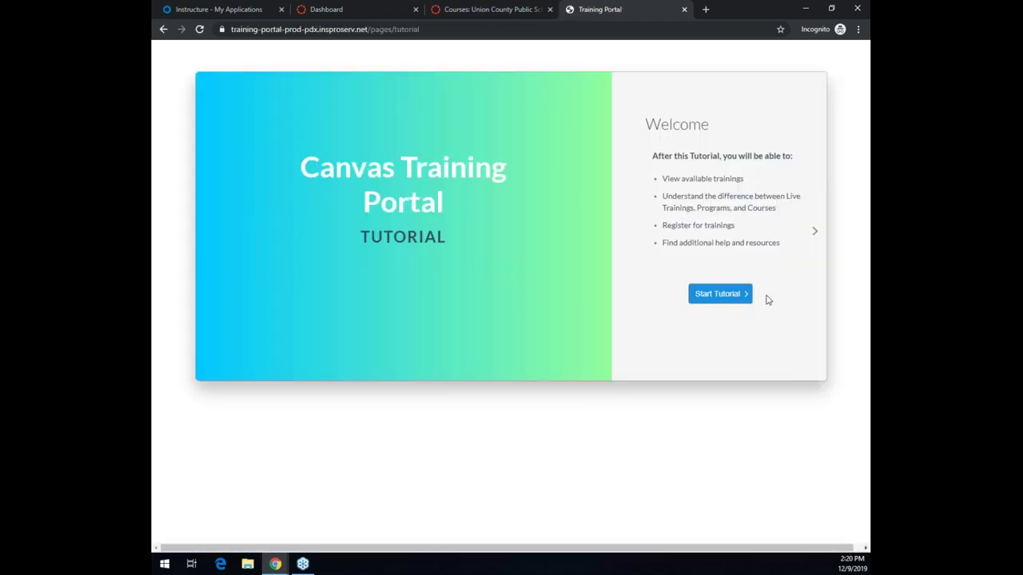
left_click(748, 293)
left_click(814, 81)
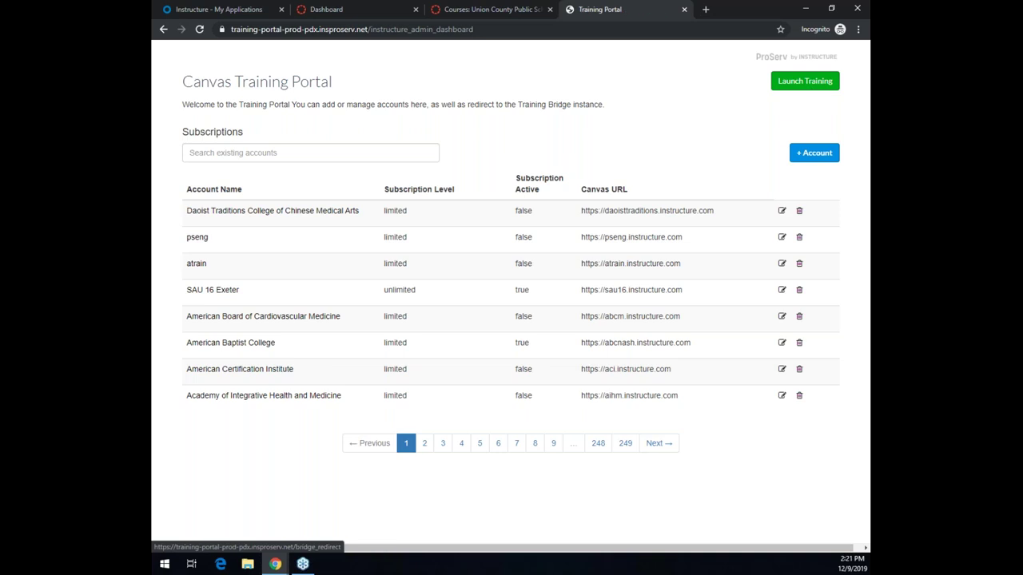
Launch Bridge training and browse the Learning Library's pathways, courses and live trainings.
left_click(804, 90)
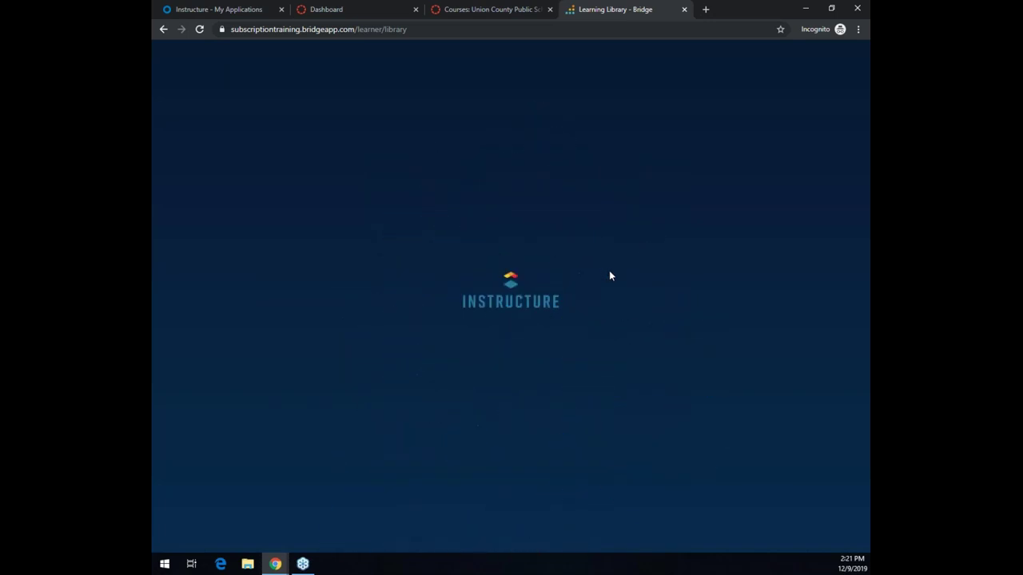
scroll(609, 276, "down", 2)
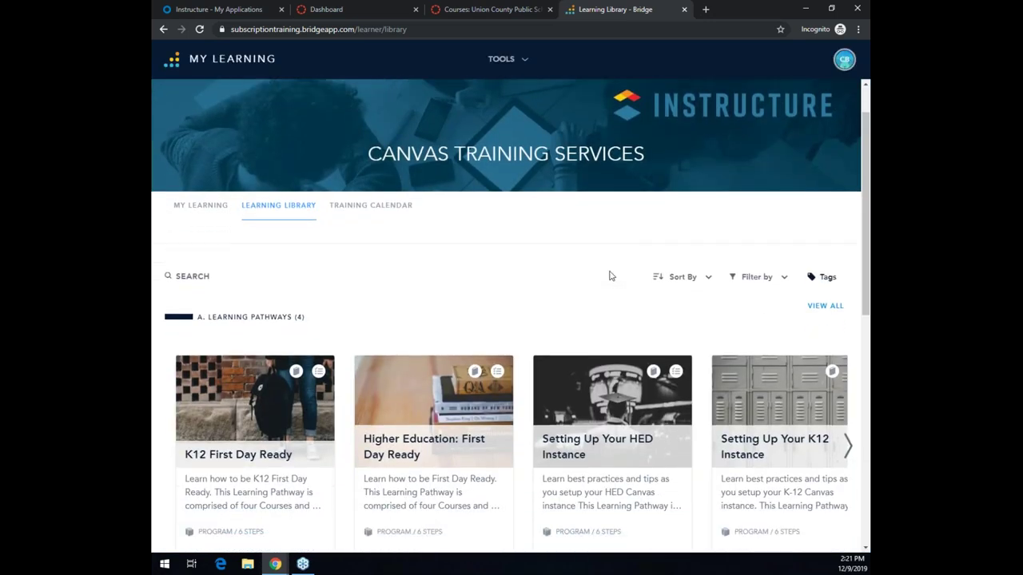
scroll(612, 278, "down", 5)
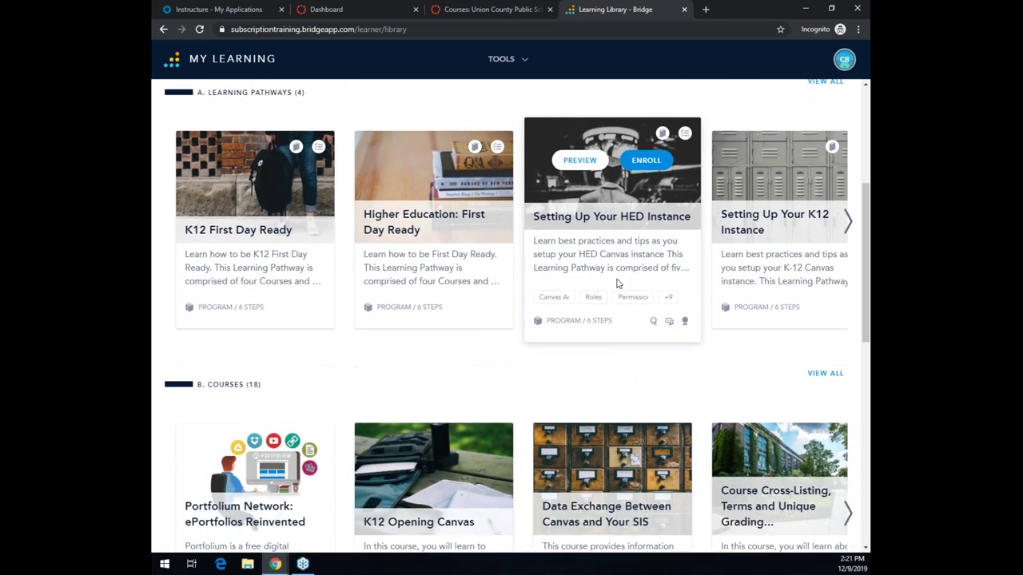
scroll(621, 284, "down", 5)
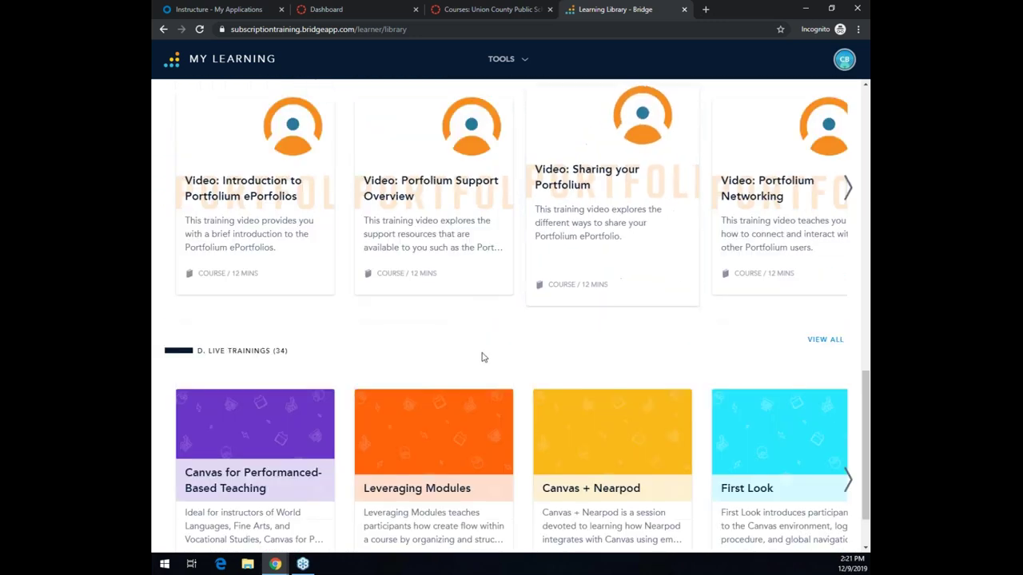
scroll(466, 418, "down", 1)
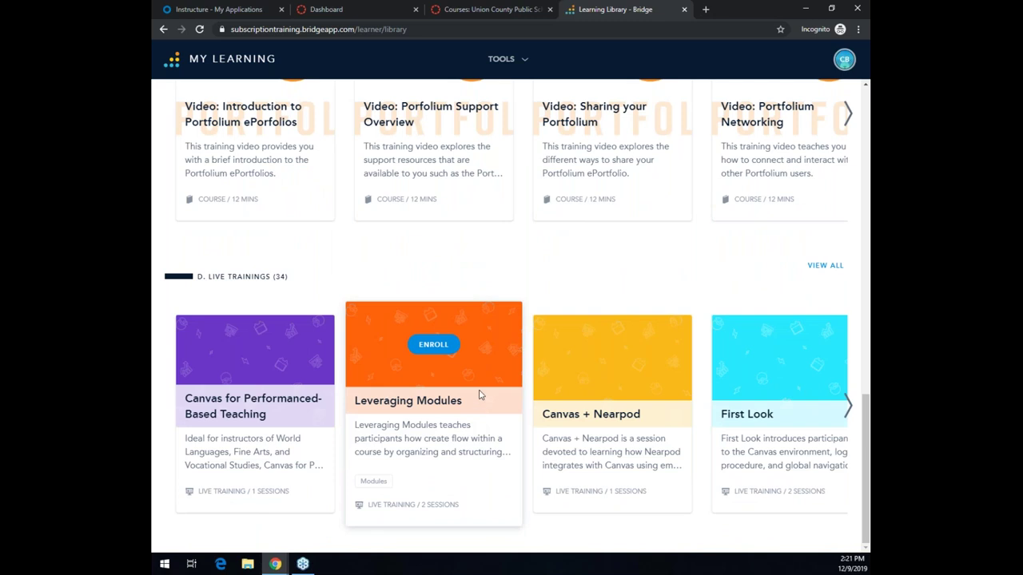
scroll(481, 391, "up", 12)
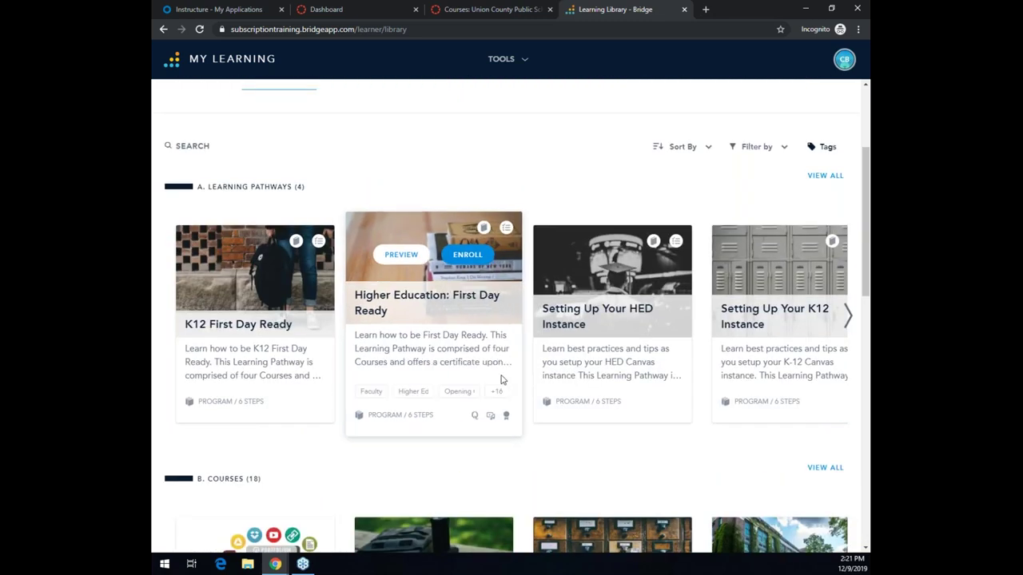
scroll(381, 354, "down", 2)
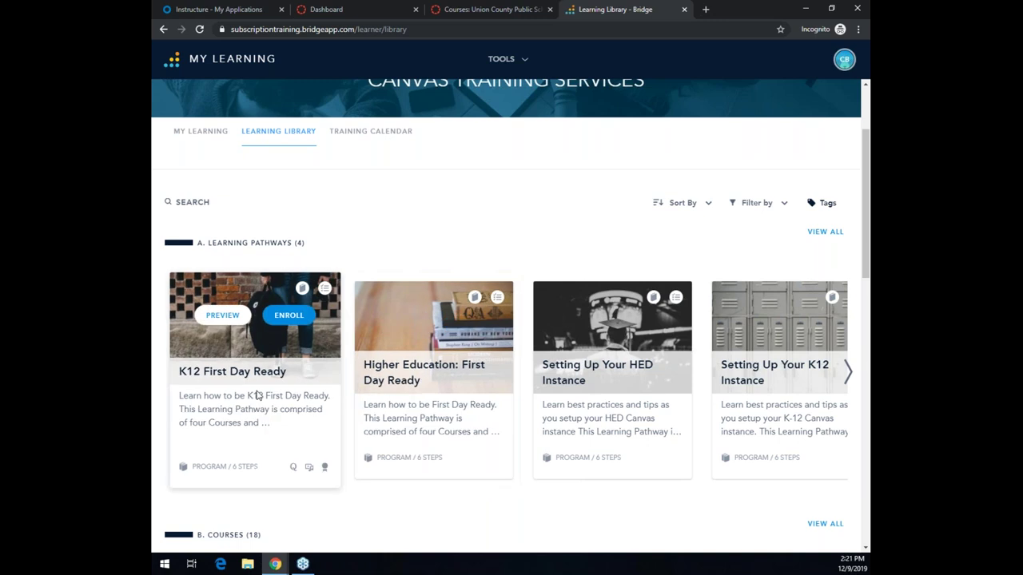
Preview the K12 First Day Ready pathway's six steps, then close the preview.
left_click(230, 313)
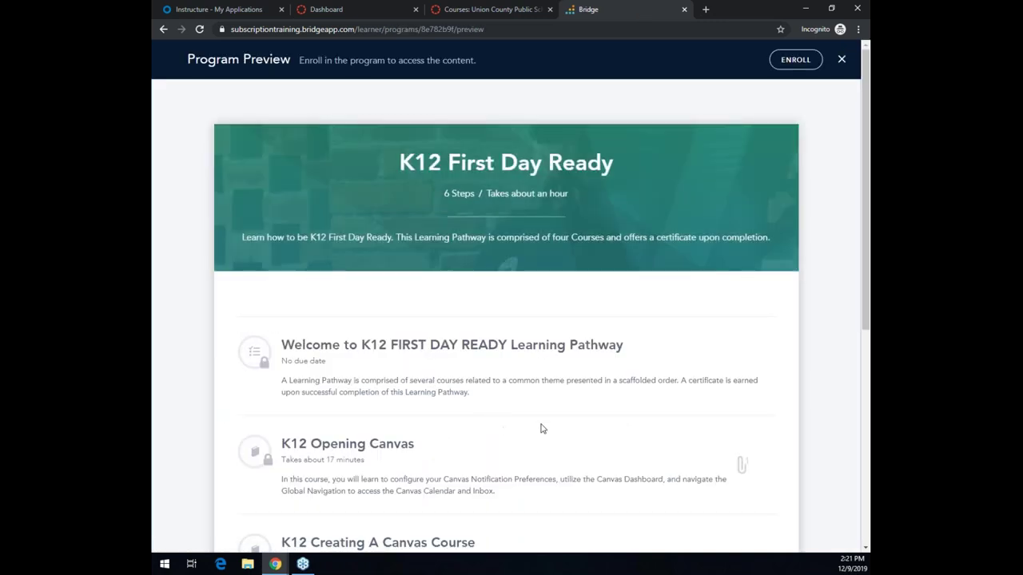
scroll(541, 429, "down", 1)
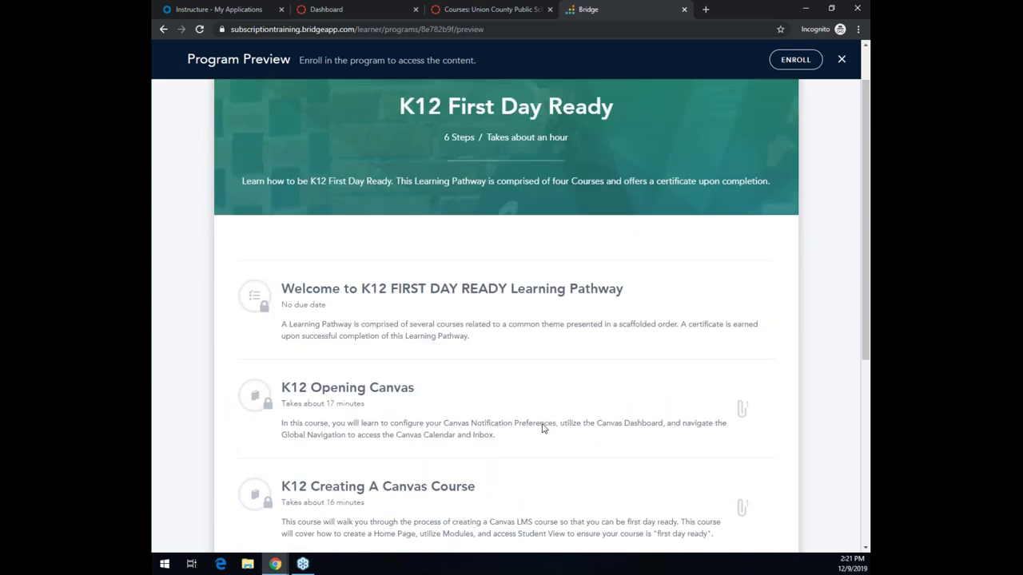
scroll(543, 428, "down", 3)
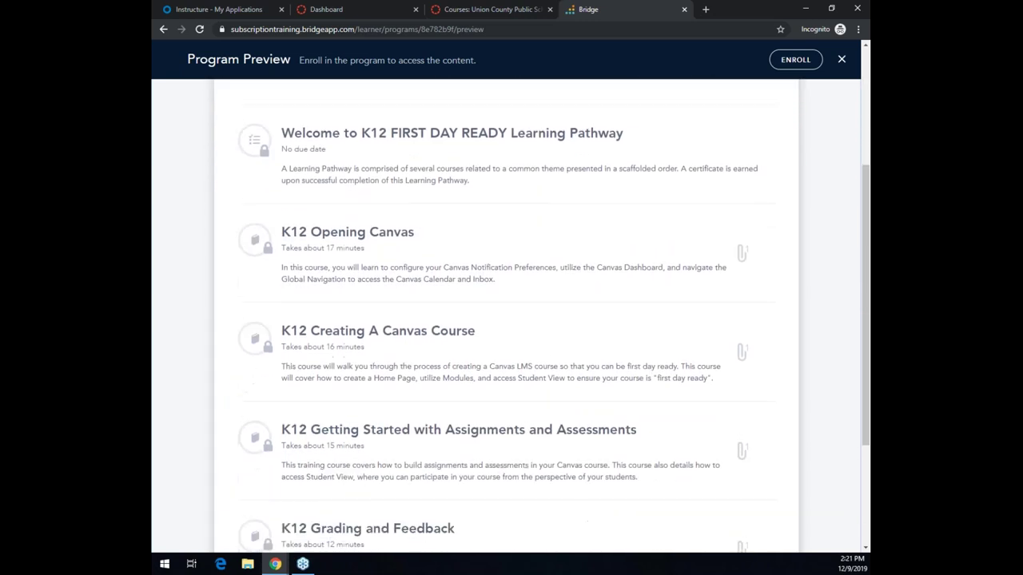
scroll(512, 316, "down", 1)
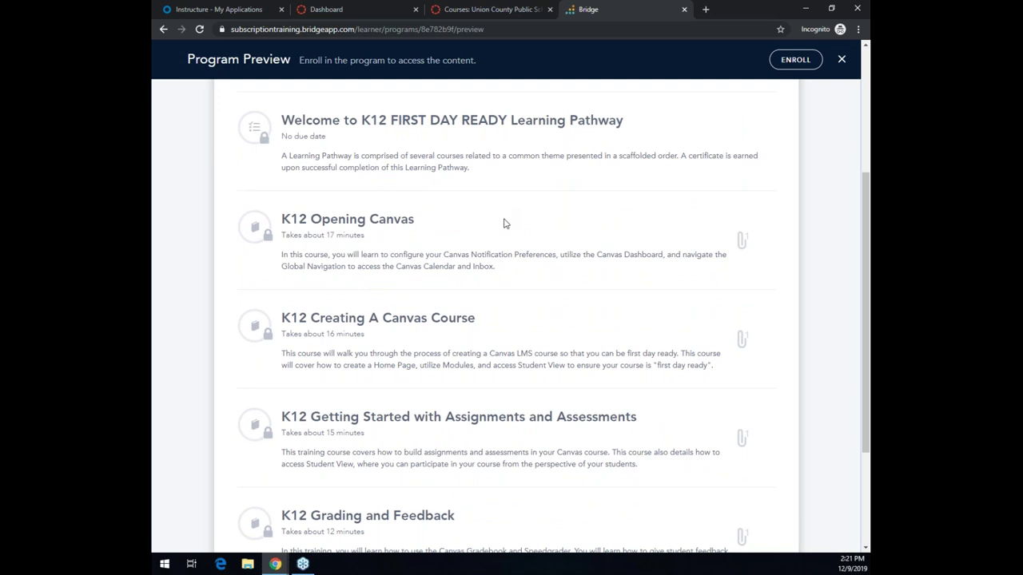
scroll(504, 222, "down", 1)
scroll(503, 223, "down", 2)
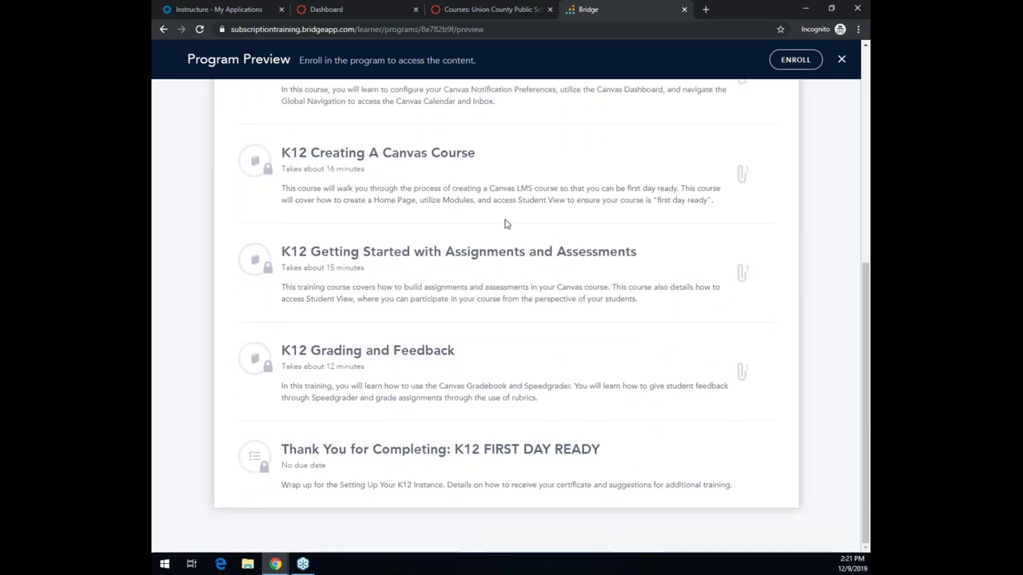
scroll(505, 222, "up", 3)
scroll(513, 260, "down", 1)
scroll(514, 260, "down", 1)
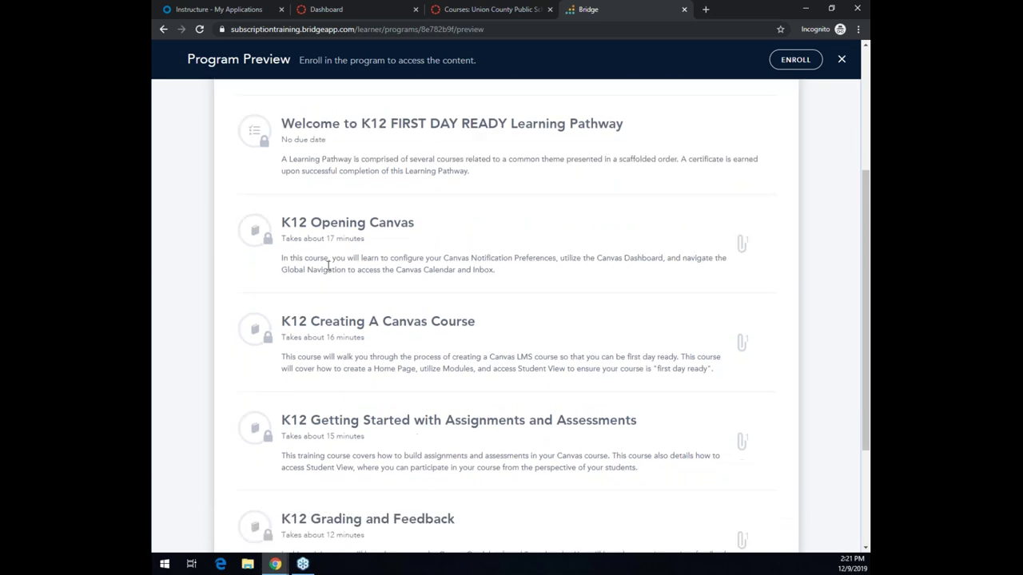
scroll(383, 353, "down", 1)
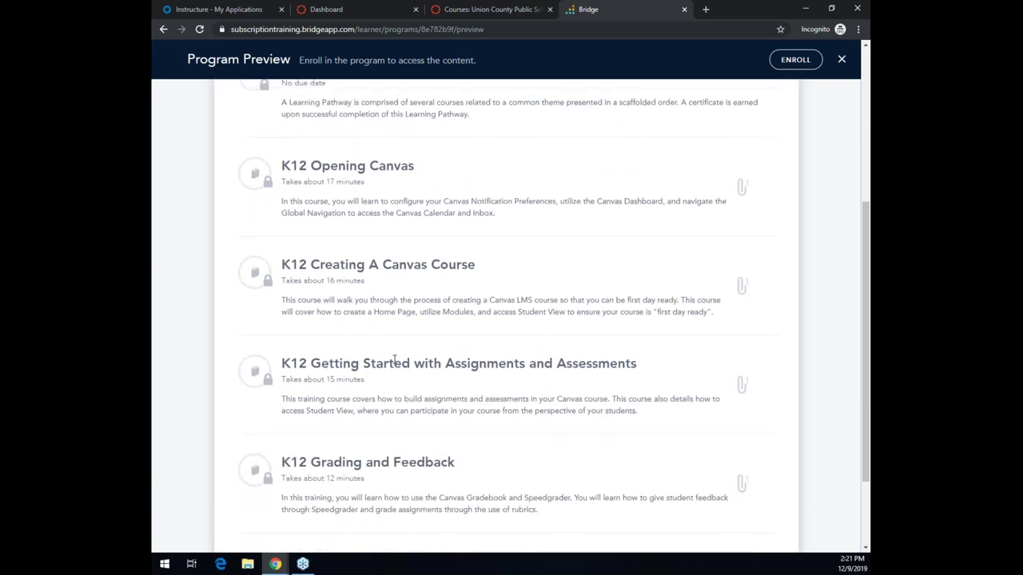
scroll(390, 357, "down", 2)
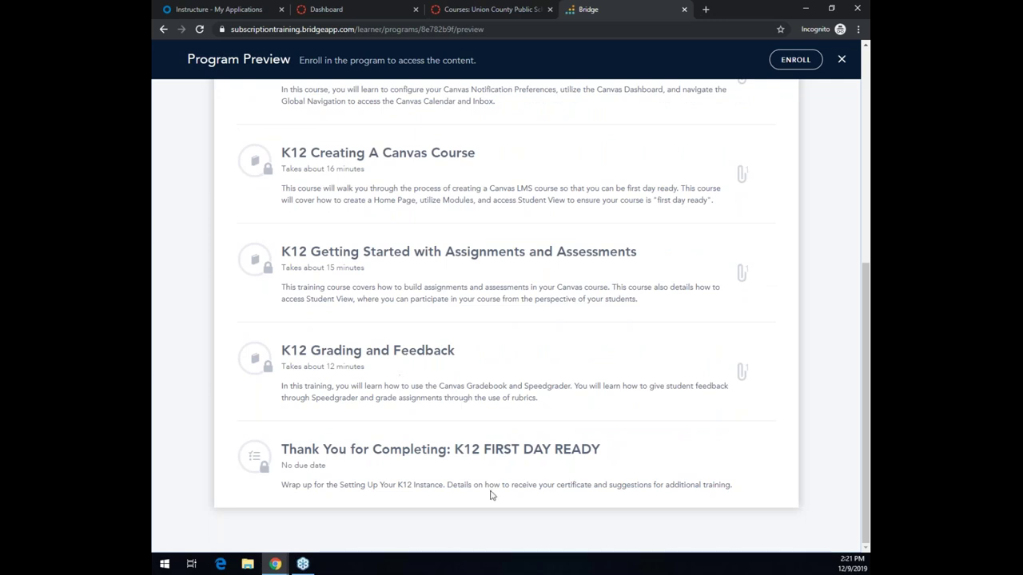
scroll(493, 489, "up", 2)
scroll(494, 488, "up", 4)
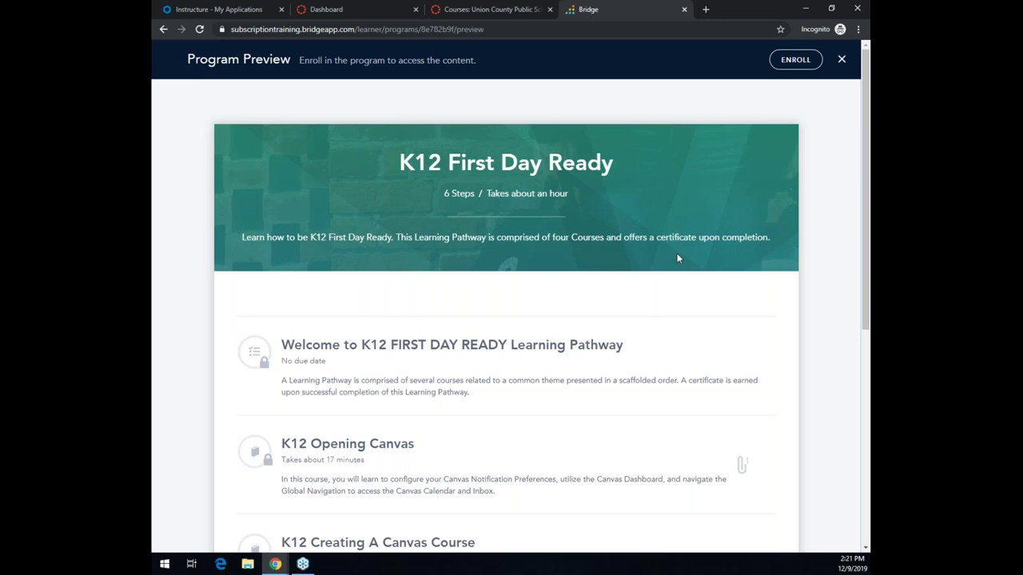
left_click(841, 61)
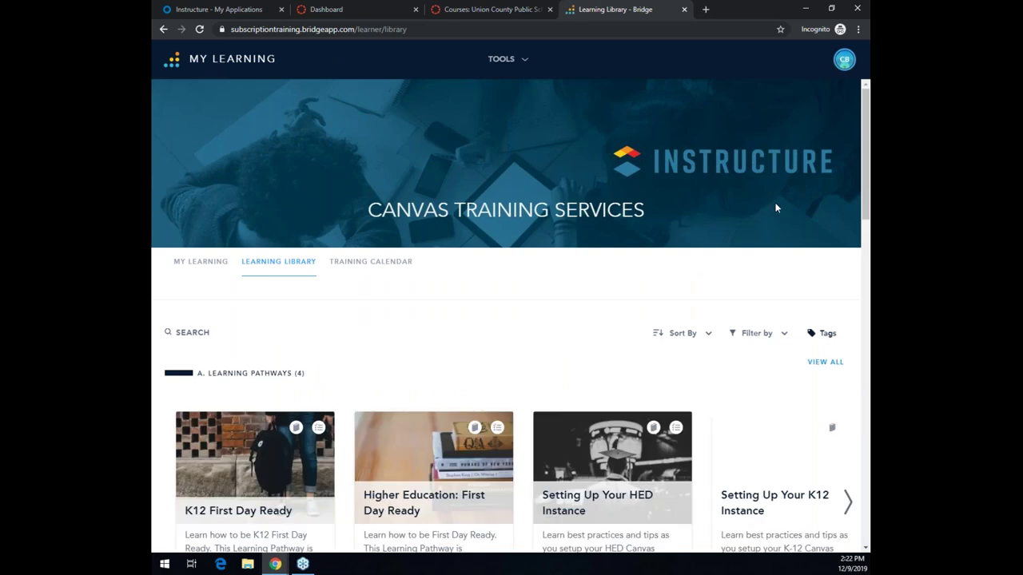
scroll(630, 399, "down", 2)
scroll(631, 399, "down", 2)
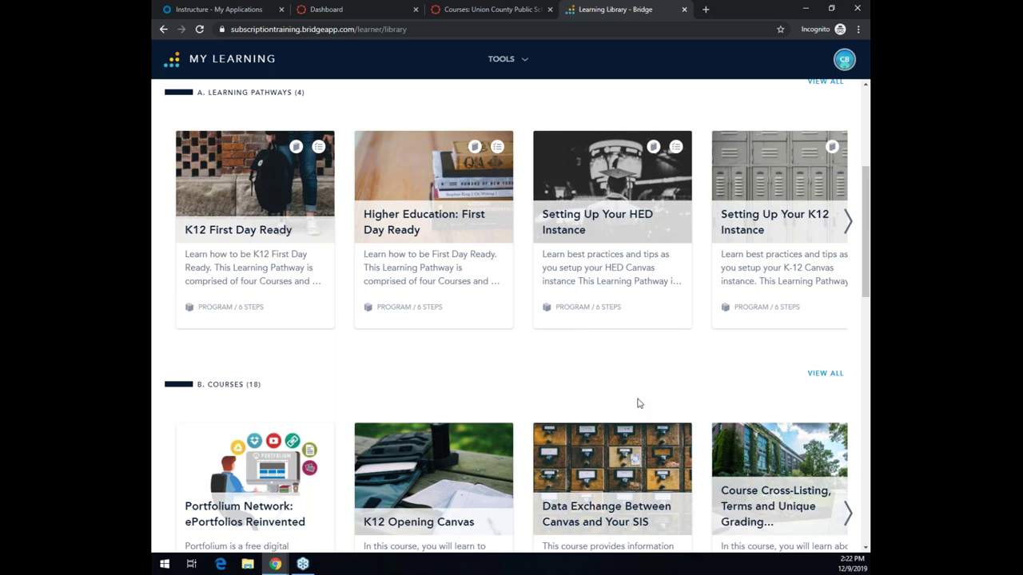
scroll(638, 403, "down", 3)
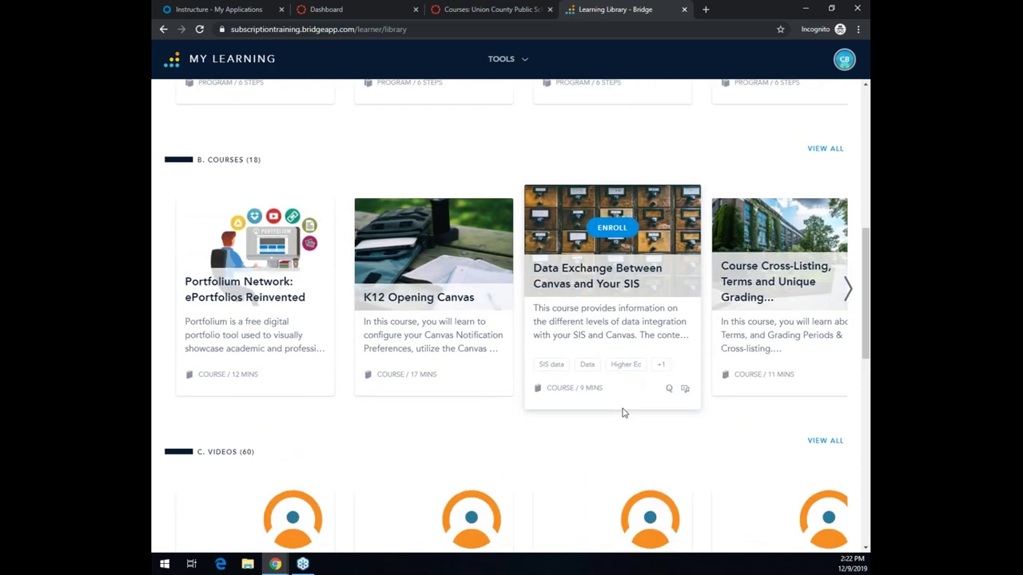
scroll(624, 412, "down", 1)
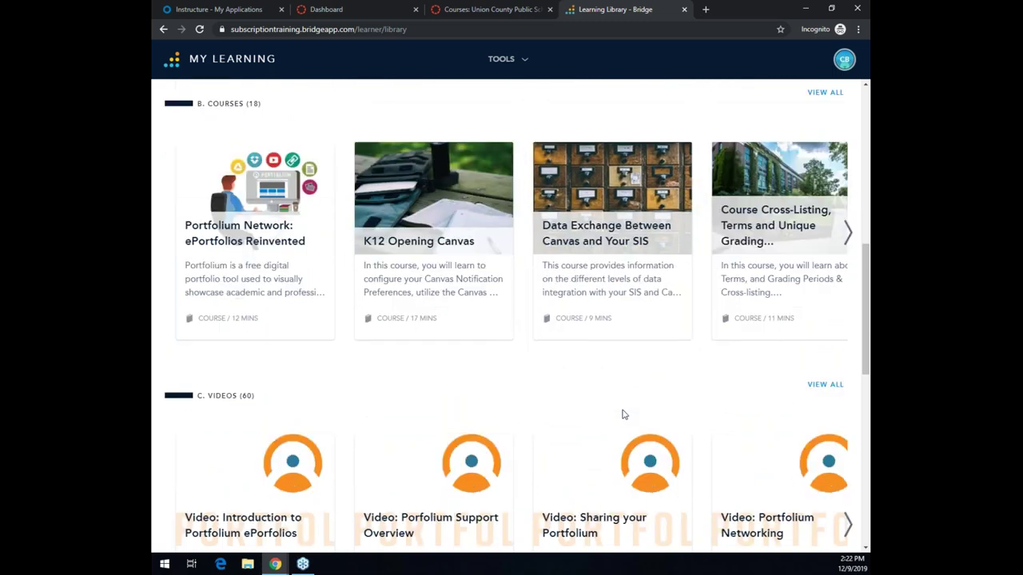
scroll(624, 414, "down", 3)
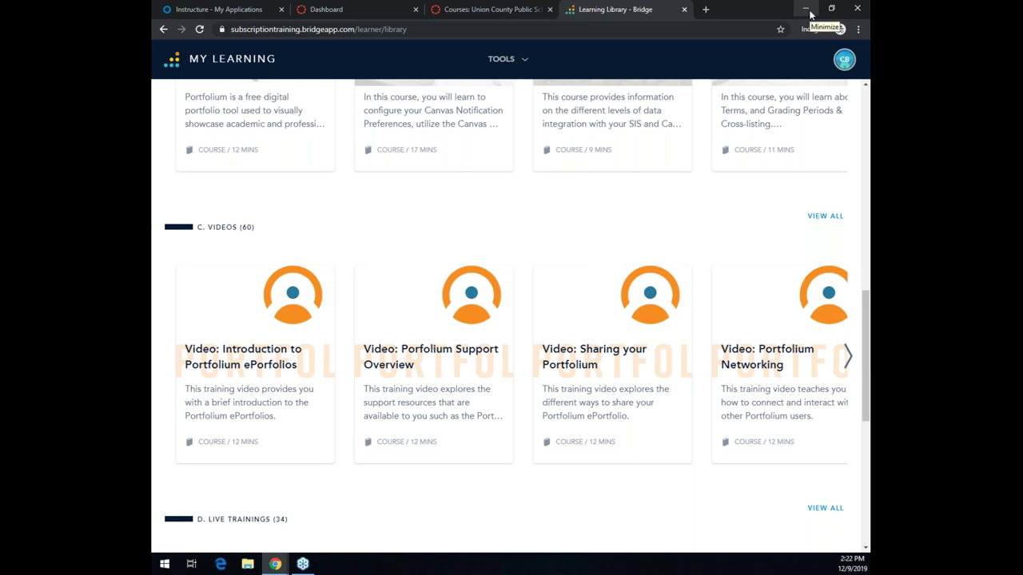
scroll(754, 240, "down", 4)
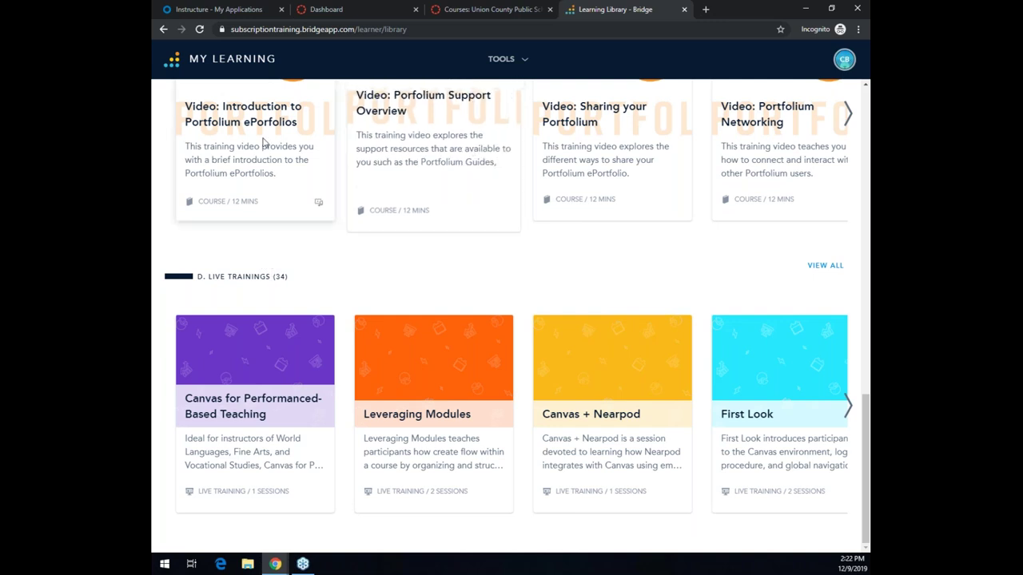
mouse_move(258, 132)
mouse_move(357, 116)
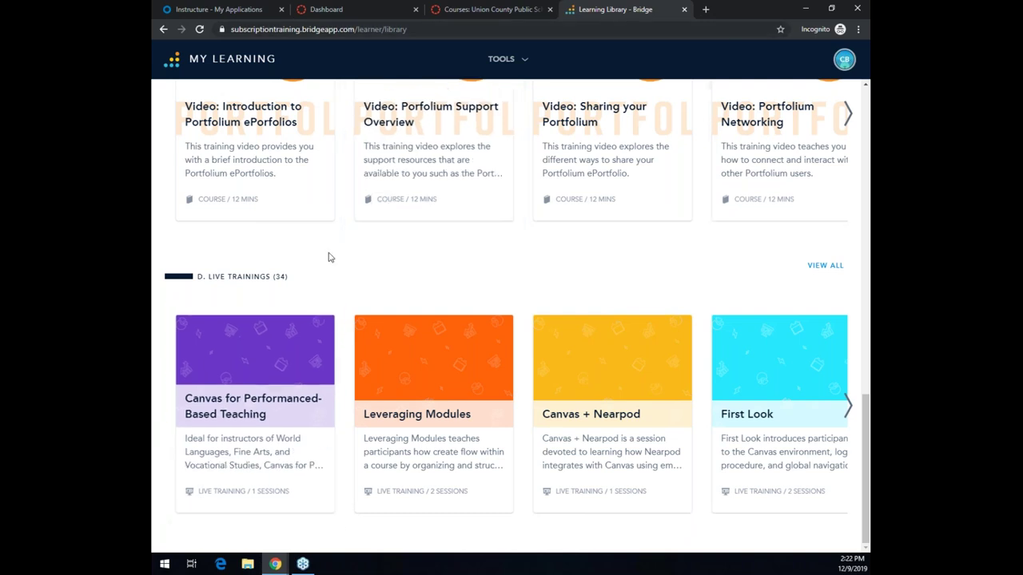
scroll(328, 258, "up", 10)
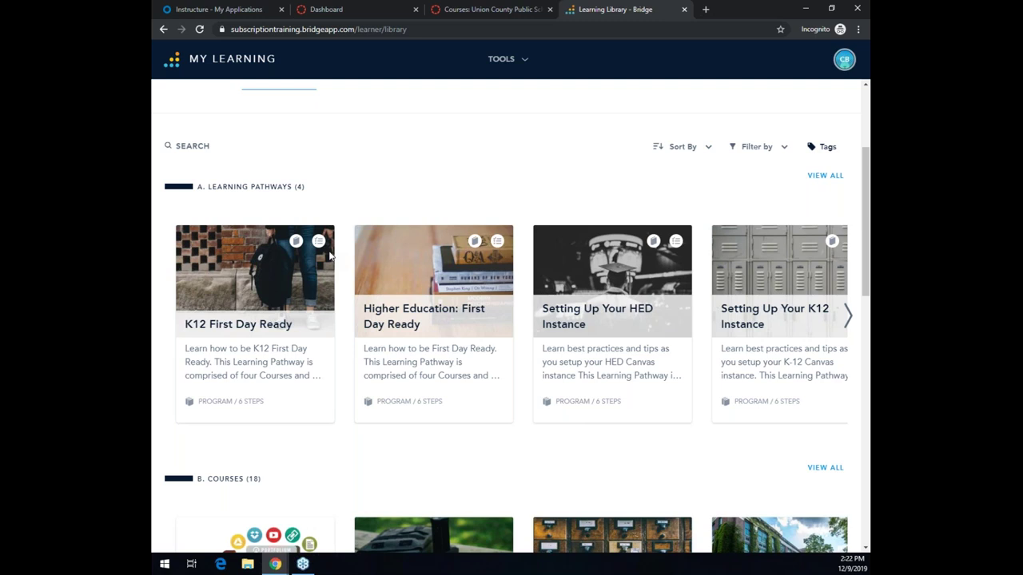
scroll(330, 251, "down", 2)
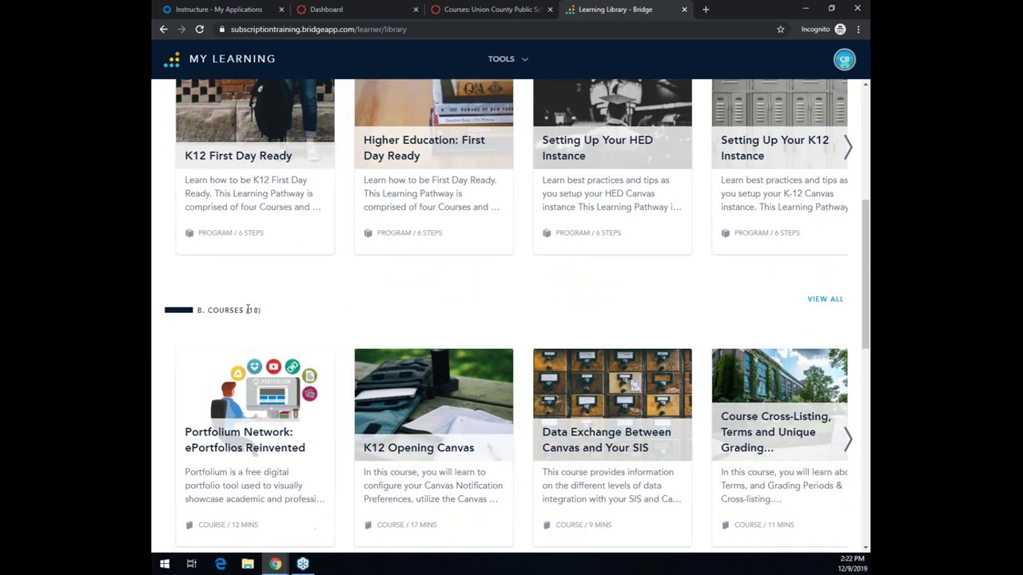
scroll(286, 333, "down", 7)
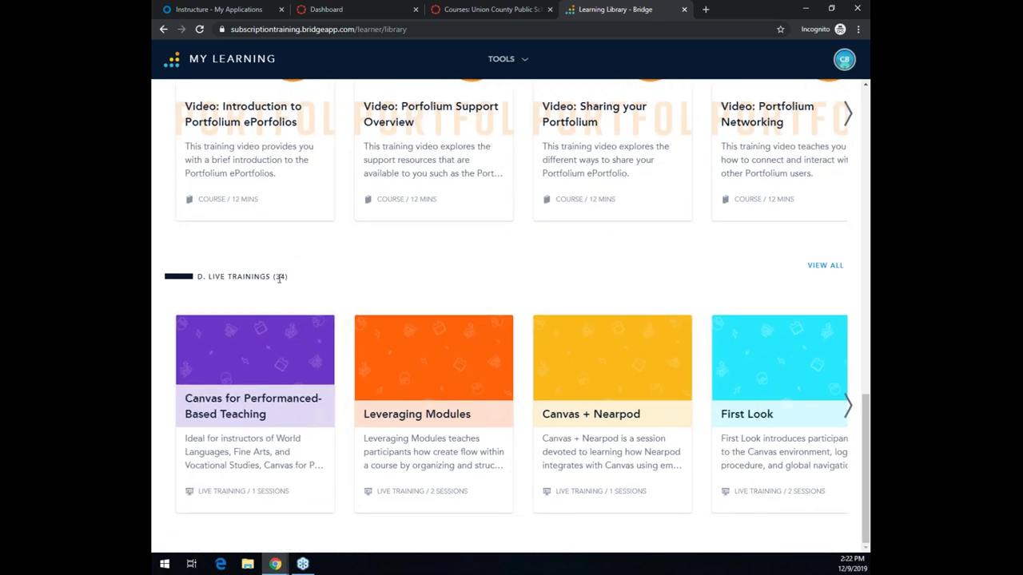
left_click(815, 269)
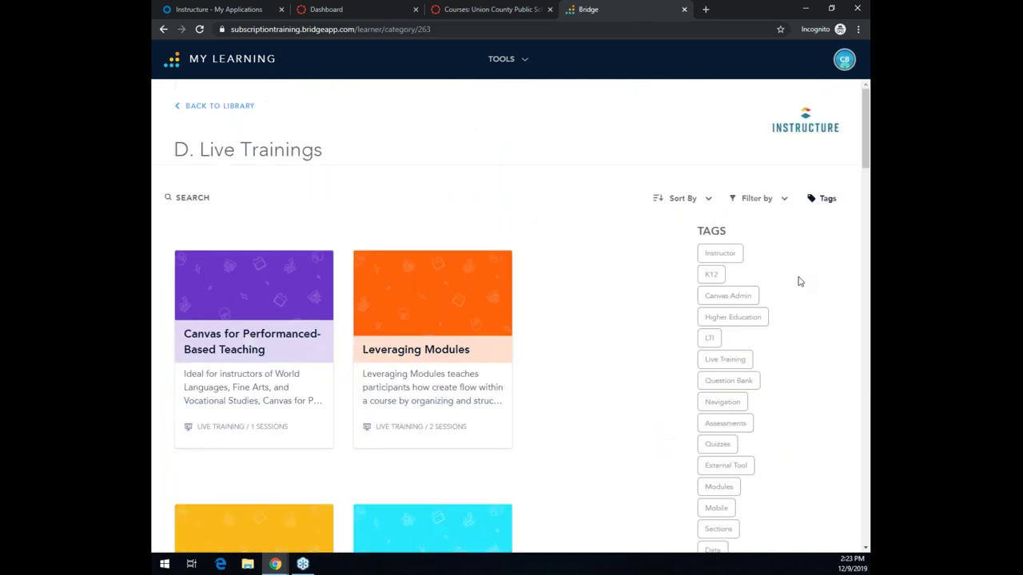
scroll(472, 455, "down", 5)
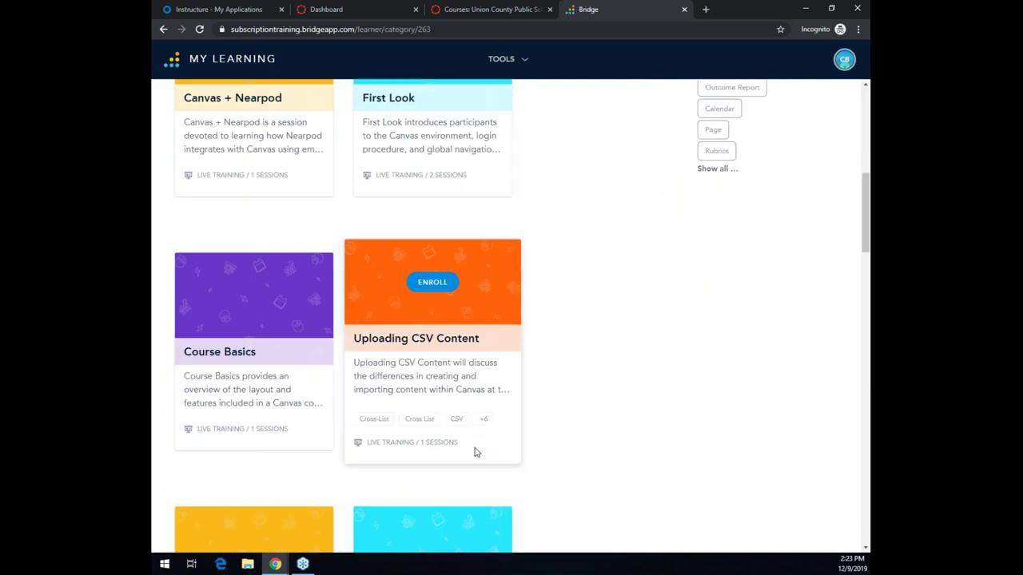
scroll(476, 448, "down", 14)
scroll(479, 450, "down", 11)
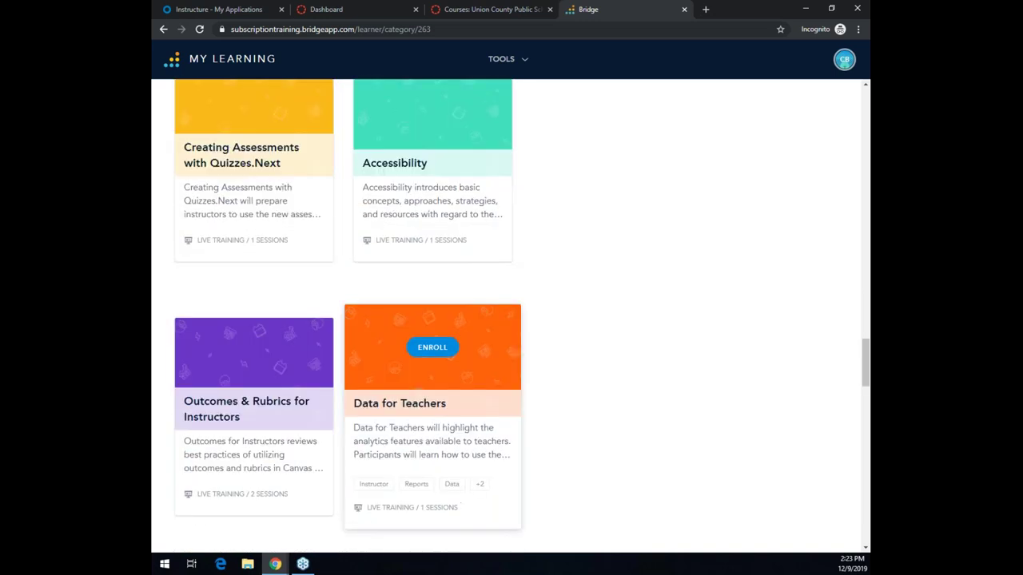
scroll(480, 448, "down", 11)
scroll(479, 448, "down", 7)
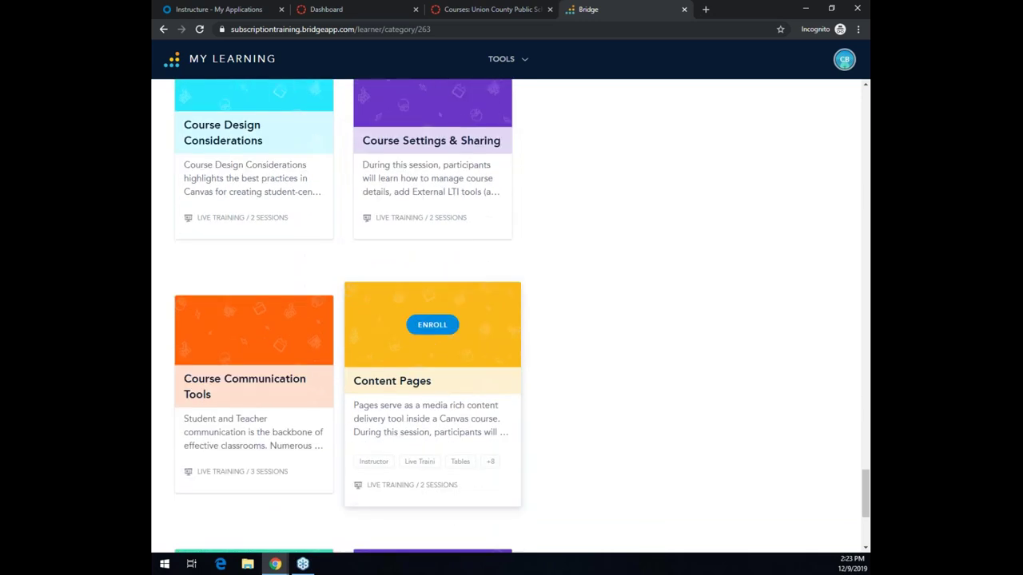
scroll(480, 448, "down", 4)
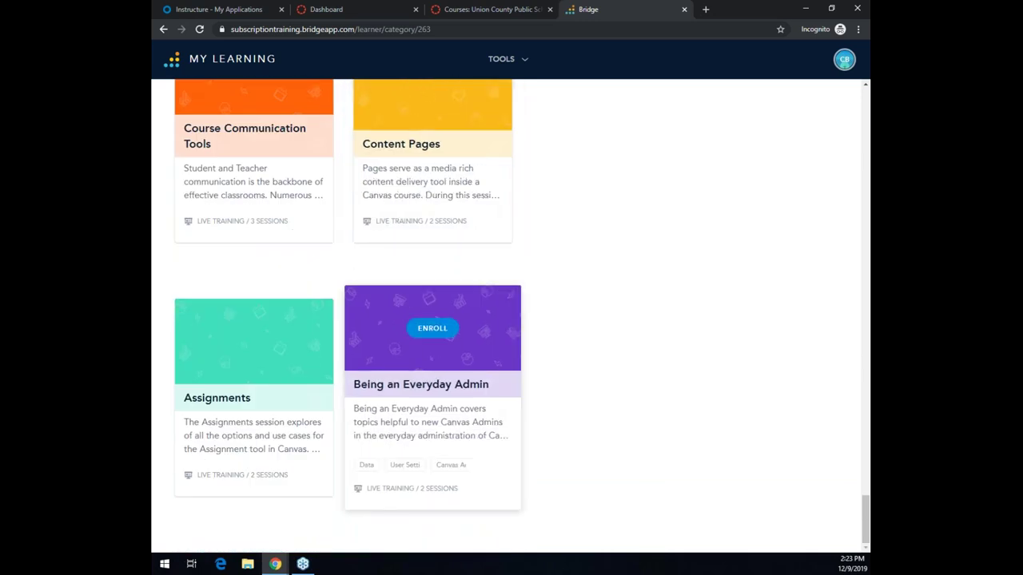
scroll(488, 431, "up", 10)
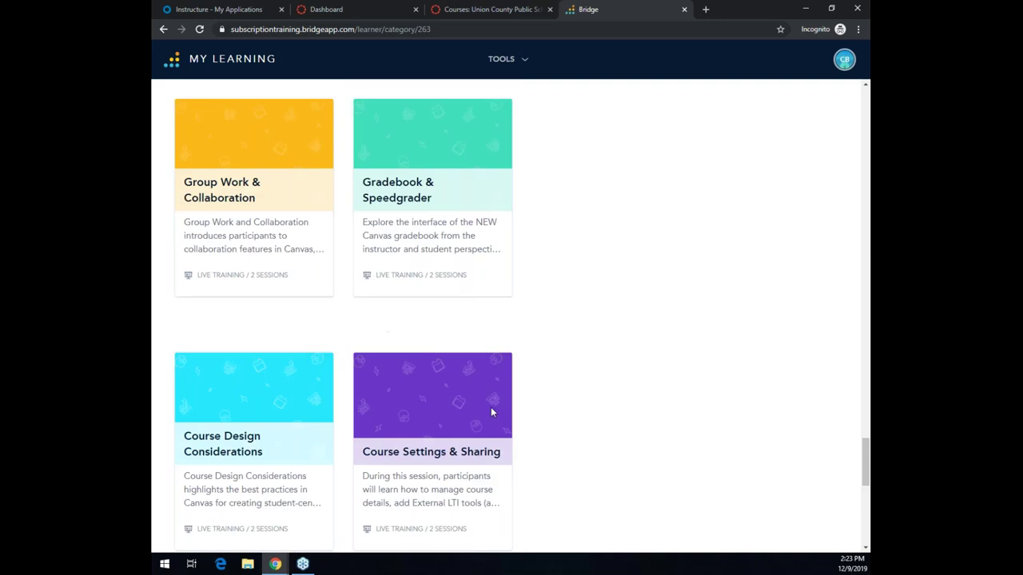
scroll(491, 411, "up", 15)
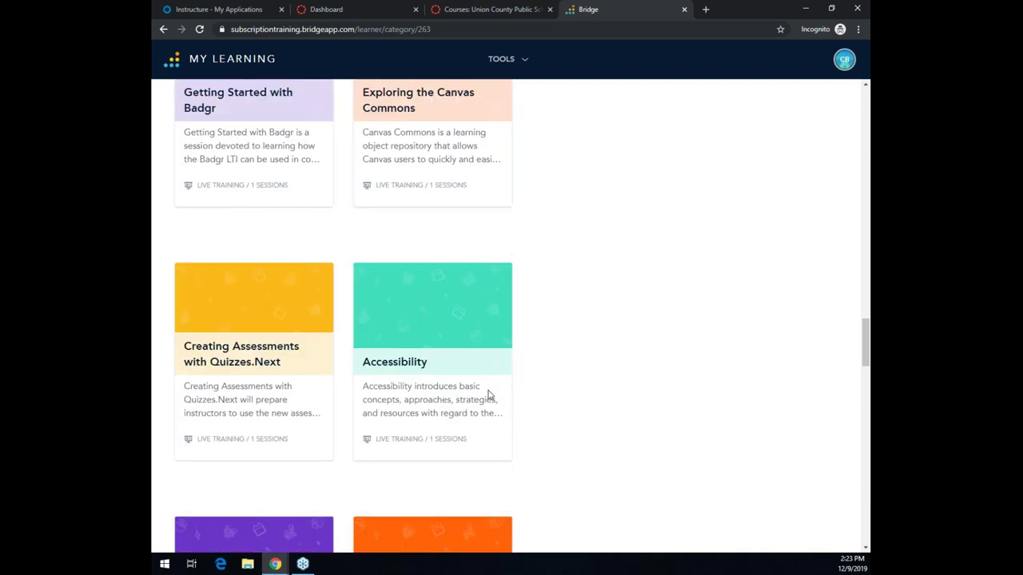
scroll(488, 392, "up", 15)
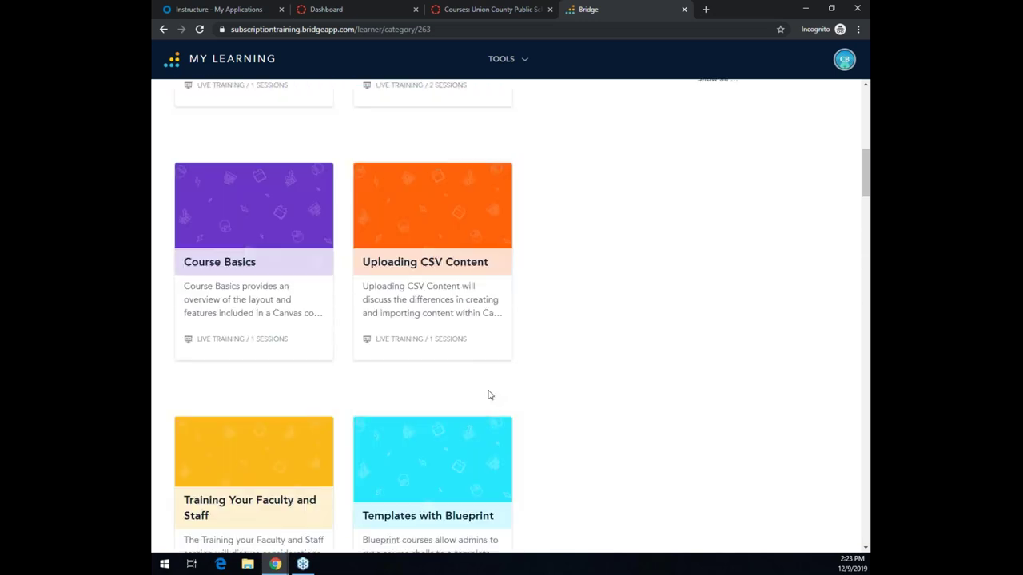
scroll(488, 392, "up", 4)
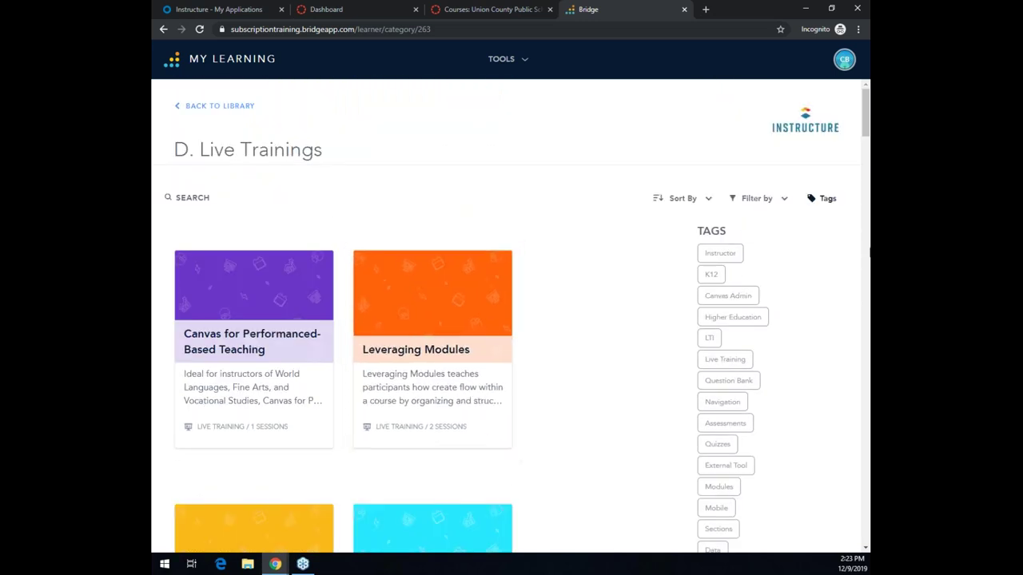
Search the web for canvasnet in a new tab and open Canvas Network.
left_click(702, 10)
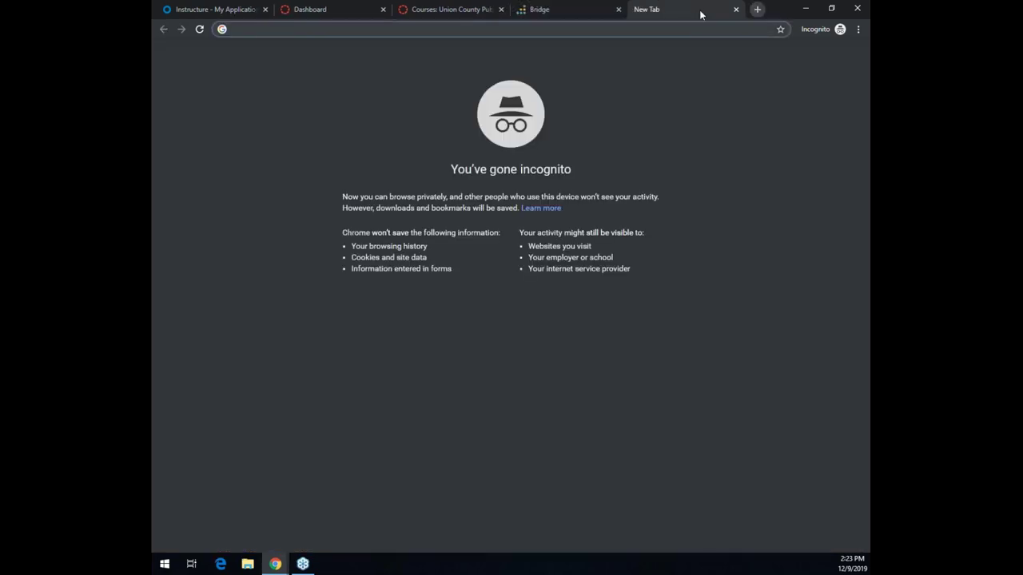
type("canvasnet")
key("Return")
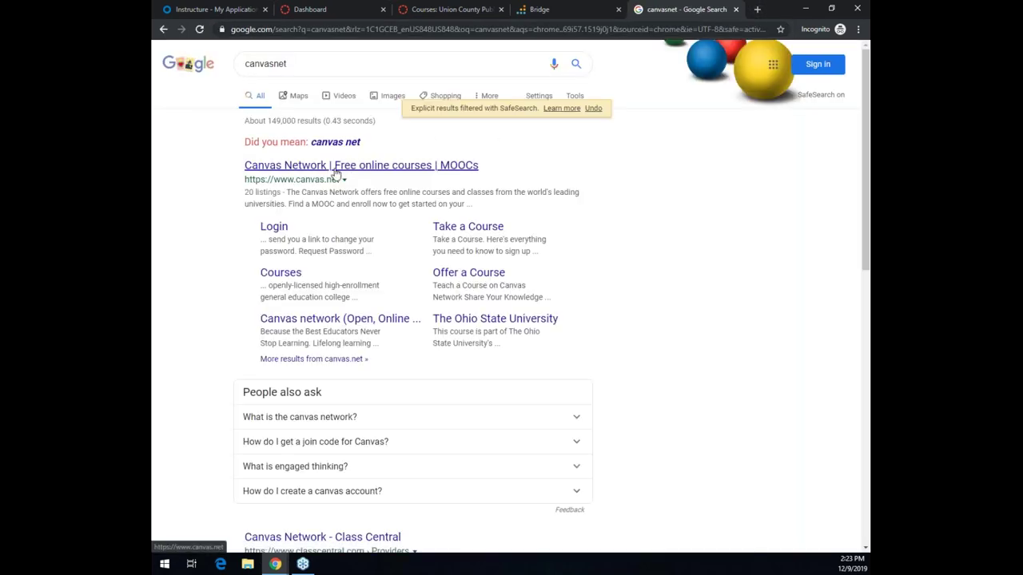
left_click(332, 168)
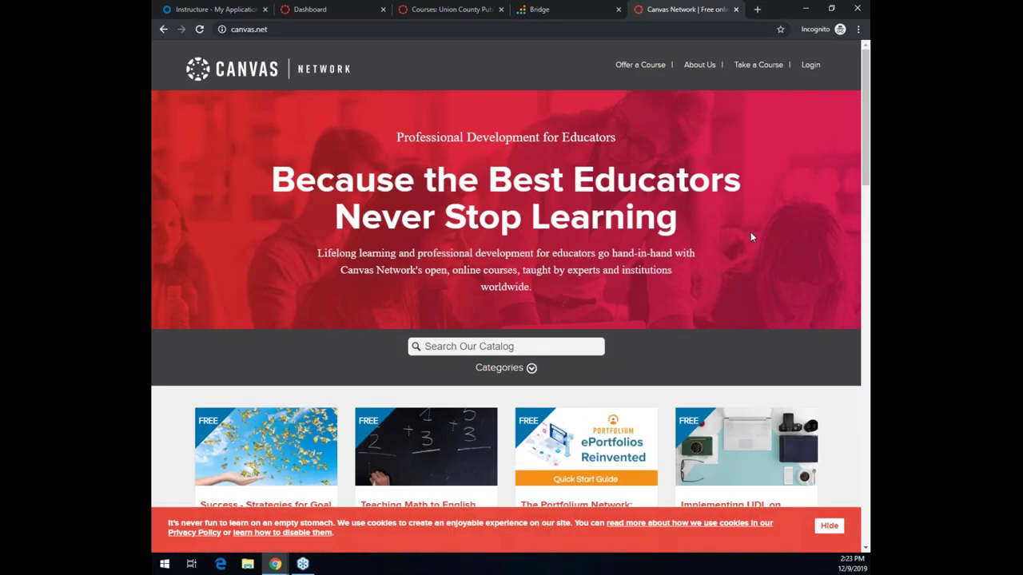
Browse the Professional Development for Educators free course cards.
scroll(758, 244, "down", 2)
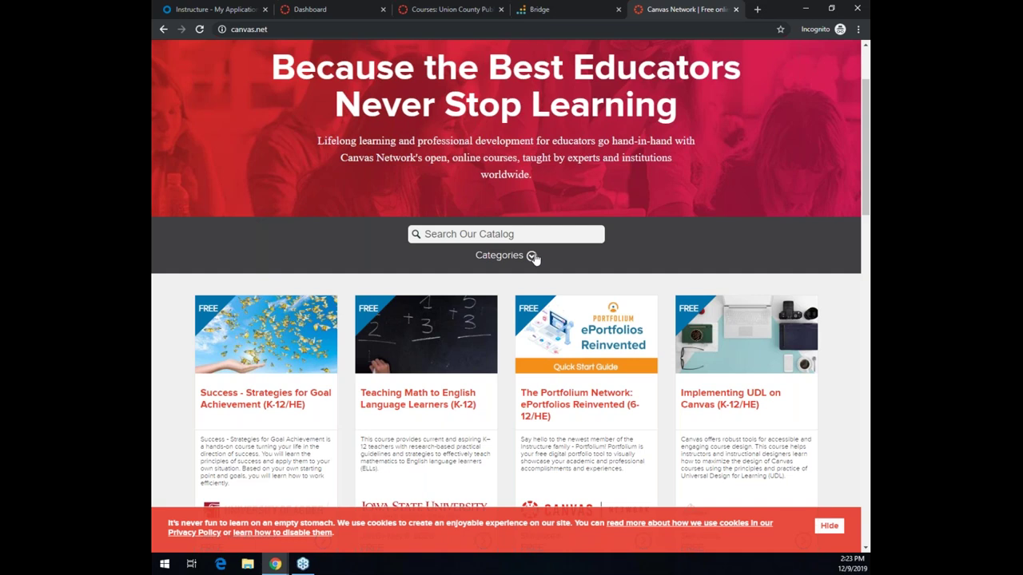
scroll(605, 254, "down", 3)
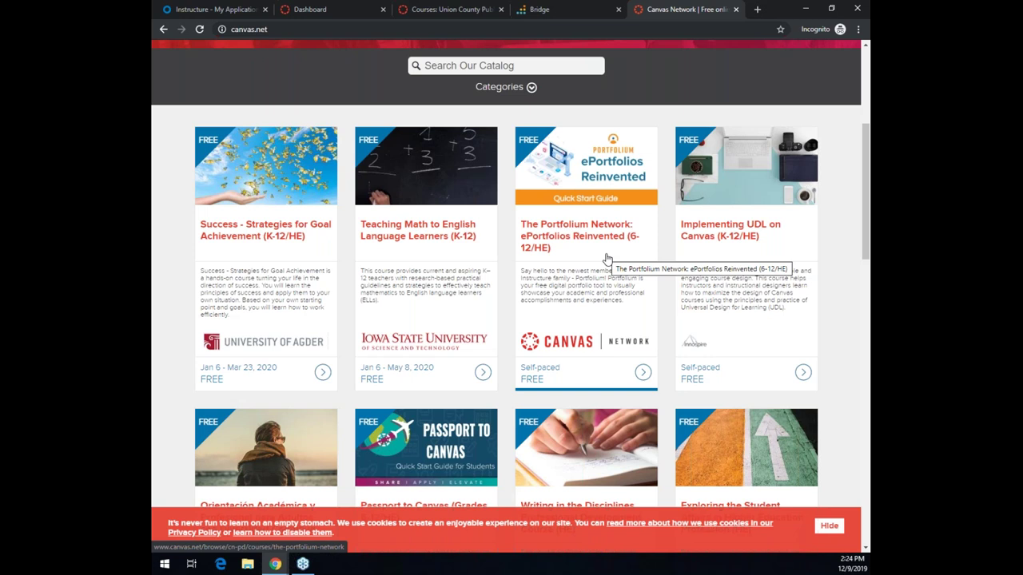
scroll(608, 259, "down", 4)
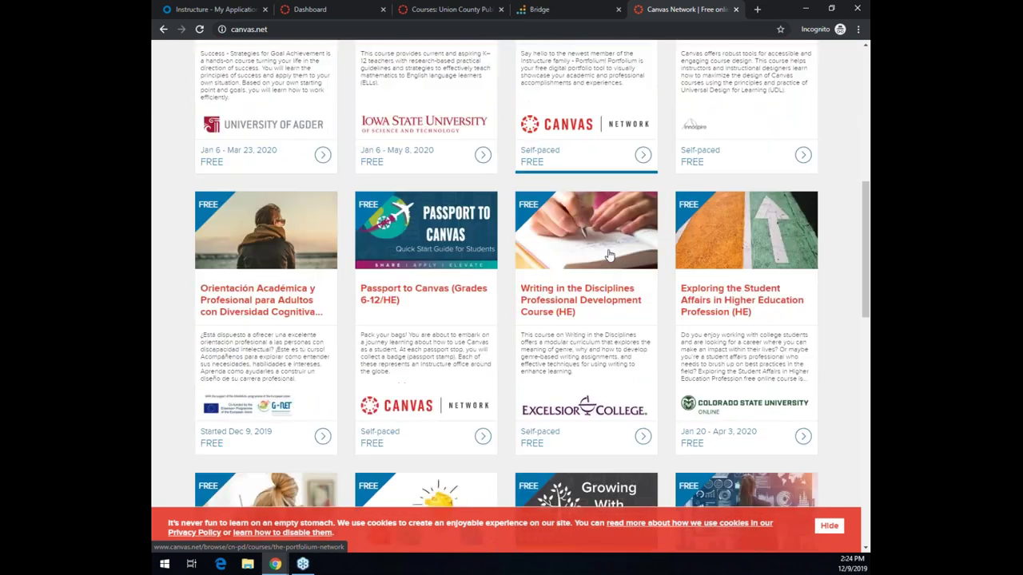
scroll(611, 253, "down", 2)
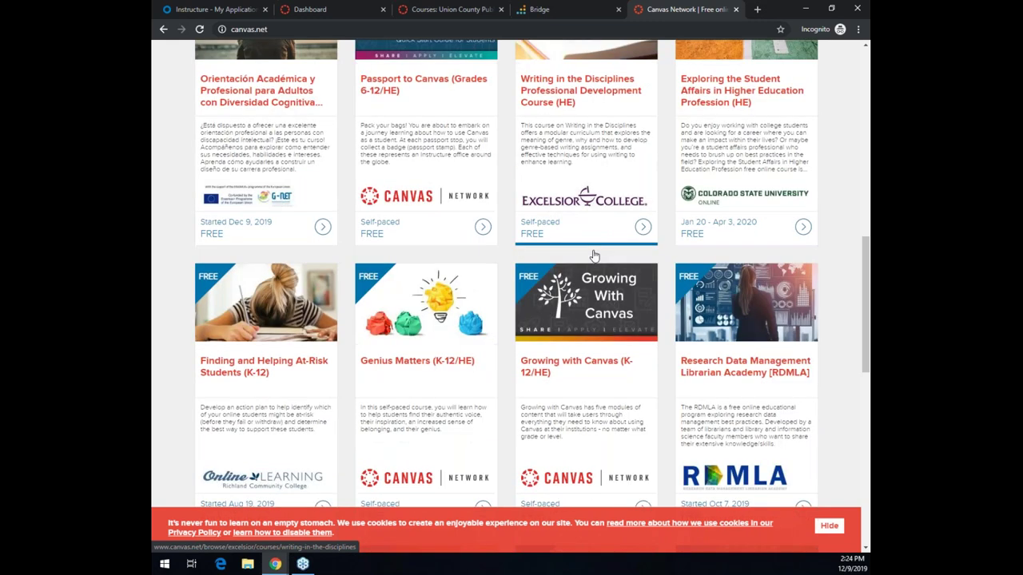
scroll(384, 200, "up", 10)
scroll(480, 237, "down", 5)
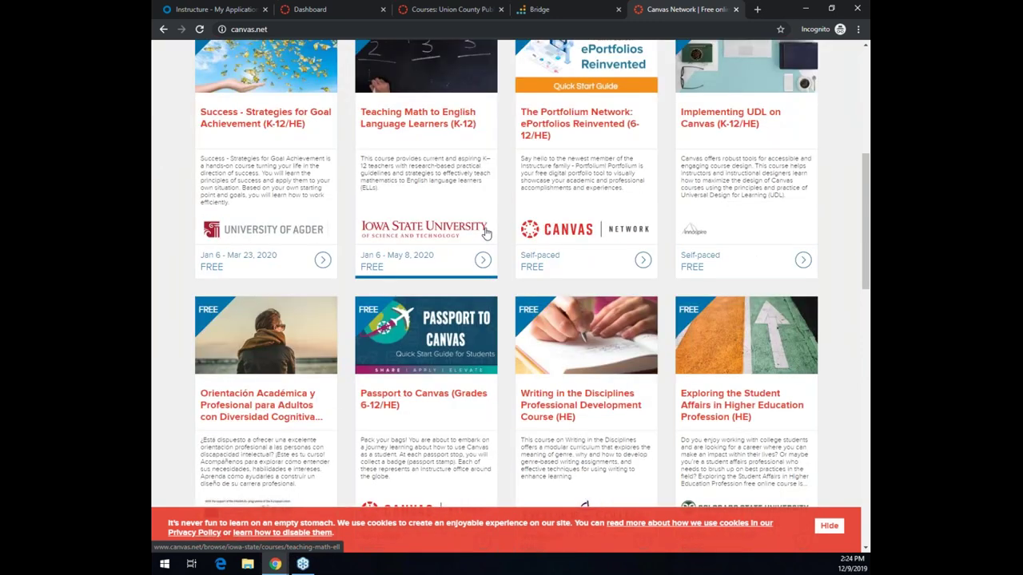
scroll(482, 242, "up", 5)
Filter the Canvas Network catalog to the Education Reform category.
left_click(532, 312)
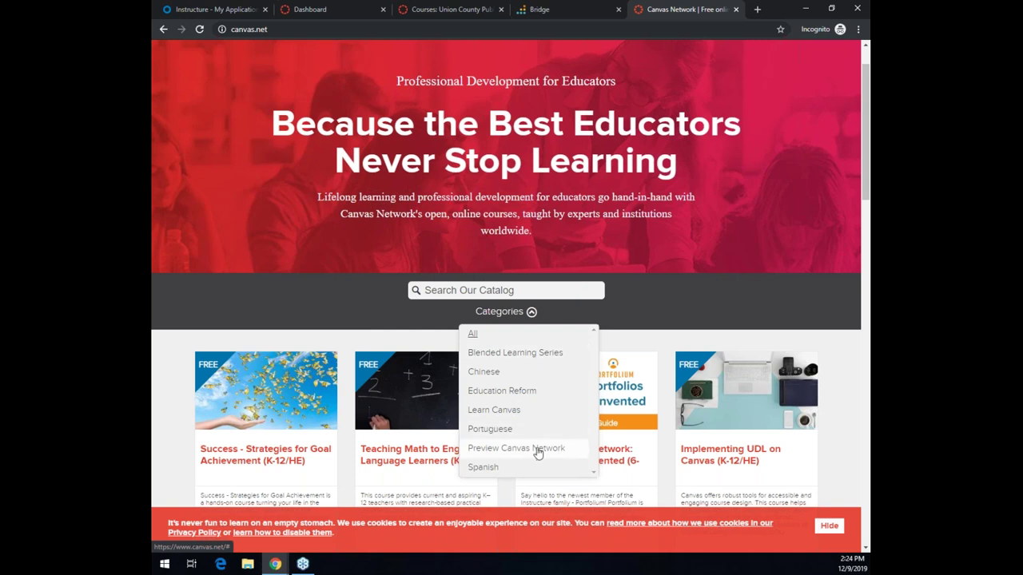
scroll(538, 453, "down", 1)
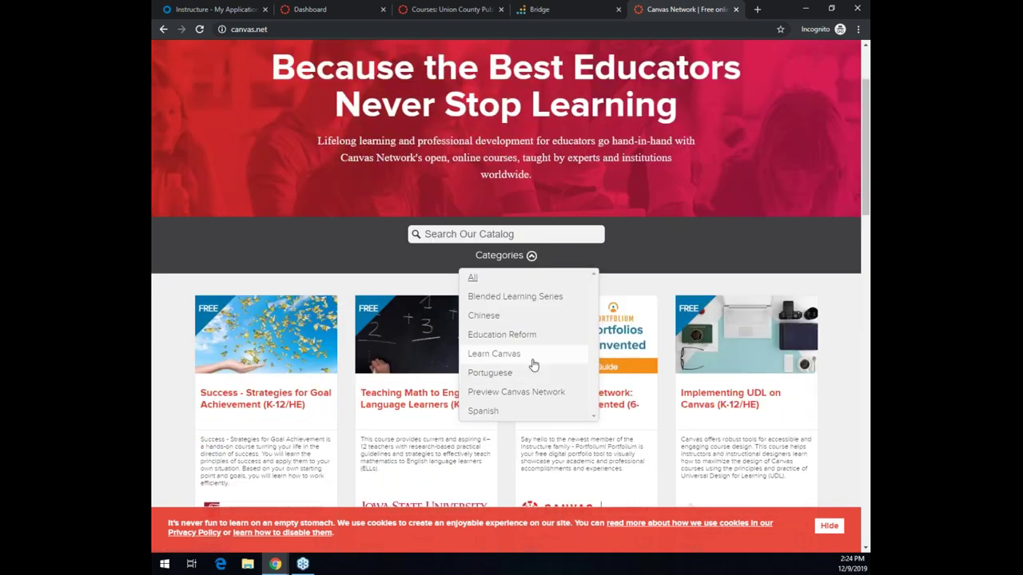
left_click(534, 336)
scroll(537, 364, "down", 2)
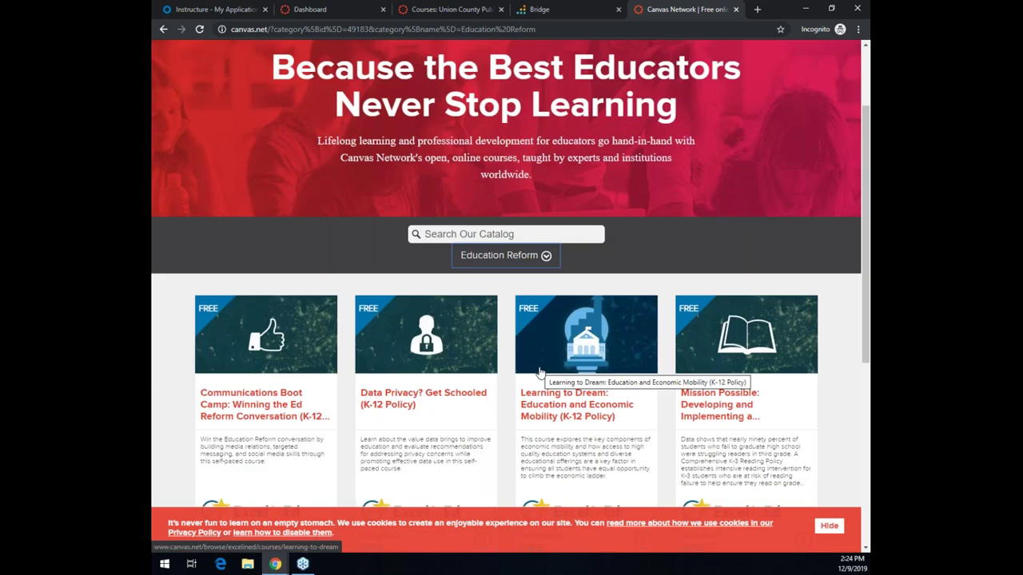
Switch the category to Learn Canvas, review results, then return to Bridge Live Trainings.
left_click(548, 255)
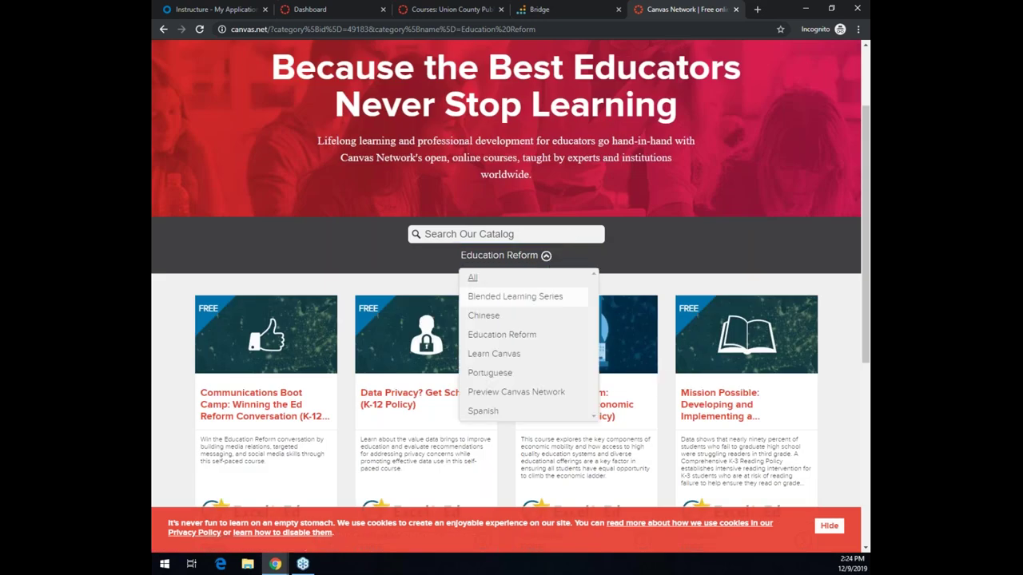
left_click(532, 355)
scroll(649, 400, "down", 4)
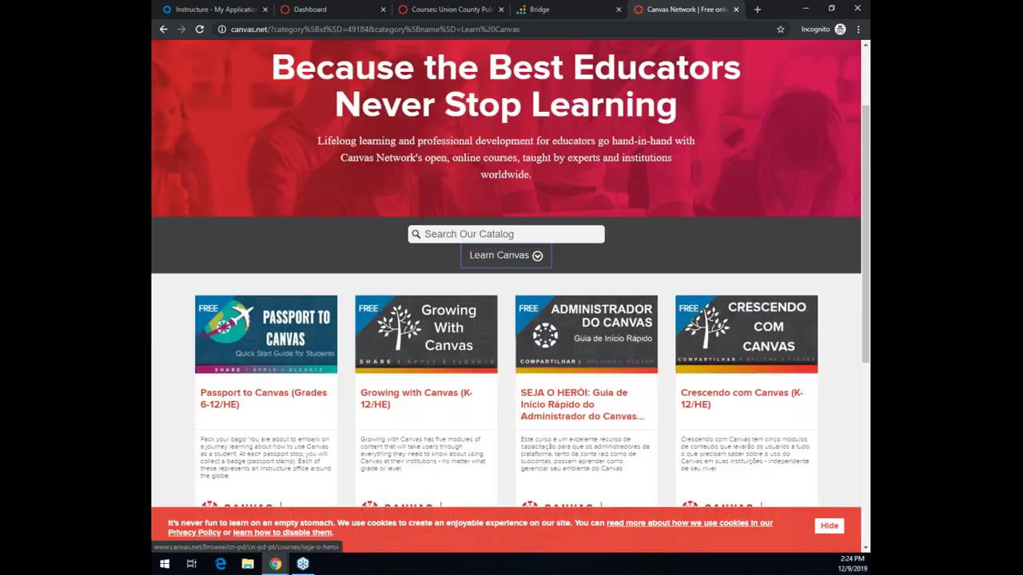
scroll(641, 385, "down", 3)
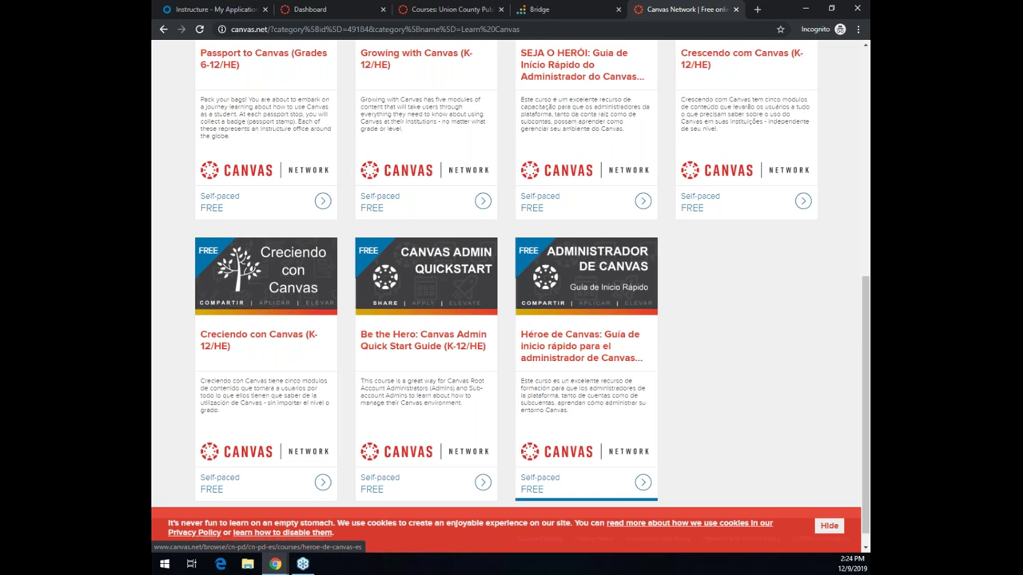
scroll(641, 385, "up", 3)
scroll(641, 385, "up", 1)
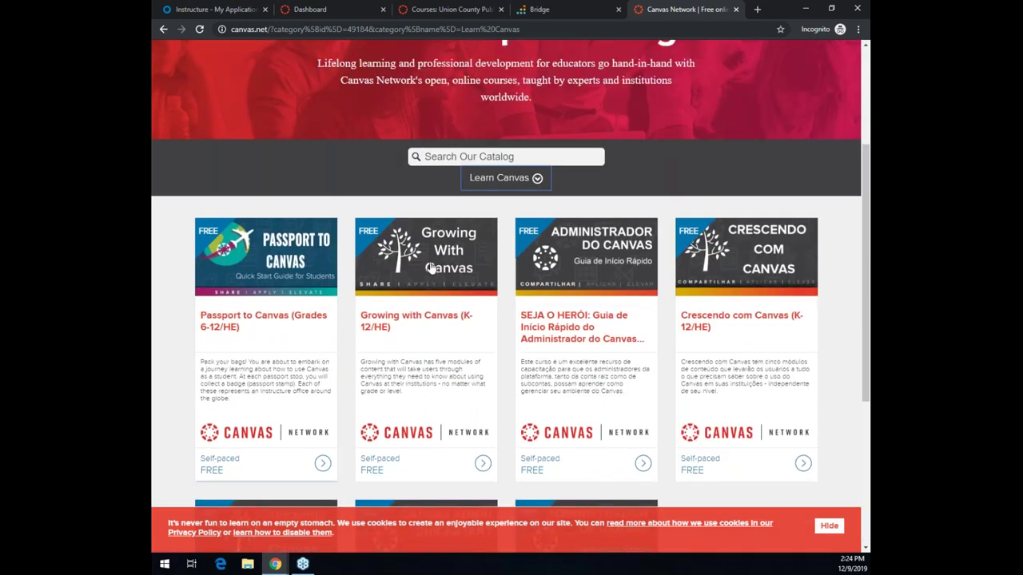
scroll(488, 387, "down", 4)
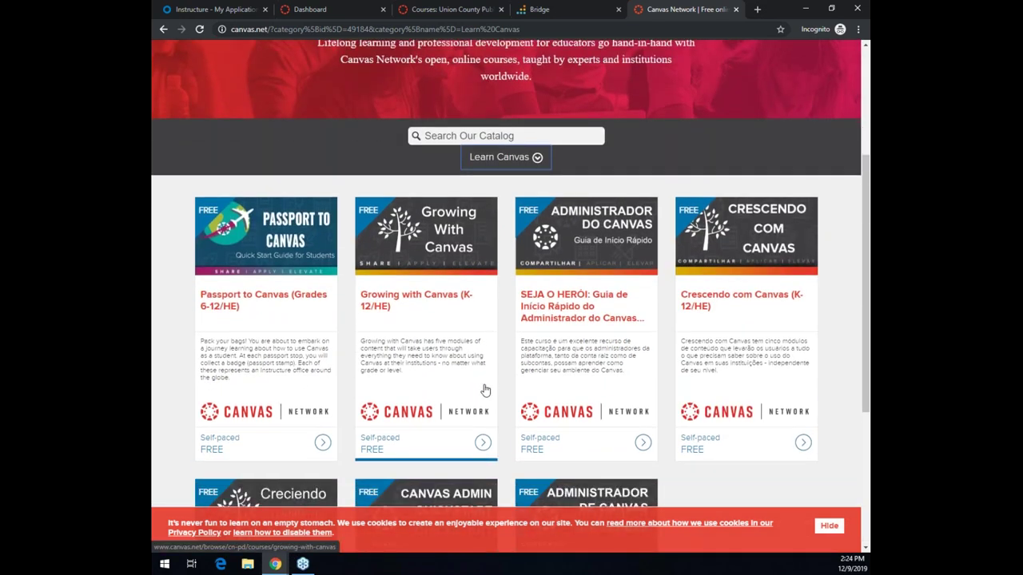
scroll(491, 365, "up", 6)
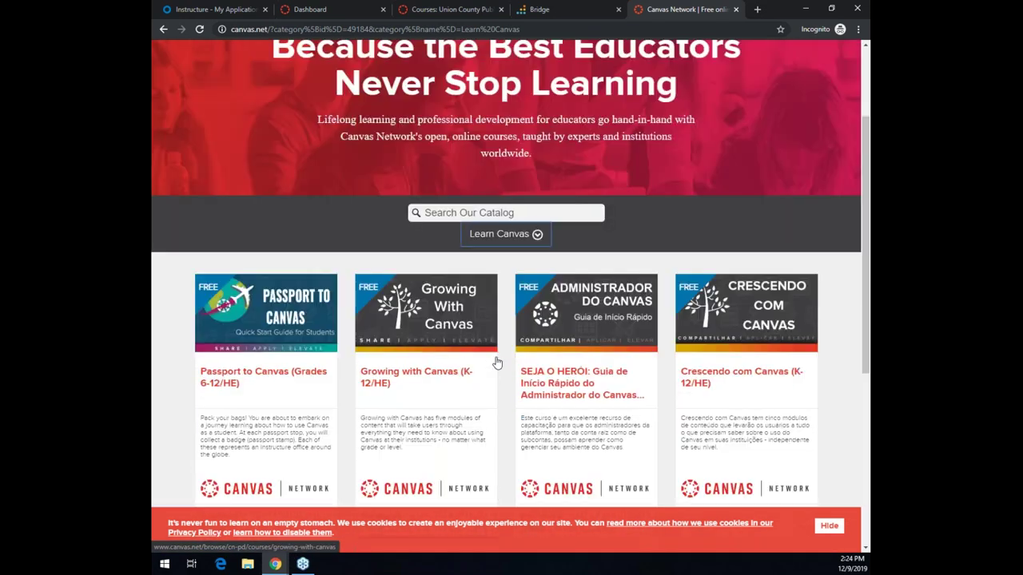
left_click(569, 11)
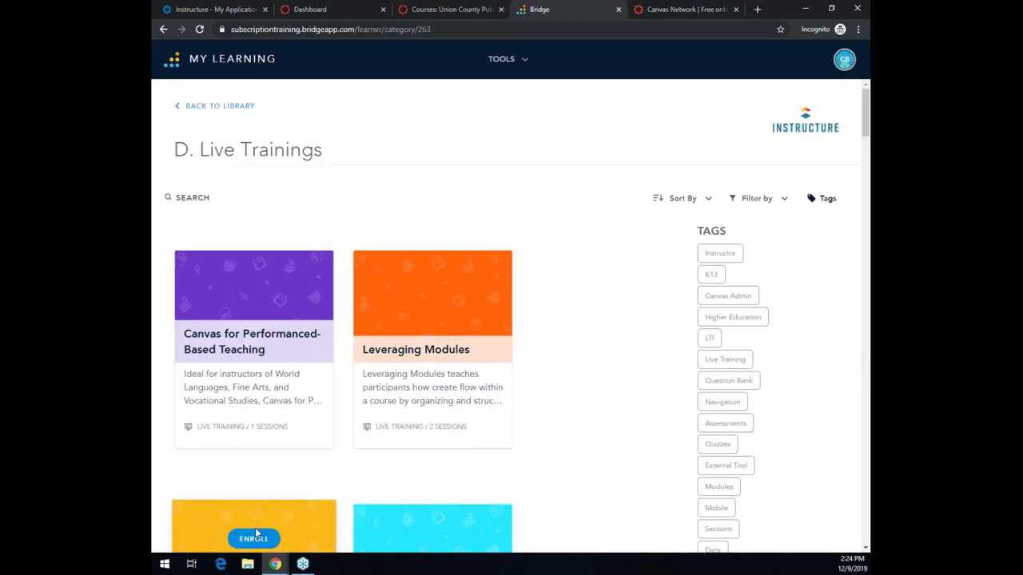
Bring the Training Services window forward and show the HBMU Product Updates slide.
mouse_move(275, 564)
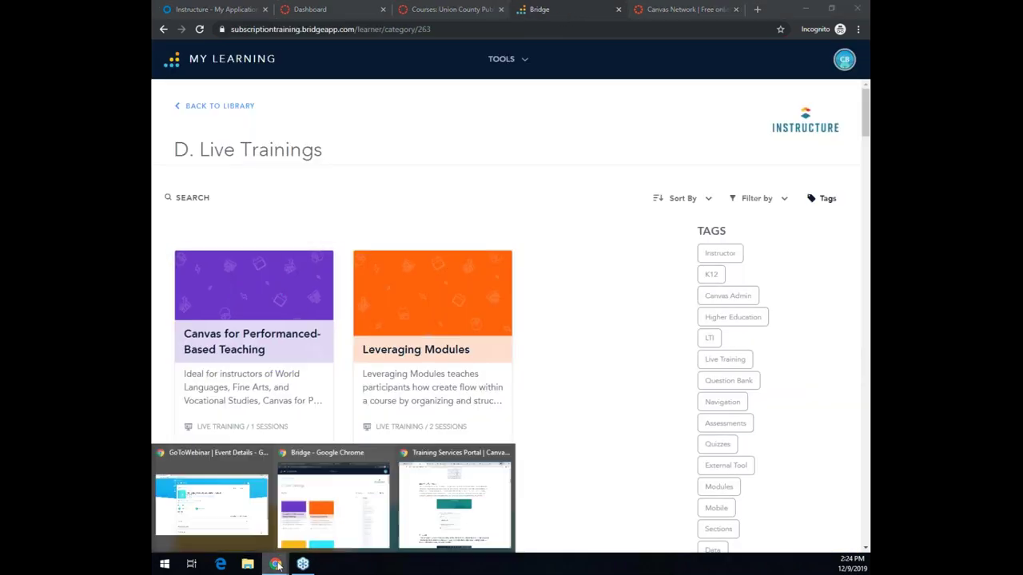
left_click(341, 508)
mouse_move(275, 565)
mouse_move(460, 483)
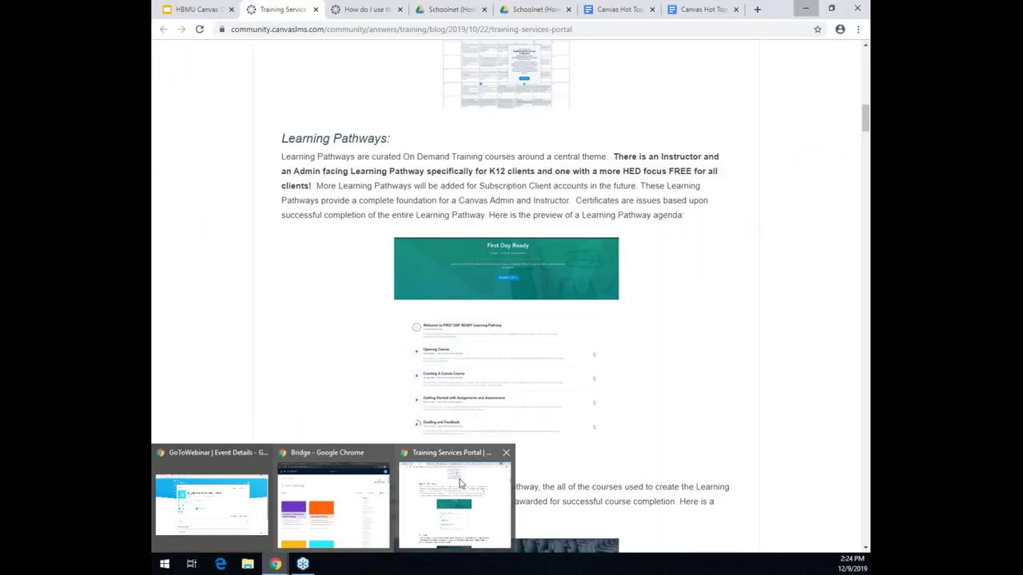
left_click(459, 482)
left_click(194, 10)
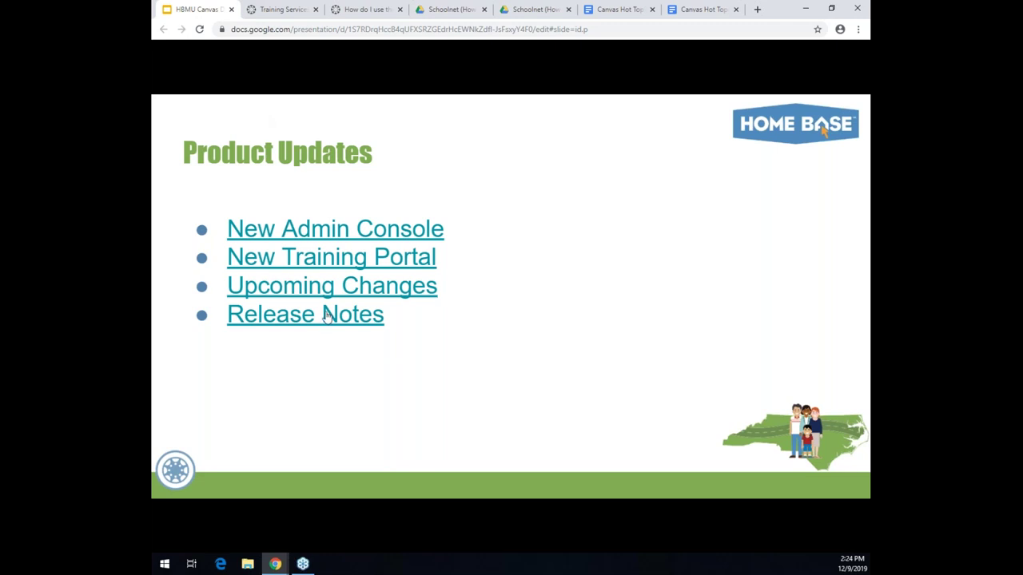
Open the Upcoming Canvas Changes link and read through the page.
left_click(424, 288)
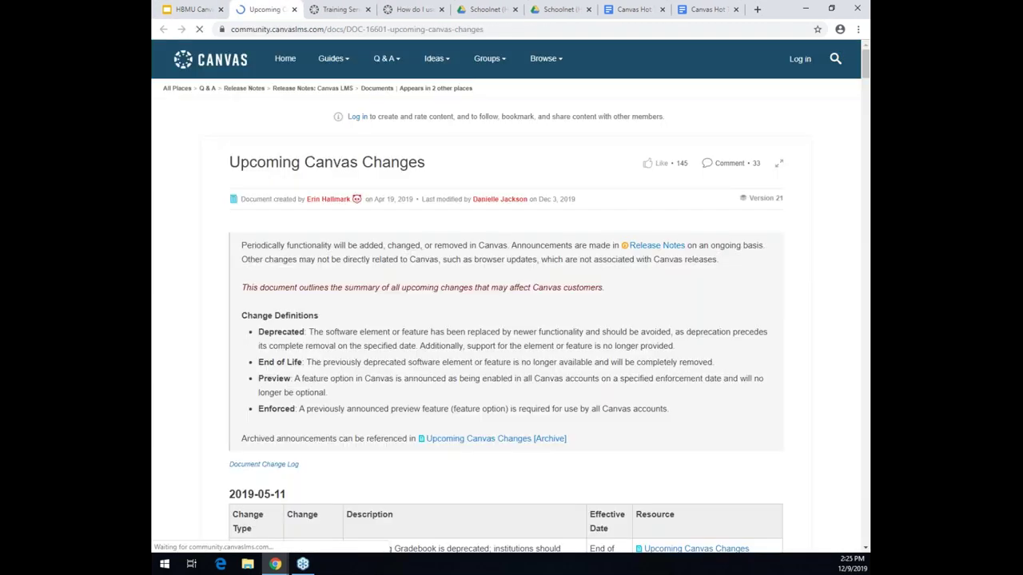
scroll(521, 361, "down", 3)
scroll(526, 361, "down", 3)
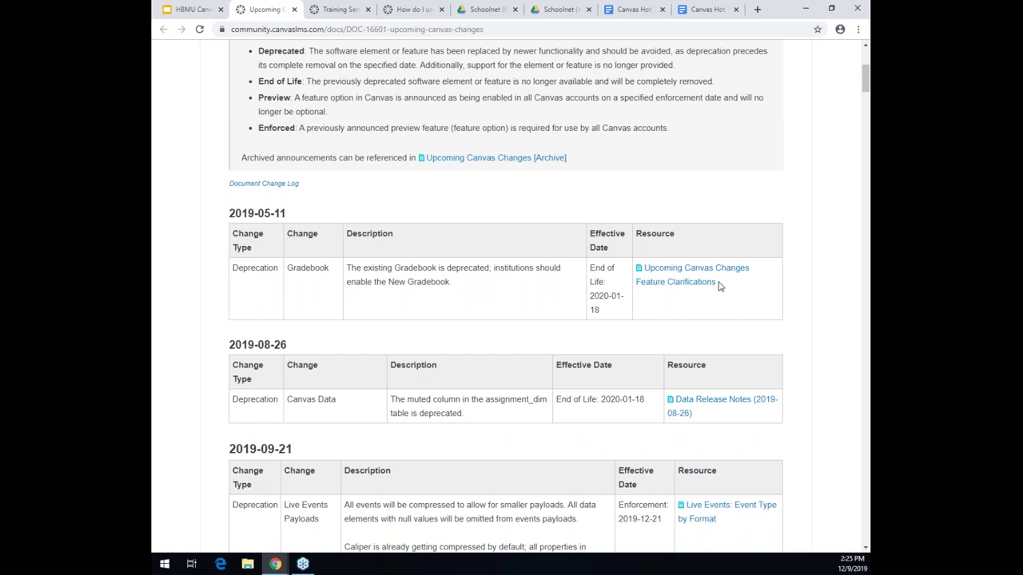
scroll(629, 314, "down", 2)
scroll(629, 314, "down", 2)
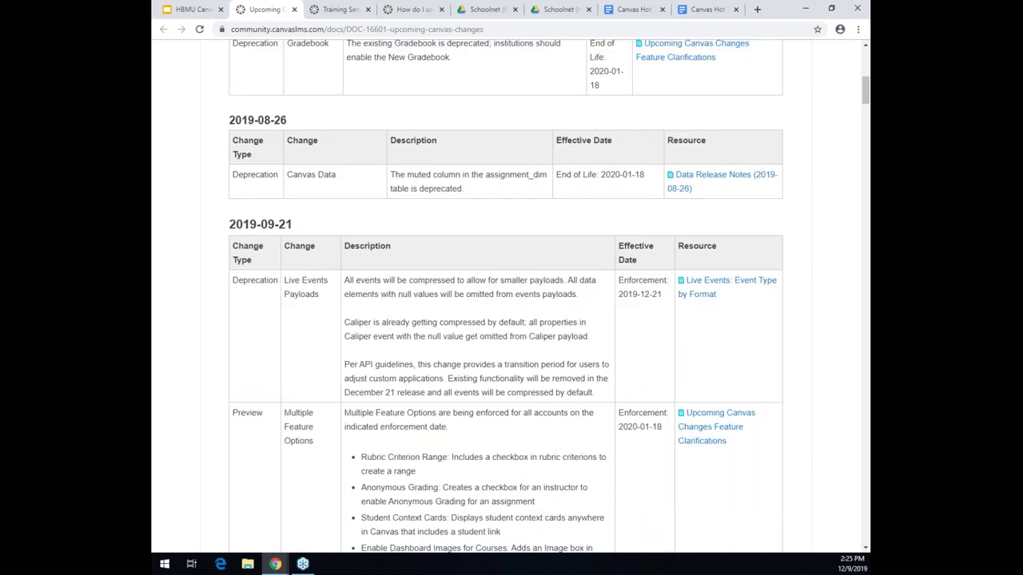
scroll(634, 292, "up", 3)
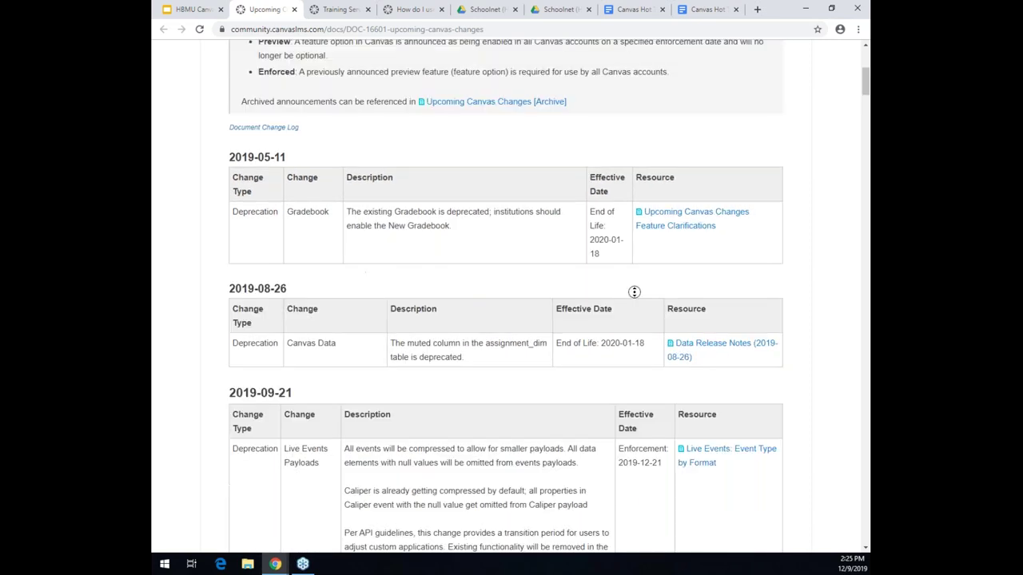
scroll(634, 292, "up", 6)
scroll(365, 316, "down", 9)
scroll(367, 317, "up", 7)
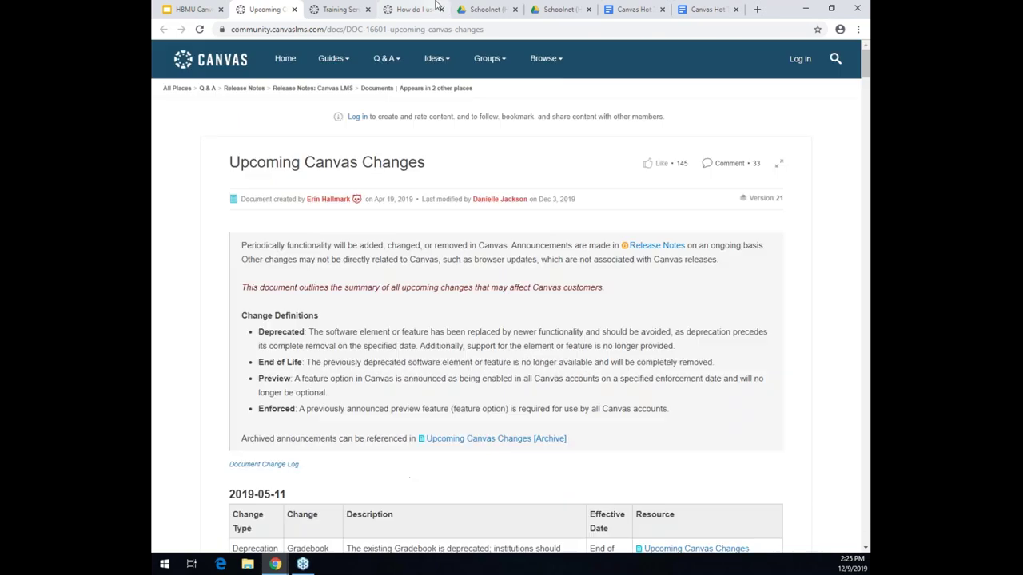
scroll(472, 331, "down", 3)
scroll(866, 58, "up", 3)
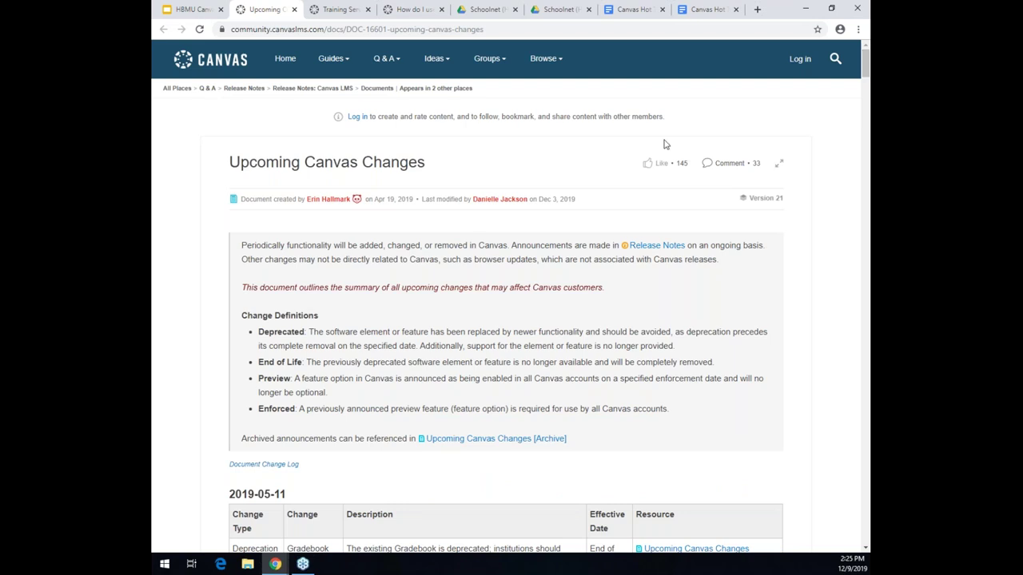
Attempt the Canvas Community login, then close the failed SSO tab.
left_click_drag(866, 70, 863, 150)
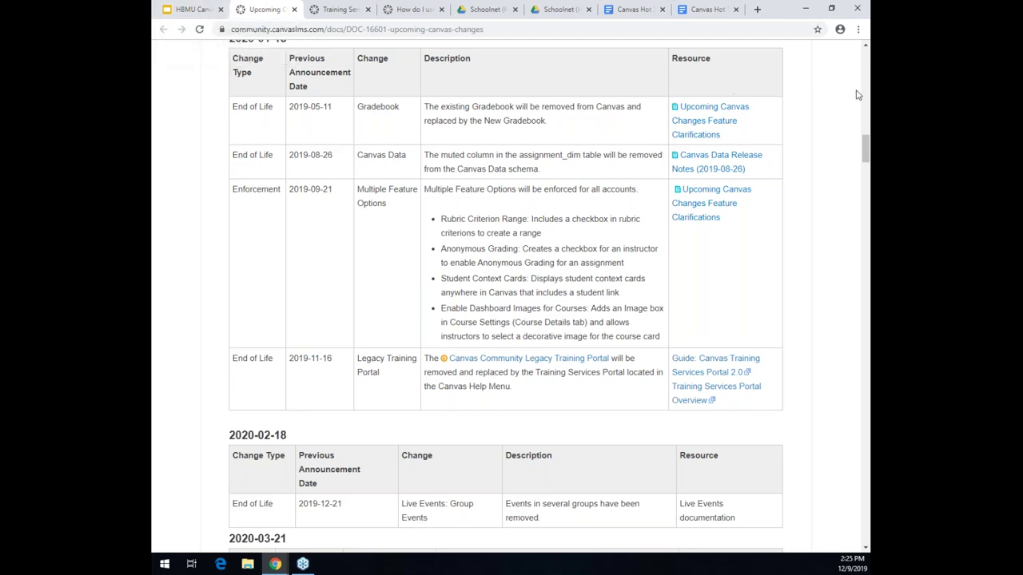
left_click_drag(864, 147, 854, 80)
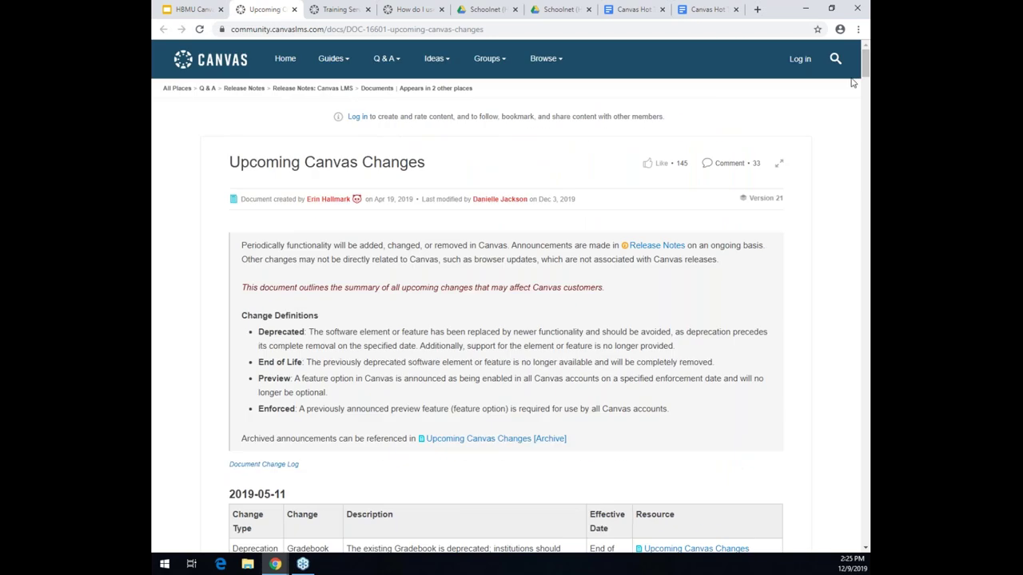
left_click(801, 62)
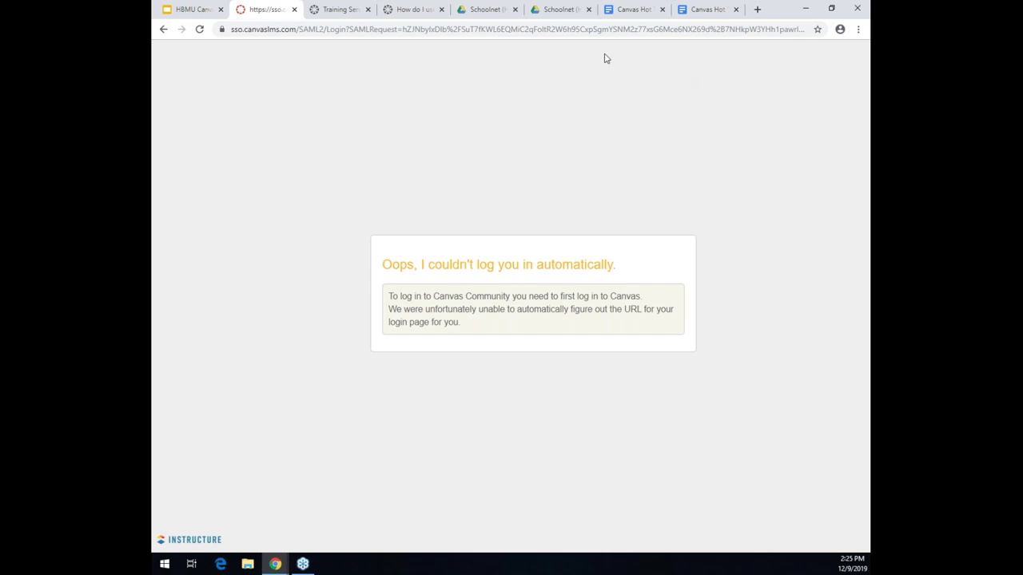
left_click(293, 10)
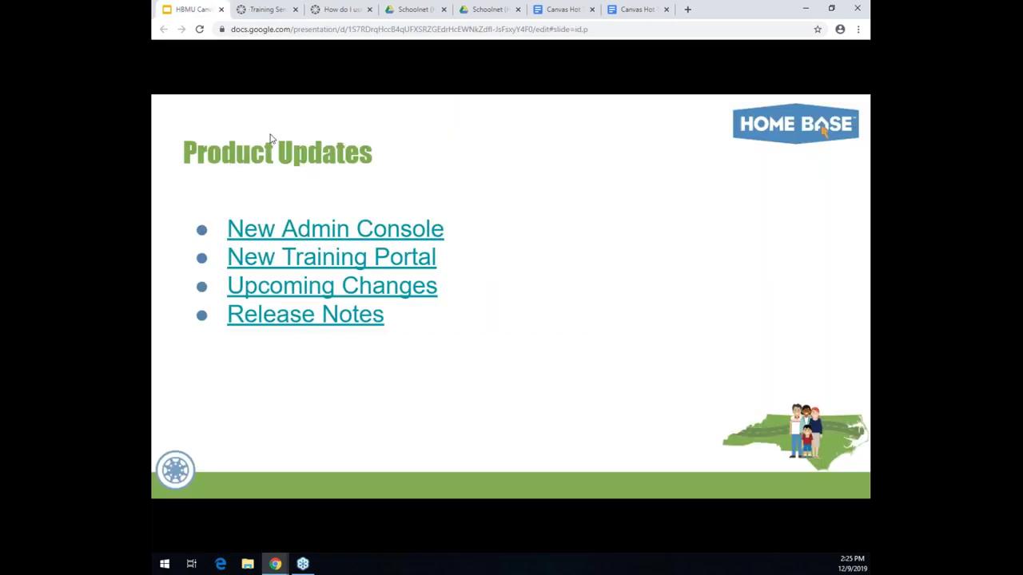
Open Release Notes from the slide and the Mobile release notes in a new tab.
left_click(357, 320)
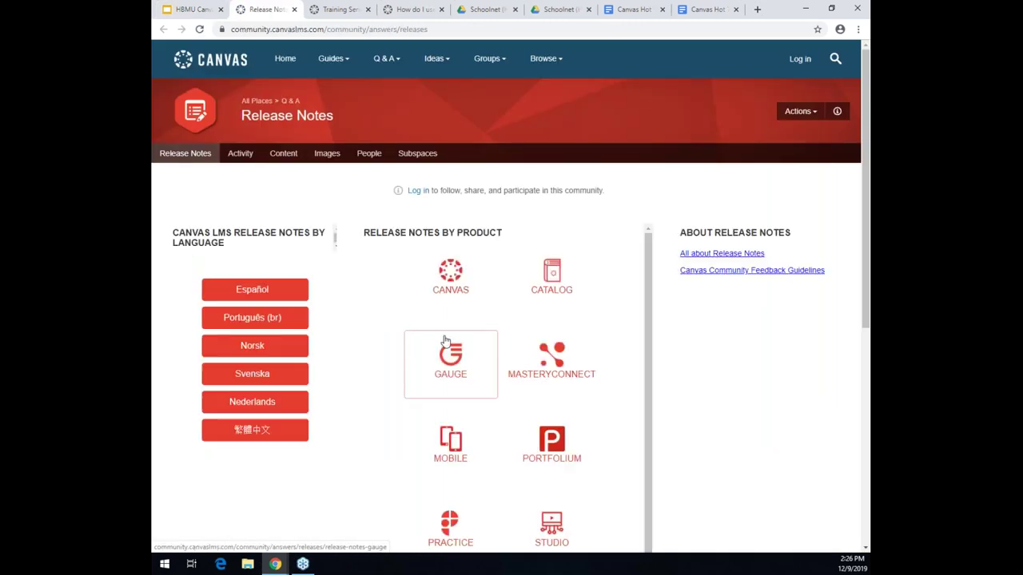
right_click(450, 438)
left_click(475, 274)
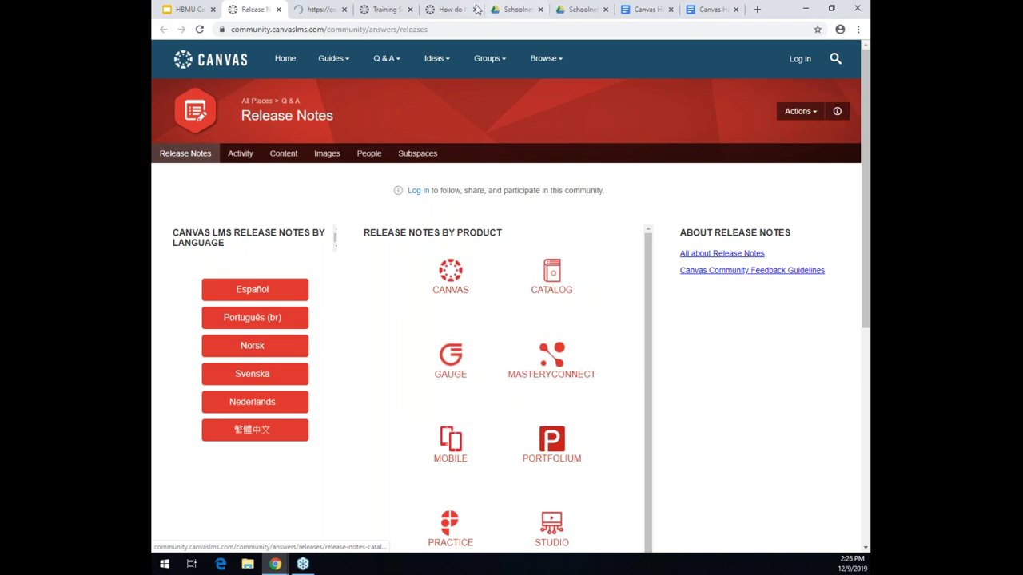
left_click(326, 8)
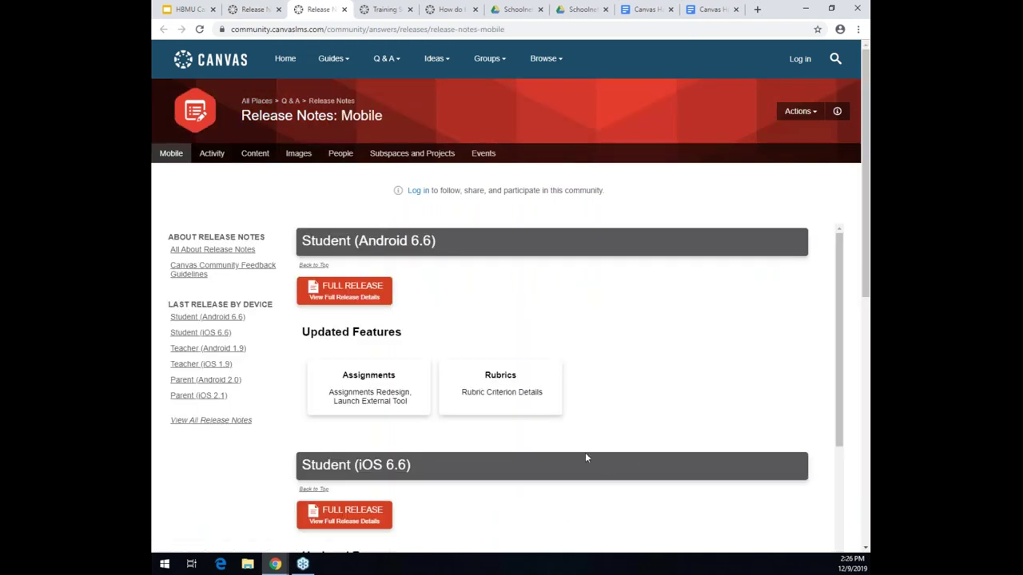
Review the Mobile notes, then open Canvas LMS release notes from the Release Notes hub.
scroll(587, 458, "down", 1)
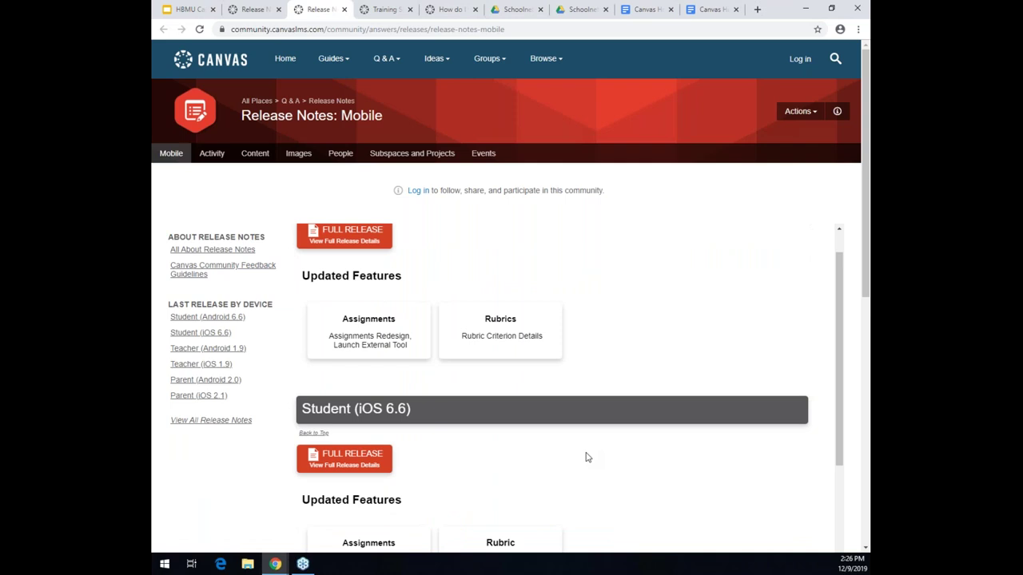
scroll(587, 457, "down", 5)
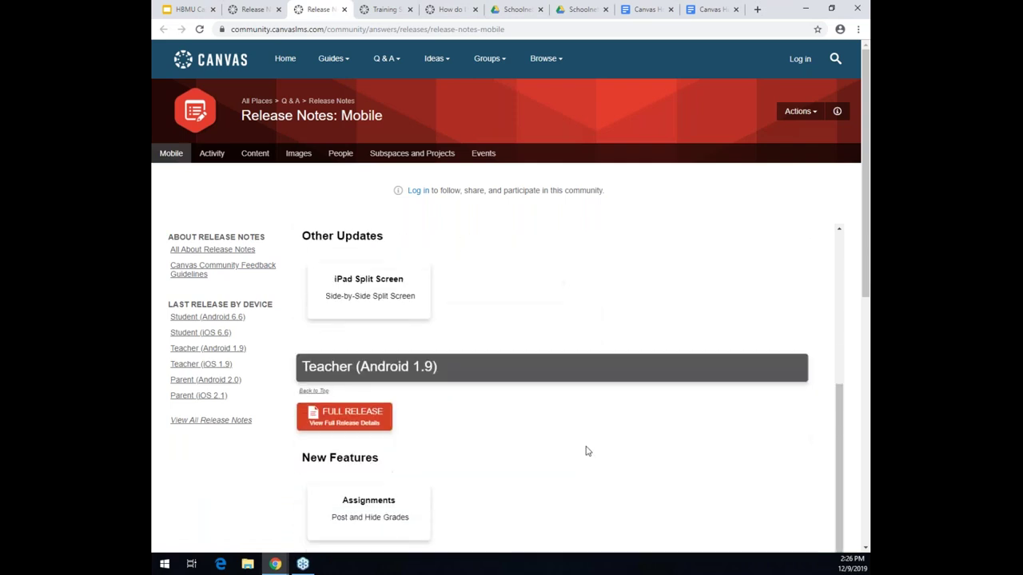
scroll(586, 451, "down", 2)
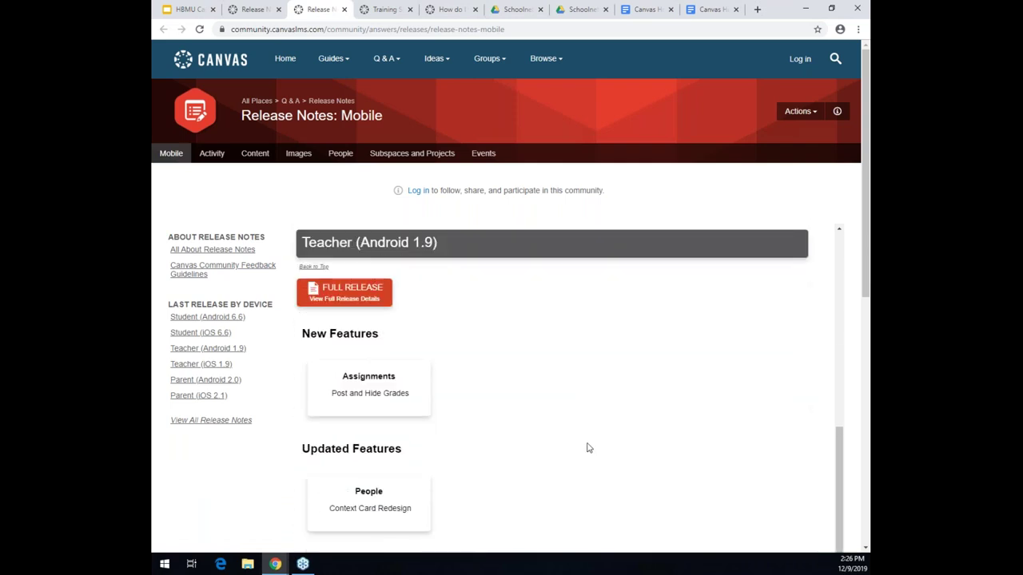
scroll(494, 349, "down", 4)
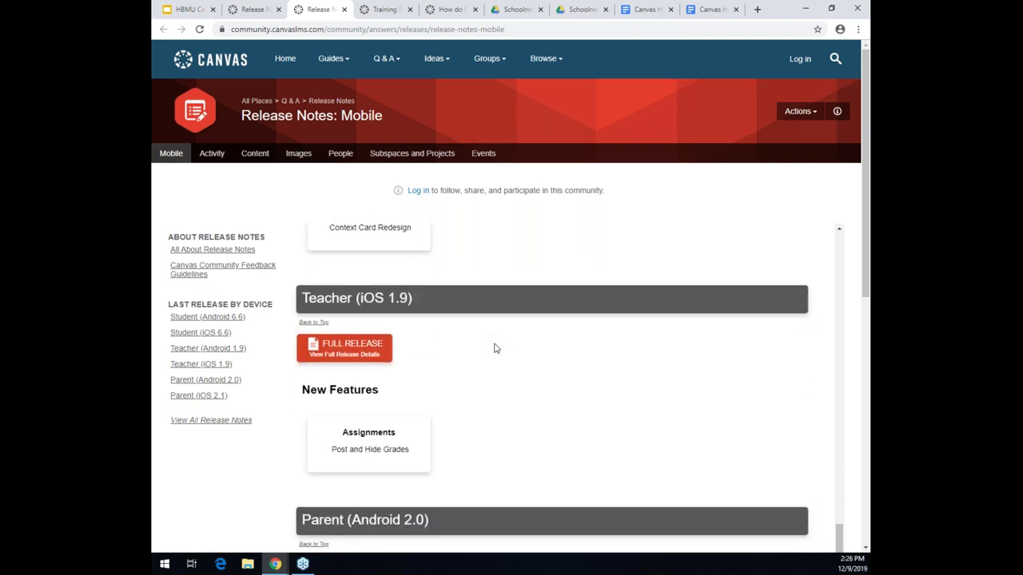
scroll(496, 349, "up", 10)
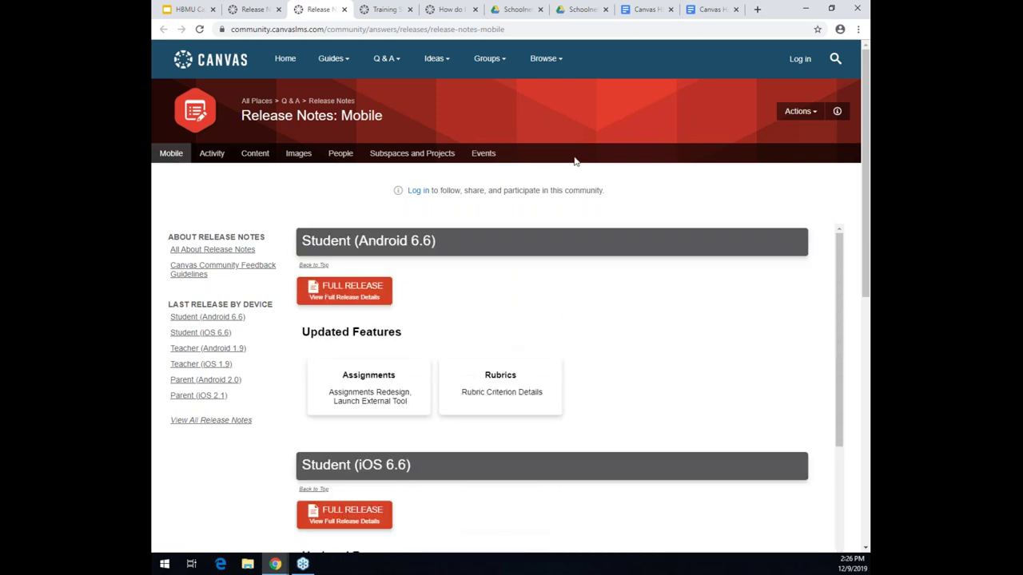
left_click(254, 11)
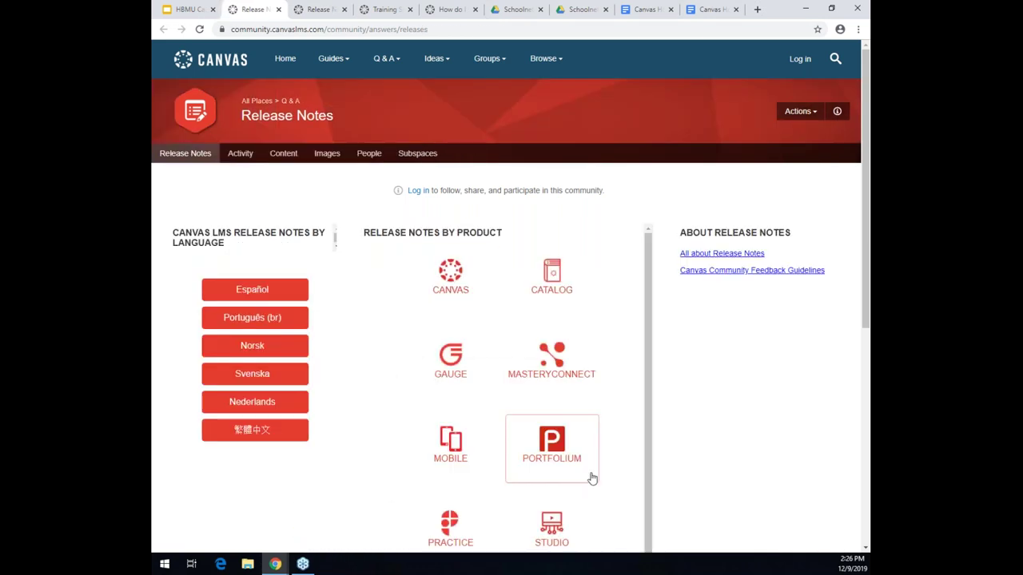
left_click(467, 294)
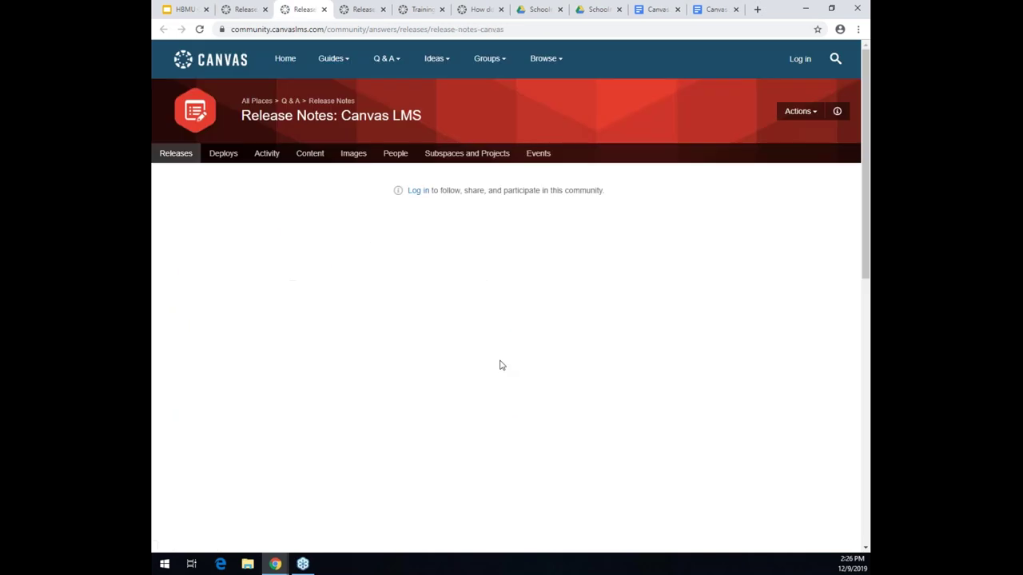
Scroll Canvas LMS recent releases to the December 2019 features, then return to the Slides tab.
scroll(560, 439, "down", 2)
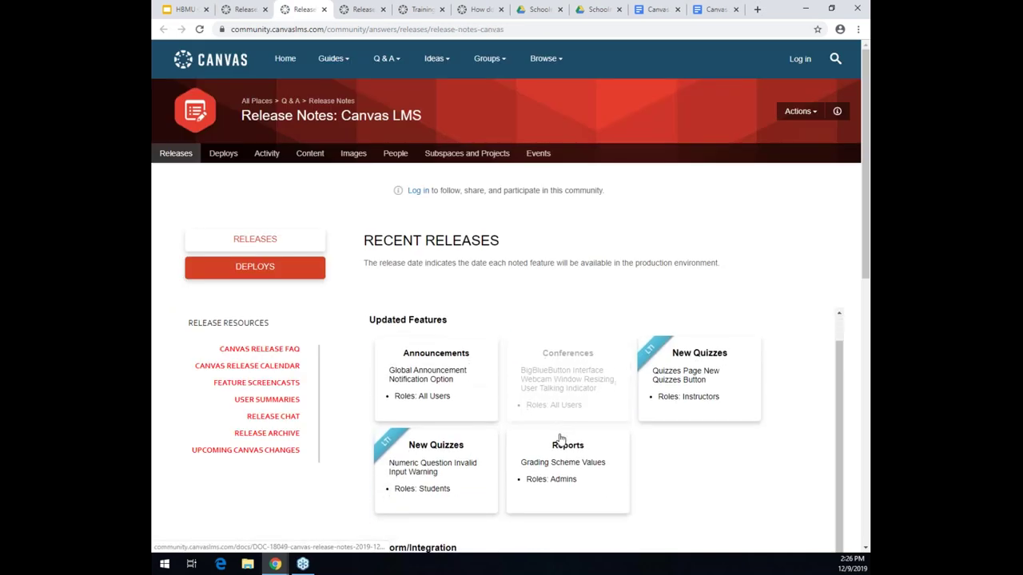
scroll(425, 461, "down", 6)
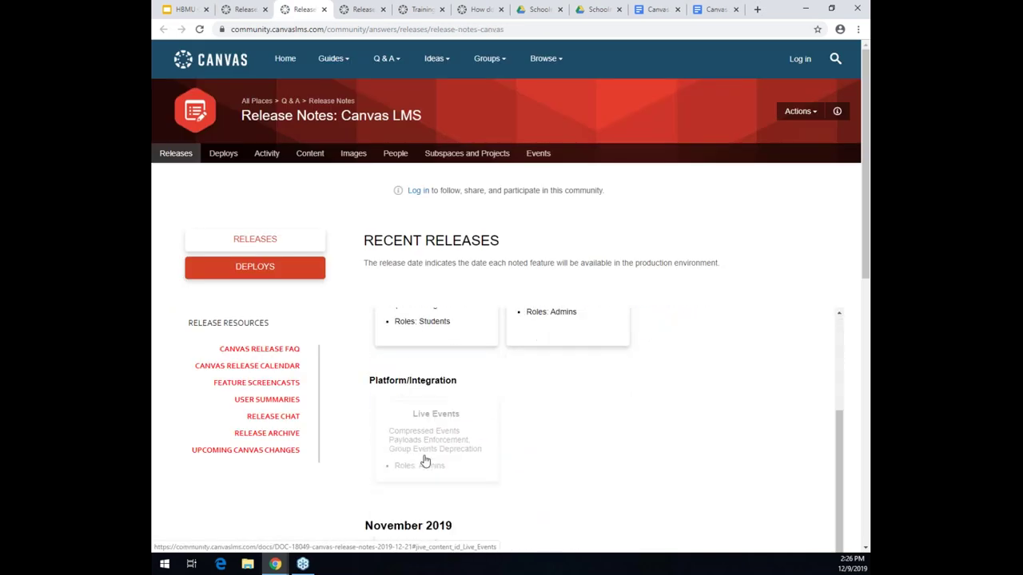
scroll(434, 458, "down", 1)
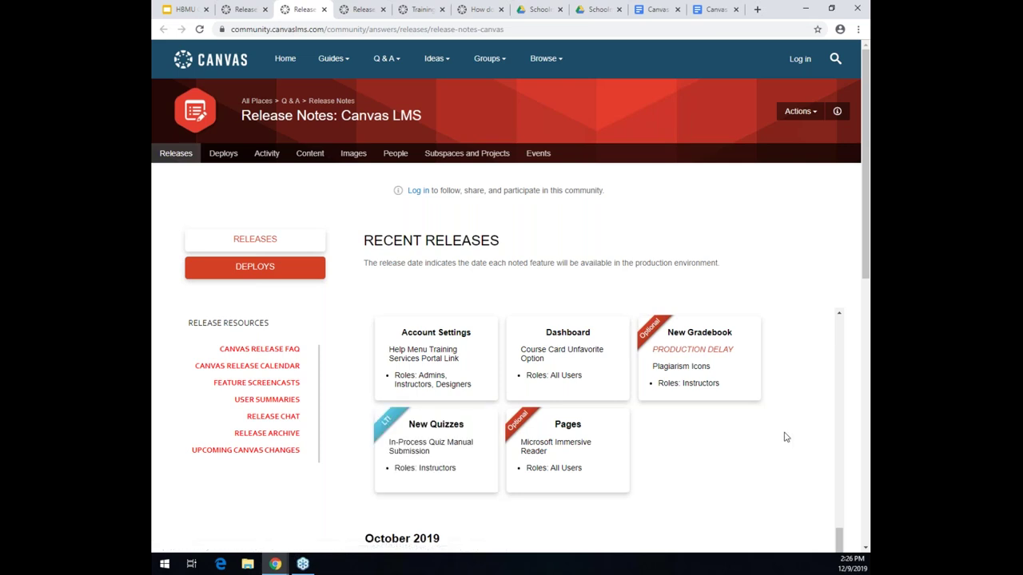
scroll(728, 409, "down", 1)
scroll(727, 409, "up", 2)
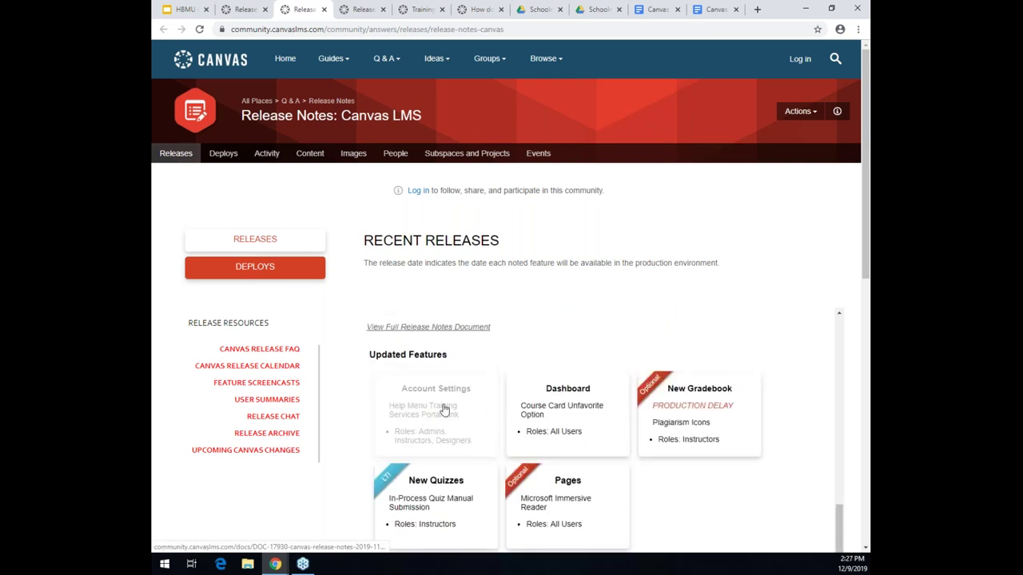
scroll(422, 409, "up", 3)
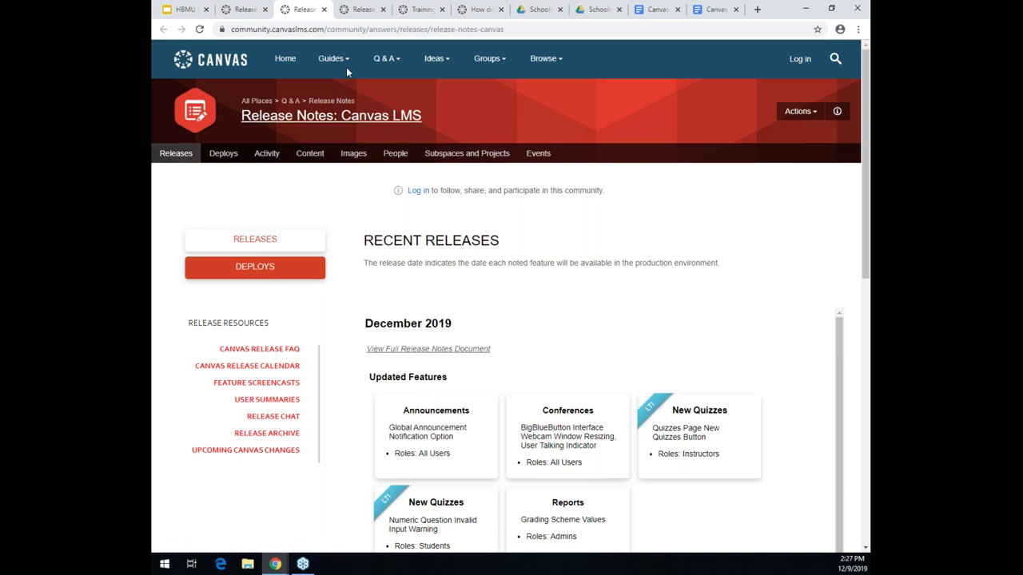
left_click(172, 16)
Advance through the Don't Forget and Reminders slides, then exit the full-screen slideshow.
mouse_move(317, 527)
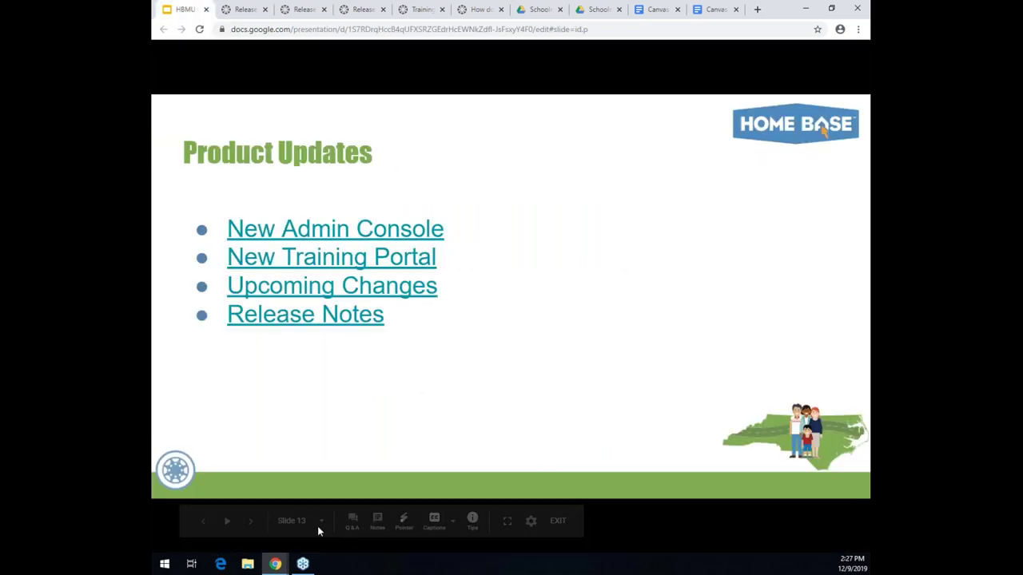
left_click(253, 523)
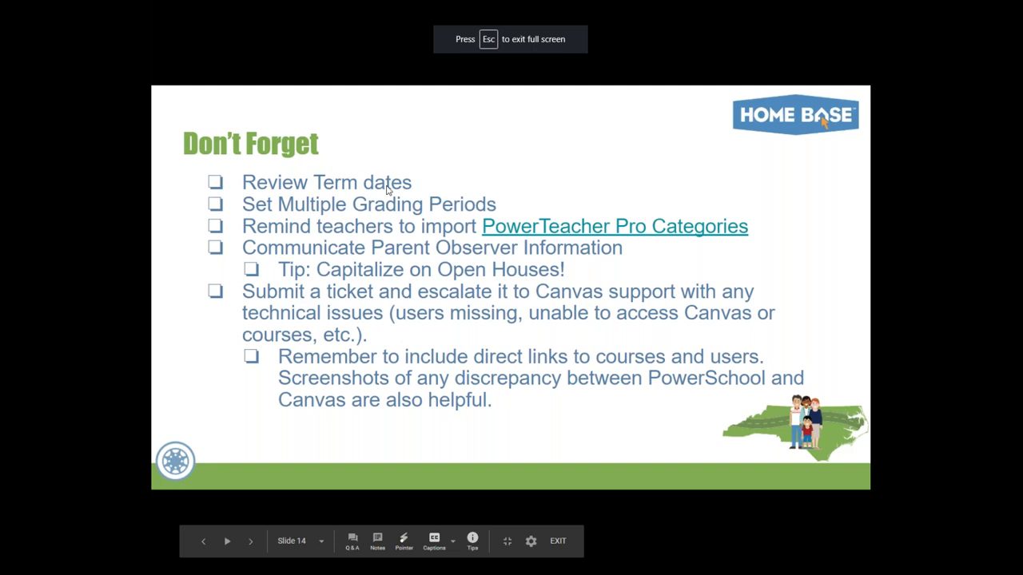
left_click(251, 542)
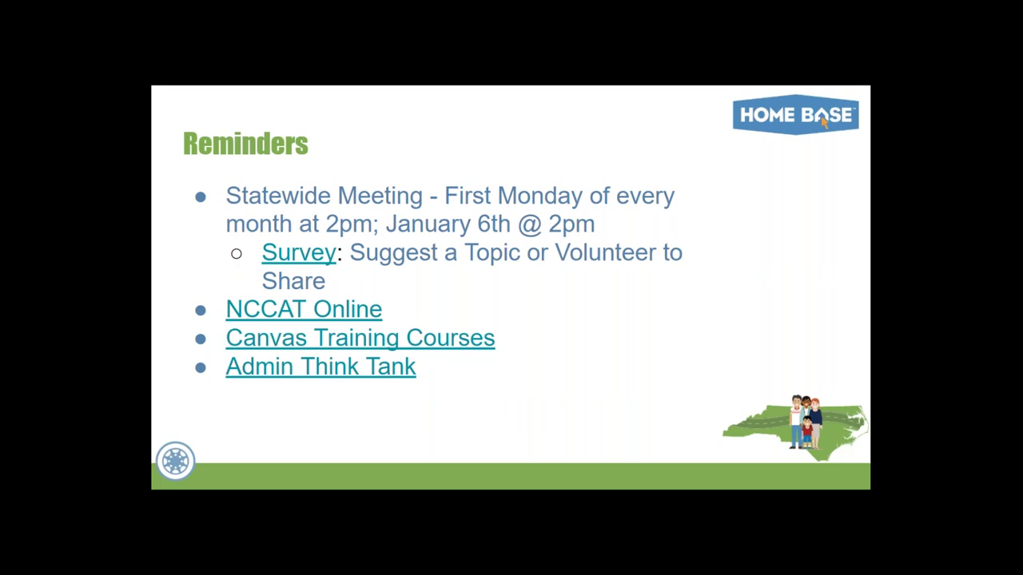
key("Escape")
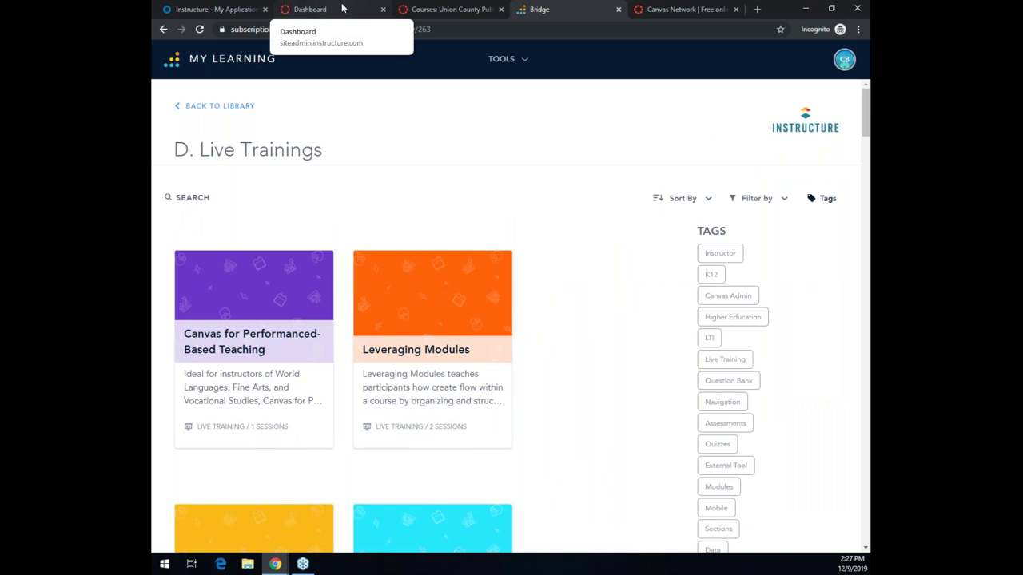
Switch to the Canvas Dashboard and open the NC Canvas course card.
left_click(470, 14)
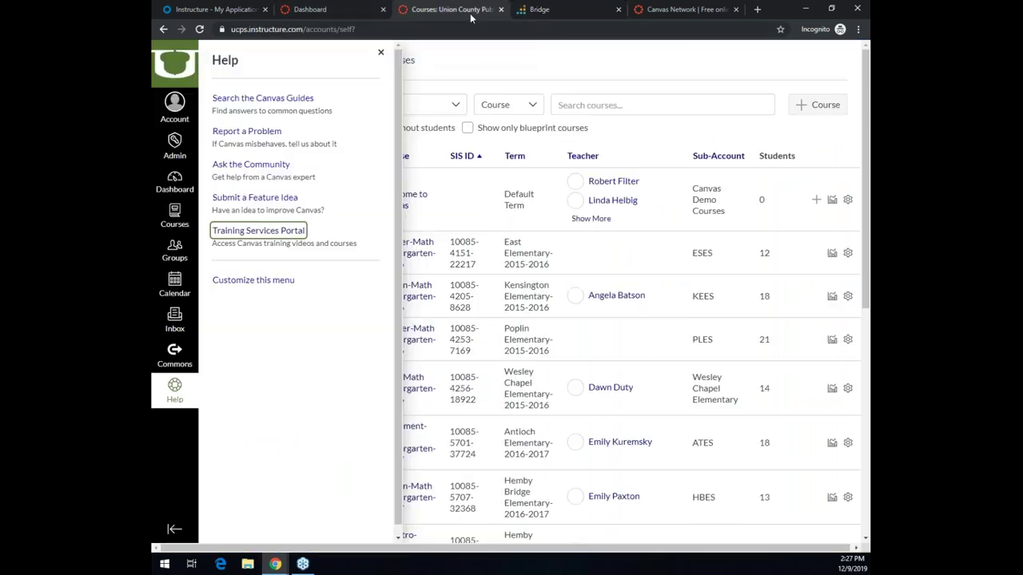
left_click(364, 14)
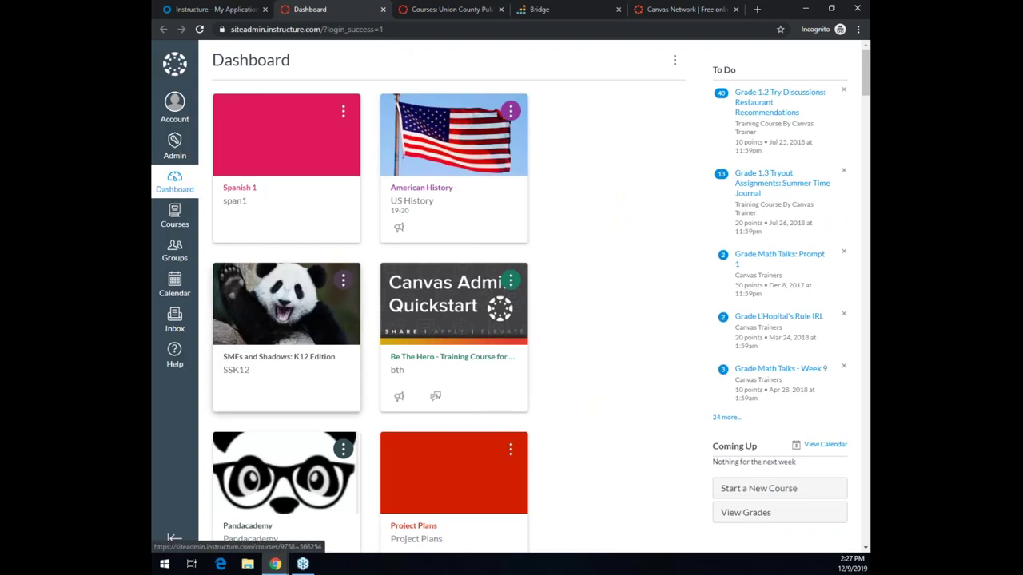
scroll(286, 320, "down", 1)
scroll(482, 369, "down", 6)
left_click(482, 369)
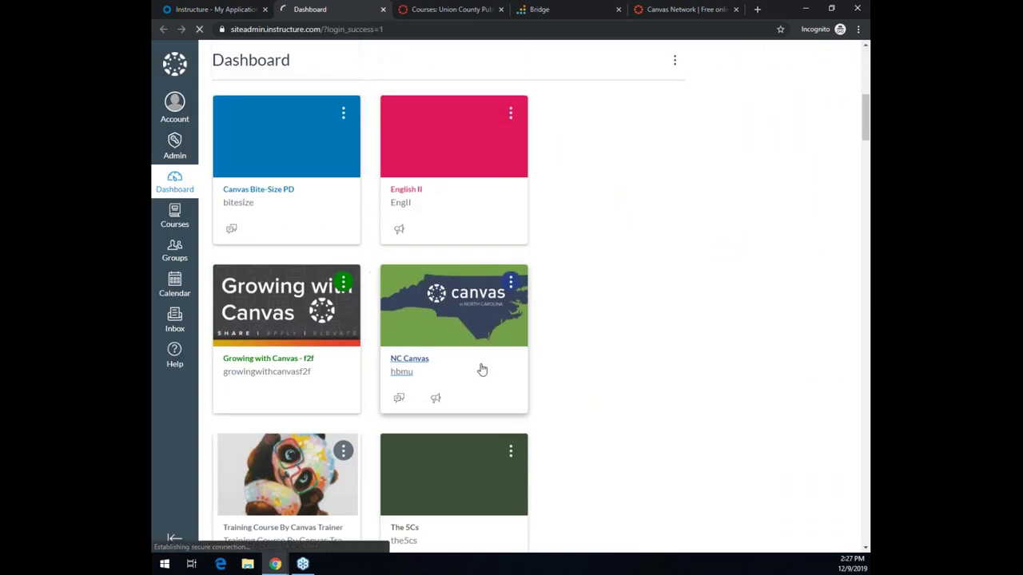
Close the Bridge and Canvas Network tabs and show the NC Canvas Modules list.
left_click(618, 9)
left_click(618, 9)
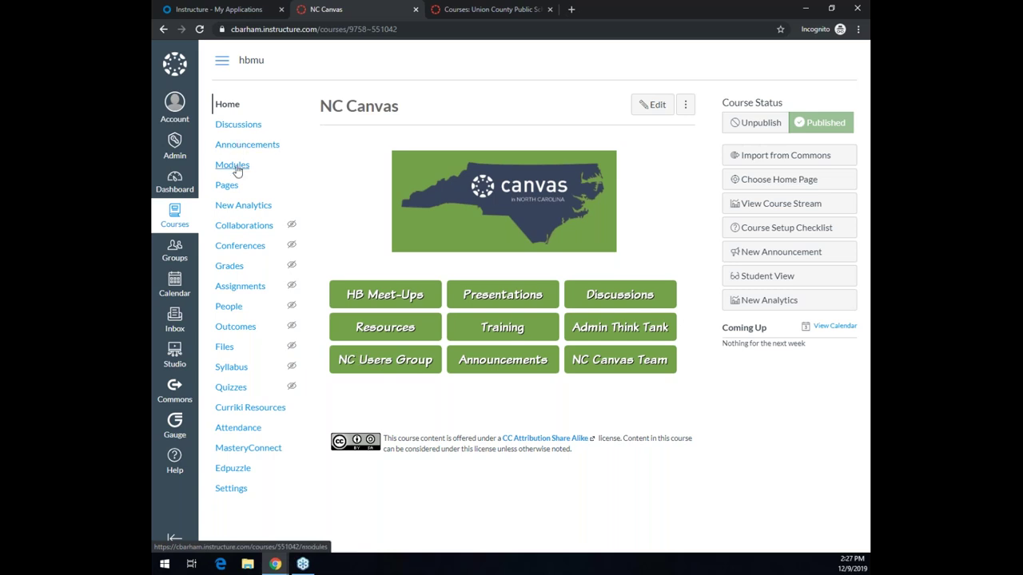
left_click(232, 165)
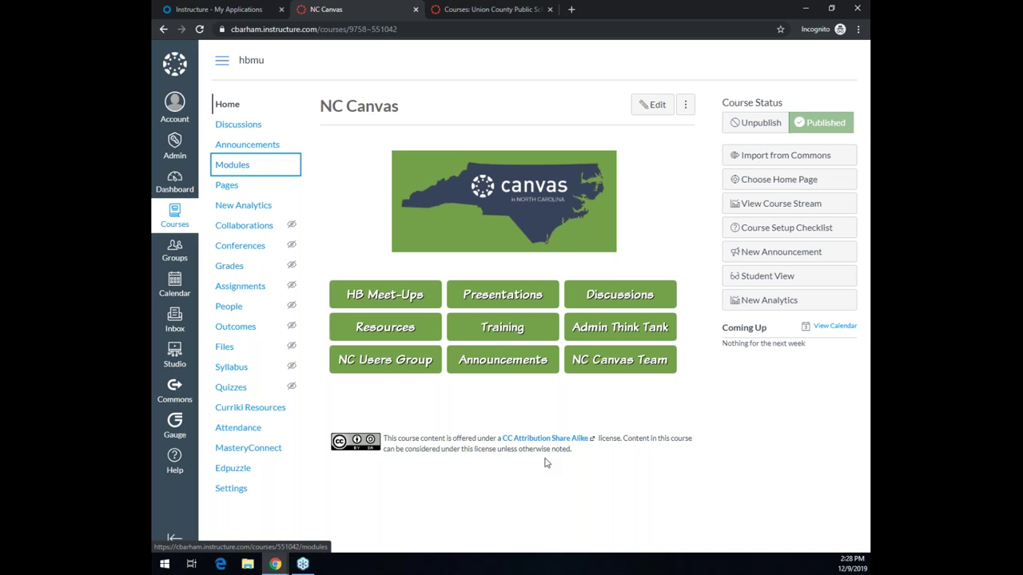
left_click(239, 166)
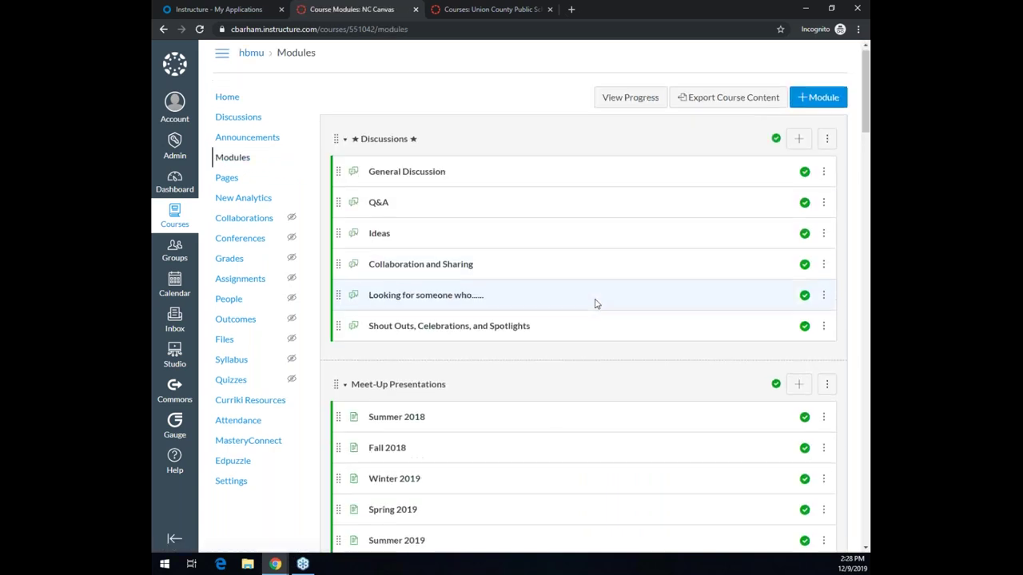
Scroll to HomeBase Newsletters and open 'Feb 2019 - Daily Agenda, Flipped Instruction & Speedgrader'.
scroll(594, 303, "down", 6)
scroll(595, 305, "down", 4)
scroll(592, 304, "down", 2)
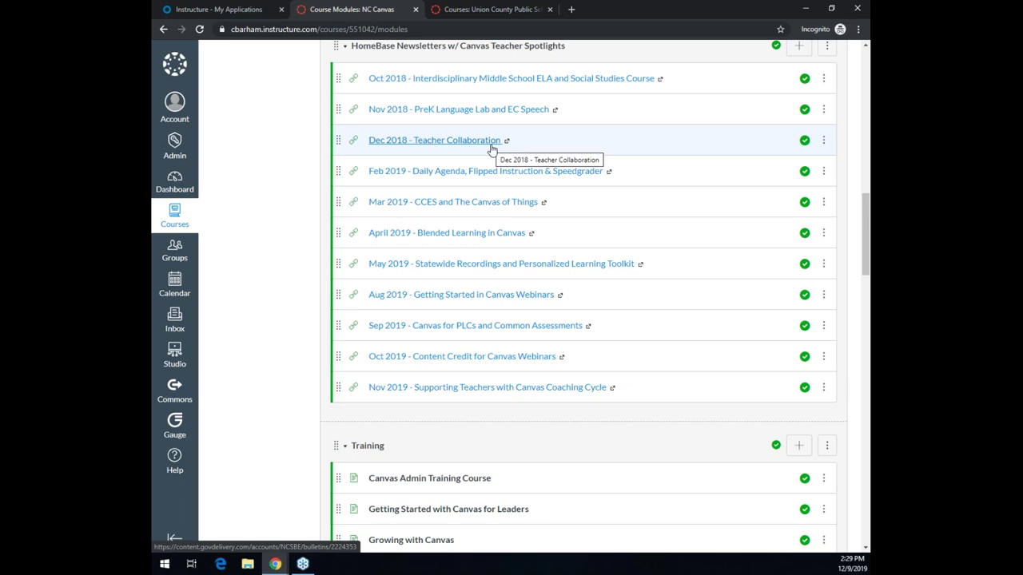
left_click(518, 172)
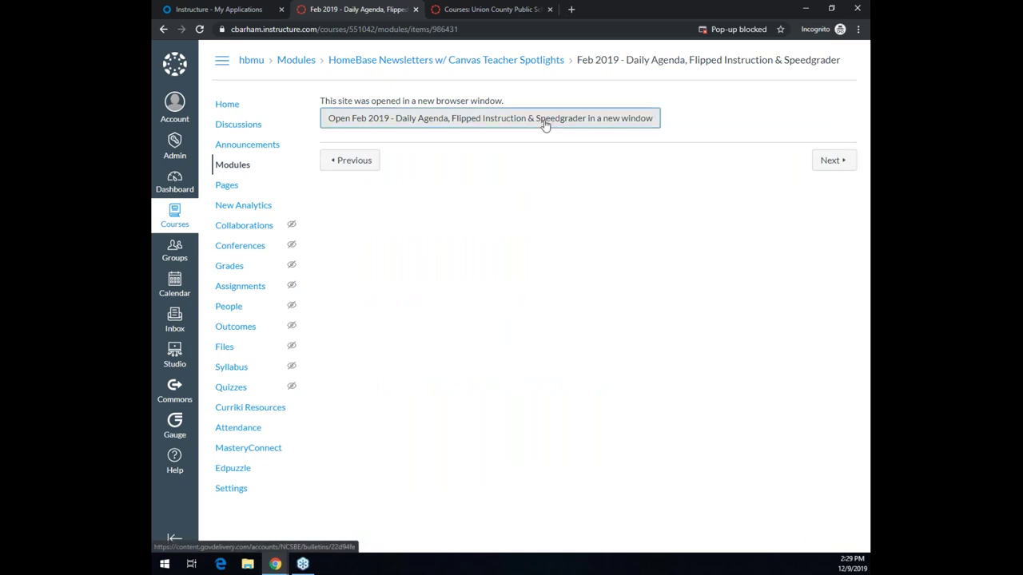
Read the Feb. 7, 2019 Home Base Bulletin in a new window, then return to Modules.
left_click(545, 120)
scroll(551, 419, "down", 1)
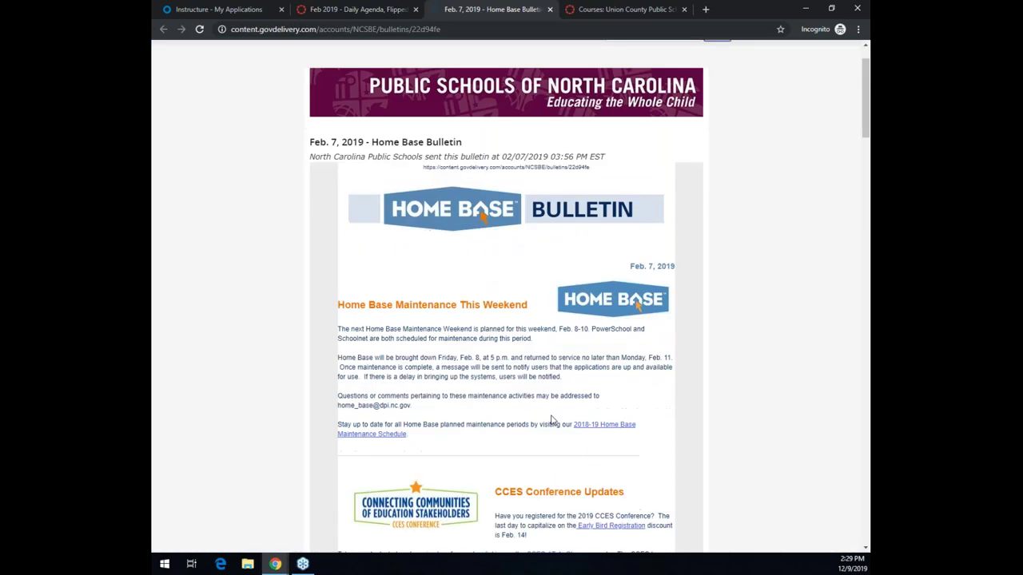
scroll(551, 420, "down", 6)
scroll(561, 405, "down", 5)
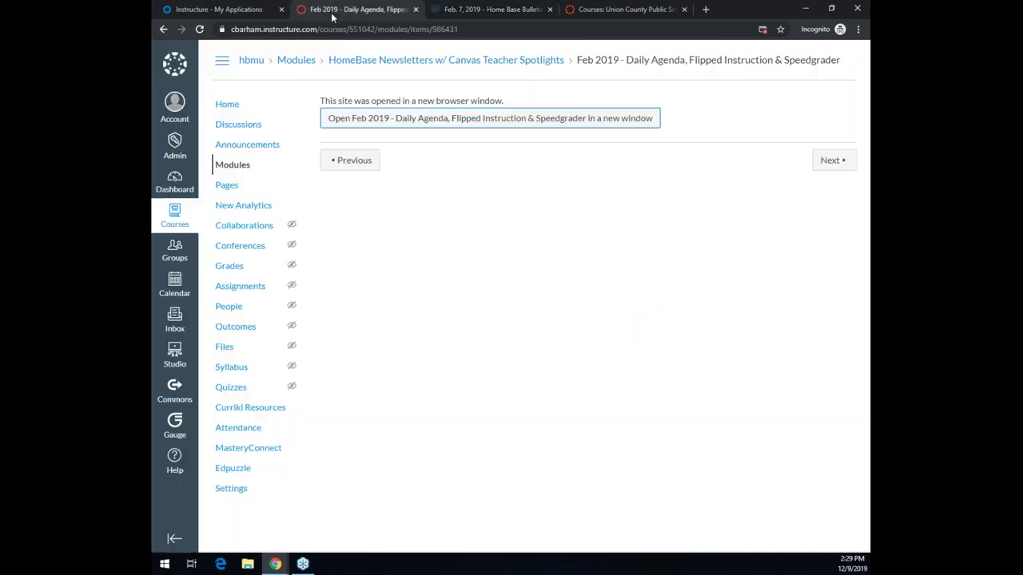
left_click(334, 9)
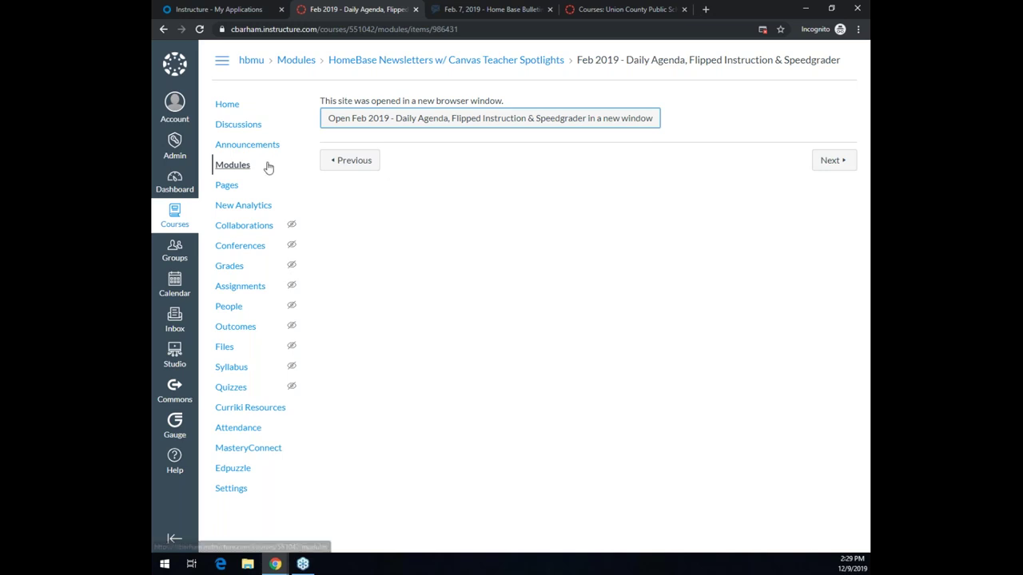
left_click(163, 29)
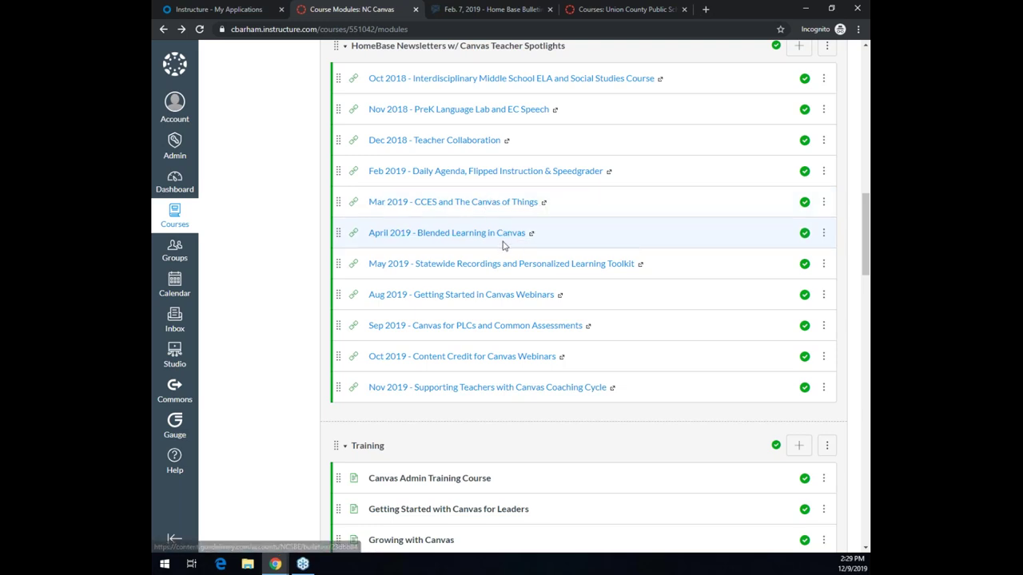
Open the April 2019 item, read the April 18, 2019 bulletin, and return to Modules.
left_click(505, 239)
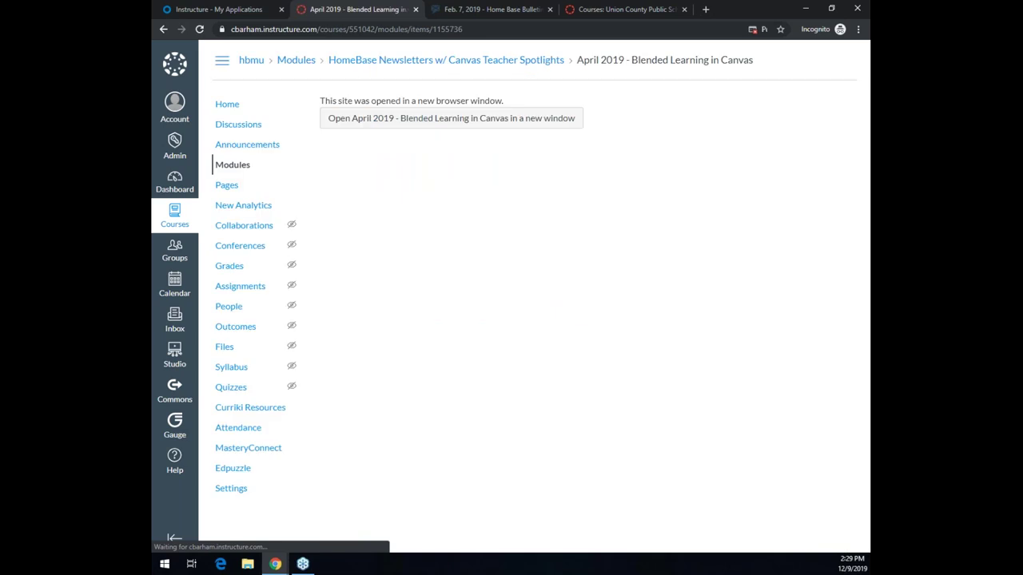
left_click(496, 118)
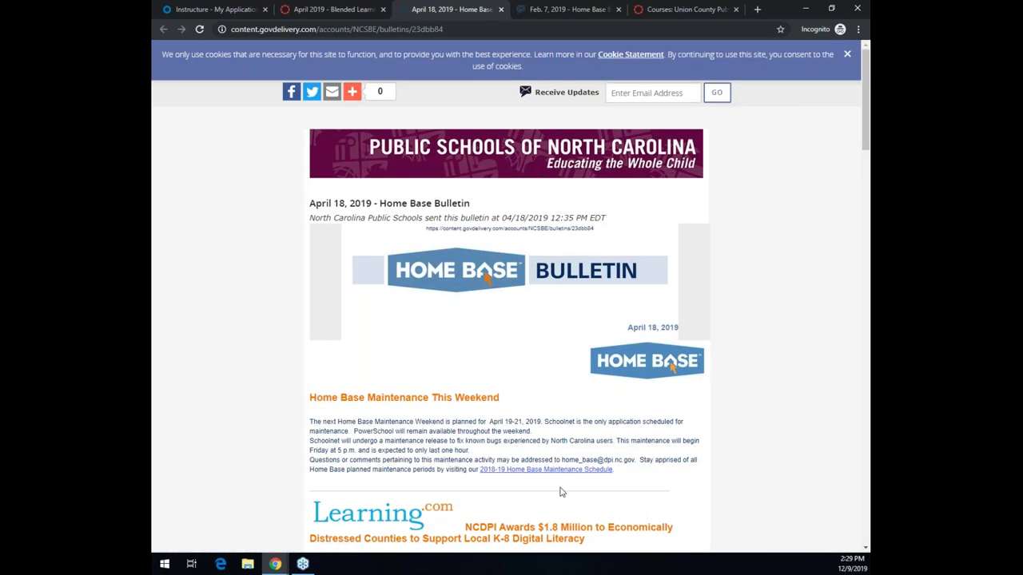
scroll(560, 488, "down", 3)
scroll(559, 487, "down", 8)
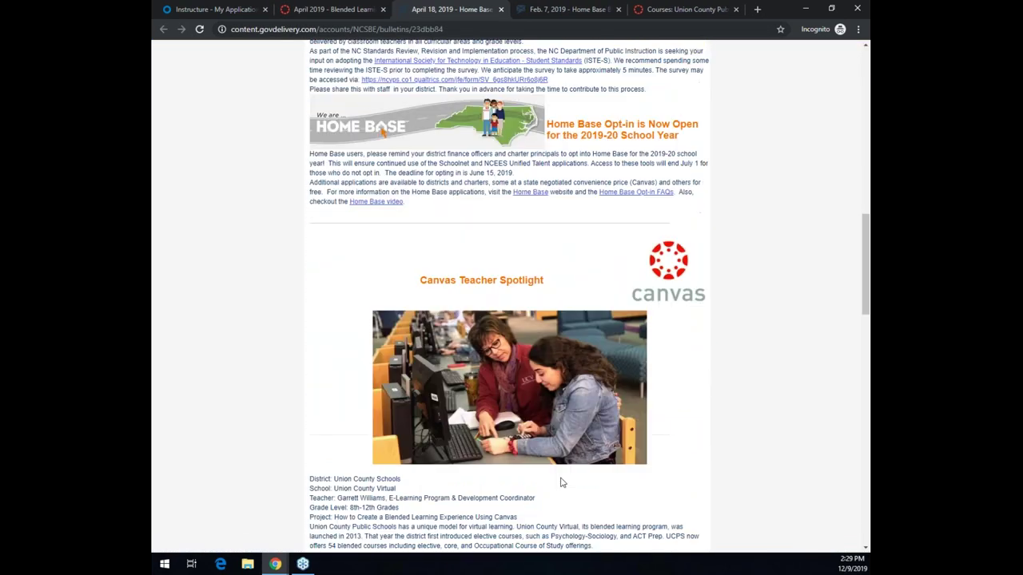
scroll(561, 481, "down", 3)
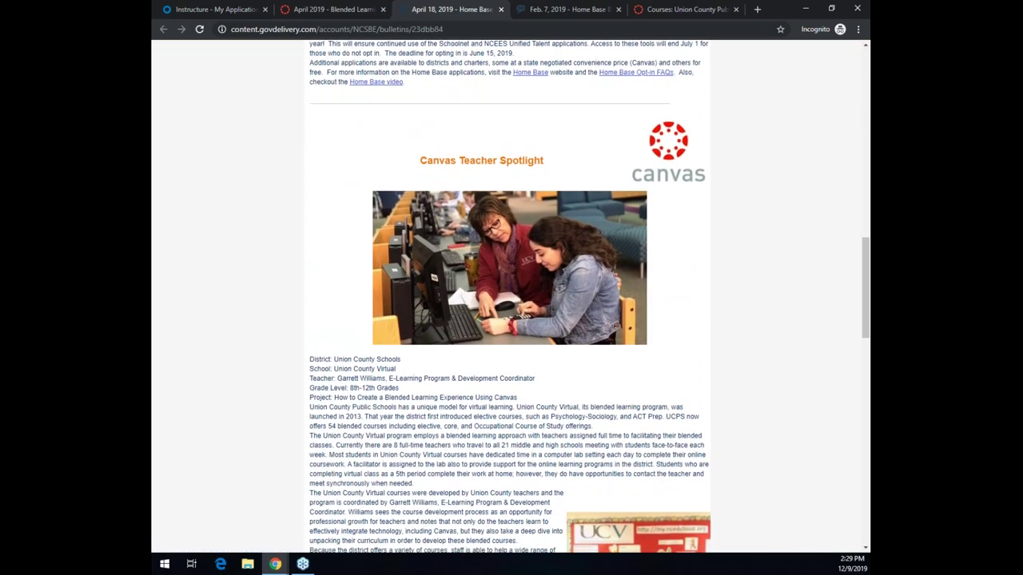
scroll(562, 482, "down", 2)
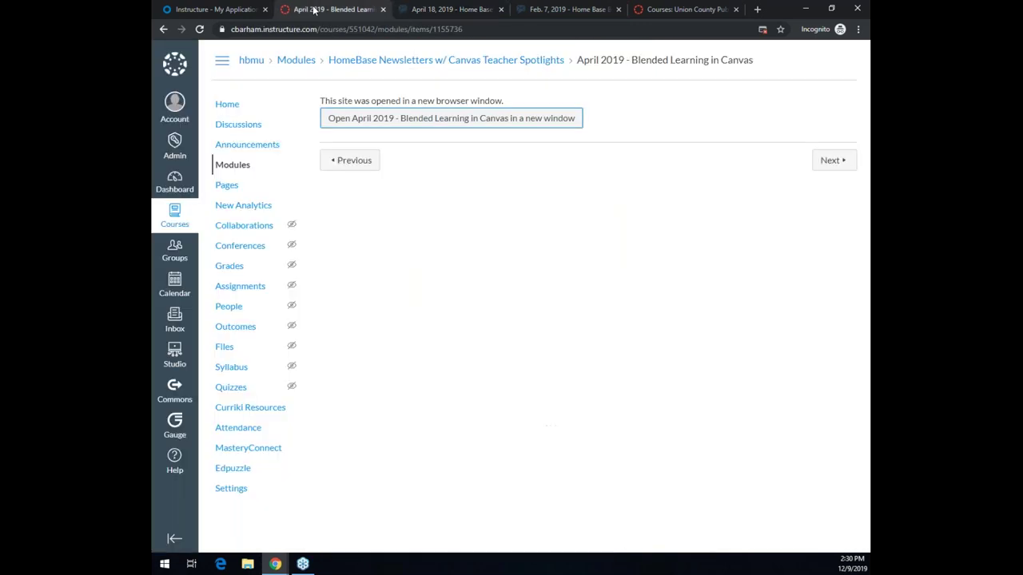
left_click(316, 10)
left_click(234, 167)
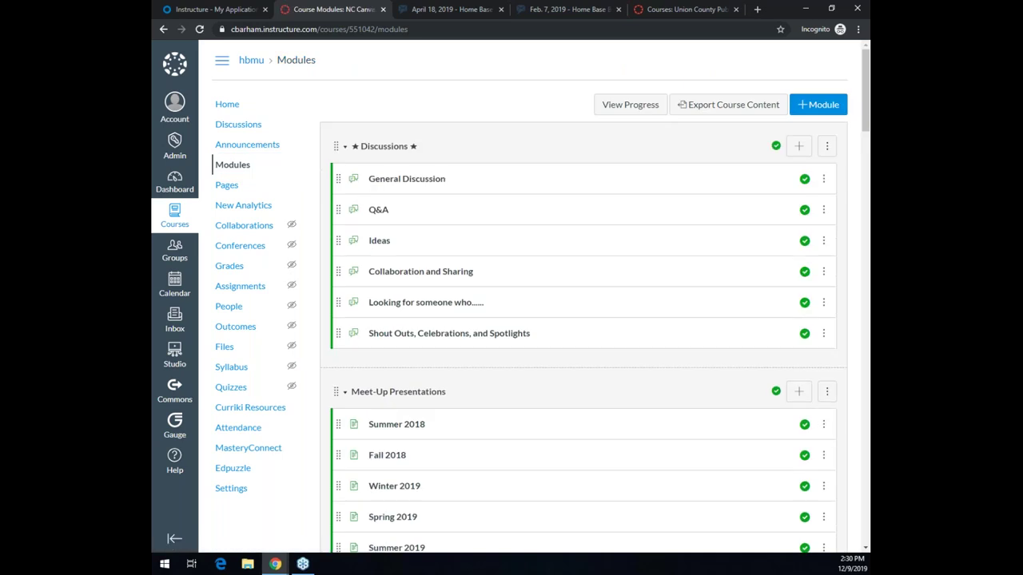
Scroll the modules, preview the Sep 2019 newsletter item, and return to Modules.
scroll(599, 464, "down", 5)
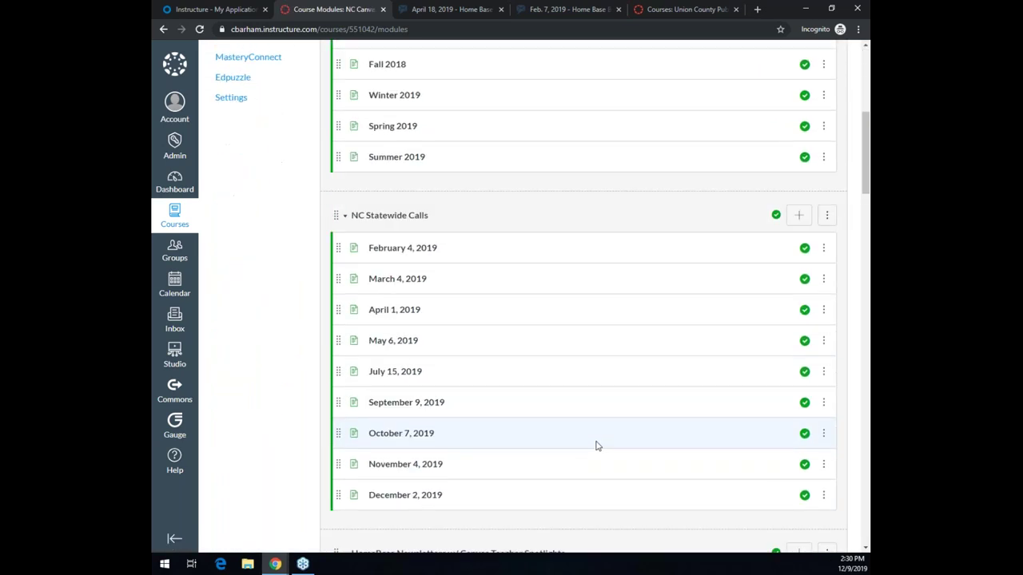
scroll(595, 443, "down", 5)
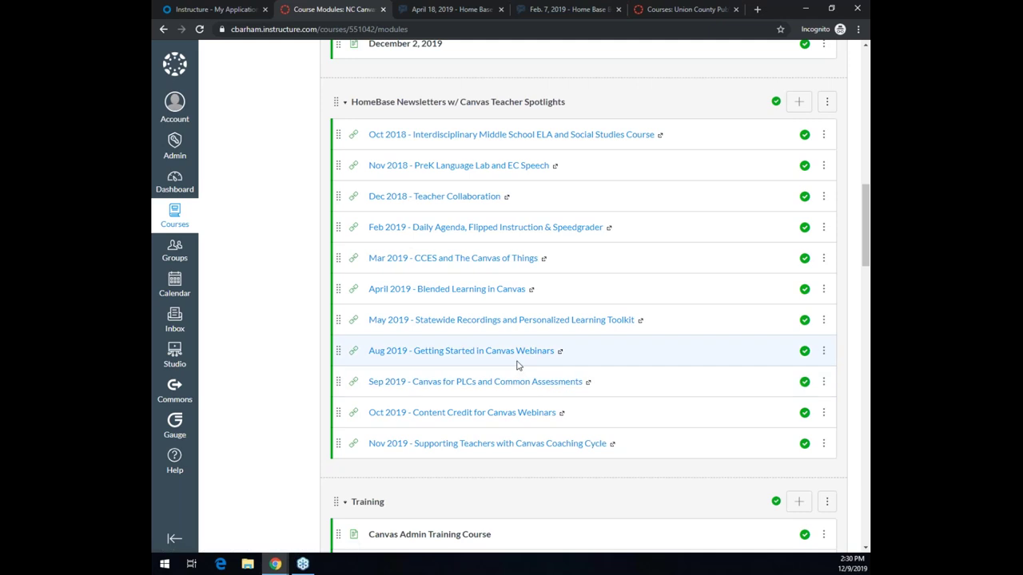
scroll(516, 365, "down", 1)
left_click(550, 326)
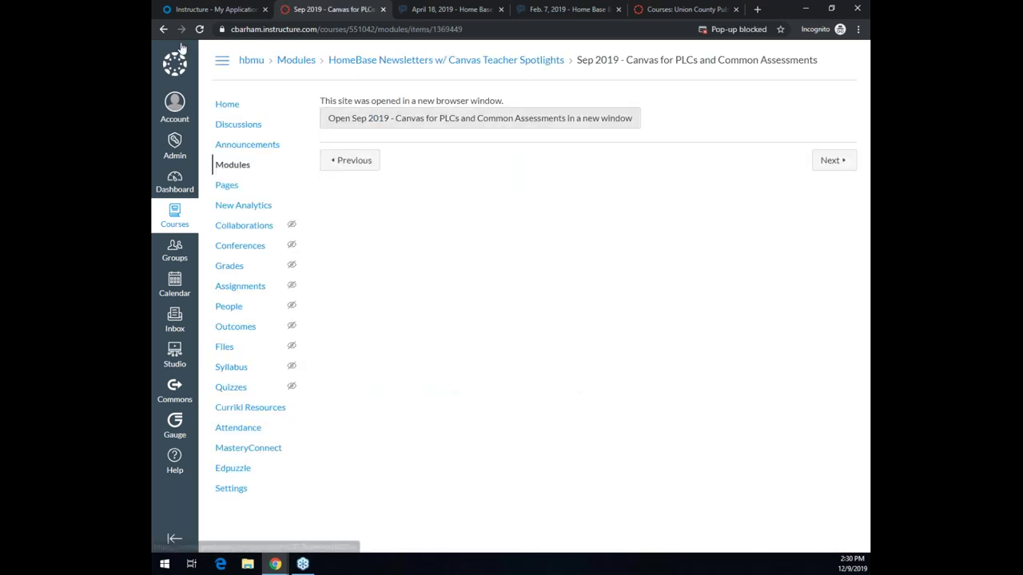
left_click(165, 31)
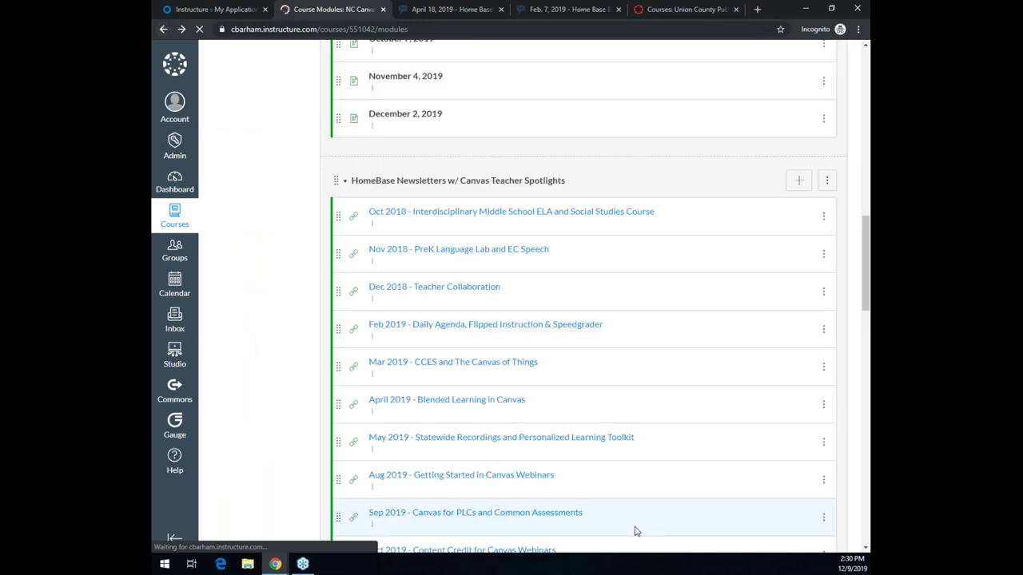
Open the Nov 2019 item and read the Nov. 14, 2019 bulletin's Canvas Coaching Cycle spotlight.
scroll(648, 477, "down", 1)
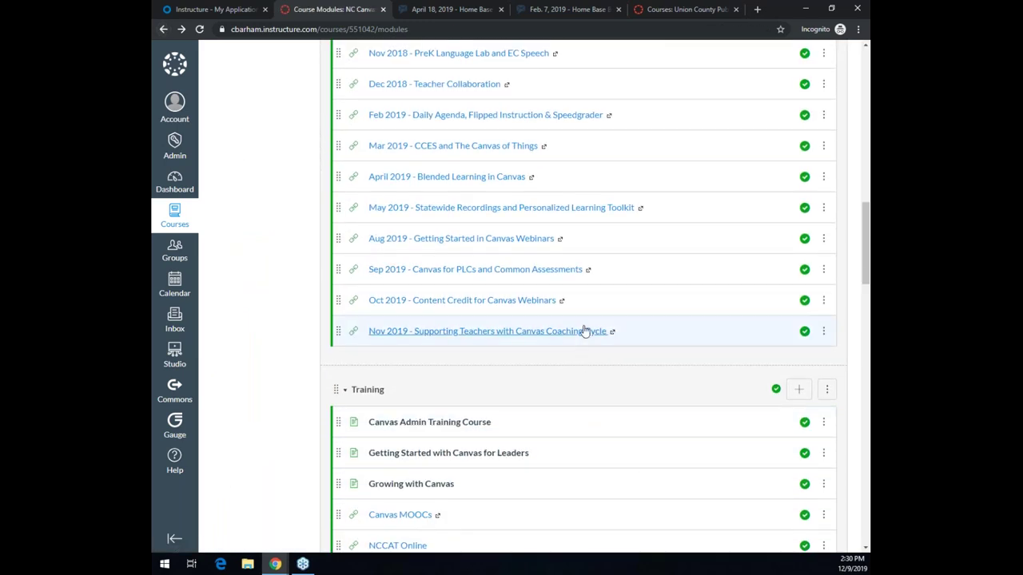
left_click(584, 331)
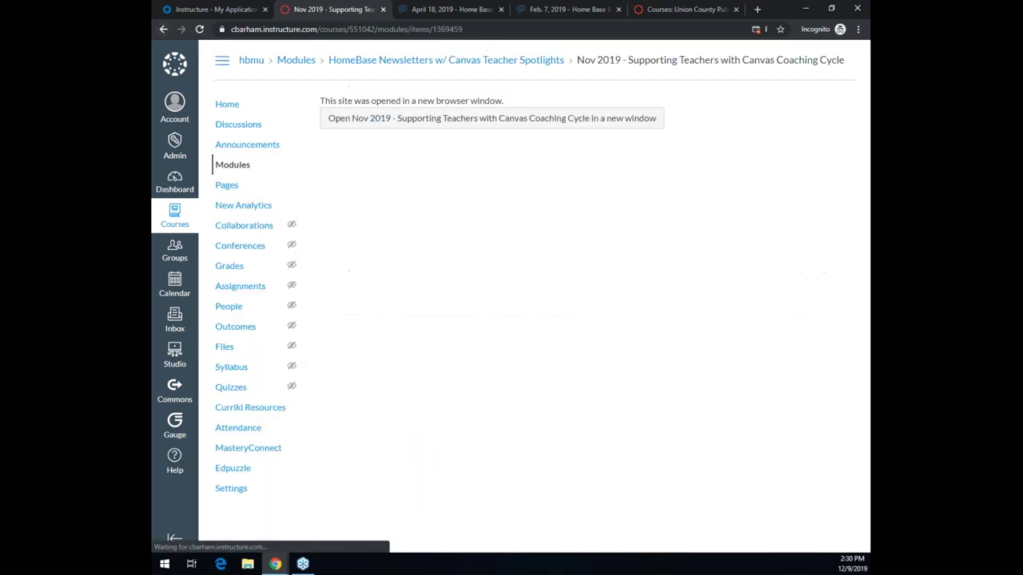
left_click(564, 120)
scroll(606, 274, "down", 5)
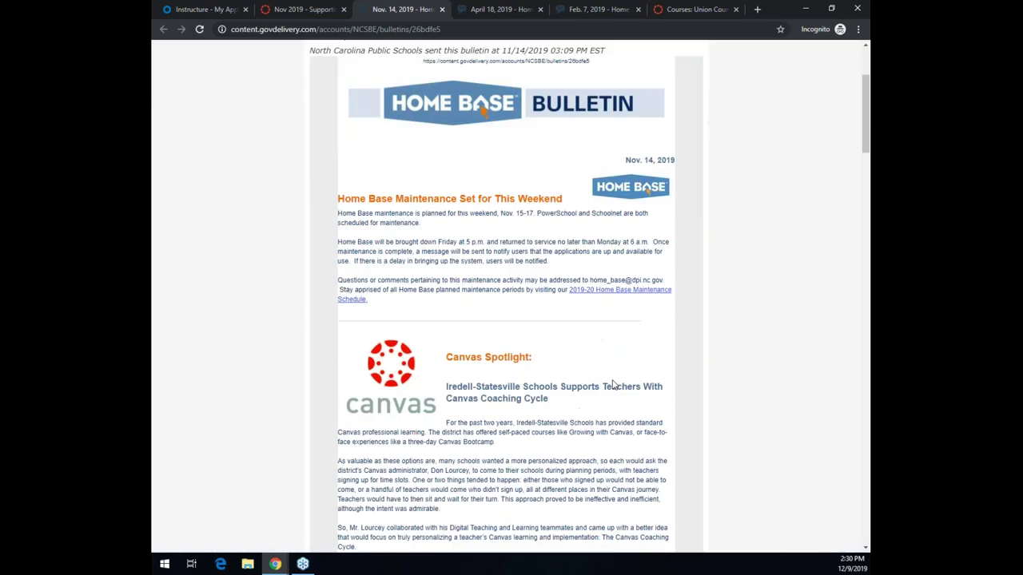
scroll(602, 296, "down", 4)
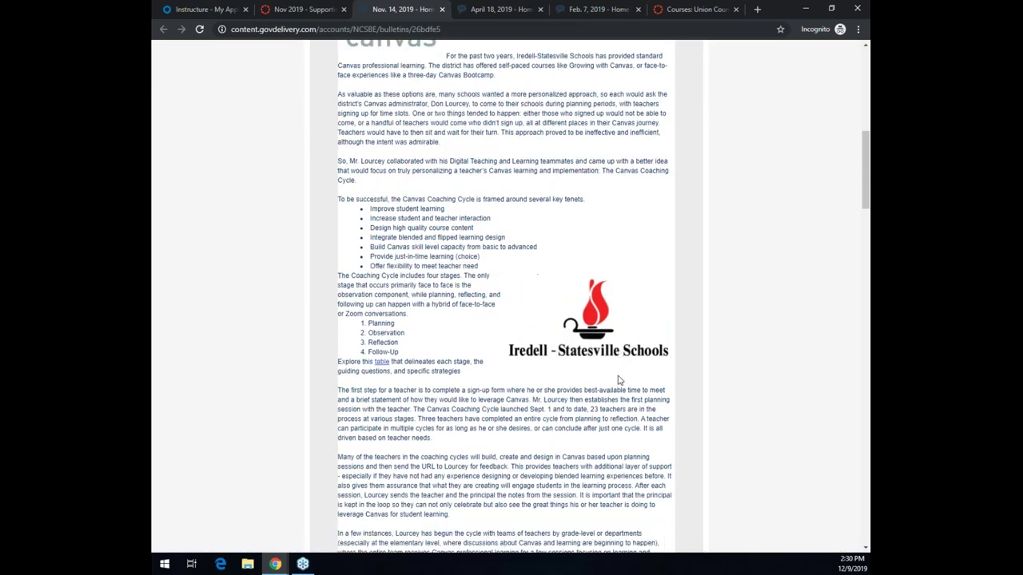
scroll(620, 379, "down", 1)
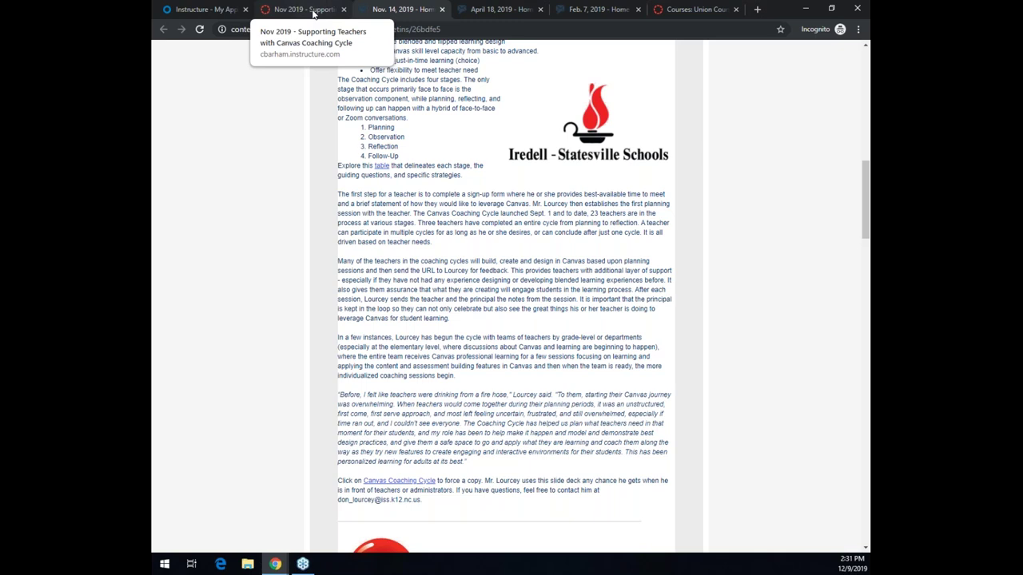
left_click(313, 12)
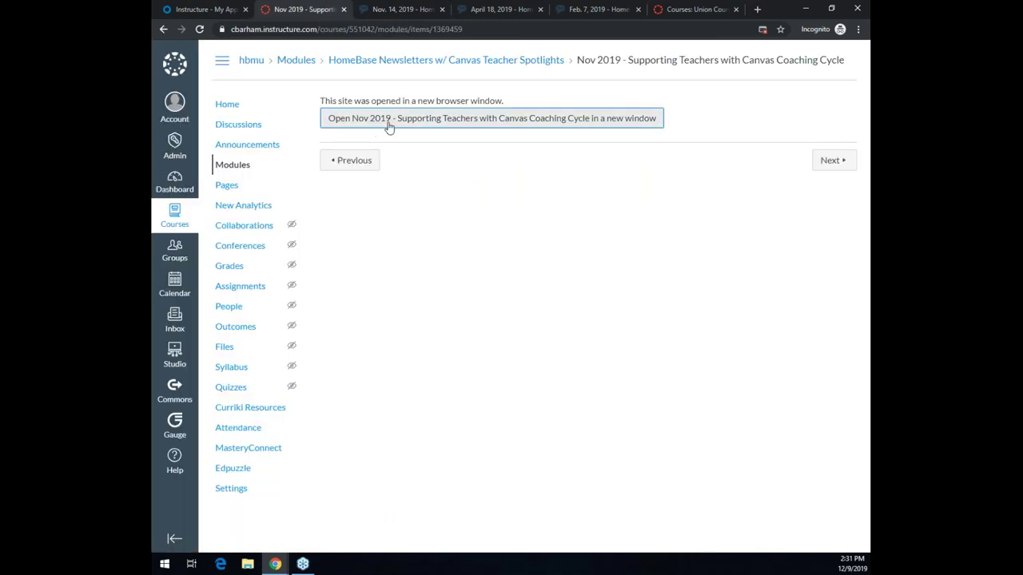
Go back to Modules and open the Oct 2019 - Content Credit for Canvas Webinars item.
left_click(305, 62)
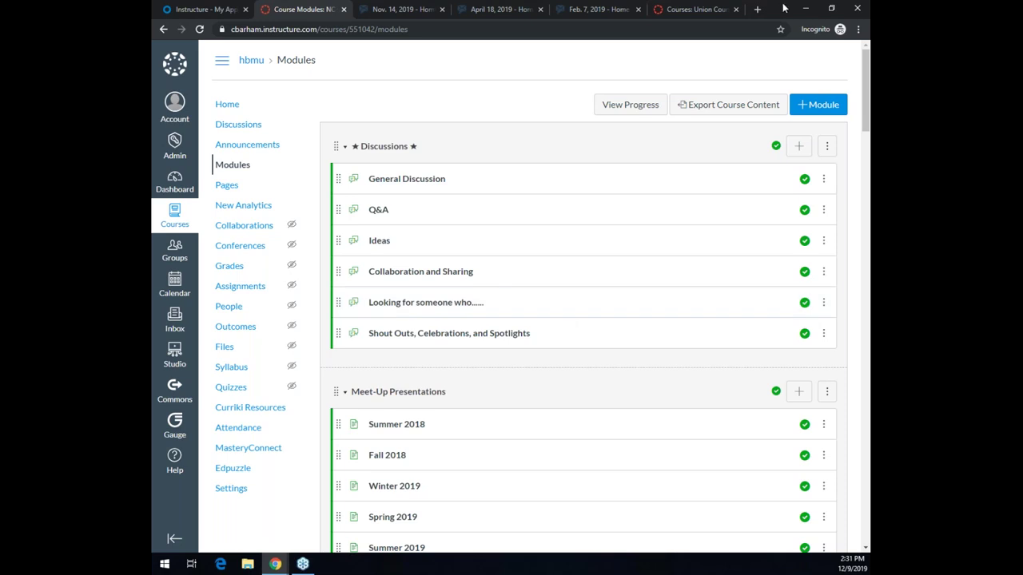
scroll(546, 283, "down", 6)
scroll(564, 253, "down", 7)
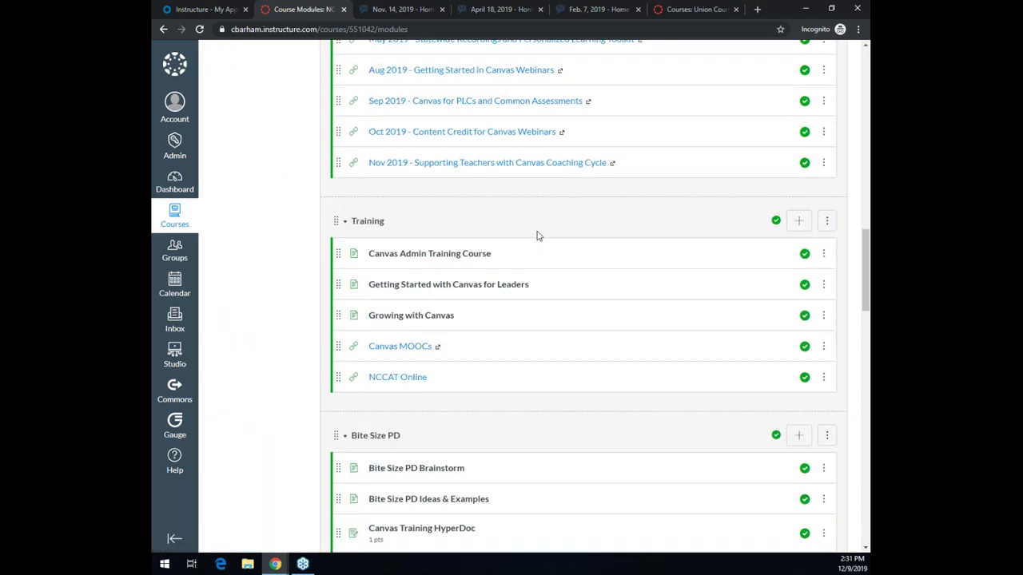
left_click(446, 135)
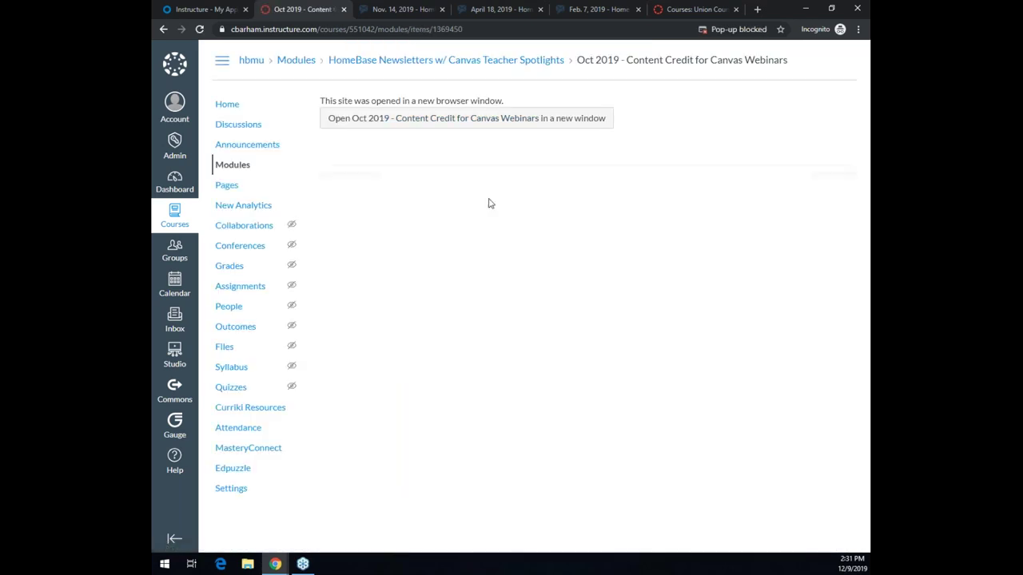
Read the Oct. 17, 2019 bulletin's webinar-credit spotlight, return to Canvas, and minimize Chrome.
left_click(547, 126)
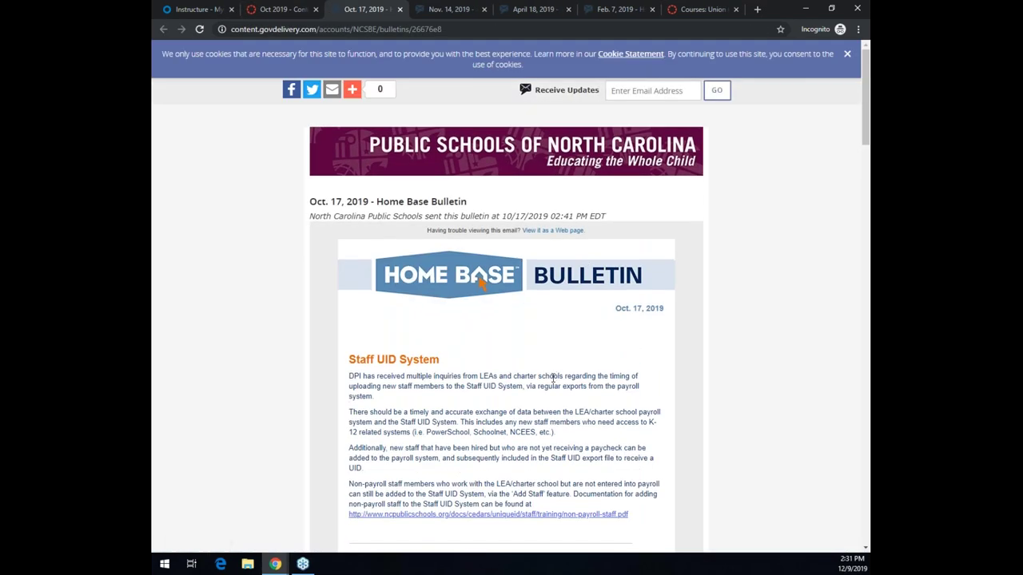
scroll(552, 378, "down", 2)
scroll(552, 378, "down", 4)
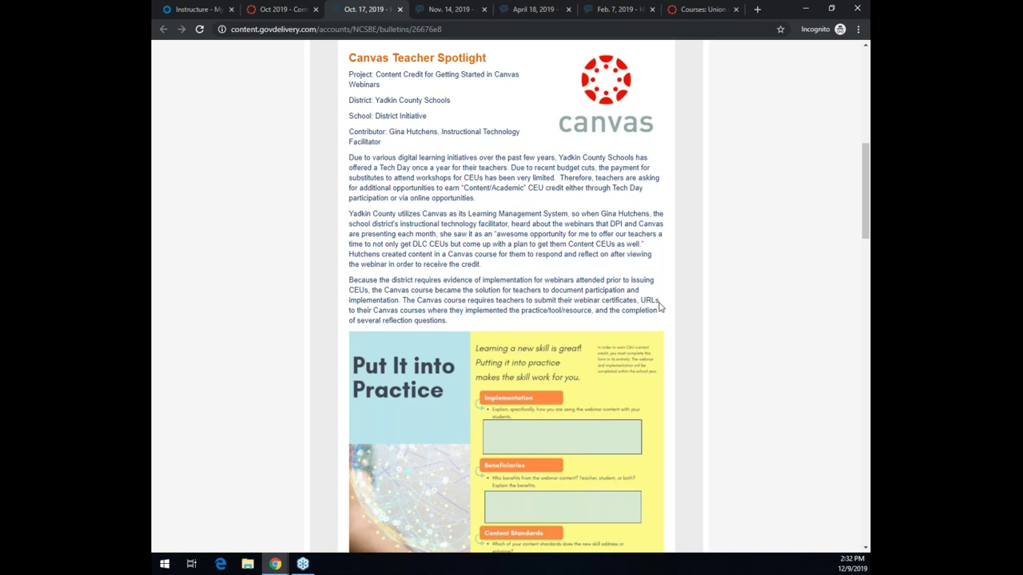
left_click(254, 11)
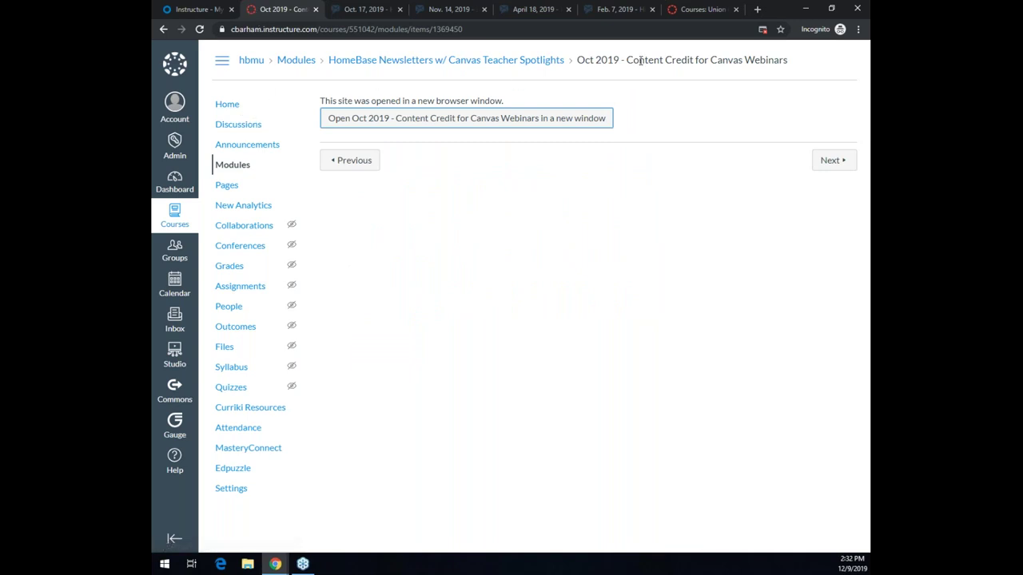
left_click(803, 8)
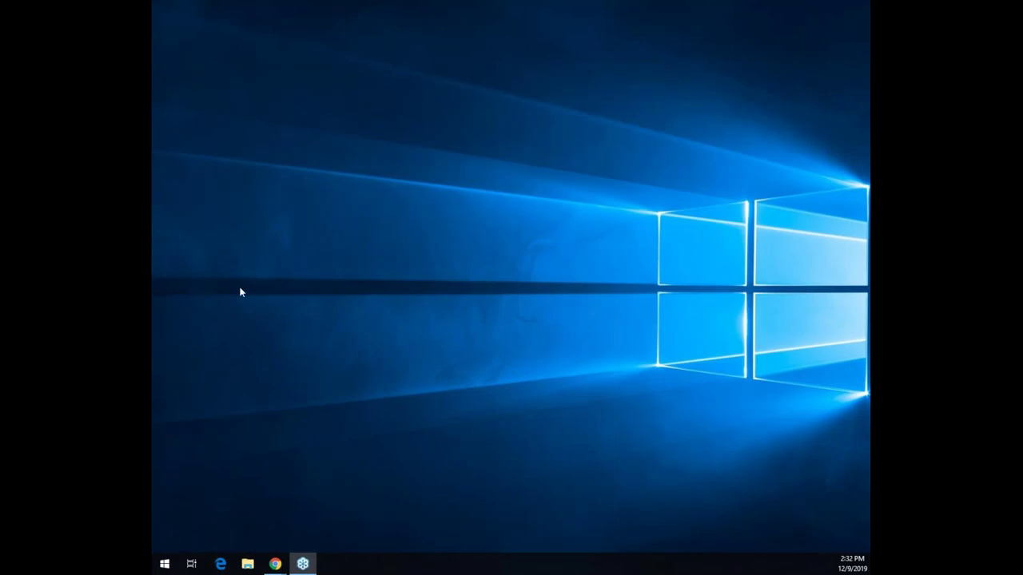
Show the Canvas Webinars! slide and open its Canvas Webinars 2019-2020 document.
mouse_move(276, 562)
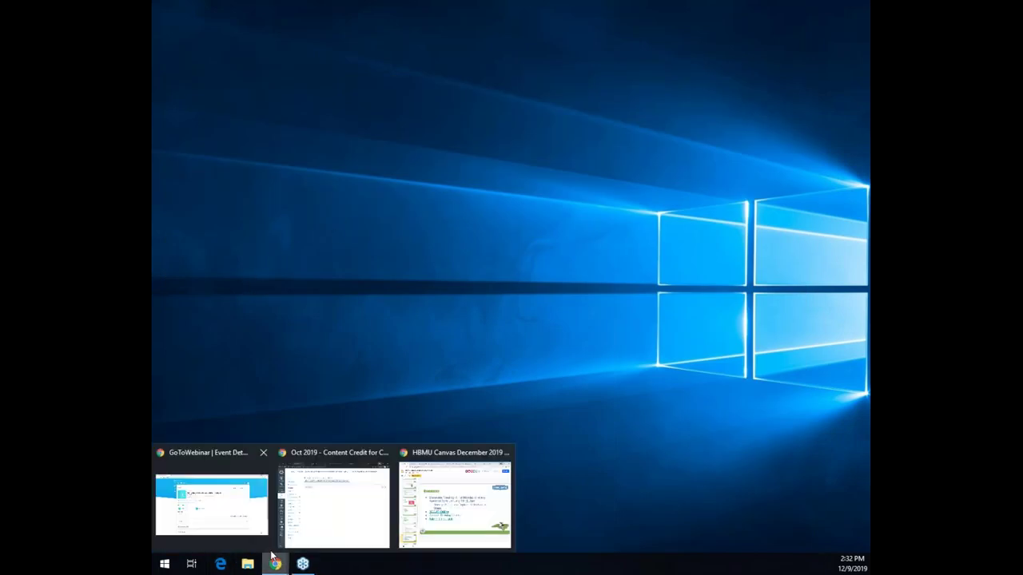
left_click(443, 512)
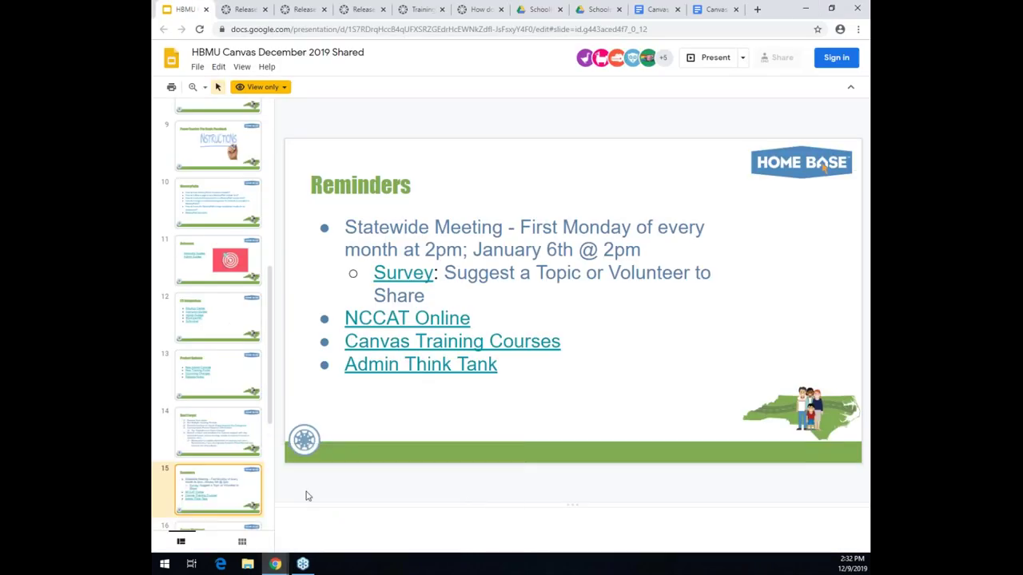
scroll(210, 480, "down", 2)
left_click(218, 437)
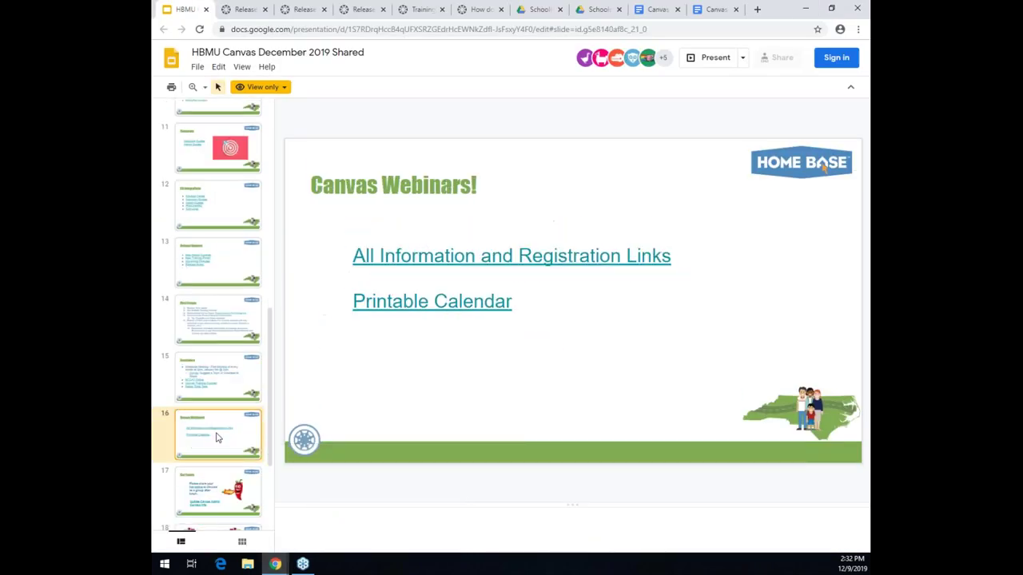
left_click(452, 257)
left_click(440, 282)
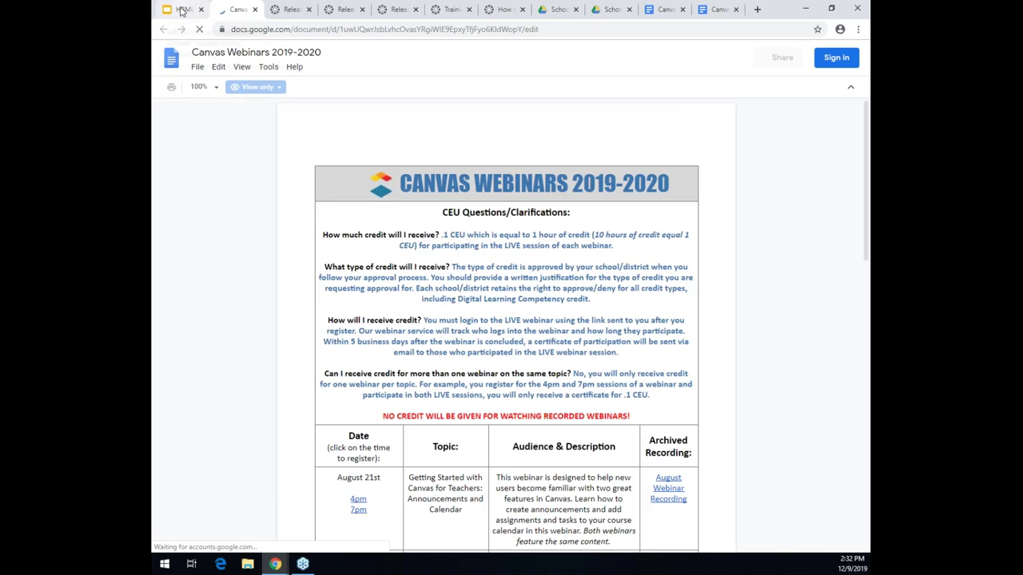
scroll(606, 511, "down", 5)
scroll(606, 511, "down", 5)
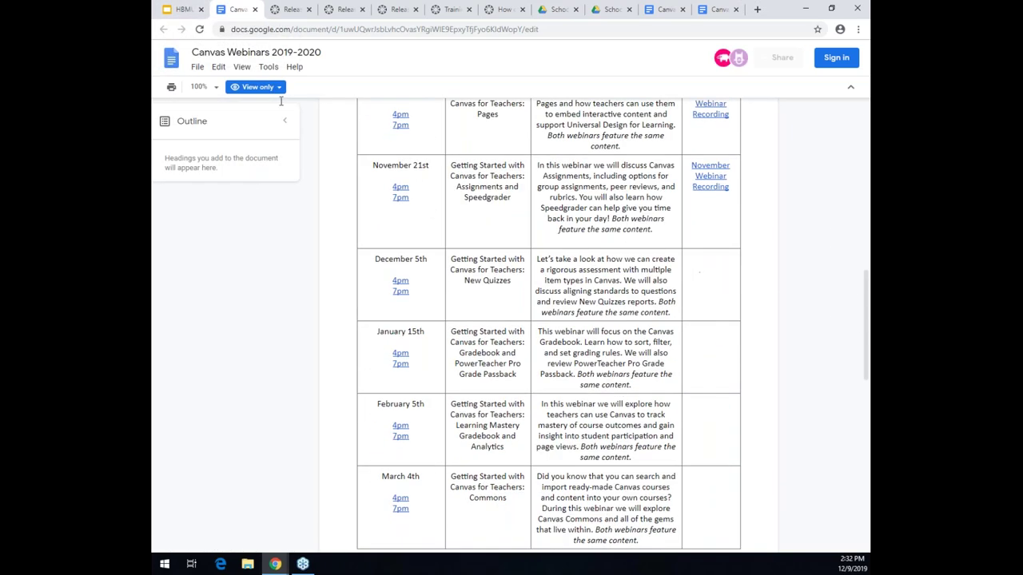
Show the Hot Topics slide and open the Canvas Hot Topics December 2019 document.
left_click(184, 9)
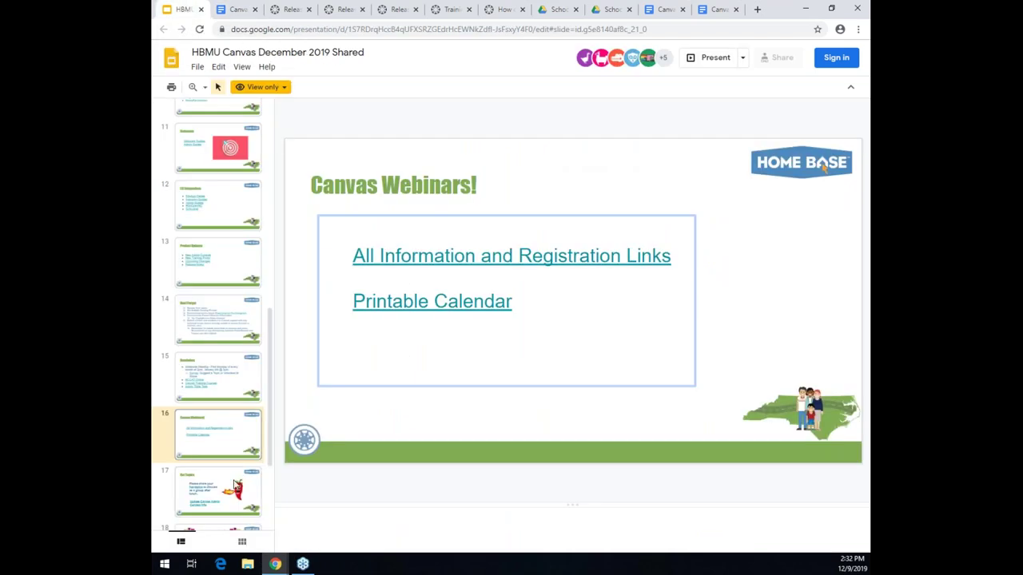
left_click(235, 485)
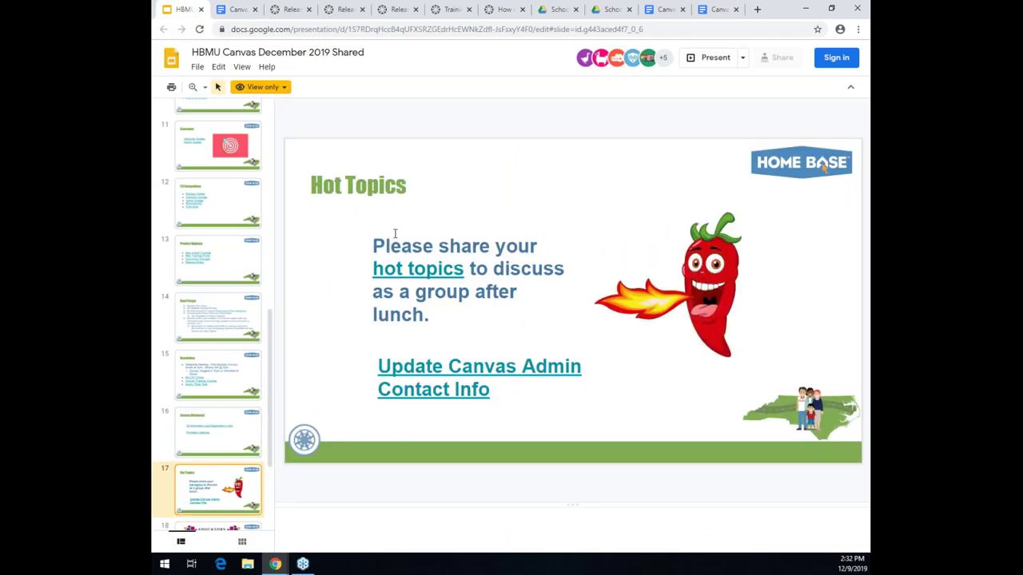
left_click(655, 11)
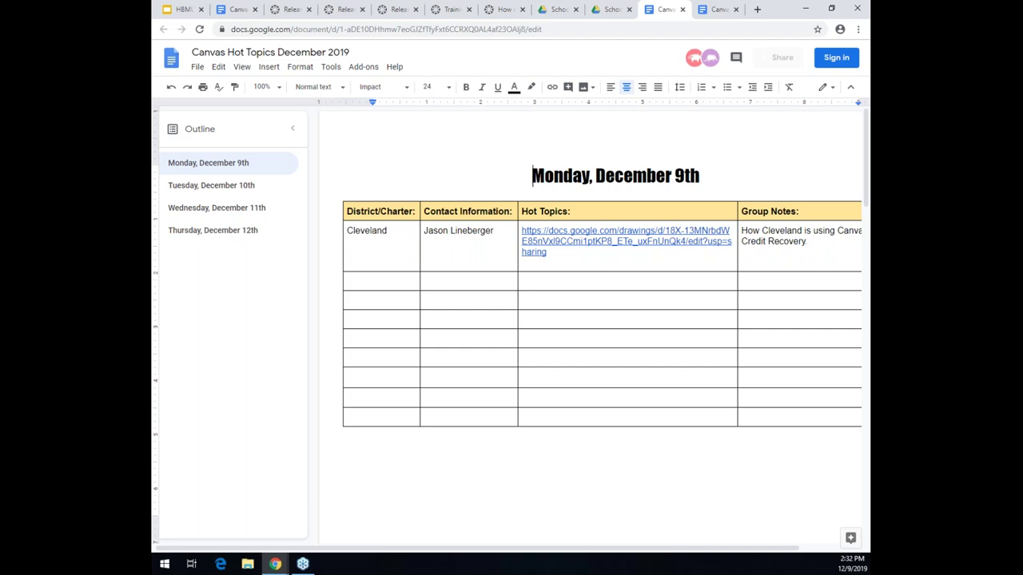
left_click(806, 9)
mouse_move(274, 564)
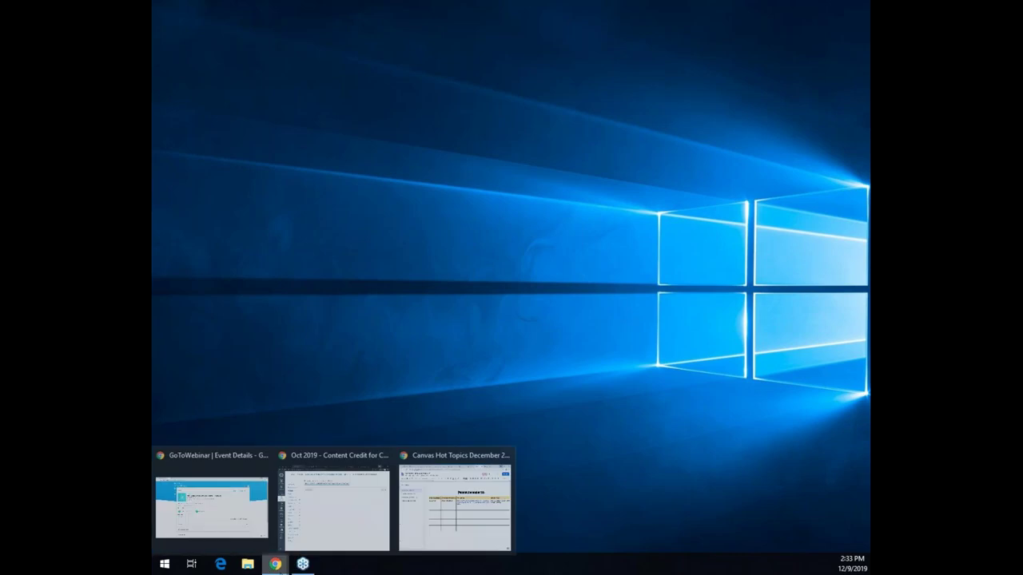
left_click(399, 511)
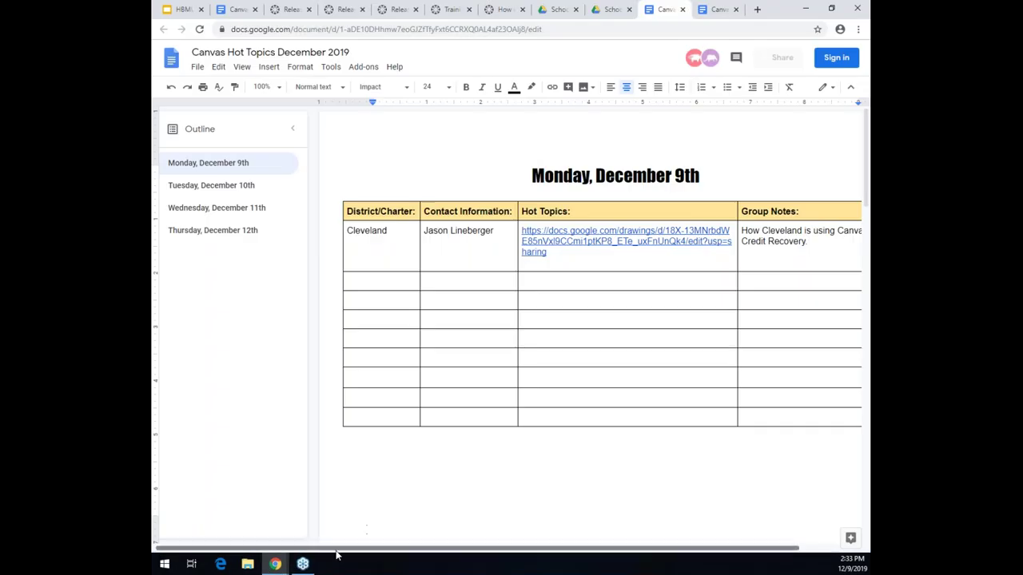
On the Union courses tab, close the Help tray and load courses/78178 via the address bar.
mouse_move(274, 562)
left_click(295, 520)
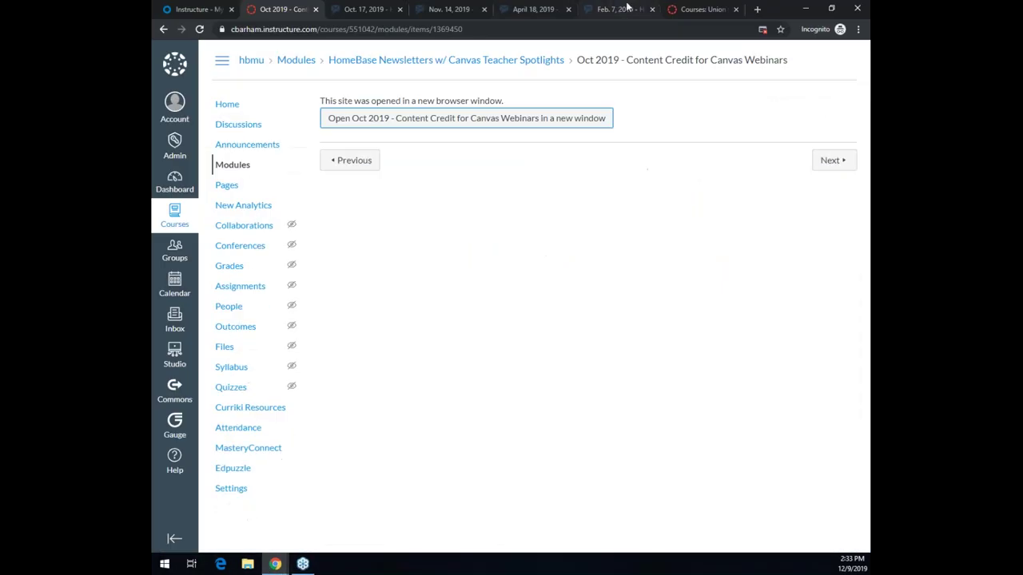
left_click(704, 9)
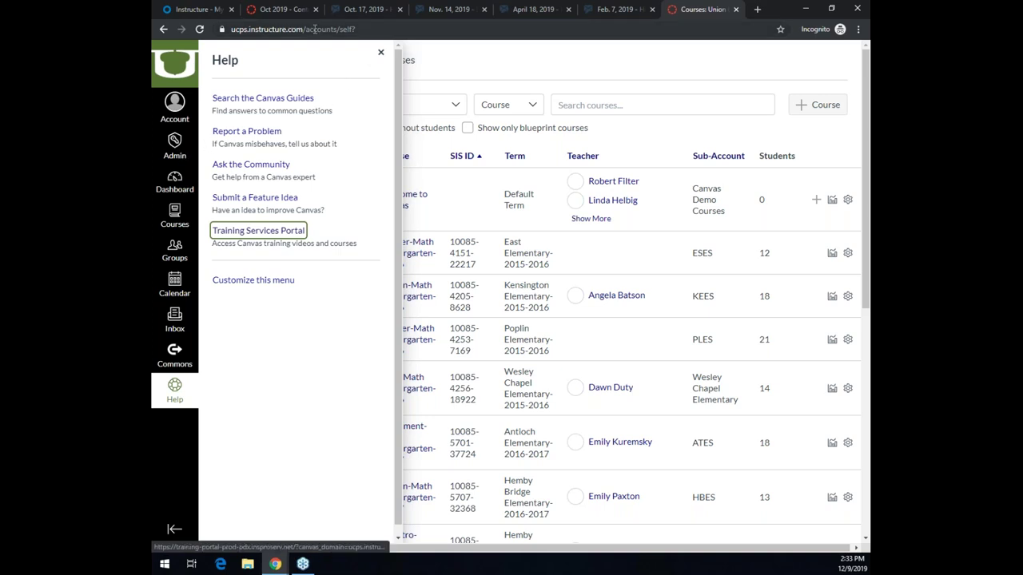
left_click(359, 29)
left_click(581, 110)
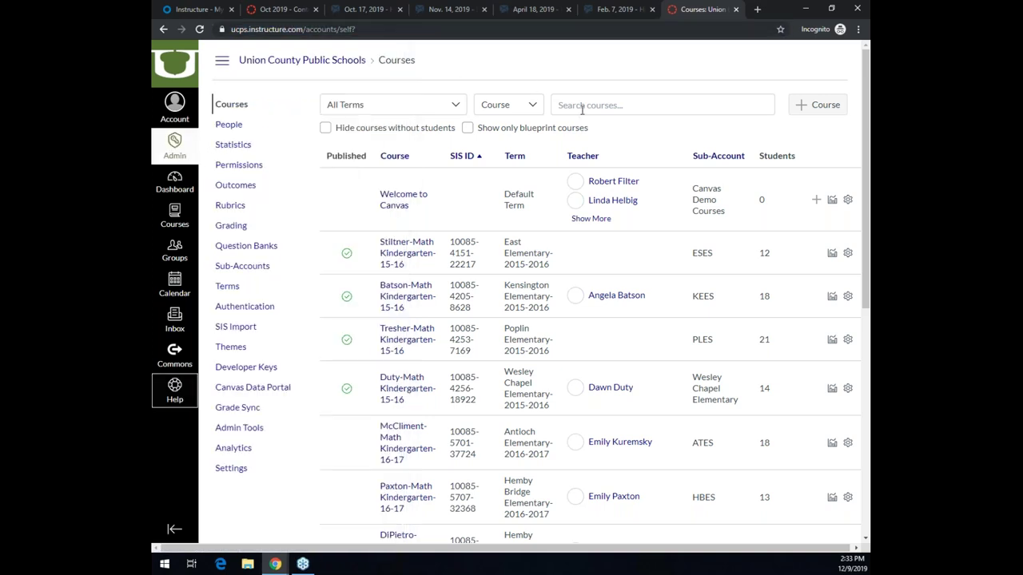
left_click_drag(306, 29, 381, 29)
type("cou")
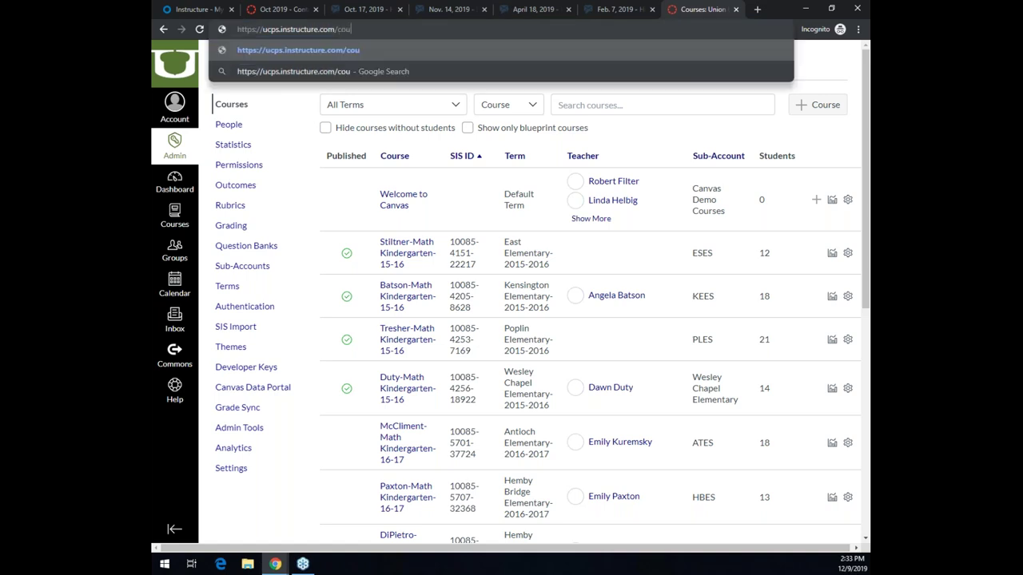
type("rses/7")
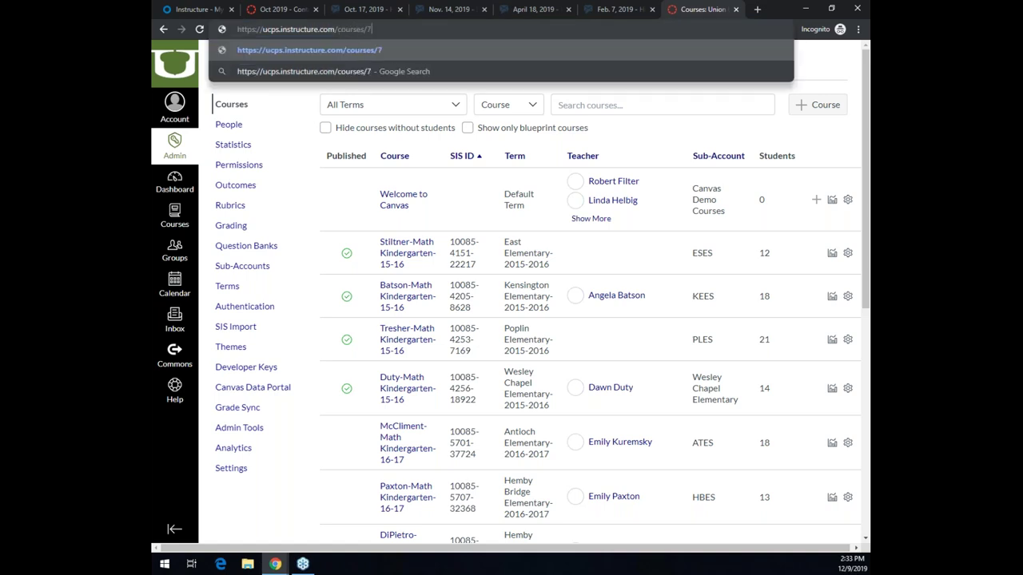
type("8178")
key("Return")
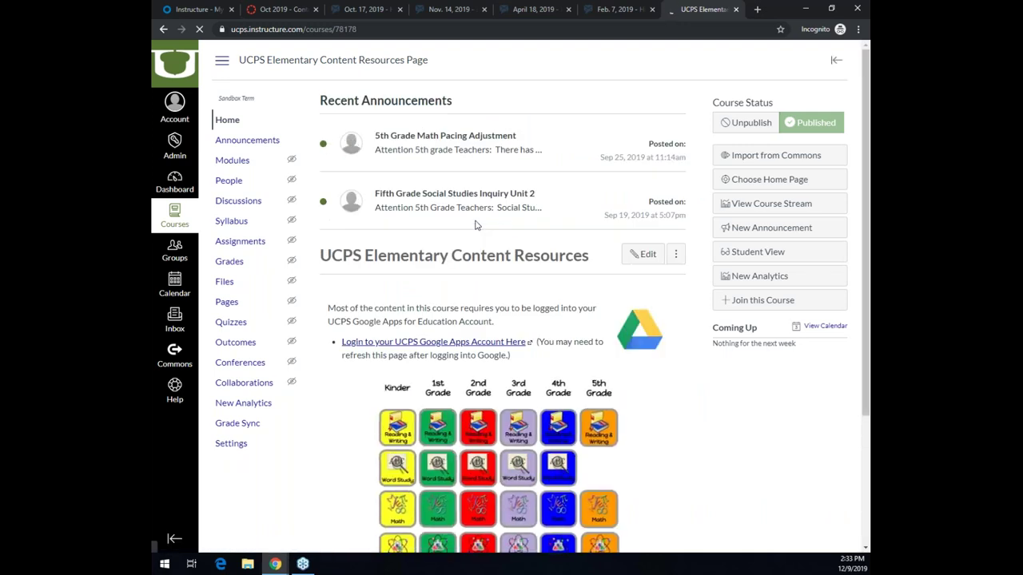
Preview the 3rd Grade Math Homepage, then go back and open Essential Resources.
scroll(695, 466, "down", 1)
scroll(696, 466, "down", 2)
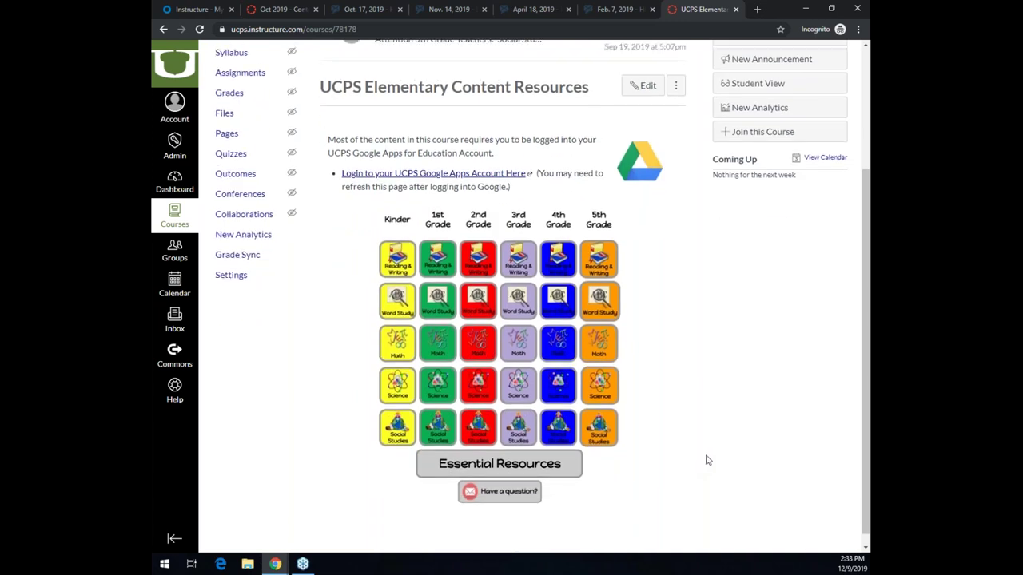
scroll(707, 460, "down", 1)
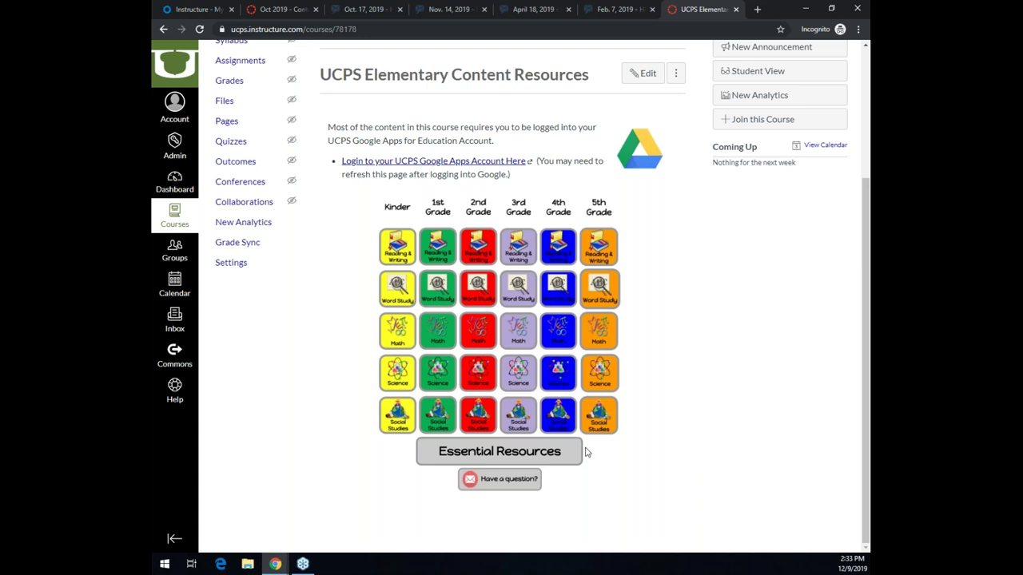
left_click(534, 341)
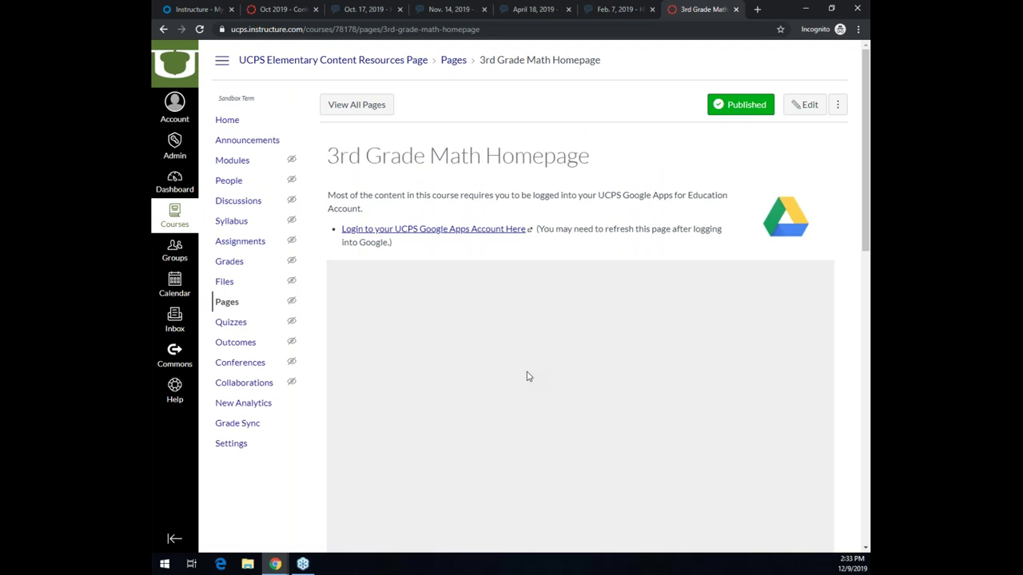
scroll(527, 377, "down", 1)
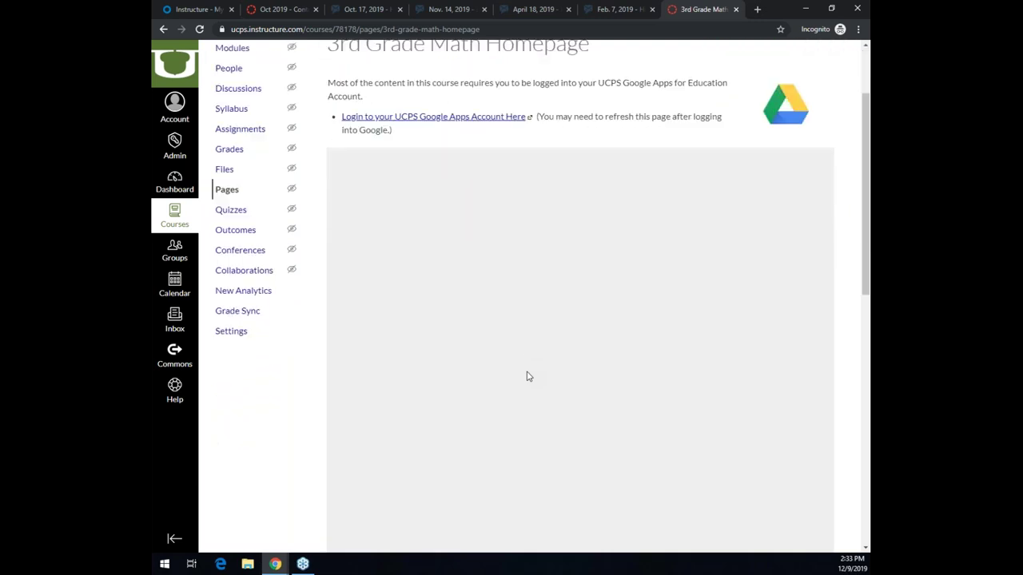
scroll(527, 376, "down", 1)
scroll(527, 376, "up", 2)
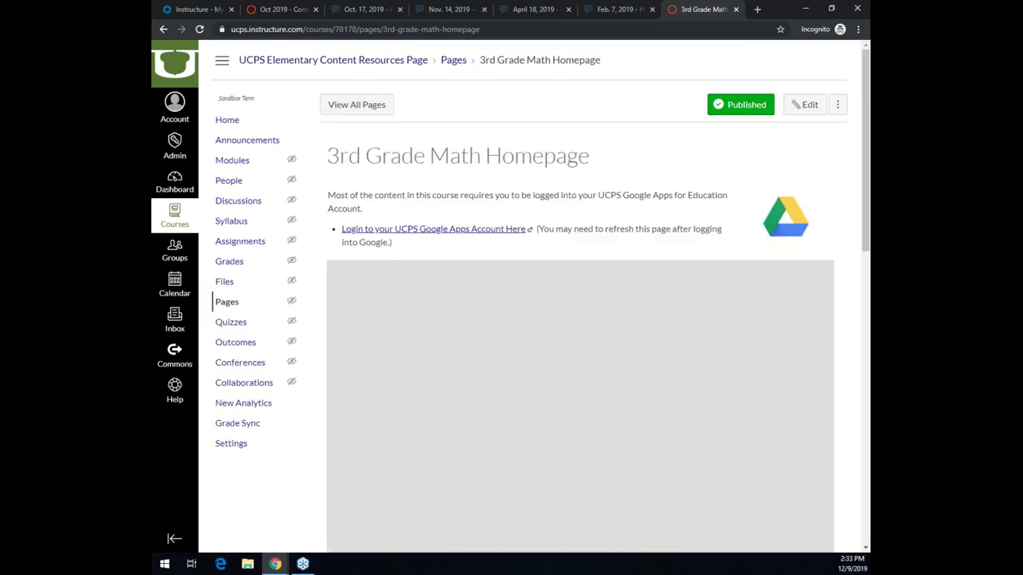
left_click(165, 29)
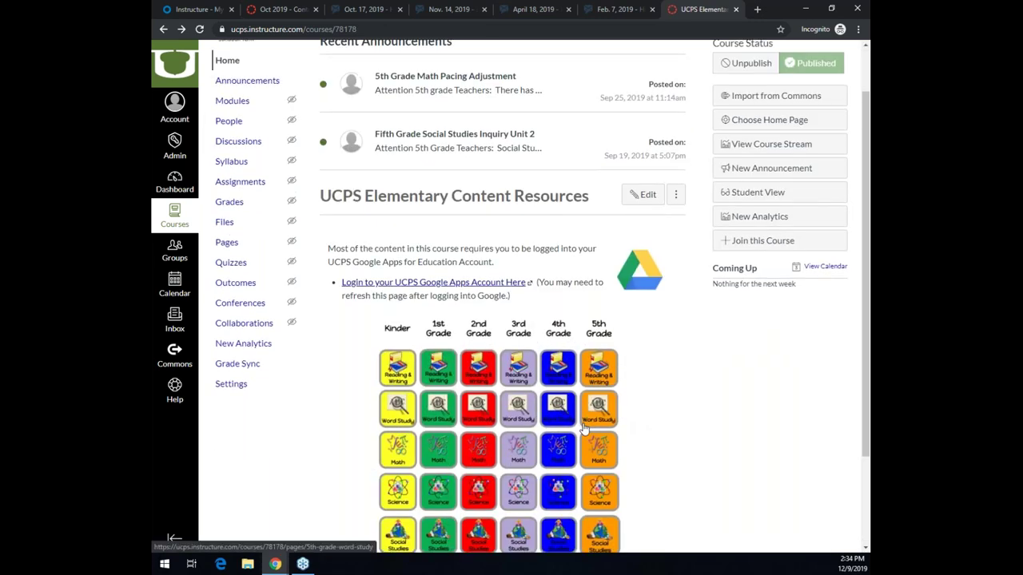
scroll(583, 429, "down", 1)
left_click(559, 452)
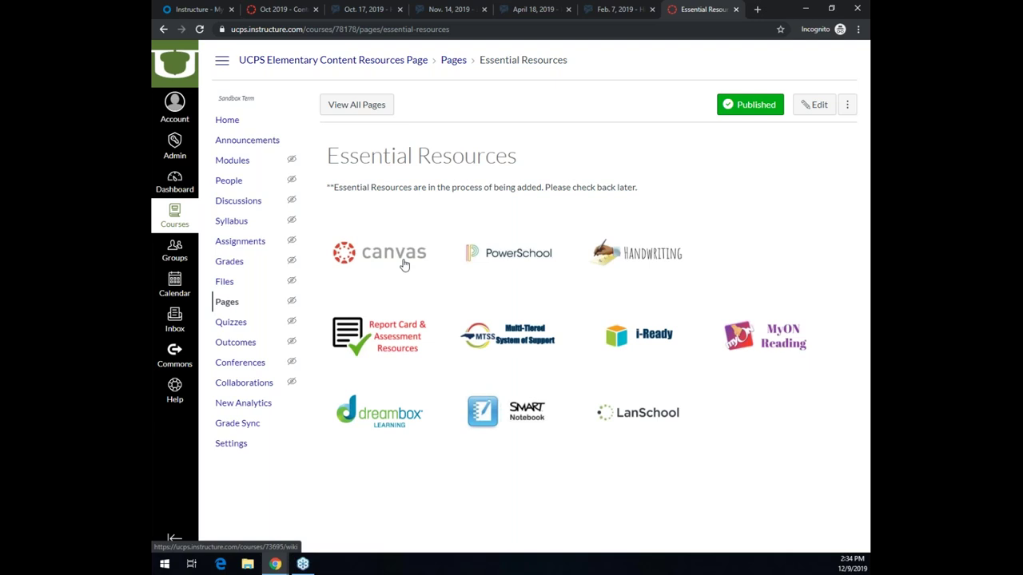
Open the Canvas Genius Bar in a new tab, view its GCB - Syllabus page, then switch back.
left_click(405, 265)
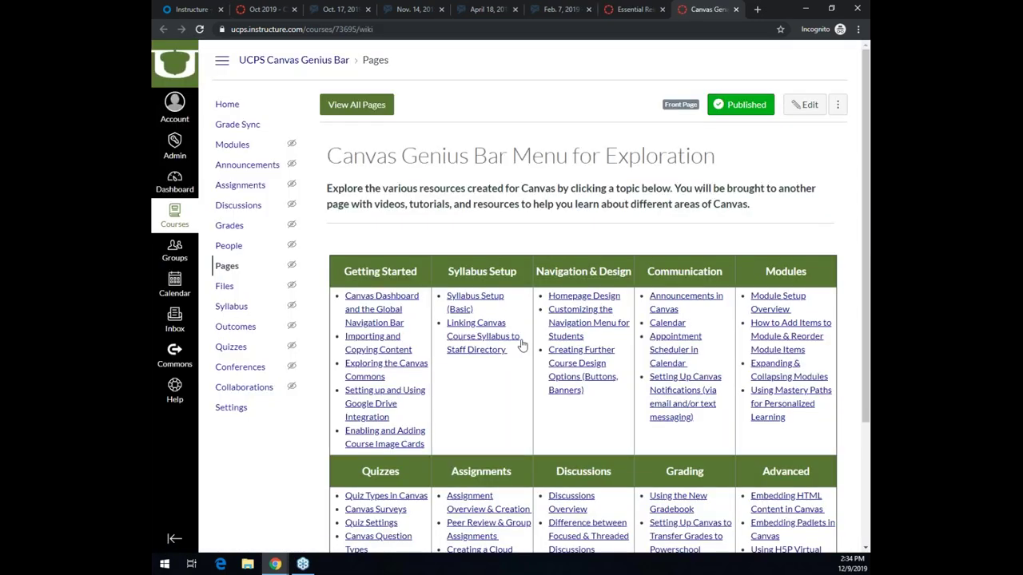
scroll(547, 362, "down", 2)
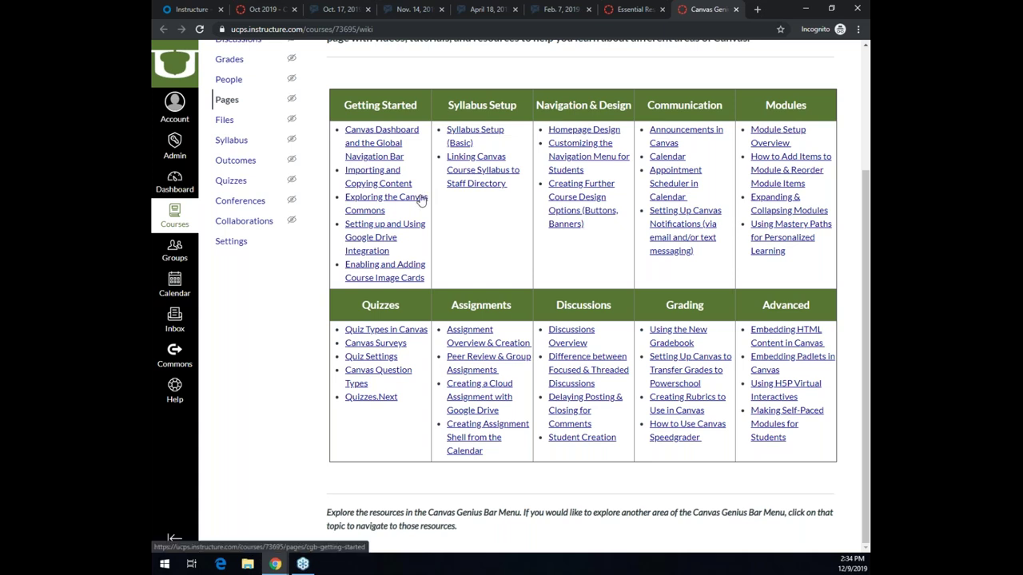
left_click(226, 61)
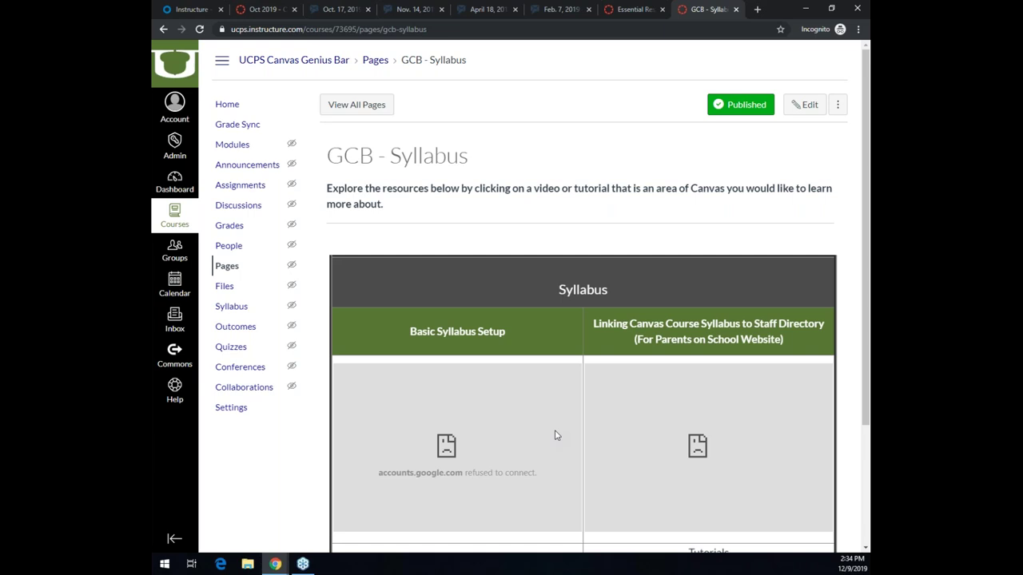
scroll(560, 498, "down", 2)
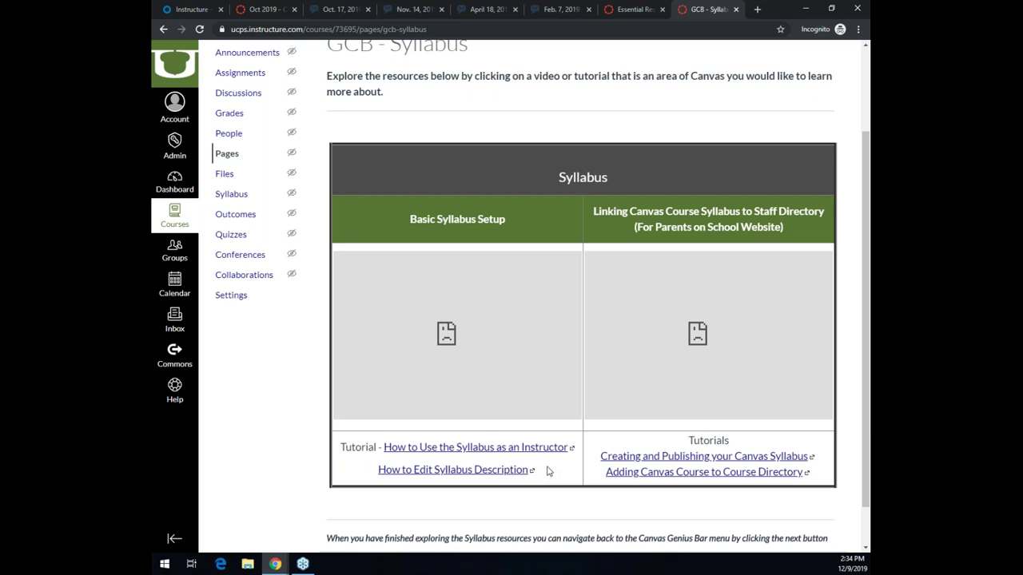
scroll(548, 471, "down", 1)
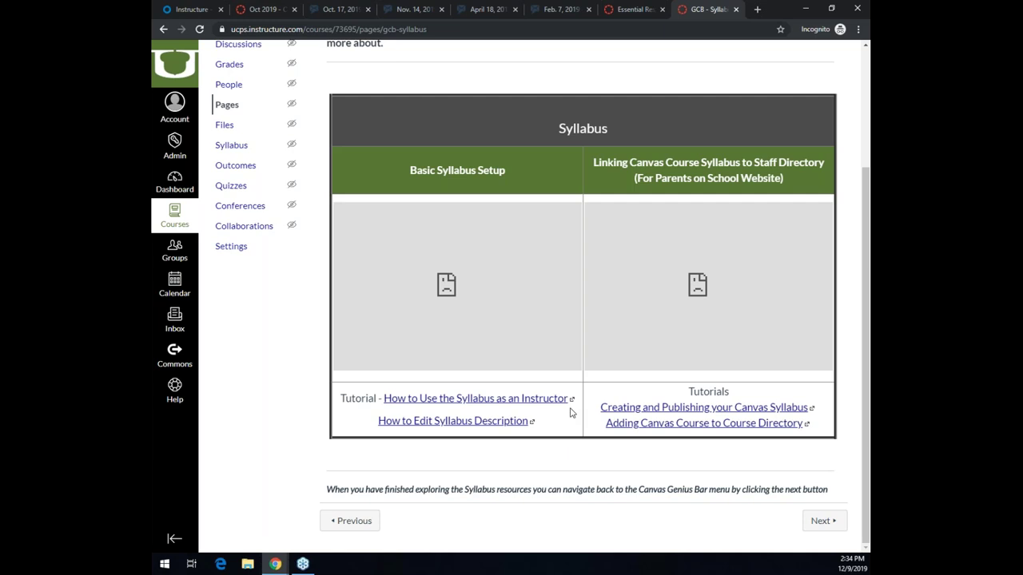
scroll(571, 399, "up", 3)
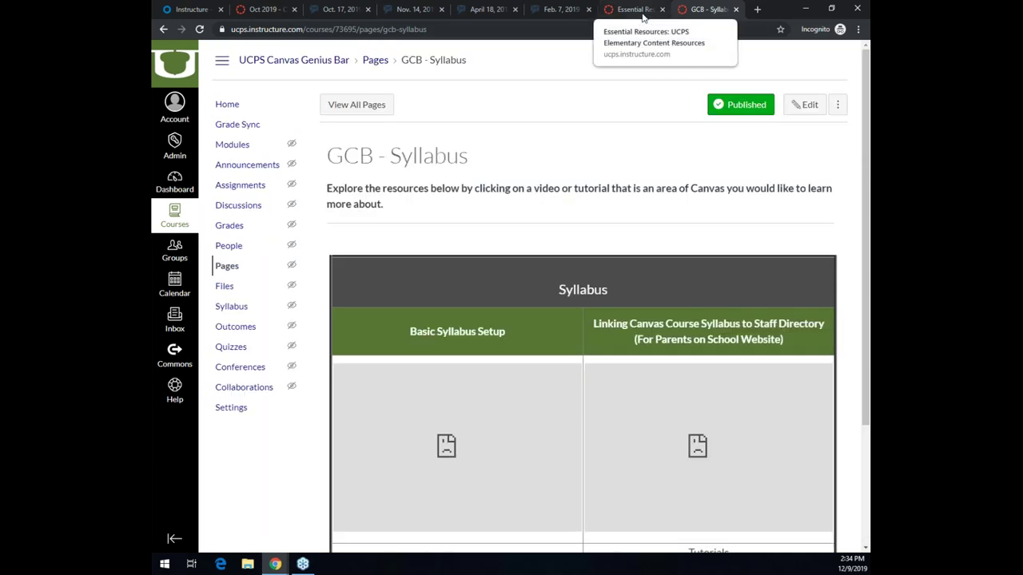
left_click(631, 9)
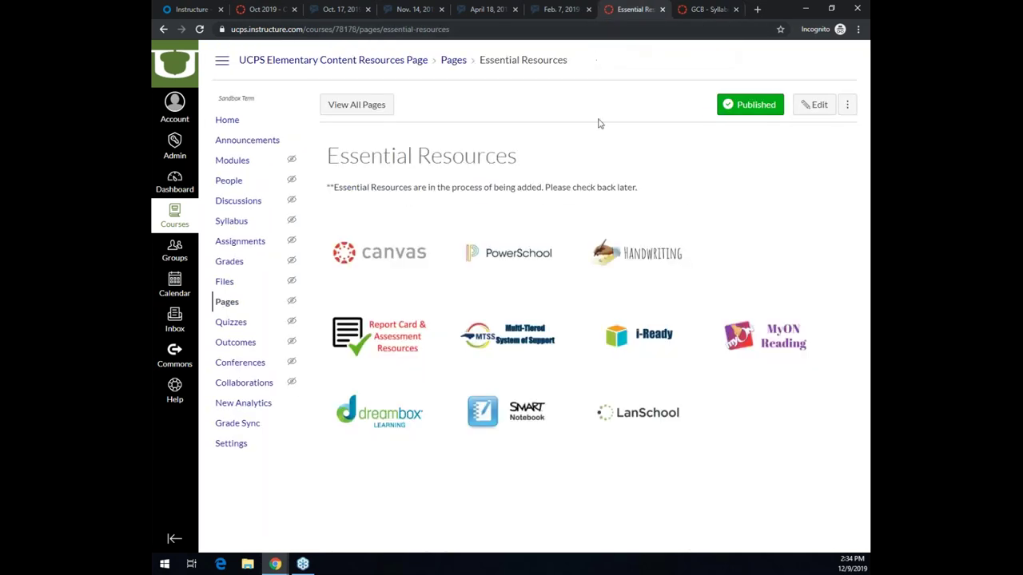
Go back to the UCPS Elementary Content Resources home page and scroll down its grade-level resource grid.
left_click(163, 28)
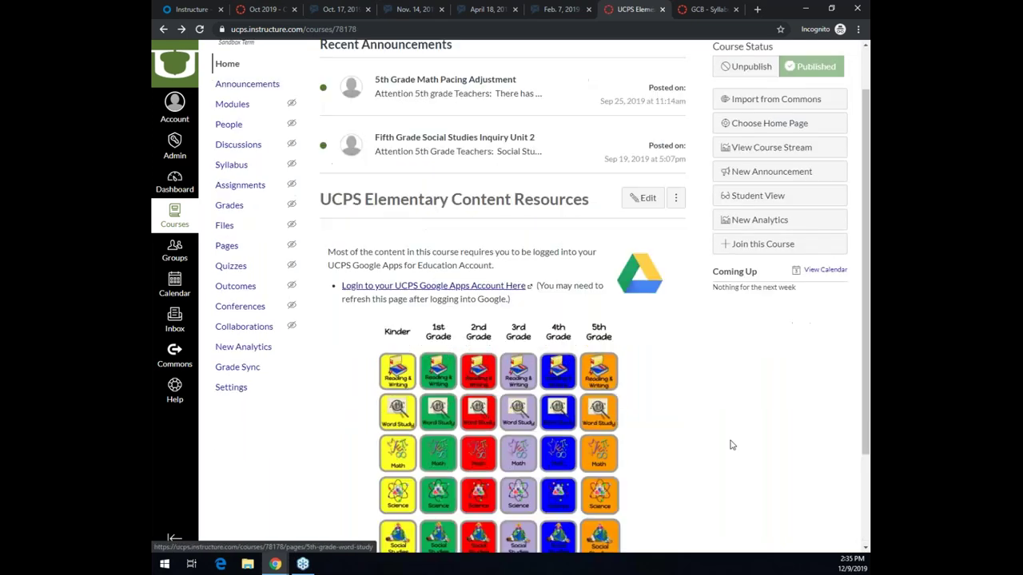
scroll(757, 454, "down", 2)
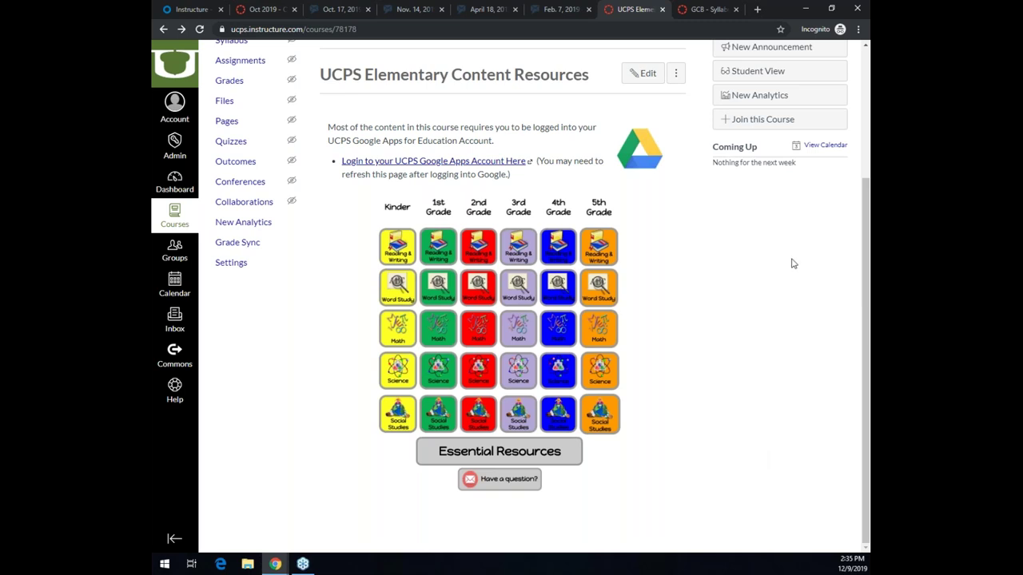
left_click(362, 32)
Load the accounts/self admin page and search the Union County courses for 'template'.
left_click(369, 30)
left_click_drag(382, 30, 330, 30)
type("a")
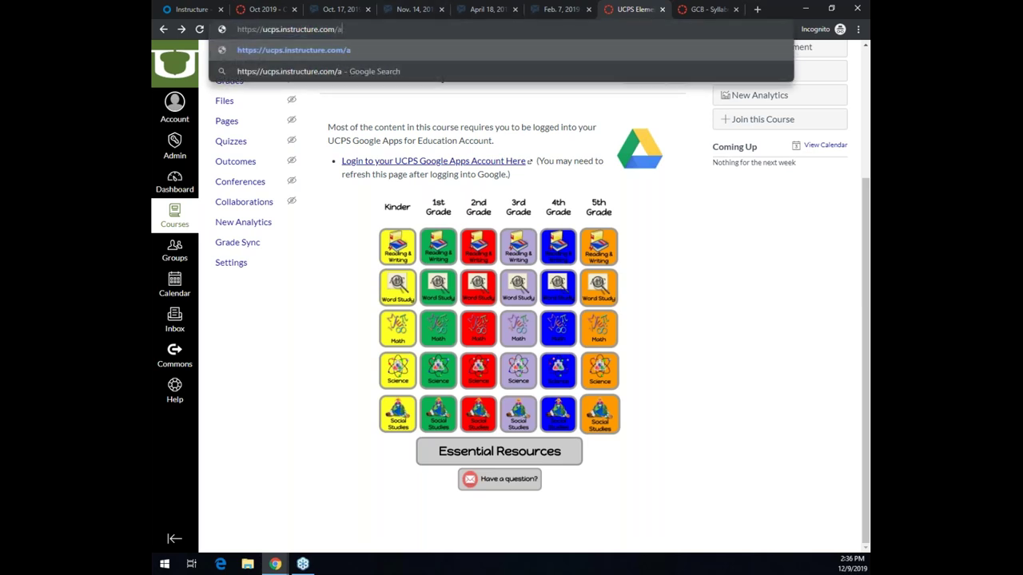
type("ccounts/self")
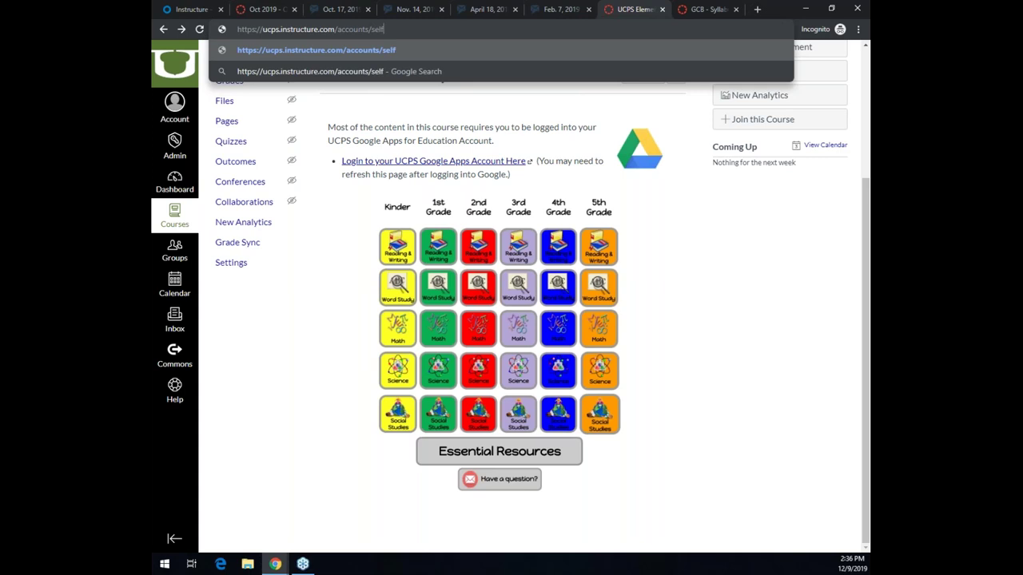
key("Return")
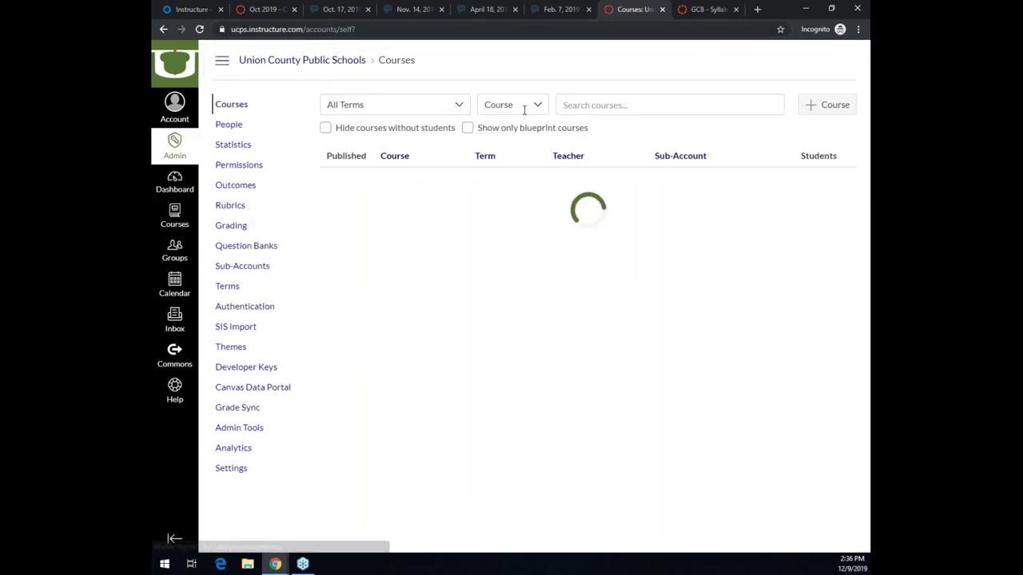
left_click(613, 104)
type("template")
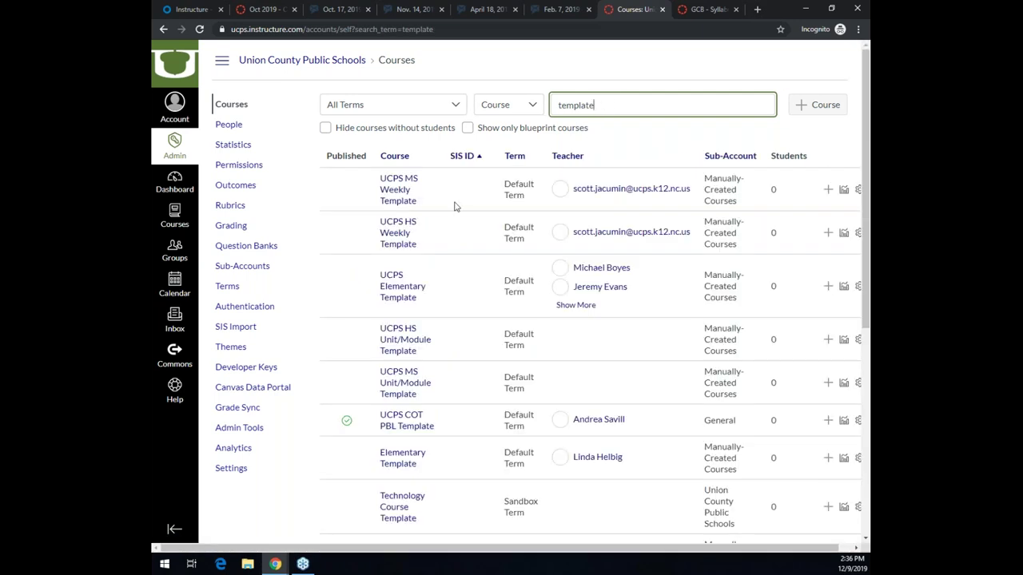
Open UCPS Elementary Template in a new tab and switch to it.
right_click(402, 304)
left_click(415, 309)
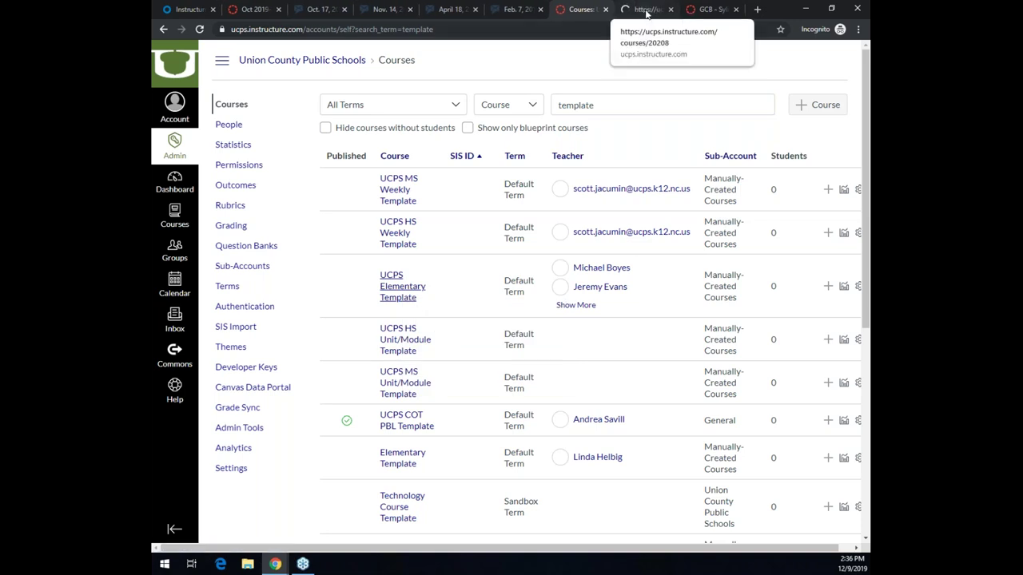
left_click(645, 10)
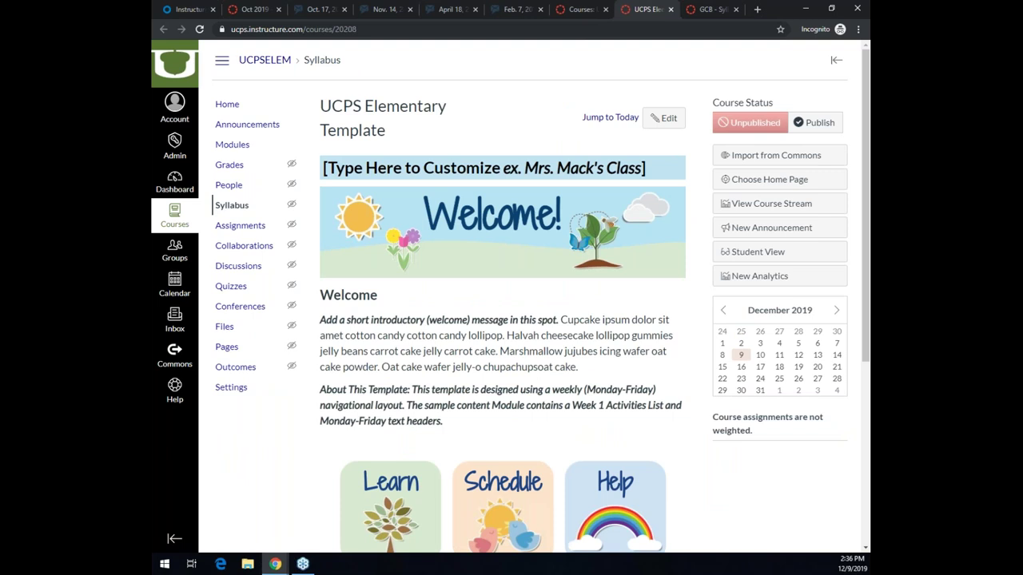
Open the template's Modules and go to the Template: Icons, Banners, & Buttons page.
scroll(586, 408, "down", 3)
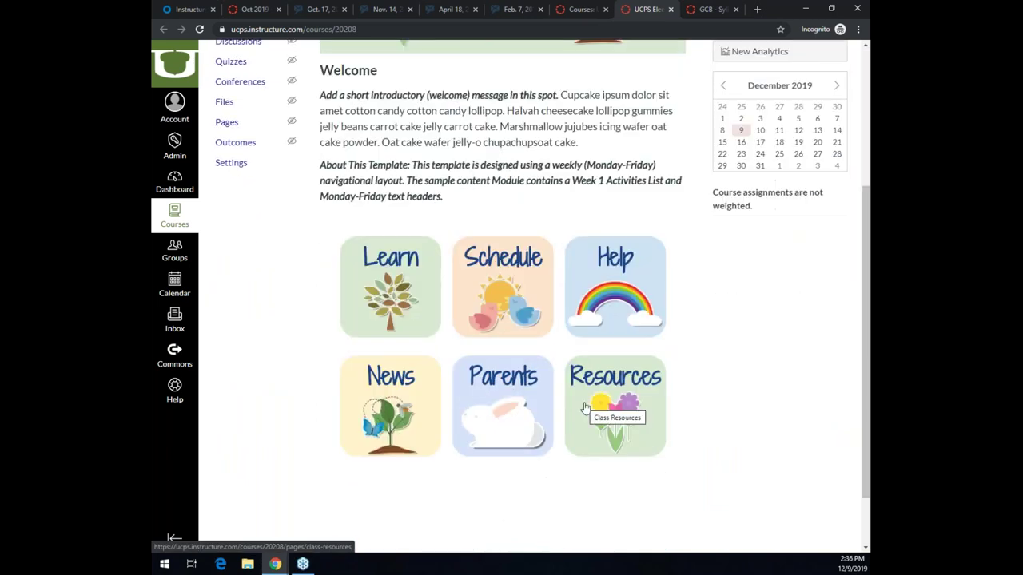
scroll(586, 409, "down", 2)
scroll(584, 409, "up", 5)
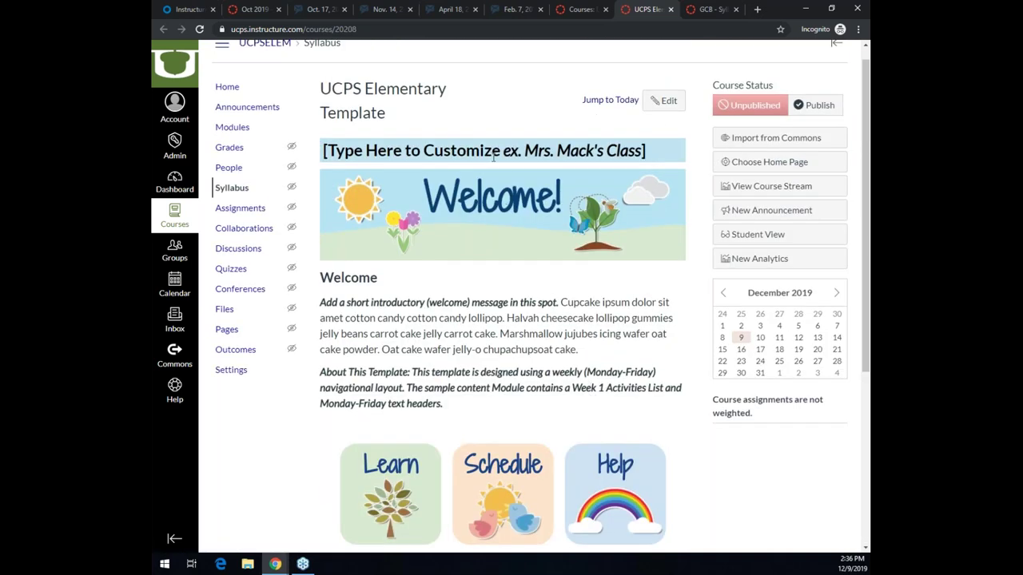
left_click(221, 128)
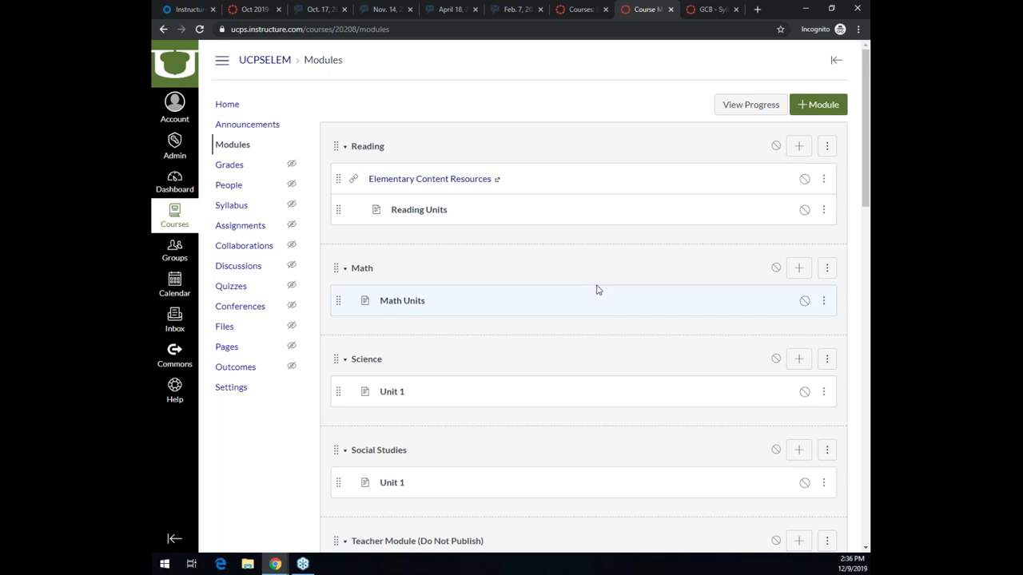
scroll(596, 295, "down", 2)
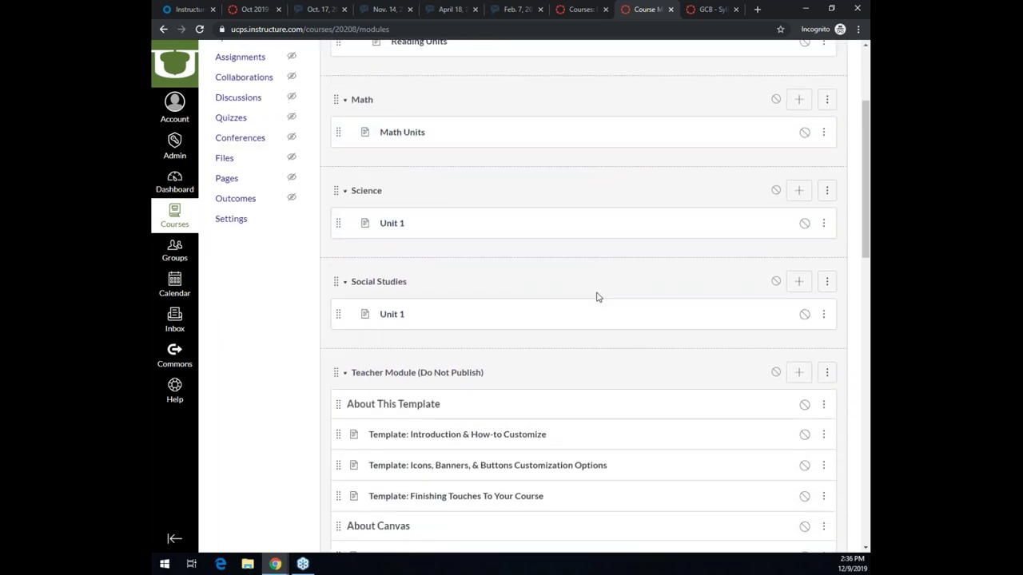
scroll(596, 298, "down", 4)
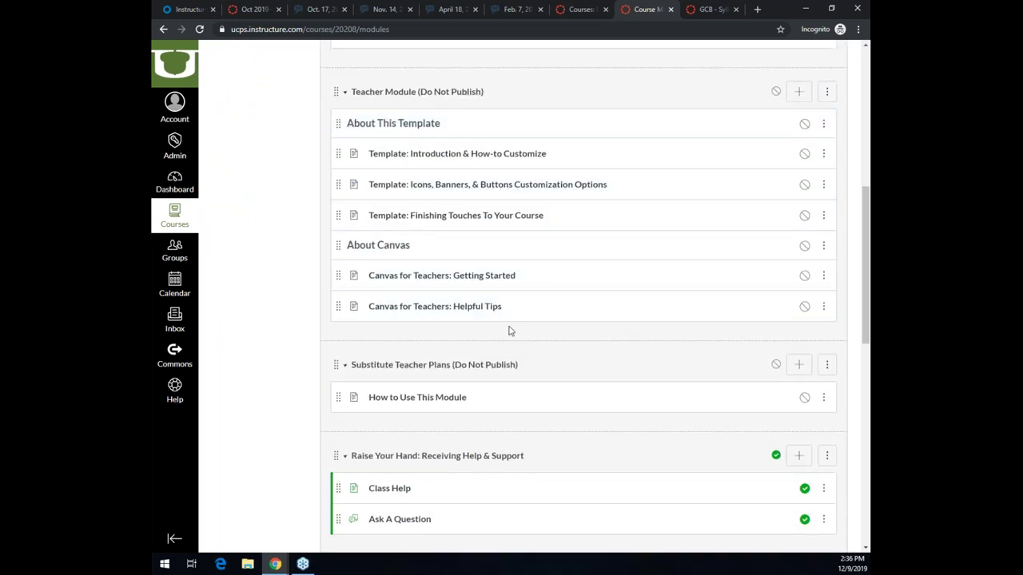
scroll(506, 329, "up", 4)
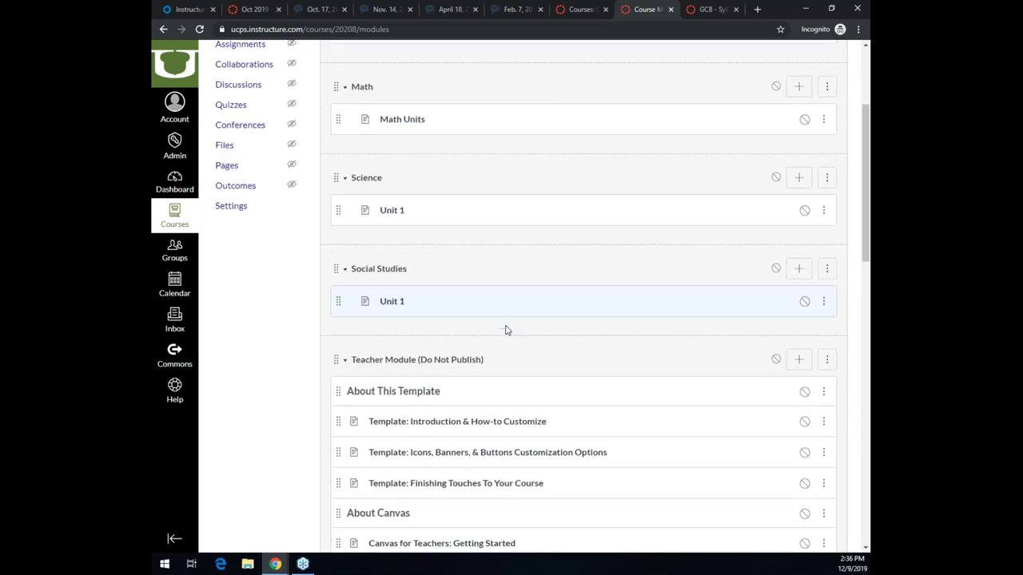
scroll(506, 329, "down", 1)
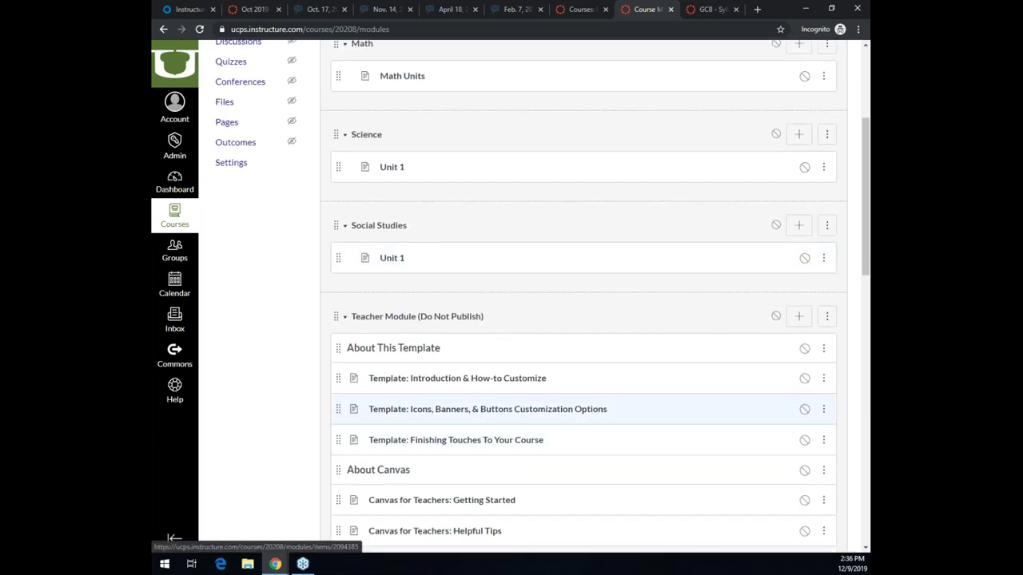
left_click(493, 413)
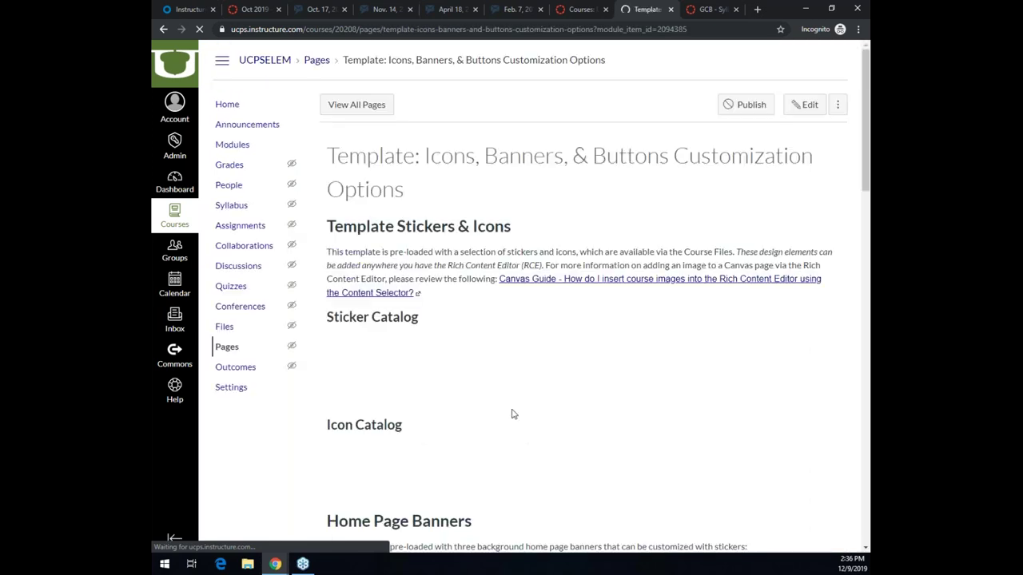
Open the Welcome Banner's editable drawing, then close the Google sign-in tab that appears.
scroll(516, 413, "down", 2)
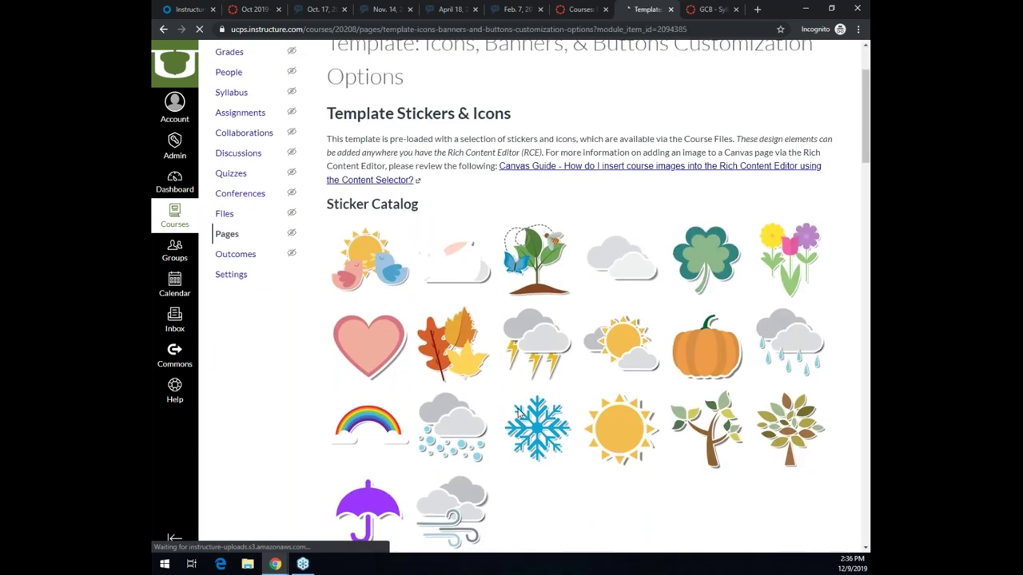
scroll(518, 413, "down", 4)
scroll(519, 410, "down", 4)
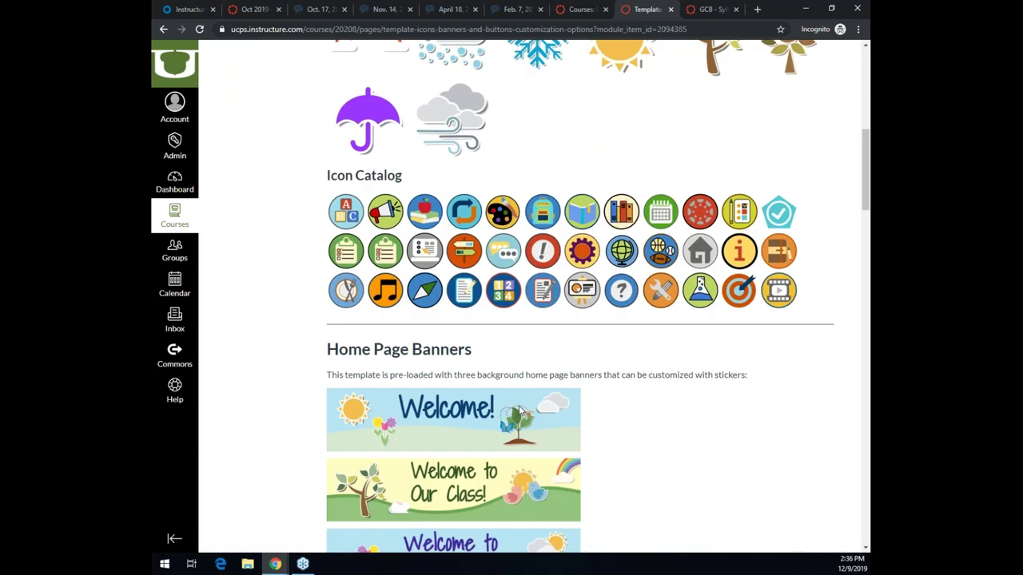
scroll(519, 410, "down", 3)
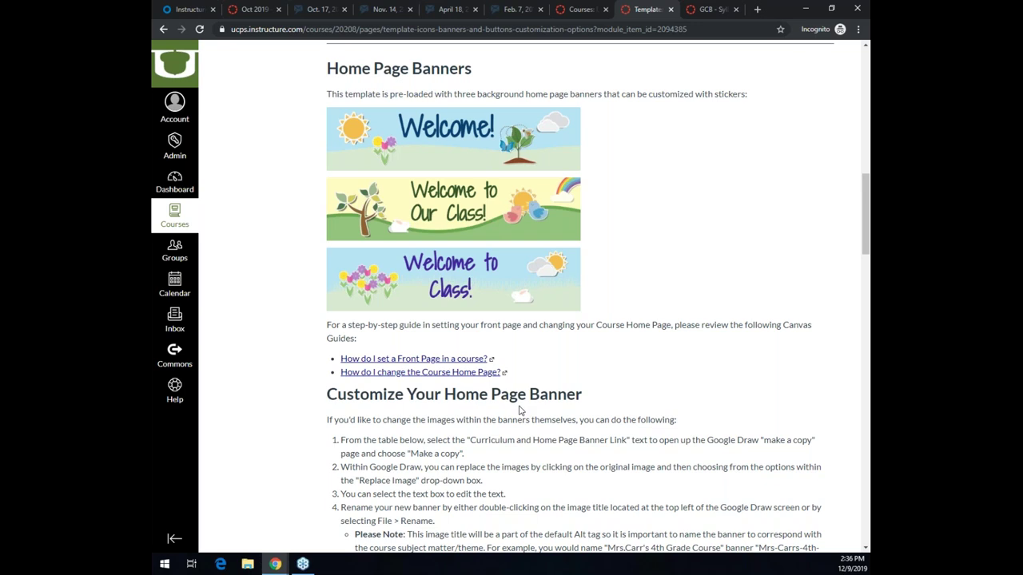
scroll(519, 410, "down", 6)
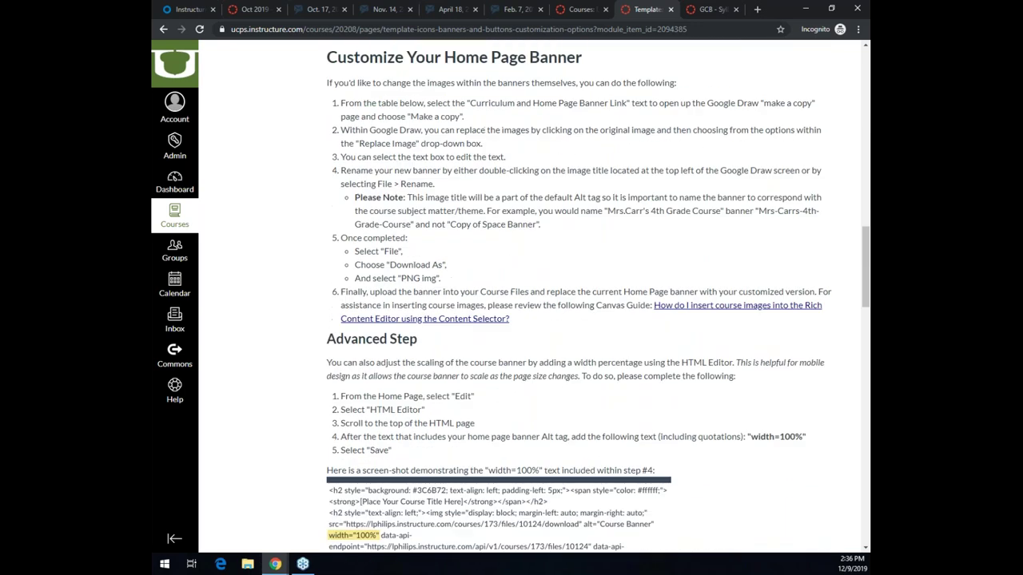
scroll(597, 296, "down", 3)
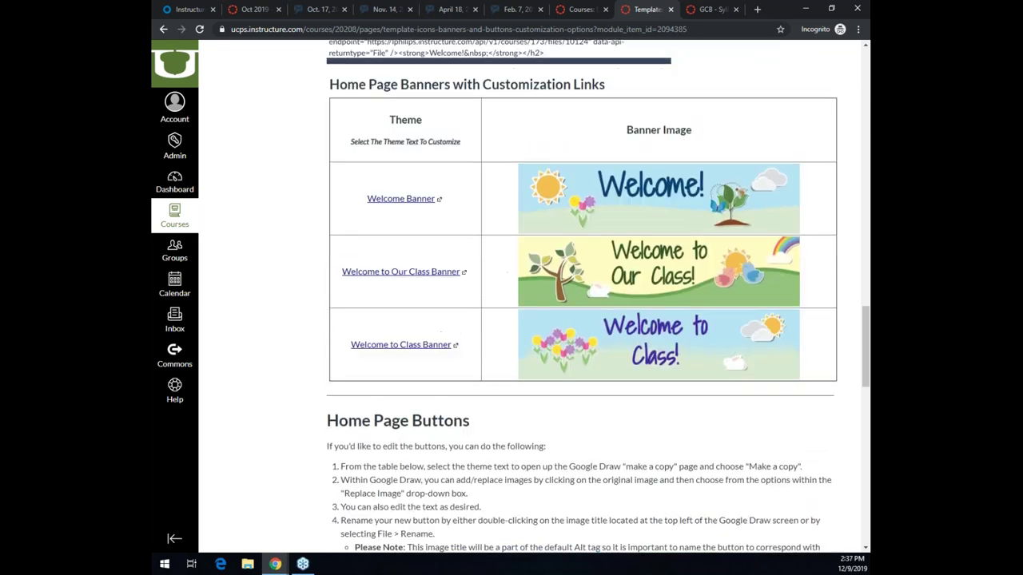
scroll(461, 242, "down", 1)
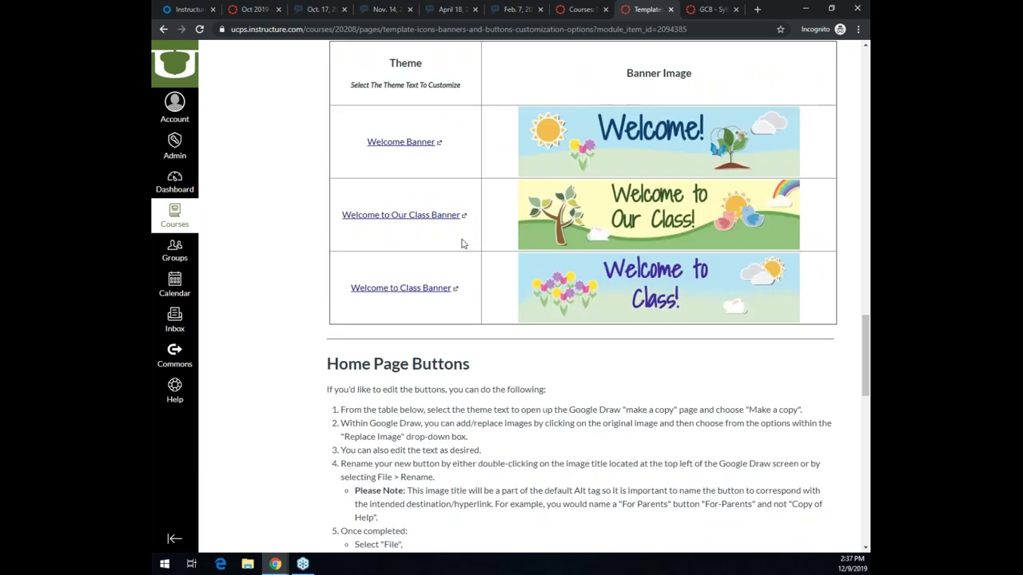
left_click(434, 144)
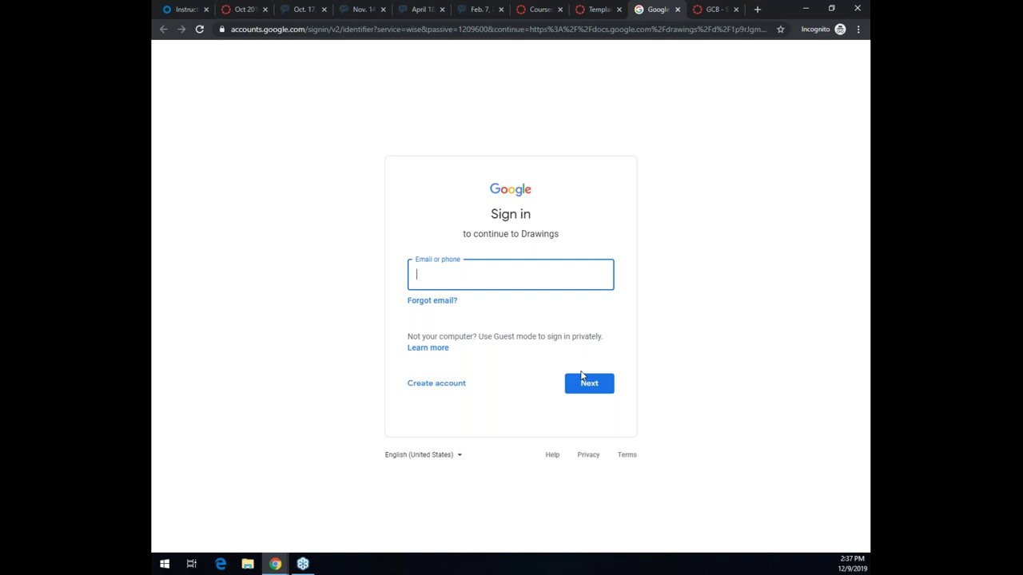
left_click(676, 9)
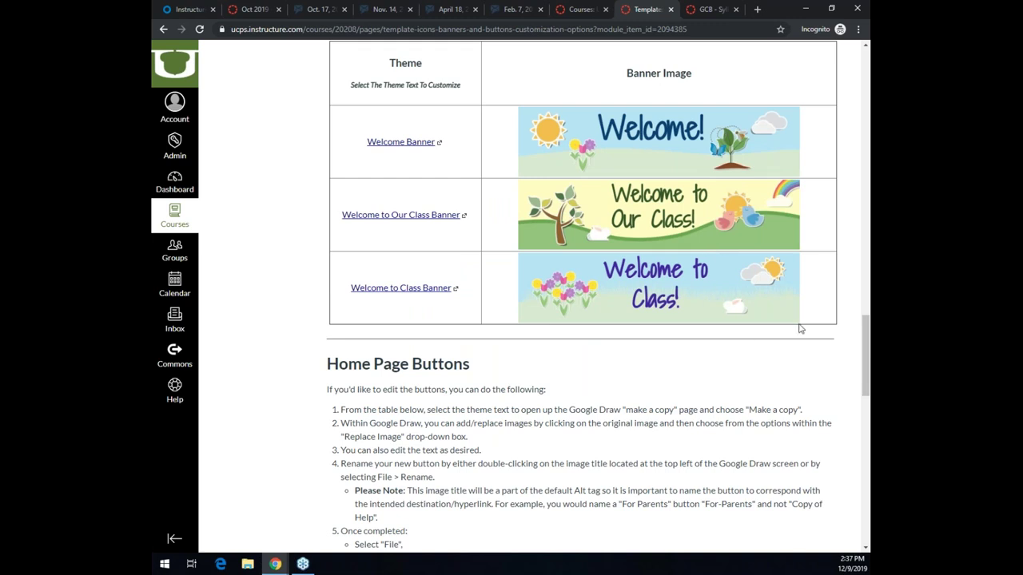
left_click_drag(867, 328, 867, 70)
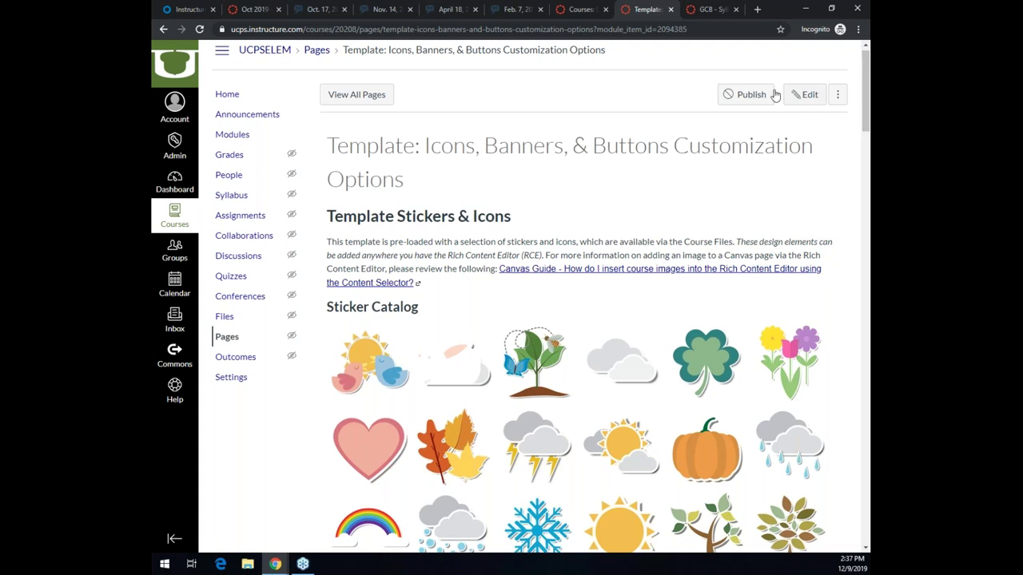
Open UCPS MS Weekly, HS Weekly and HS Unit/Module Templates each in new tabs.
left_click(562, 9)
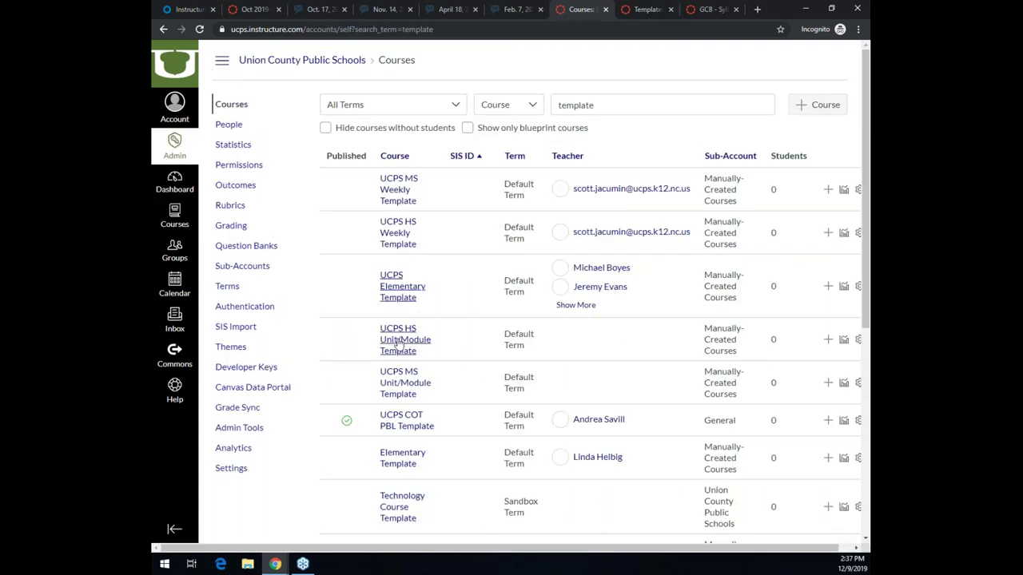
right_click(406, 184)
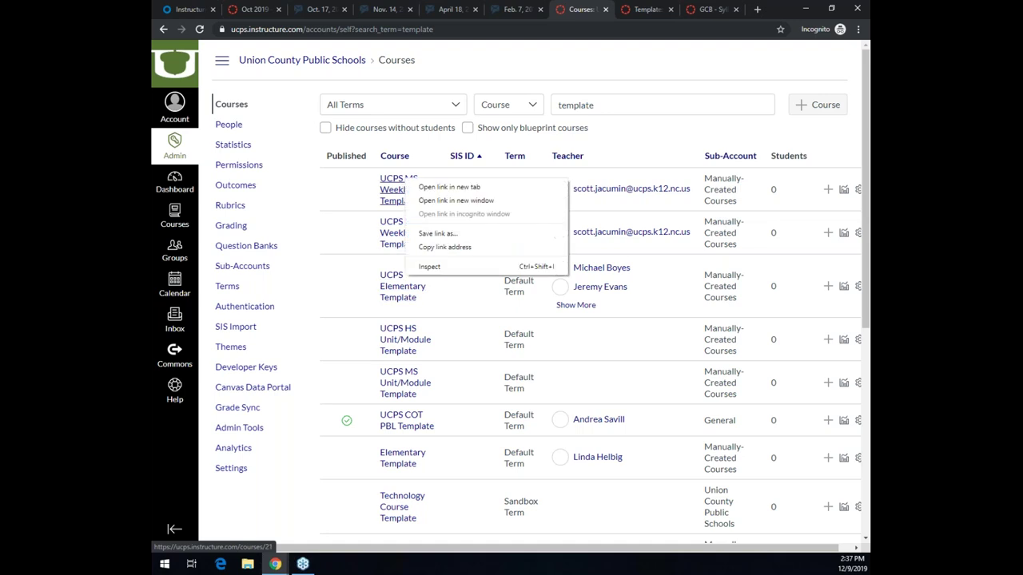
left_click(423, 188)
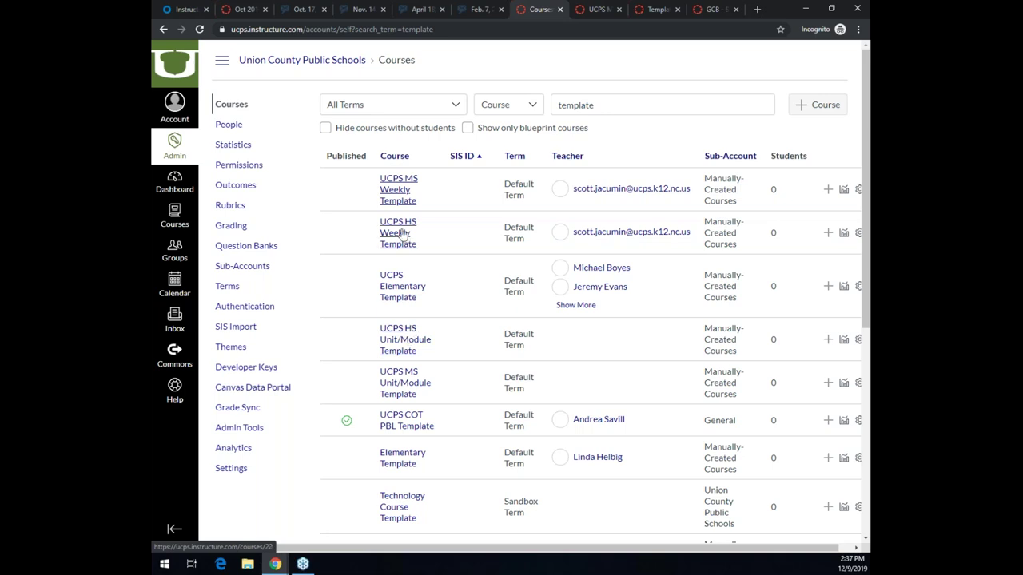
right_click(403, 233)
left_click(436, 241)
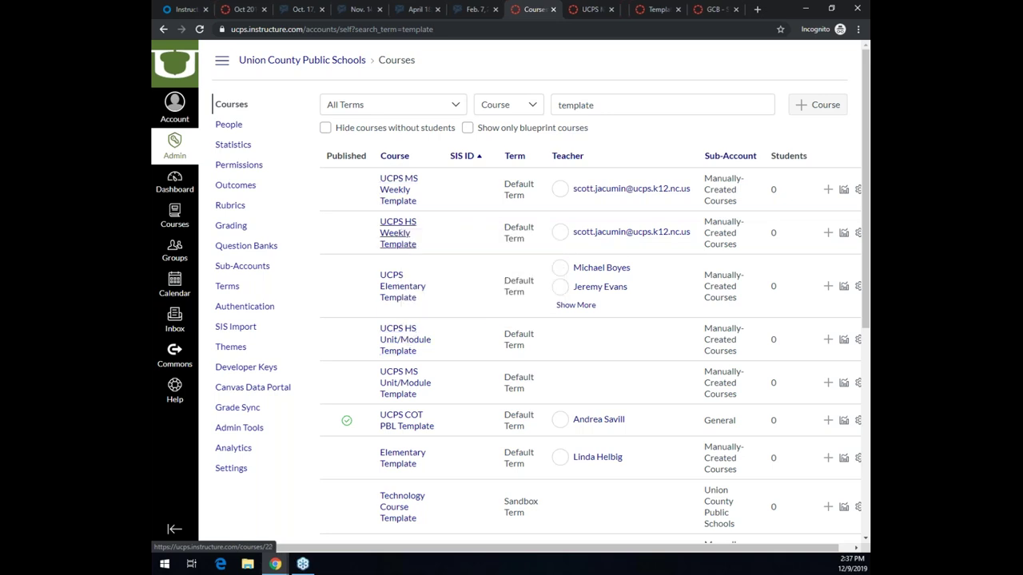
right_click(415, 334)
left_click(422, 343)
View the HS templates, then close all template tabs and the customization page.
left_click(571, 9)
left_click(627, 9)
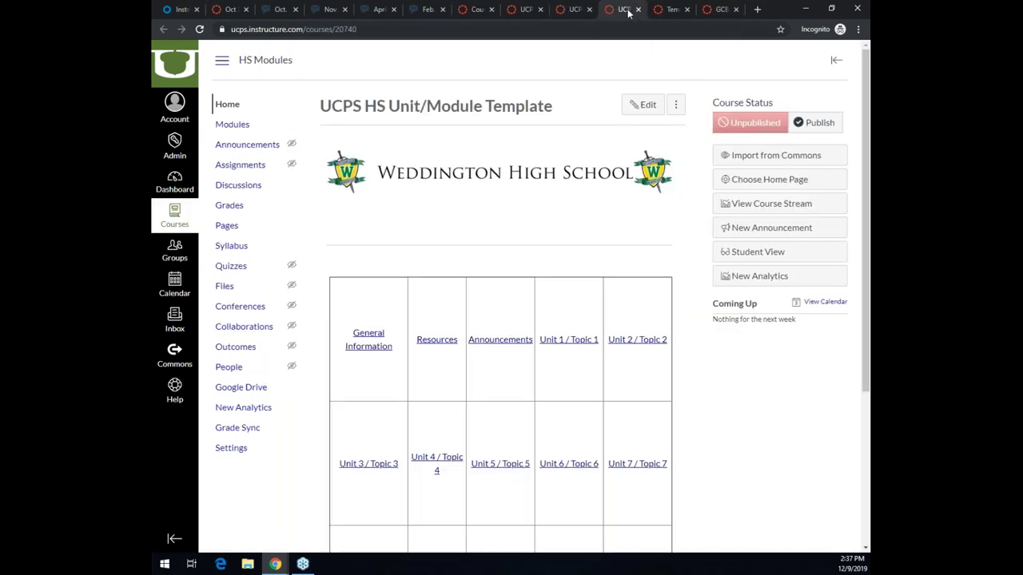
left_click(589, 9)
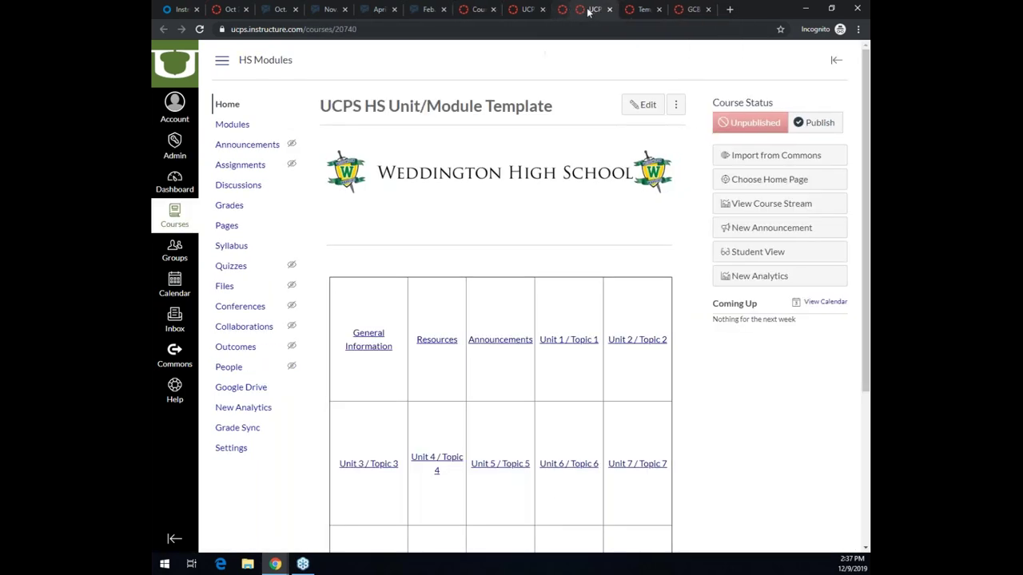
left_click(591, 9)
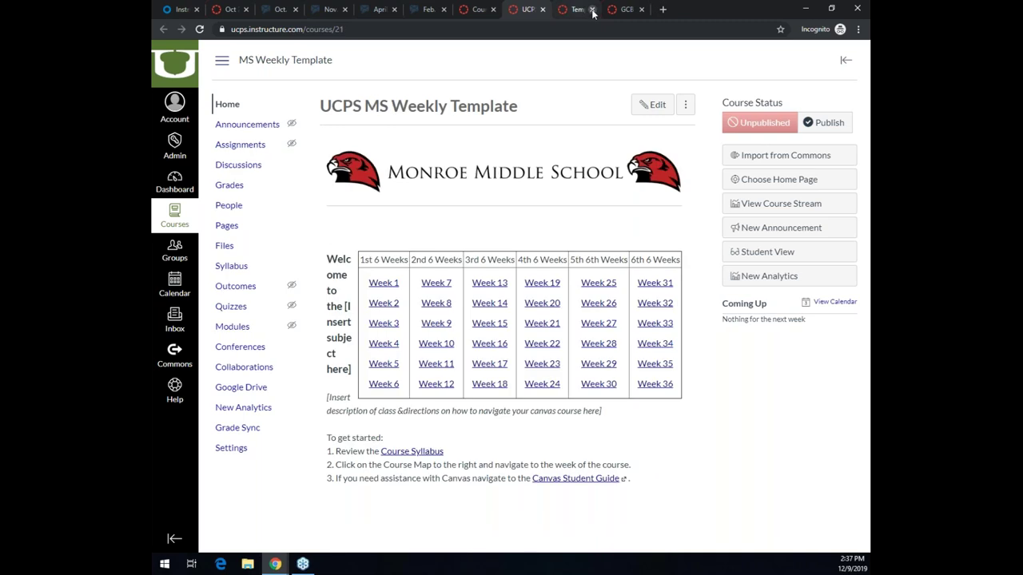
left_click(592, 9)
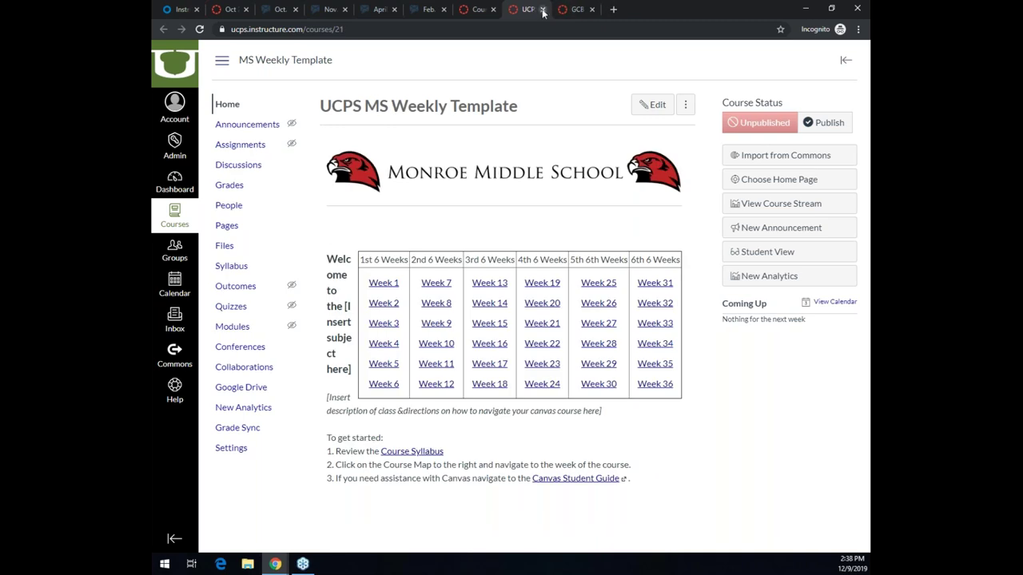
left_click(542, 9)
scroll(423, 424, "down", 3)
scroll(405, 403, "down", 2)
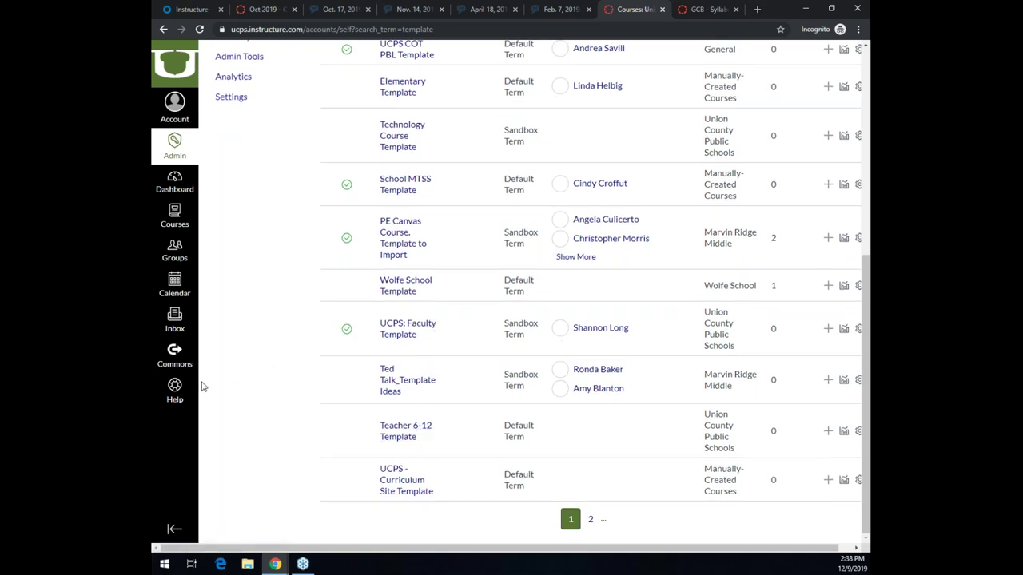
Open Canvas Commons and filter to only Union County Public Schools approved resources.
left_click(177, 363)
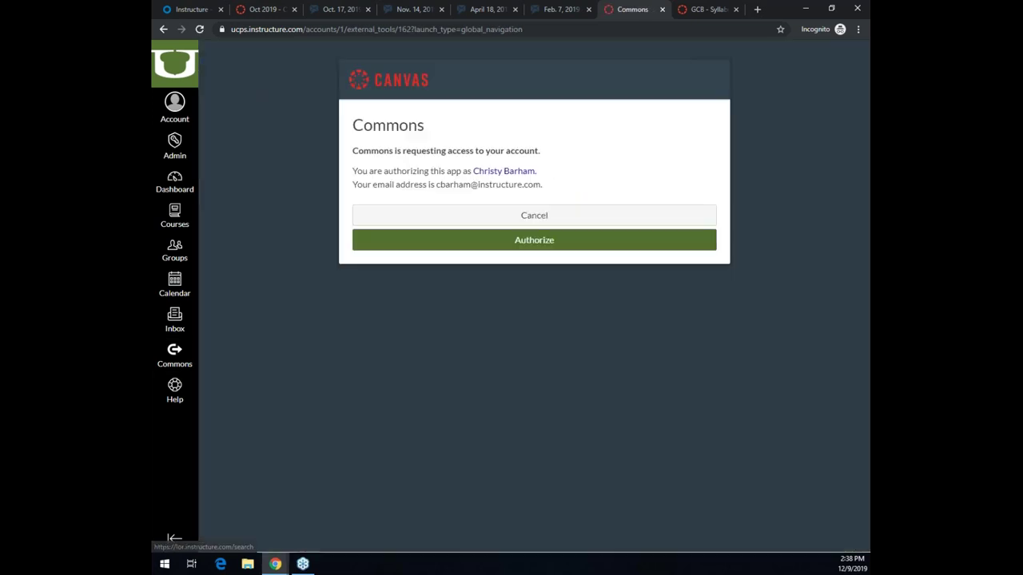
left_click(537, 239)
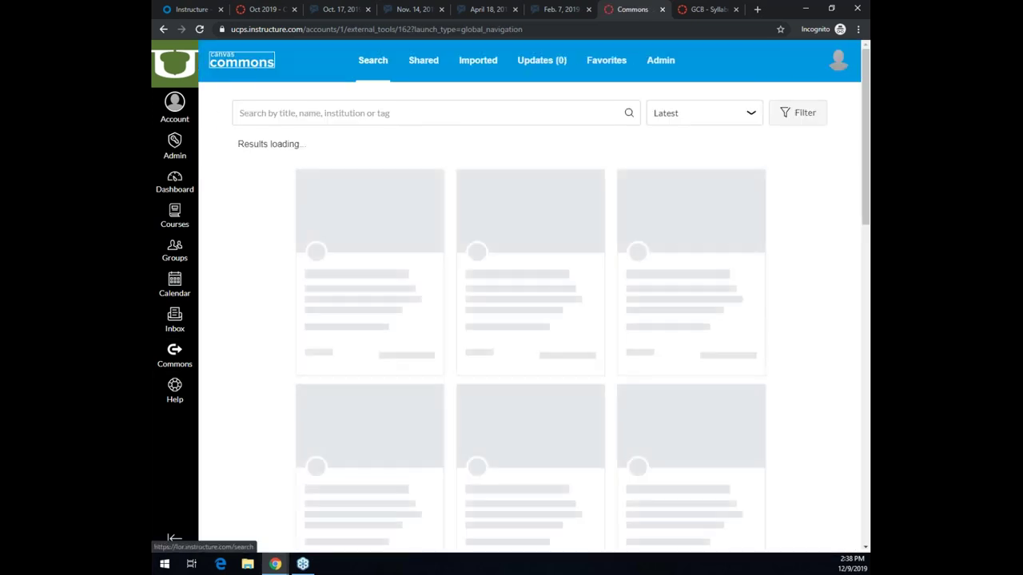
left_click(799, 112)
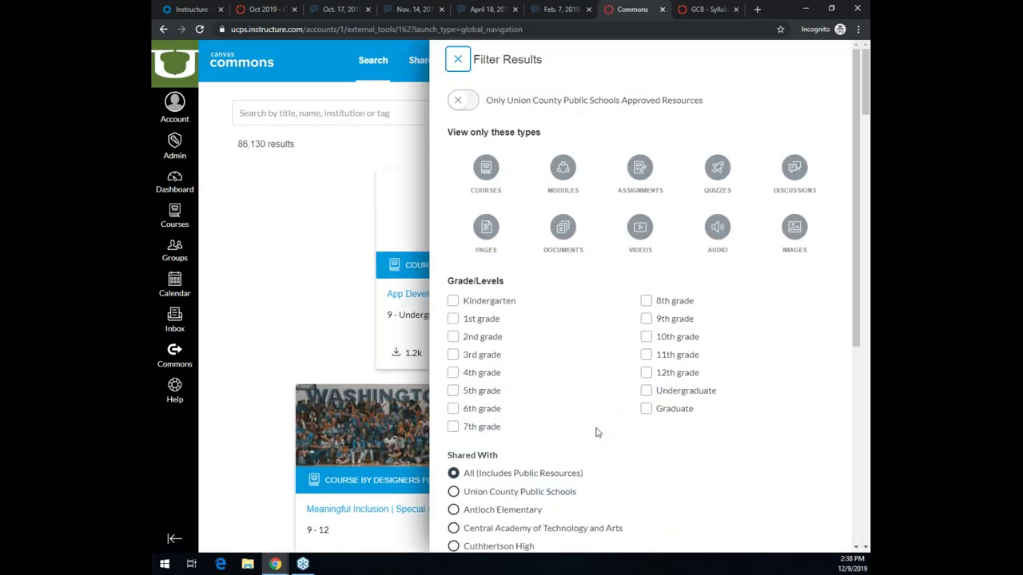
left_click(453, 491)
scroll(571, 448, "down", 4)
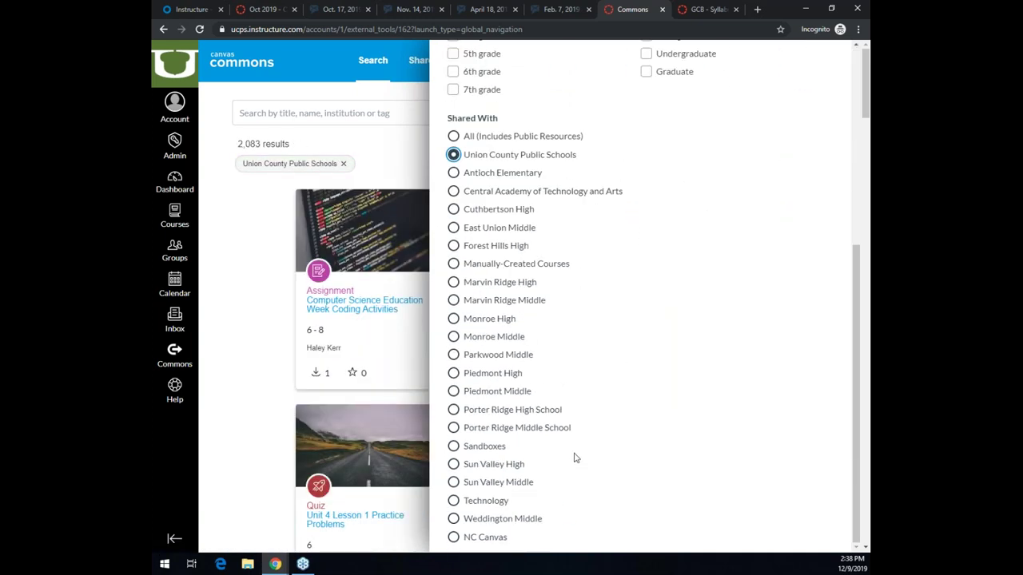
scroll(656, 438, "up", 5)
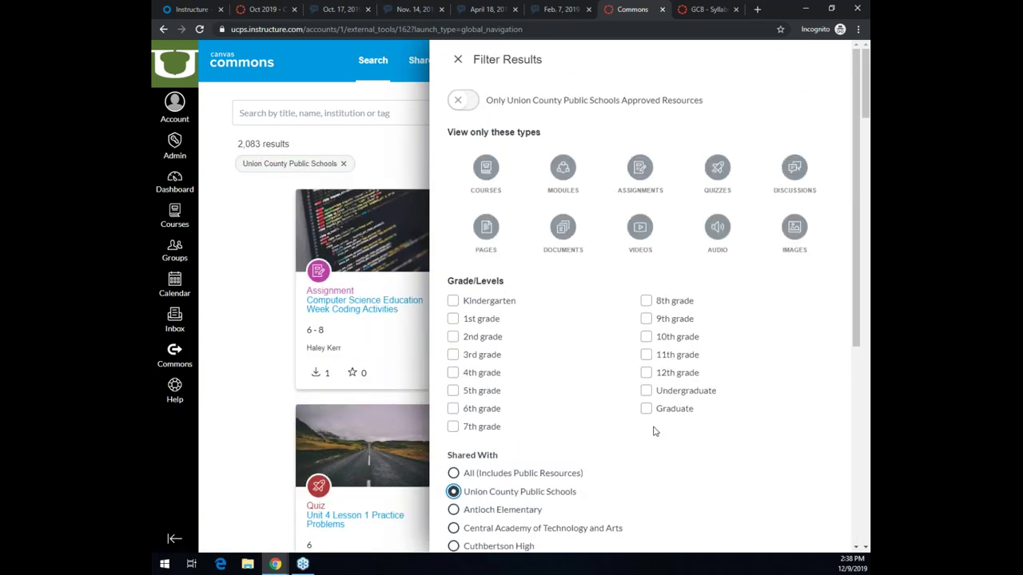
left_click(453, 103)
left_click(416, 171)
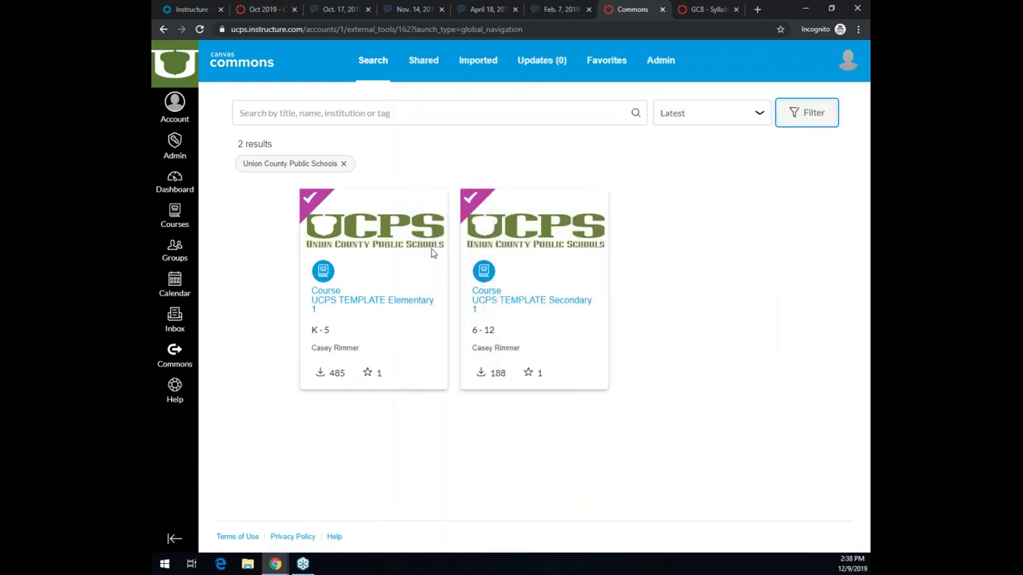
Open UCPS TEMPLATE Secondary 1 in a new tab and switch to it.
right_click(491, 310)
left_click(512, 316)
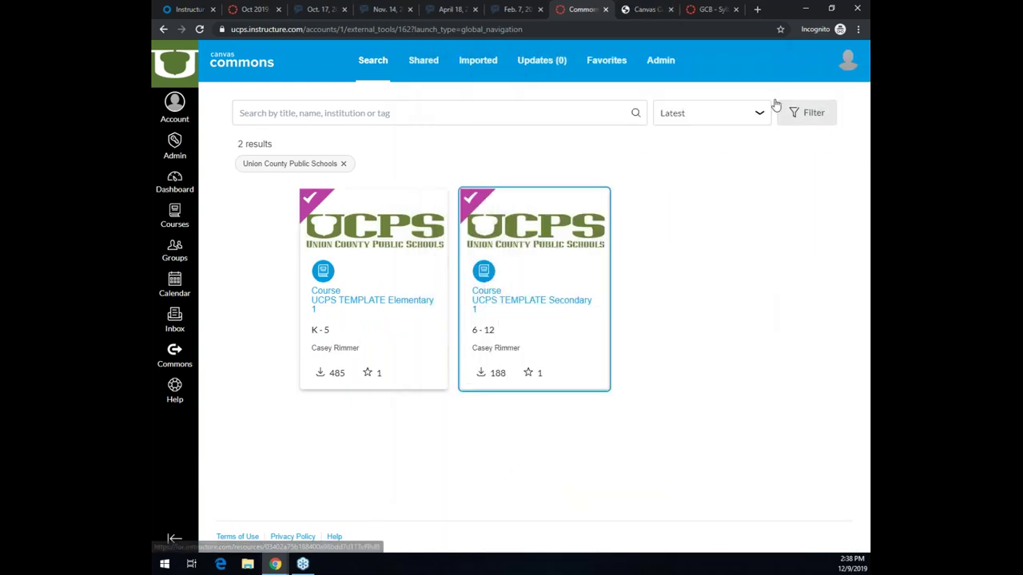
left_click(643, 9)
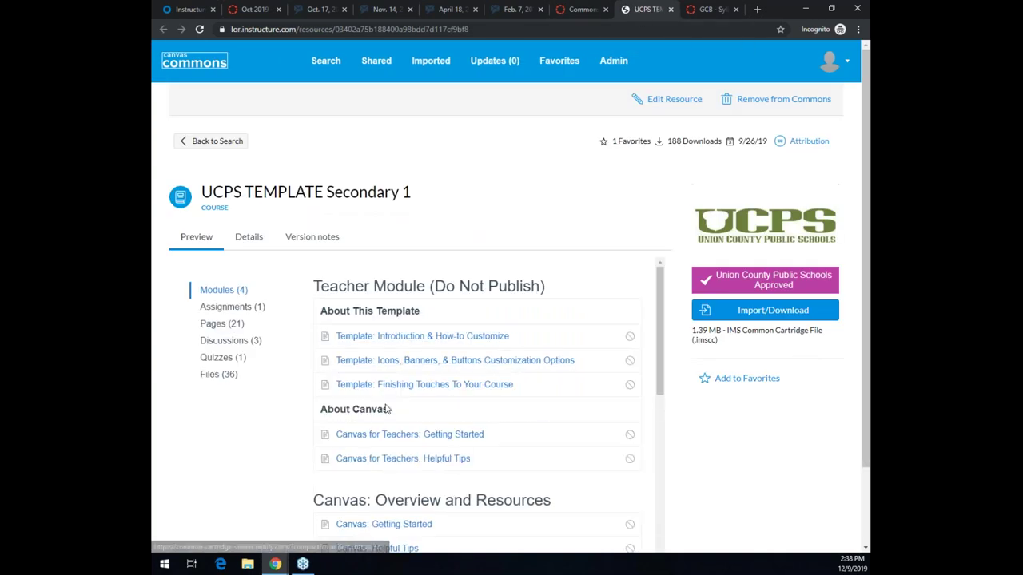
scroll(407, 424, "down", 2)
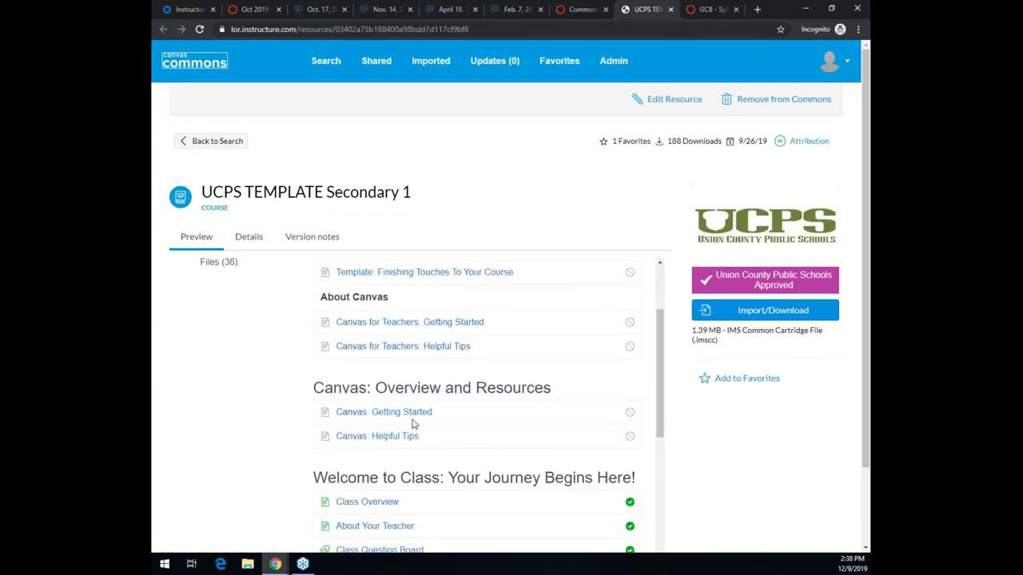
scroll(413, 423, "up", 2)
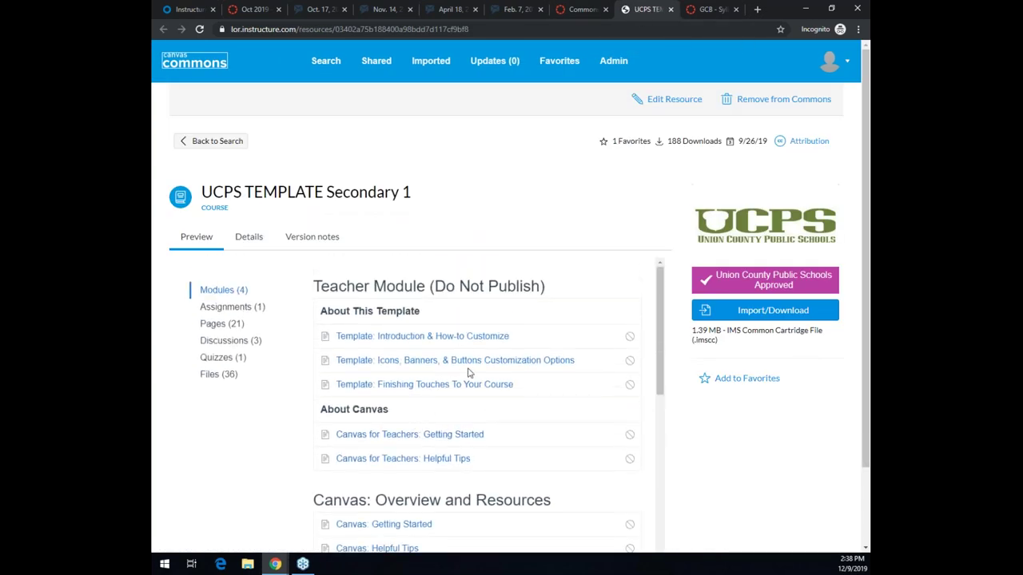
List the template's 21 pages and preview its Home Page.
left_click(235, 327)
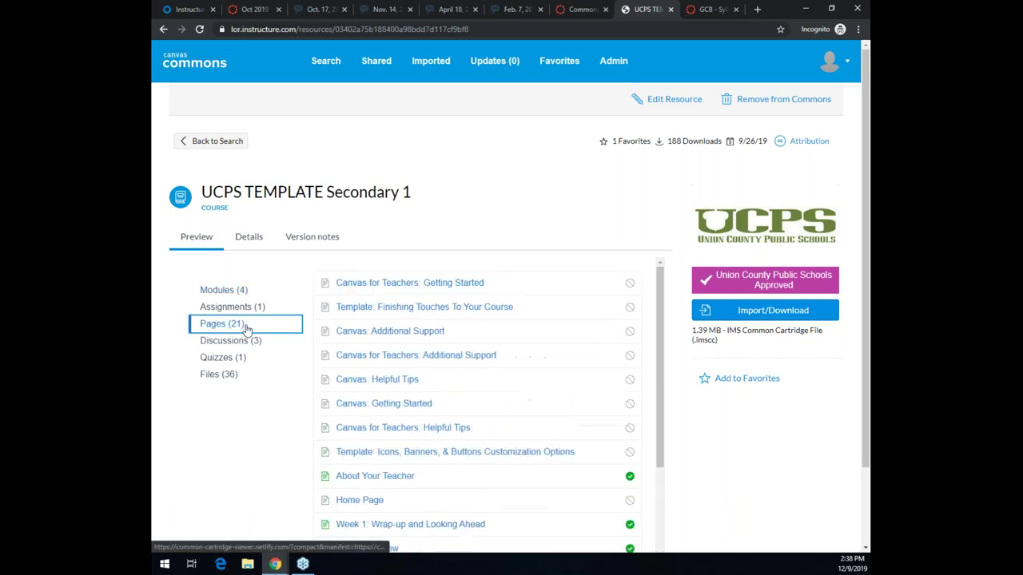
left_click(369, 501)
scroll(467, 477, "down", 3)
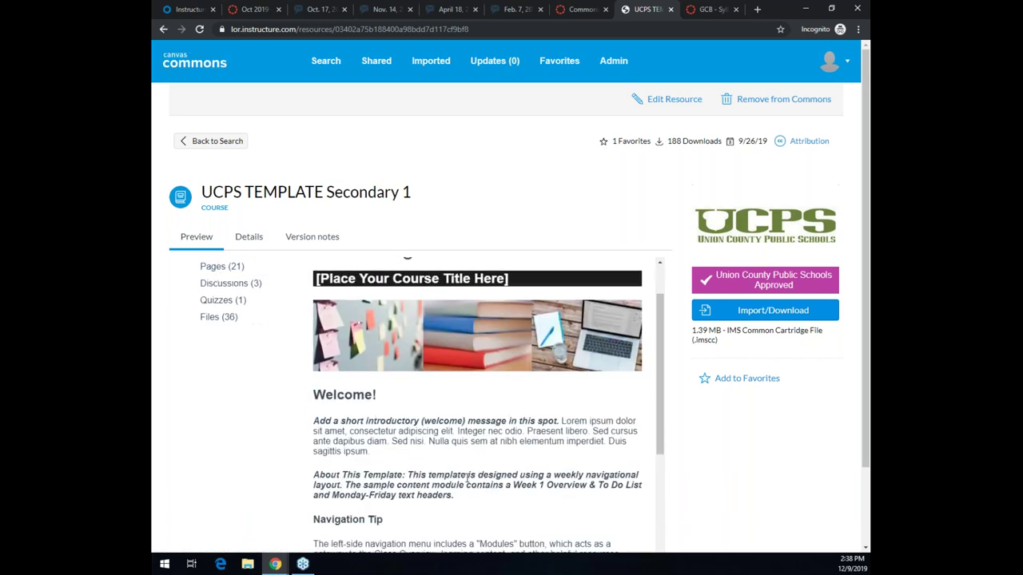
scroll(467, 477, "down", 5)
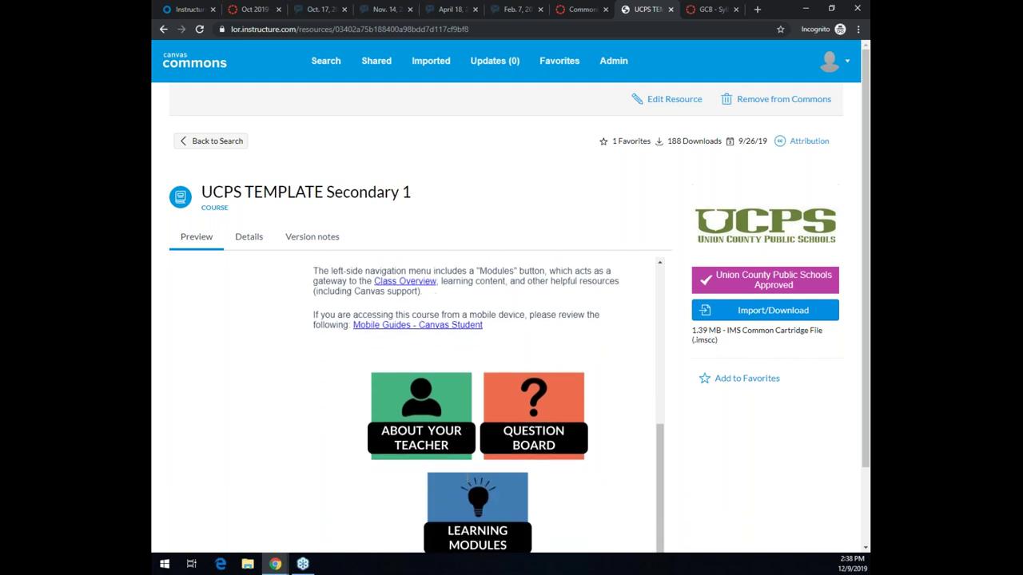
scroll(467, 477, "up", 6)
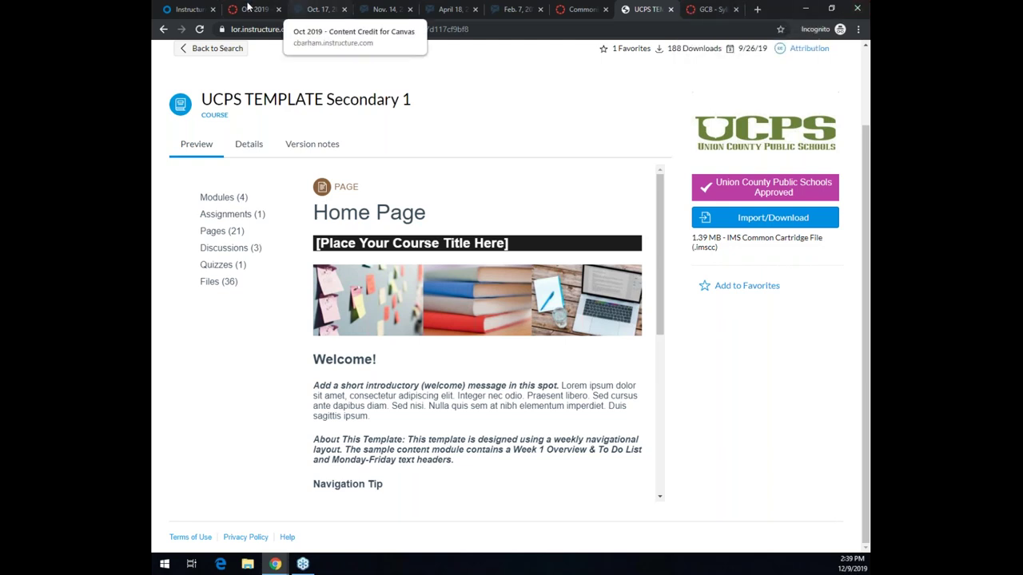
Go to the Dashboard and unfavorite the English II card, confirming with Submit.
left_click(252, 9)
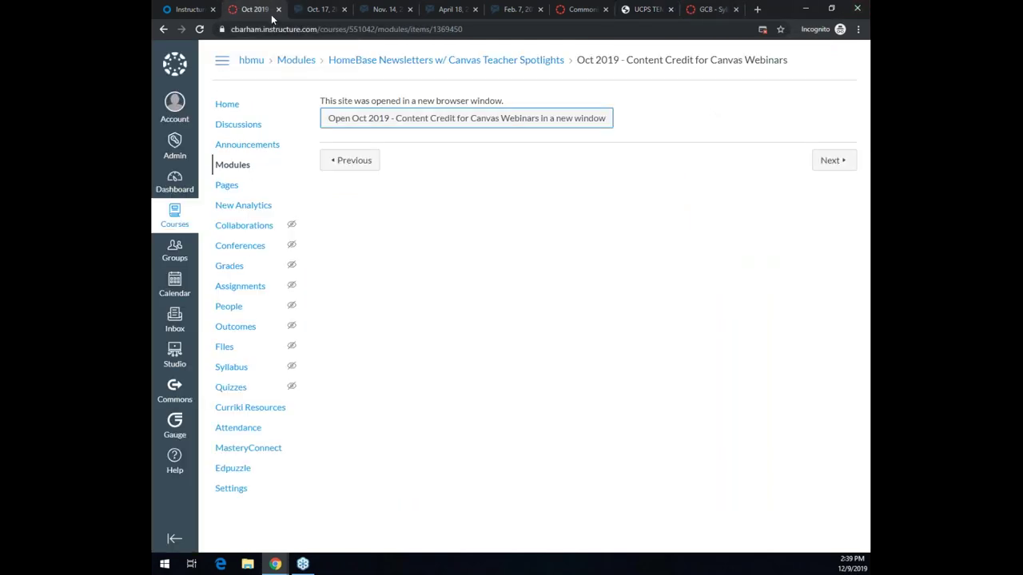
left_click(186, 190)
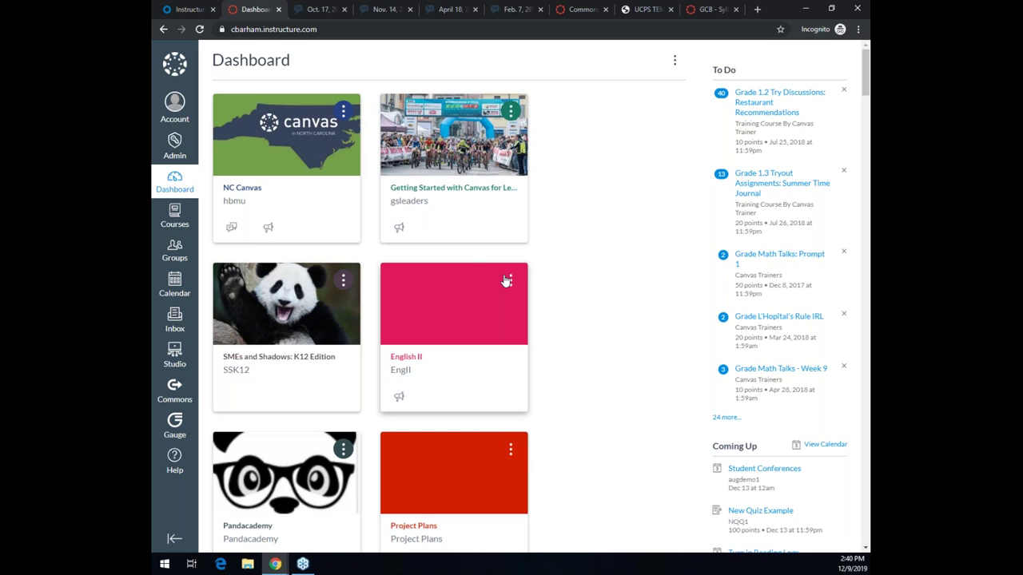
scroll(507, 281, "down", 2)
left_click(510, 170)
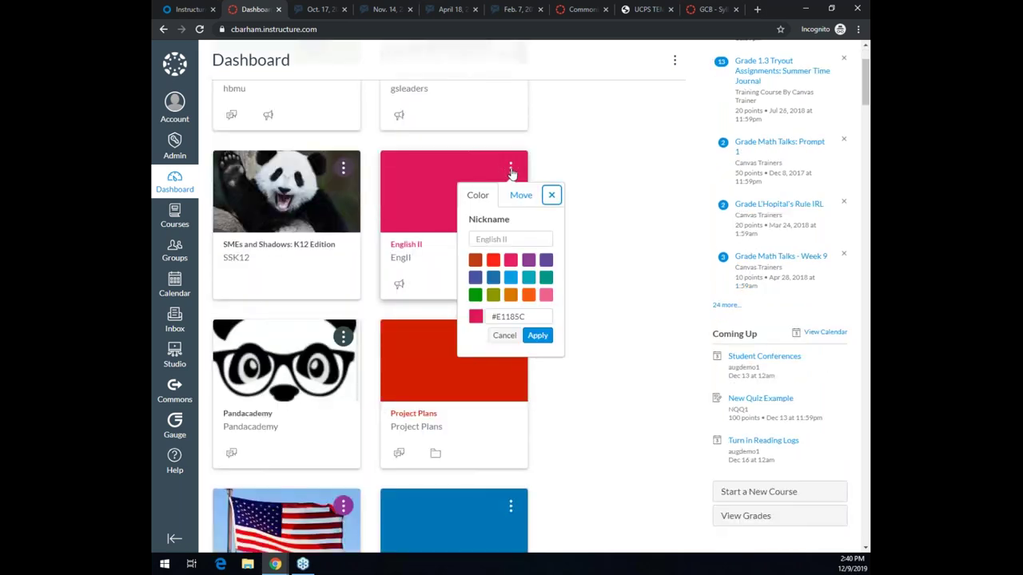
left_click(518, 196)
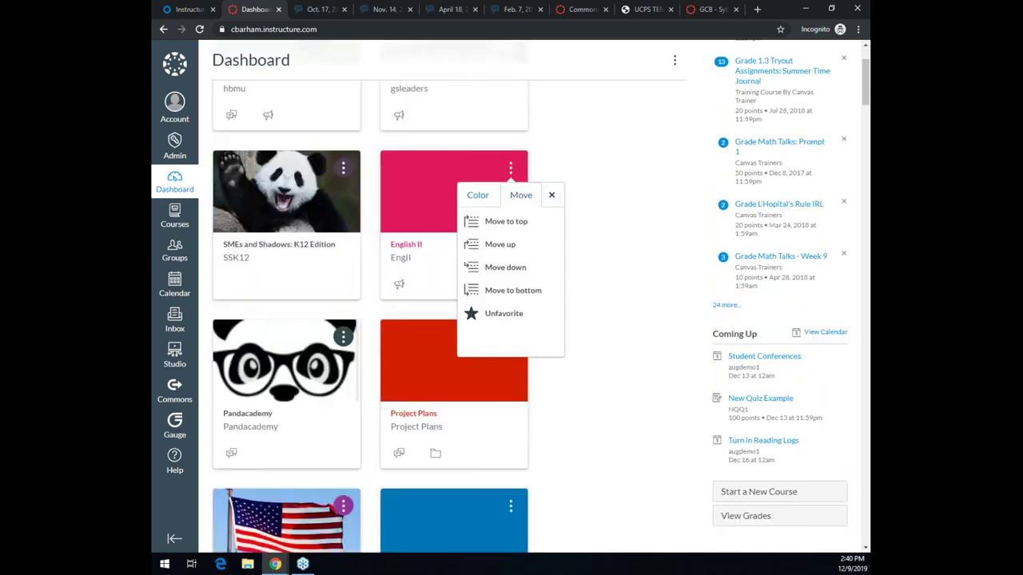
left_click(472, 320)
left_click(605, 361)
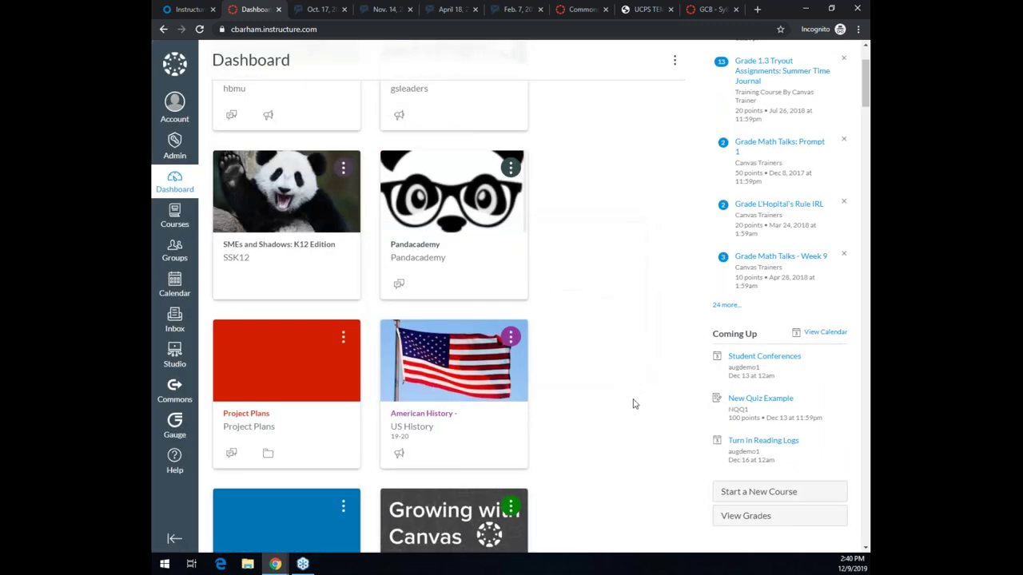
Unfavorite the Project Plans card from the dashboard and confirm the removal.
scroll(633, 404, "down", 2)
left_click(343, 169)
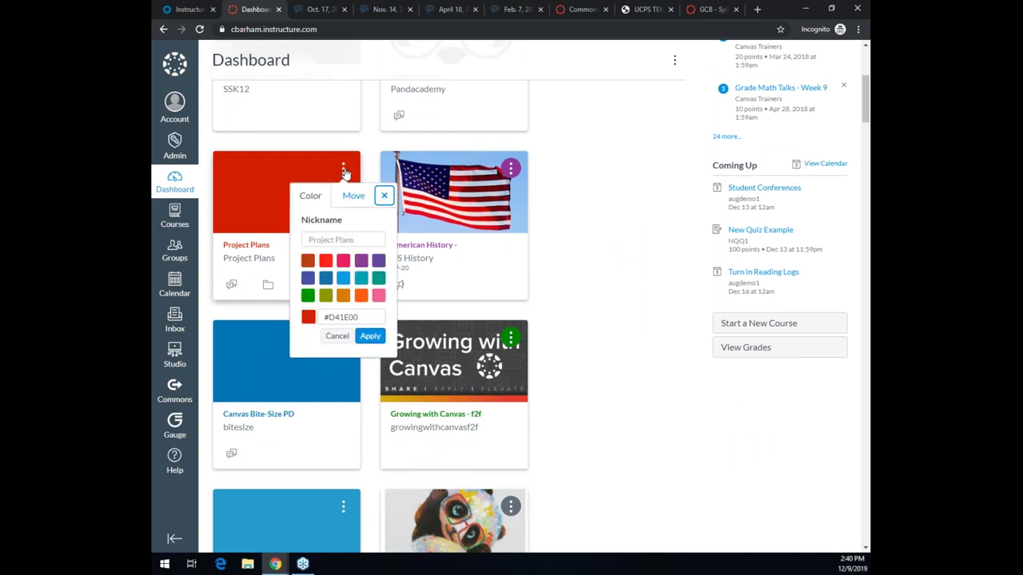
left_click(353, 197)
left_click(324, 318)
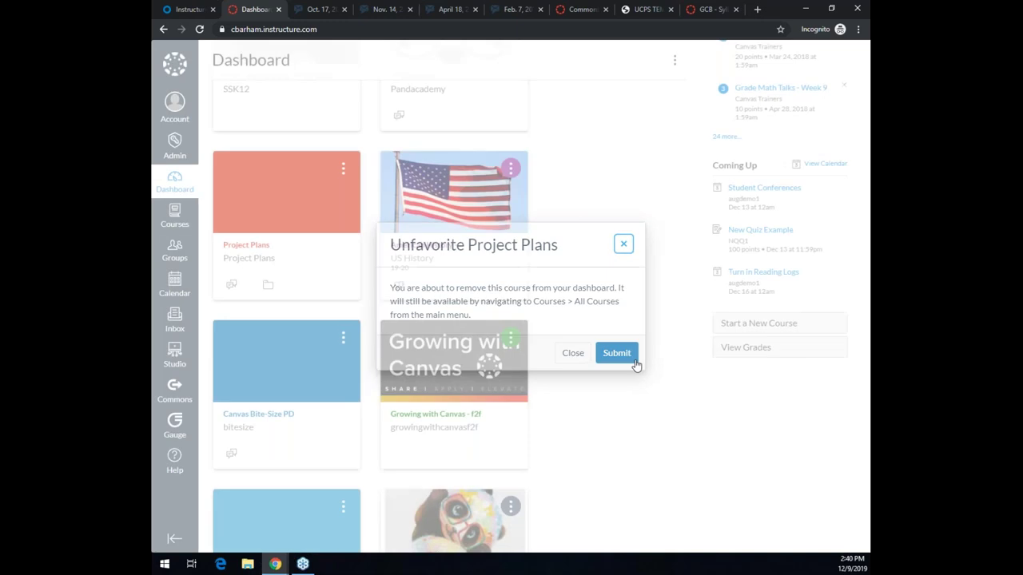
left_click(617, 354)
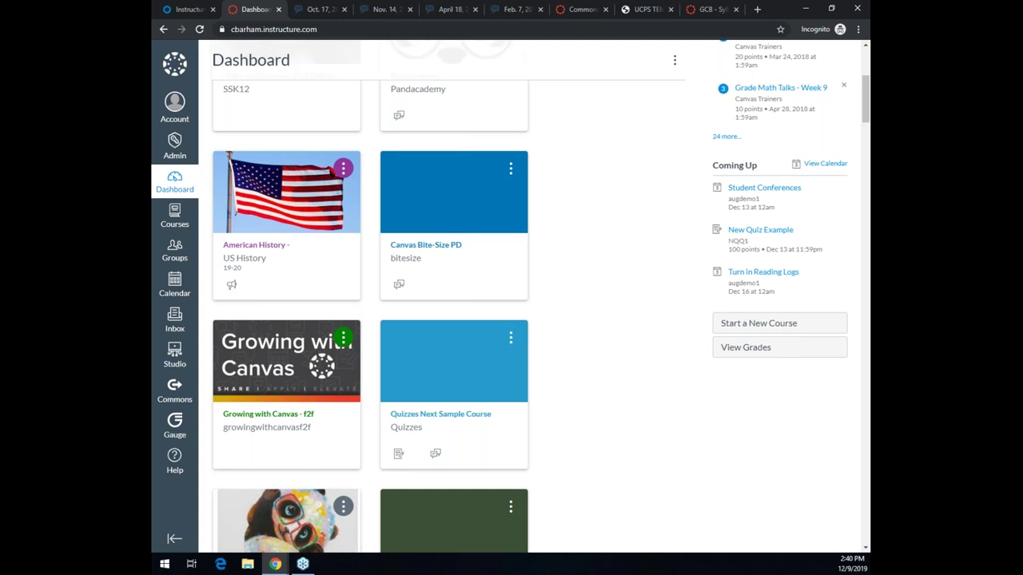
left_click(276, 564)
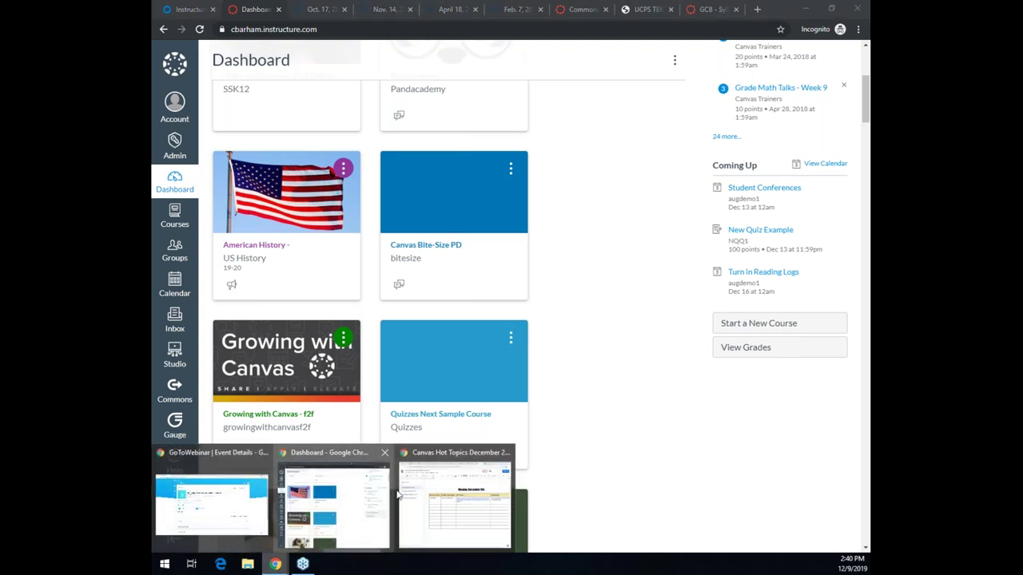
Switch to the HBMU Canvas December 2019 Shared deck and show slide 3.
left_click(401, 496)
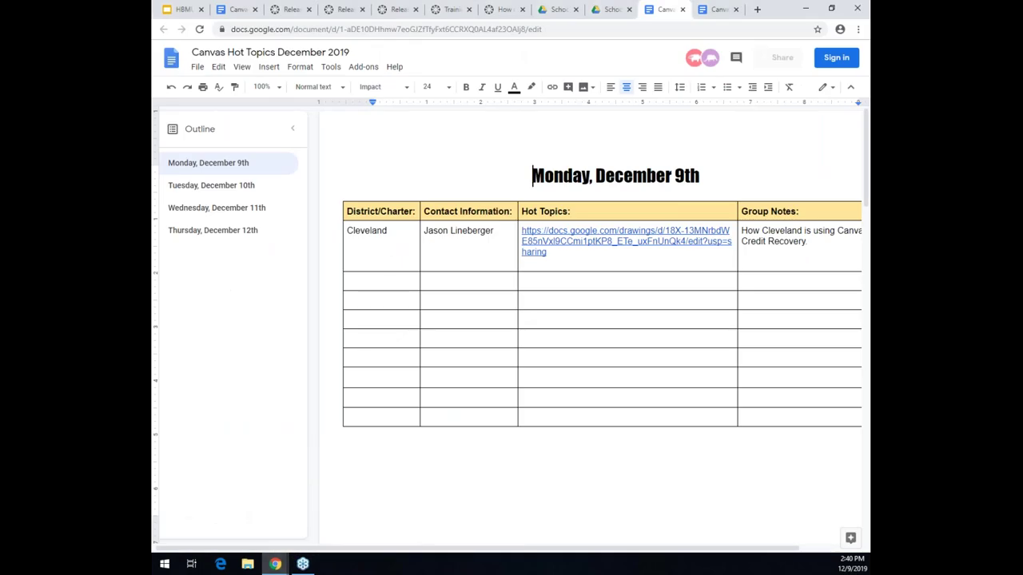
left_click(183, 10)
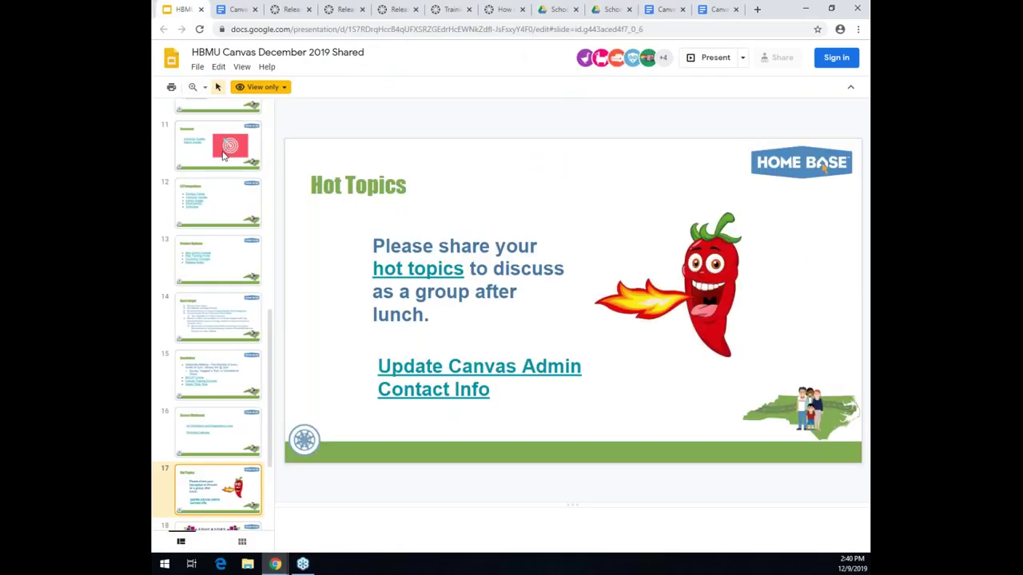
scroll(239, 243, "down", 2)
scroll(256, 271, "up", 5)
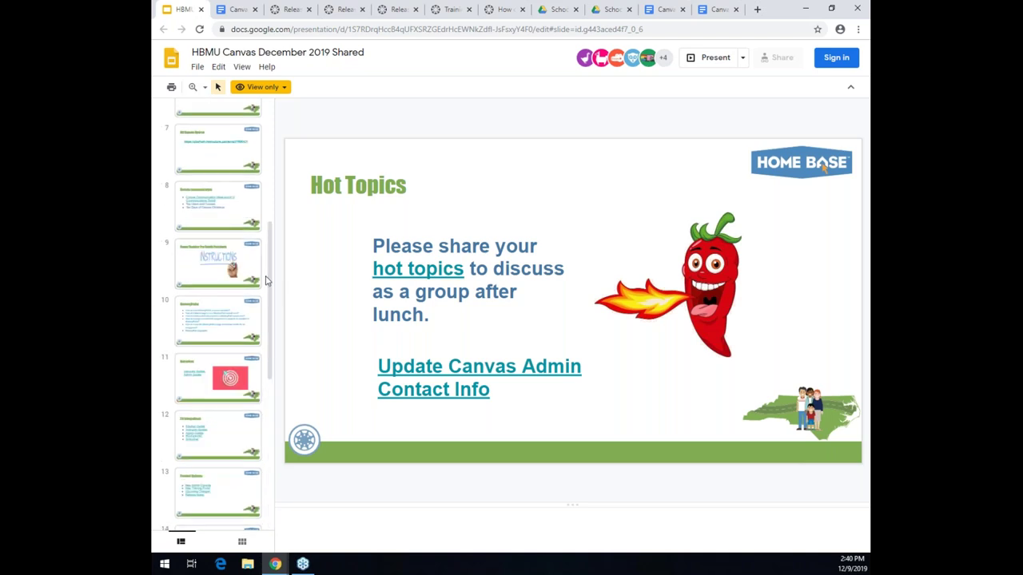
scroll(269, 278, "up", 5)
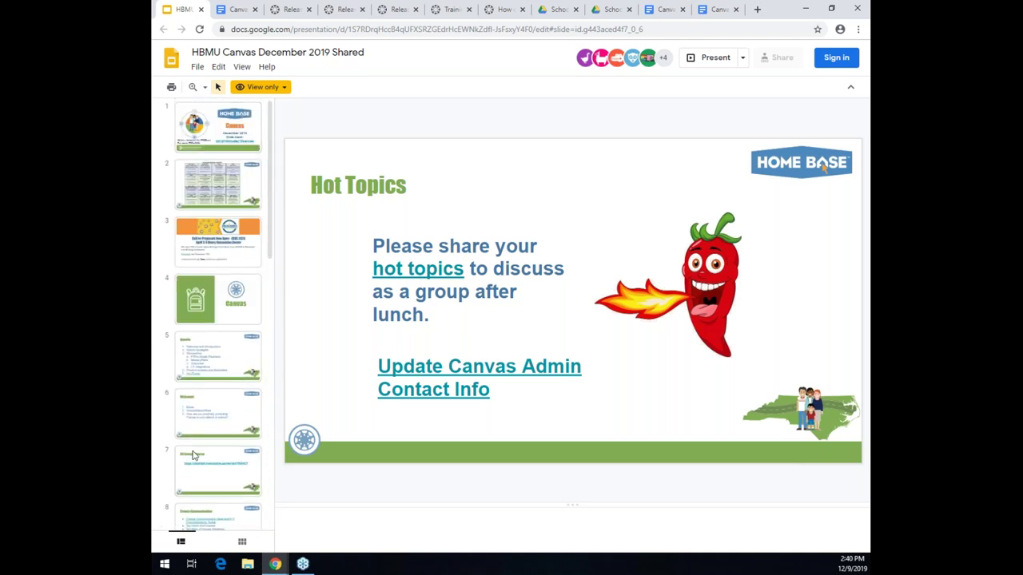
left_click(235, 264)
Follow the slide's Proposals link in a new tab, then return to the slides.
left_click(360, 385)
left_click(369, 425)
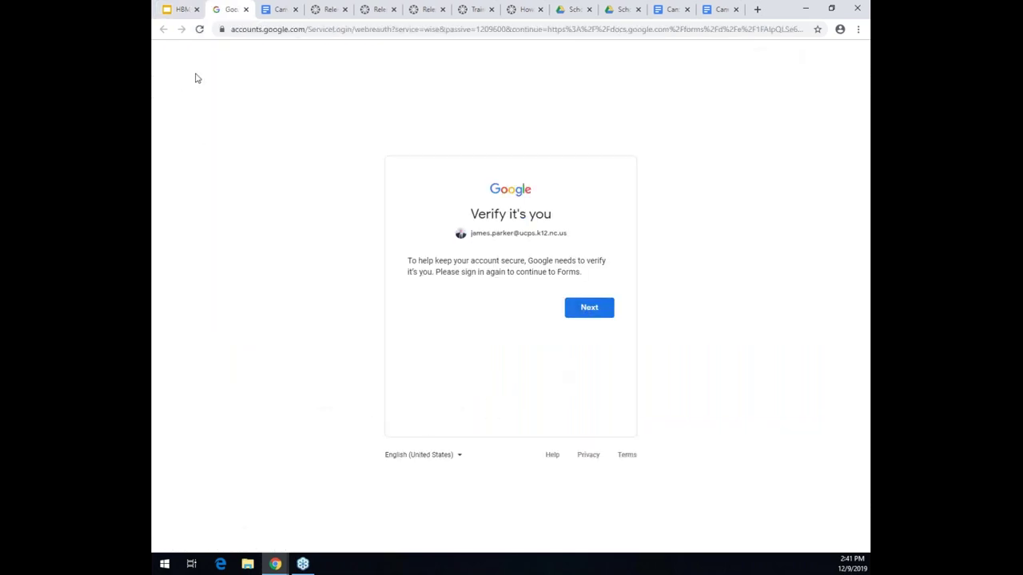
left_click(180, 10)
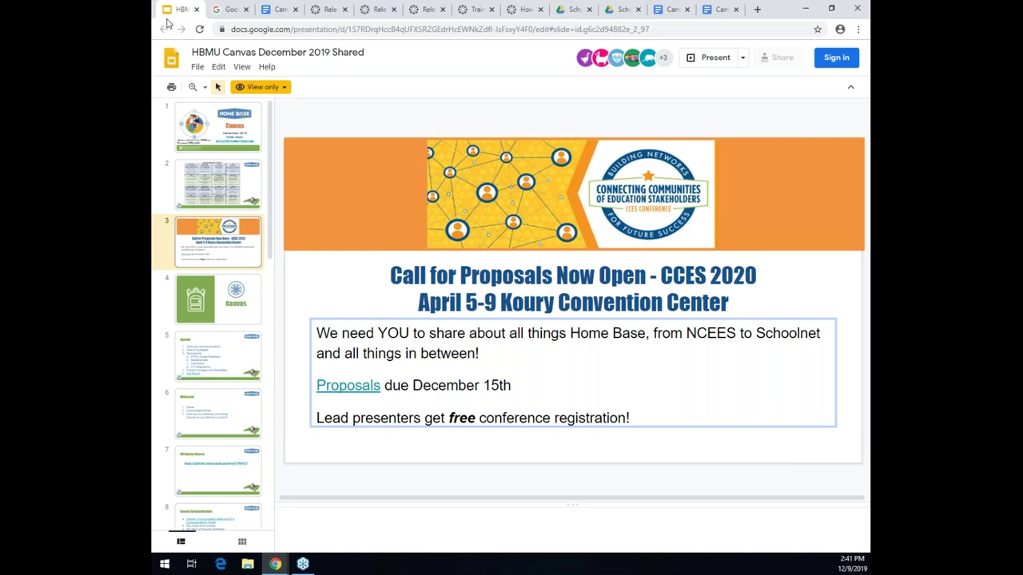